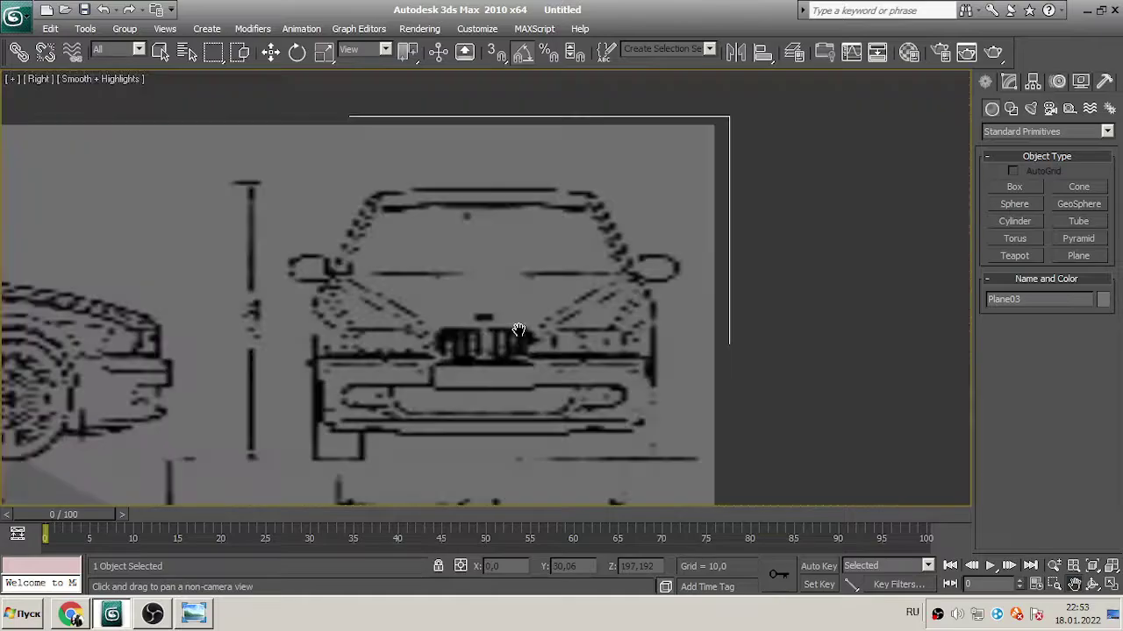
- Restore the four-viewport layout and display all blueprint planes in a Perspective viewport shaded with Smooth + Highlights
left_click(1110, 586)
left_click(1111, 565)
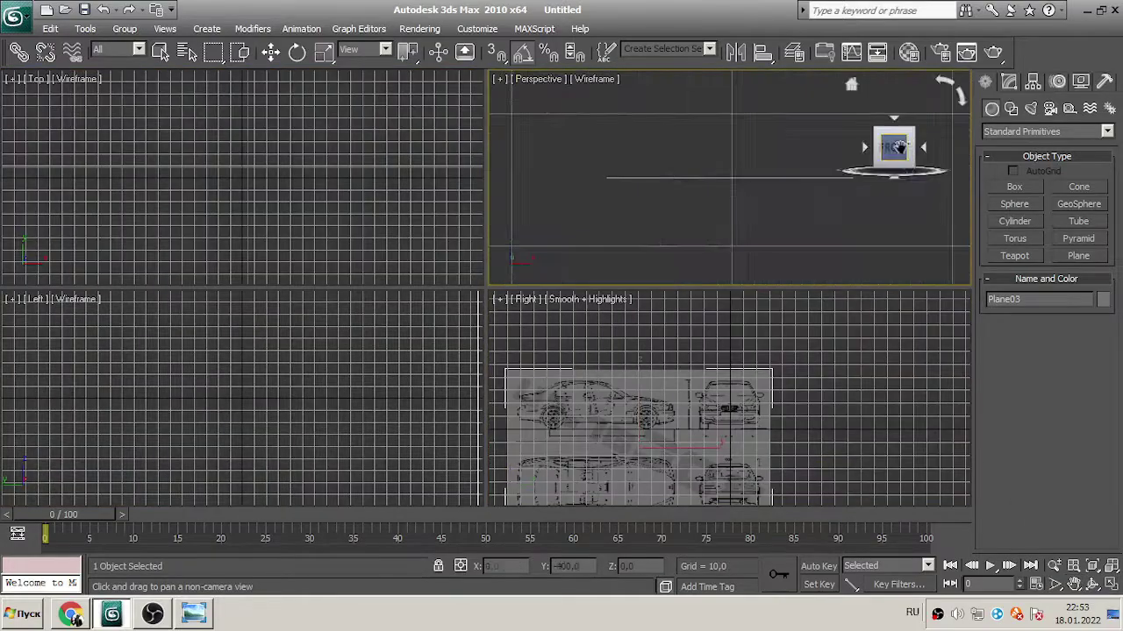
left_click(538, 79)
left_click(596, 79)
left_click(609, 96)
middle_click_drag(734, 182, 822, 418, "alt")
- Turn the shaded Right viewport into a second perspective view of the blueprint planes
left_click(586, 299)
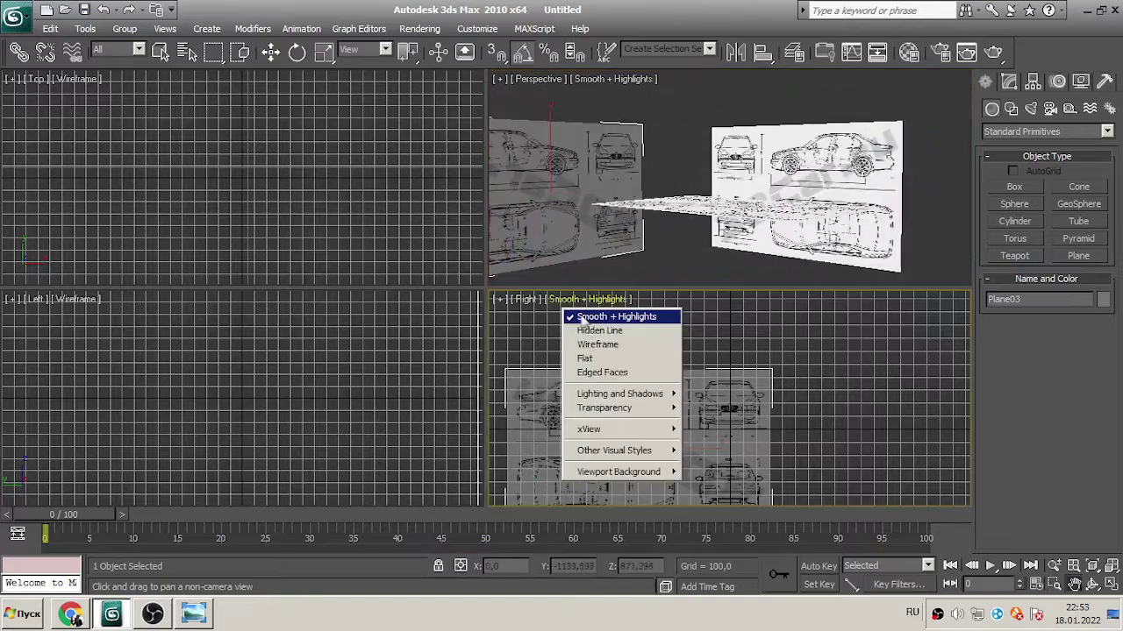
left_click(527, 347)
middle_click_drag(526, 346, 614, 377, "alt")
left_click(526, 299)
left_click(581, 300)
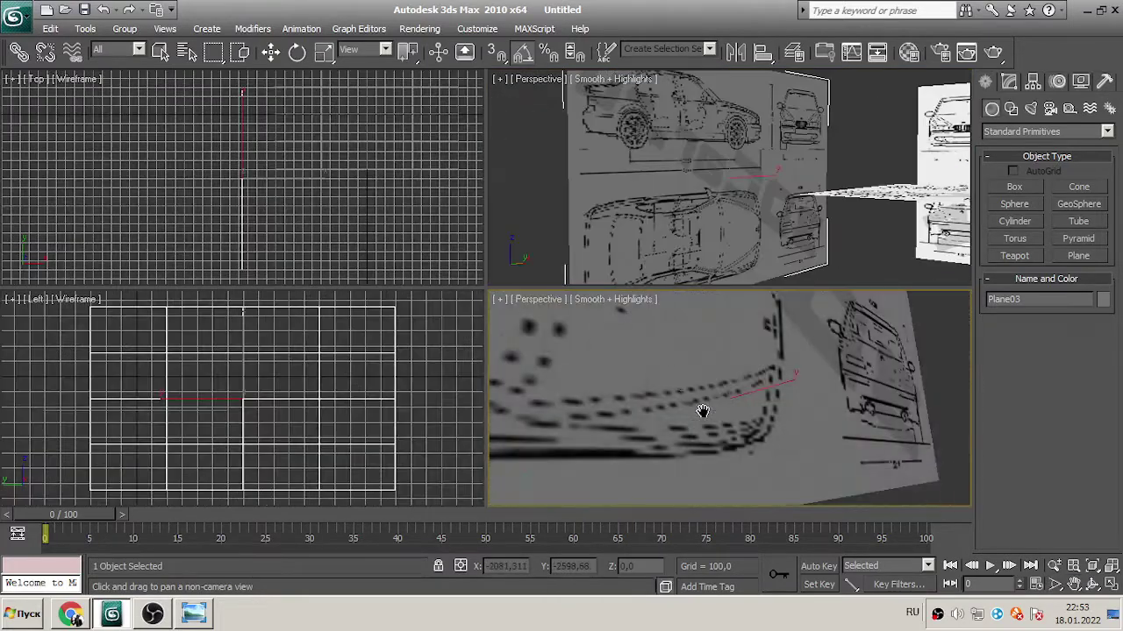
- Move the horizontal blueprint plane down below the two upright planes
key("w")
left_click(869, 230)
scroll(796, 196, "down", 5)
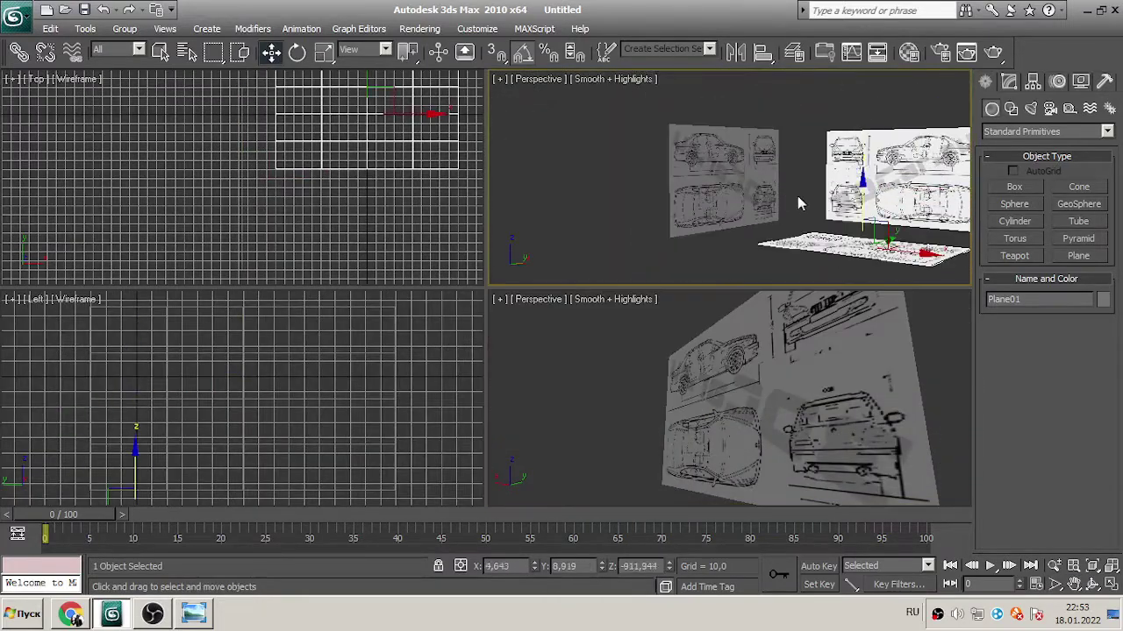
left_click(634, 388)
middle_click_drag(634, 388, 701, 368, "alt")
- Try to scale down all three blueprint planes together
key("z")
key("ctrl+a")
key("r")
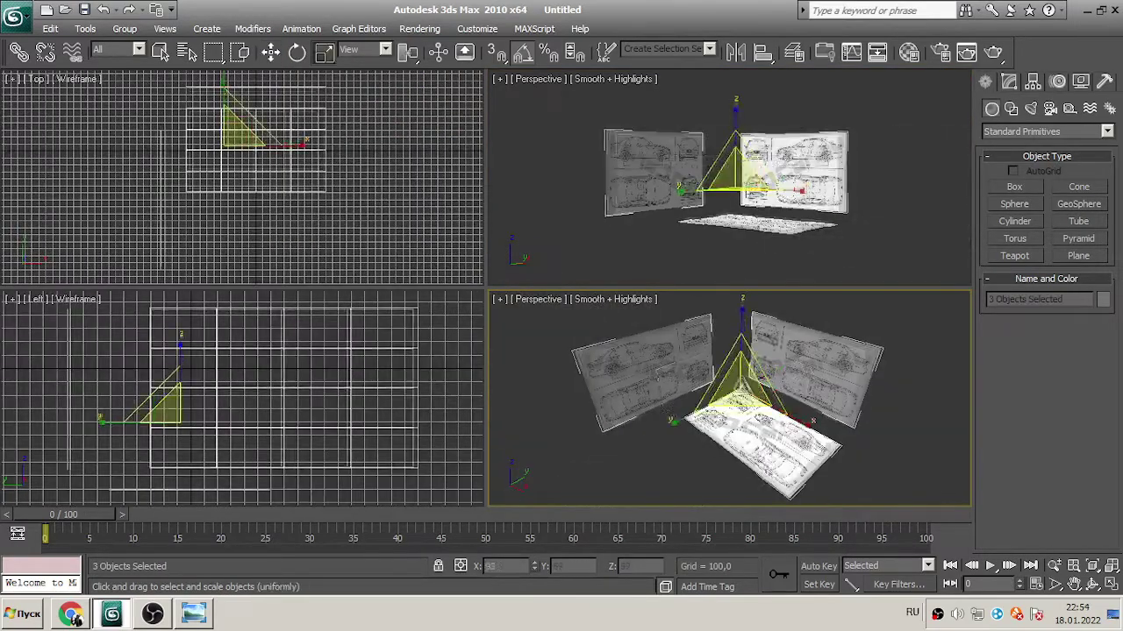
key("z")
key("shift+z")
key("shift+z")
key("shift+z")
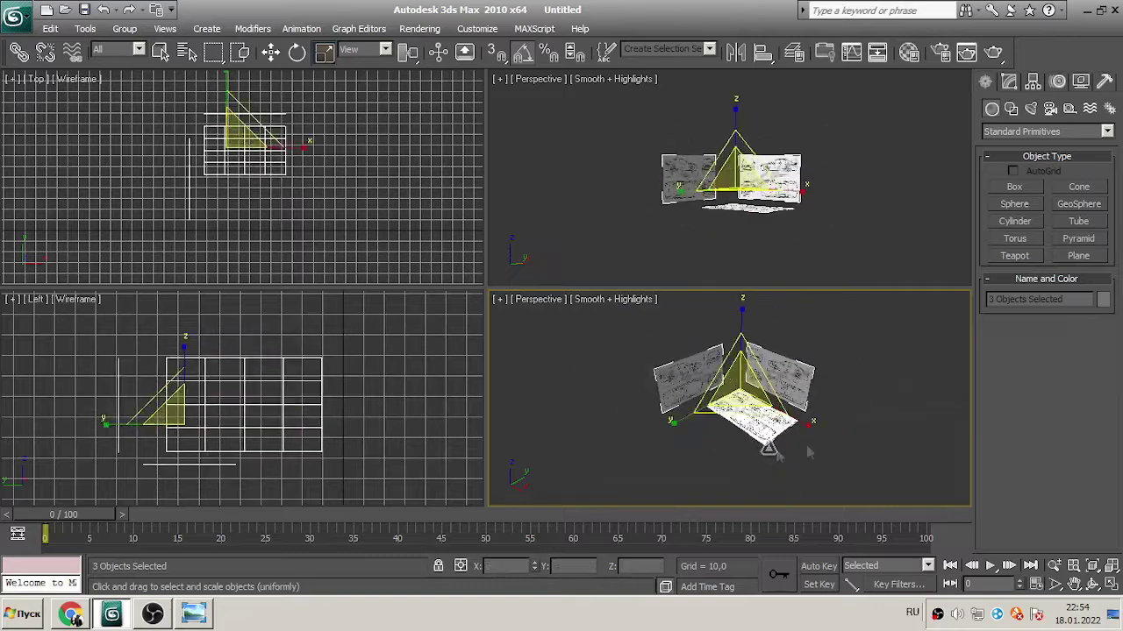
left_click(787, 316)
- Shade the Top and Left viewports with Smooth + Highlights and maximize the Top viewport
left_click(76, 79)
left_click(101, 91)
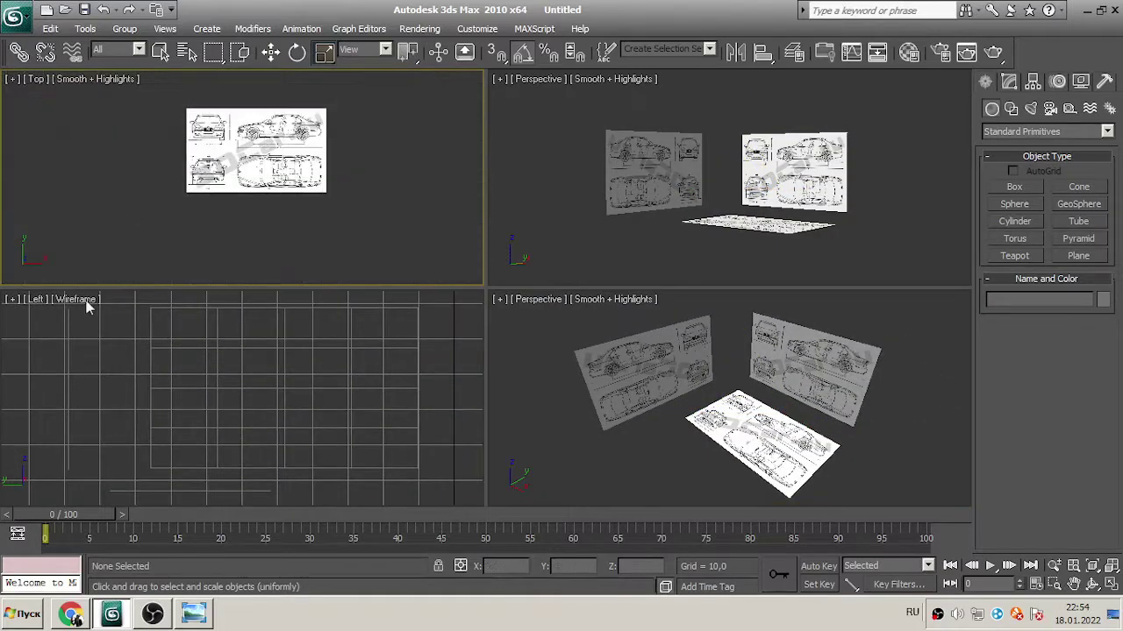
left_click(76, 299)
left_click(101, 311)
right_click(386, 202)
key("alt+w")
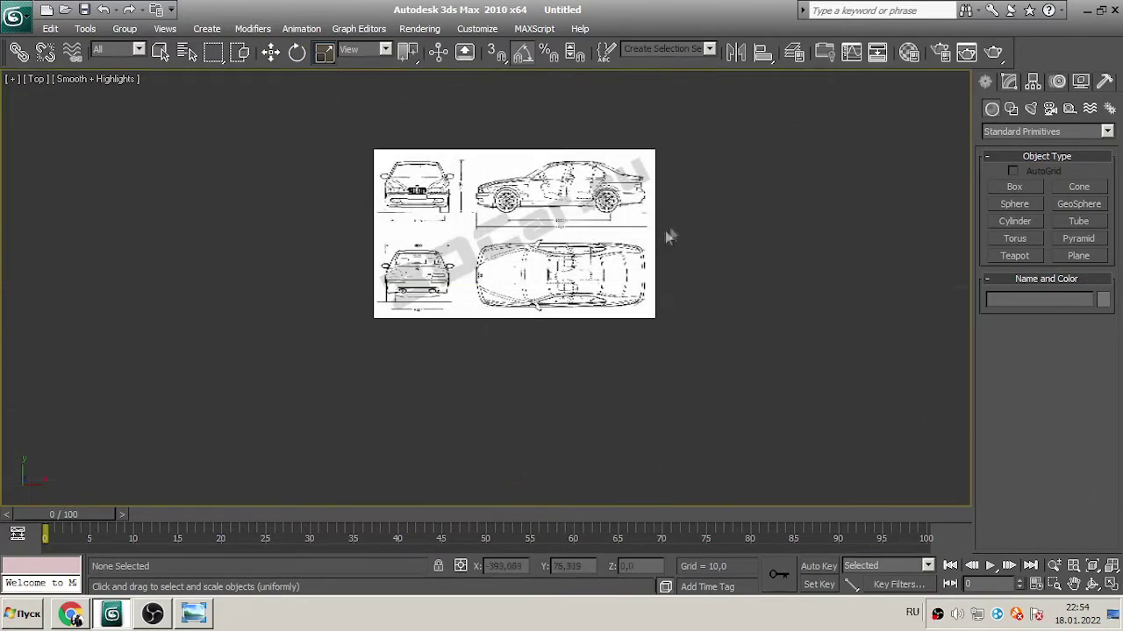
- Turn off Show Frozen in Gray for the horizontal blueprint plane and freeze it
scroll(819, 228, "up", 5)
middle_click_drag(819, 228, 818, 336)
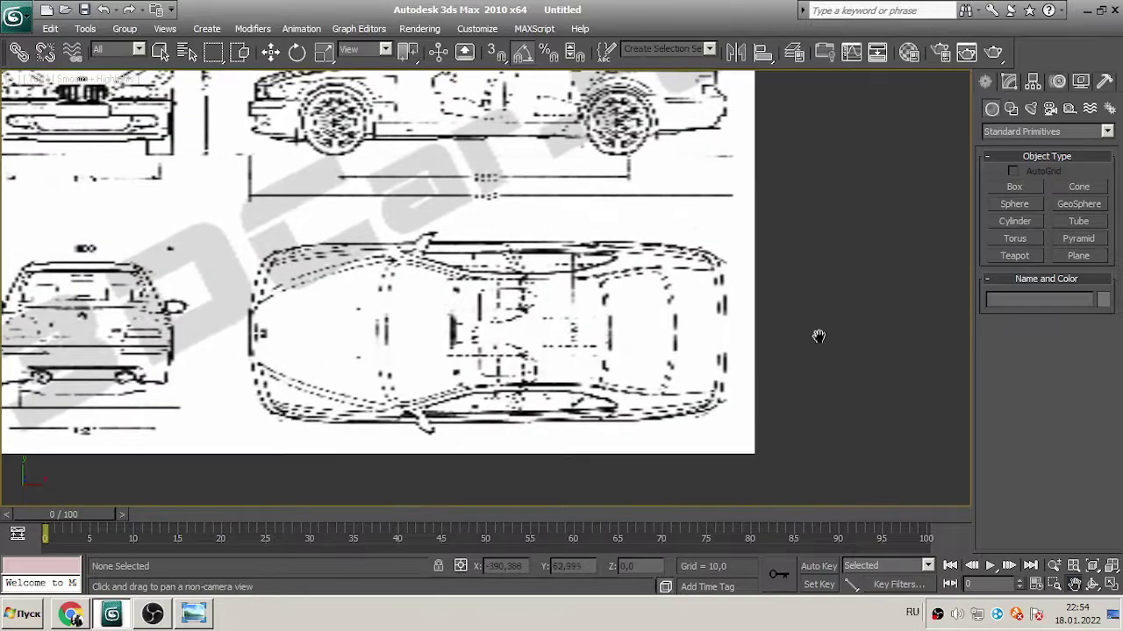
left_click(270, 52)
right_click(516, 252)
left_click(607, 356)
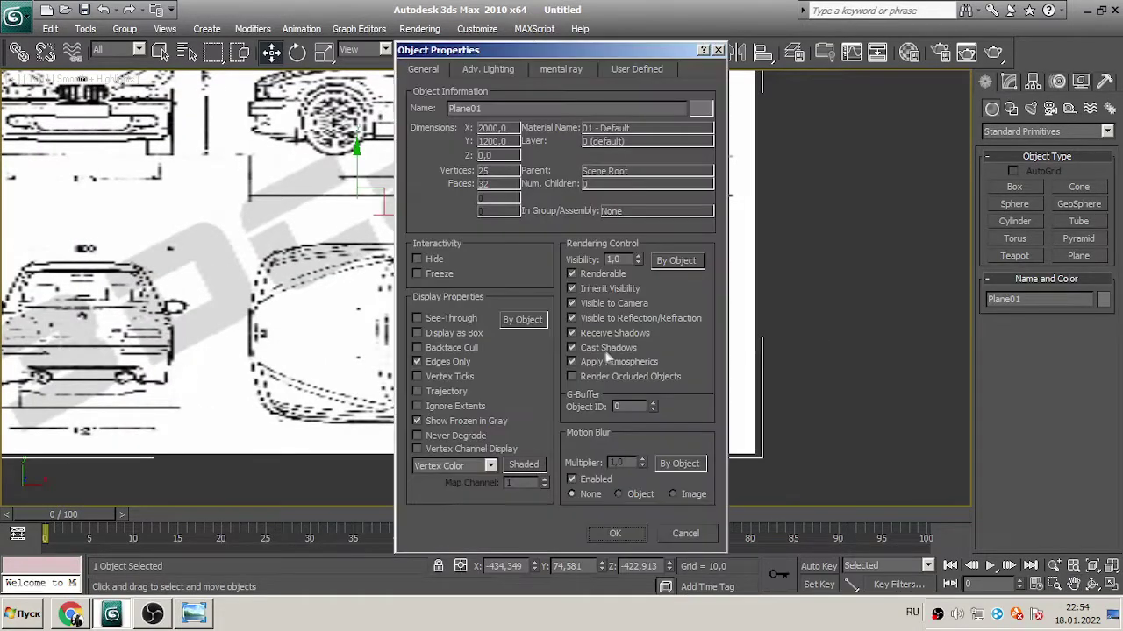
left_click(617, 534)
right_click(529, 263)
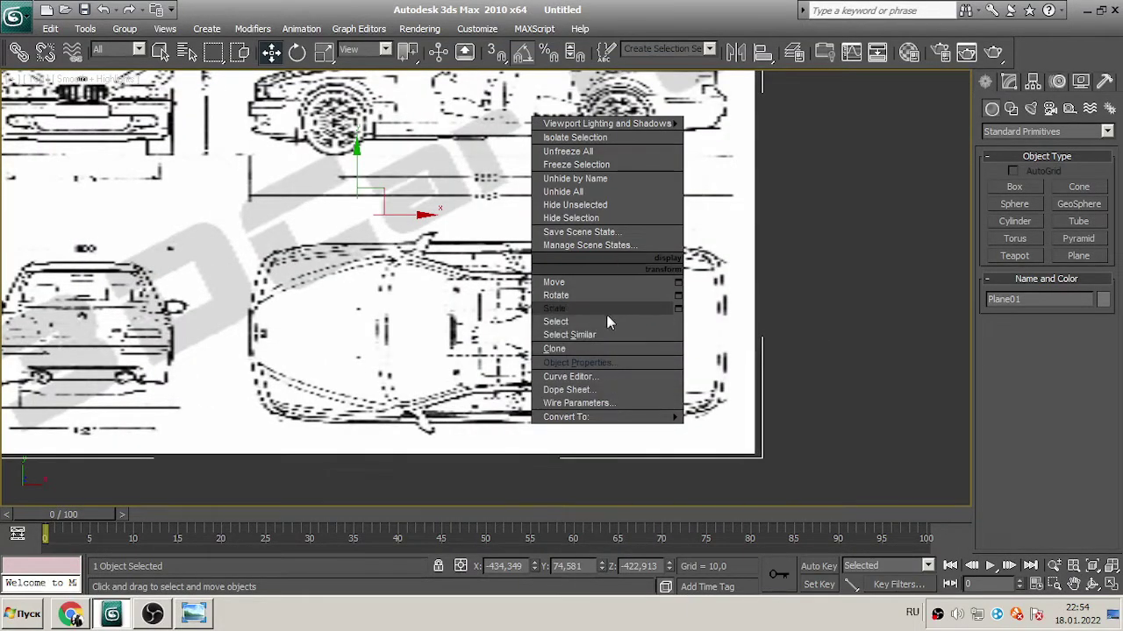
left_click(577, 165)
- Set the Direct3D display driver's download texture size to 512 in the viewport preferences
scroll(787, 364, "up", 3)
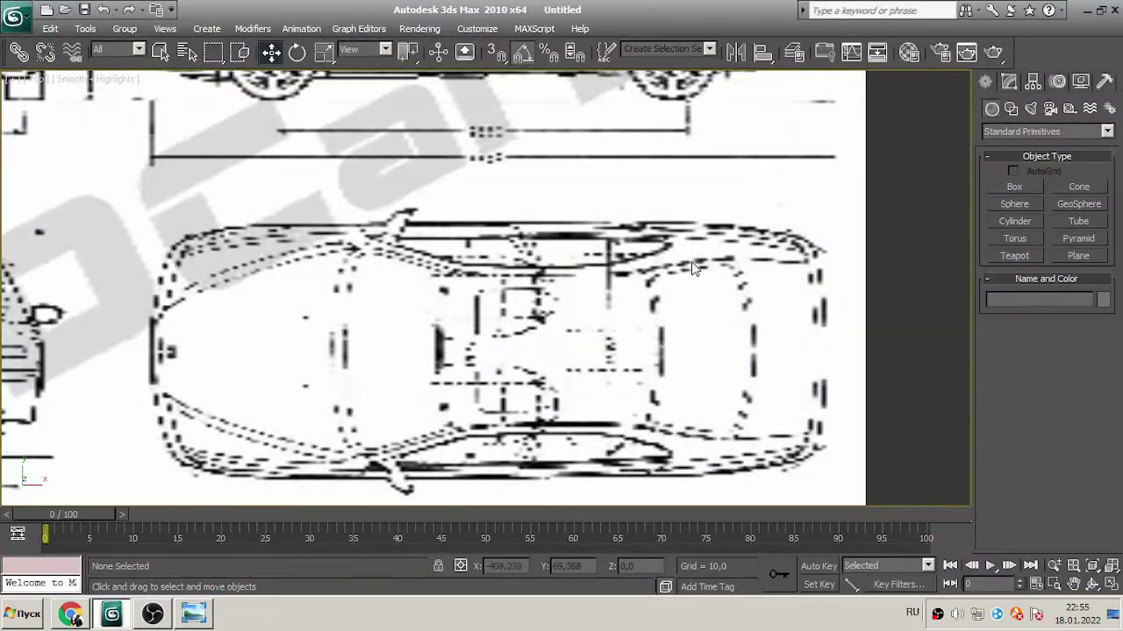
scroll(576, 300, "down", 3)
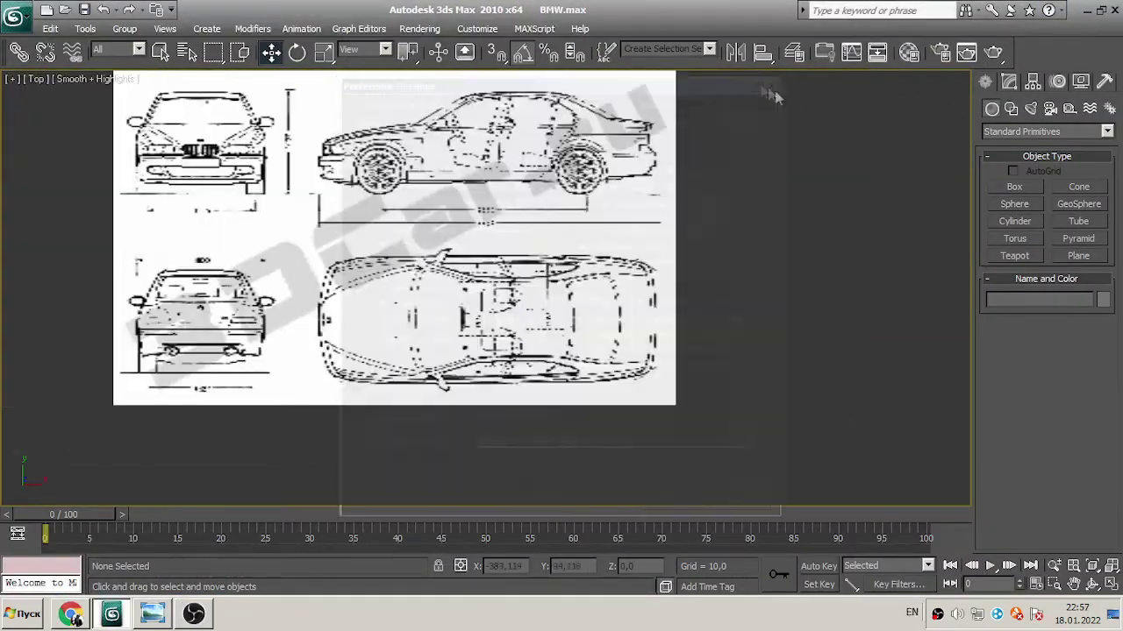
left_click(477, 28)
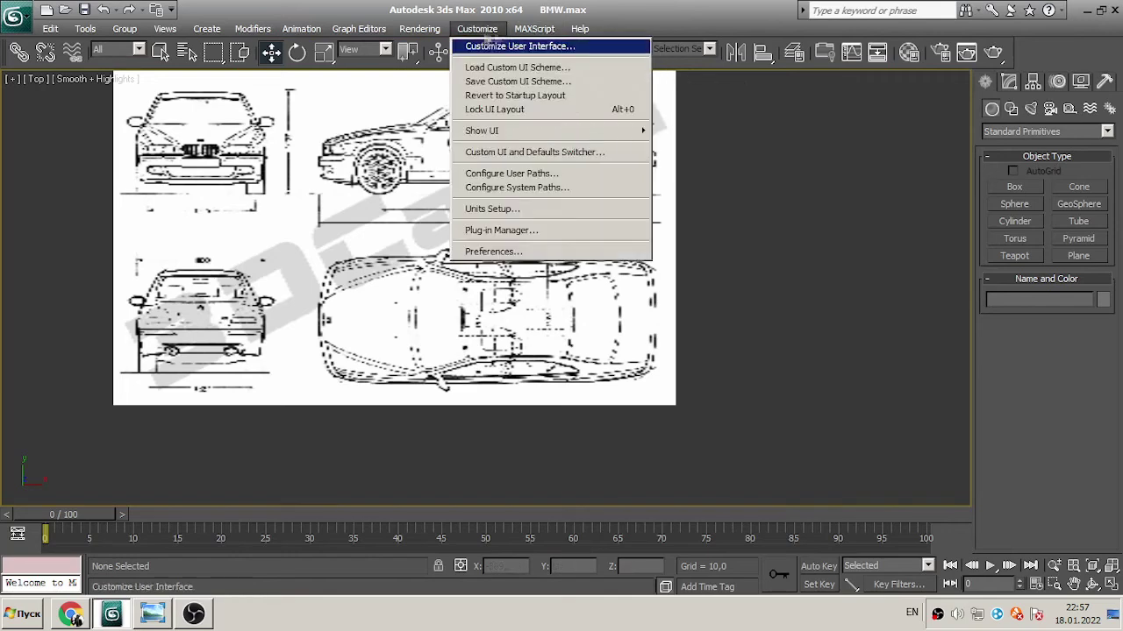
left_click(493, 251)
left_click(492, 122)
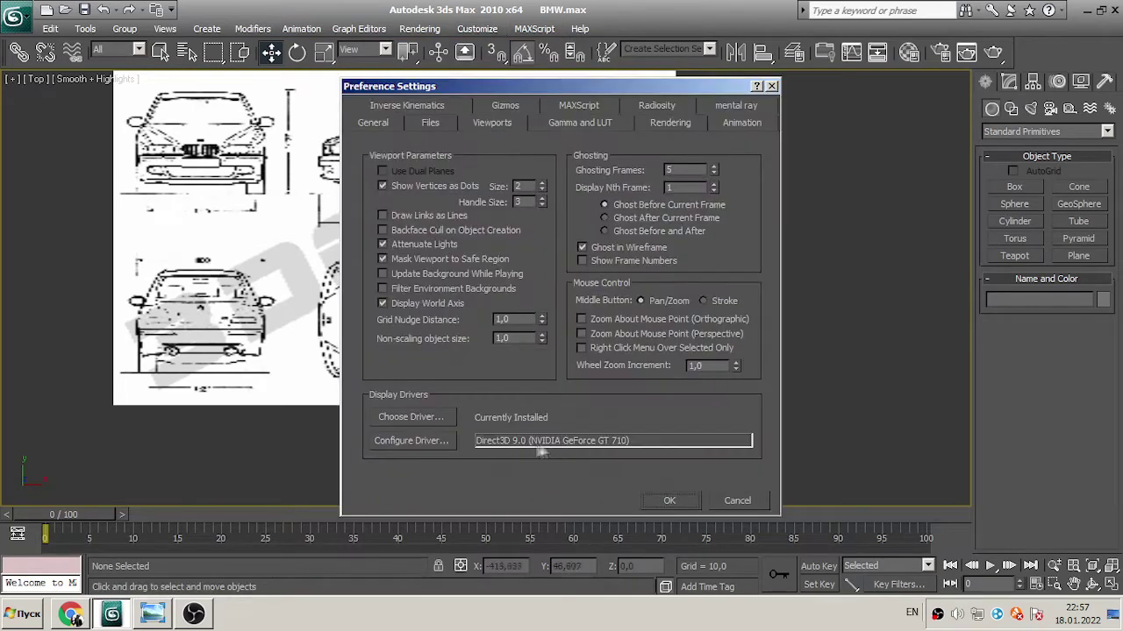
left_click(443, 441)
left_click(644, 411)
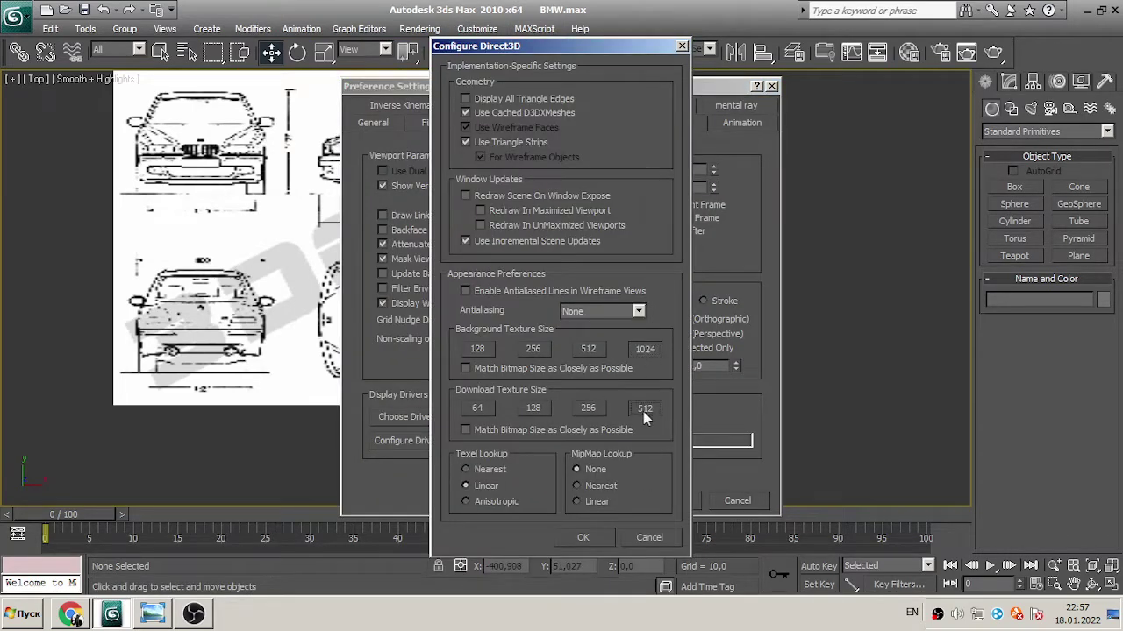
left_click(588, 537)
left_click(673, 501)
- Reapply the Direct3D display driver with DirectX 9.0 in the viewport preferences
scroll(527, 315, "up", 3)
scroll(526, 316, "down", 3)
left_click(477, 28)
left_click(549, 252)
left_click(443, 441)
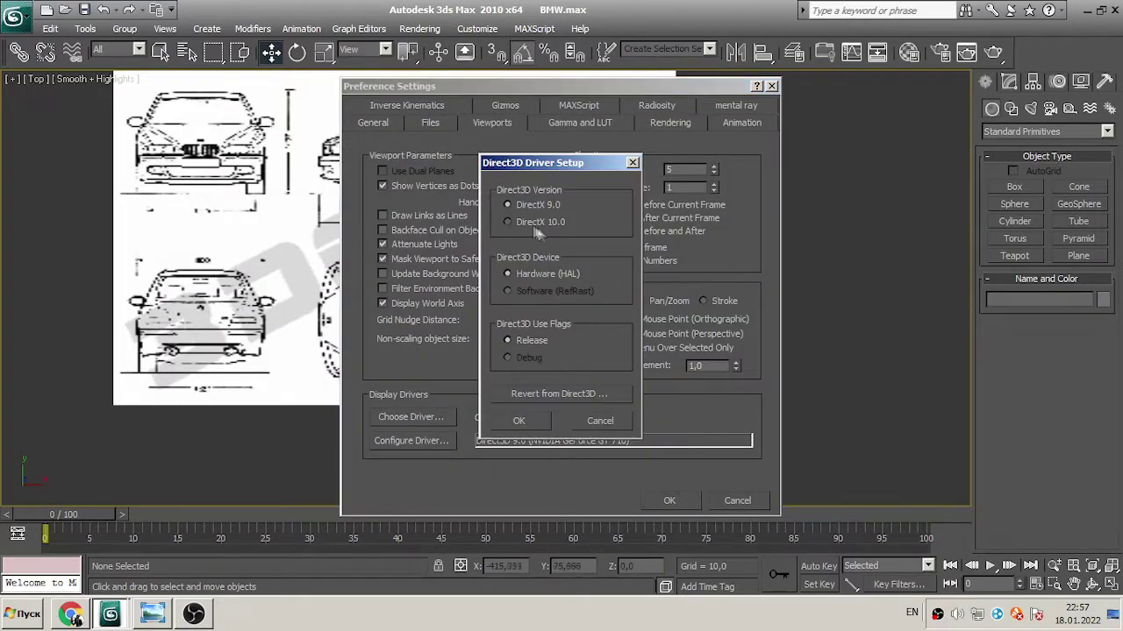
left_click(521, 421)
key("Return")
left_click(669, 501)
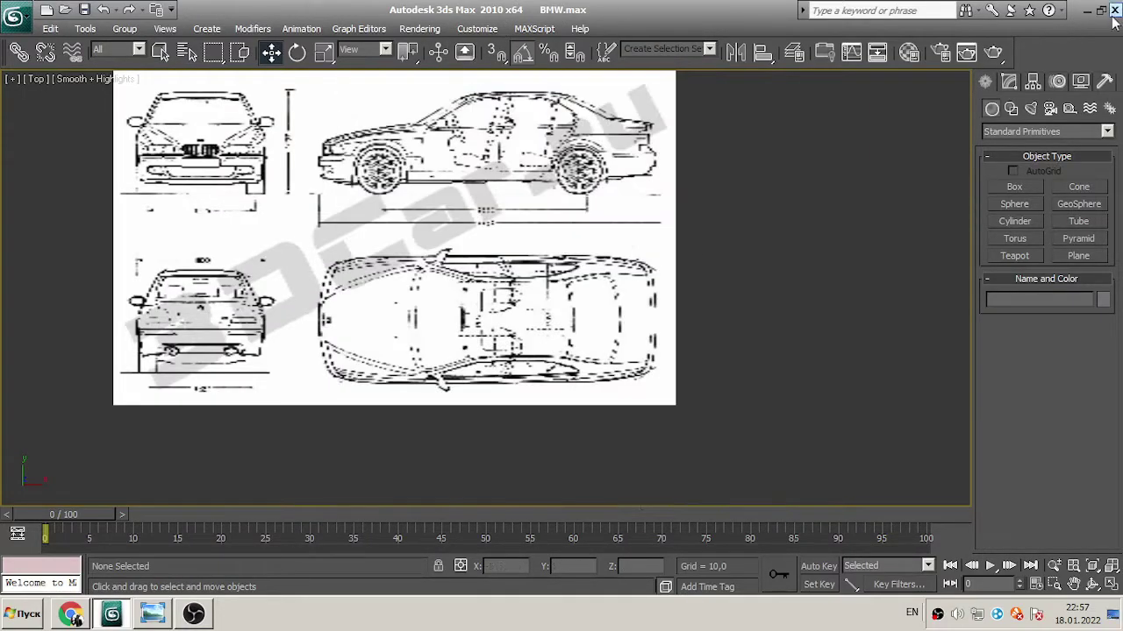
- Restart 3ds Max and reopen the recent scene BMW.max
left_click(1114, 10)
left_click(1043, 11)
double_click(30, 149)
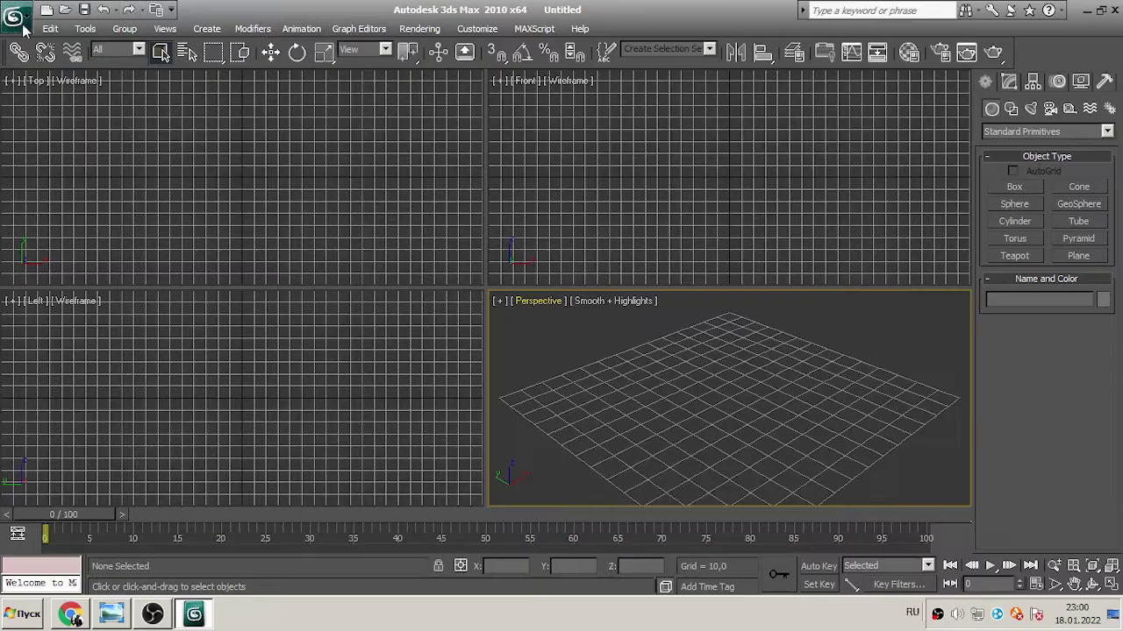
left_click(16, 12)
left_click(224, 107)
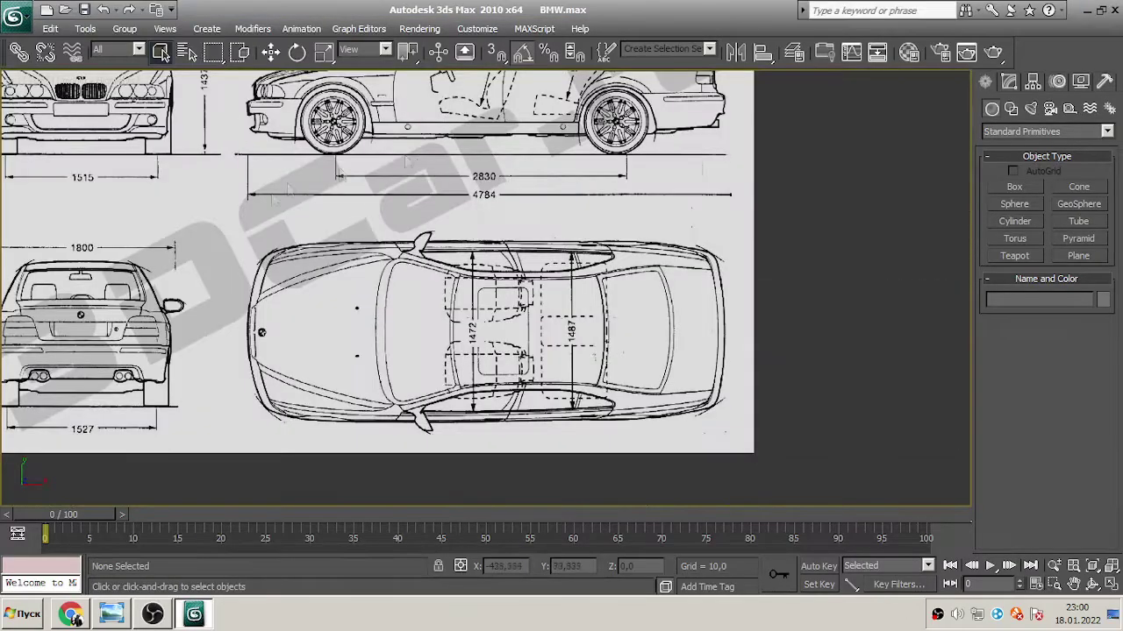
- Create a box over the cabin section of the top-view car drawing, spanning the car's full width
middle_click_drag(838, 333, 644, 238)
scroll(870, 286, "up", 3)
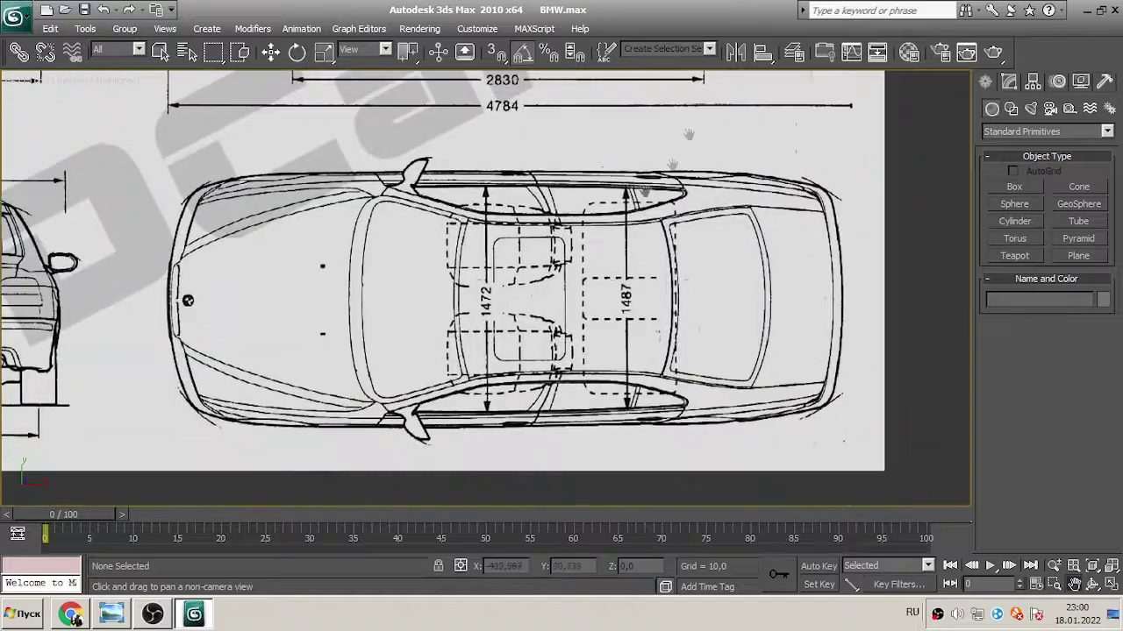
left_click(1014, 187)
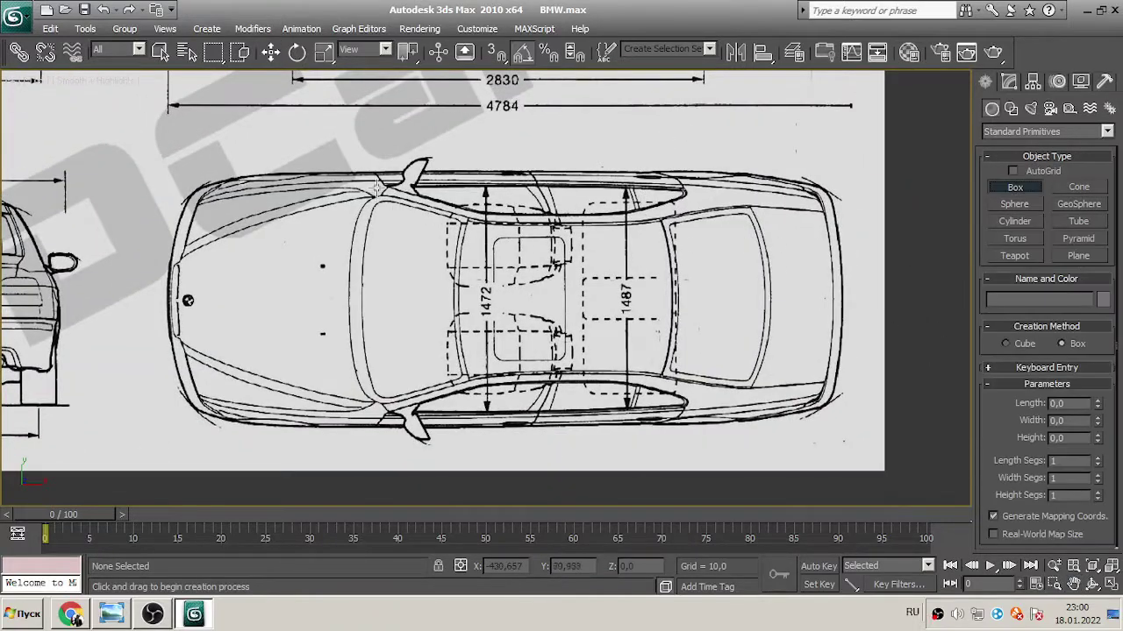
left_click_drag(376, 174, 669, 420)
key("w")
- Show edged faces in the Top viewport and convert the box to an editable poly
left_click(123, 81)
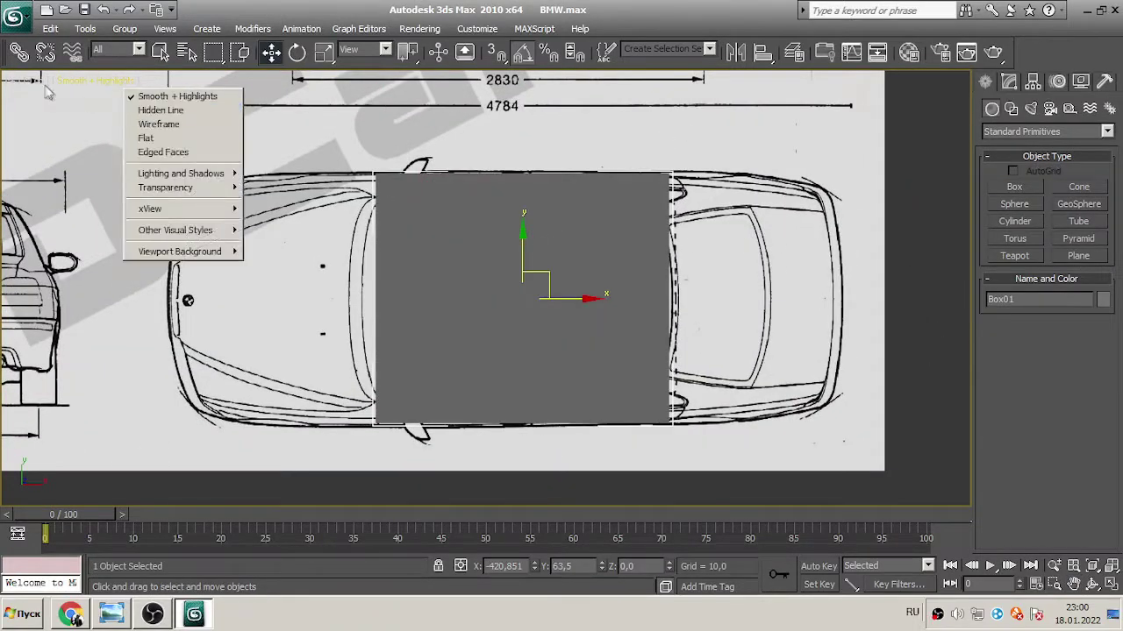
left_click(155, 148)
right_click(479, 258)
left_click(666, 430)
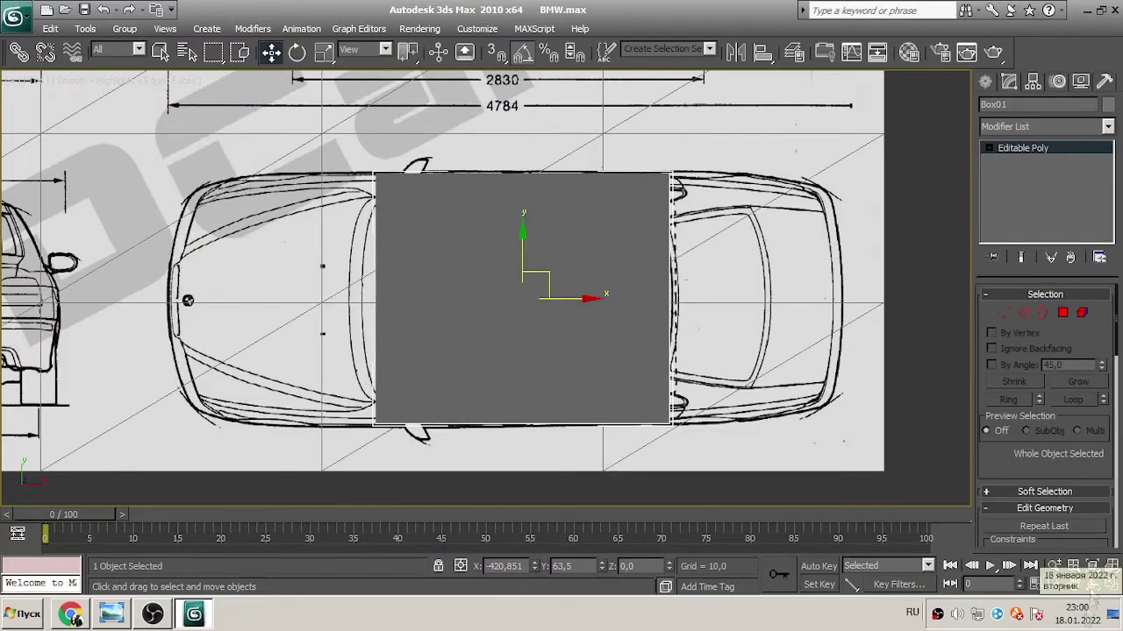
- Restore the four-viewport layout, frame the box, and show edged faces in the Perspective and Left viewports
key("alt+w")
key("z")
left_click(561, 193)
left_click(613, 81)
left_click(642, 152)
left_click(702, 184)
left_click(97, 301)
left_click(123, 372)
left_click(833, 471)
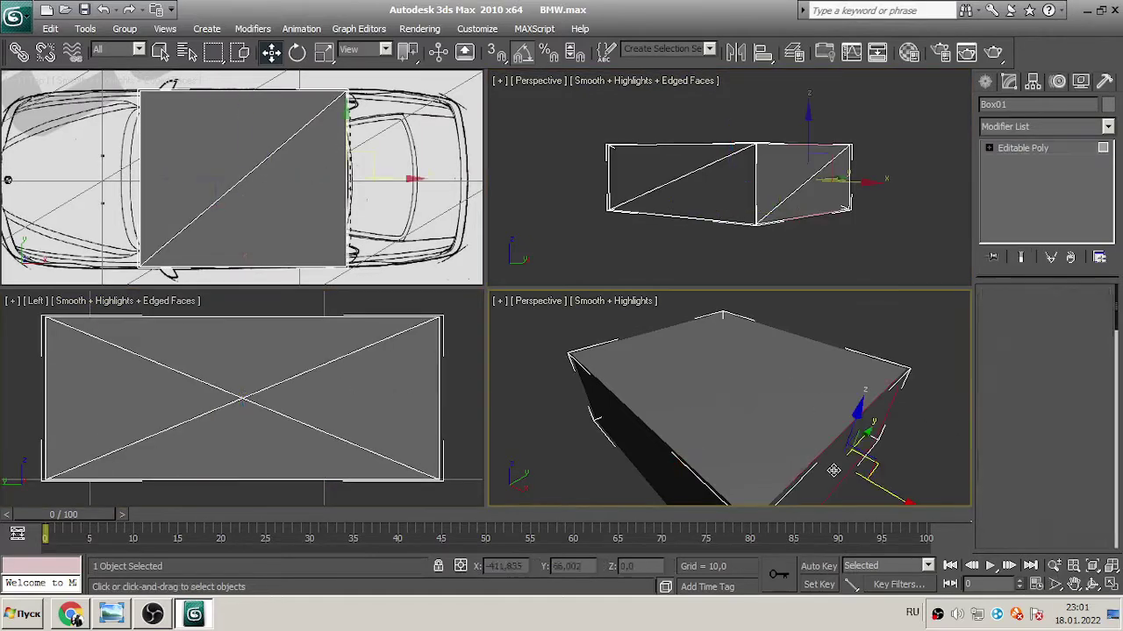
- Remove the box's front and rear end polygons to leave both ends open
key("4")
middle_click_drag(833, 471, 886, 223, "alt")
key("3")
- Extend the box's front open border forward over the hood and make the object see-through
left_click(155, 175)
key("alt+w")
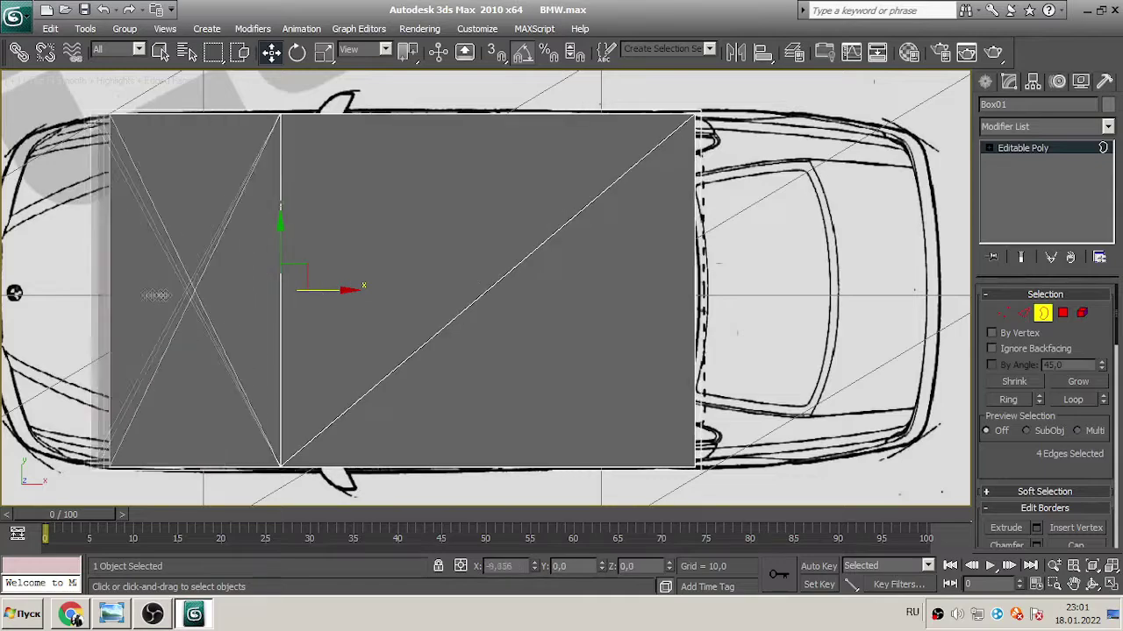
left_click_drag(155, 295, 207, 273)
key("alt+x")
- Move the front end vertices forward to the bumper and scale them inward to the grille's width
middle_click_drag(726, 389, 1001, 406)
key("1")
left_click_drag(397, 104, 262, 501)
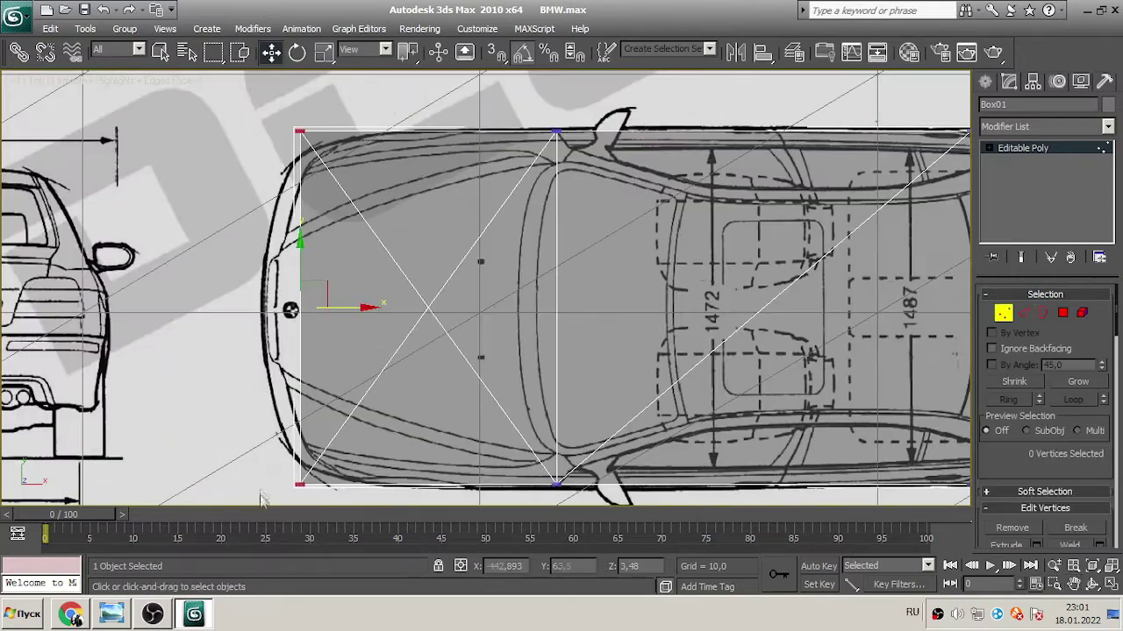
left_click_drag(301, 228, 286, 288)
key("w")
key("r")
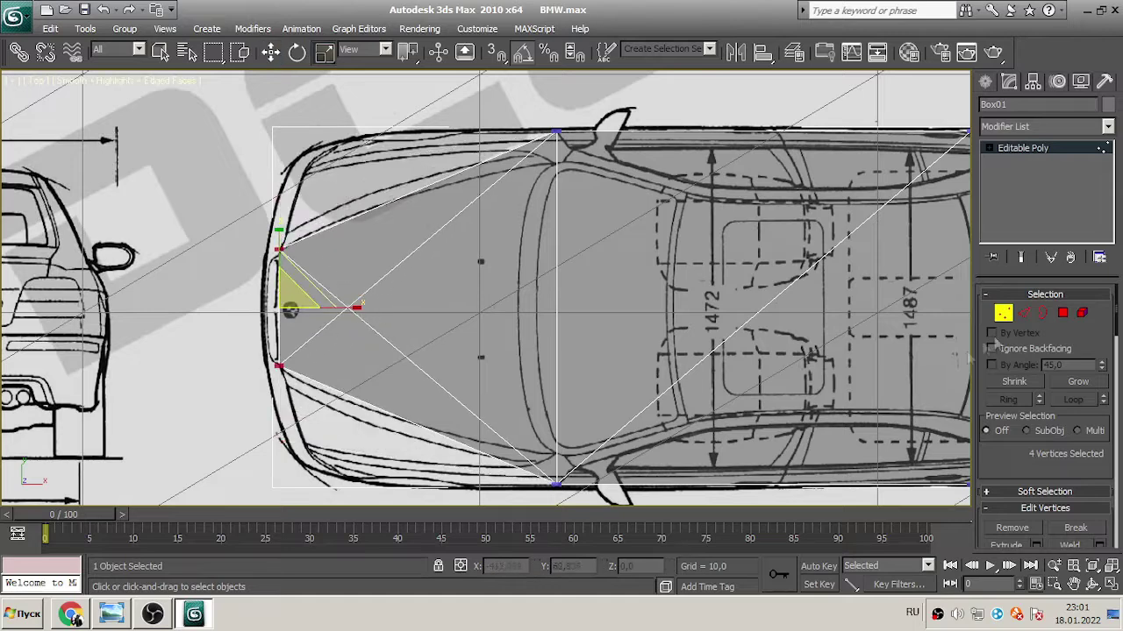
- Connect the lengthwise hood edges with 3 segments
key("2")
key("shift+ctrl+e")
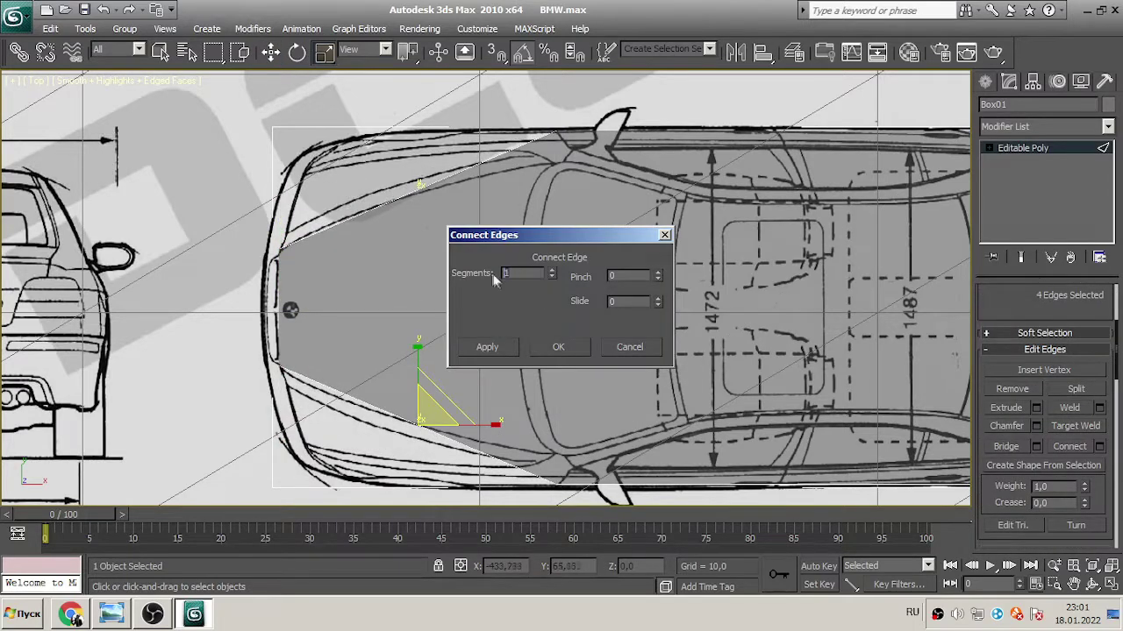
left_click(558, 346)
- Widen the foremost new vertex row and move it forward to match the front bumper's corners
key("1")
left_click_drag(329, 123, 369, 491)
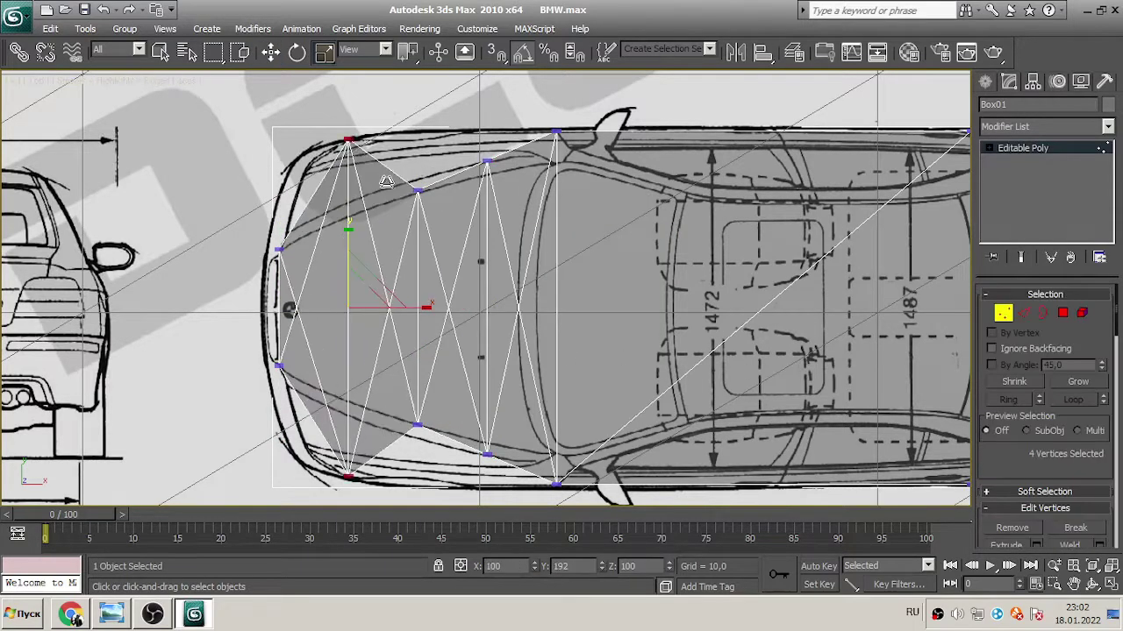
left_click_drag(406, 307, 384, 318)
key("r")
- Widen the second and third hood vertex rows to the car's side outline, moving the second row forward
left_click(323, 53)
left_click_drag(430, 263, 461, 188)
key("w")
left_click_drag(498, 310, 454, 310)
left_click(324, 53)
left_click_drag(373, 225, 374, 234)
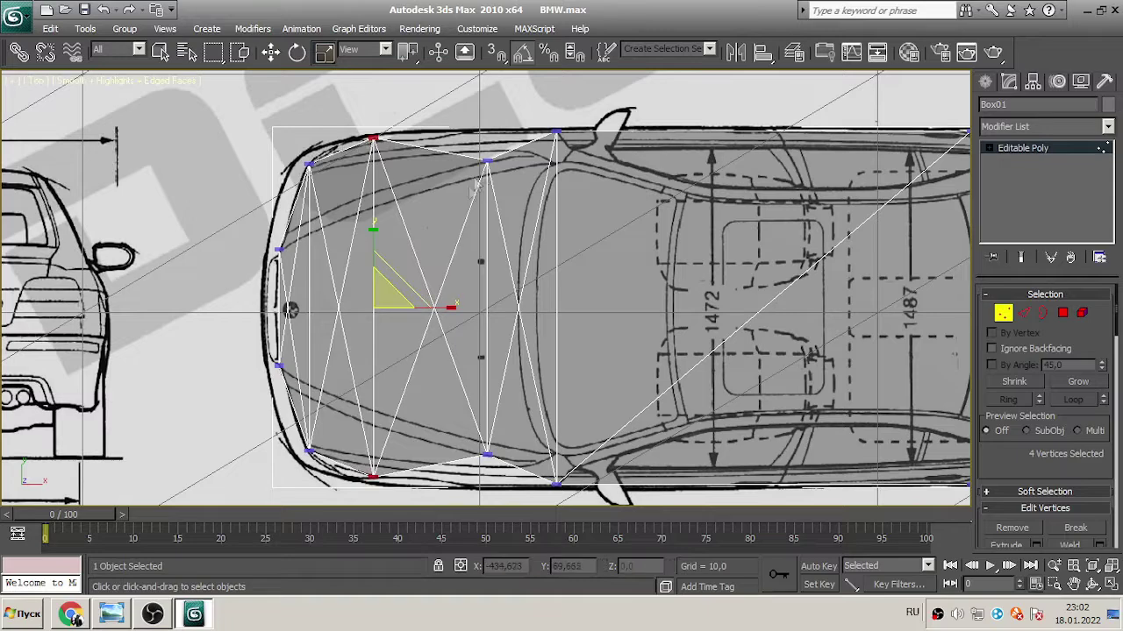
left_click_drag(487, 238, 501, 227)
left_click(634, 313)
- Extend the rear open border in three sections over the trunk and fit its vertex rows to the rear bumper outline
scroll(634, 313, "down", 2)
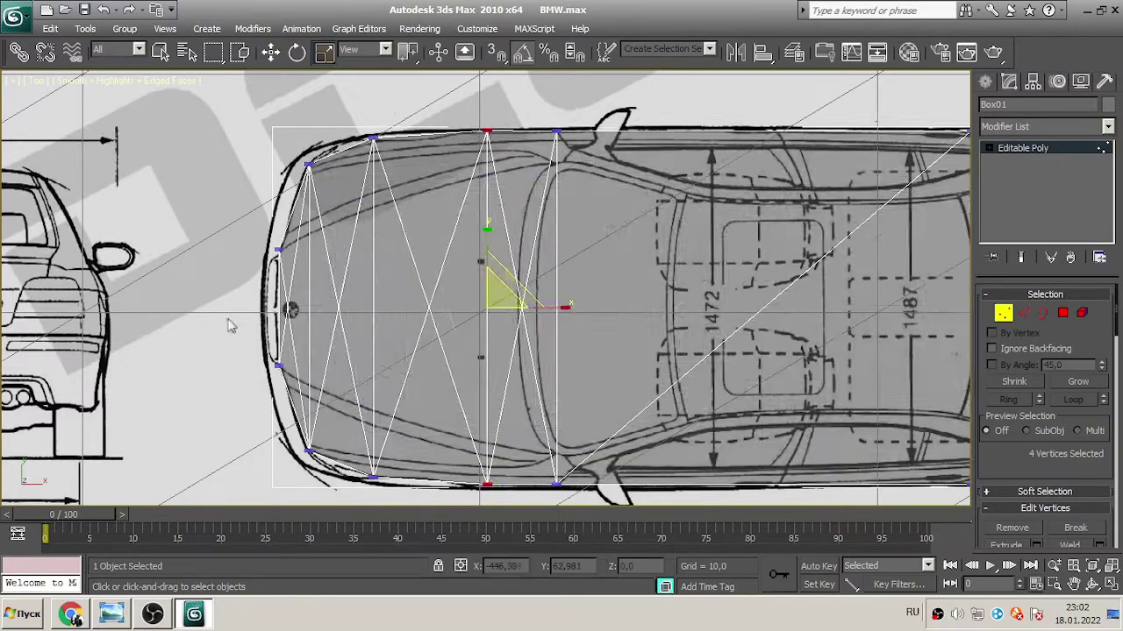
middle_click_drag(876, 281, 405, 281)
key("2")
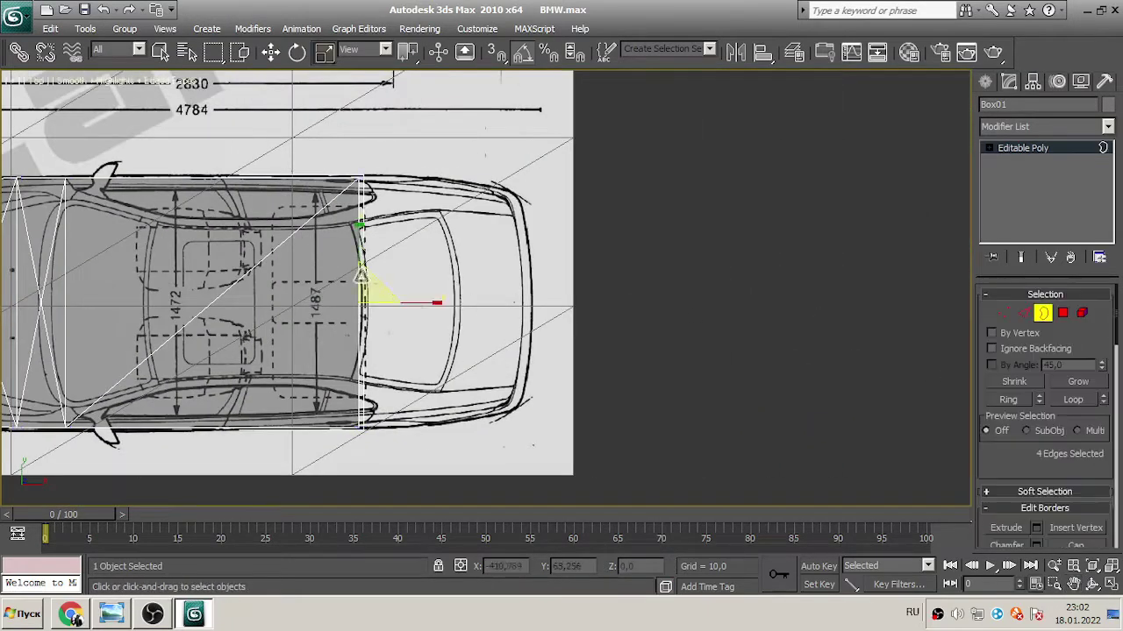
key("w")
left_click_drag(427, 303, 561, 303)
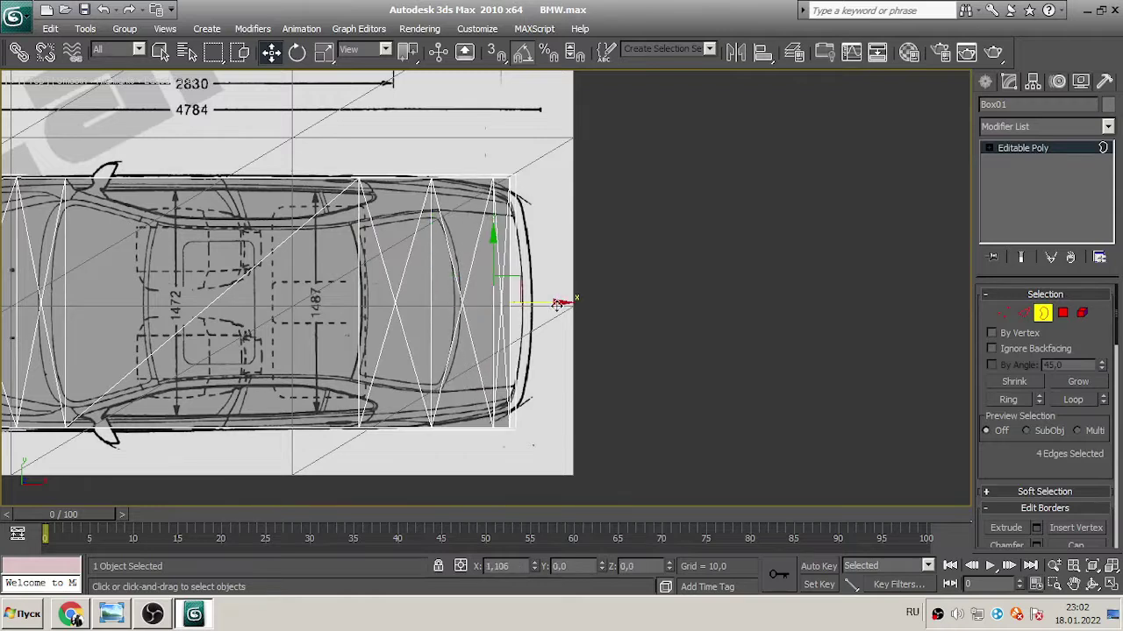
key("1")
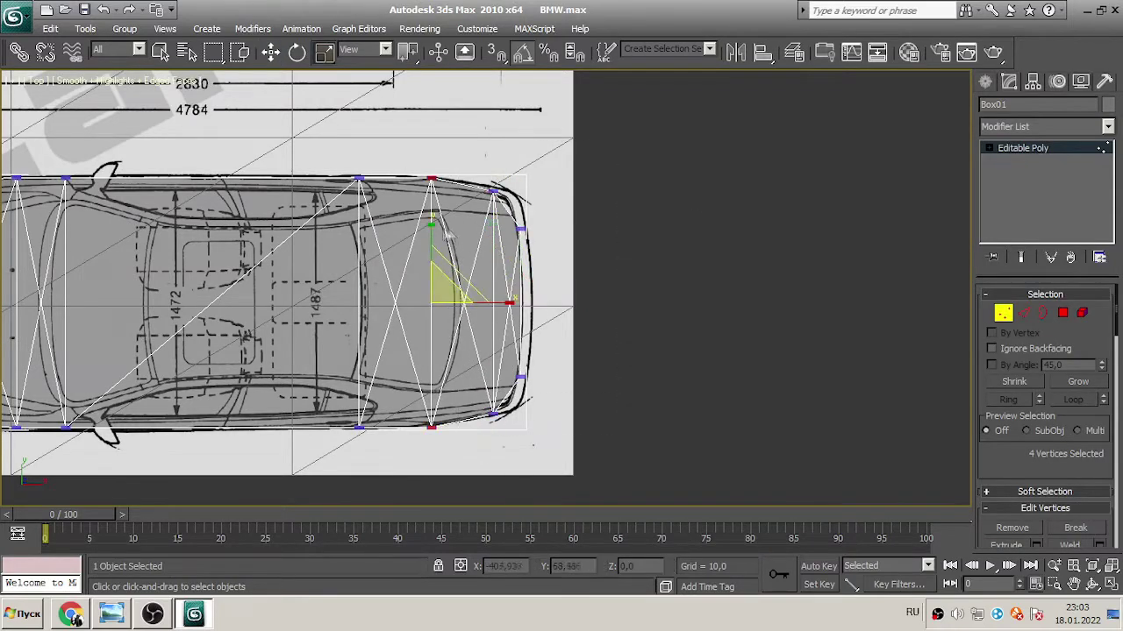
- Move the vertex row just ahead of the rear end backward to the rear bumper's corners
key("w")
left_click_drag(557, 301, 571, 300)
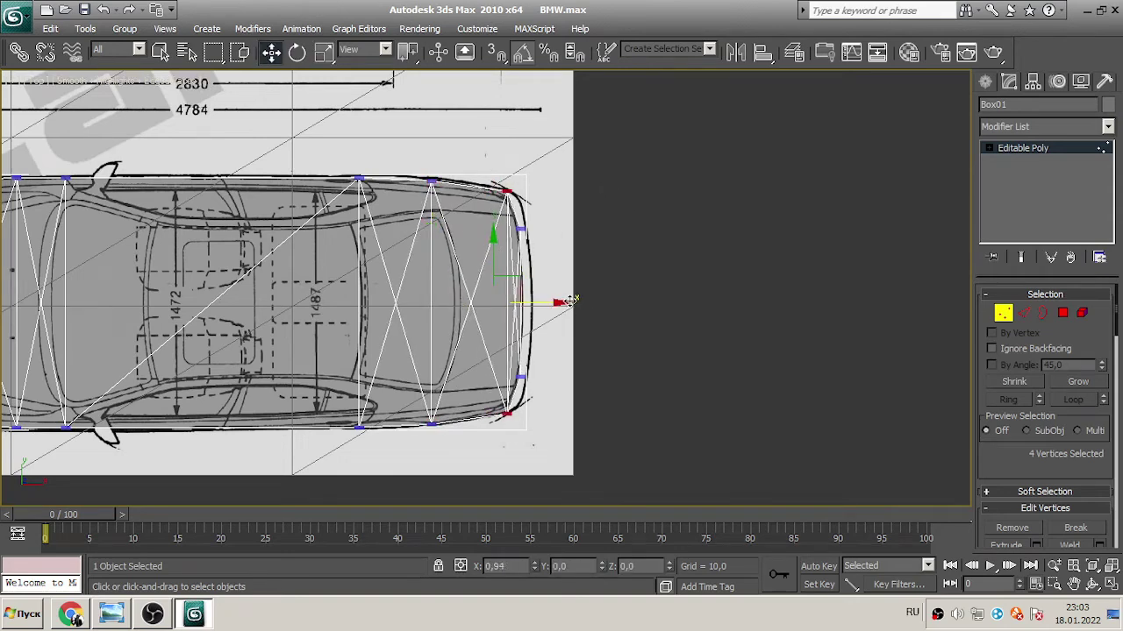
key("4")
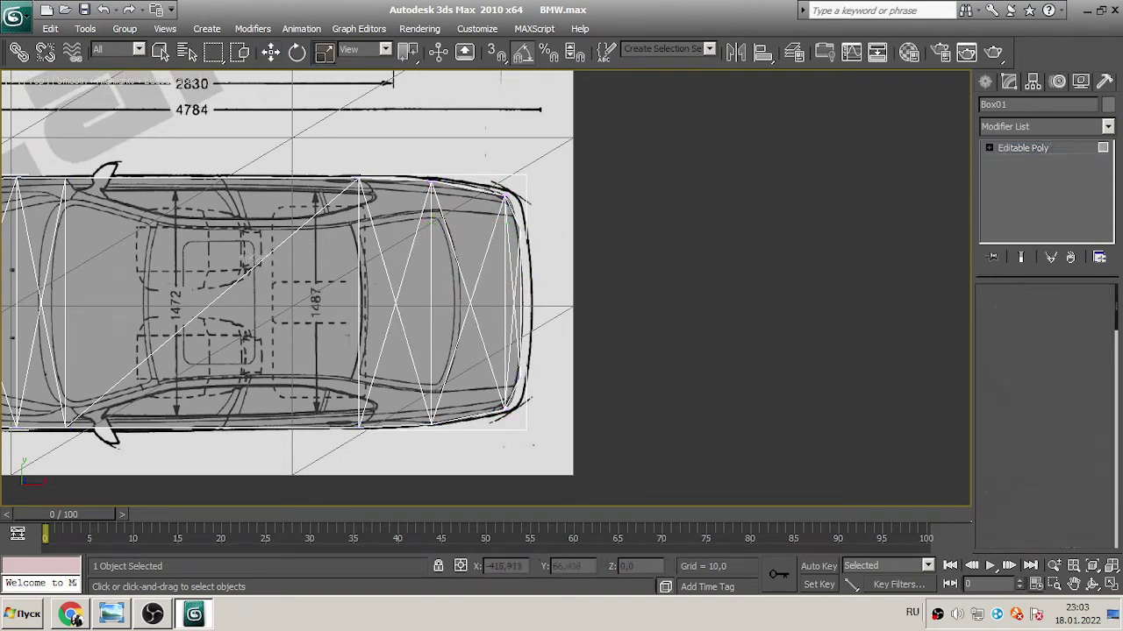
- Change the edged-faces Perspective viewport to the Front view
key("alt+w")
scroll(382, 349, "down", 4)
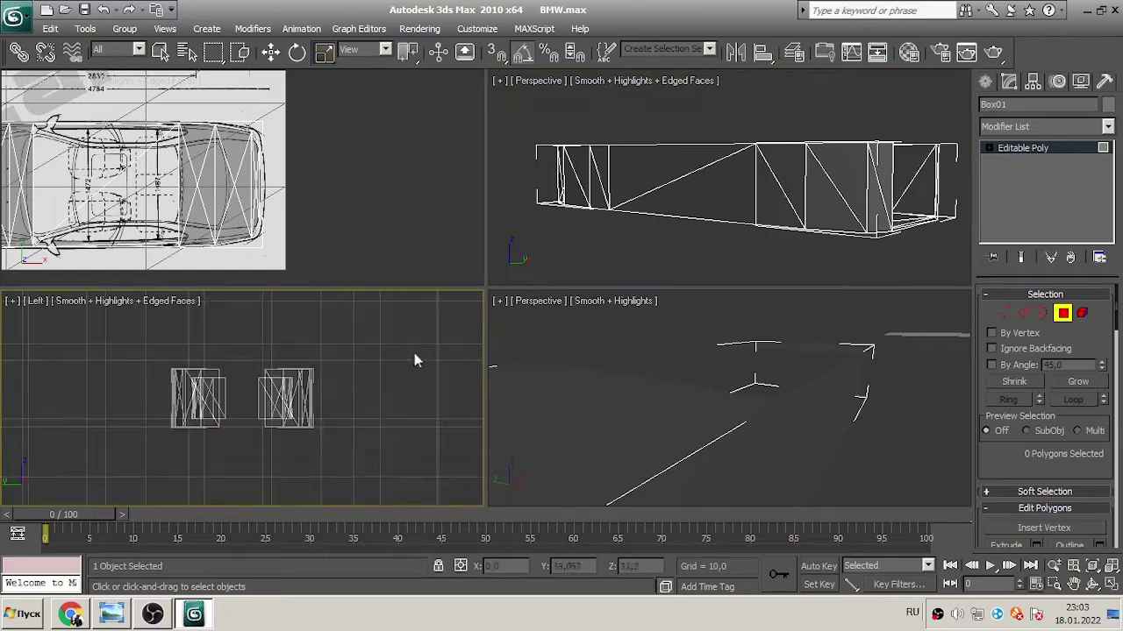
left_click(538, 80)
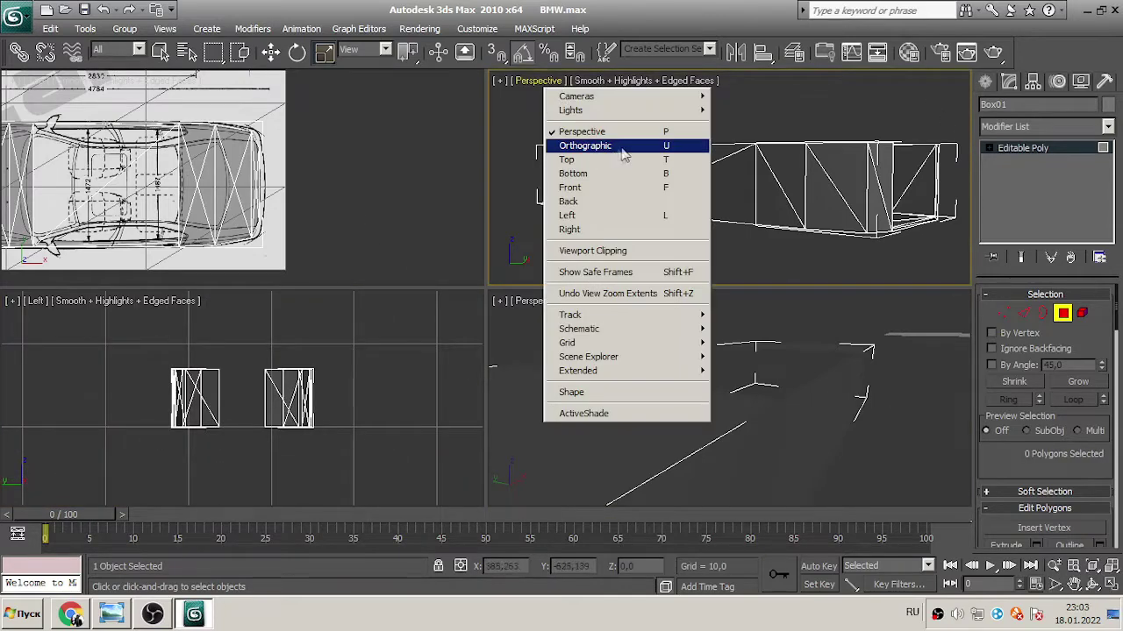
left_click(622, 146)
left_click(709, 81)
left_click(752, 138)
left_click(594, 81)
left_click(531, 80)
left_click(570, 186)
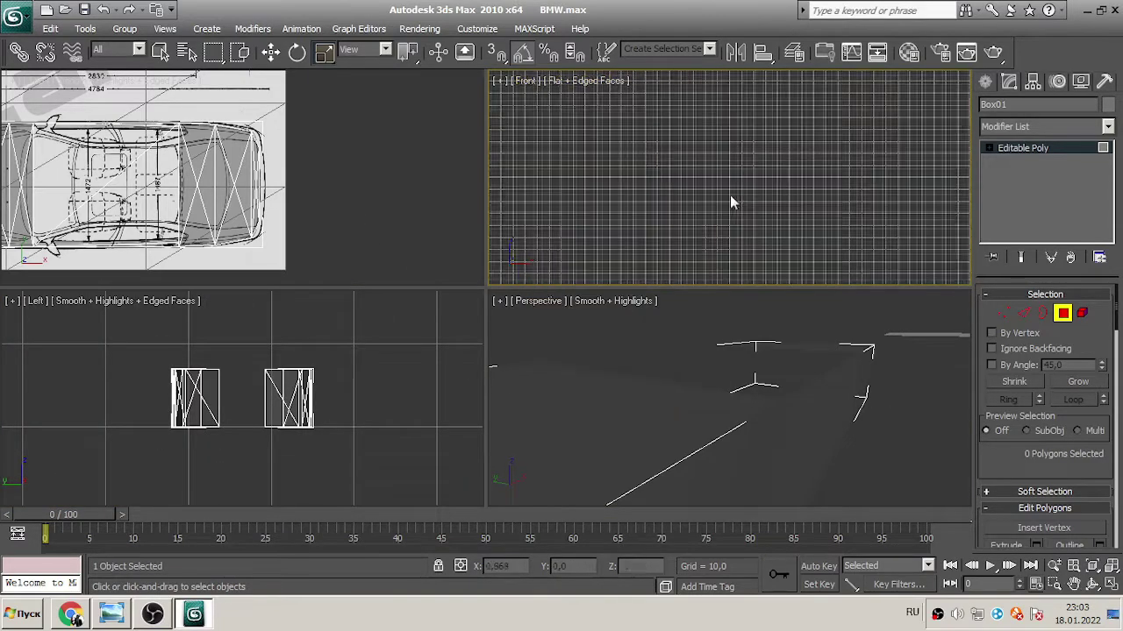
- Fit the body in the viewports and set the Front view's shading to Smooth + Highlights
scroll(706, 206, "down", 5)
scroll(649, 236, "down", 3)
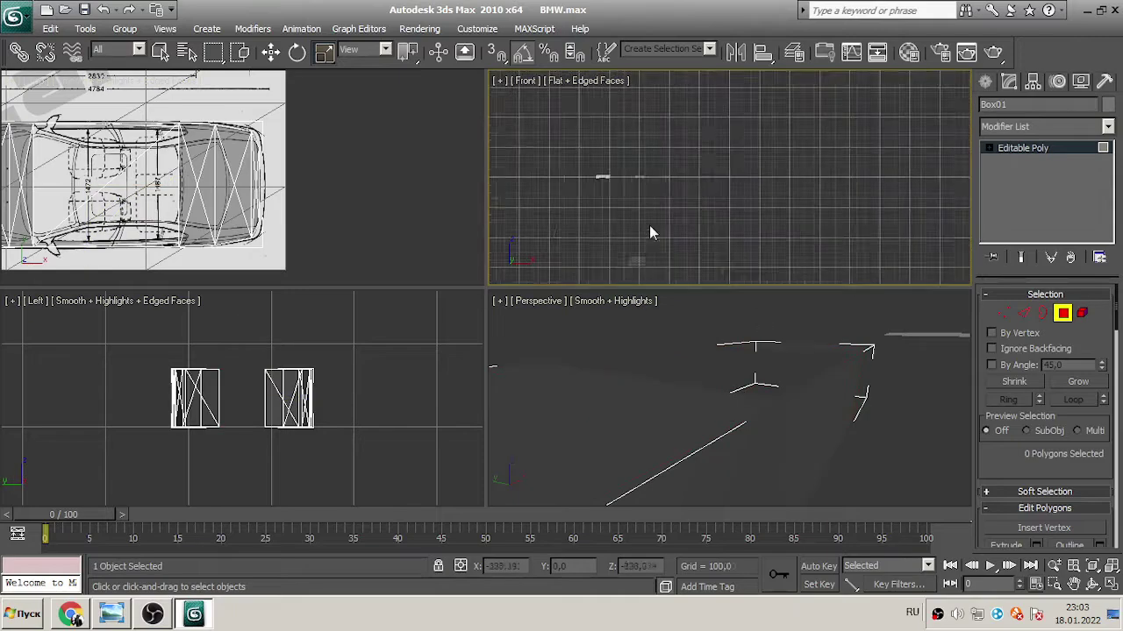
key("ctrl+shift+z")
left_click(594, 81)
left_click(627, 93)
scroll(646, 105, "down", 5)
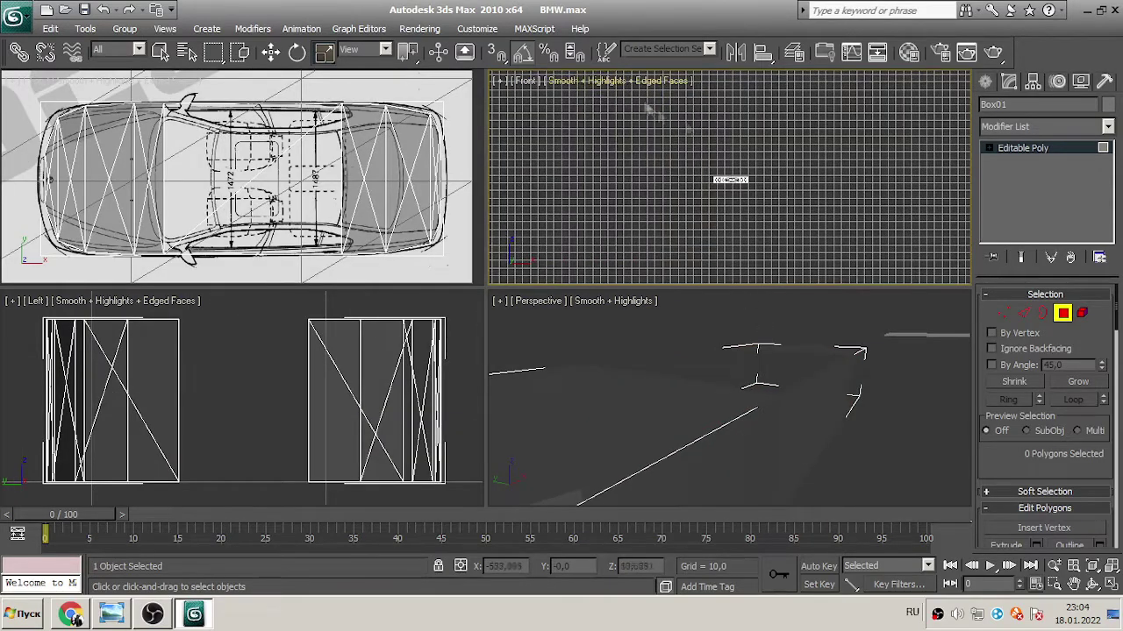
scroll(672, 321, "down", 5)
- Select the blueprint planes and move them until the side-view drawing lines up with the car body in the Front view
left_click_drag(711, 370, 751, 419)
key("w")
right_click(748, 430)
left_click_drag(667, 454, 761, 493)
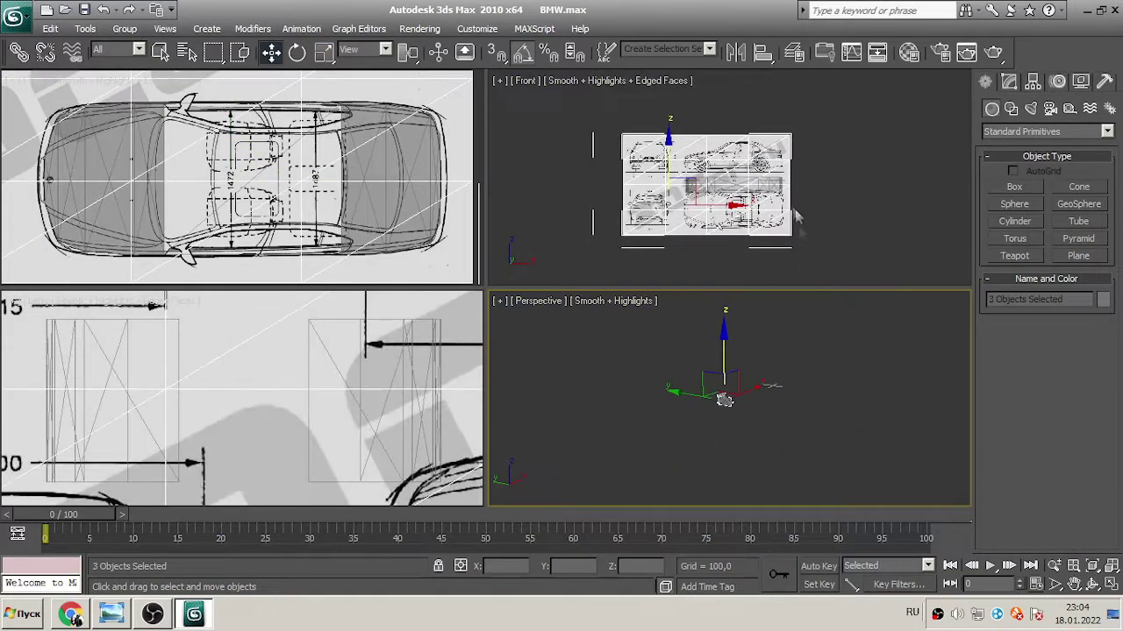
key("alt+w")
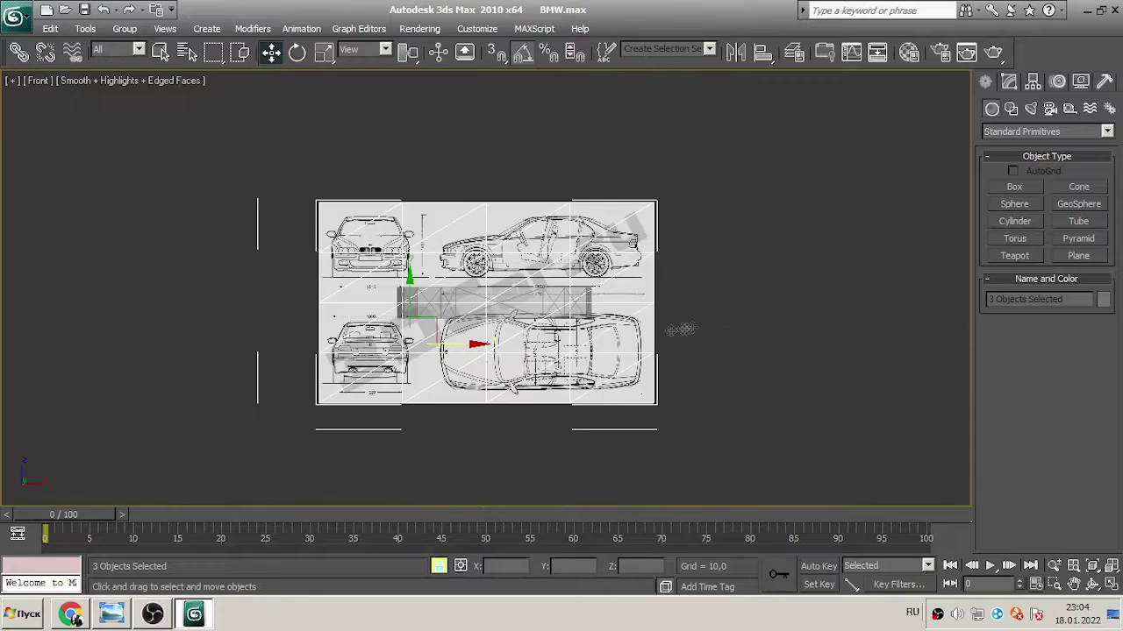
scroll(629, 226, "up", 6)
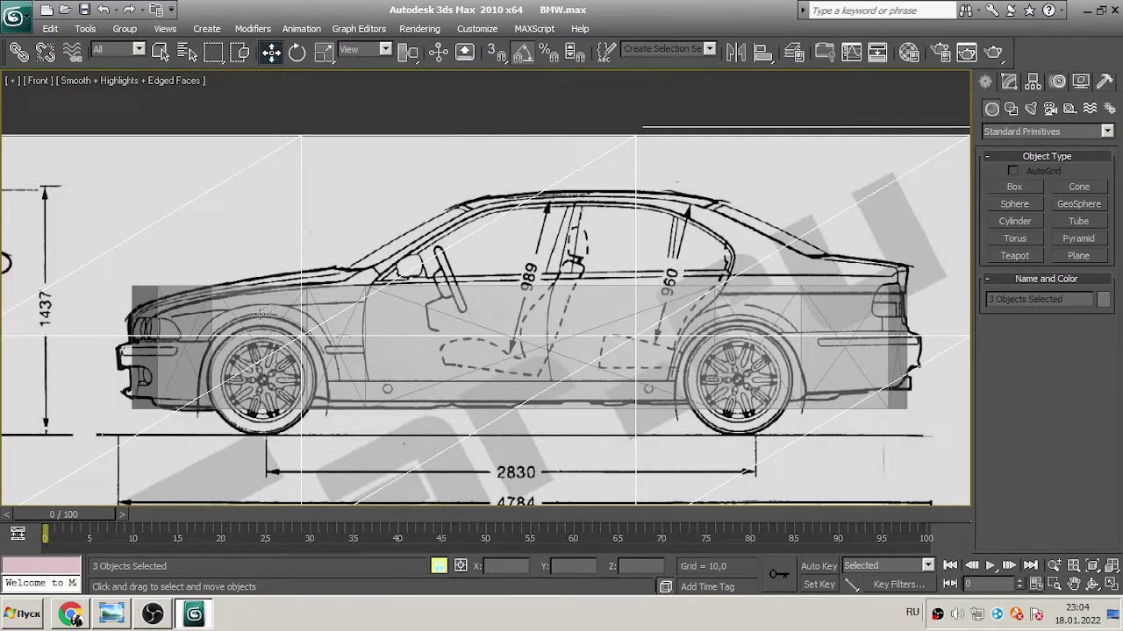
- Select the car body and fit its upper hood vertices to the side drawing's hood line
right_click(308, 181)
left_click(382, 130)
left_click(693, 289)
left_click(1009, 80)
key("1")
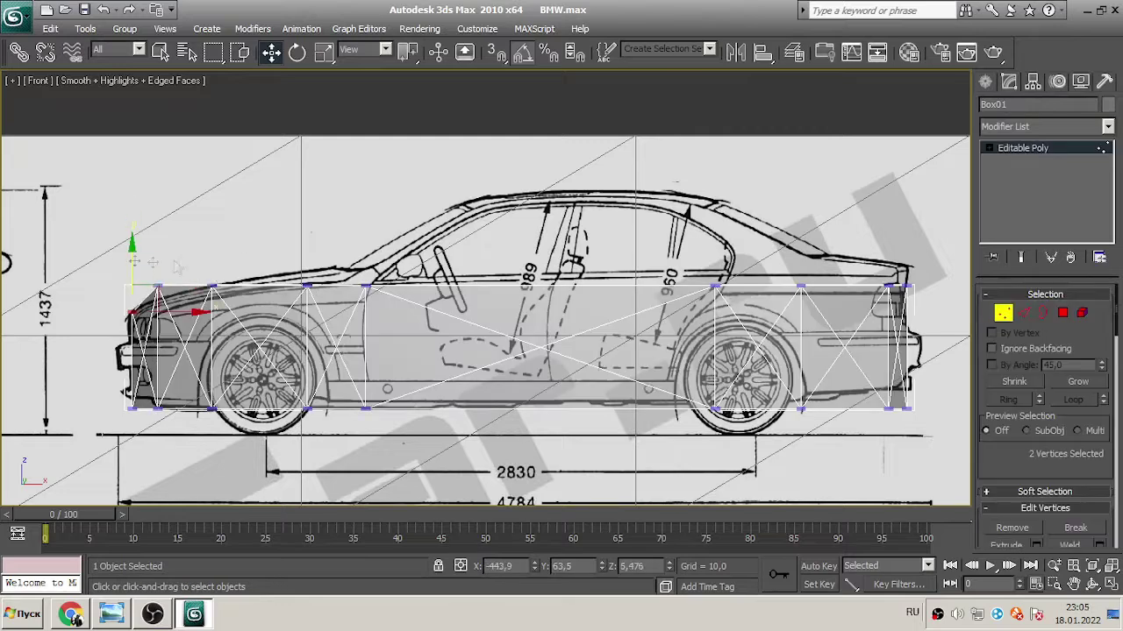
left_click_drag(311, 243, 311, 228)
- Raise the upper rear vertices of the body to follow the trunk line in the side drawing
left_click(366, 288)
left_click_drag(693, 259, 921, 302, "ctrl")
left_click_drag(862, 264, 862, 247)
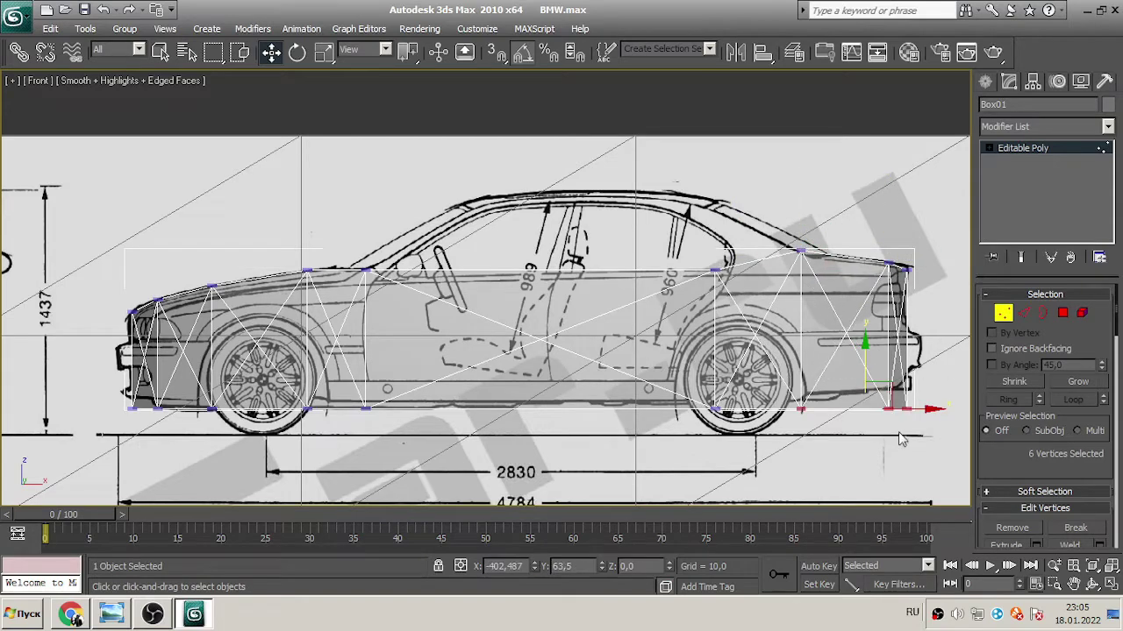
- Lower the upper door vertices and the hood's rear row slightly to match the side drawing's belt line
scroll(482, 362, "up", 5)
scroll(482, 327, "down", 8)
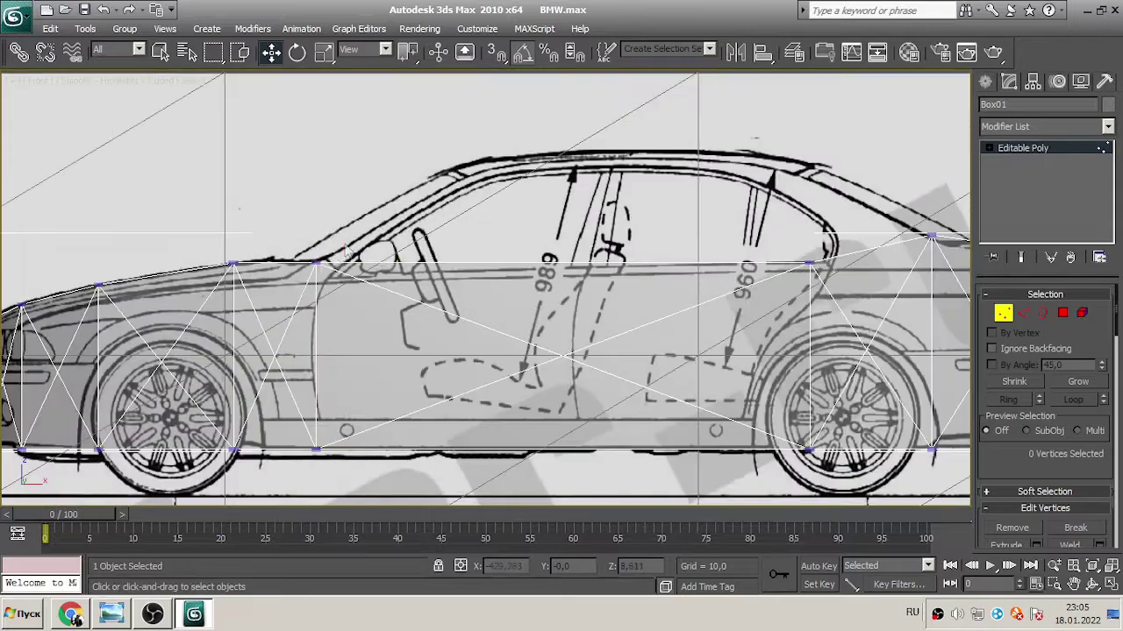
left_click(400, 277)
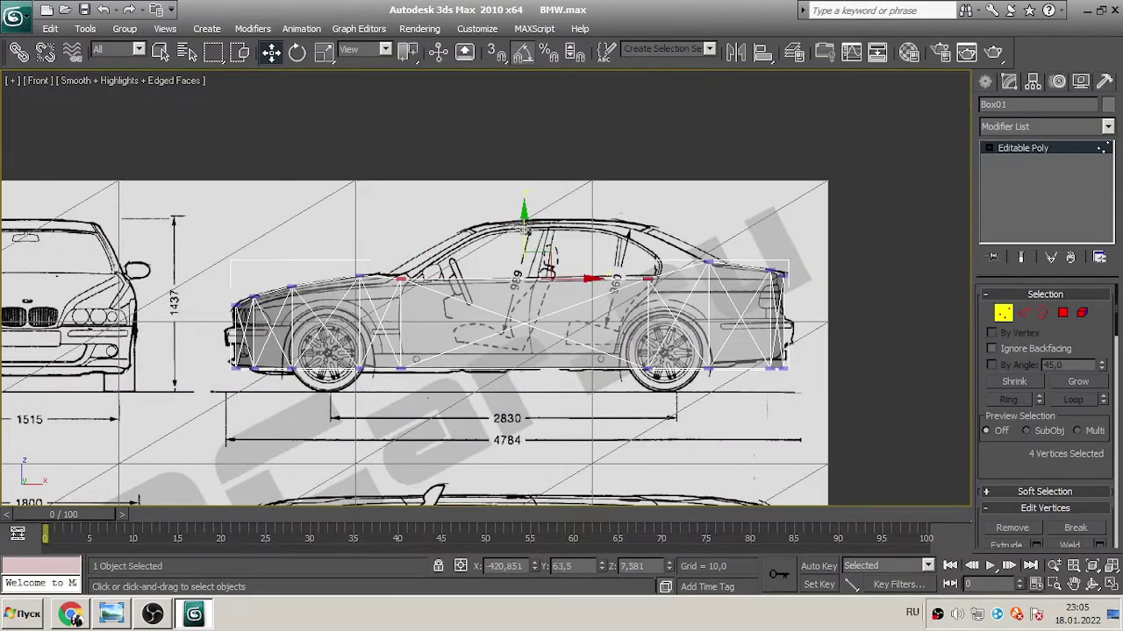
scroll(485, 286, "up", 2)
left_click(298, 263)
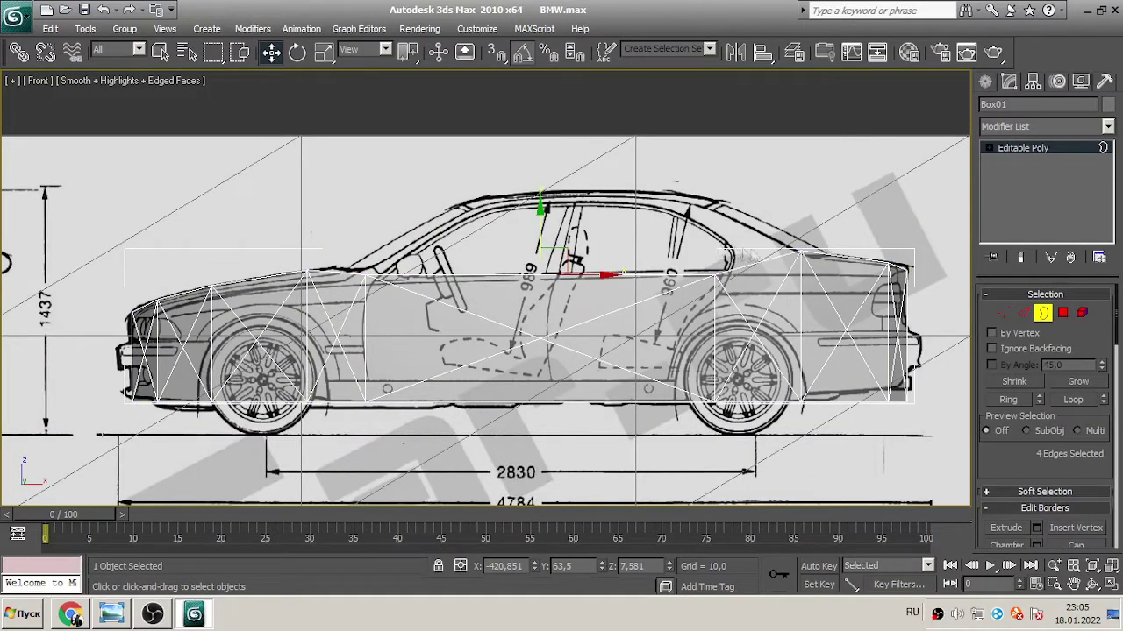
- Enlarge the cabin opening to the windshield and rear window bases and extrude its border upward
key("alt+w")
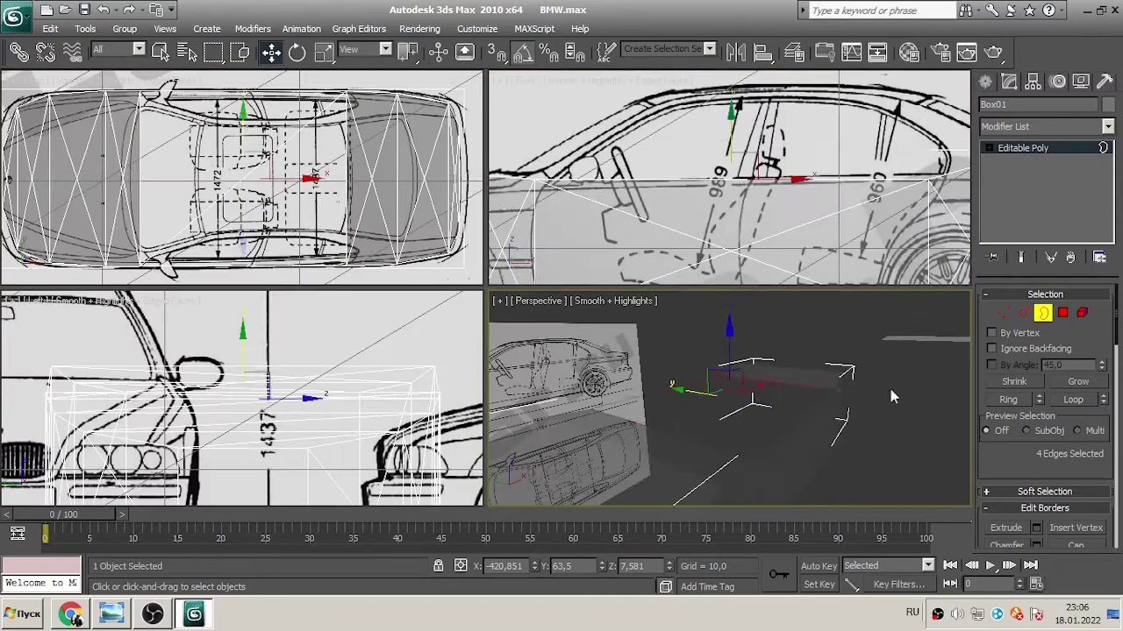
key("4")
key("alt+w")
key("3")
scroll(702, 219, "down", 2)
left_click_drag(647, 180, 647, 145)
key("alt+w")
key("4")
key("3")
key("alt+w")
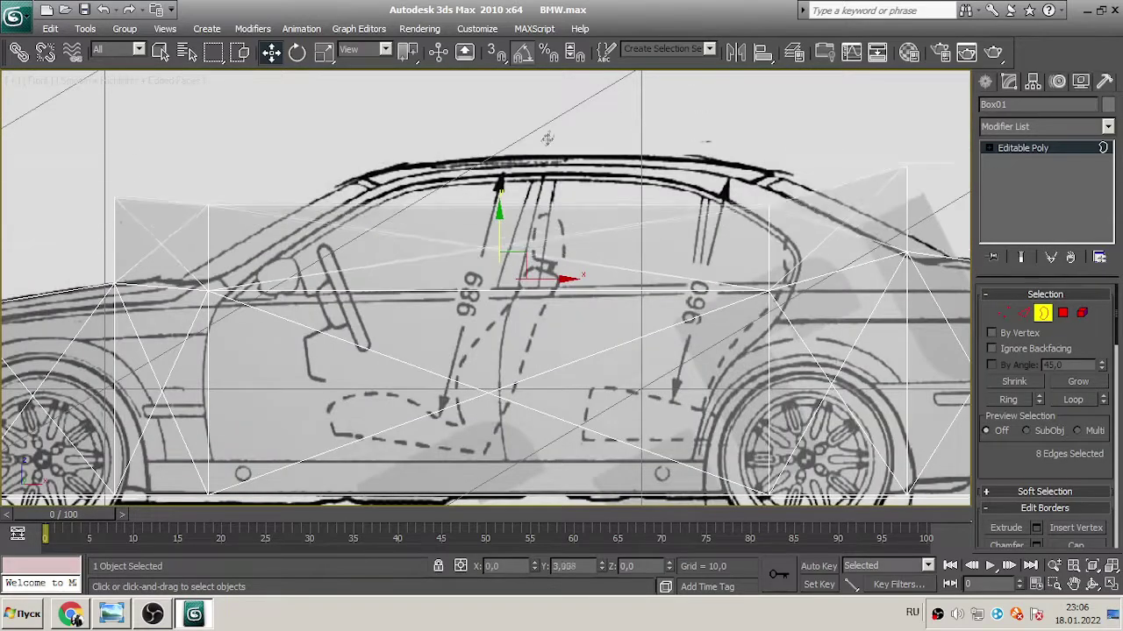
- Flatten the extruded cabin border's vertices to one level near the roof line
key("1")
left_click(324, 52)
mouse_move(500, 116)
left_mouse_down()
mouse_move(503, 145)
mouse_move(505, 112)
left_mouse_up()
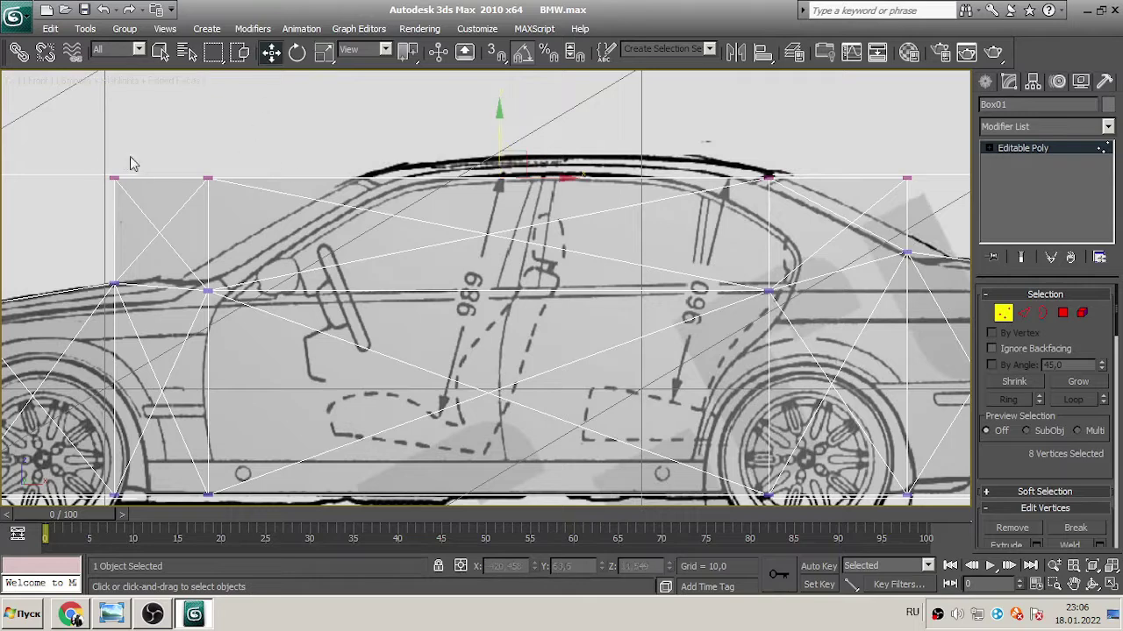
- Slide the front and rear roof vertices inward to the drawing's roof corners and move the trunk's front upper vertices back to the rear window base
left_click_drag(215, 180, 432, 205)
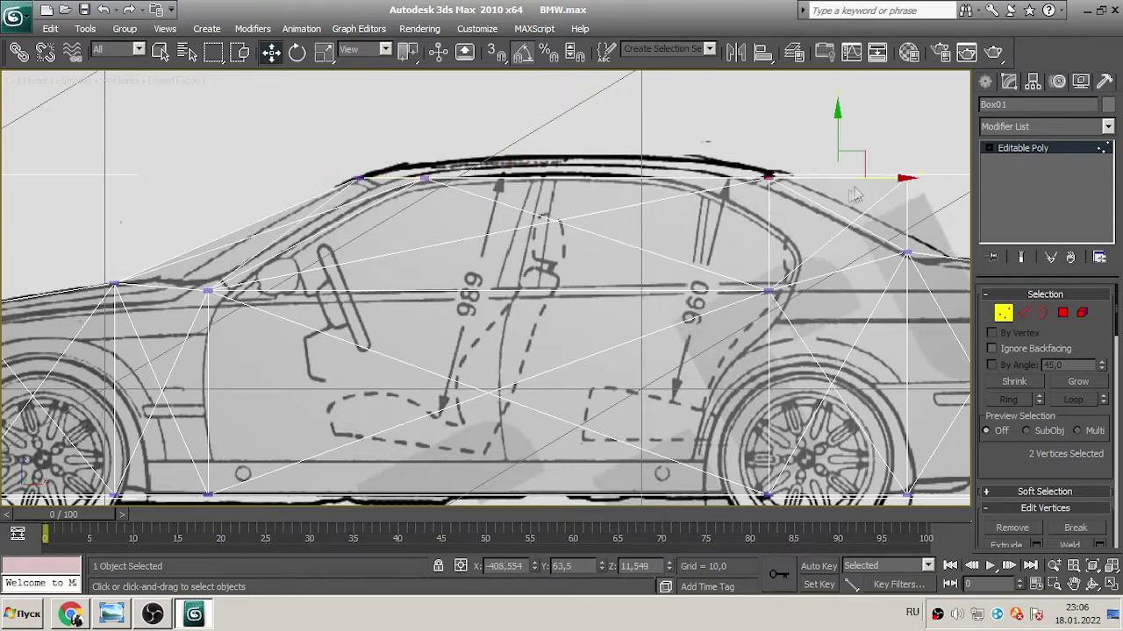
left_click_drag(769, 180, 638, 181)
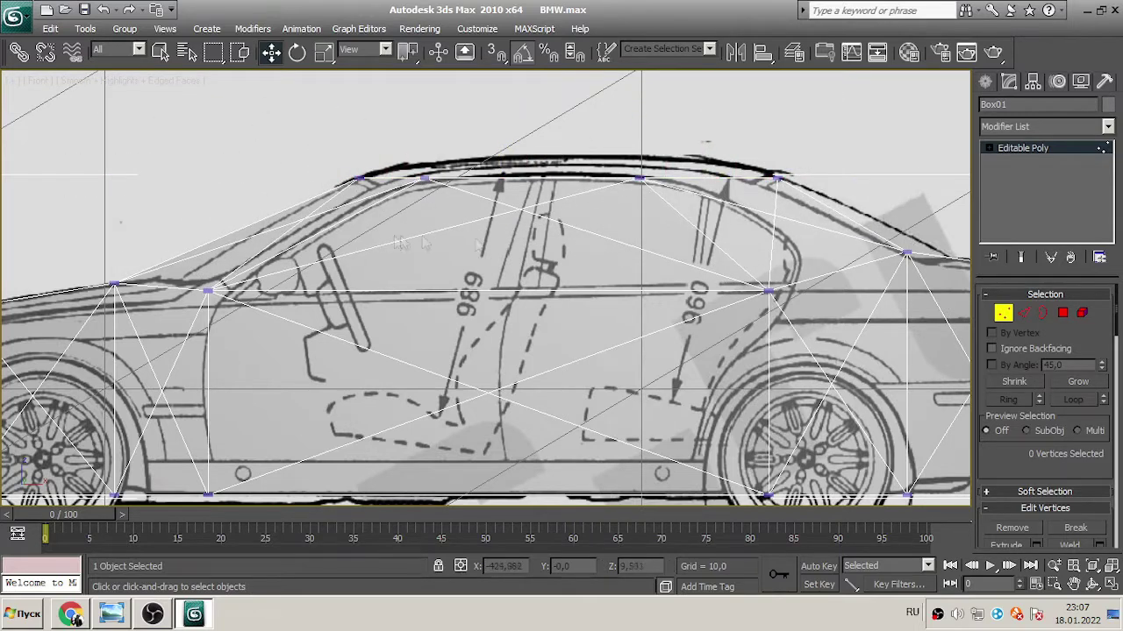
left_click(906, 254)
middle_click_drag(604, 74, 263, 65)
left_click_drag(617, 243, 652, 242)
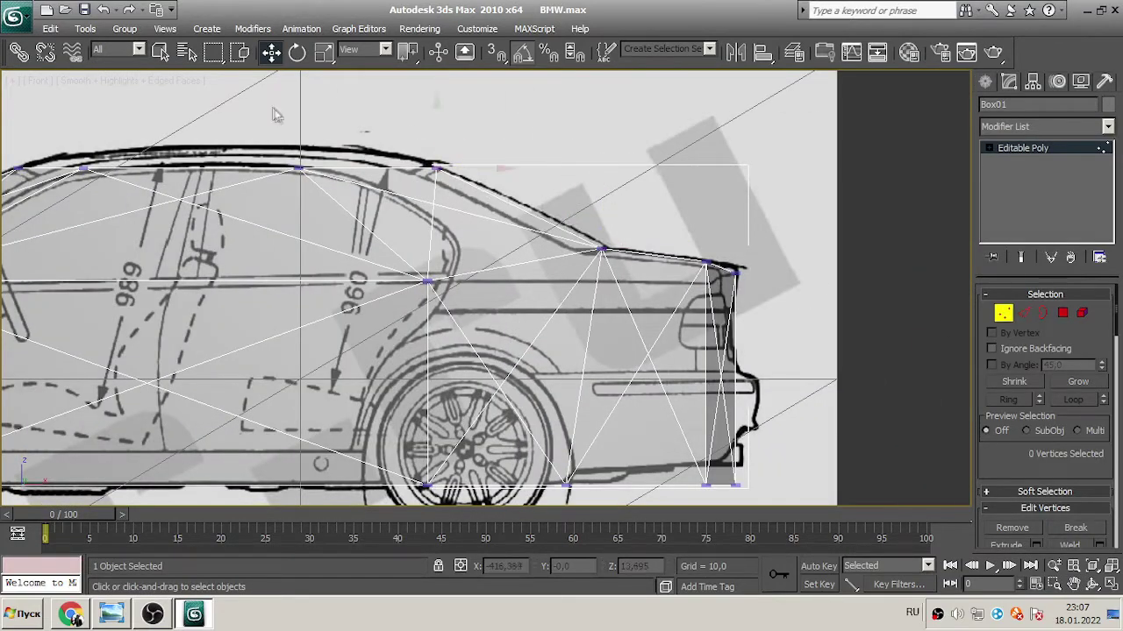
- Raise the roof vertices to the top of the roof line in the side drawing
left_click_drag(920, 488, 1067, 509)
left_click(271, 51)
left_click_drag(356, 144, 356, 122)
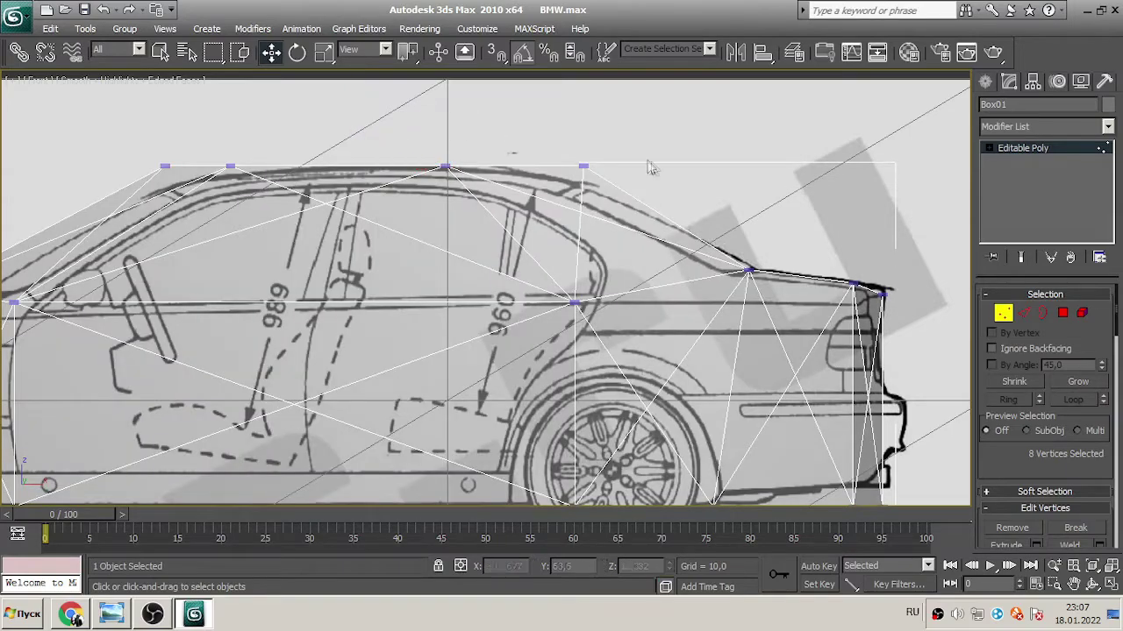
left_click(479, 270)
scroll(480, 269, "down", 5)
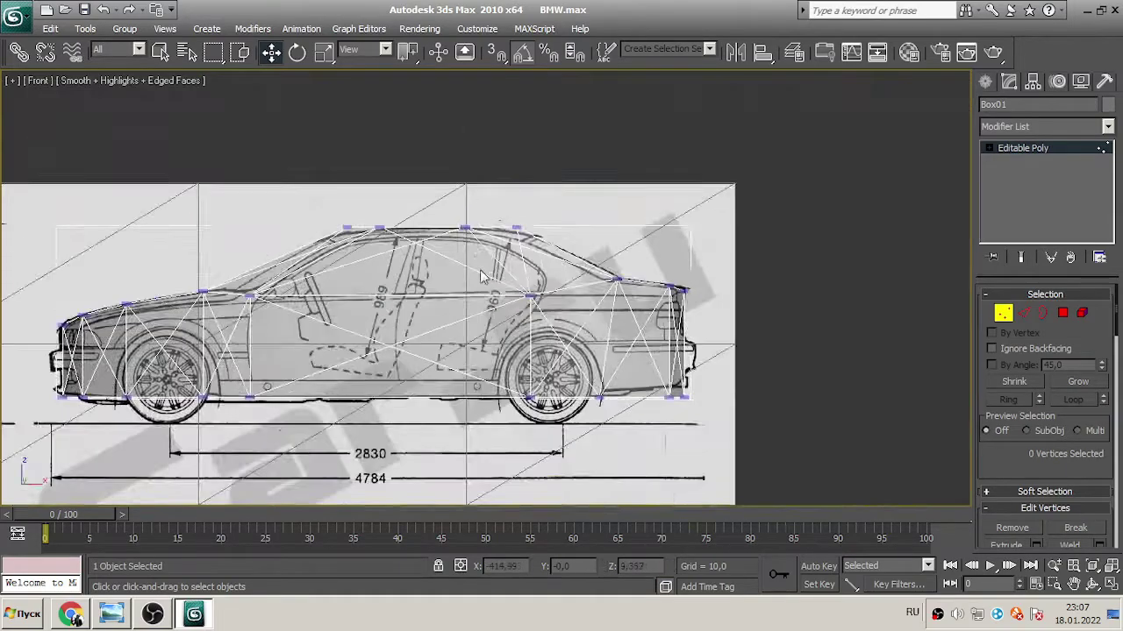
scroll(480, 269, "up", 3)
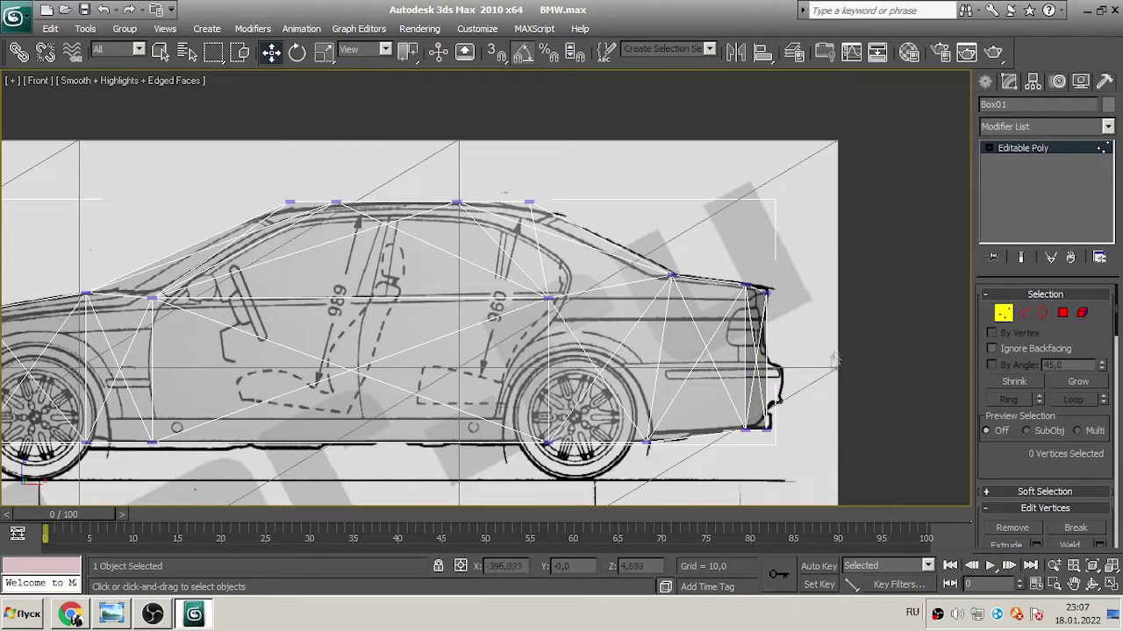
- Turn off the body's see-through display and move the body sideways onto the front-end drawing in the Left view
key("alt+x")
key("alt+w")
right_click(250, 382)
key("alt+w")
left_click_drag(553, 414, 367, 415)
scroll(360, 410, "up", 3)
scroll(361, 409, "down", 3)
right_click(367, 415)
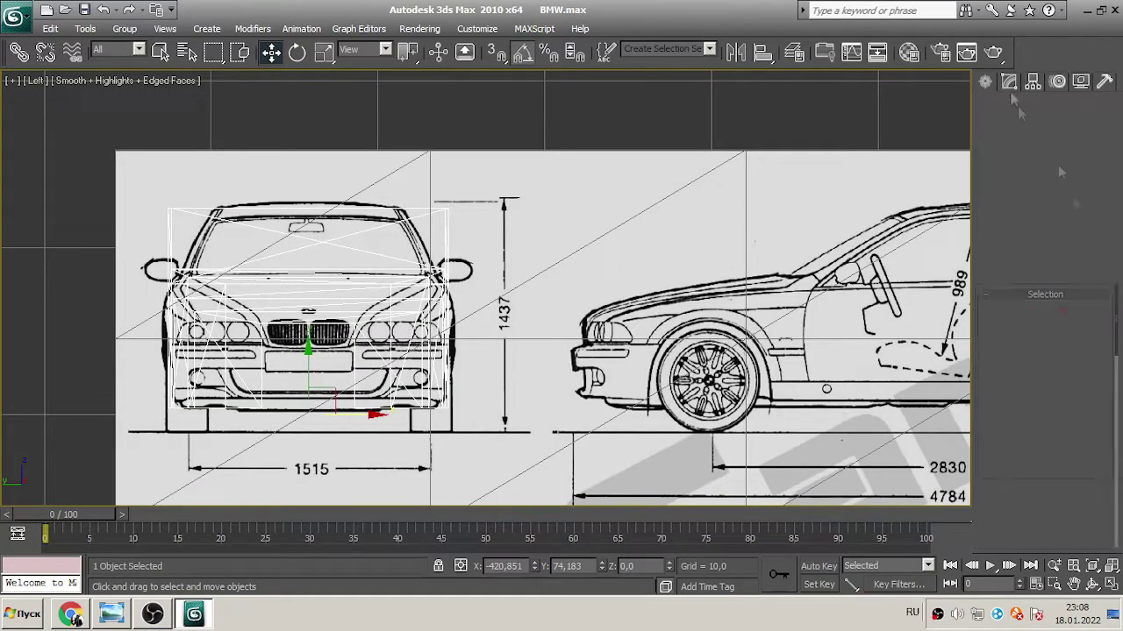
- Narrow the roof vertices in the Left view to match the roof width of the front-end drawing
key("1")
left_click_drag(150, 184, 469, 230)
key("r")
scroll(347, 210, "up", 2)
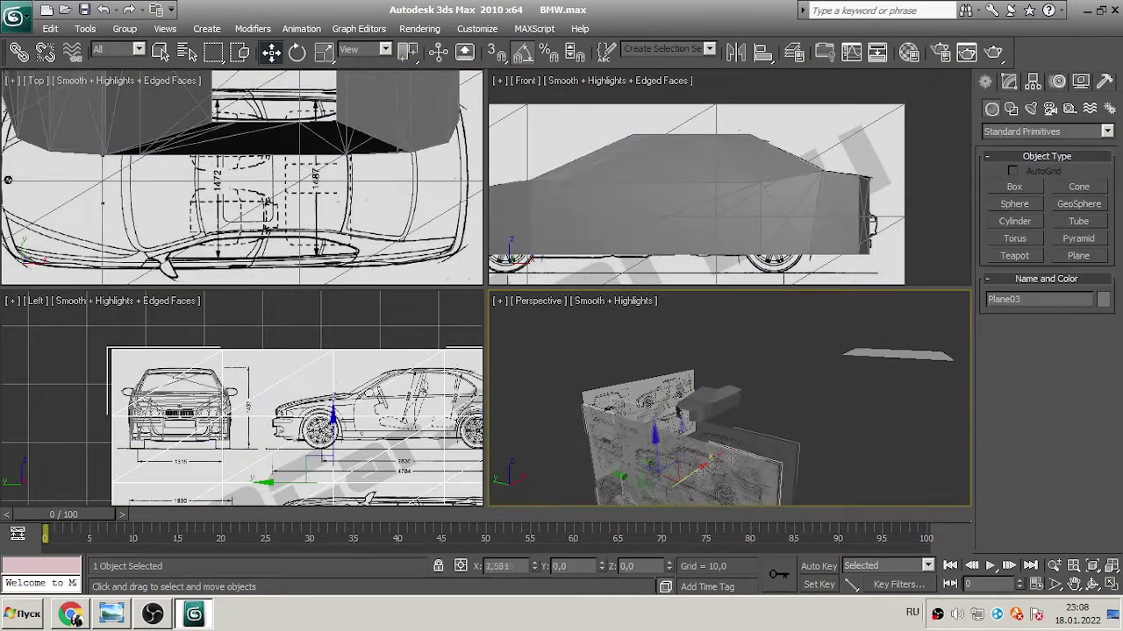
- Enlarge the Perspective view around the car and open the body for edge editing
middle_click_drag(728, 412, 753, 339, "alt")
left_click(710, 403)
key("alt+w")
scroll(896, 130, "up", 5)
middle_click_drag(896, 130, 151, 86, "alt")
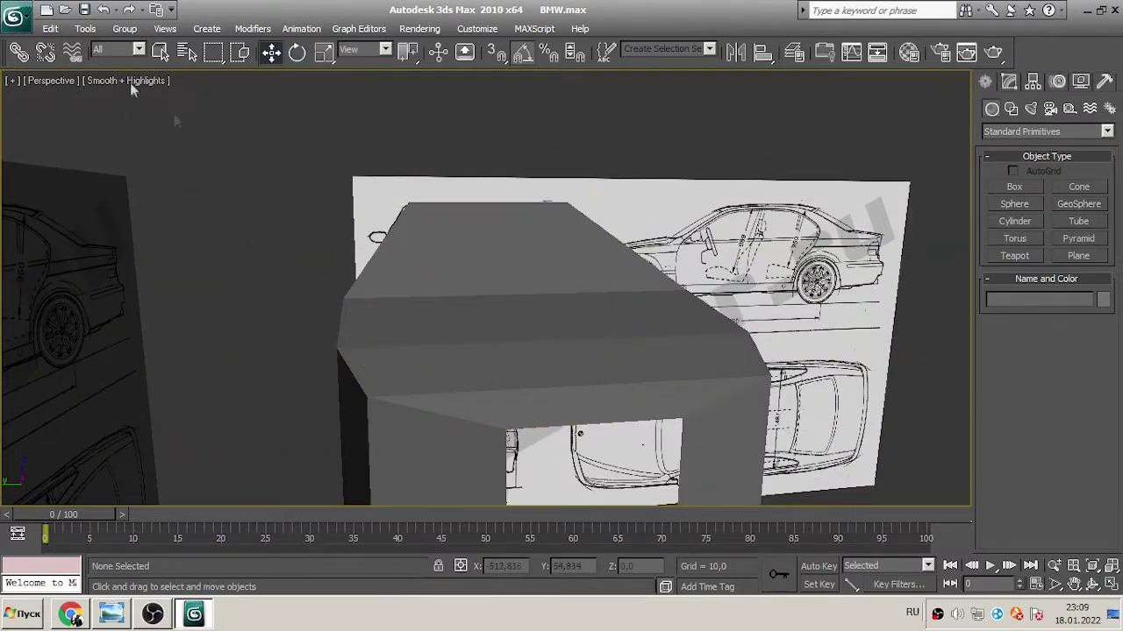
left_click(504, 465)
key("2")
- Bridge the opposite edges of the open roof section by section
middle_click_drag(675, 456, 400, 325, "alt")
scroll(575, 256, "up", 3)
scroll(575, 256, "down", 5)
right_click(324, 369)
left_click(589, 163)
scroll(590, 163, "down", 3)
middle_click_drag(589, 163, 667, 334, "alt")
scroll(666, 334, "up", 5)
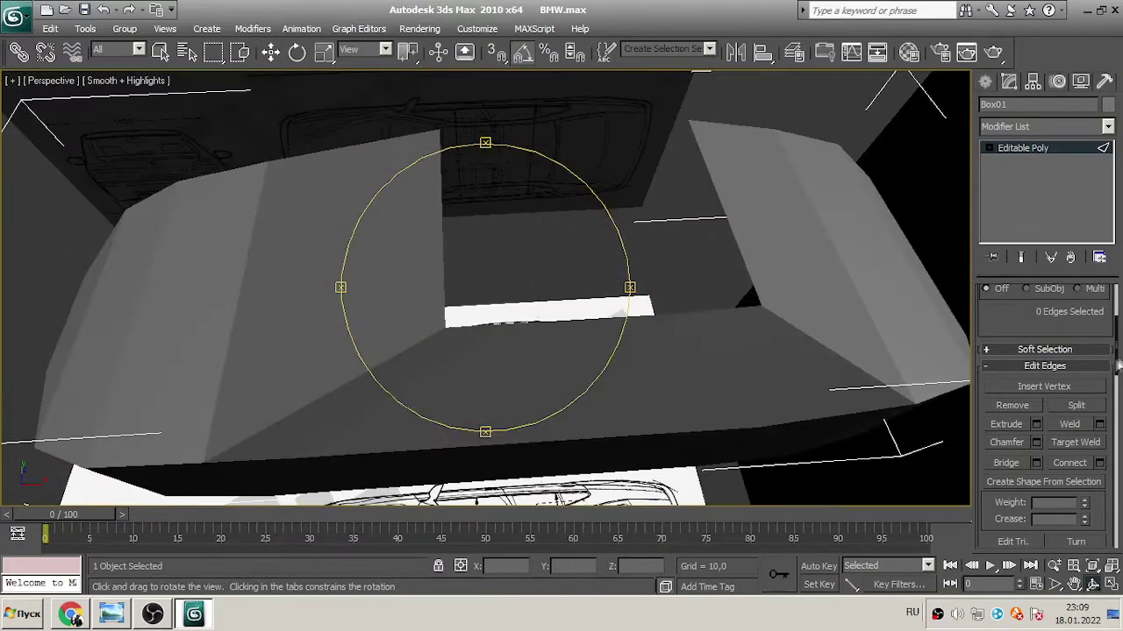
scroll(1117, 365, "up", 3)
right_click(479, 132)
scroll(1116, 340, "down", 3)
left_click(1006, 456)
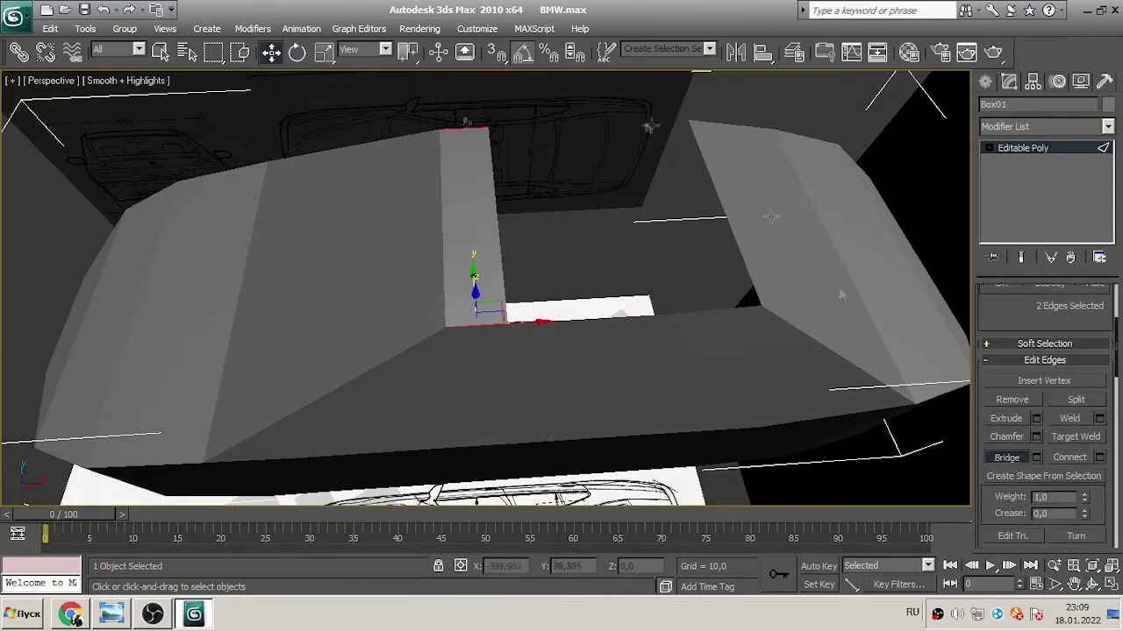
left_click(583, 322)
- Select the polygons on the underside of the car body and delete them
scroll(583, 322, "down", 5)
middle_click_drag(584, 322, 614, 368, "alt")
scroll(614, 368, "up", 5)
middle_click_drag(653, 130, 588, 131, "alt")
key("4")
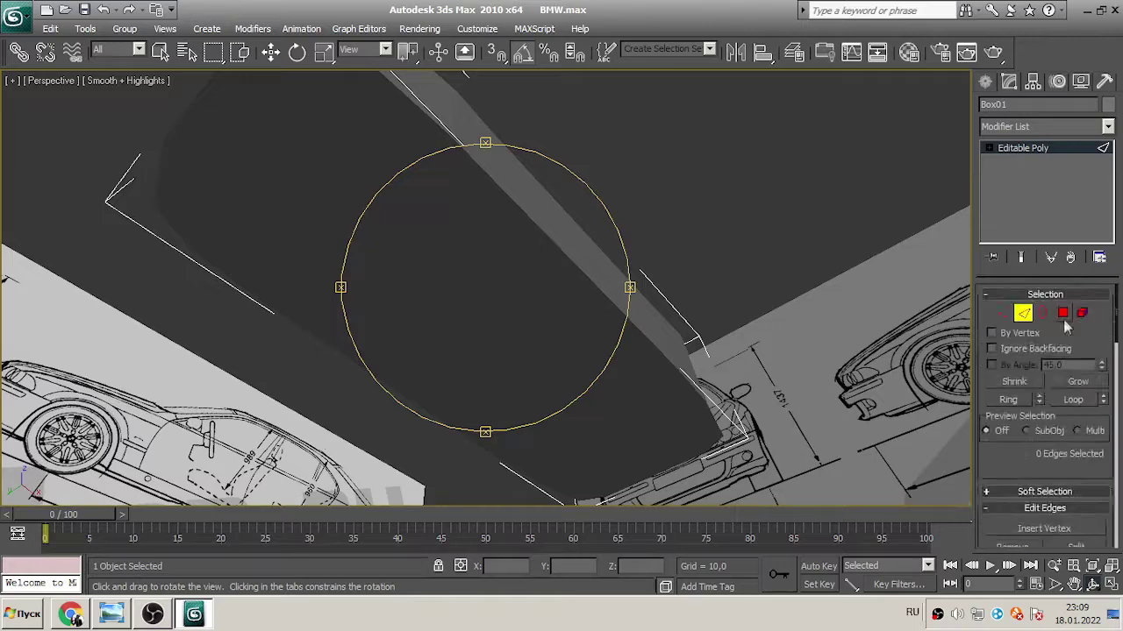
right_click(588, 130)
left_click(326, 188)
left_click(364, 226)
left_click(626, 430)
left_click(718, 240)
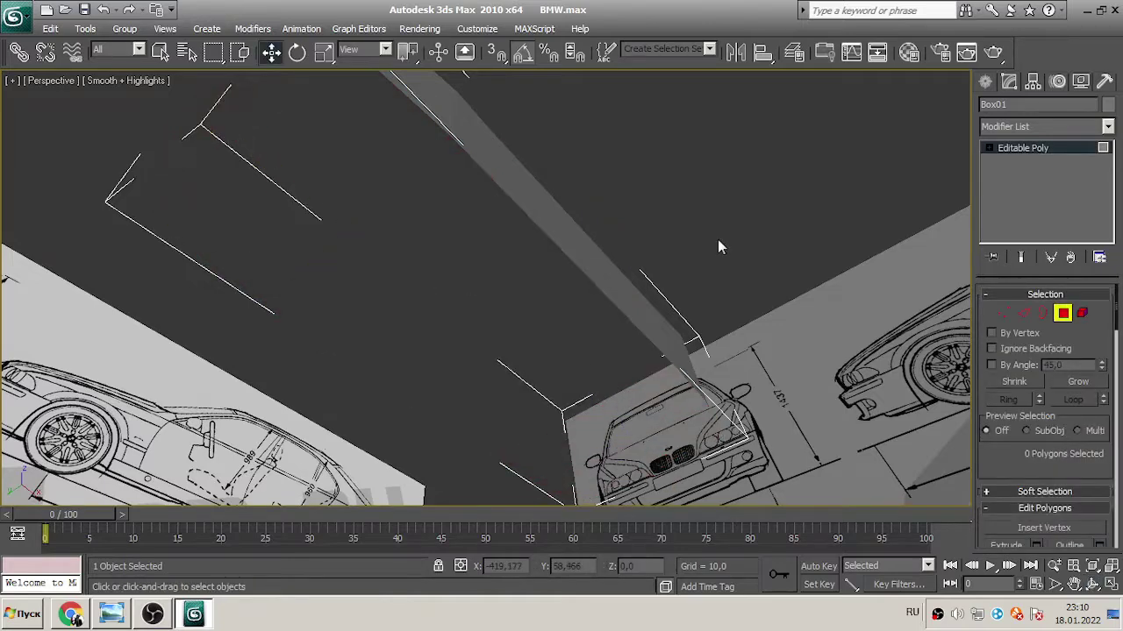
- In the see-through Front view, connect the body's vertical side edges with one segment and level the new loop at bumper-top height
key("alt+w")
left_click(673, 235)
key("F2")
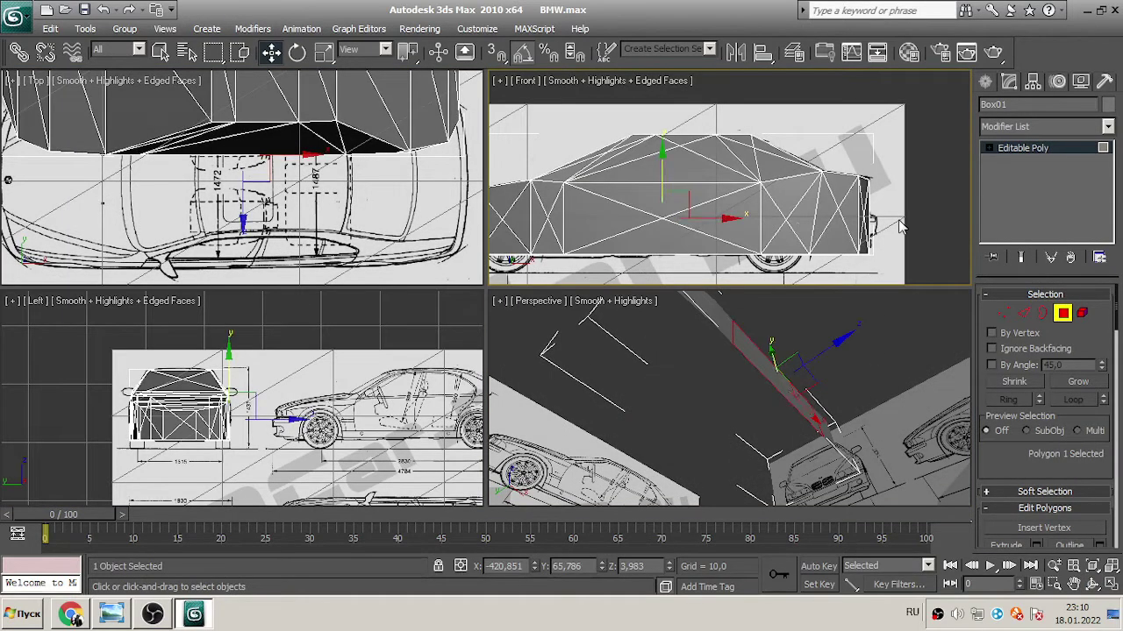
left_click(859, 389)
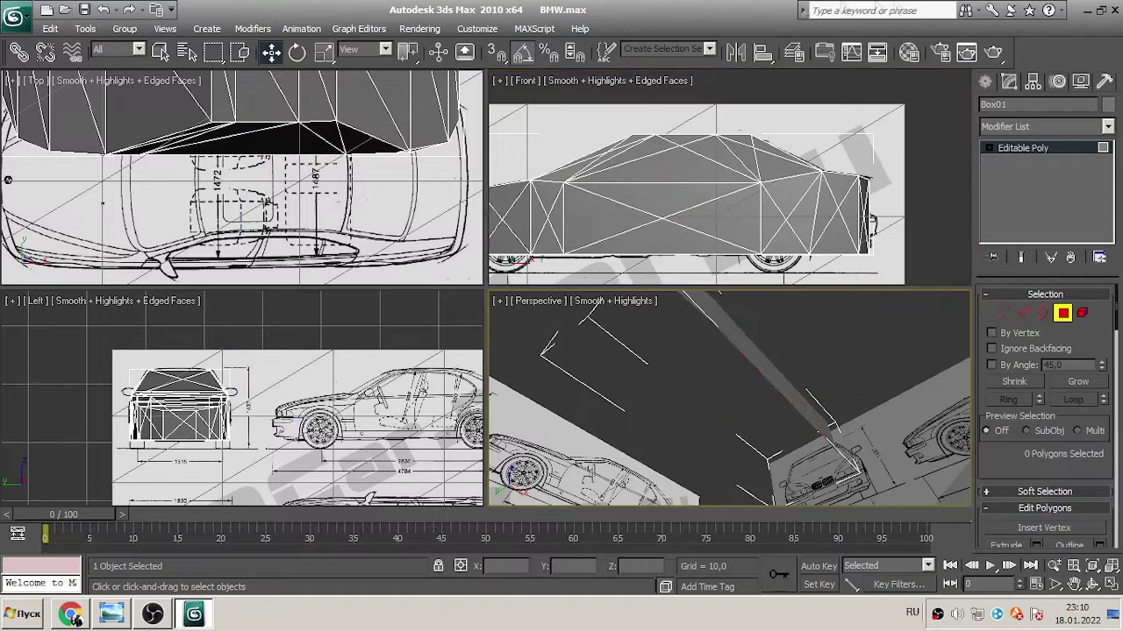
left_click(535, 28)
key("alt+w")
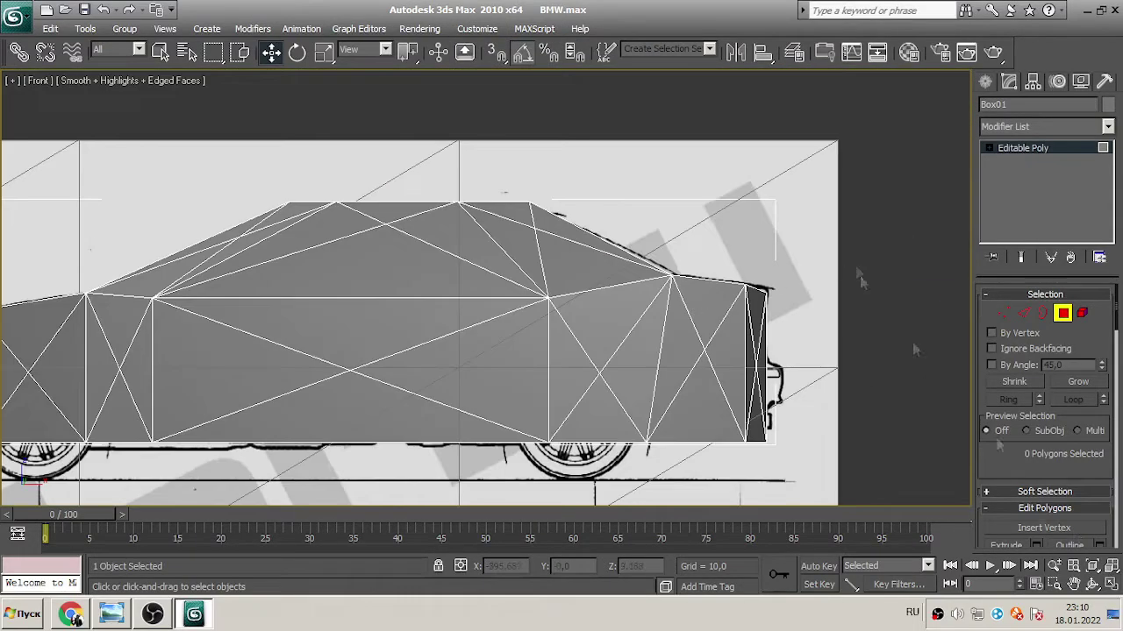
key("alt+x")
key("2")
key("w")
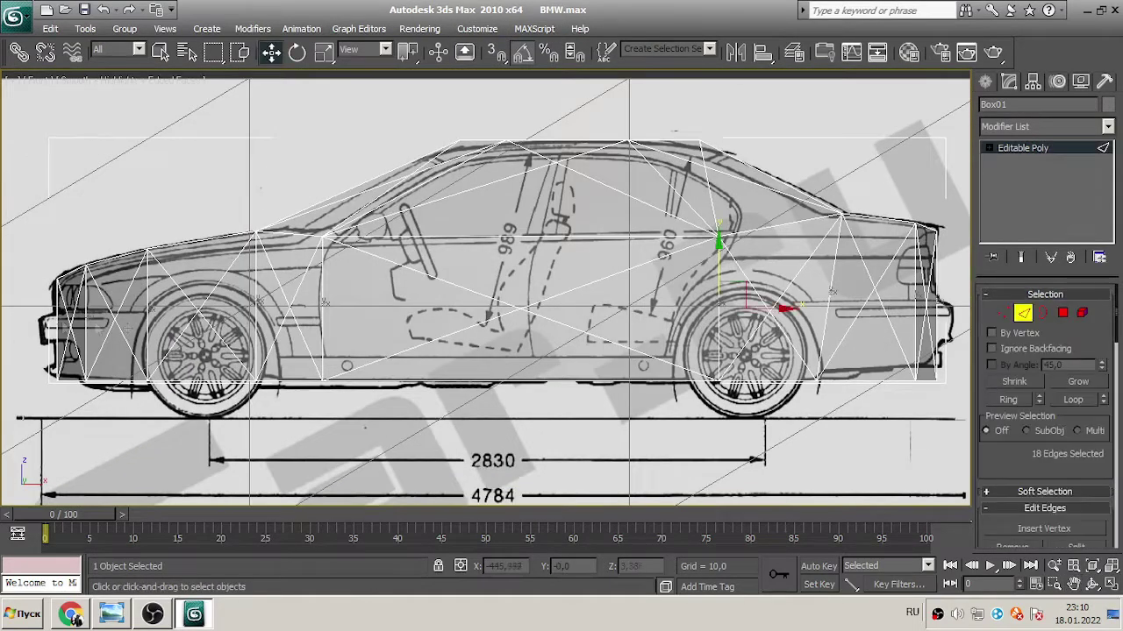
left_click(1099, 413)
left_click(557, 347)
key("r")
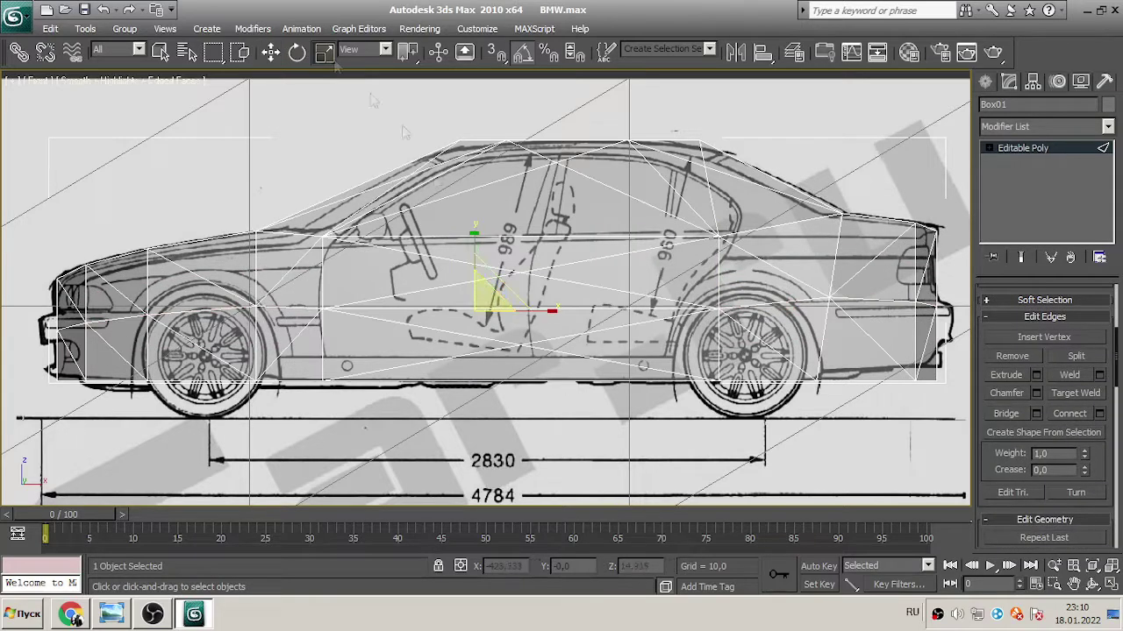
key("w")
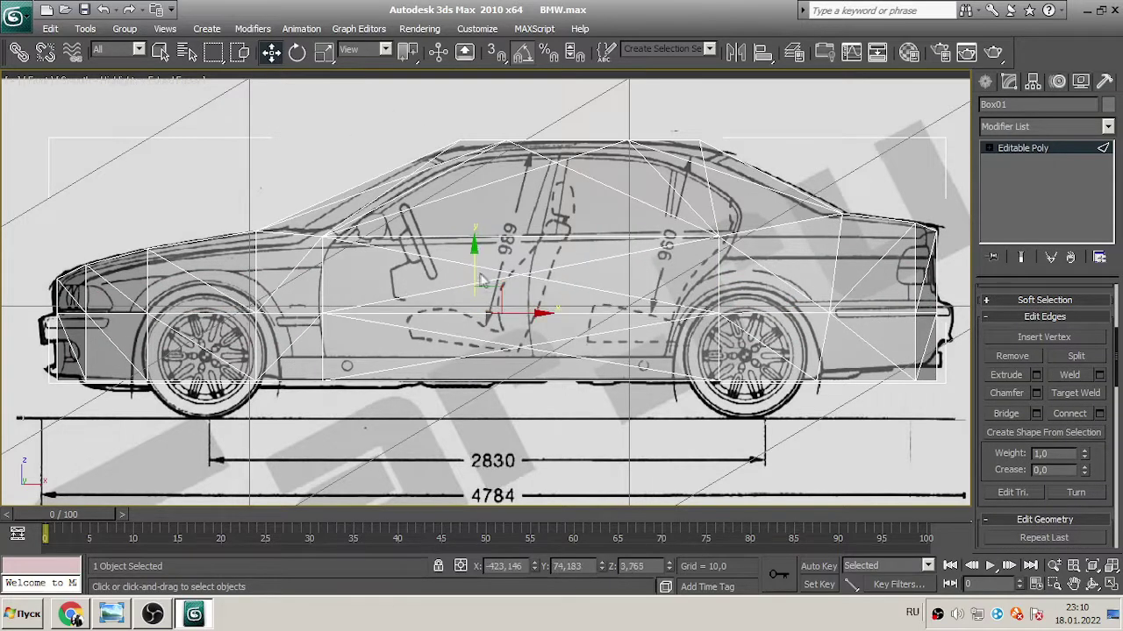
- Move the side vertices beside the front and rear wheels to fit the wheel arches of the side blueprint
key("4")
key("1")
left_click_drag(776, 294, 829, 334)
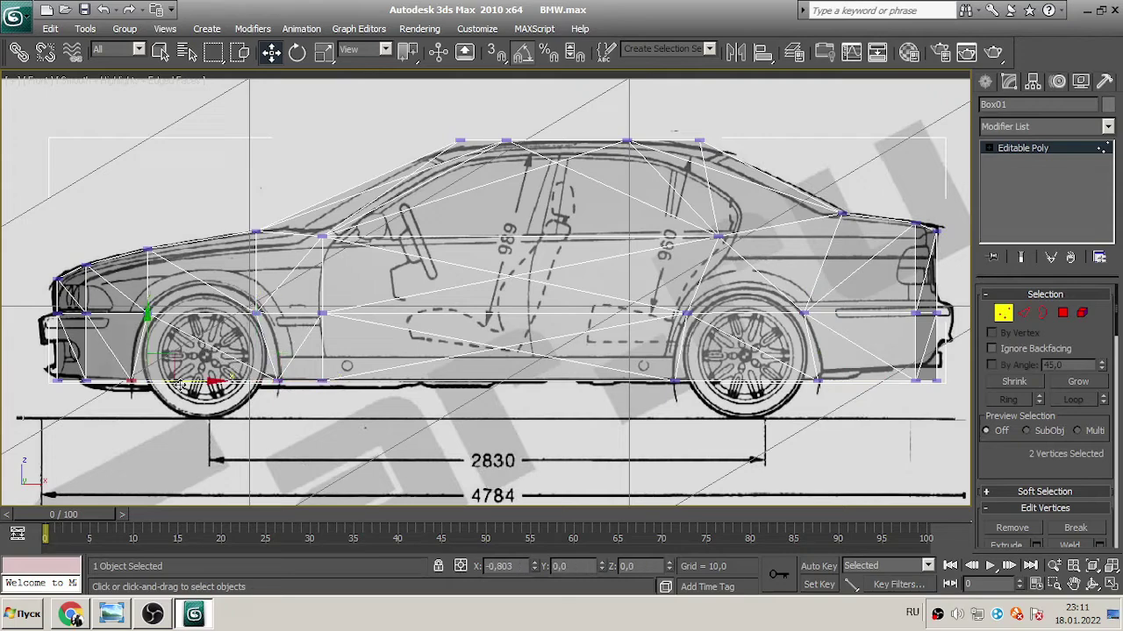
- Select the lower front and rear polygons of the body and extrude them about 1.2 by Local Normal to form the bumpers
key("4")
left_click_drag(952, 223, 872, 364)
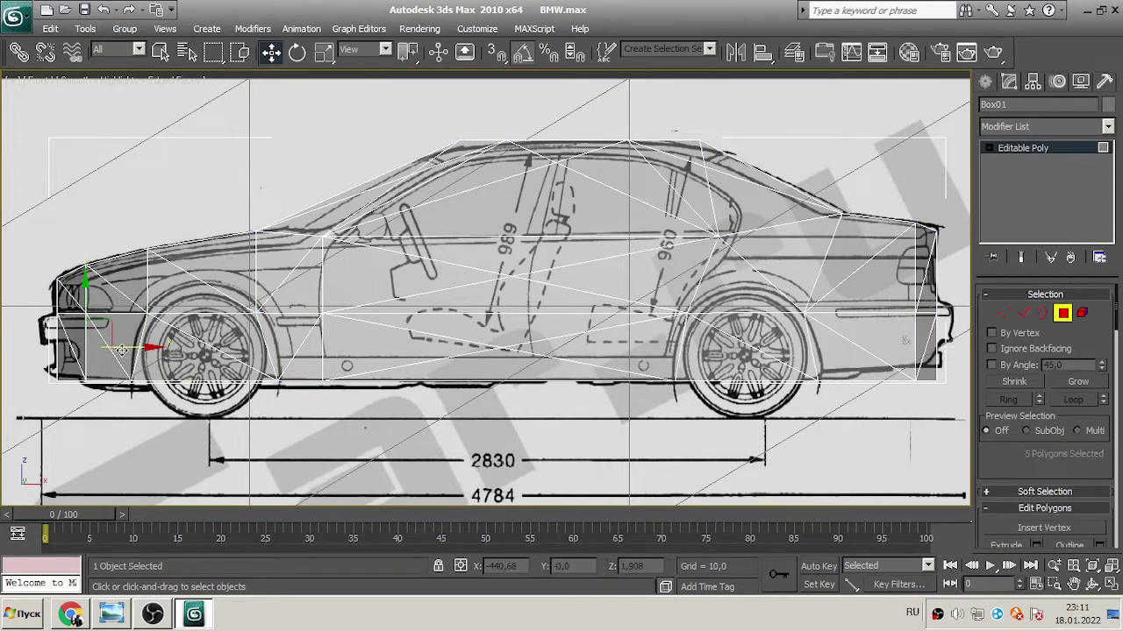
key("alt+w")
left_click(1091, 584)
left_click_drag(702, 412, 745, 394)
key("alt+x")
scroll(1114, 413, "down", 5)
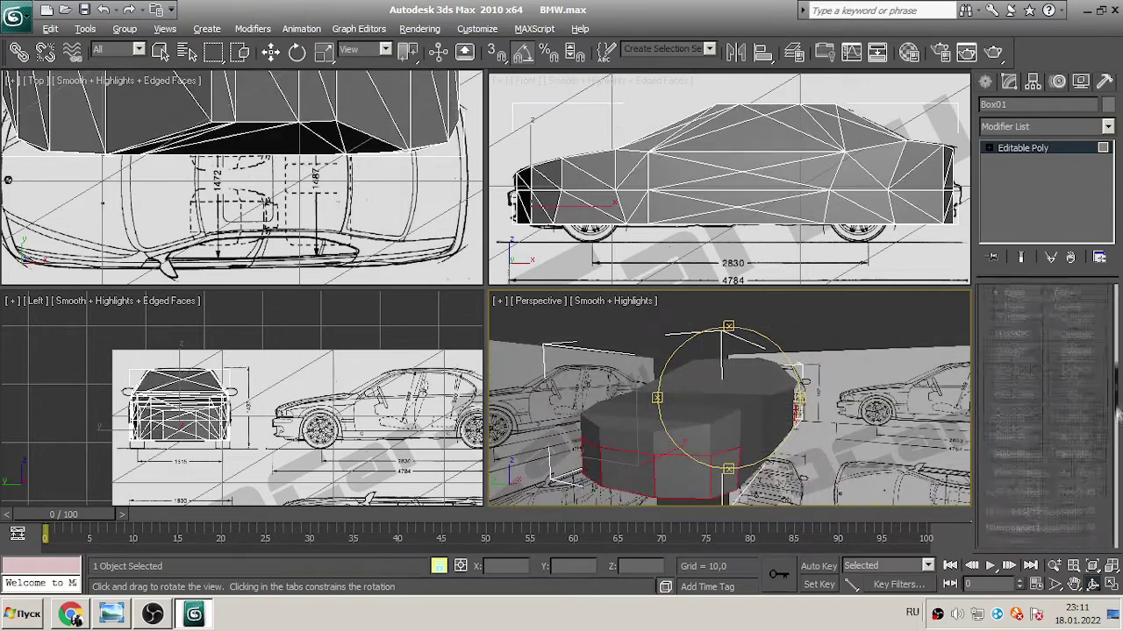
scroll(1114, 412, "up", 5)
left_click(1036, 378)
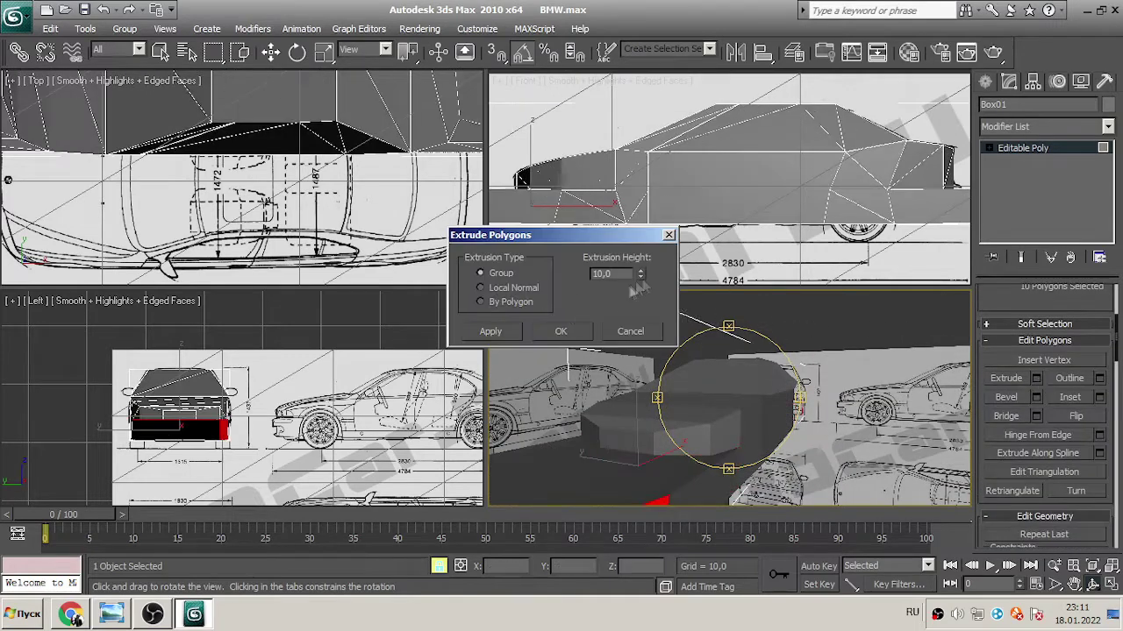
left_click_drag(638, 290, 642, 342)
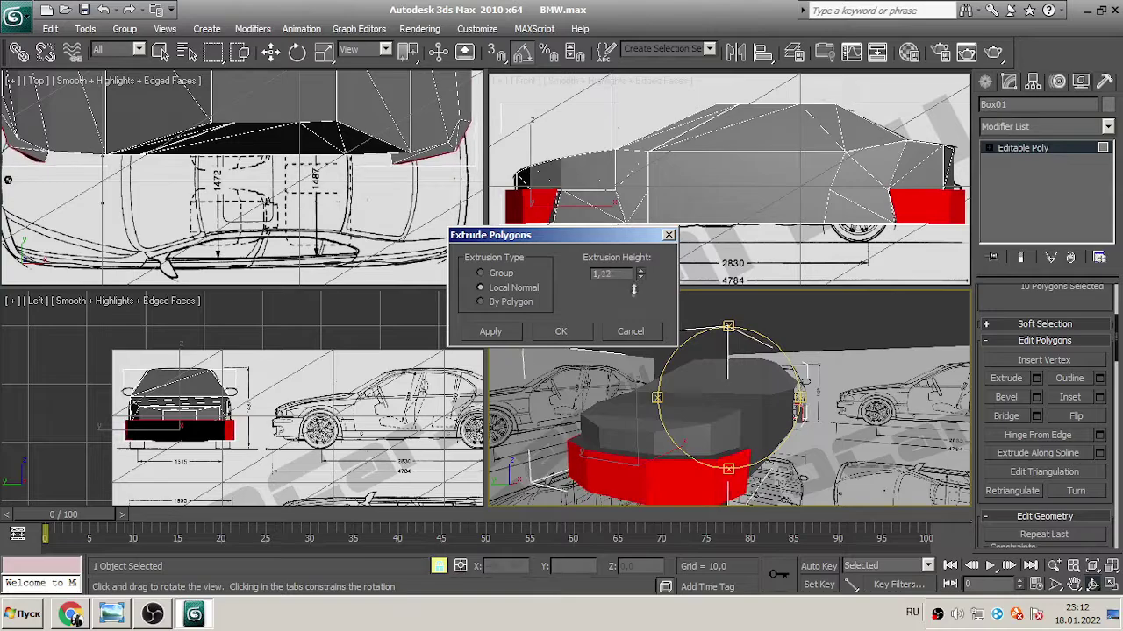
key("Return")
- Delete the lower side polygons covering the front and rear wheels in the Front view
key("alt+w")
left_click_drag(845, 414, 614, 298)
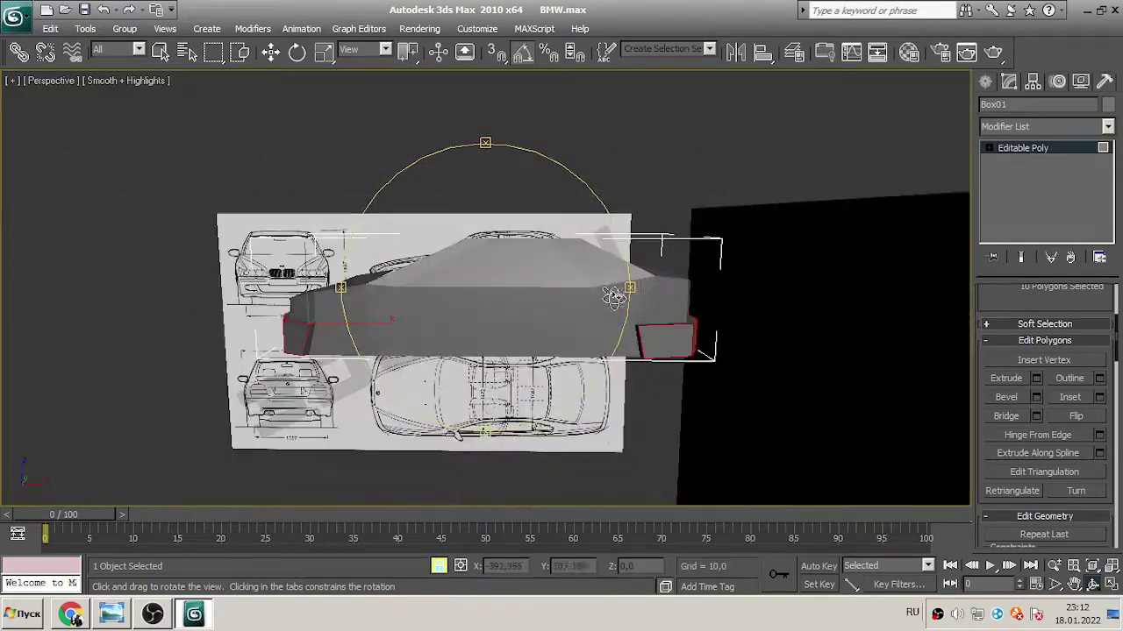
key("alt+w")
right_click(745, 175)
key("alt+w")
scroll(1008, 310, "up", 5)
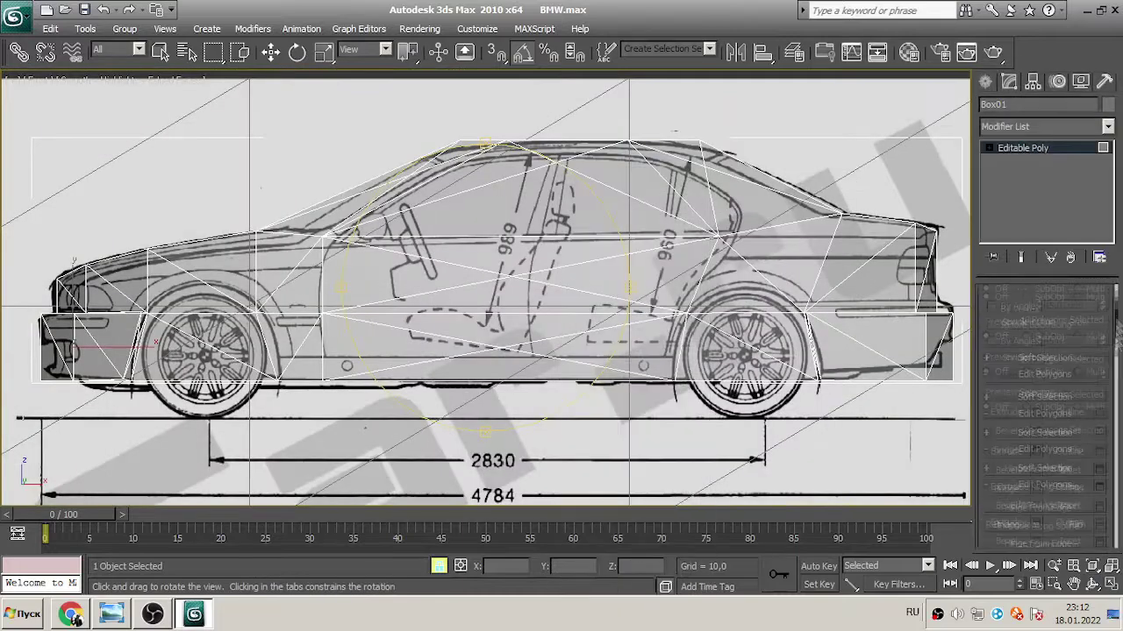
key("w")
left_click(324, 441)
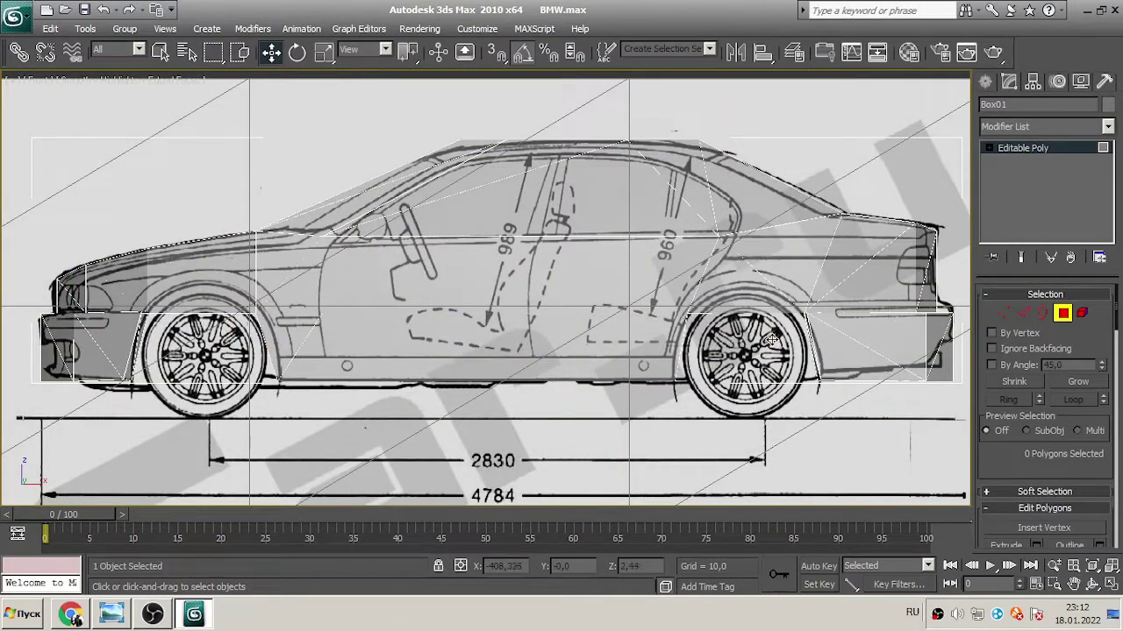
scroll(494, 261, "up", 5)
- Connect the edges above the front wheel with two segments and raise the new lower vertices to follow the wheel arch
key("2")
scroll(507, 243, "down", 3)
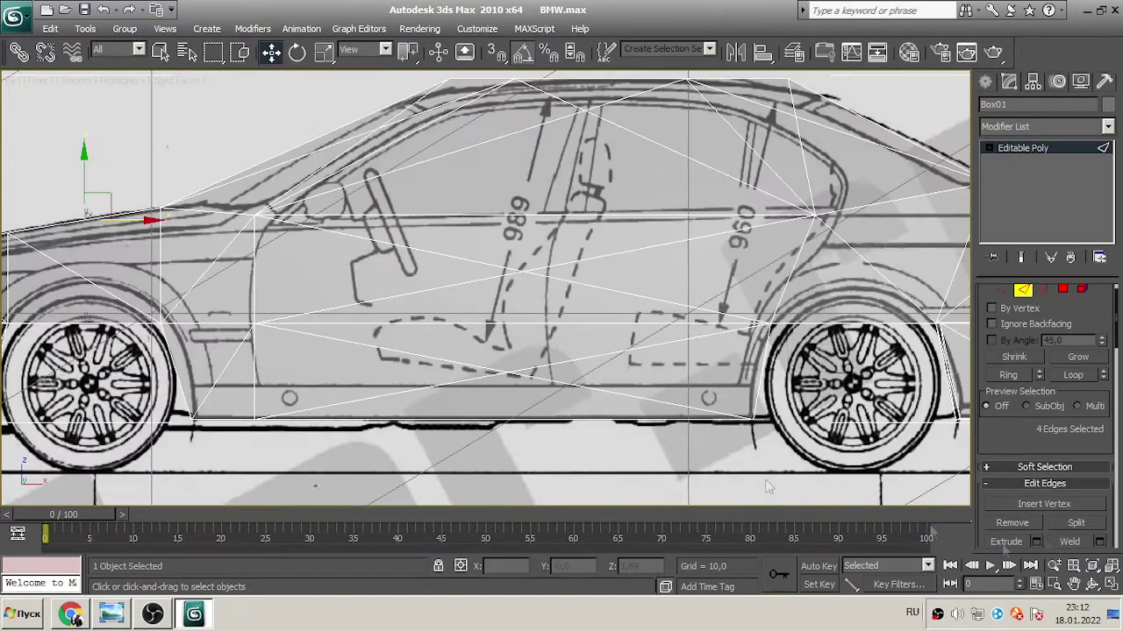
scroll(1015, 338, "down", 4)
key("BackSpace")
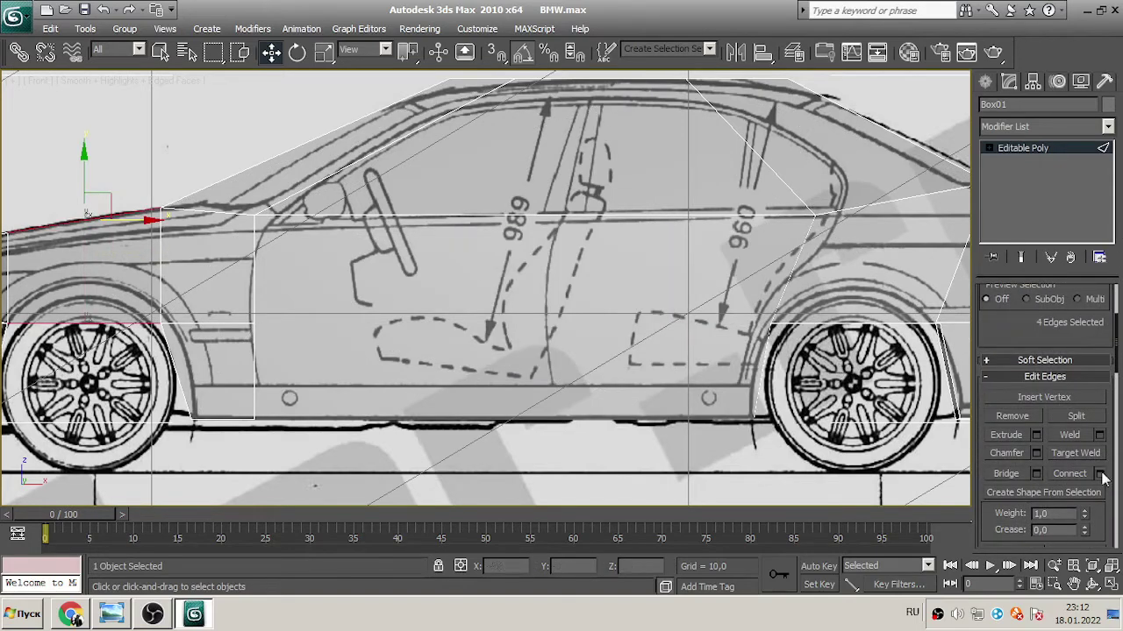
key("1")
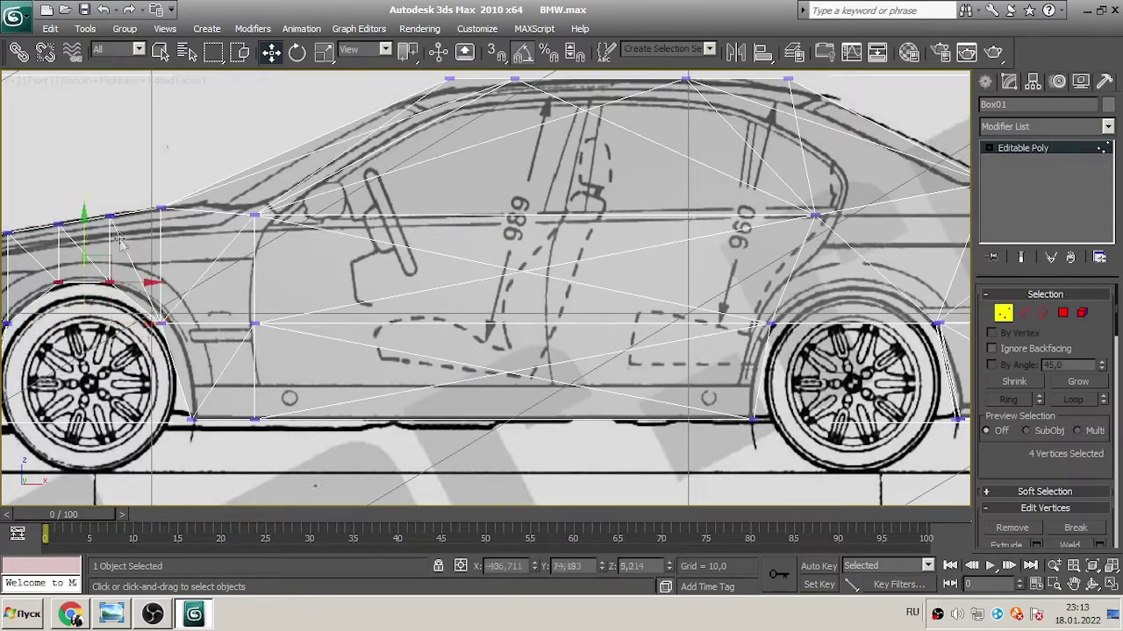
- Connect the edges above the rear wheel with two segments and raise the new lower vertices to follow the wheel arch
key("2")
middle_click_drag(965, 395, 912, 386)
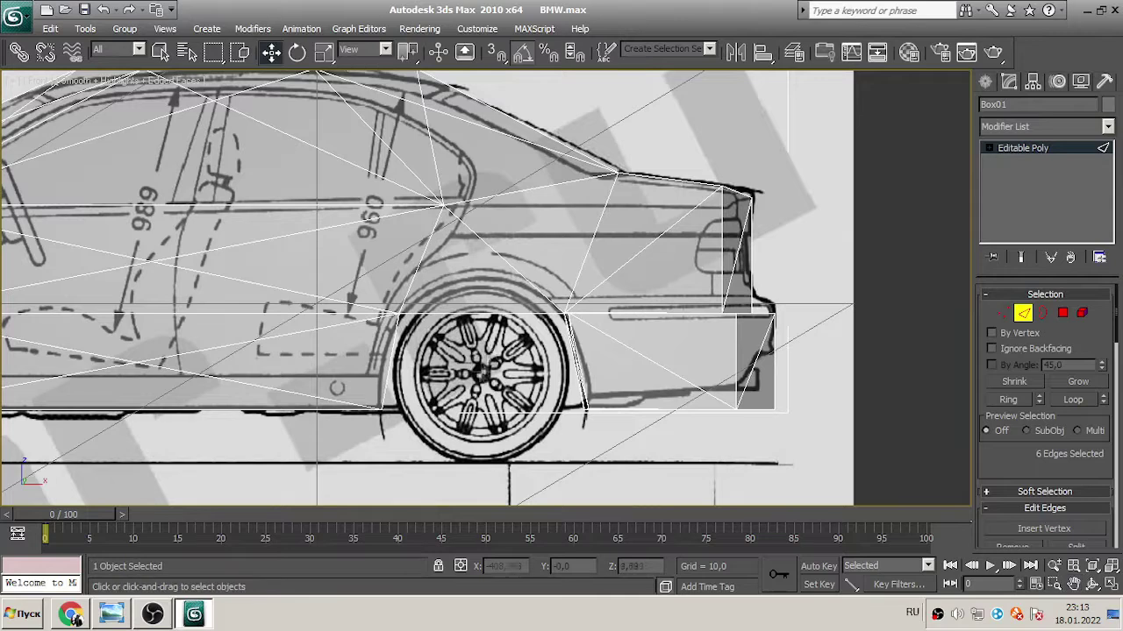
scroll(1043, 403, "down", 3)
left_click(1036, 475)
left_click_drag(537, 233, 186, 235)
left_click(197, 345)
key("1")
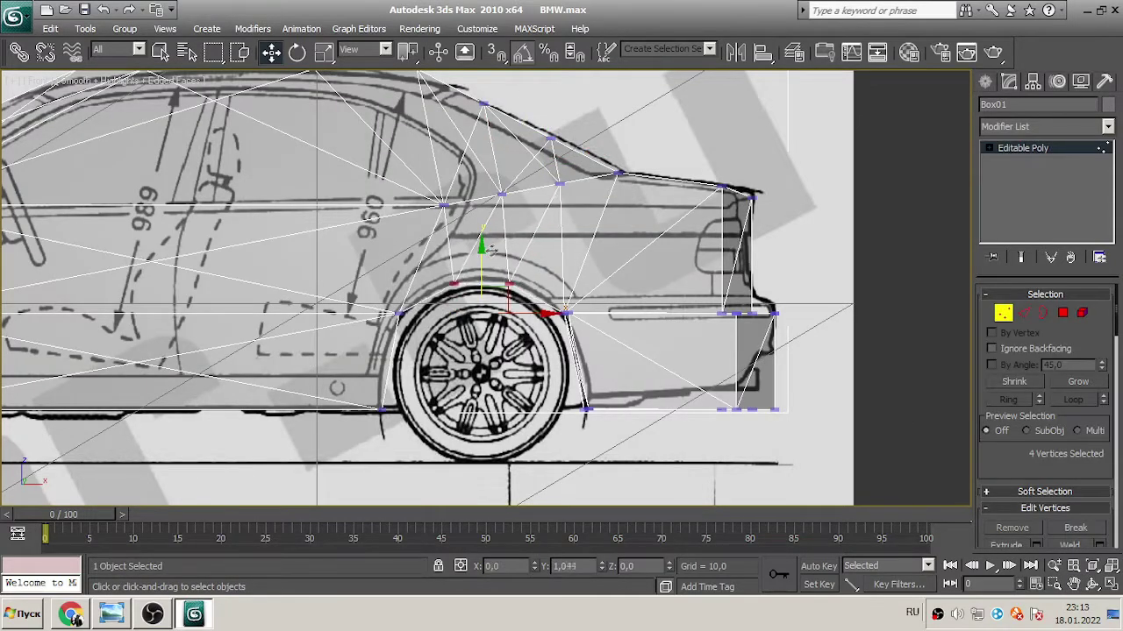
- Move the roof, rear window and windscreen vertices onto the car outline of the side blueprint
left_click(800, 200)
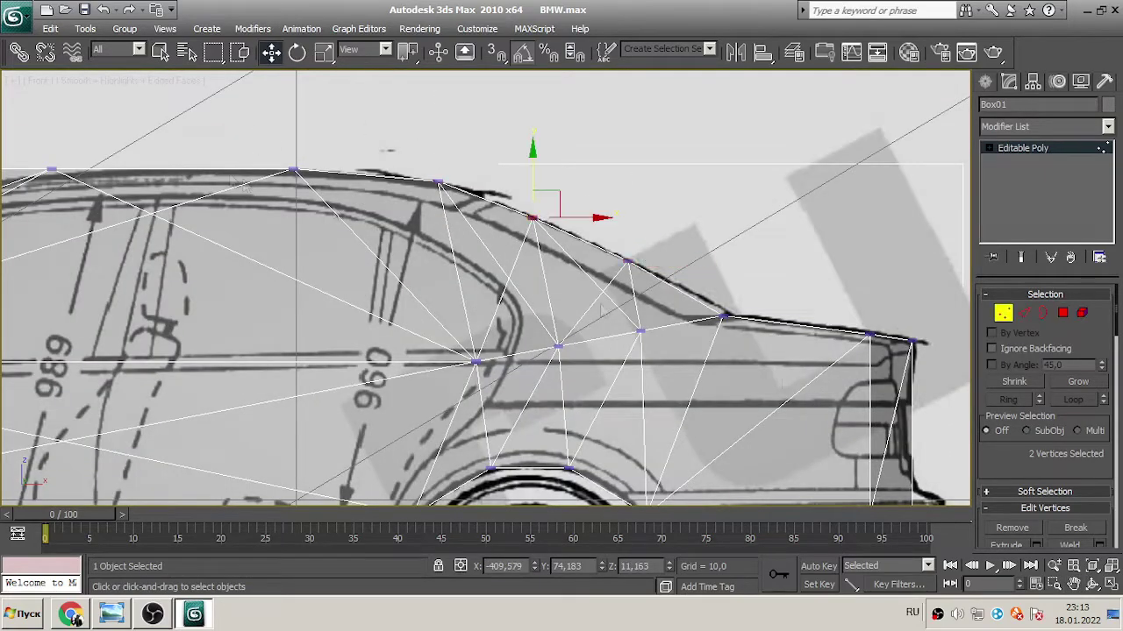
key("ctrl+p")
left_click_drag(297, 141, 542, 218)
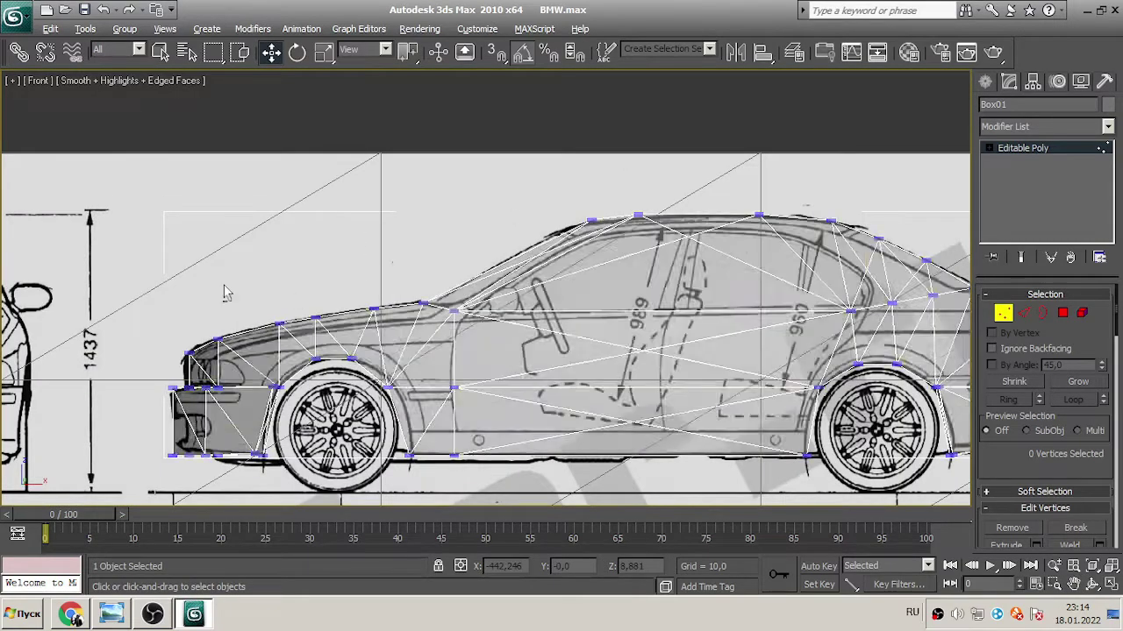
- Select the polygons on the underside of the front and rear bumpers and delete them
left_click(1112, 584)
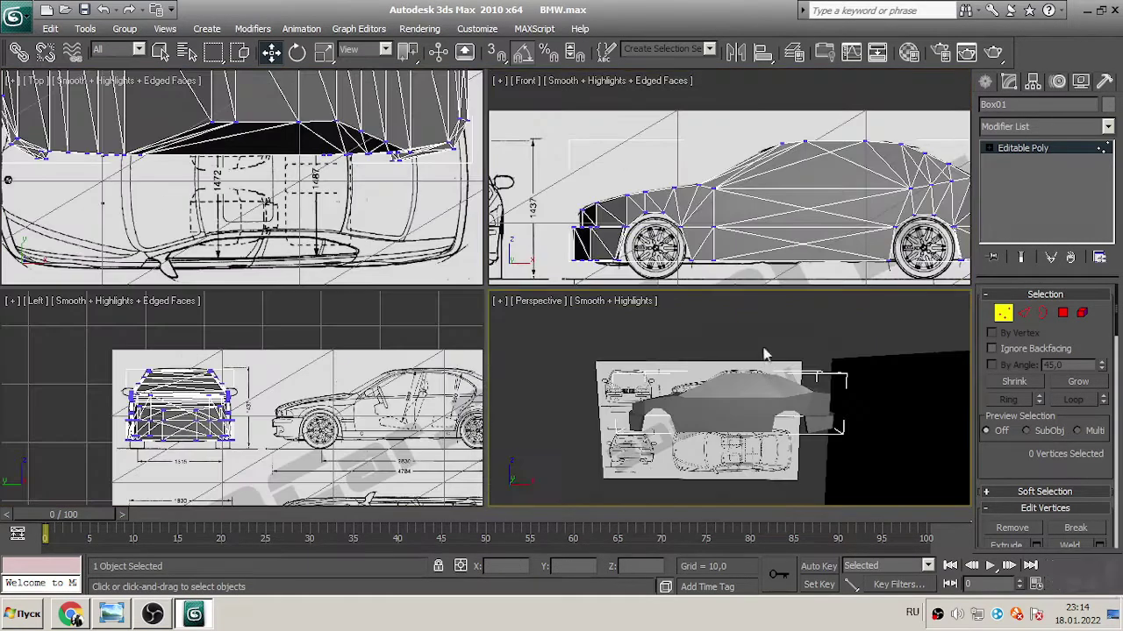
left_click(1111, 583)
left_click(1092, 584)
left_click_drag(485, 289, 527, 289)
left_click_drag(539, 411, 438, 180)
right_click(241, 80)
key("4")
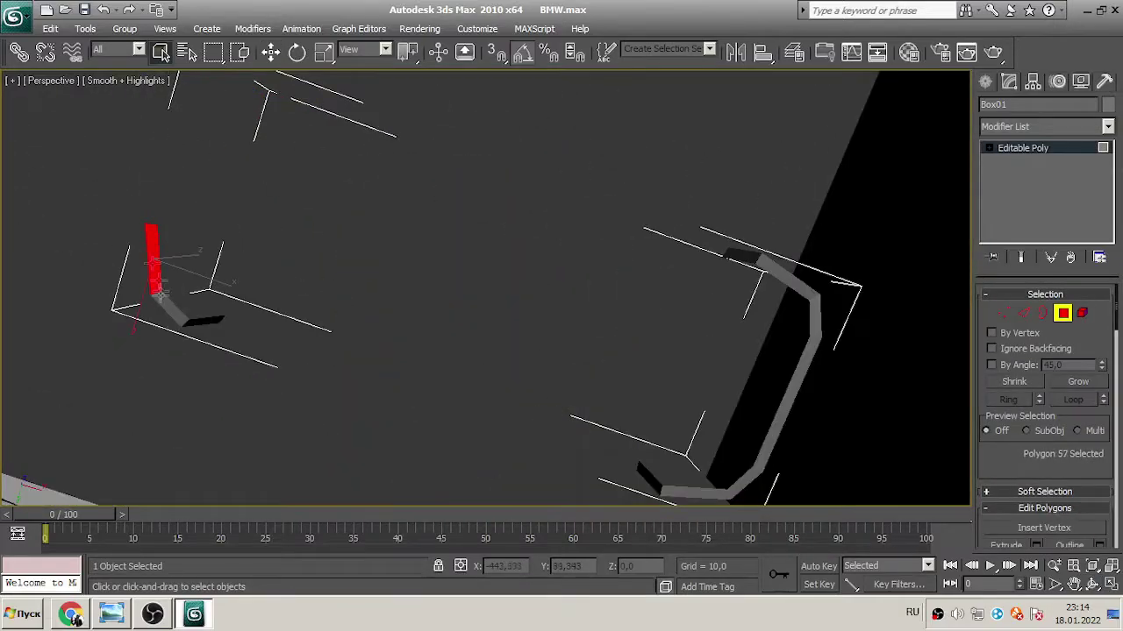
key("ctrl+r")
left_click_drag(456, 351, 587, 368)
- Scale the lowest body and bumper vertices narrower in the Left view to match the front-end drawing
key("alt+w")
key("alt+w")
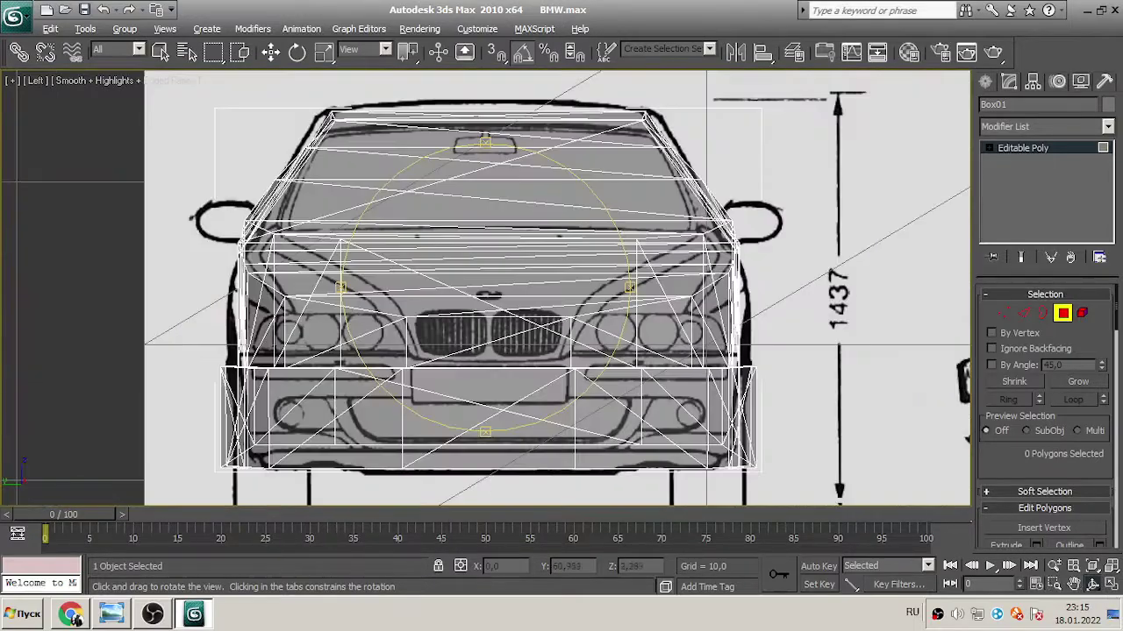
key("1")
key("r")
left_click_drag(215, 430, 763, 478)
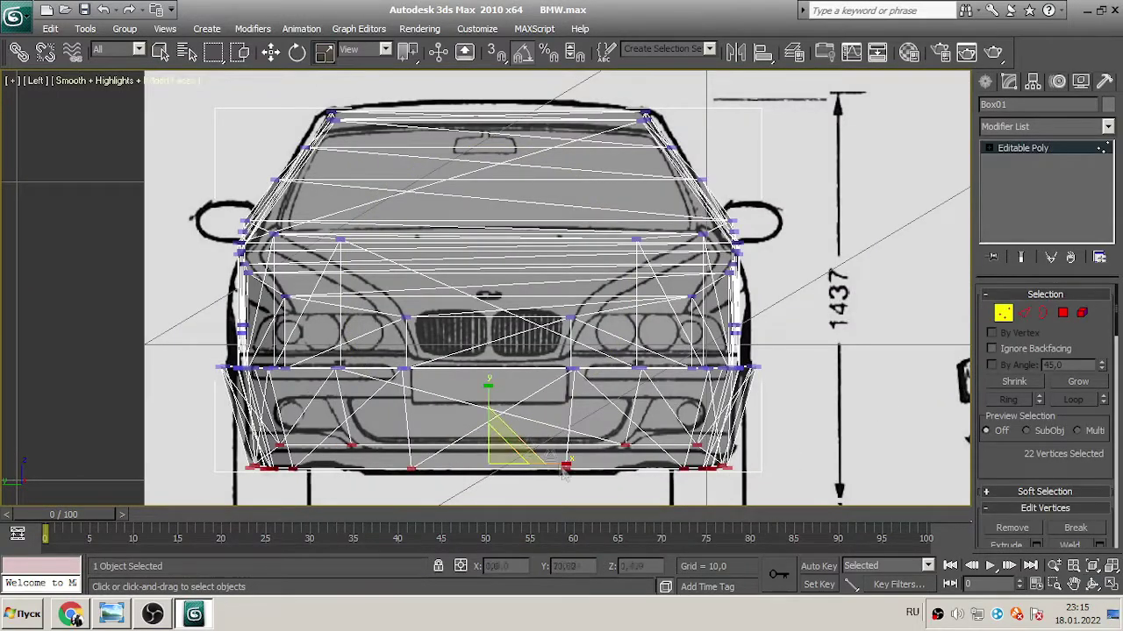
left_click_drag(528, 445, 569, 463)
- Connect the upper side edges above the bumper line with one segment and scale the loop wider to fit the front-end drawing
left_click(1023, 313)
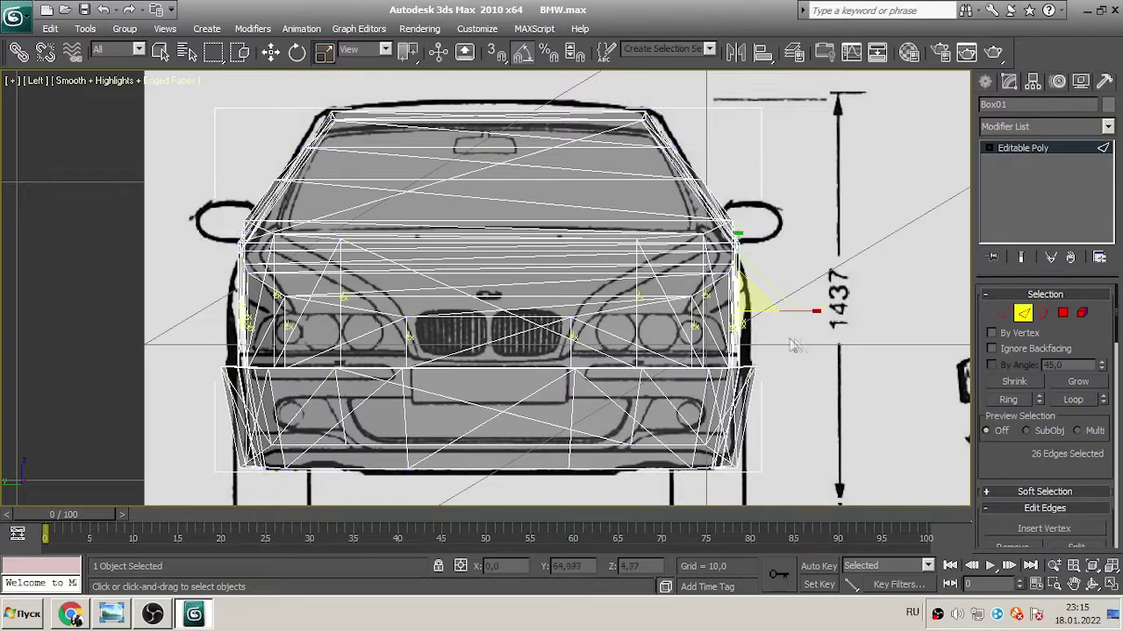
scroll(1044, 394, "down", 5)
left_click(1098, 408)
left_click(266, 351)
key("alt+q")
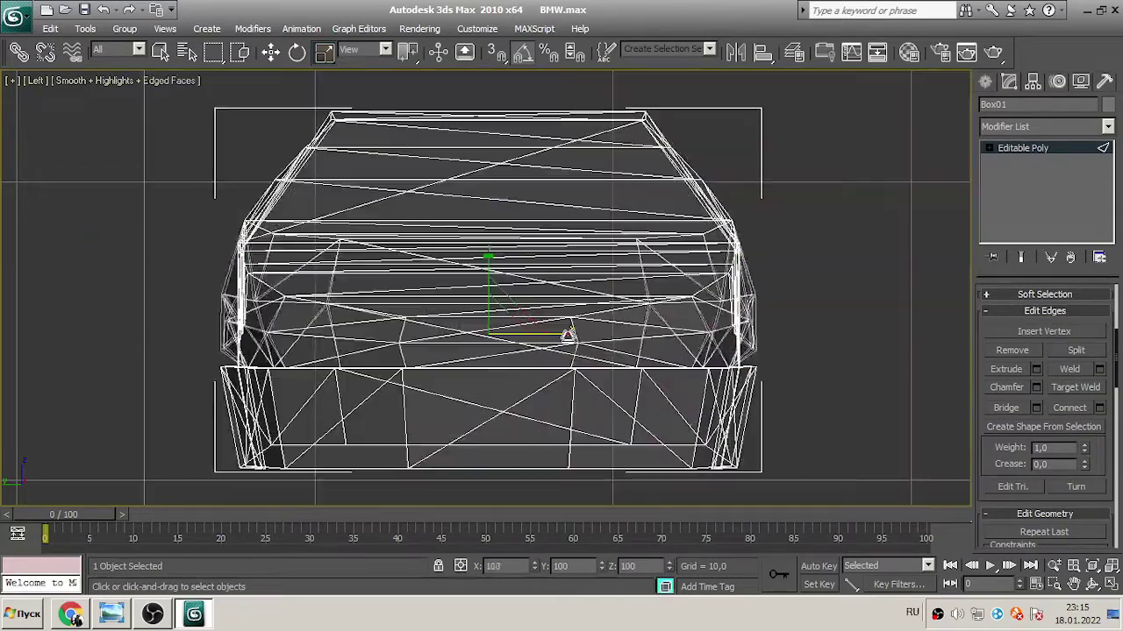
key("alt+q")
key("1")
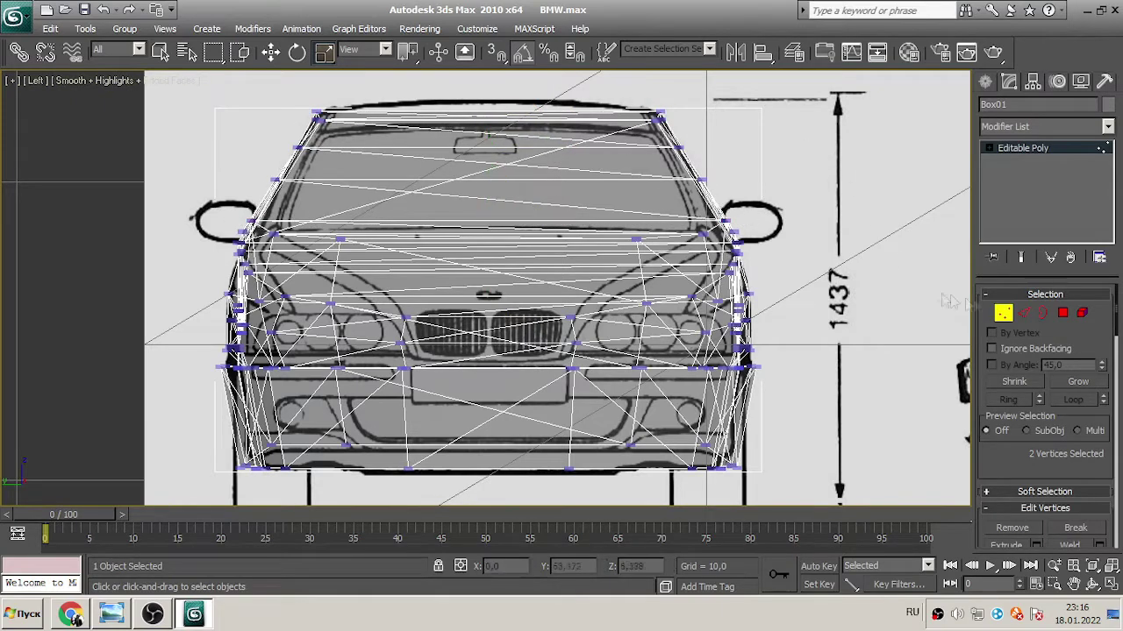
- Connect the edges running across the body's width with 1 segment to add a loop along the car's centreline
key("2")
right_click(501, 289)
left_click(413, 342)
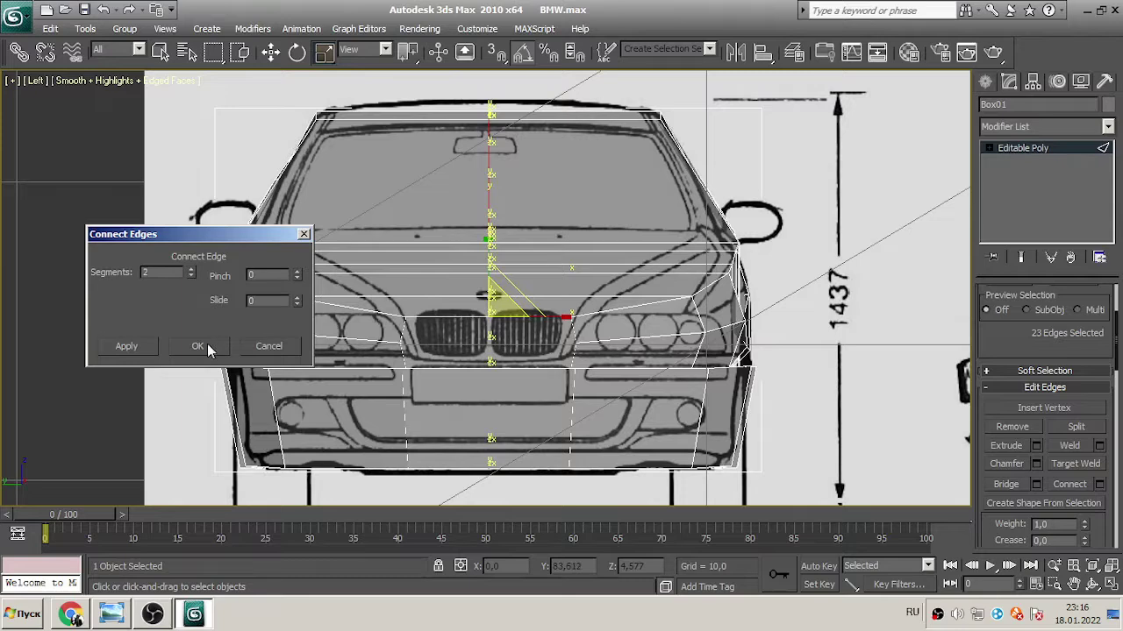
left_click(208, 349)
left_click(1099, 485)
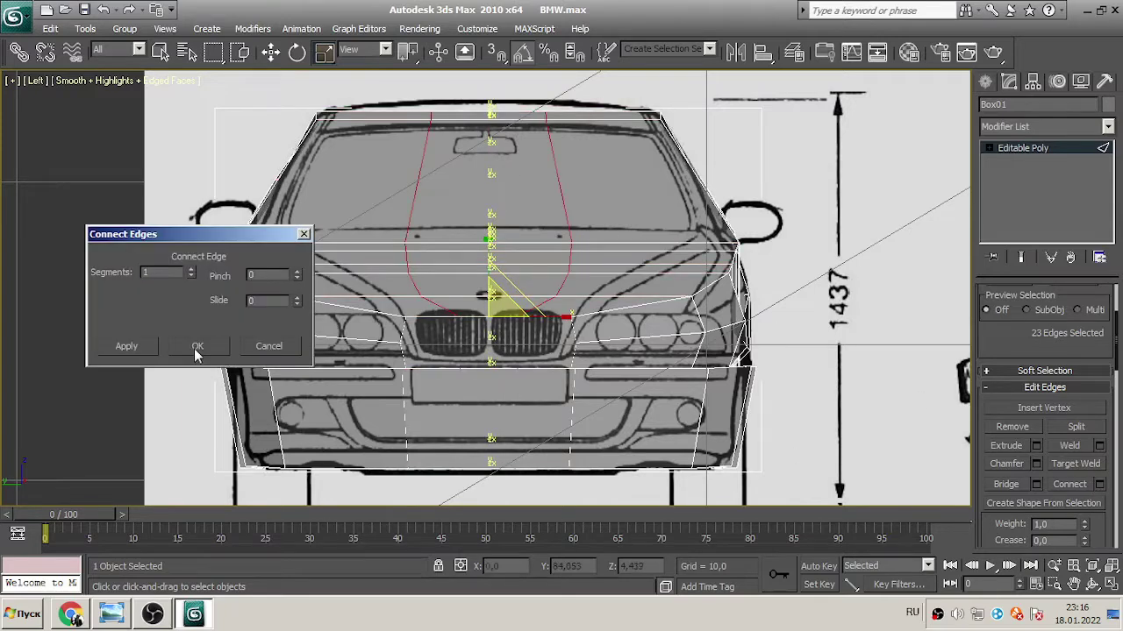
left_click(193, 345)
- Select the centreline vertices of the upper body and move them to round the roof and bonnet per the front-end drawing
key("1")
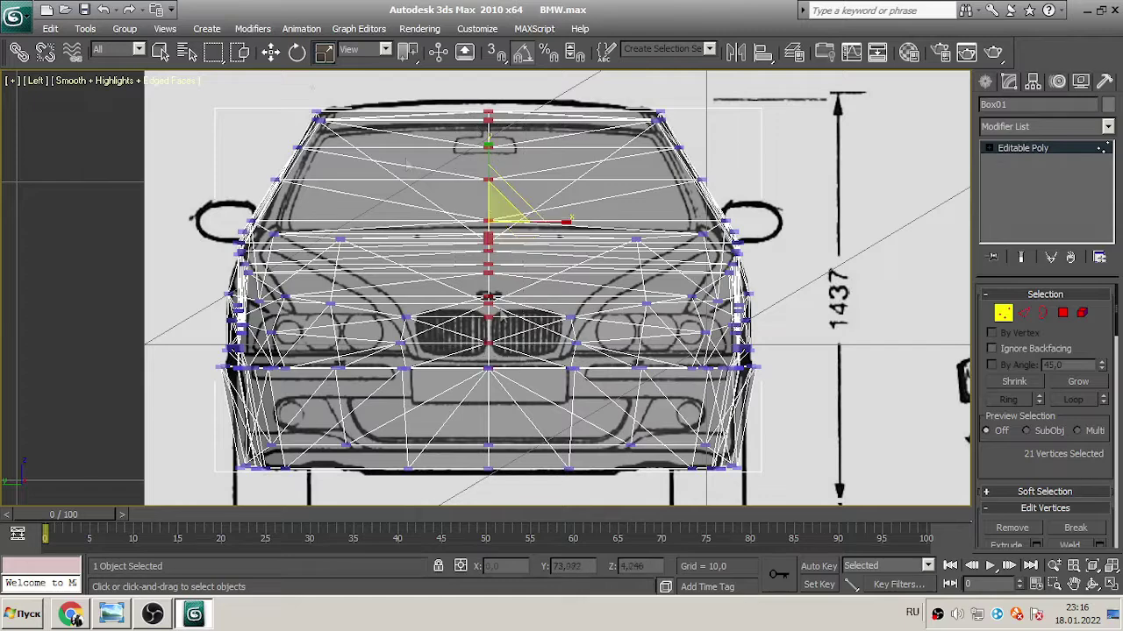
key("w")
key("F4")
scroll(602, 217, "down", 3)
left_click(602, 216)
- Examine the body's shape from the side, rear and front in the Perspective view
key("alt+x")
key("alt+w")
key("alt+w")
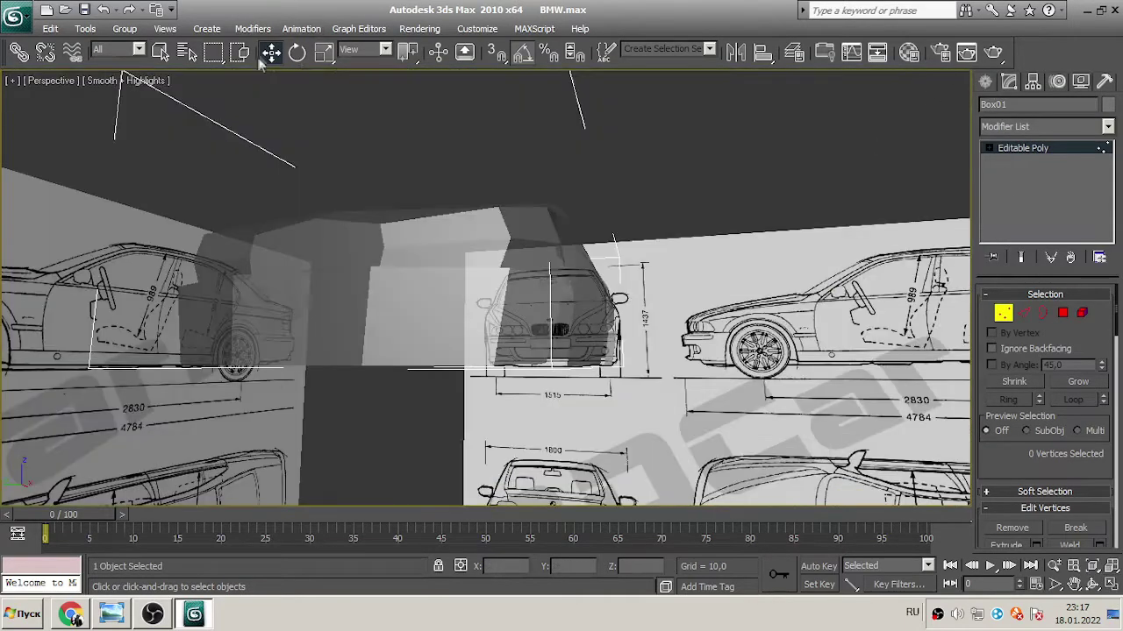
middle_click_drag(577, 290, 491, 271, "alt")
key("2")
key("w")
left_click(820, 328)
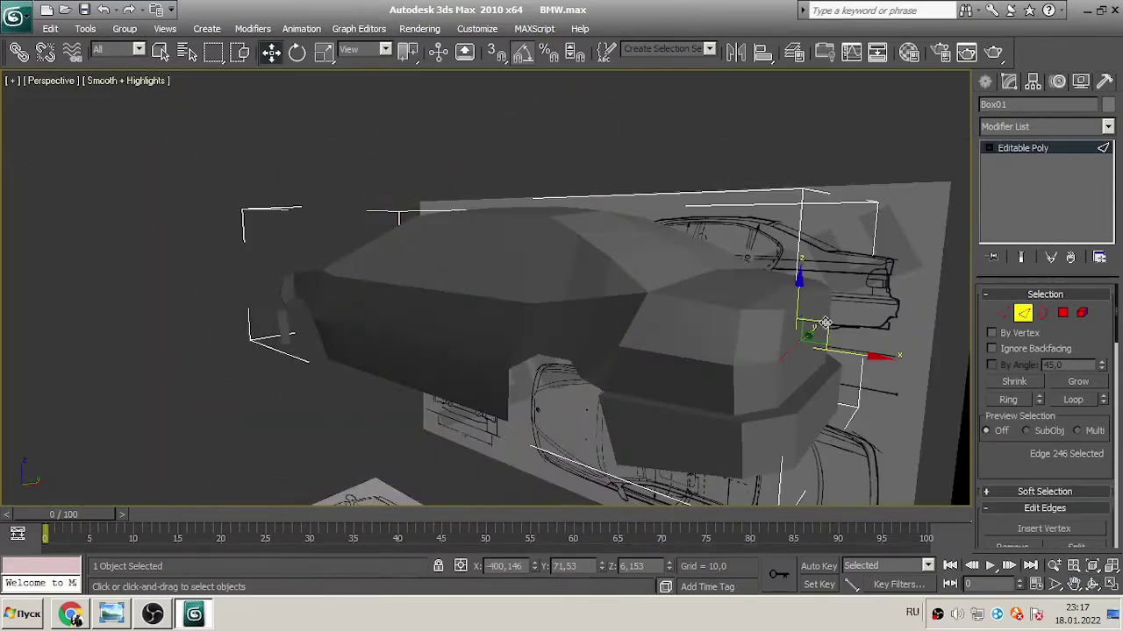
middle_click_drag(945, 130, 290, 75, "alt")
middle_click_drag(940, 502, 682, 315, "alt")
key("1")
left_click(717, 307)
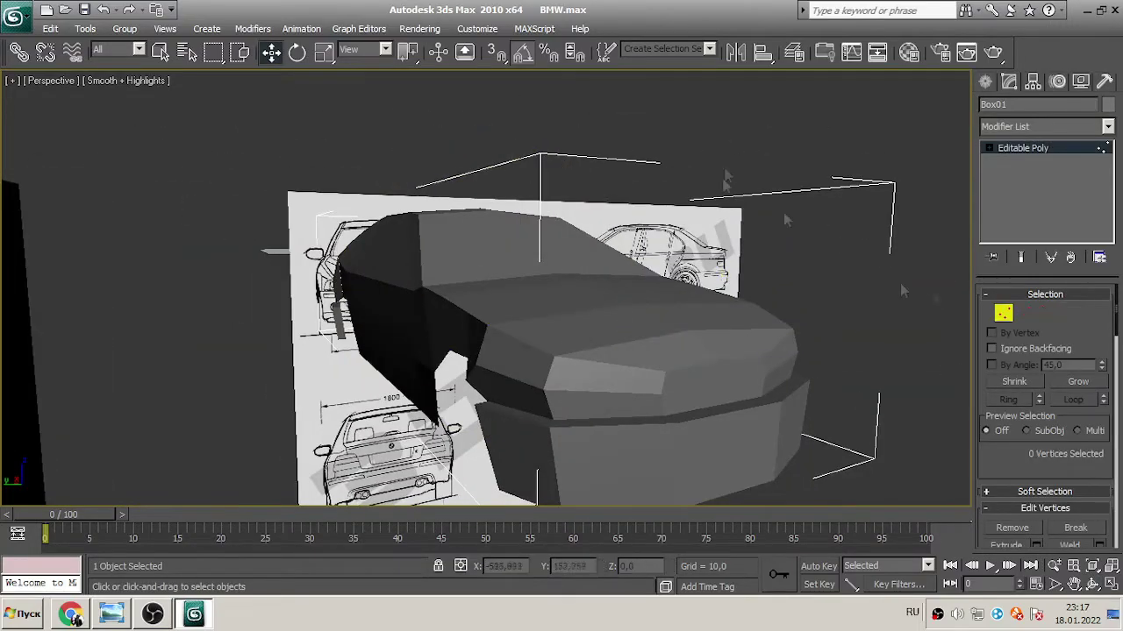
- Turn on edged faces for the body in the Perspective view and examine its mesh from the front
mouse_move(592, 313)
middle_mouse_down("alt")
mouse_move(696, 318)
mouse_move(561, 316)
middle_mouse_up("alt")
left_click(140, 79)
left_click(200, 151)
middle_click_drag(912, 287, 491, 317, "alt")
right_click(483, 320)
right_click(473, 323)
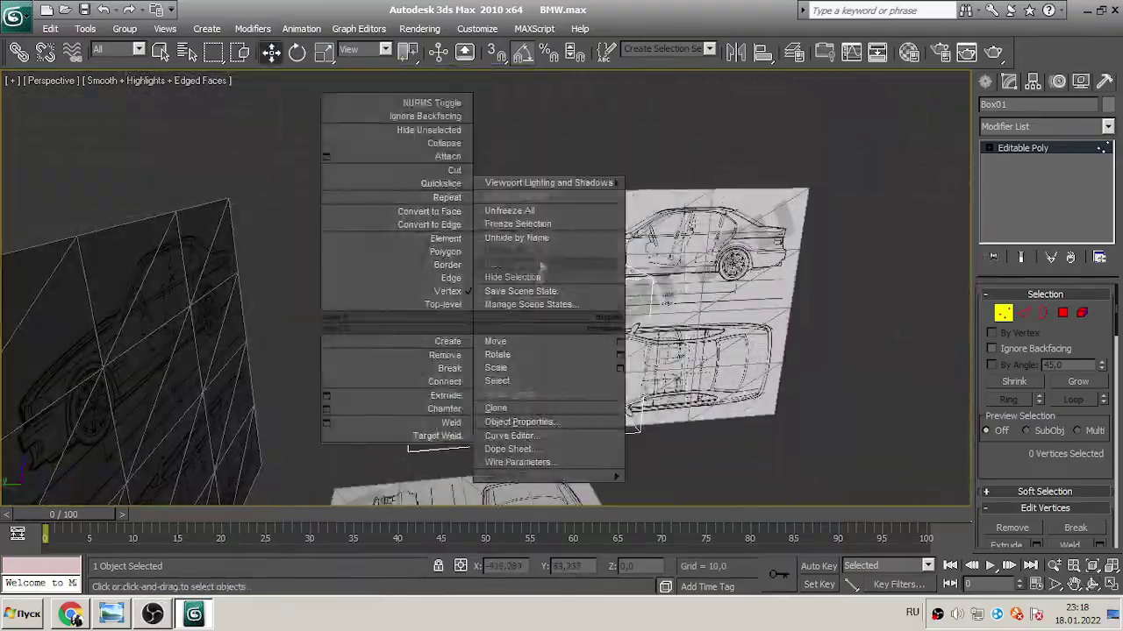
left_click(428, 130)
left_click(1091, 584)
left_click_drag(491, 298, 501, 246)
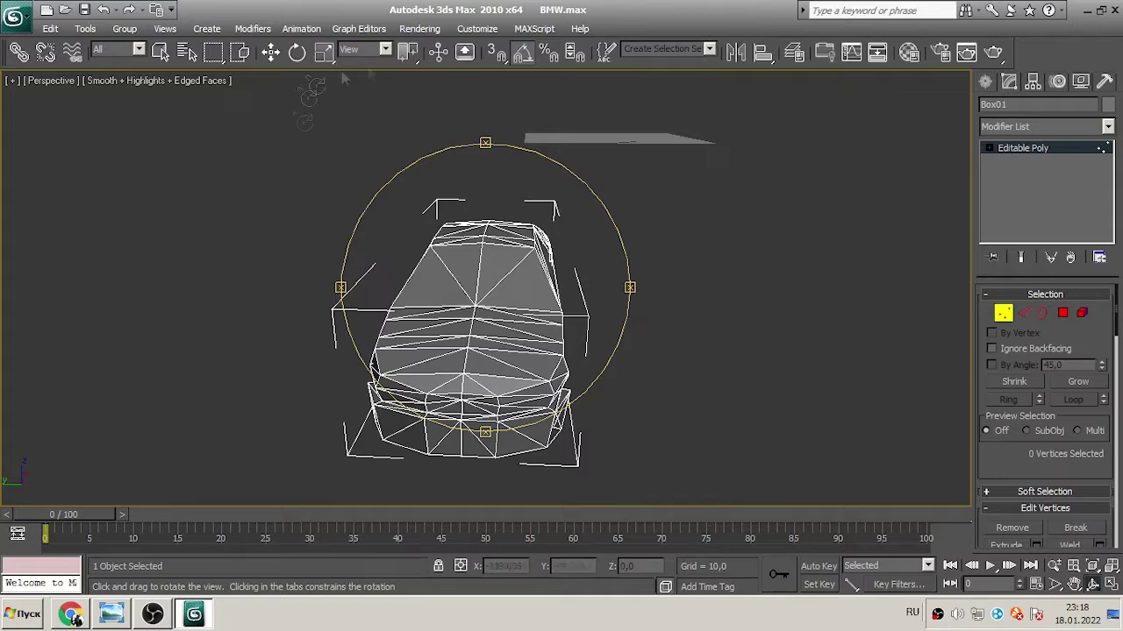
- Open the viewport preferences and choose the display driver for the viewports
left_click(671, 123)
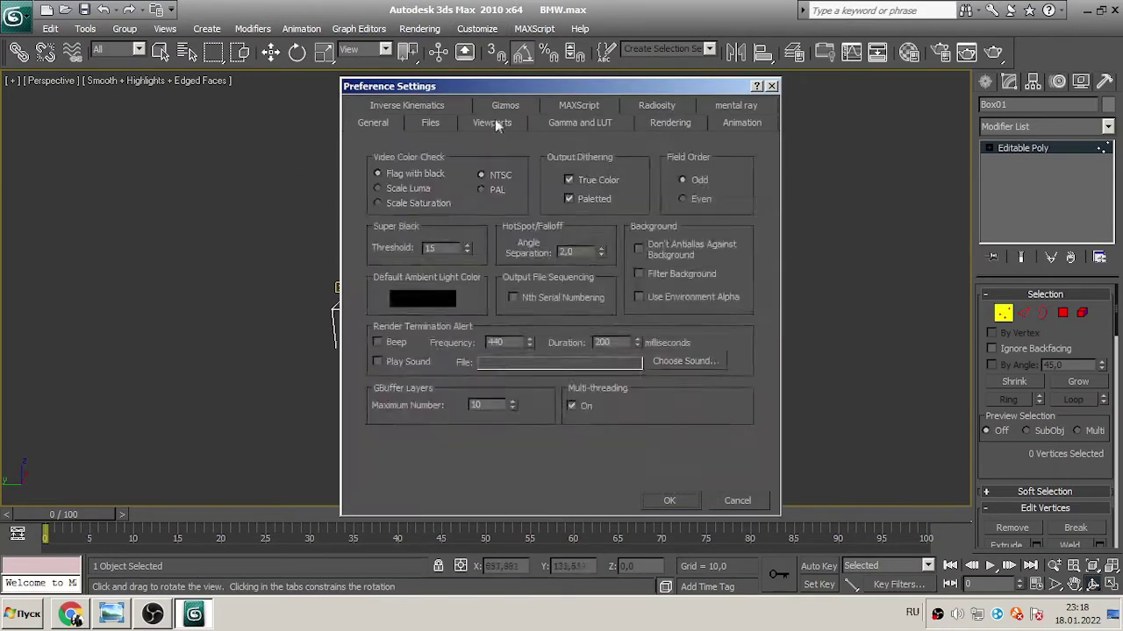
left_click(492, 123)
left_click(412, 417)
left_click(530, 424)
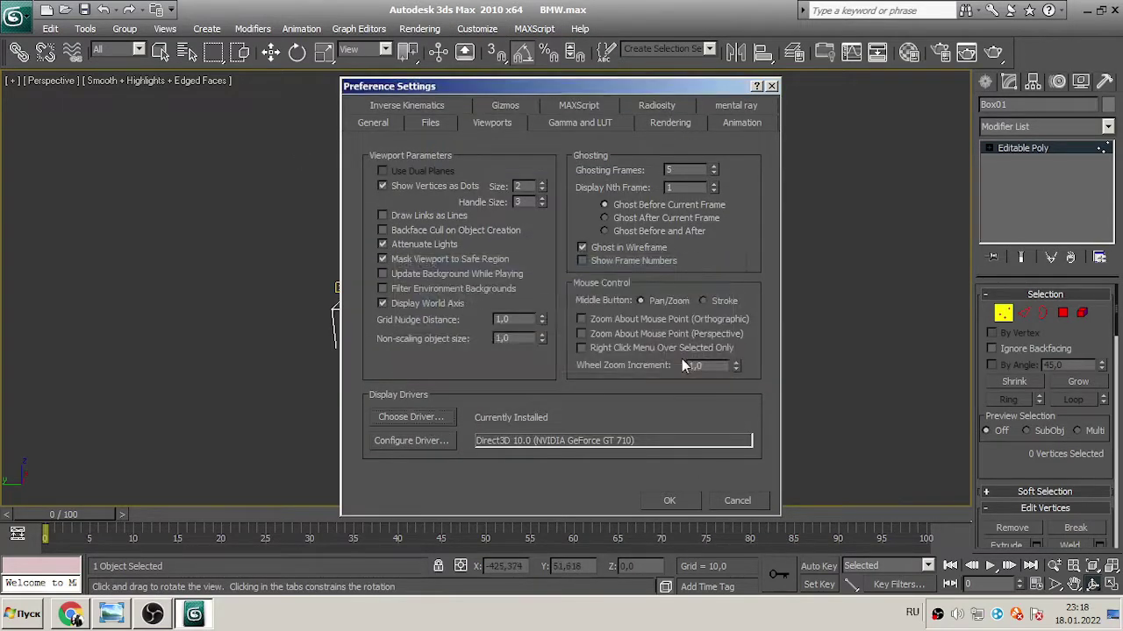
key("Return")
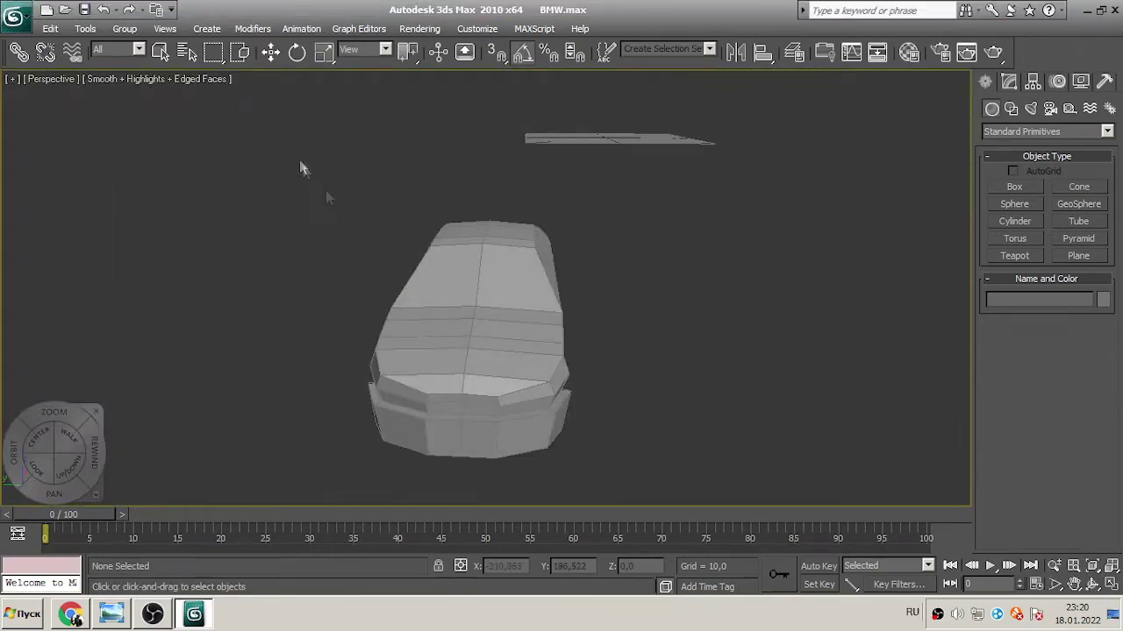
- Place the car body at the world origin with X, Y and Z at 0, and frame it in the Perspective view
left_click(454, 285)
type("0")
key("Tab")
type("0")
key("Tab")
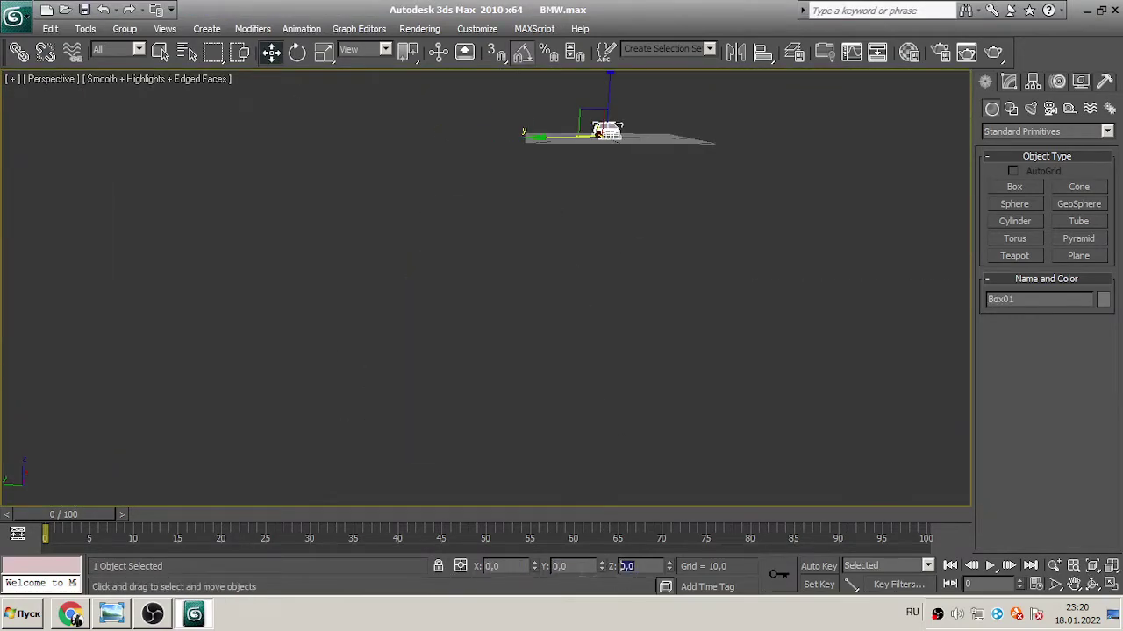
left_click_drag(666, 204, 664, 195)
scroll(720, 238, "down", 10)
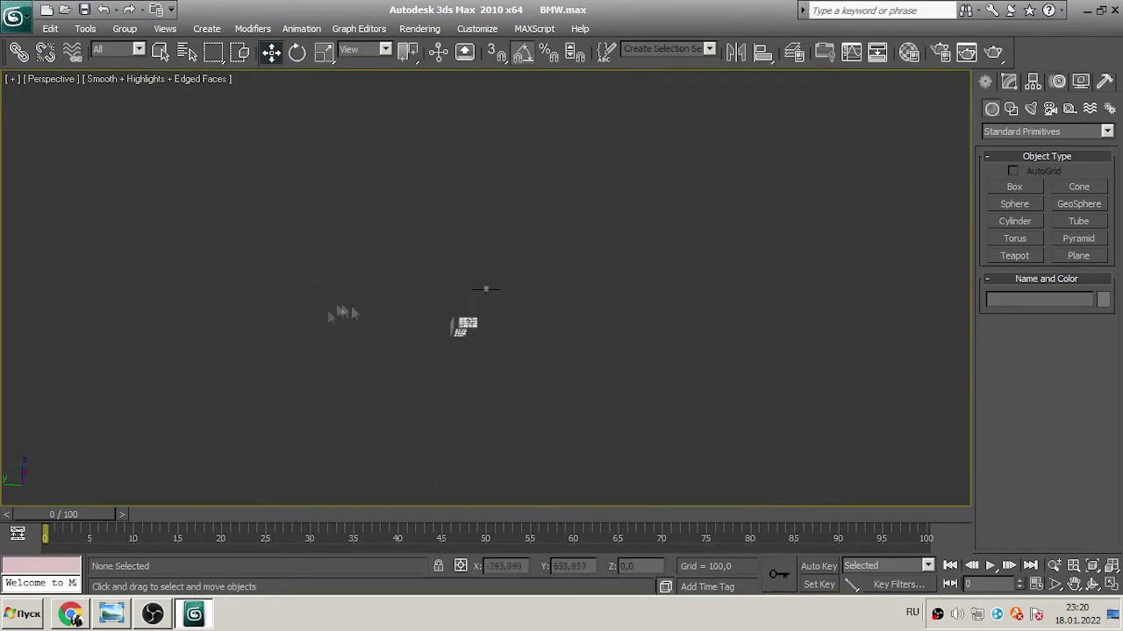
left_click_drag(519, 319, 522, 320)
key("alt+w")
key("z")
key("alt+w")
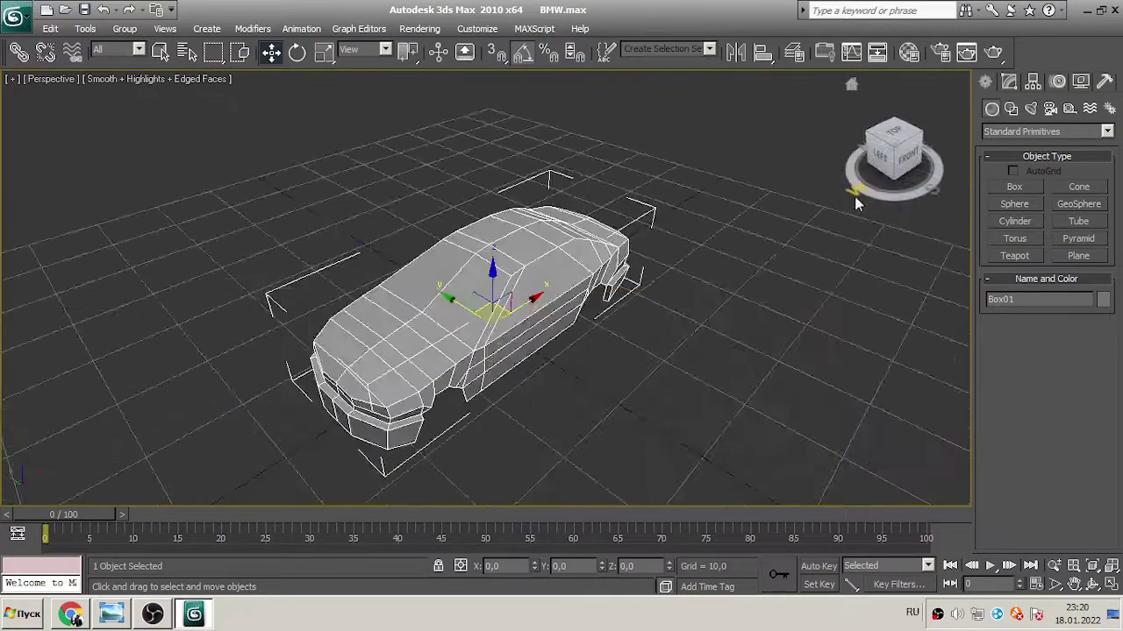
- Cut edges across the first side of the body at the wheel arches, joining the side loop to the arch vertices
left_click(324, 52)
left_click(701, 220)
middle_click_drag(701, 219, 578, 289, "alt")
scroll(579, 290, "up", 5)
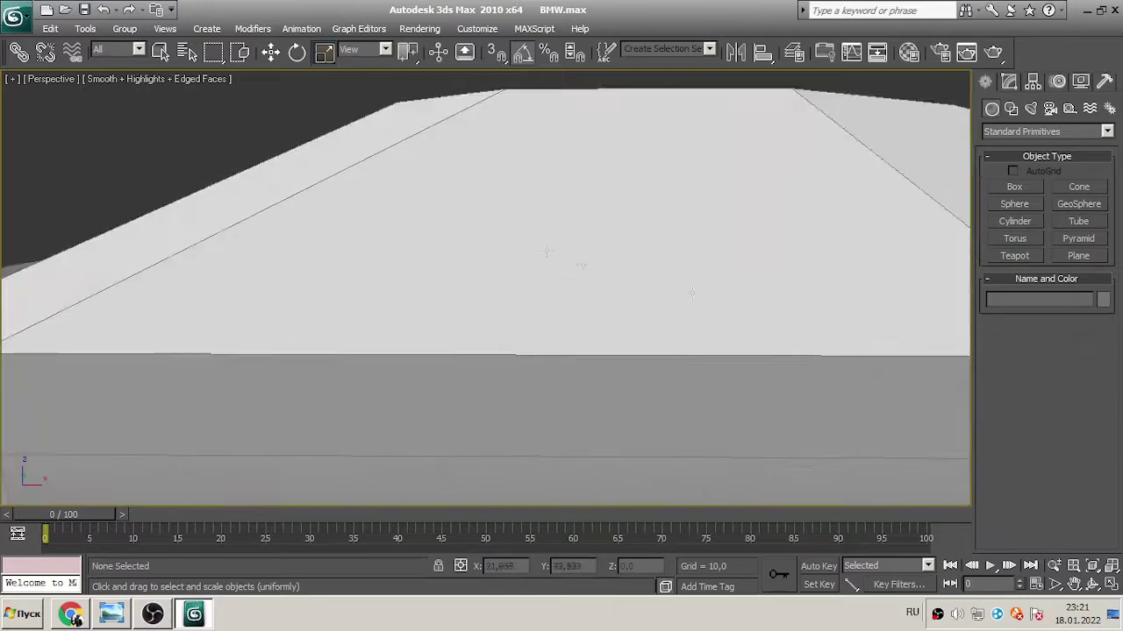
scroll(684, 358, "down", 3)
middle_click_drag(684, 358, 790, 379)
scroll(790, 378, "down", 3)
key("w")
left_click(677, 283)
key("1")
scroll(1116, 360, "down", 2)
scroll(1115, 360, "up", 3)
left_click_drag(1111, 317, 1118, 402)
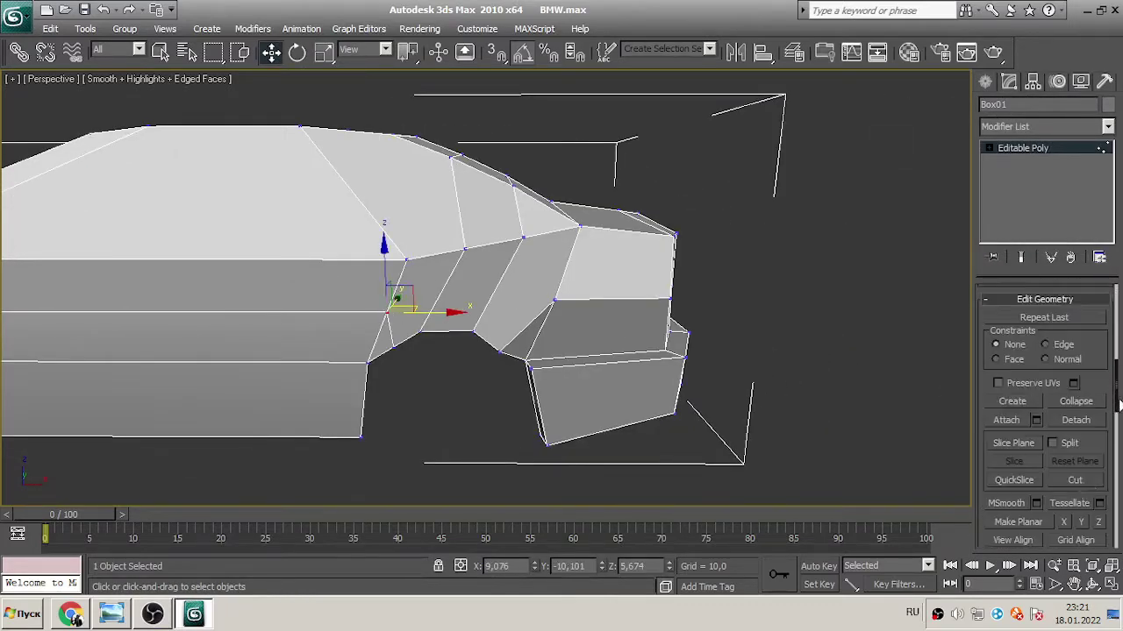
middle_click_drag(1072, 605, 1070, 429, "alt")
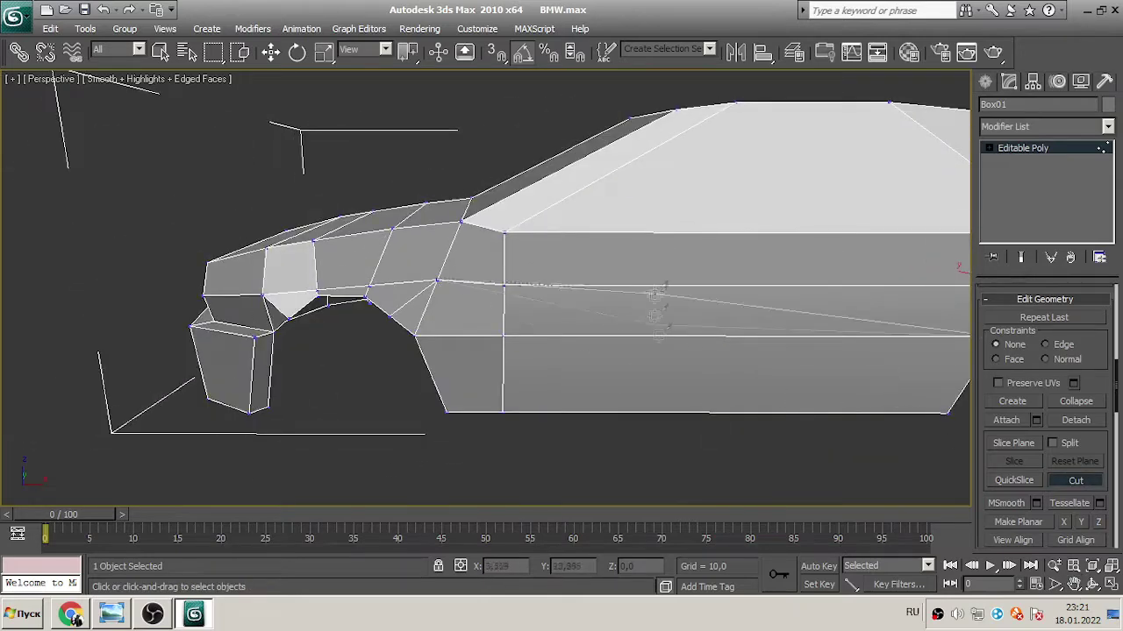
- Cut matching edges around the front and rear wheel arches on the opposite side of the body
left_click_drag(535, 347, 711, 423)
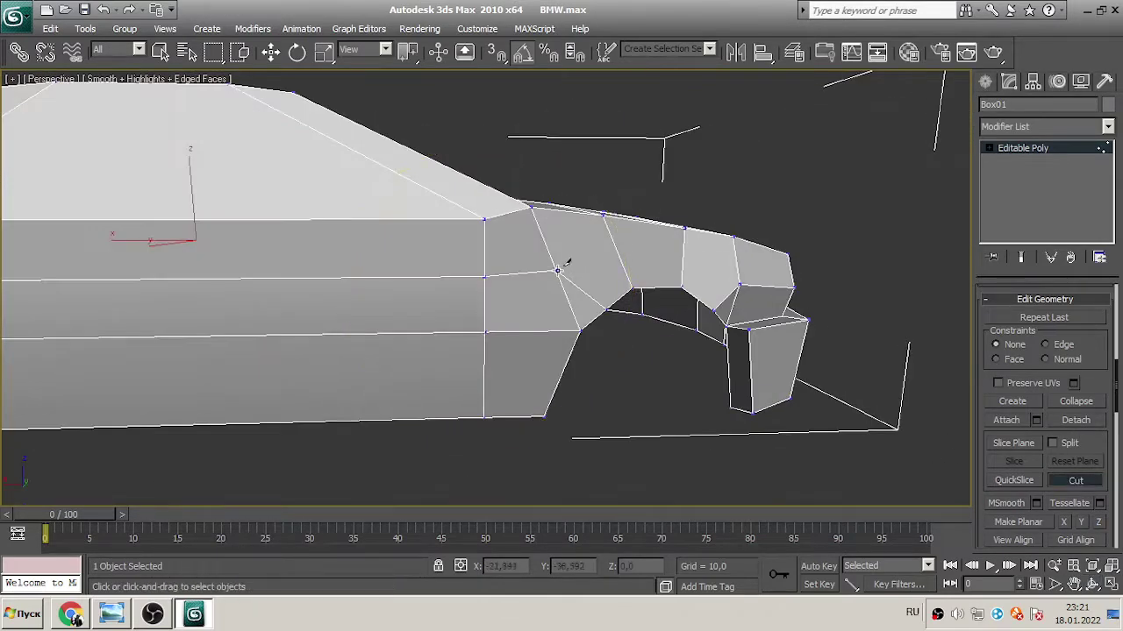
middle_click_drag(233, 303, 337, 259, "alt")
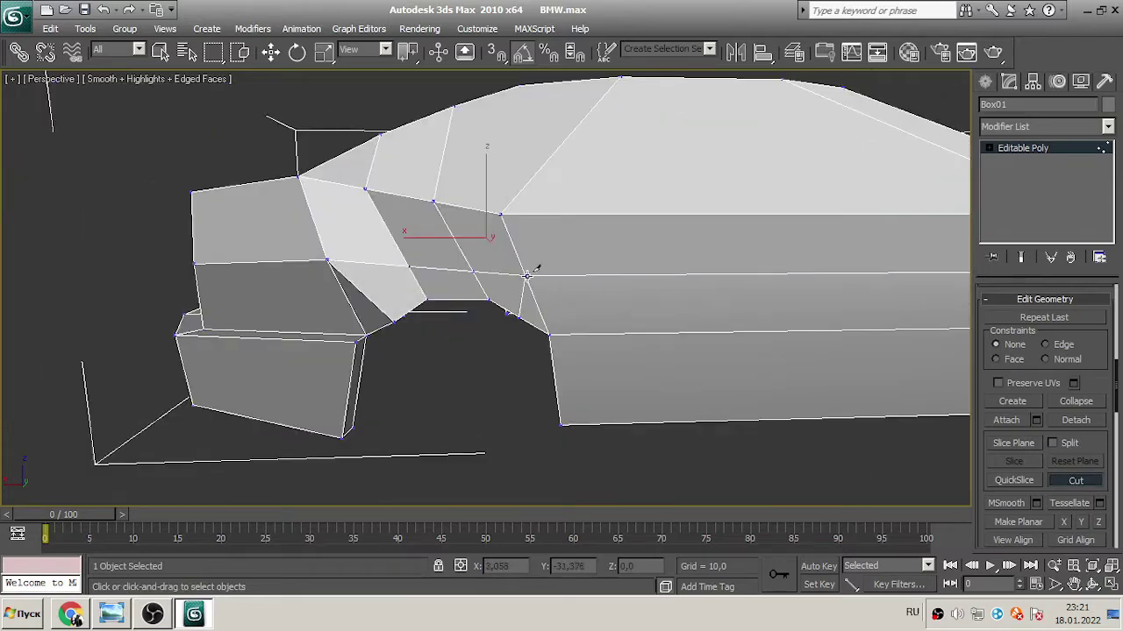
scroll(1095, 492, "up", 5)
key("z")
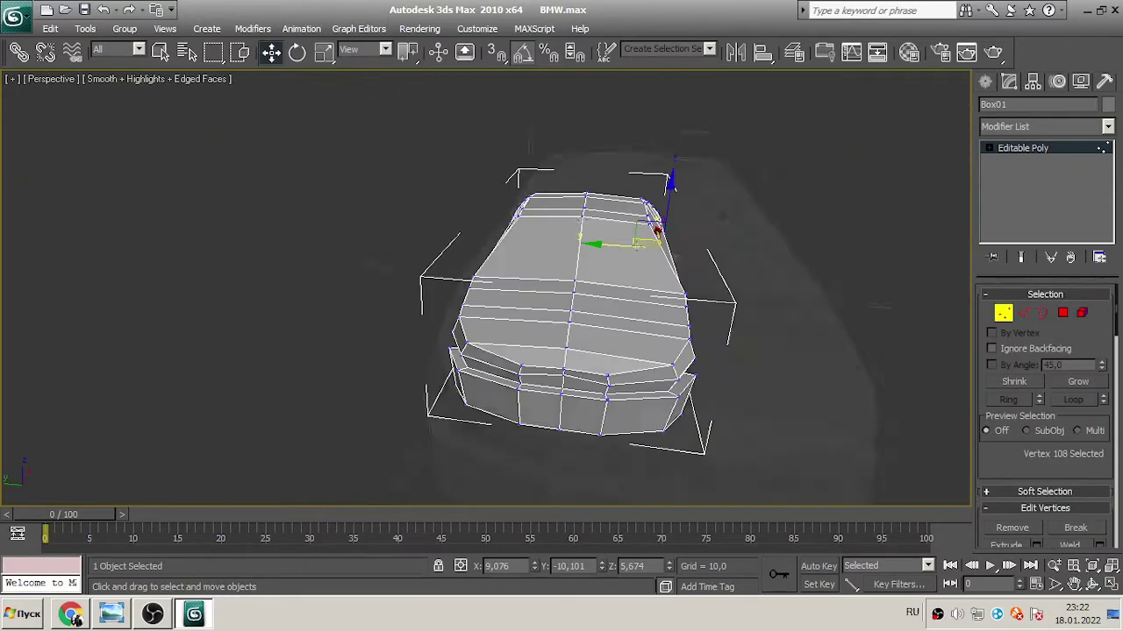
- Delete the vertices of one half of the body up to the centreline
key("u")
scroll(544, 252, "up", 5)
key("Delete")
key("alt+w")
key("alt+w")
- Select the vertices along the middle side line of the half body and adjust them along Y in a top view
left_click_drag(904, 147, 887, 174)
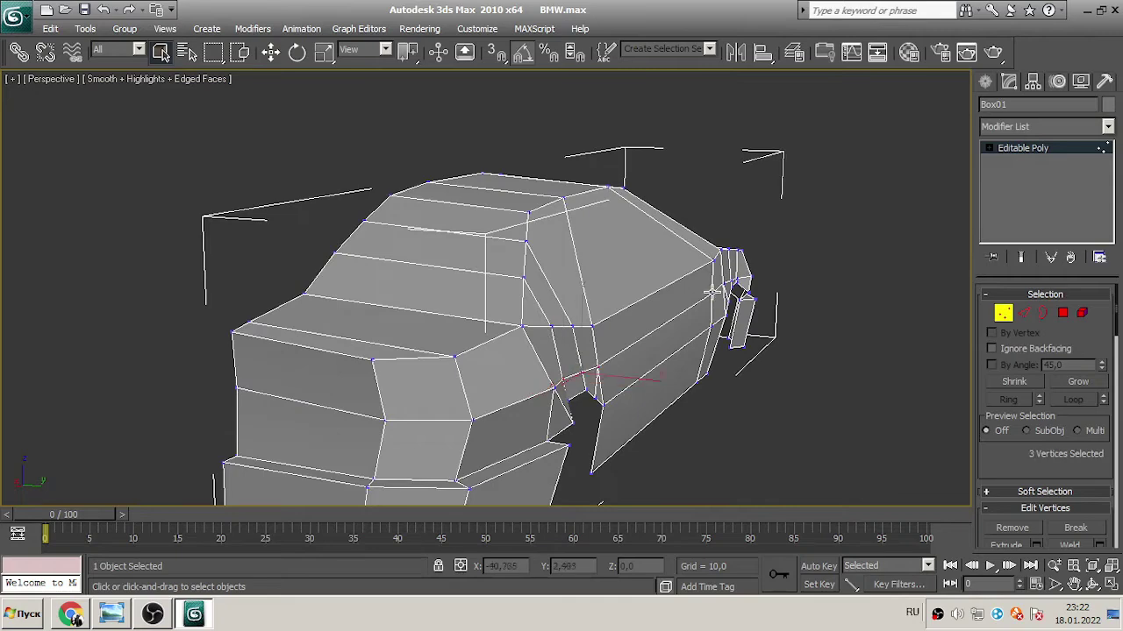
left_click(894, 142)
key("w")
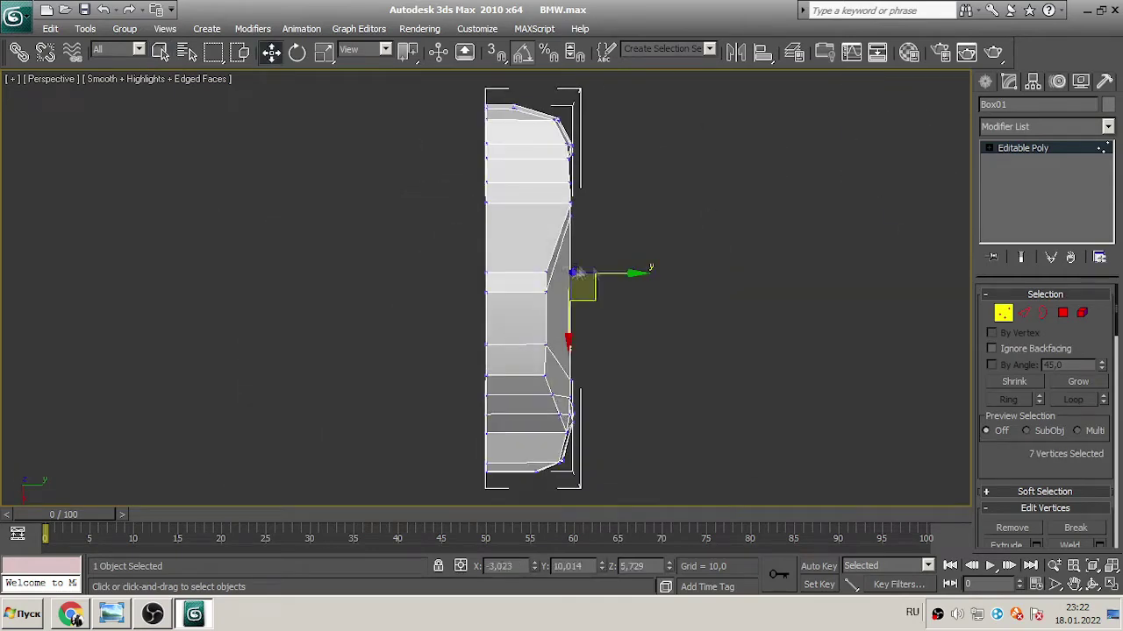
key("alt+w")
key("alt+w")
key("ctrl+r")
mouse_move(474, 289)
left_mouse_down()
mouse_move(451, 316)
mouse_move(472, 306)
left_mouse_up()
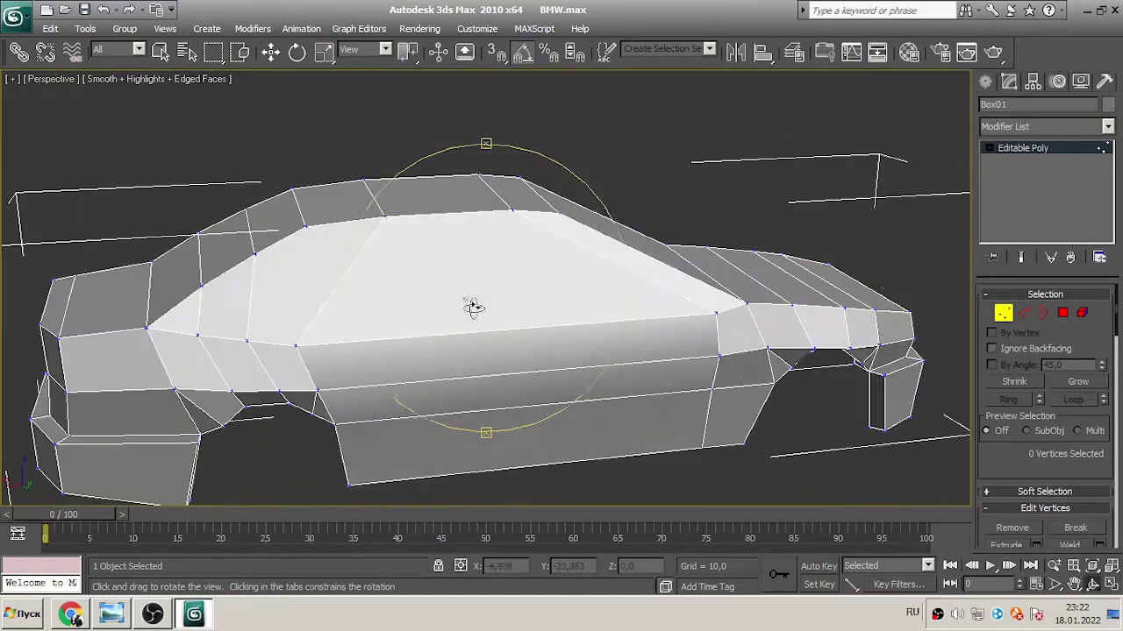
- Try the Cut tool on the body side and select the slanted edge at the rear of the side window
left_click_drag(1115, 325, 1116, 377)
key("alt+c")
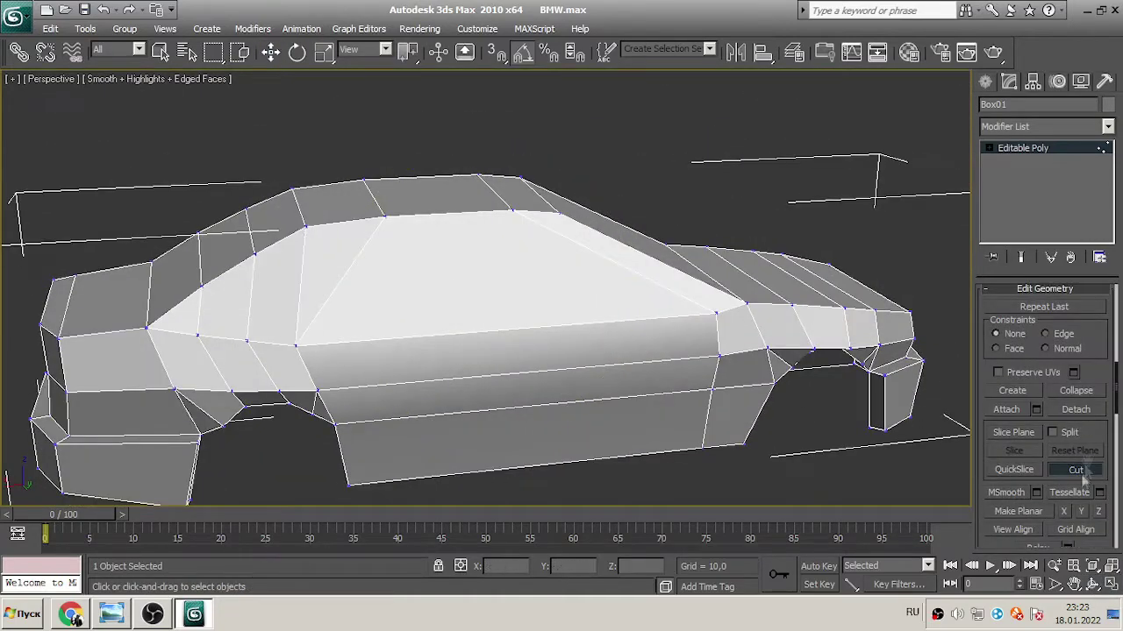
scroll(1052, 317, "up", 5)
scroll(1115, 391, "down", 5)
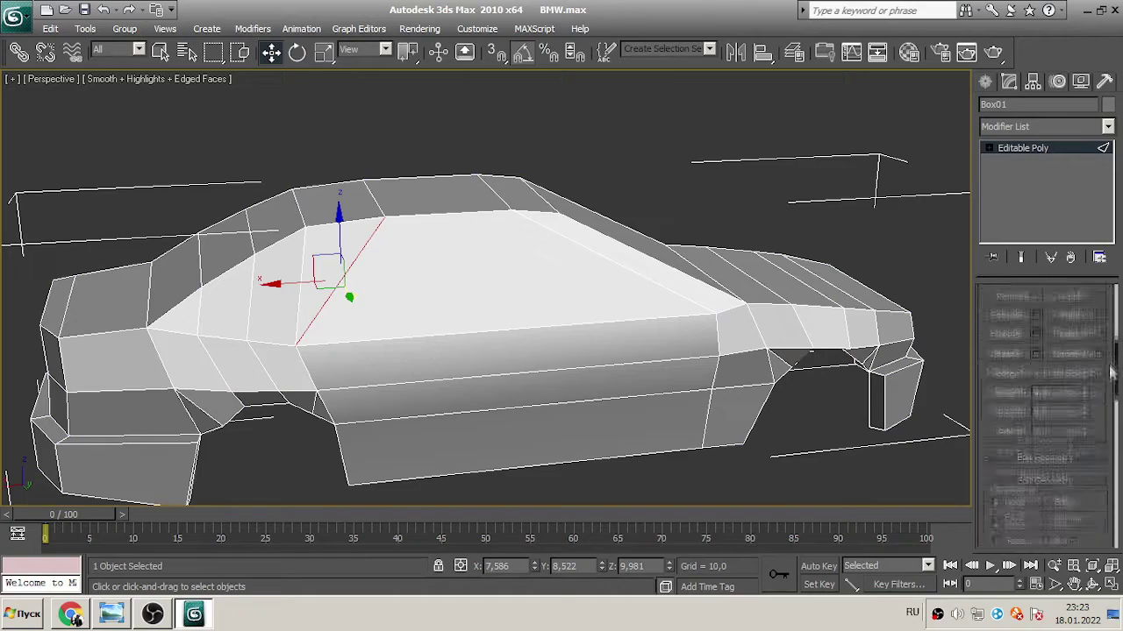
scroll(1117, 395, "up", 3)
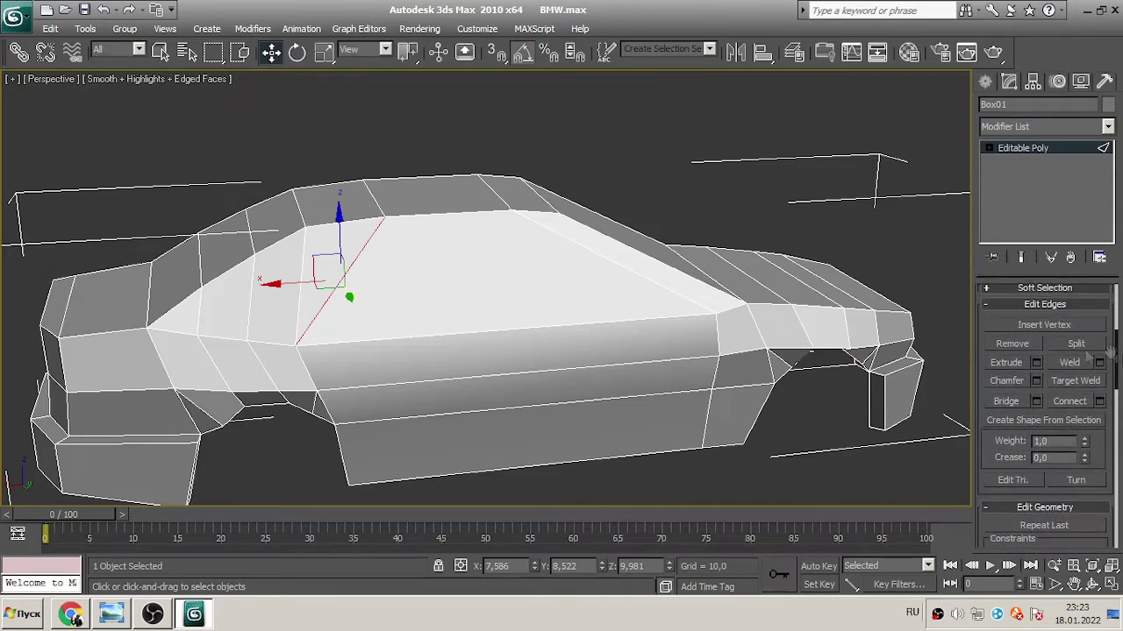
- Move the four wheel-arch top vertices outward along Y and adjust the two vertices below to follow the side's profile
middle_click_drag(564, 237, 640, 290, "alt")
scroll(649, 351, "up", 5)
key("1")
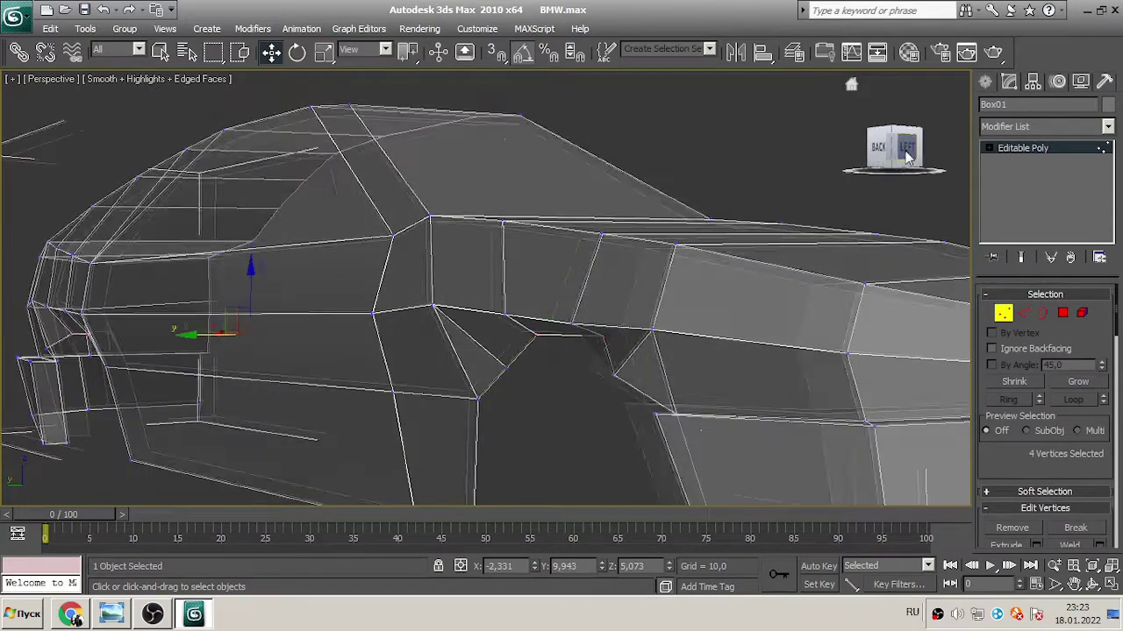
left_click(908, 150)
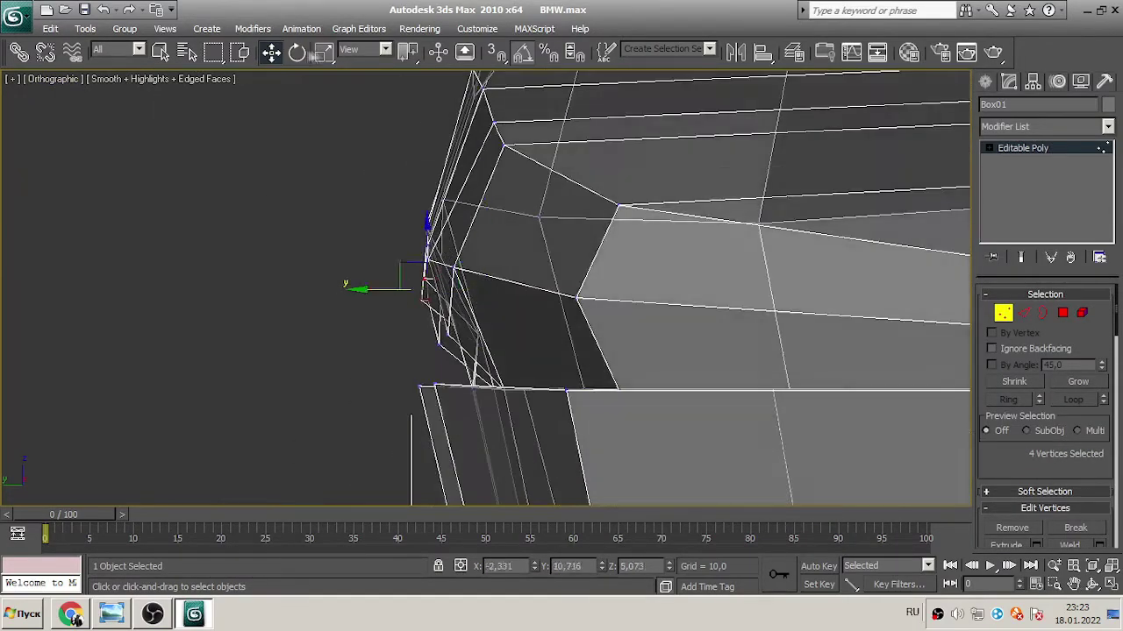
key("r")
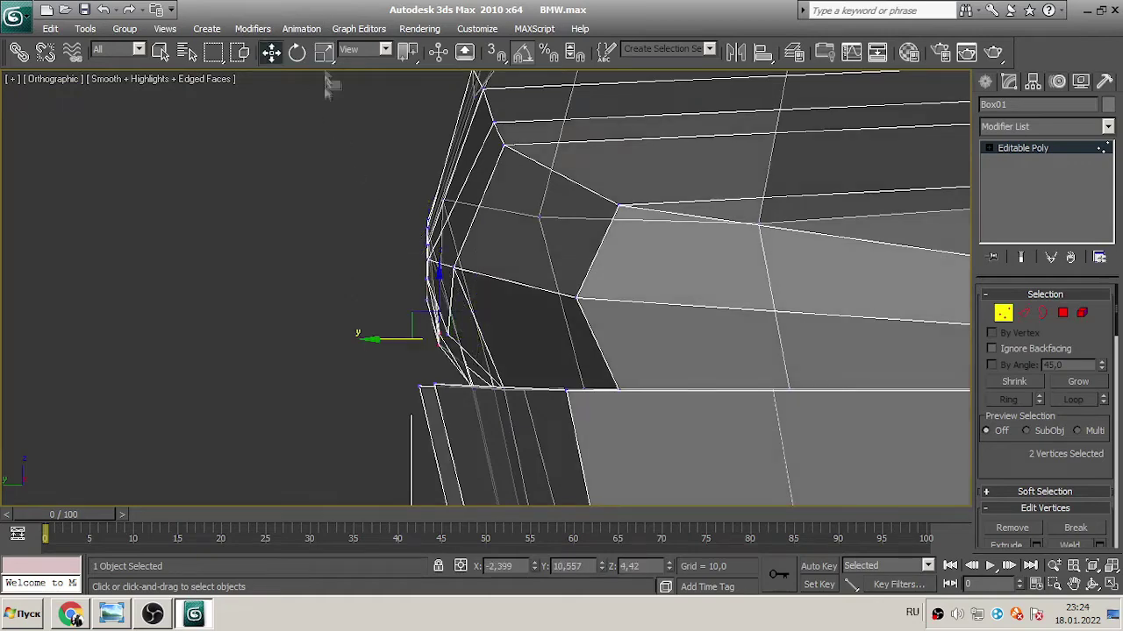
key("r")
left_click(240, 233)
scroll(266, 230, "down", 3)
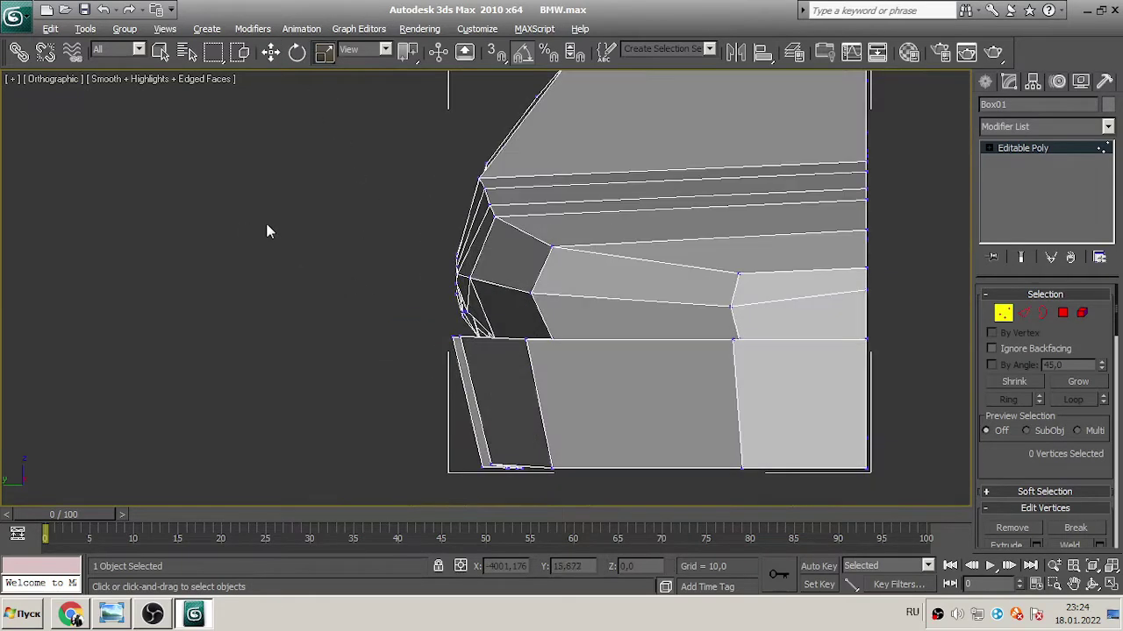
- Apply a smoothing modifier to the half body in the Perspective view and convert the result back to an Editable Poly
left_click(1112, 586)
key("p")
key("alt+w")
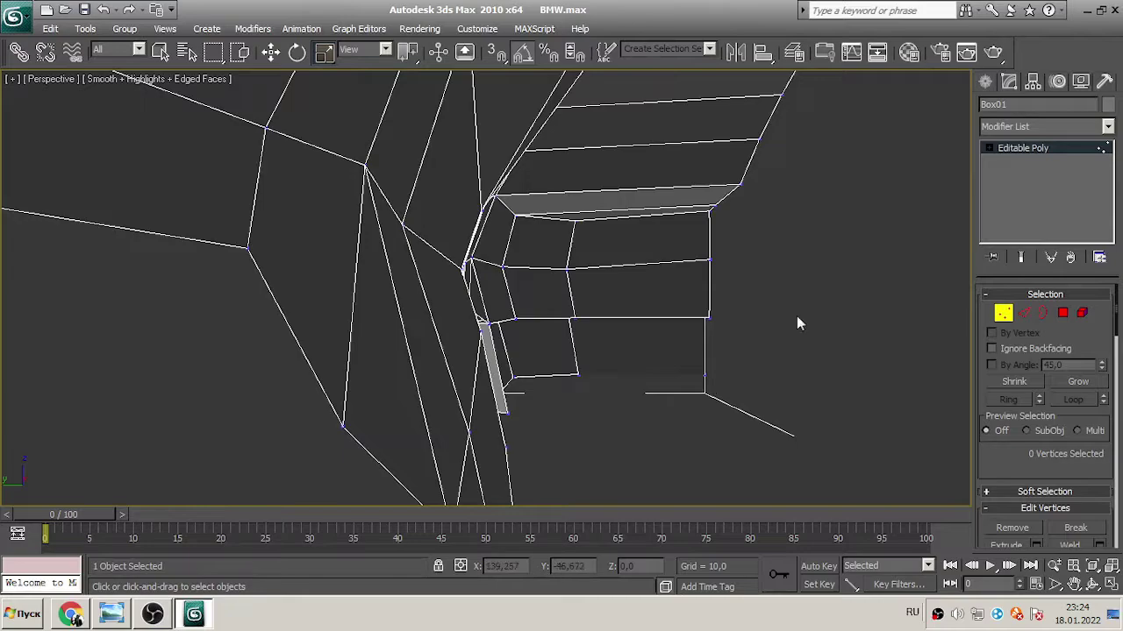
scroll(796, 316, "down", 3)
left_click_drag(894, 152, 842, 156)
left_click(1044, 126)
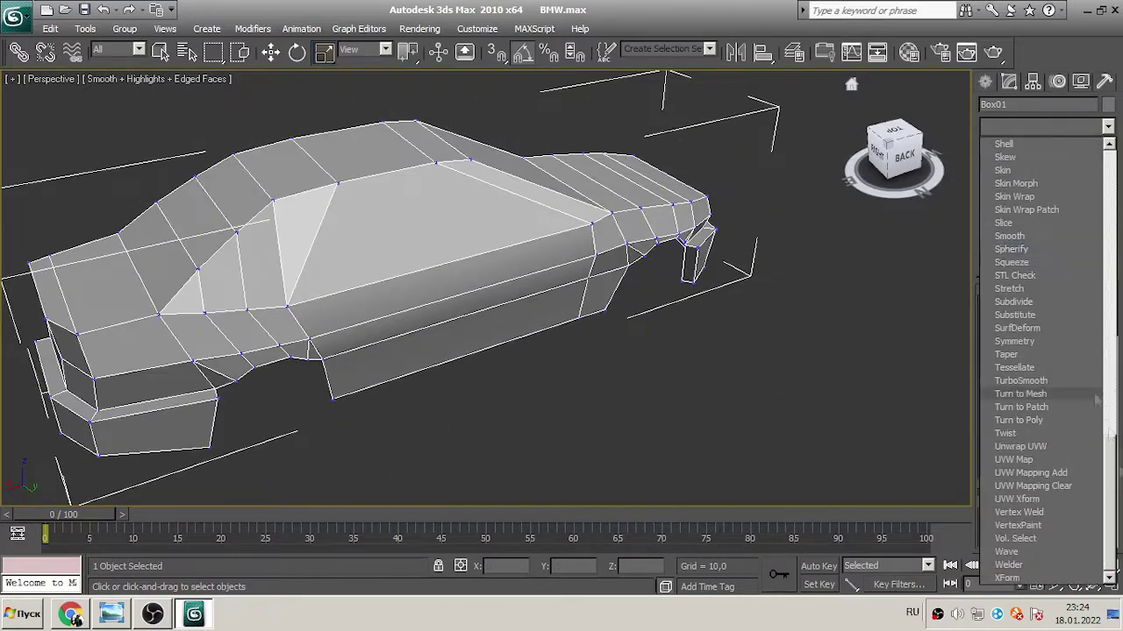
left_click(998, 375)
right_click(445, 241)
left_click(663, 412)
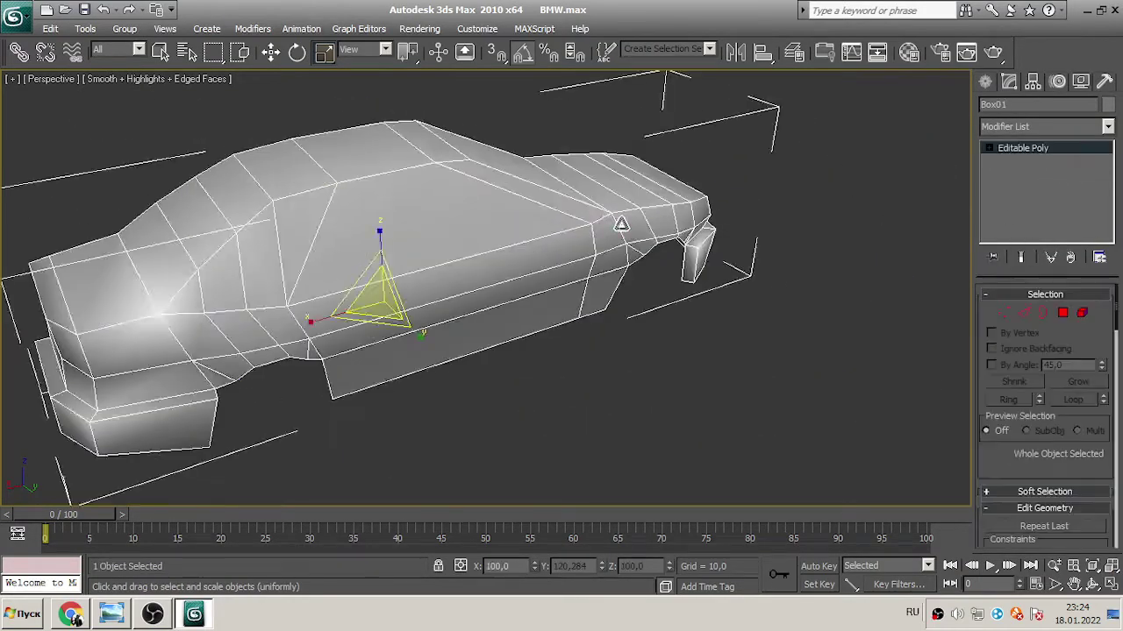
key("z")
middle_click_drag(666, 281, 693, 263, "alt")
scroll(624, 261, "up", 5)
scroll(646, 251, "down", 5)
- Switch to Chrome, play the Machete Standoff video on YouTube, and return to 3ds Max
key("alt+Tab")
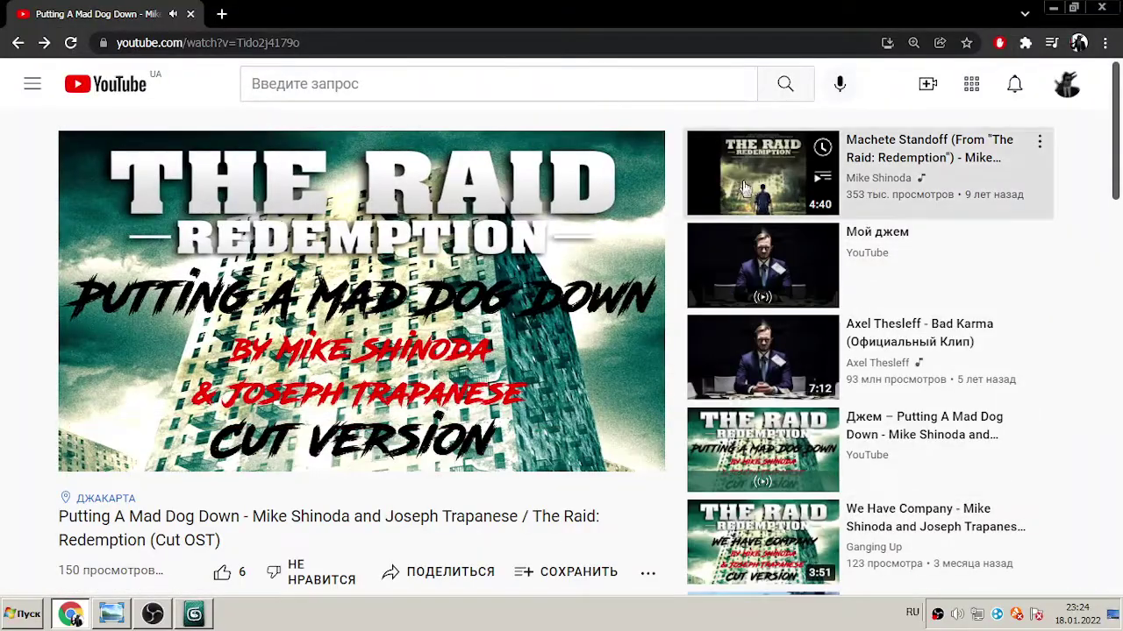
left_click(763, 173)
left_click(1051, 9)
- Select the 14 border edges of both wheel arches and extrude them inward along Y to form the wheel wells
middle_click_drag(263, 337, 224, 351, "alt")
double_click(214, 356)
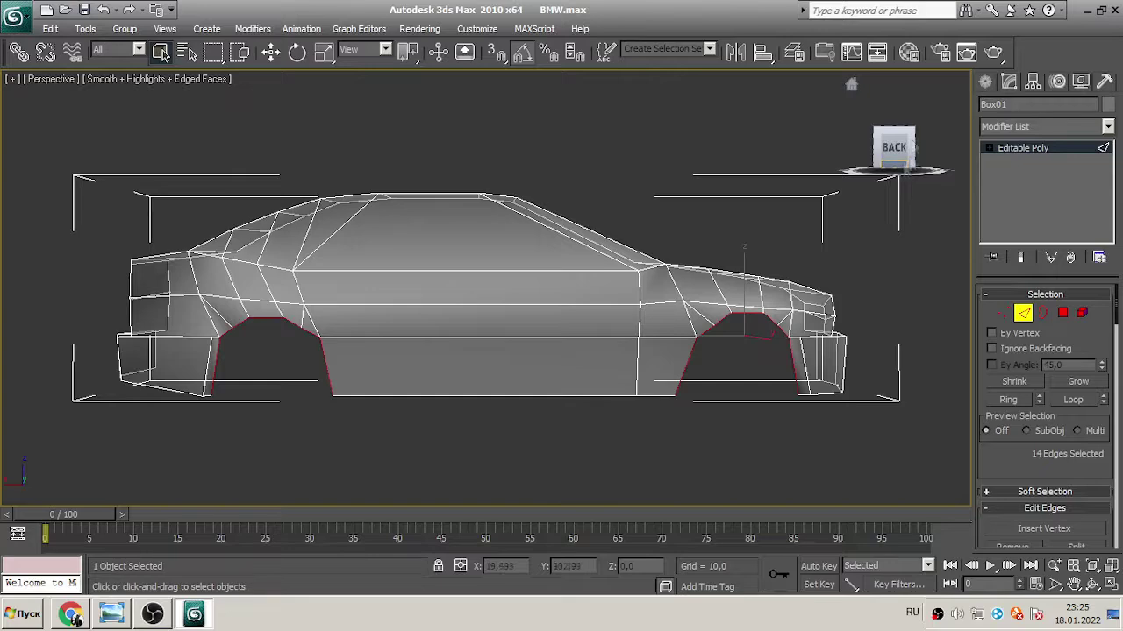
left_click(902, 167)
left_click_drag(663, 183, 662, 313)
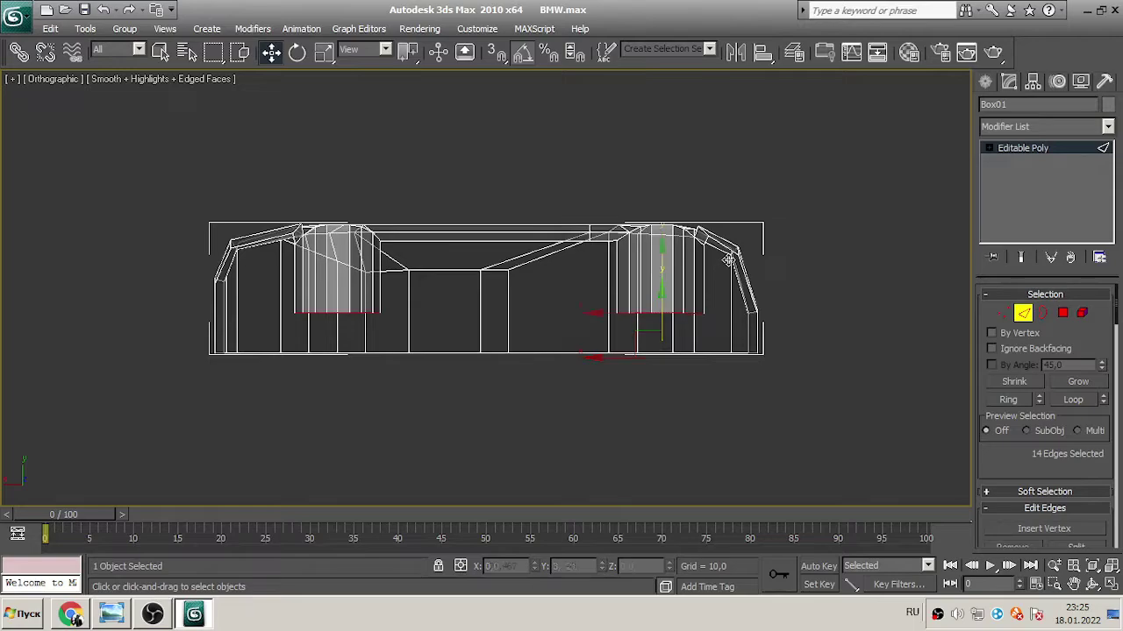
left_click(833, 297)
- Select the facing wheel-well edges on the underside and bridge them to close the floor between the two wheel arches
left_click(1092, 583)
left_click_drag(491, 290, 543, 421)
key("p")
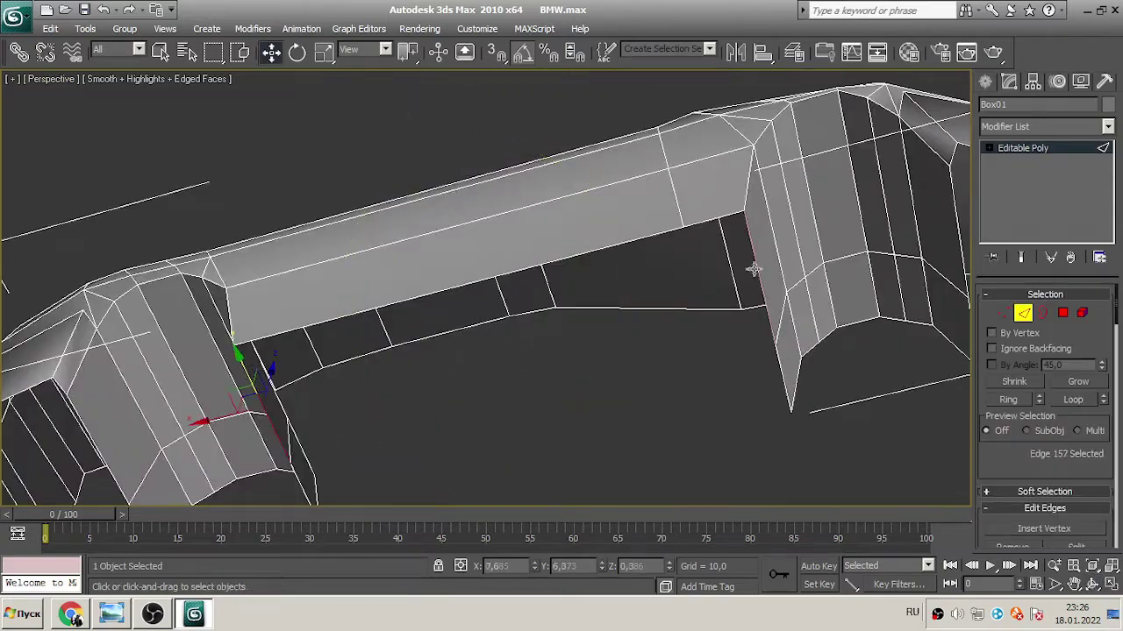
left_click(777, 368)
middle_click_drag(777, 369, 1118, 320, "alt")
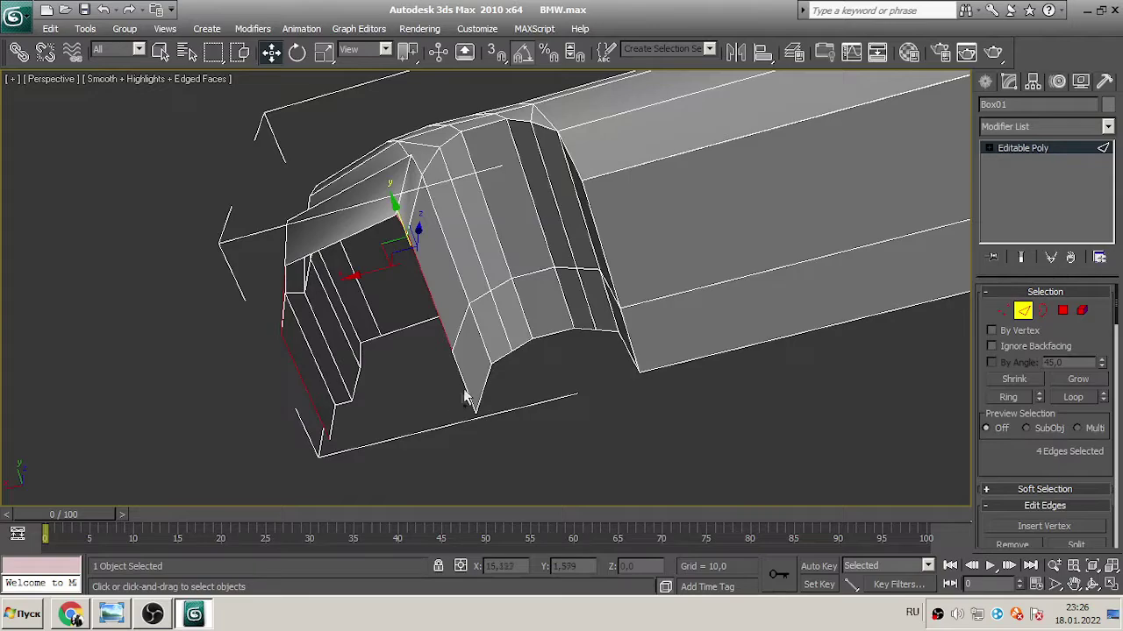
- Bridge the open underside edges between the wheel wells and the bumpers at both ends of the body
left_click_drag(1113, 320, 1112, 346)
left_click(1006, 526)
middle_click_drag(1085, 594, 602, 338, "alt")
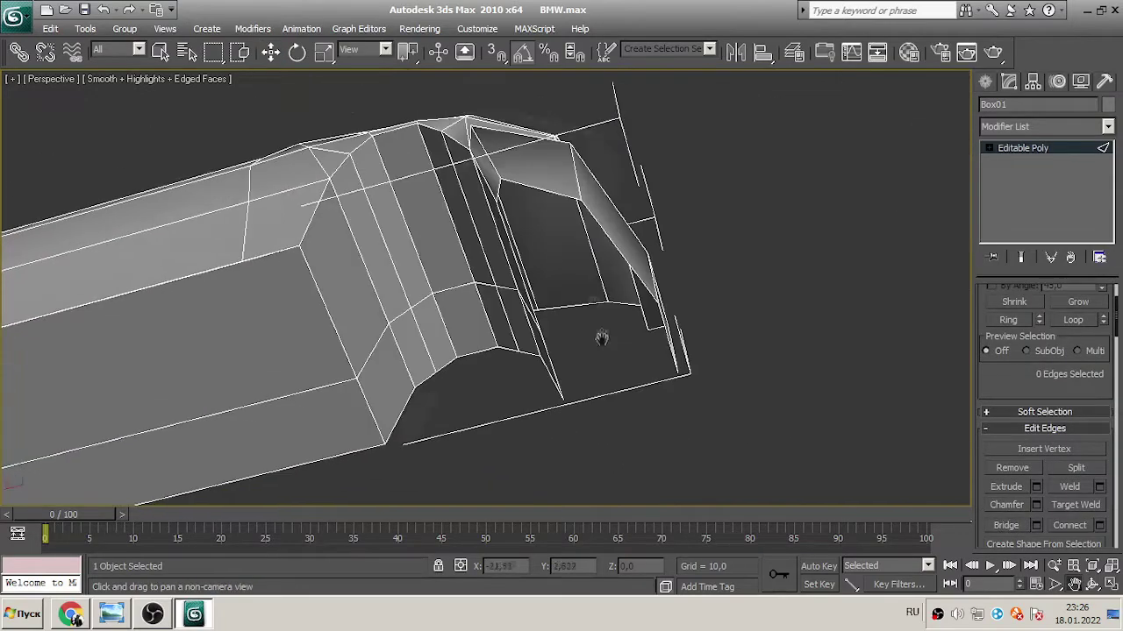
left_click(728, 247)
scroll(728, 247, "down", 5)
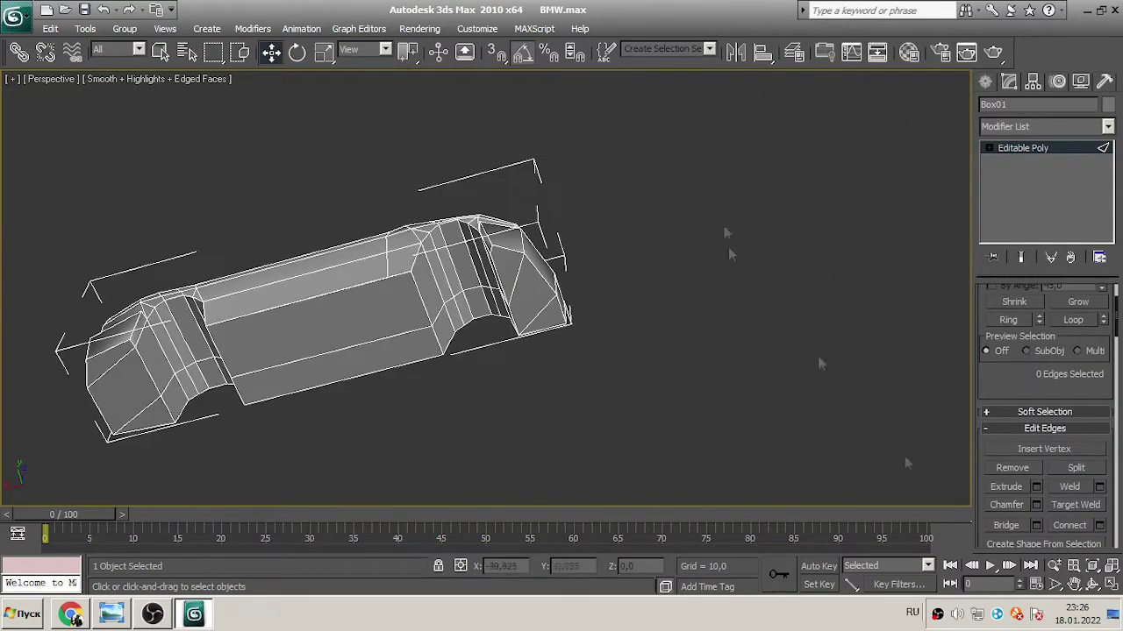
left_click(1092, 584)
mouse_move(613, 351)
left_mouse_down()
mouse_move(710, 351)
mouse_move(605, 360)
left_mouse_up()
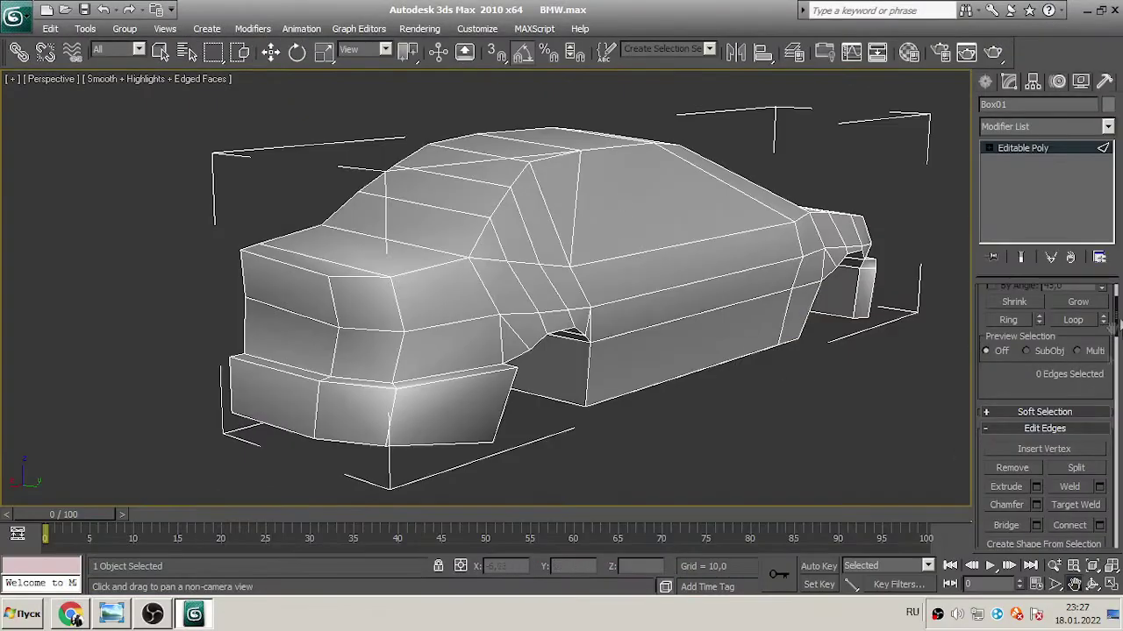
- Select the edge loop along the rear bumper's lower rim and chamfer it
scroll(1117, 325, "up", 3)
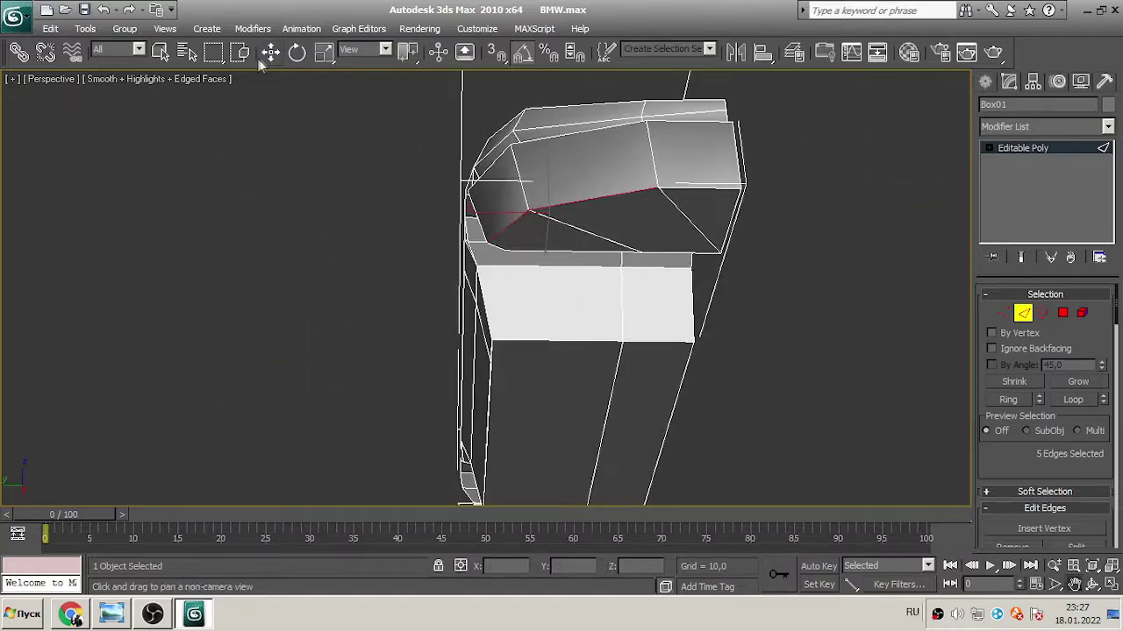
double_click(683, 184)
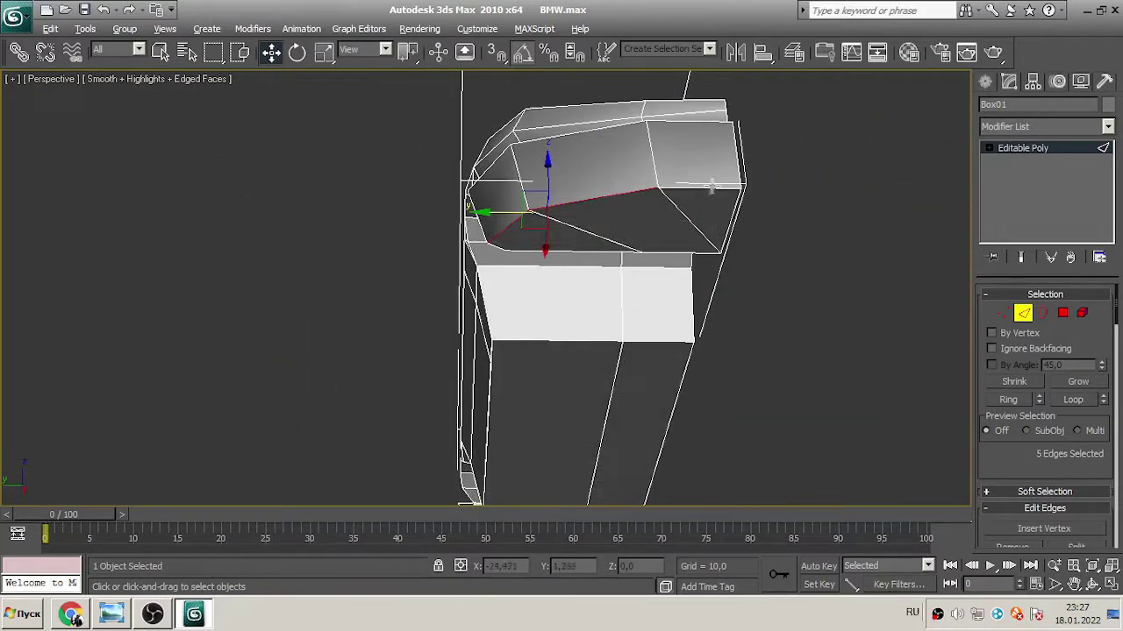
scroll(1117, 324, "down", 5)
left_click(1036, 395)
left_click(557, 327)
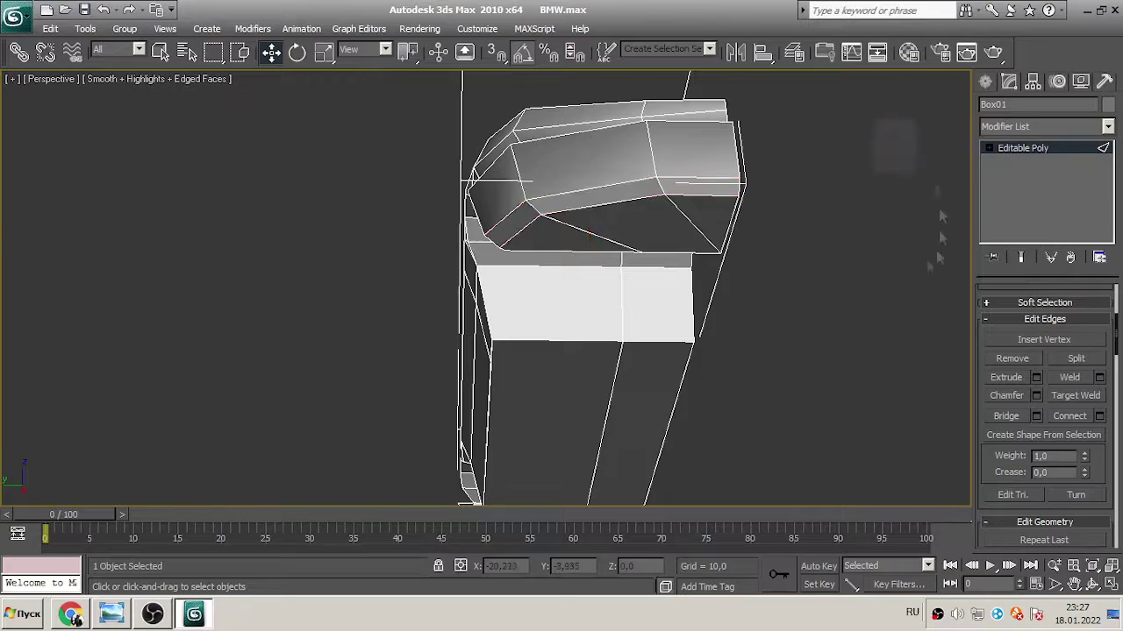
left_click(851, 83)
key("4")
left_click(614, 421)
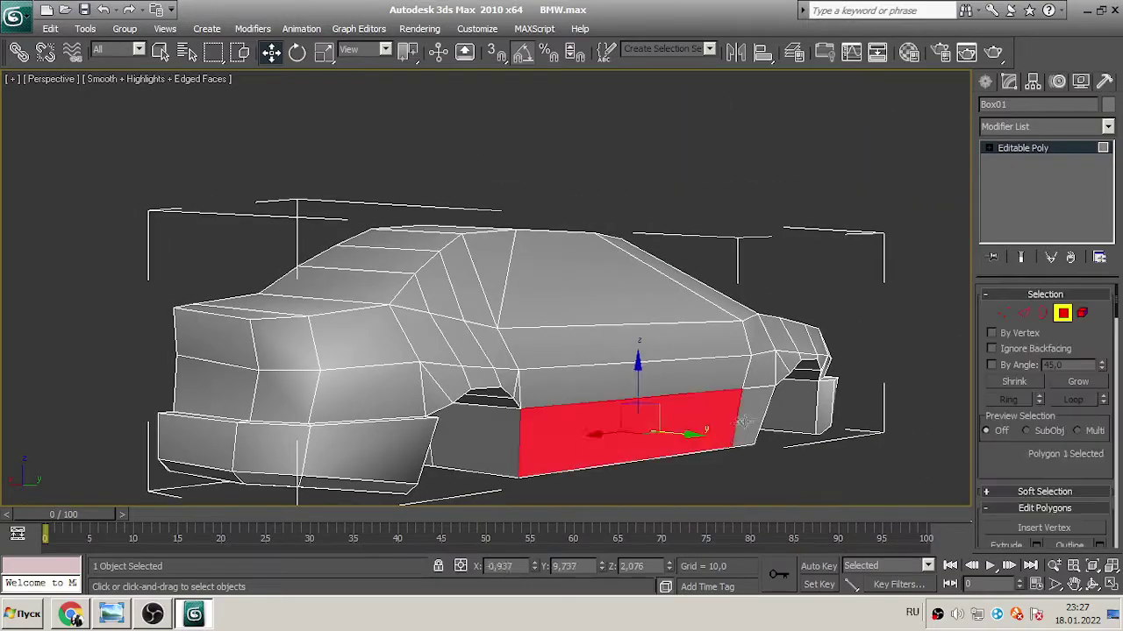
scroll(1044, 394, "down", 5)
left_click(1036, 346)
left_click_drag(643, 301, 641, 378)
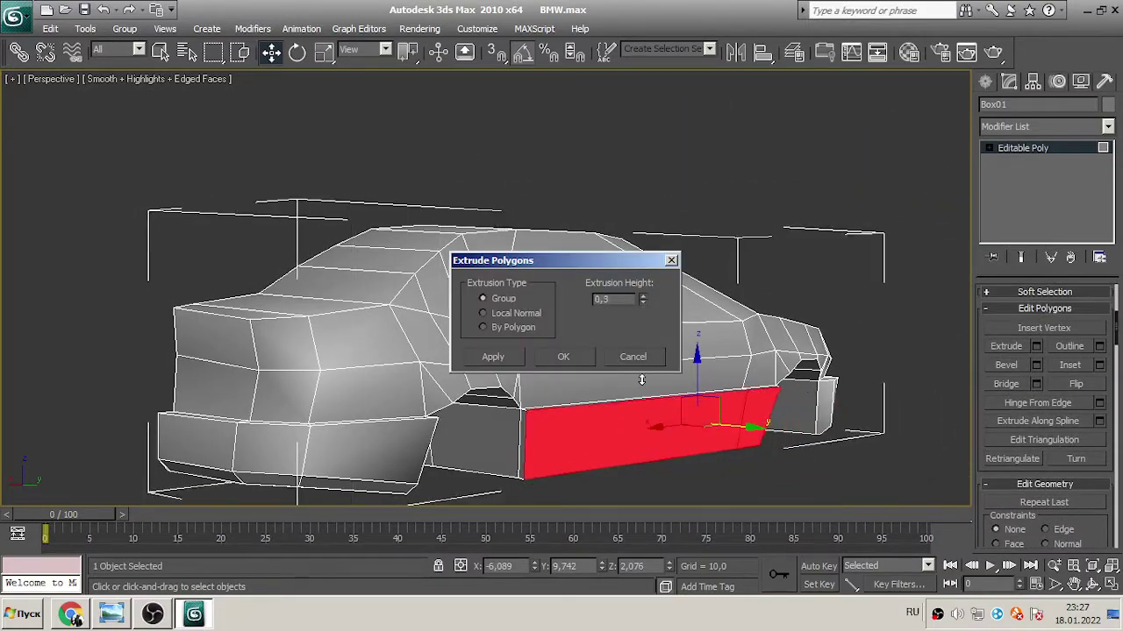
left_click(649, 359)
- Select the side polygons of the body, fenders, sill and bumper ends and try to extrude them outward as a group
left_click(752, 206)
mouse_move(895, 149)
left_mouse_down()
mouse_move(912, 148)
mouse_move(884, 149)
mouse_move(912, 147)
left_mouse_up()
scroll(1043, 421, "up", 5)
left_click(345, 462)
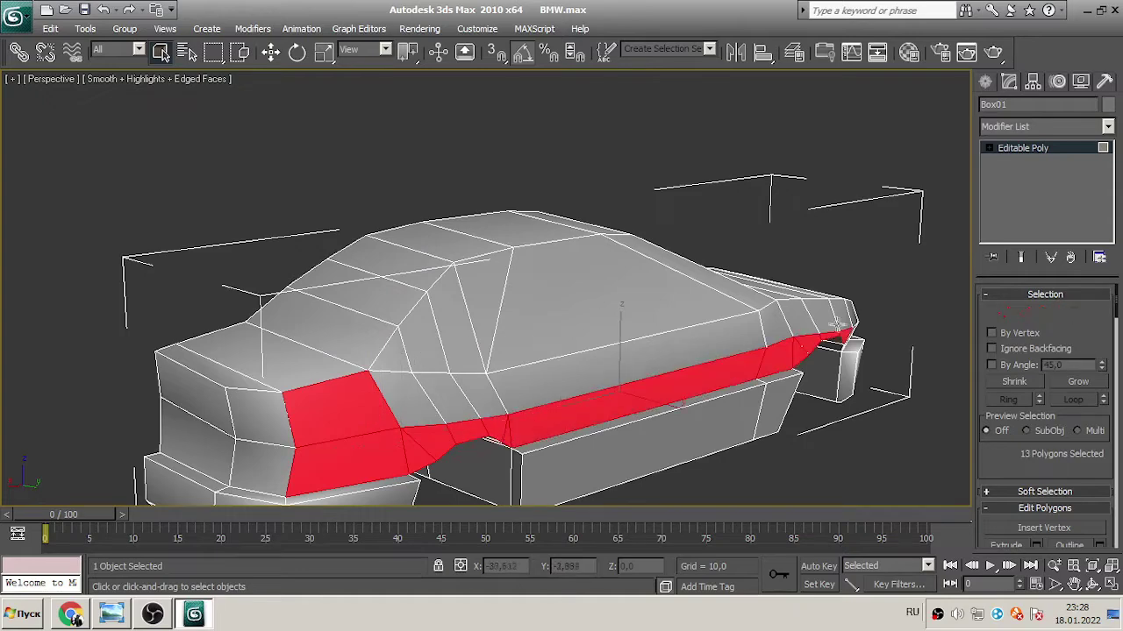
left_click_drag(890, 151, 728, 289)
left_click(789, 336, "ctrl")
left_click(250, 443, "ctrl")
scroll(1039, 395, "down", 5)
left_click(1036, 366)
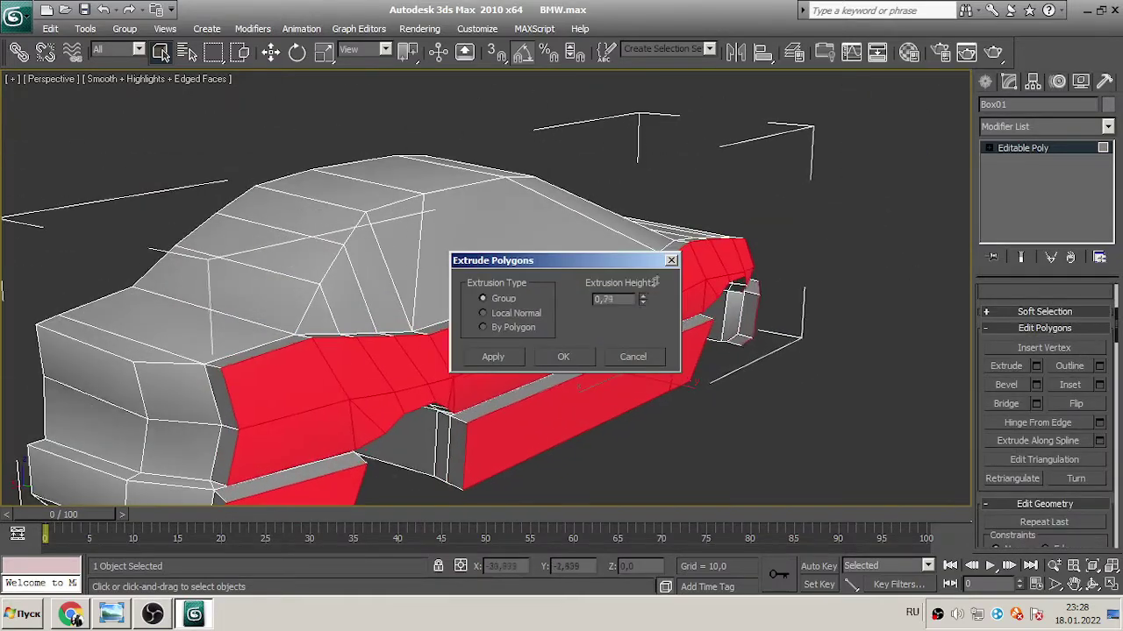
left_click(633, 356)
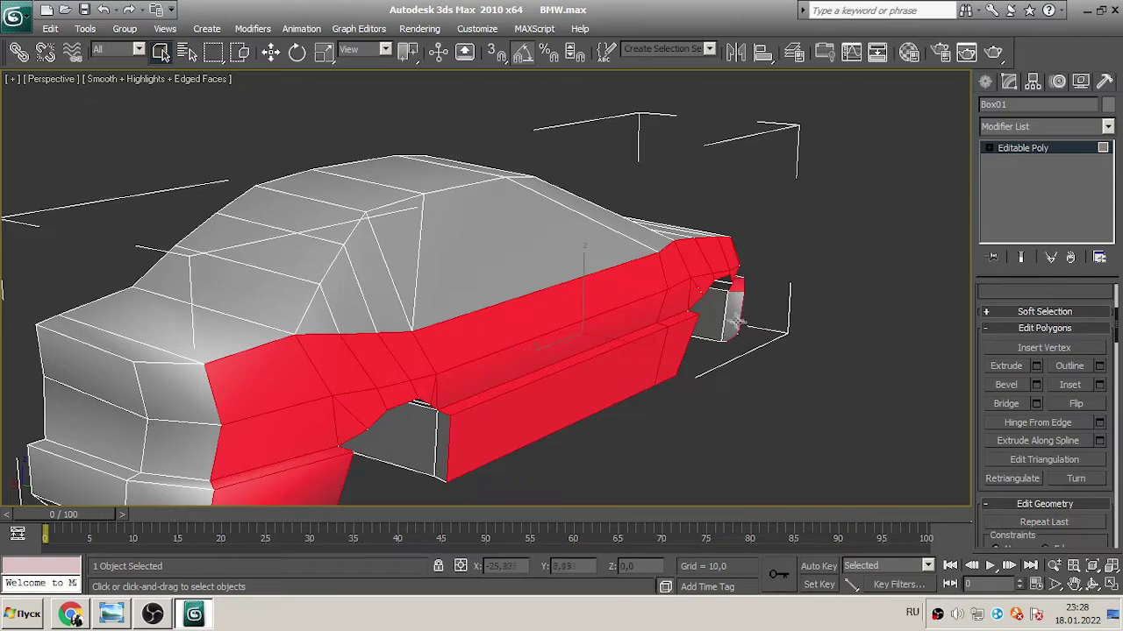
left_click(1036, 366)
left_click(563, 356)
left_click(377, 272)
left_click(526, 237, "ctrl")
left_click(1099, 366)
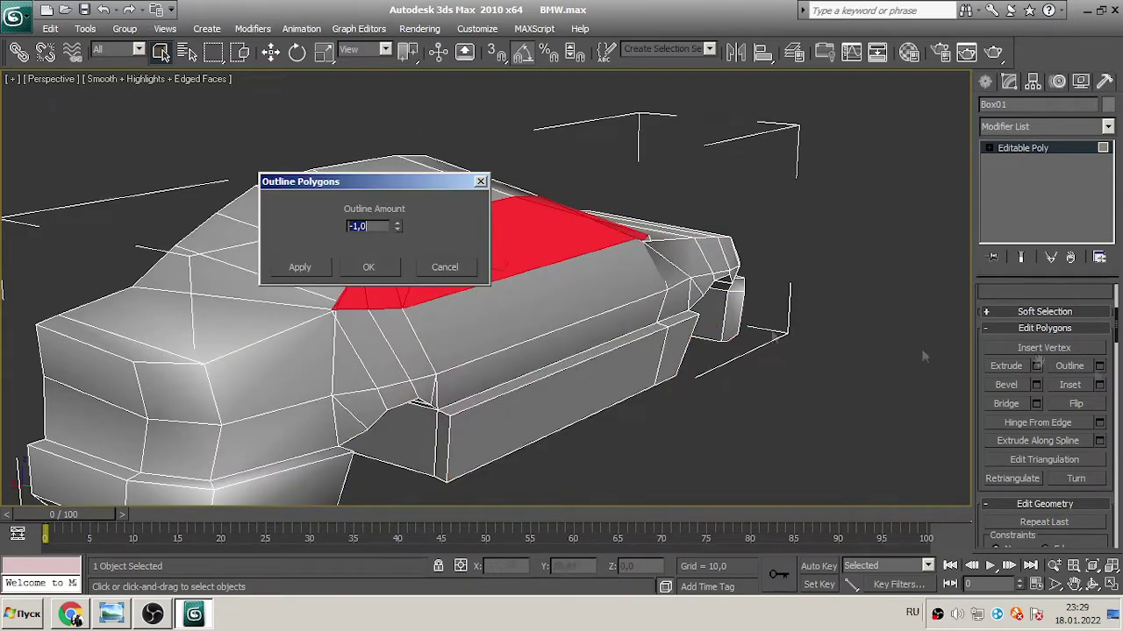
left_click(369, 267)
left_click(1099, 385)
left_click(368, 263)
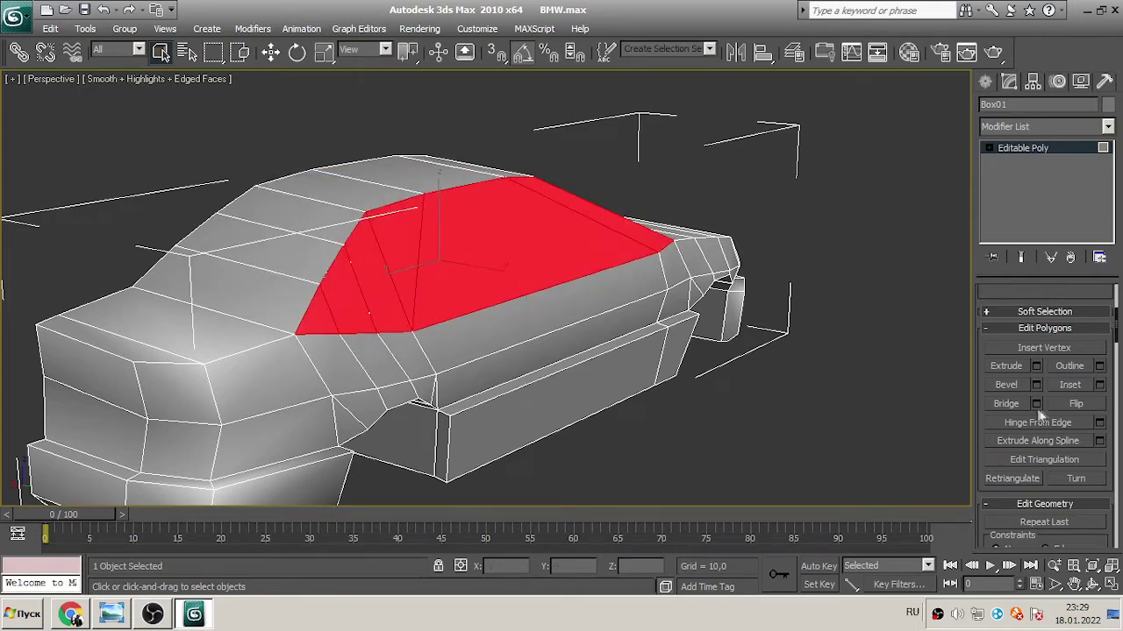
left_click(1036, 385)
left_click_drag(453, 221, 491, 300)
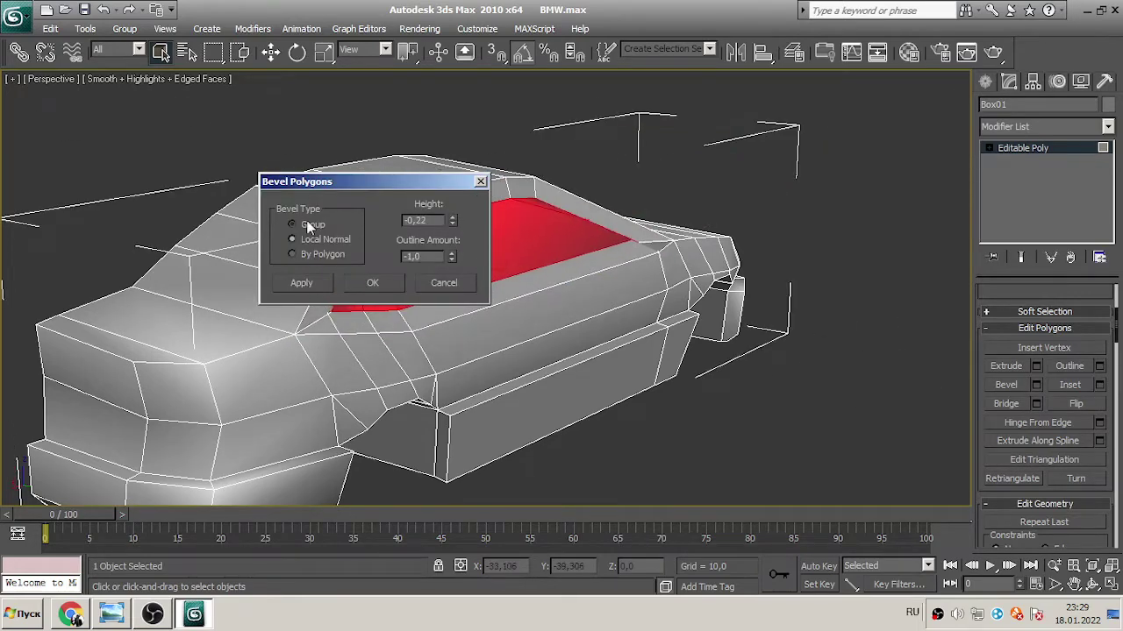
left_click(481, 180)
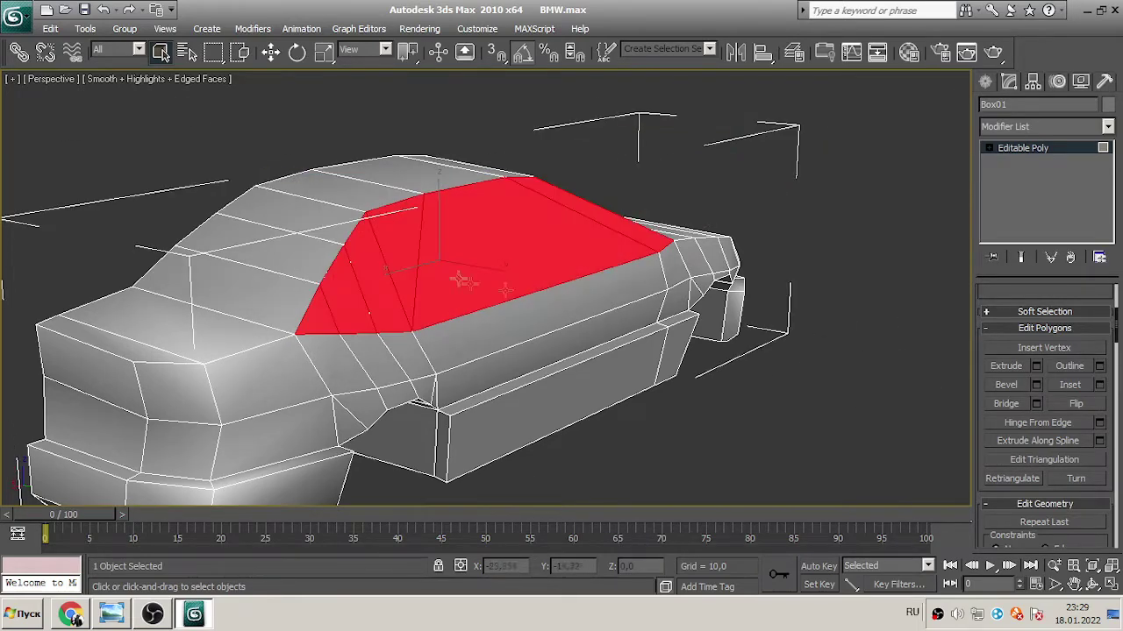
- Select all body-side polygons below the windows, including sill and bumper ends, extrude them outward and scale them to 85% along Z
left_click(224, 377)
left_click(658, 284, "shift")
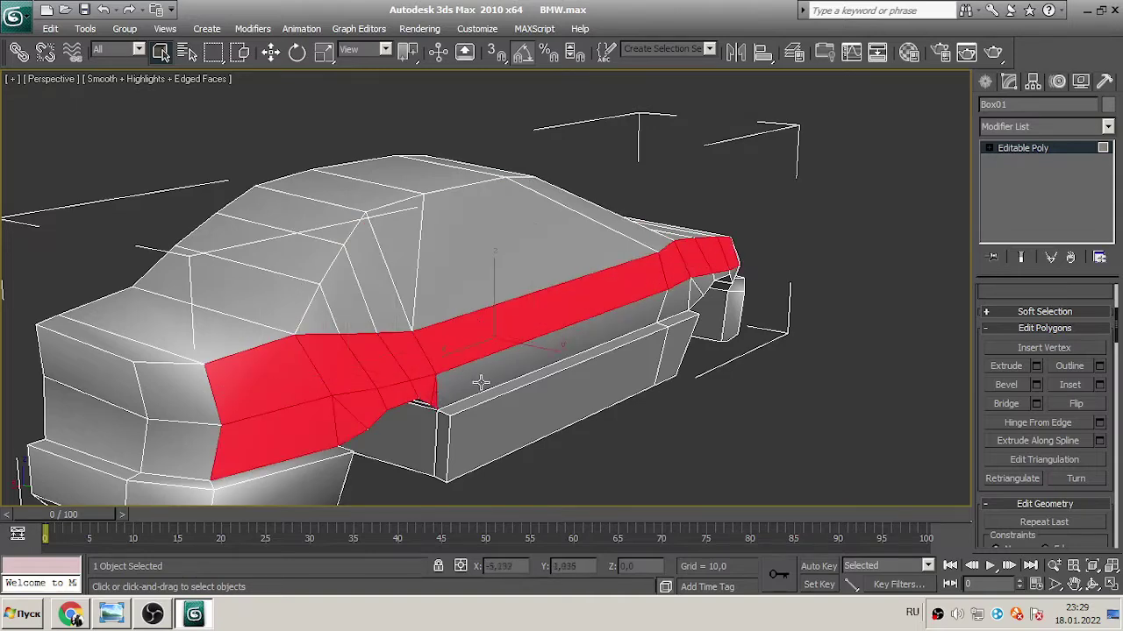
left_click(570, 386, "ctrl")
middle_click_drag(444, 437, 741, 314, "alt")
middle_click_drag(870, 160, 842, 377, "alt")
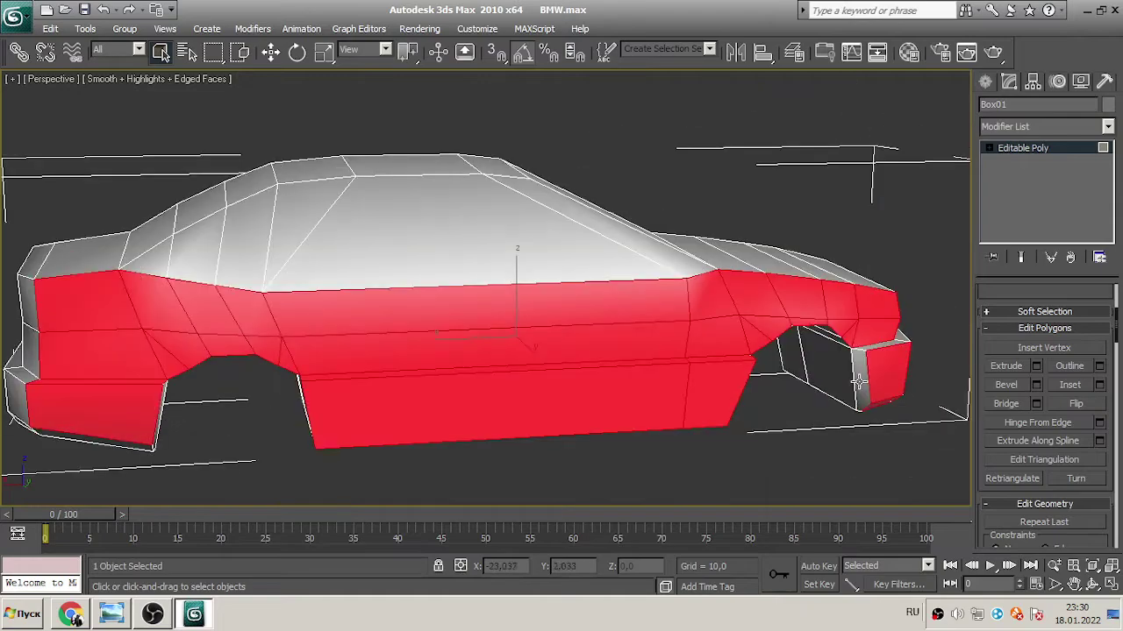
middle_click_drag(896, 175, 792, 298, "alt")
middle_click_drag(903, 210, 864, 254, "alt")
left_click(1035, 366)
left_click(383, 279)
key("r")
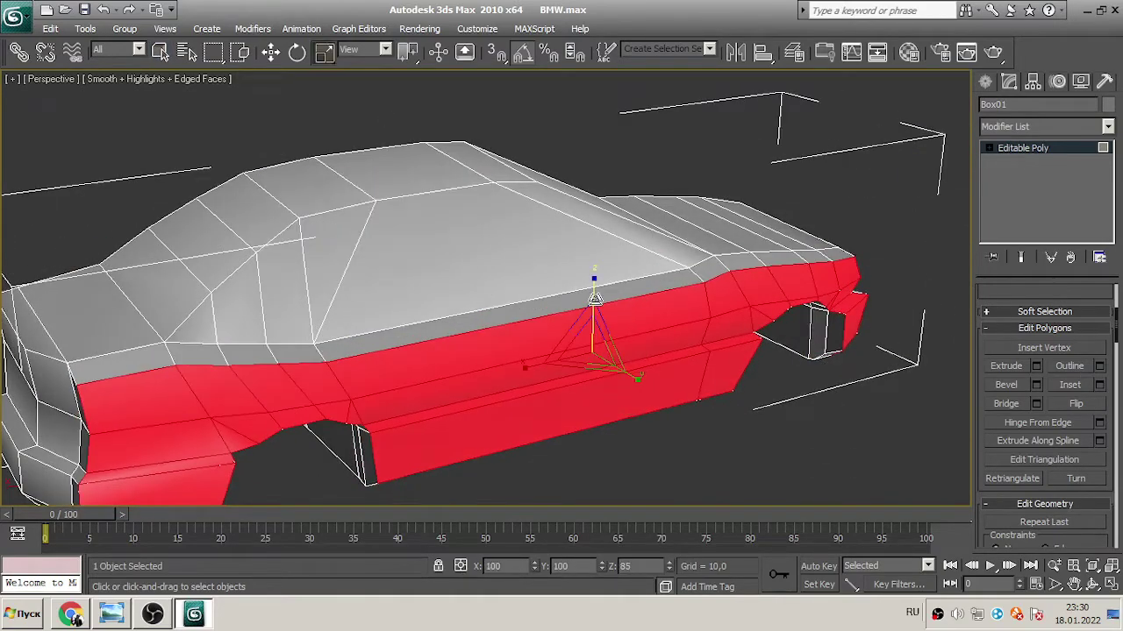
- Select the extruded vertices at the rear corner of the body side and move them along X toward the corner
middle_click_drag(882, 201, 837, 351, "alt")
scroll(815, 245, "up", 5)
key("1")
left_click_drag(443, 326, 461, 351)
key("w")
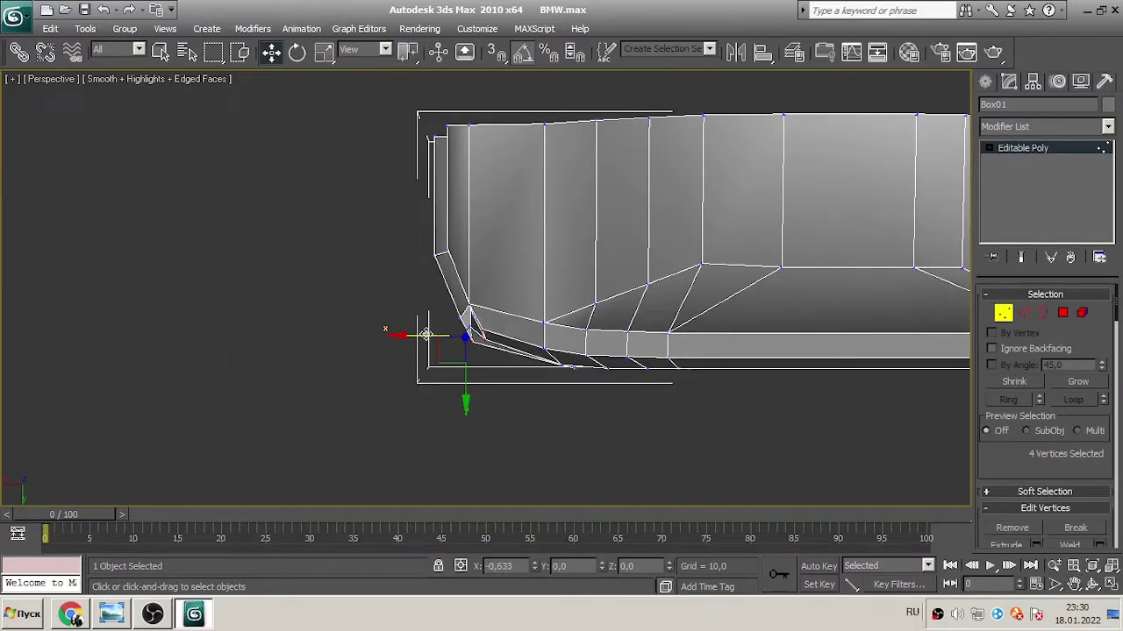
left_click(473, 322, "ctrl")
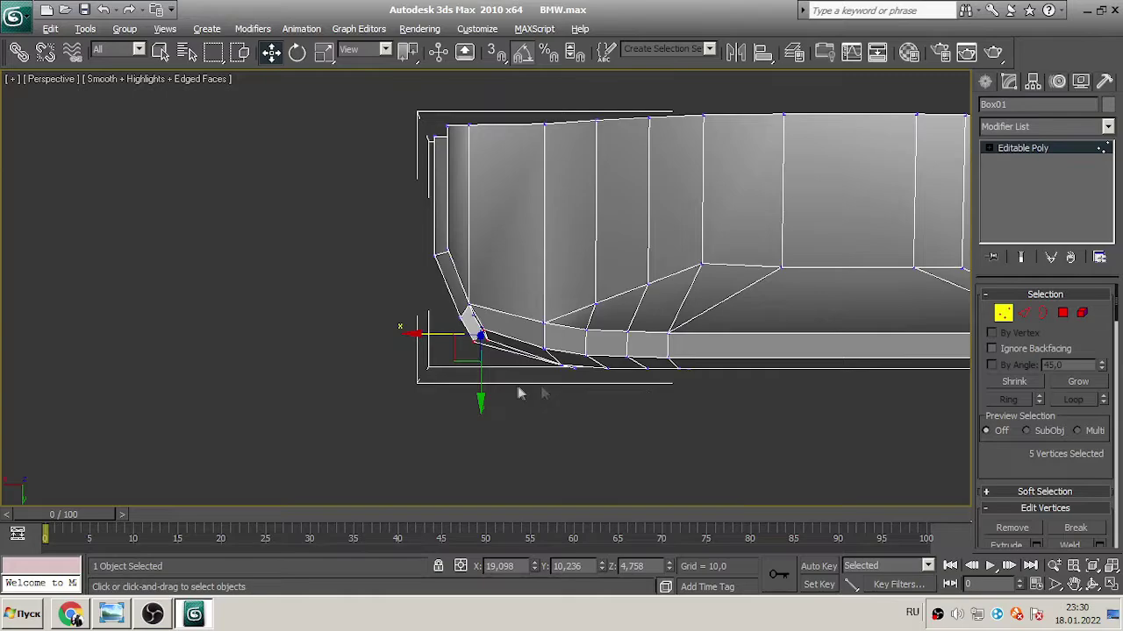
key("u")
- Reposition the vertical edge at the front bumper's wheel-arch corner and adjust its end vertices
middle_click_drag(500, 380, 667, 228, "alt")
key("alt+w")
key("alt+w")
key("2")
key("w")
left_click(536, 298)
scroll(502, 313, "up", 5)
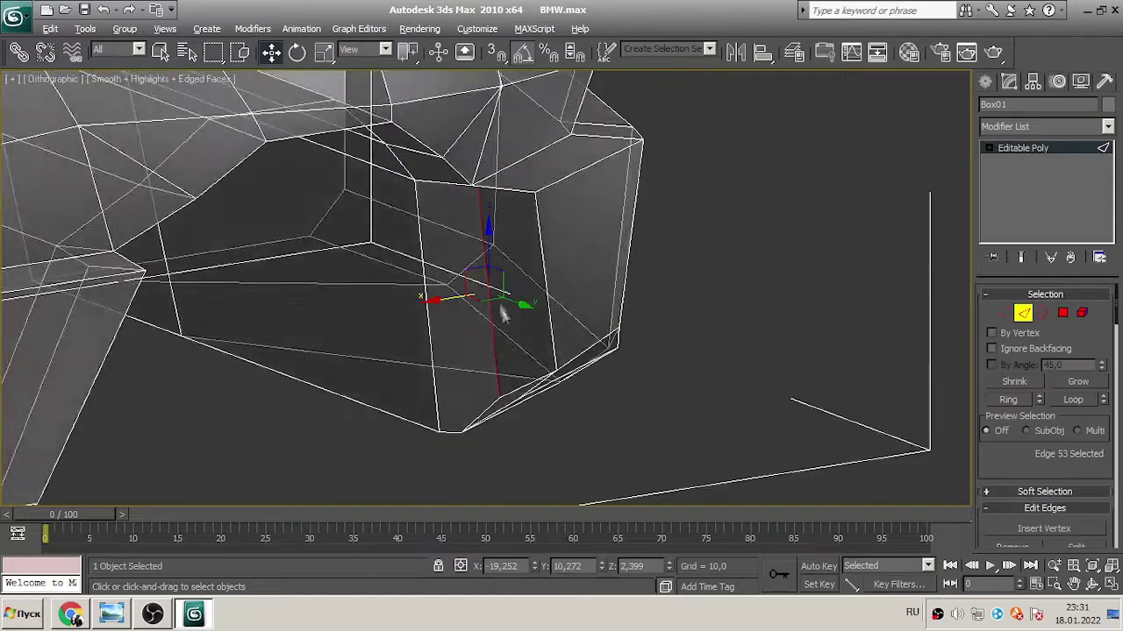
key("1")
left_click(463, 193)
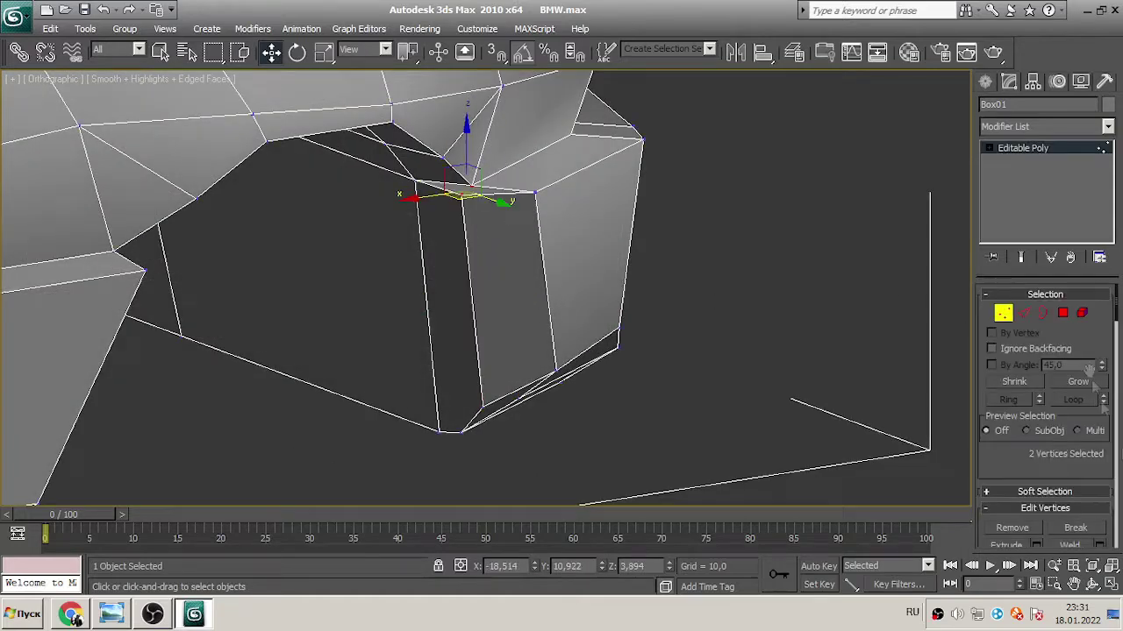
scroll(1095, 373, "down", 3)
middle_click_drag(701, 395, 545, 436, "alt")
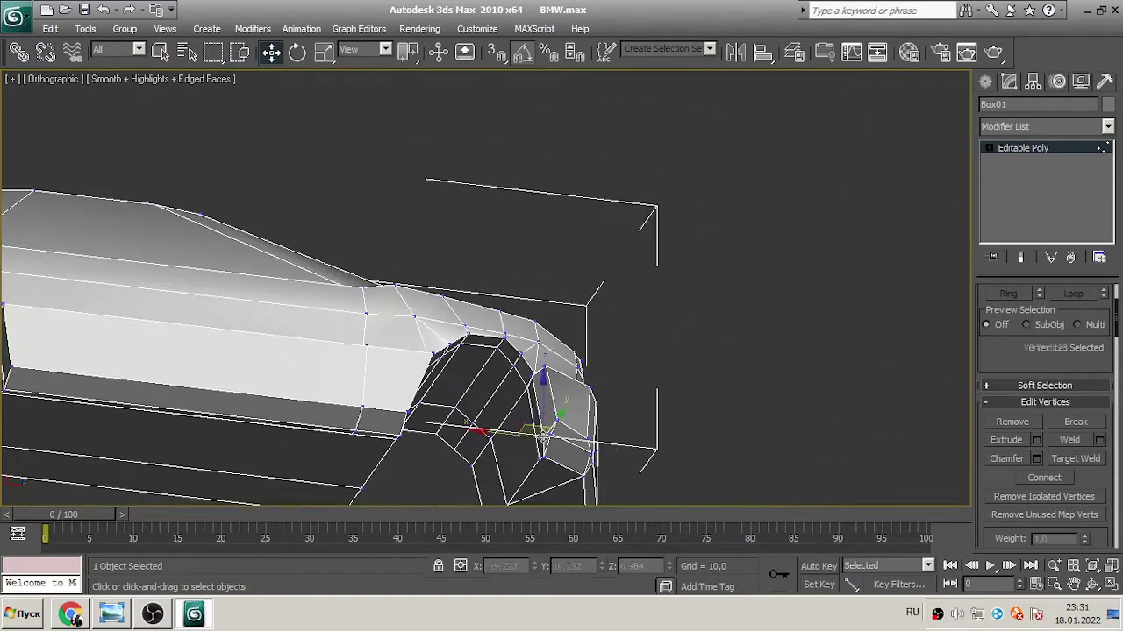
middle_click_drag(368, 205, 158, 245, "alt")
- Shift the vertical edge at the bumper corner along X and Y and adjust the rear-corner vertices along X
key("2")
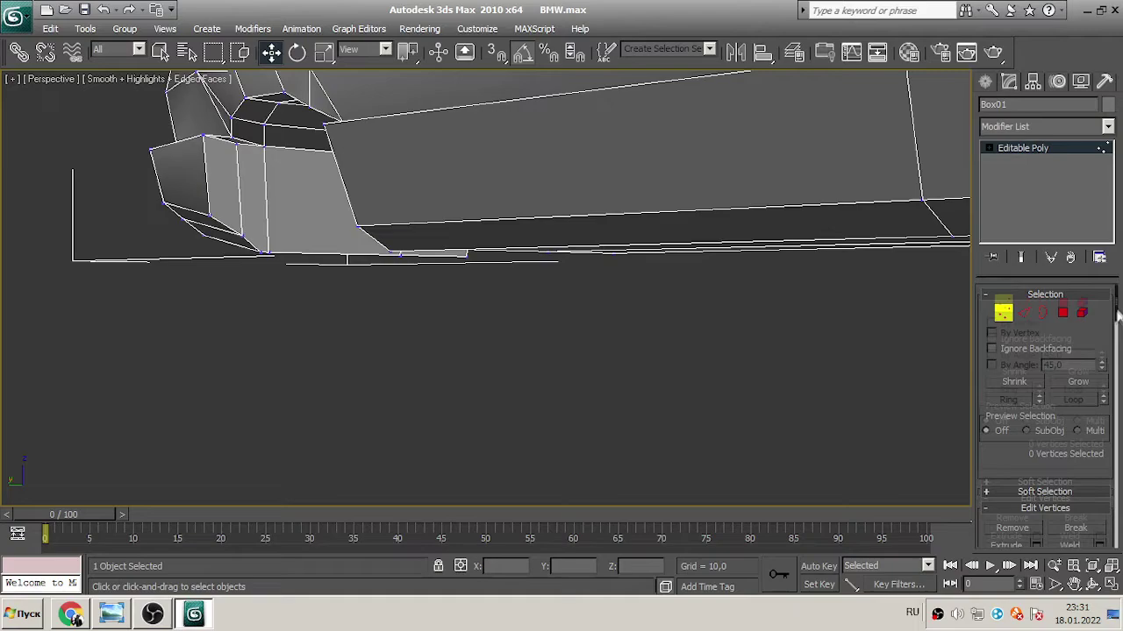
key("z")
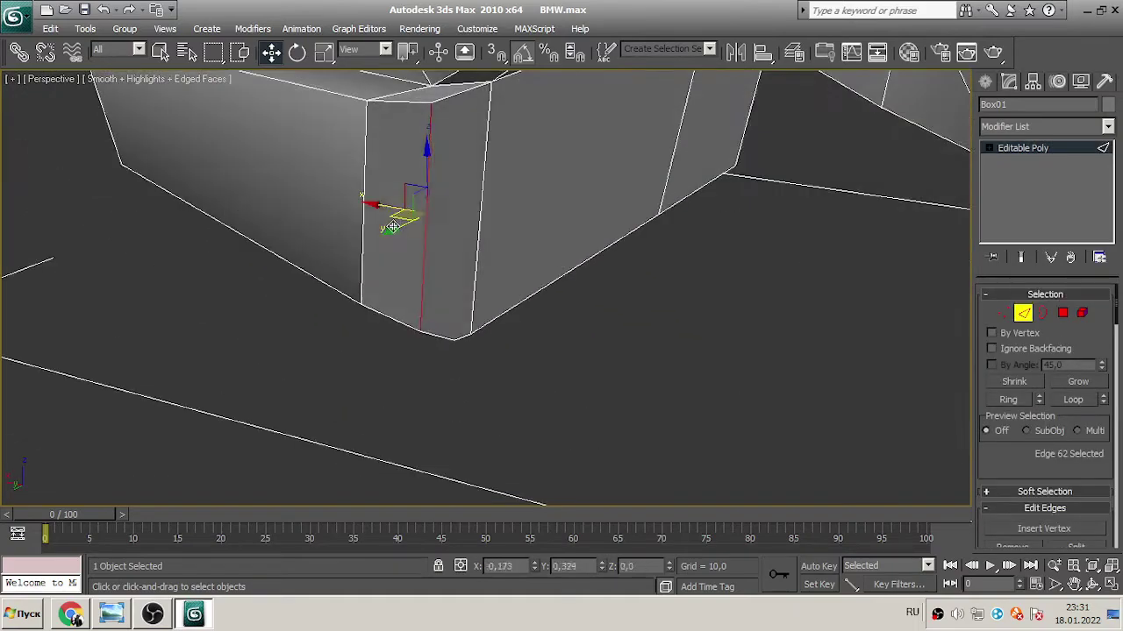
scroll(1109, 312, "down", 3)
middle_click_drag(877, 400, 186, 389, "alt")
scroll(491, 351, "down", 5)
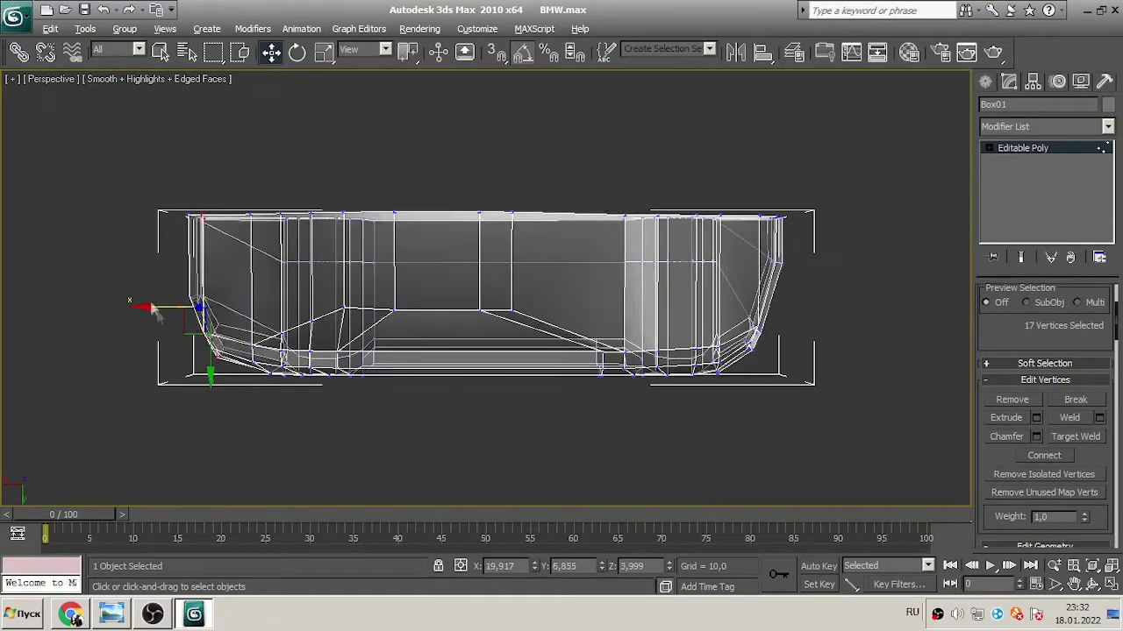
left_click(507, 224)
left_click_drag(456, 281, 570, 220)
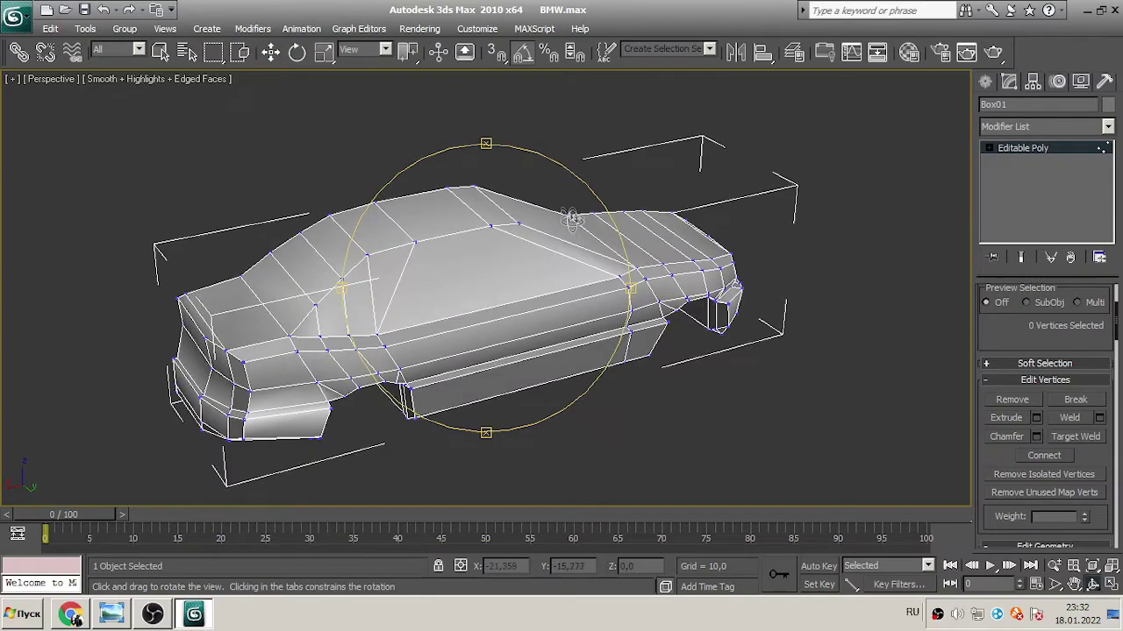
left_click(1088, 126)
left_click(1018, 220)
key("ctrl+z")
- Check the smooth shading of the body side using the viewport's visual style options
key("2")
left_click(156, 80)
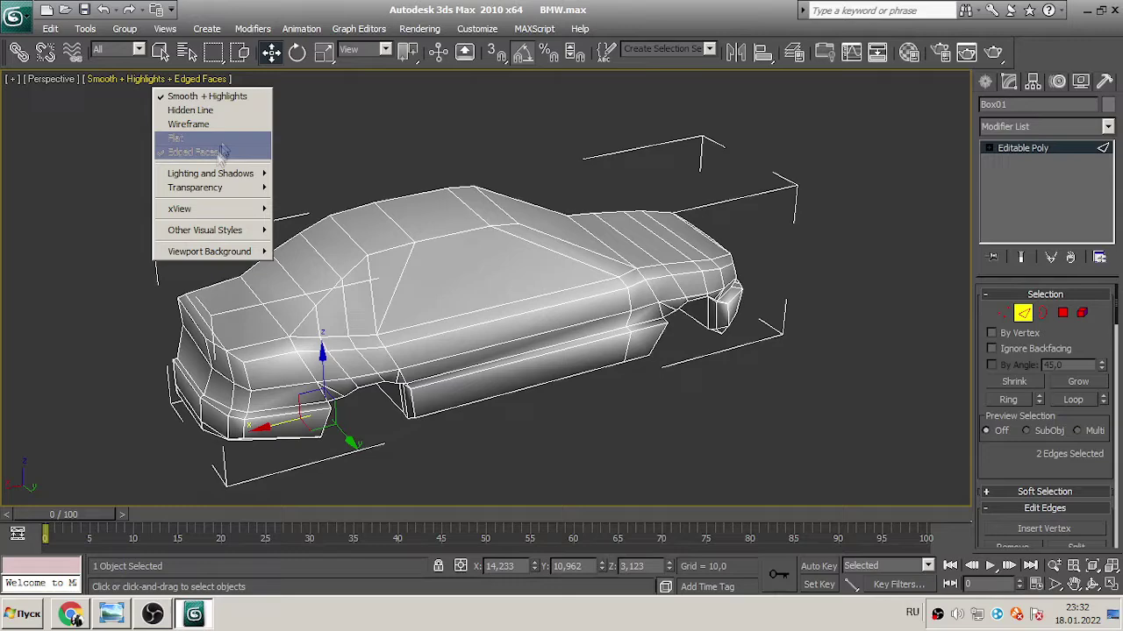
middle_click_drag(221, 149, 596, 289, "alt")
left_click(156, 80)
key("Escape")
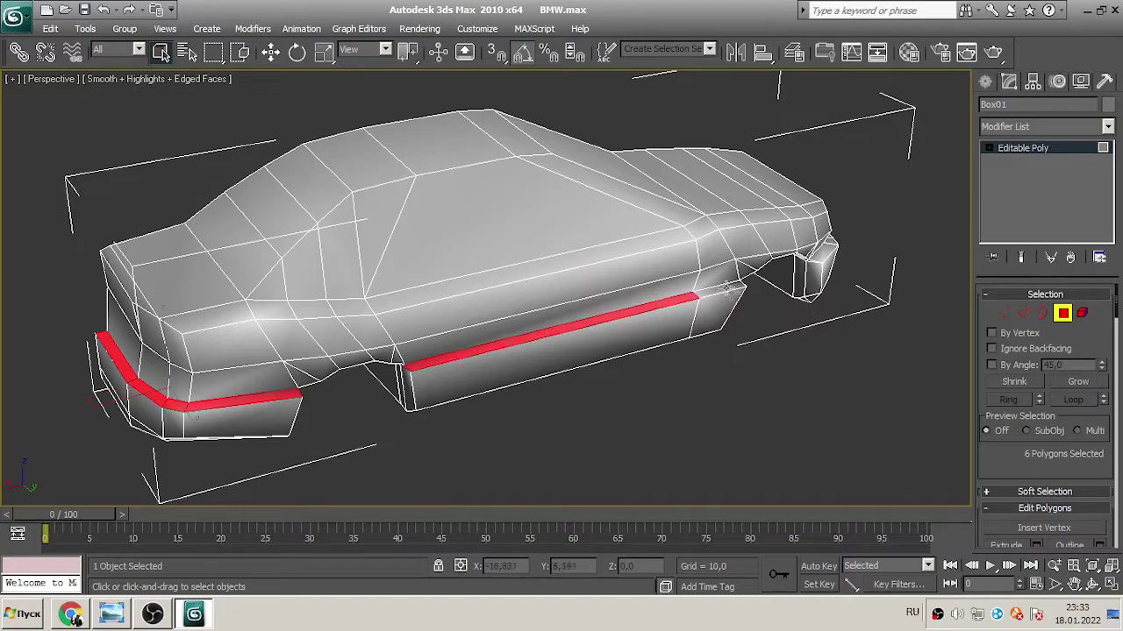
- Select the narrow ledge polygons along the tops of the front bumper, side sill and rear bumper for editing
middle_click_drag(855, 255, 832, 443, "alt")
scroll(1120, 311, "down", 5)
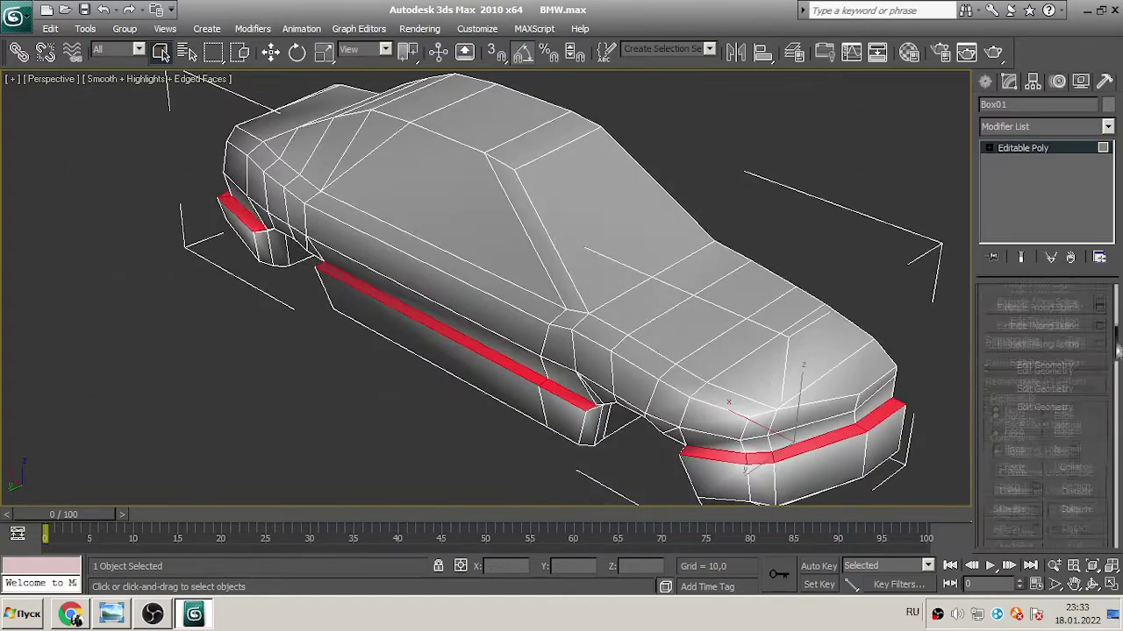
left_click(1099, 352)
key("Return")
middle_click_drag(707, 190, 842, 140, "alt")
left_click(791, 275)
- Hide the edged faces and complete the body with a Symmetry modifier mirrored on the Y axis
left_click(186, 79)
left_click(224, 151)
middle_click_drag(872, 226, 597, 228, "alt")
left_click(578, 228)
left_click(1108, 126)
left_click(1056, 268)
left_click(906, 156)
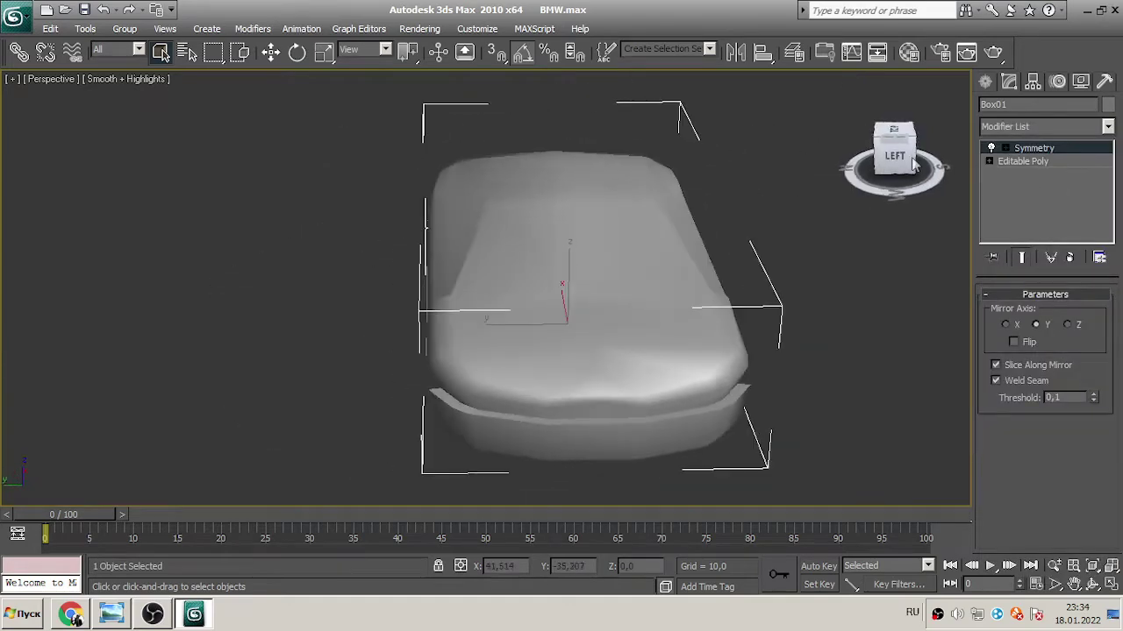
key("ctrl+z")
- Show the edged faces again and reselect the mirrored car body
left_click(210, 164)
key("F4")
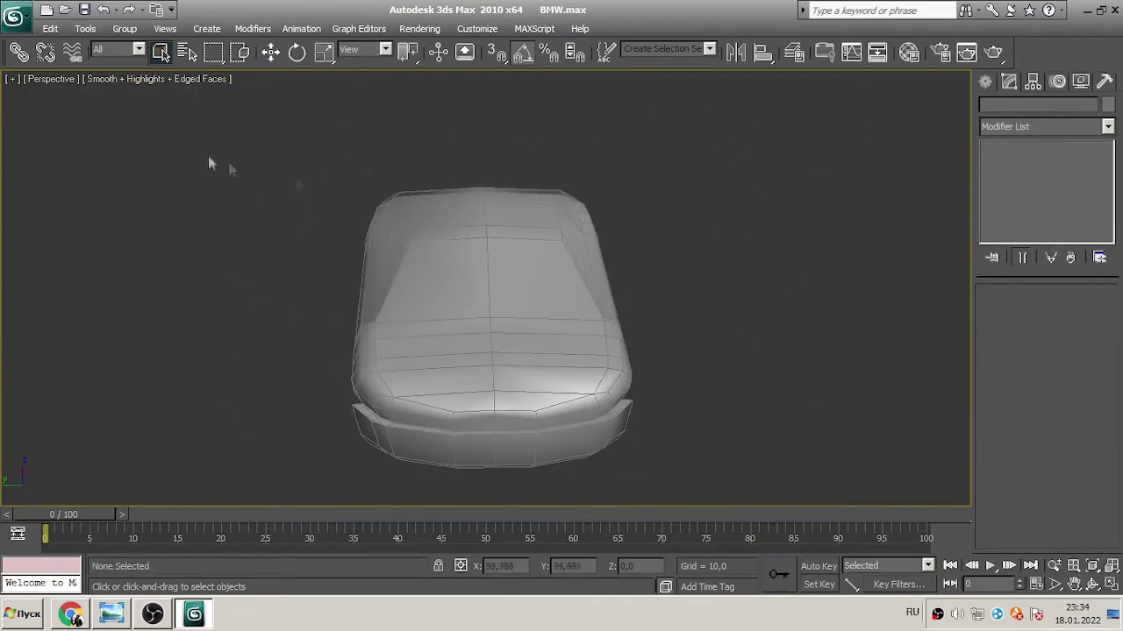
left_click_drag(424, 278, 624, 251)
key("w")
left_click(483, 290)
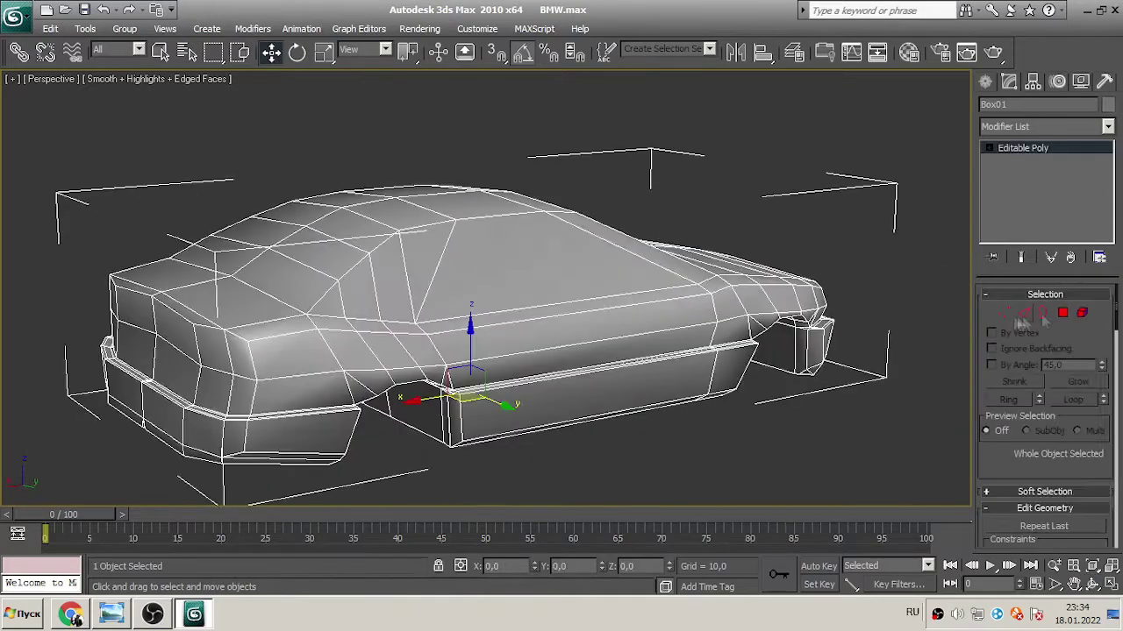
- Examine the cabin's proportions from the rear in perspective and orthographic views
left_click(904, 158)
key("4")
left_click(860, 164)
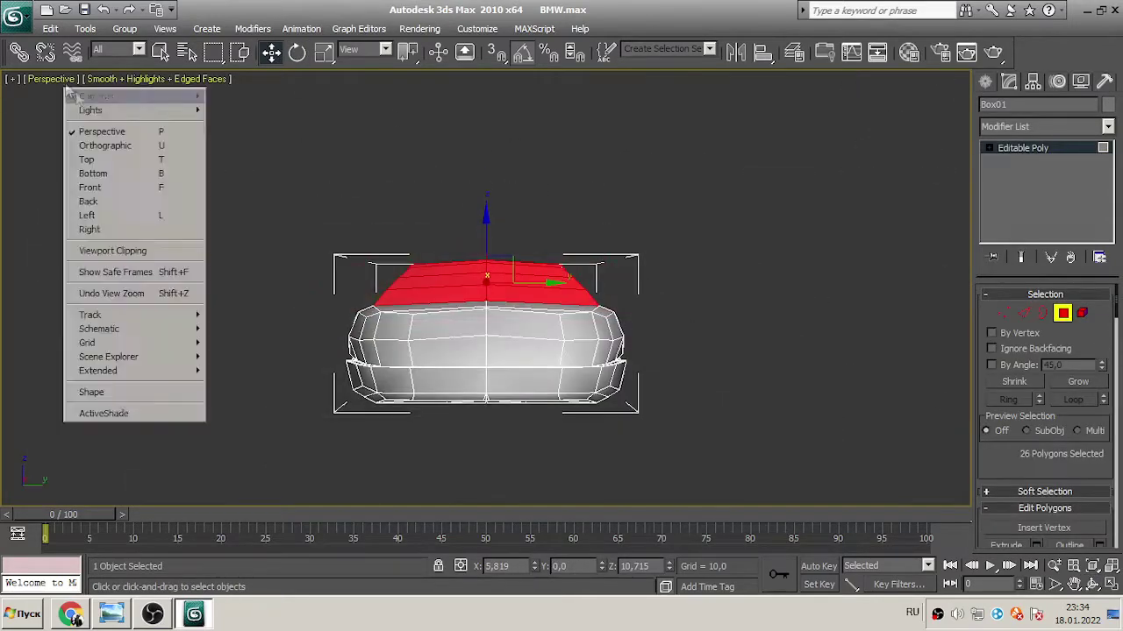
left_click(680, 234)
scroll(679, 234, "down", 2)
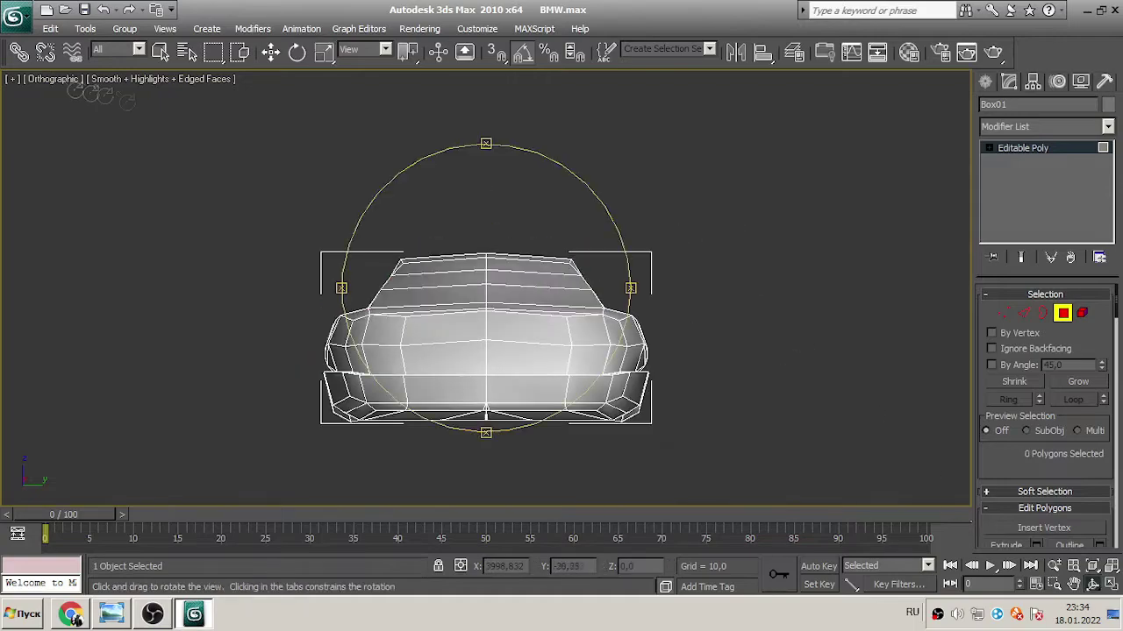
key("p")
left_click_drag(266, 164, 369, 228)
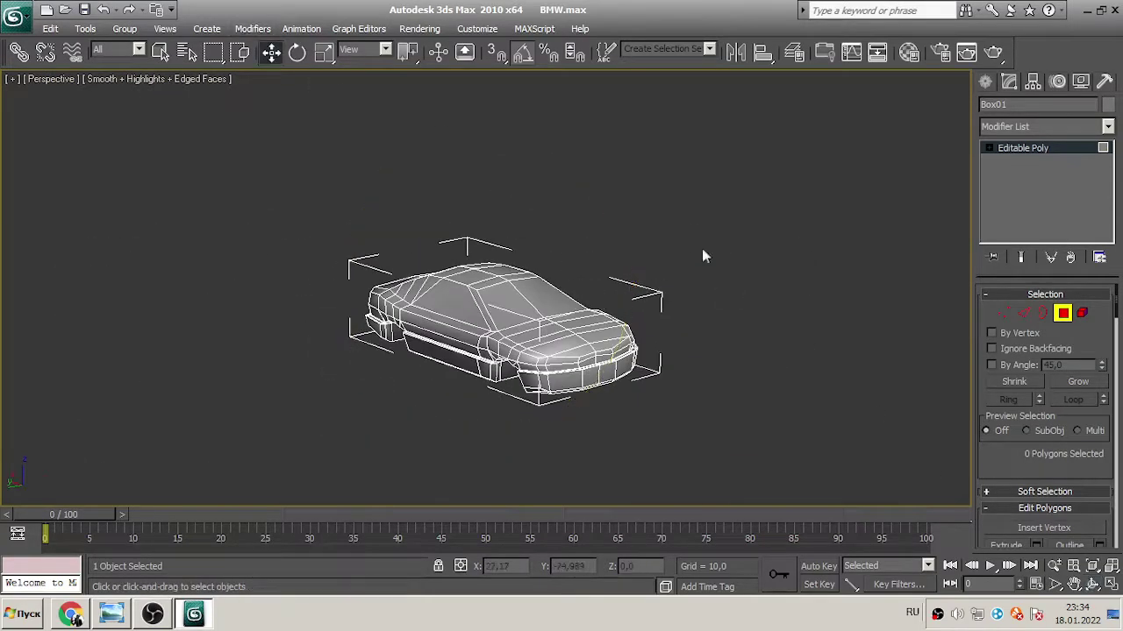
- Hide the edged faces, apply TurboSmooth with 4 iterations to the body, and display the edged faces again
scroll(445, 150, "up", 5)
left_click(176, 79)
left_click(187, 167)
left_click(1107, 126)
left_click(1076, 393)
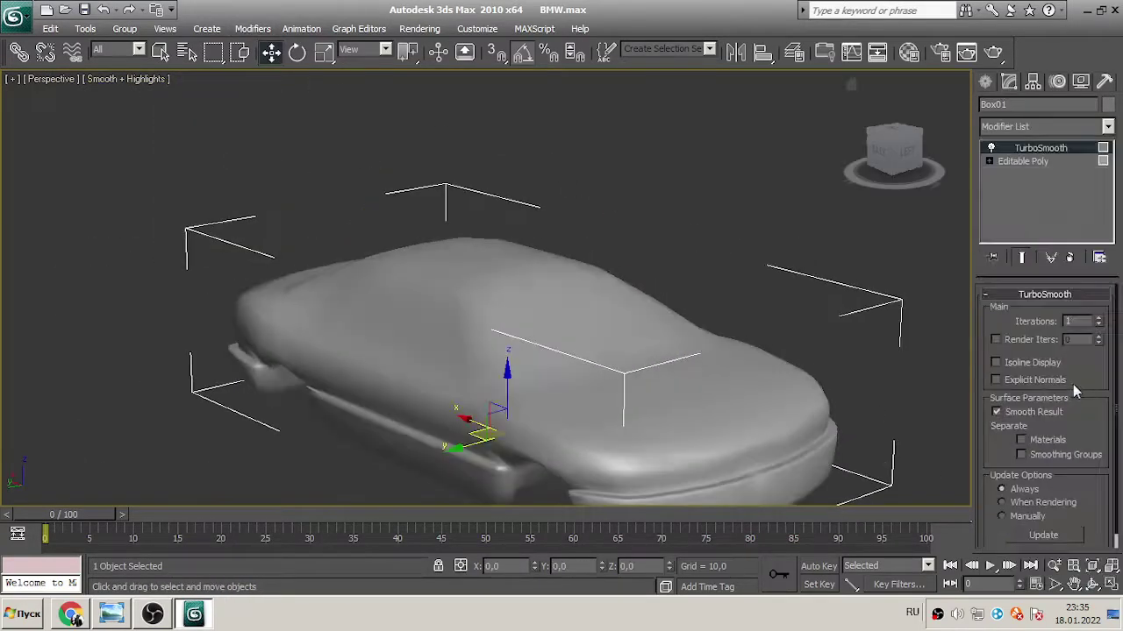
left_click(149, 79)
left_click(194, 161)
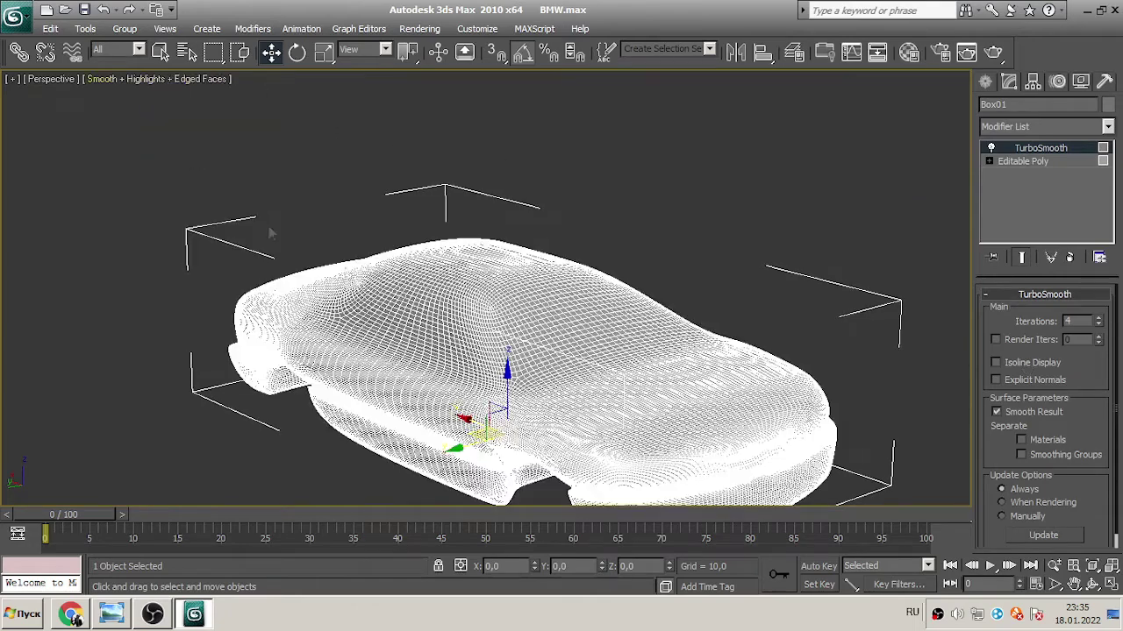
- Hide the edged faces and reselect the car body while inspecting its smoothed underside
left_click(149, 79)
left_click(180, 147)
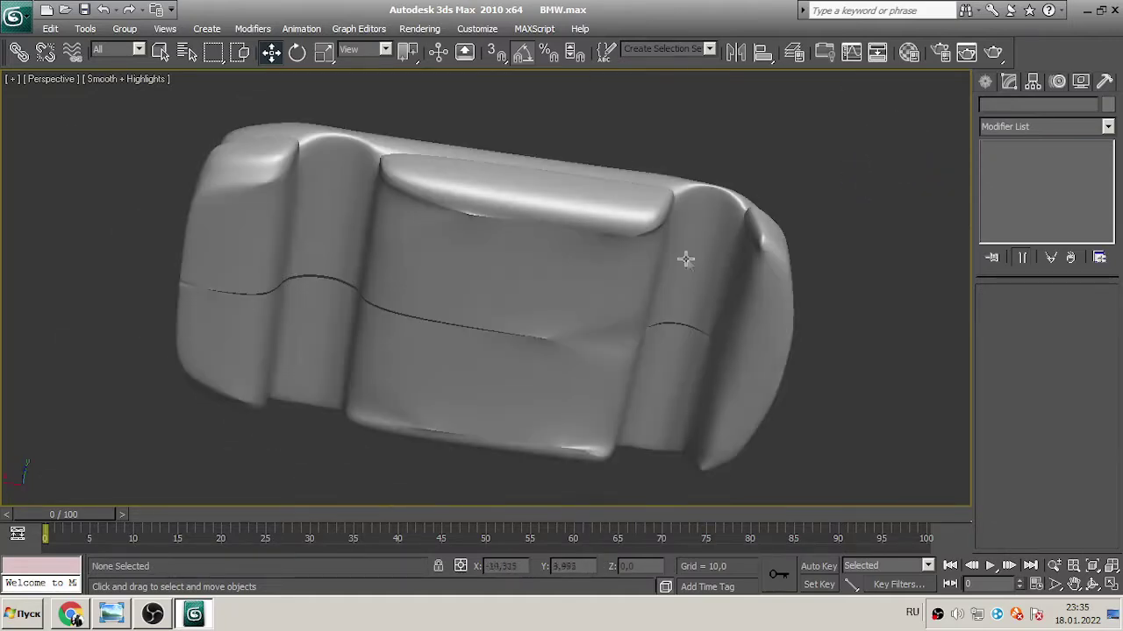
left_click(681, 252)
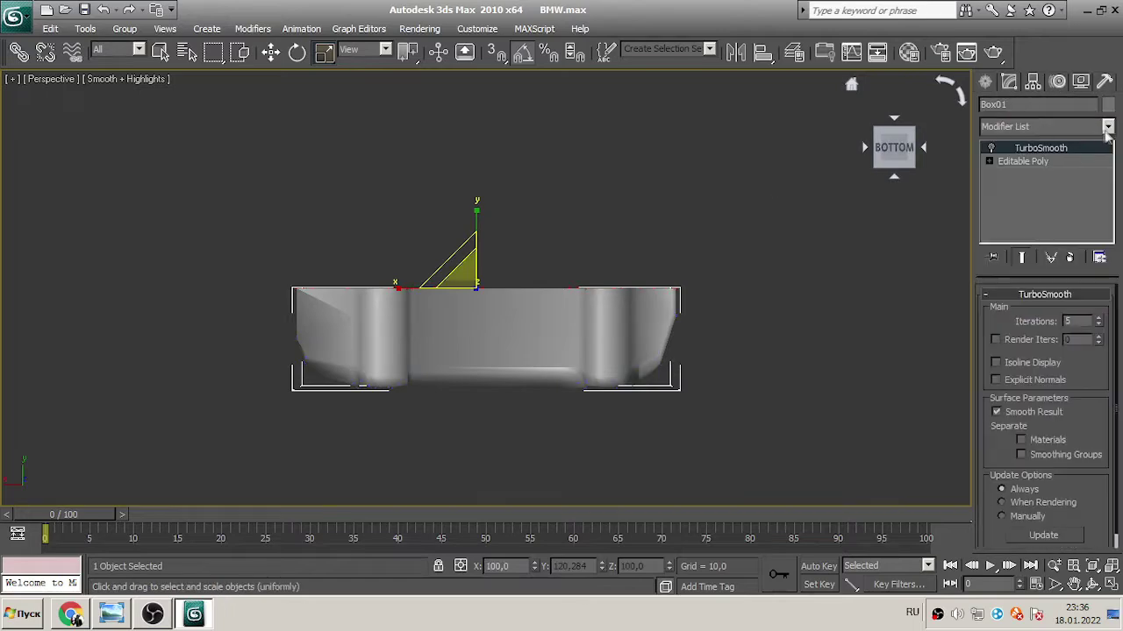
- Apply a Symmetry modifier to the smoothed body, mirrored on the Y axis with Flip enabled
left_click(1107, 127)
left_click(1048, 377)
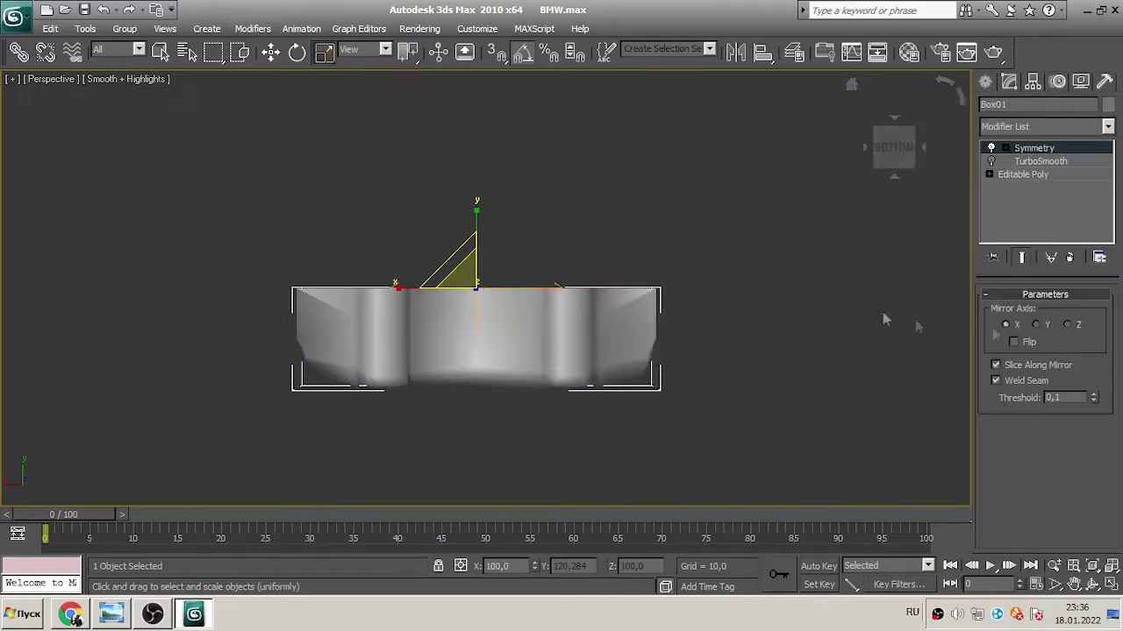
left_click(1036, 325)
left_click(1014, 342)
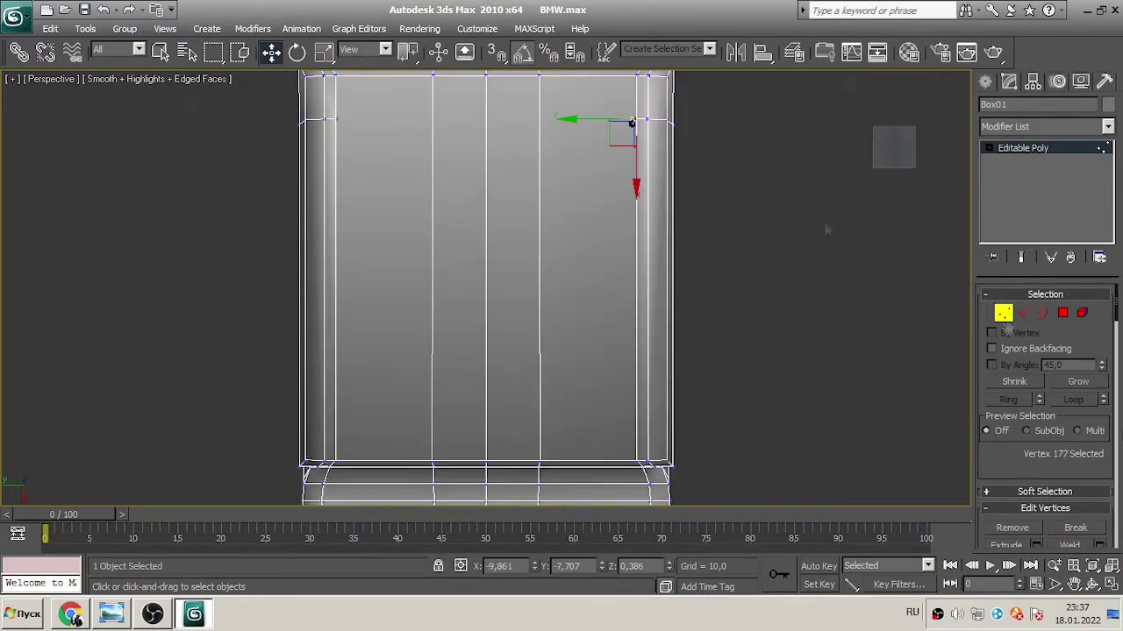
- Extend the sill edge across the open underside to form the floor, and join its free vertices to the opposite sill
left_click_drag(1114, 314, 1119, 373)
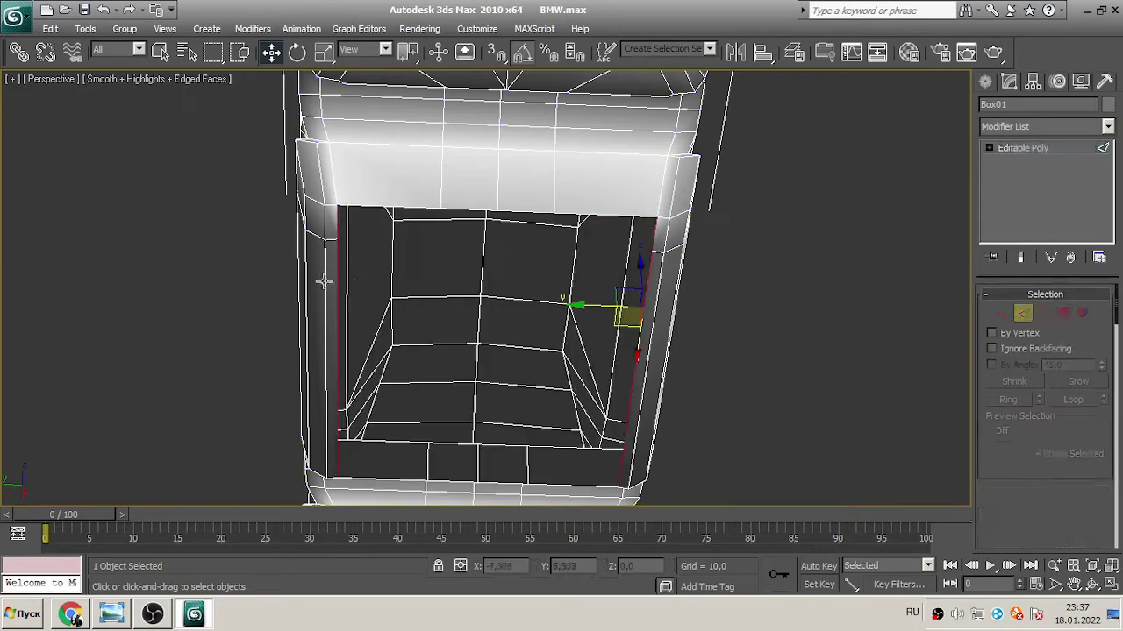
left_click_drag(317, 298, 544, 303)
right_click(620, 232)
left_click(597, 205)
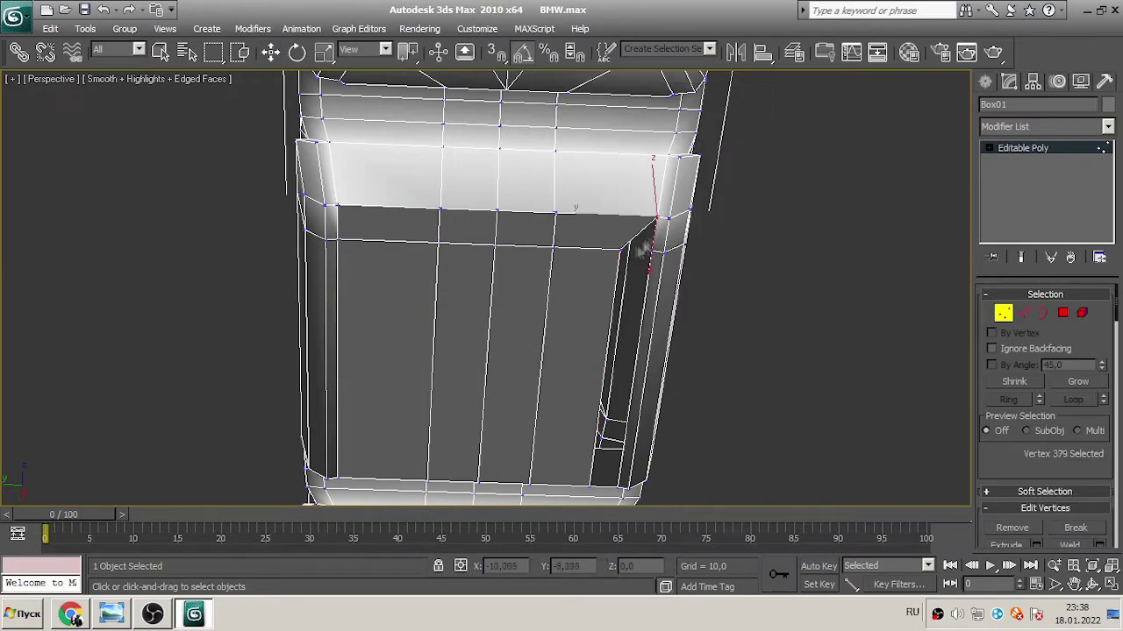
right_click(551, 232)
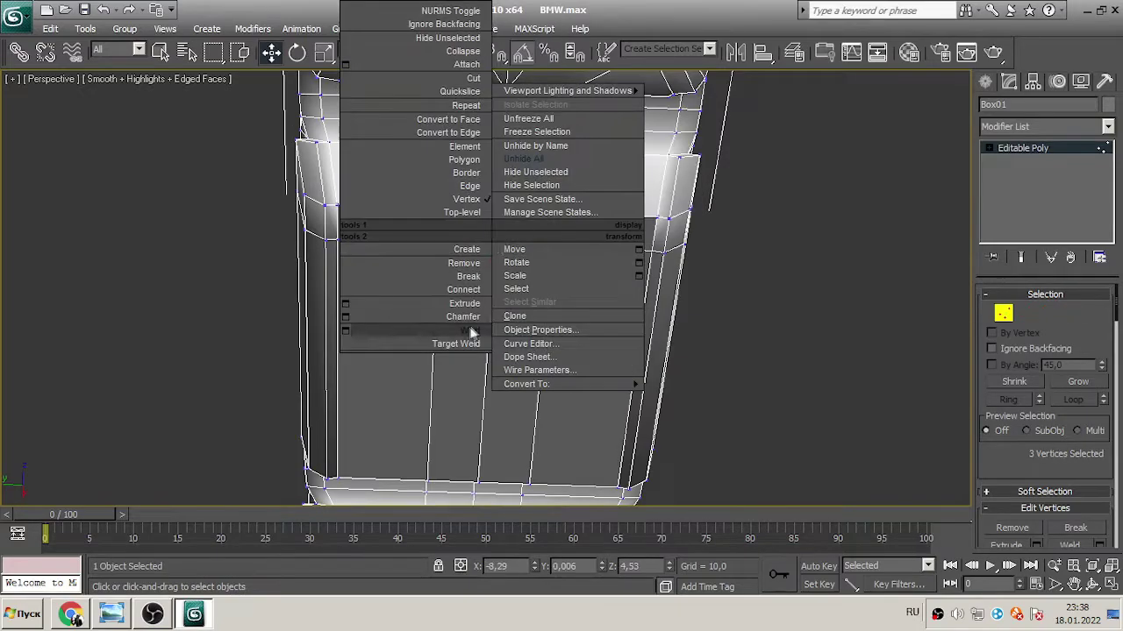
left_click(454, 246)
left_click(427, 480)
- Select the flat polygons under the front end, apply a modifier to the body, and collapse it back to an editable poly
scroll(436, 479, "up", 5)
middle_click_drag(435, 479, 511, 296, "alt")
scroll(820, 232, "down", 6)
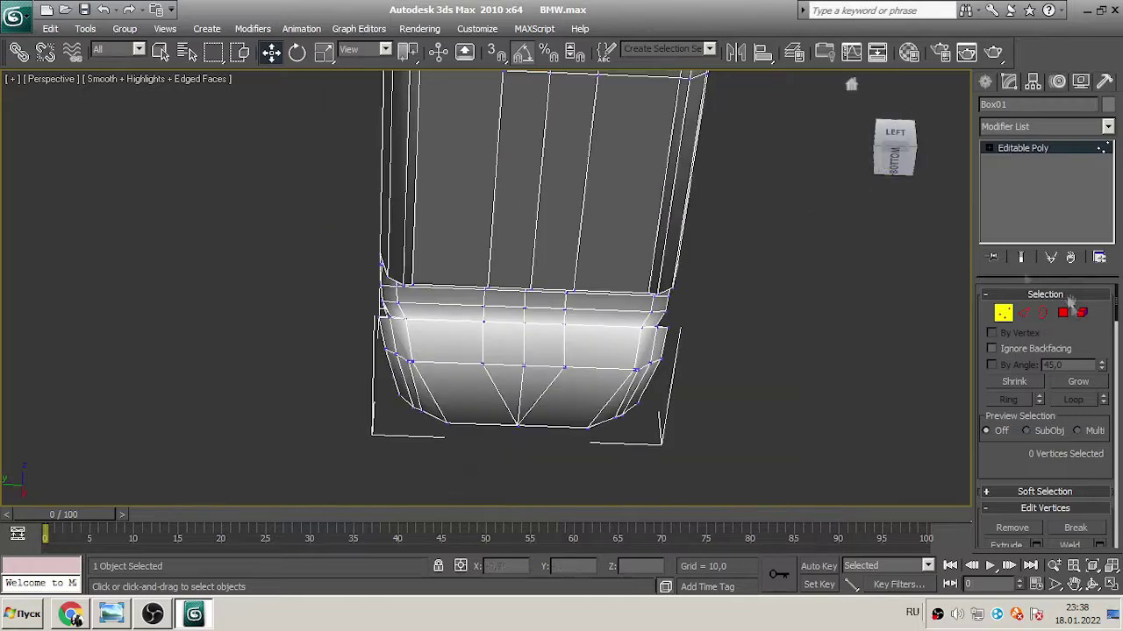
key("4")
left_click(505, 383)
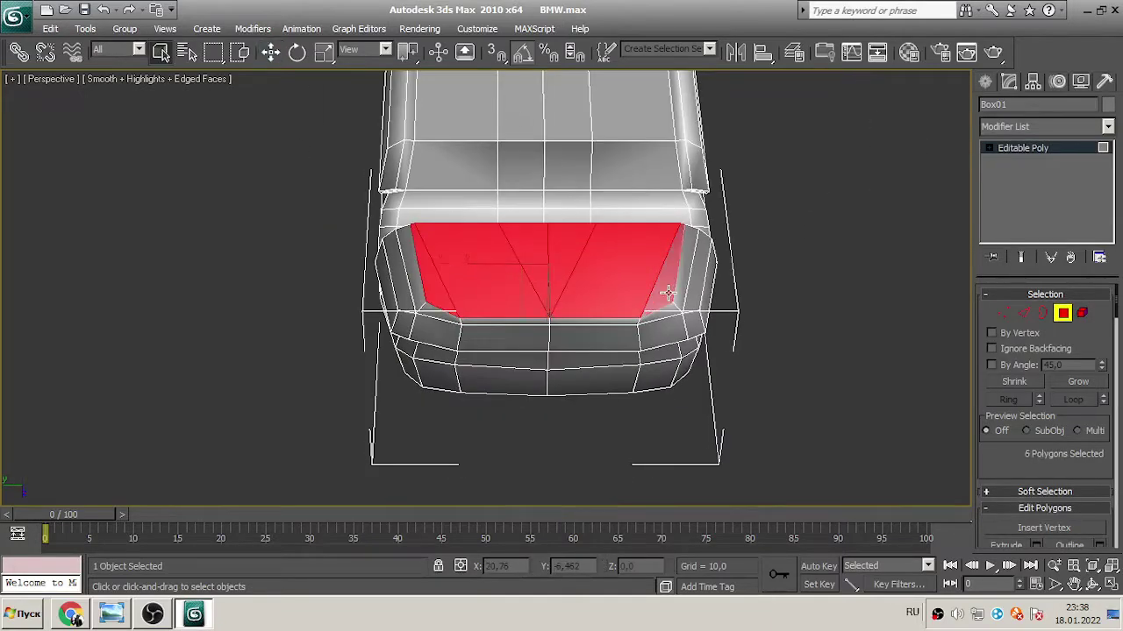
left_click(669, 292, "ctrl")
middle_click_drag(668, 292, 463, 224, "alt")
middle_click_drag(491, 263, 526, 176, "alt")
left_click(1044, 126)
left_click(1042, 396)
right_click(651, 147)
left_click(702, 326)
middle_click_drag(701, 326, 389, 262, "alt")
- Adjust the lower corner vertices of the front bumper on both sides of the car
key("1")
left_click(351, 256)
middle_click_drag(584, 131, 496, 254, "alt")
left_click(496, 254)
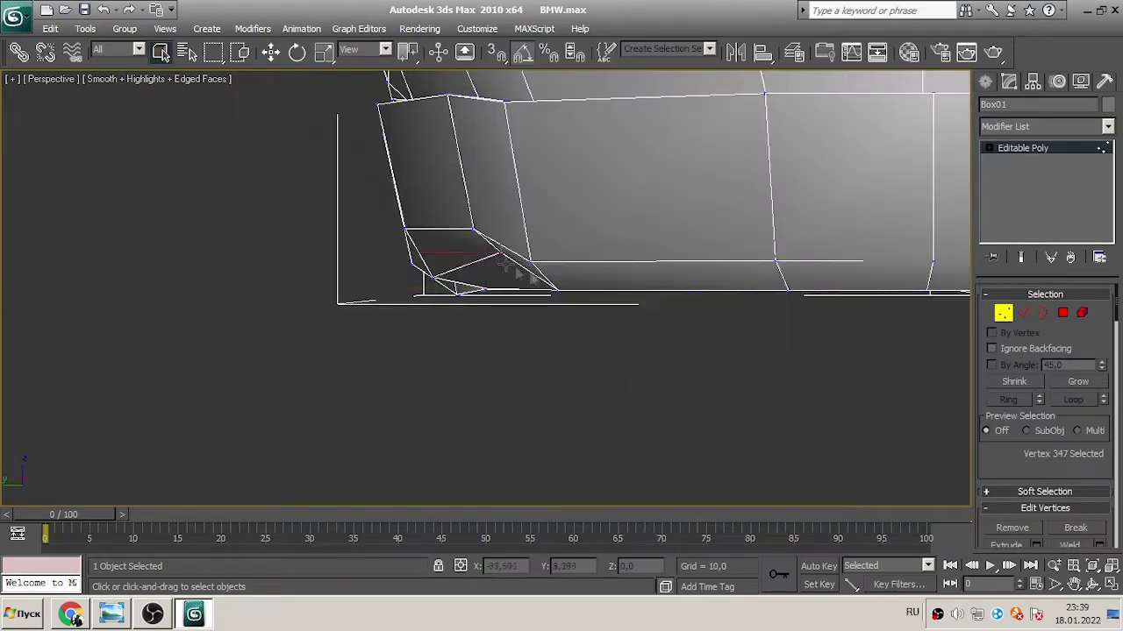
scroll(1052, 530, "down", 3)
left_click(497, 254)
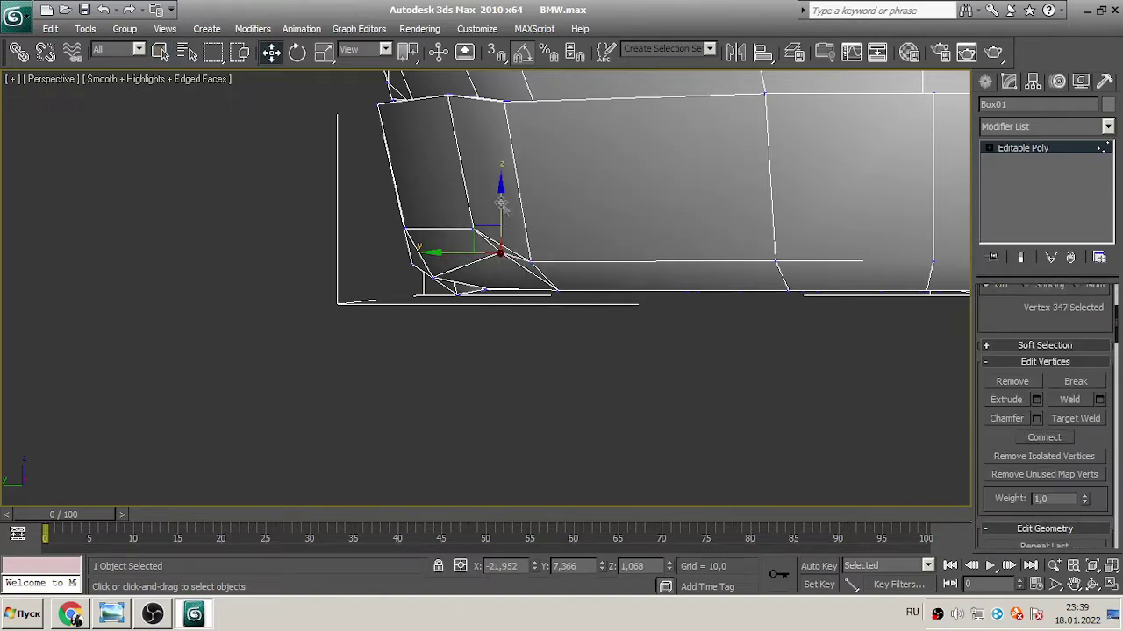
middle_click_drag(880, 371, 551, 258, "alt")
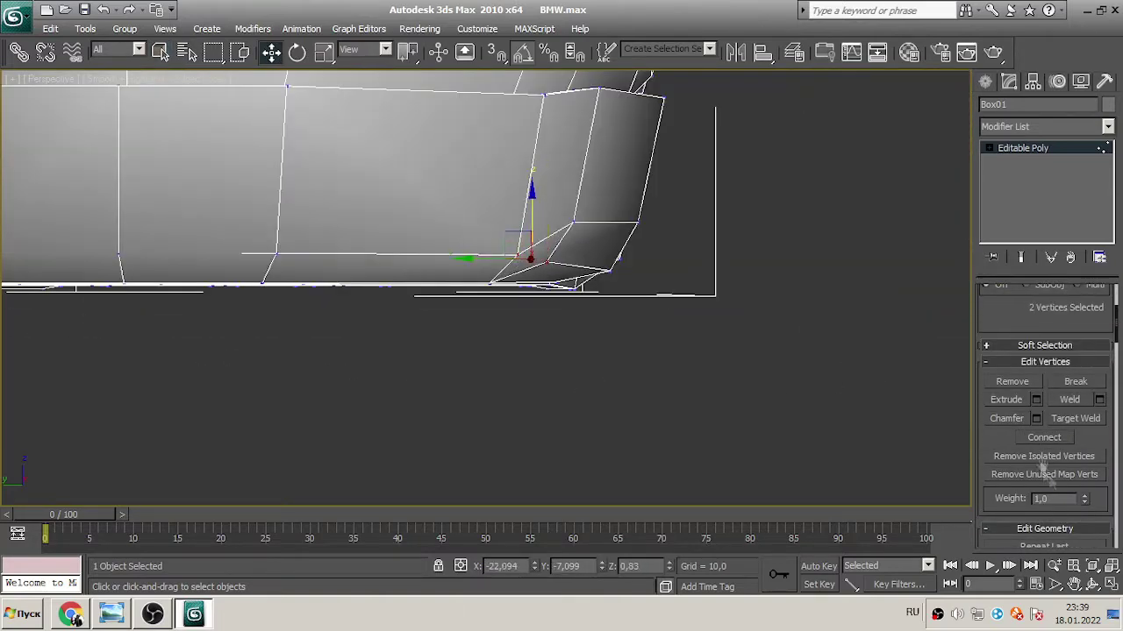
key("ctrl+d")
- Lower the centre vertex on the boot lid's rear edge by about 0.16 along the Z axis
key("z")
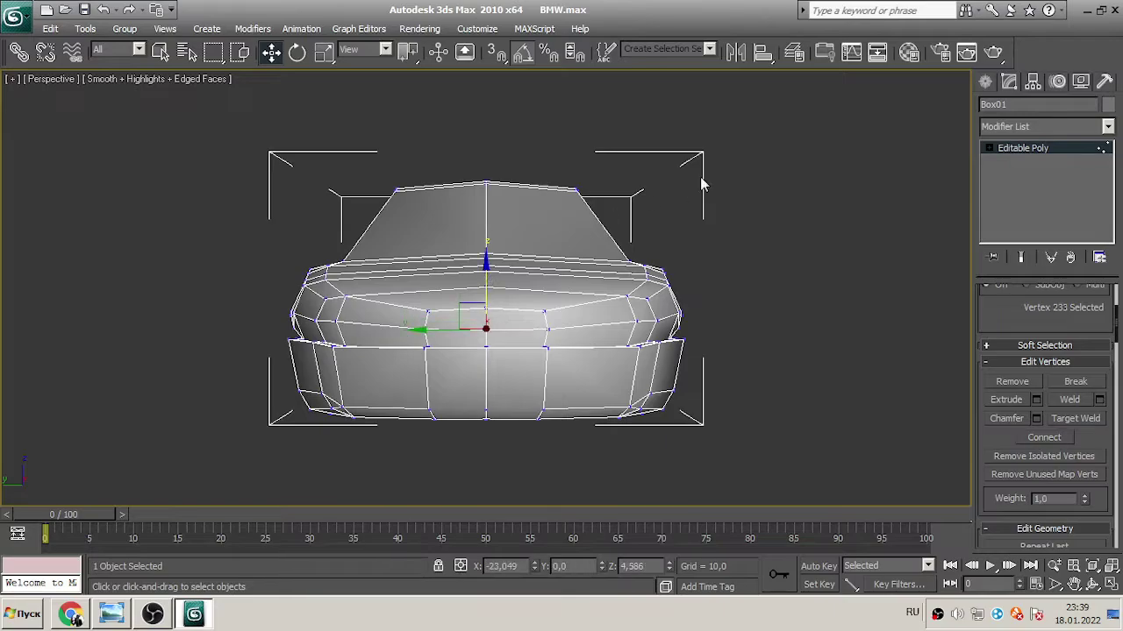
middle_click_drag(744, 219, 449, 364, "alt")
left_click_drag(887, 149, 864, 151)
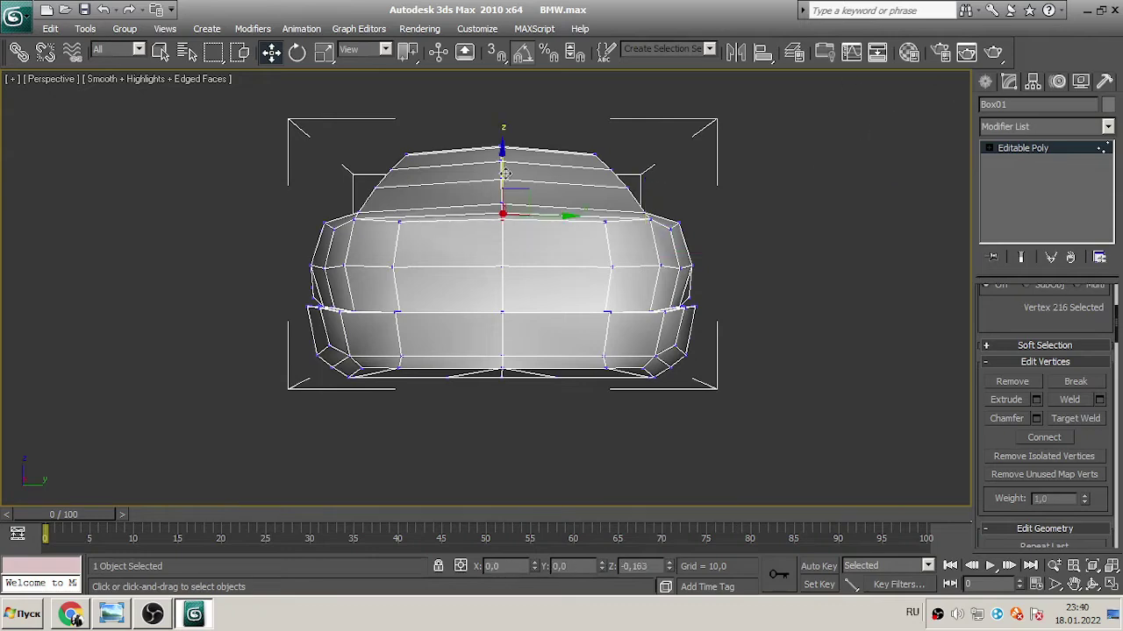
left_click(673, 228)
middle_click_drag(516, 171, 614, 211, "alt")
- Check the BMW_M5_E39 blueprint and connect the front bumper's five vertical edges with one horizontal loop in an orthographic view
left_click(111, 614)
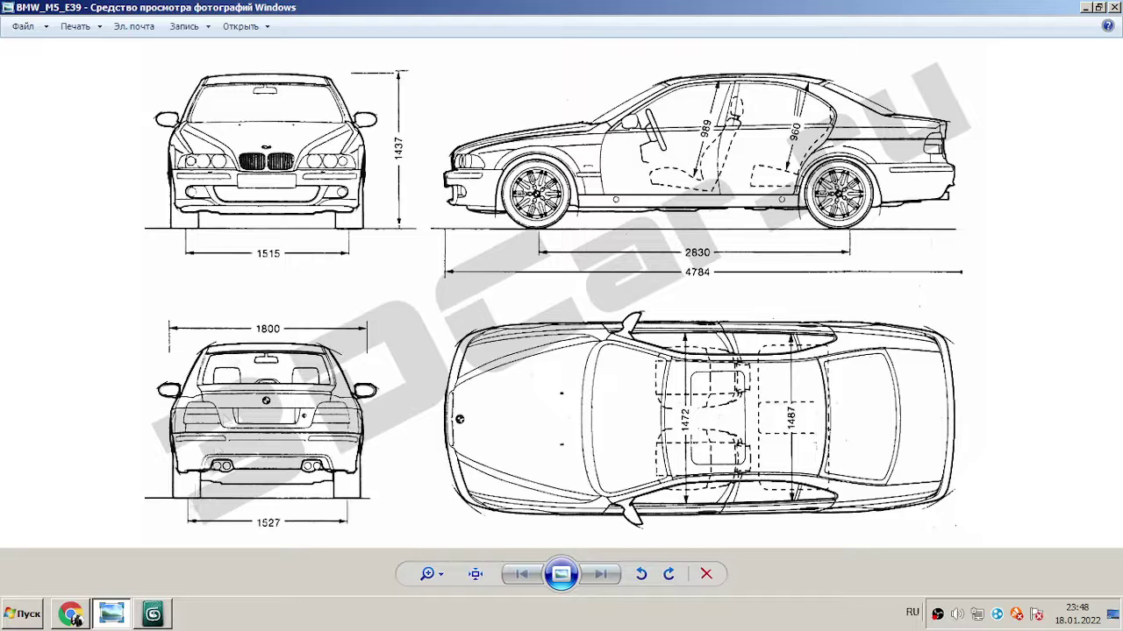
key("alt+Tab")
scroll(491, 263, "down", 3)
scroll(491, 263, "up", 3)
left_click(50, 79)
left_click(79, 135)
left_click(543, 253)
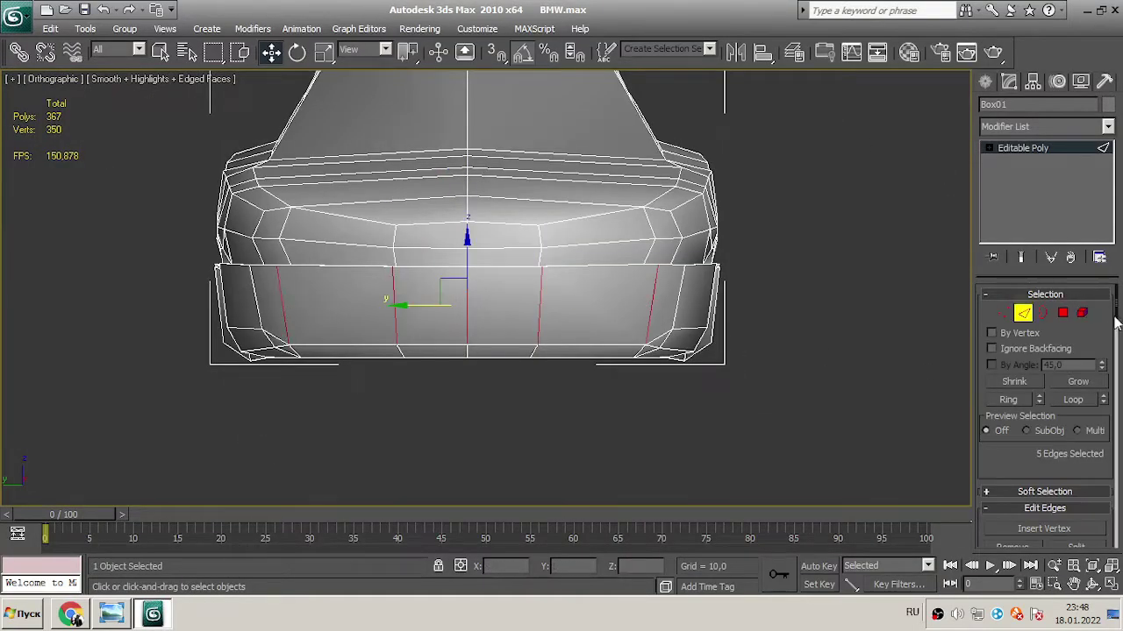
scroll(1112, 315, "down", 5)
left_click(1072, 333)
left_click(374, 290)
- Spread the front bumper's middle and lower vertices outward along Y to outline a trapezoidal air intake
scroll(1043, 395, "up", 5)
left_click(1062, 313)
key("1")
left_click(538, 354)
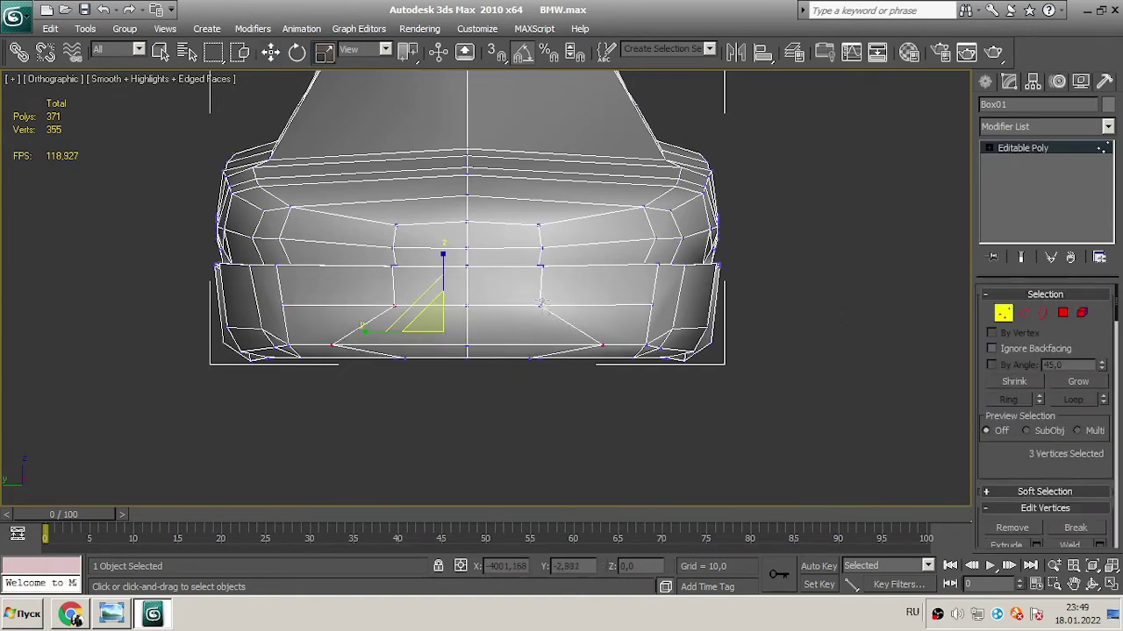
key("4")
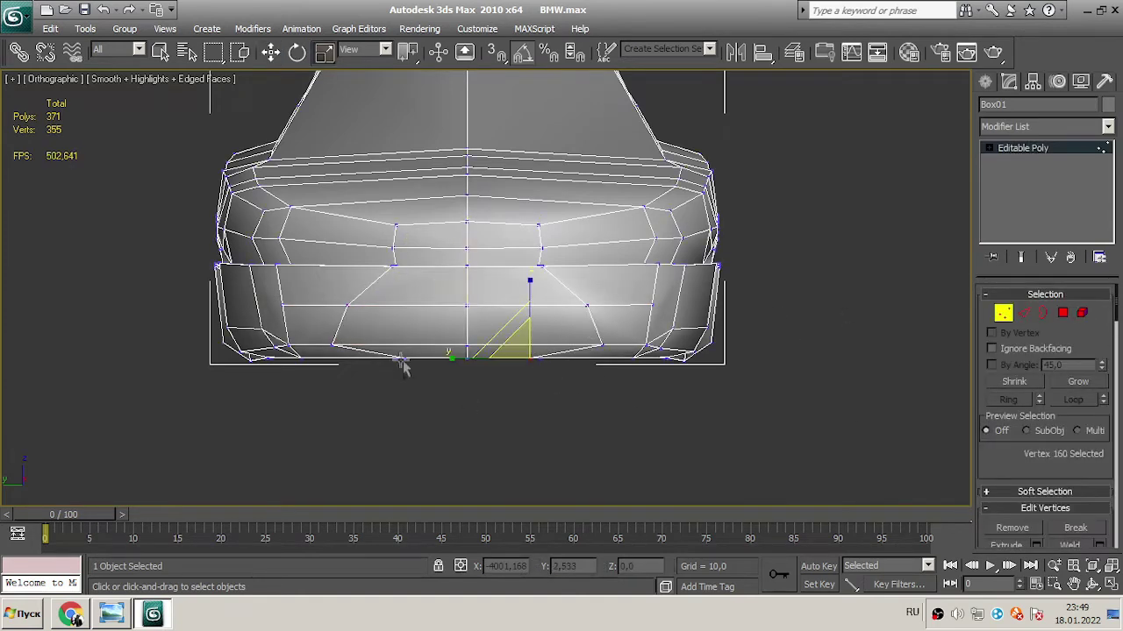
- Extrude the two air intake polygons inward to form a recess in the front bumper, and adjust the recess's bottom polygons
key("4")
key("p")
middle_click_drag(936, 227, 614, 289, "alt")
scroll(632, 280, "up", 4)
scroll(1044, 395, "down", 5)
left_click(1099, 335)
left_click(372, 277)
key("w")
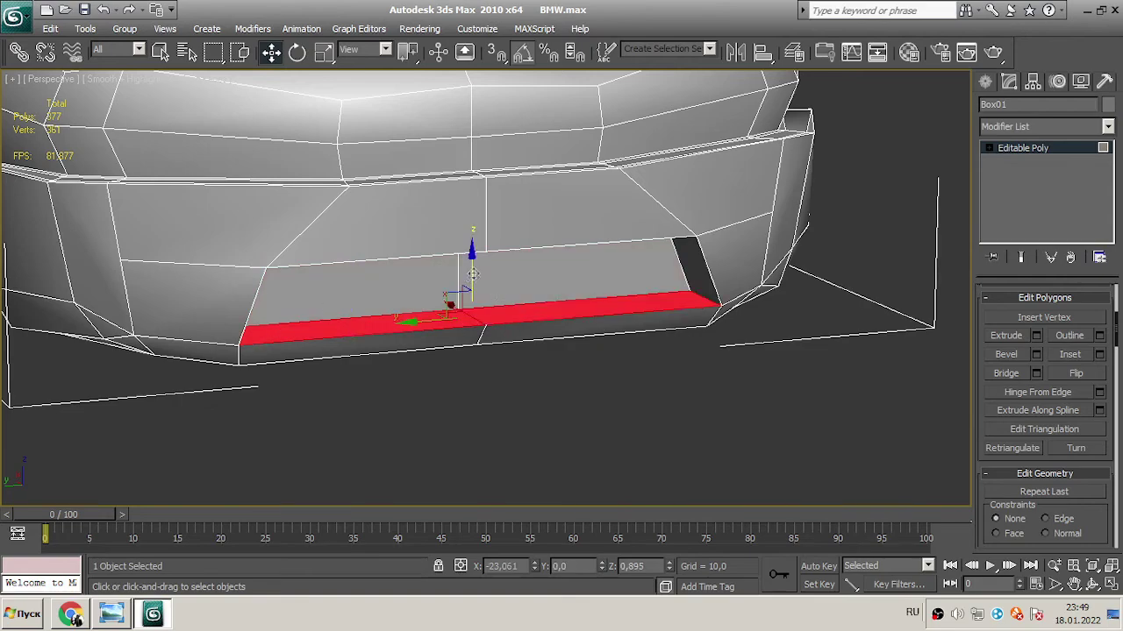
key("4")
- Scale the intake's corner vertices along Y to match the blueprint, slightly widening the upper corners and narrowing the lower ones
key("alt+Tab")
key("alt+Tab")
key("alt+x")
left_click(905, 155)
scroll(523, 260, "up", 6)
scroll(1000, 320, "down", 3)
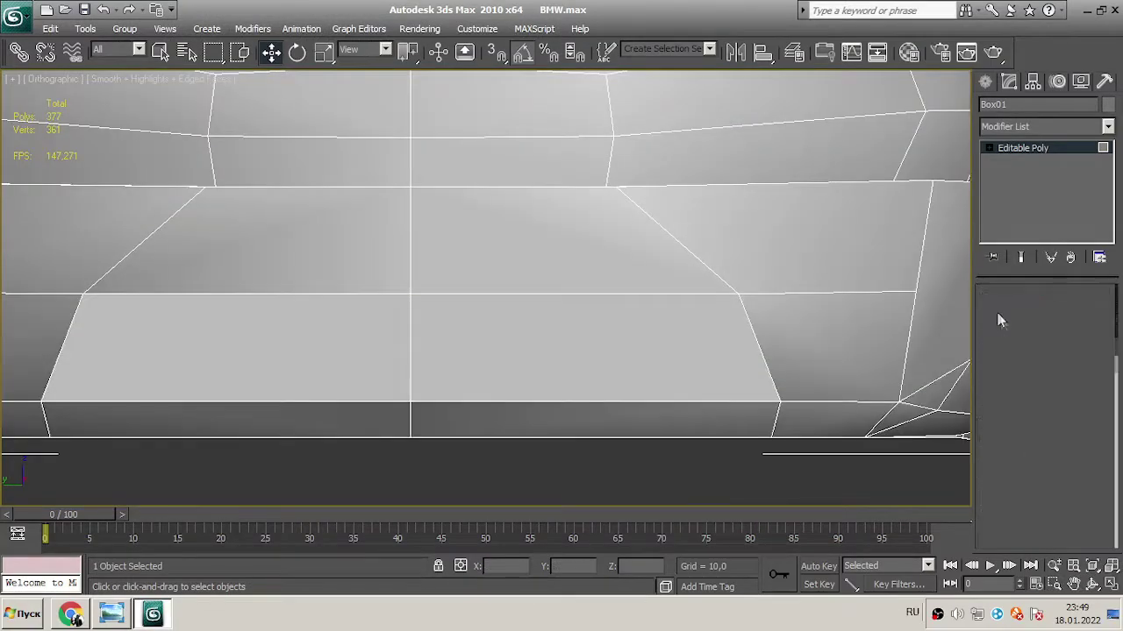
scroll(325, 292, "down", 5)
key("r")
left_click_drag(367, 298, 352, 292)
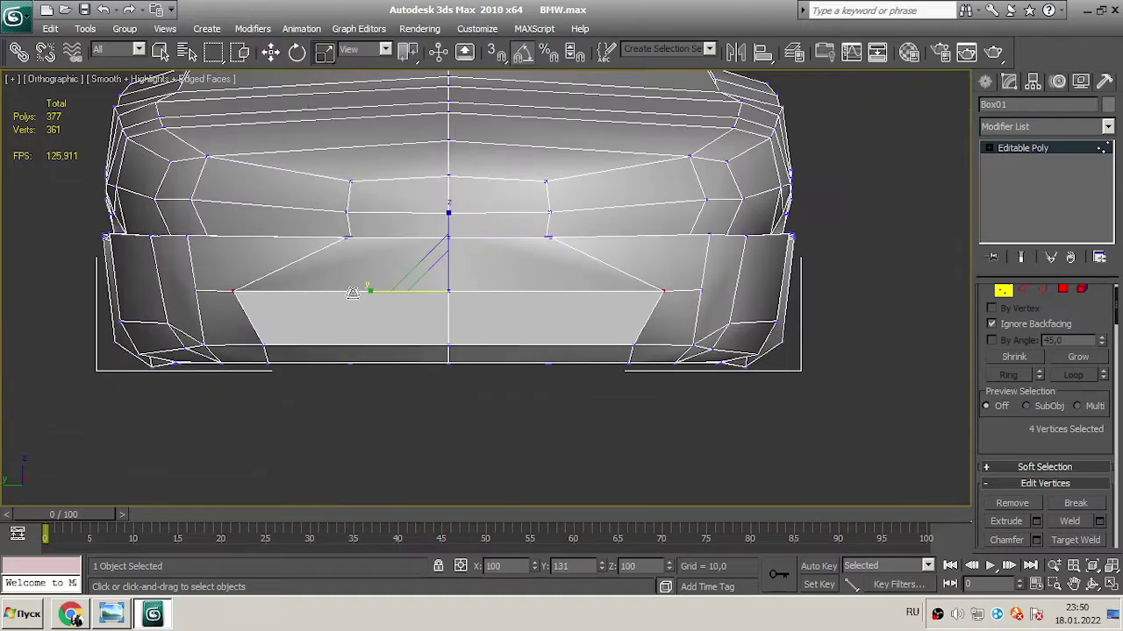
left_click_drag(325, 340, 367, 291)
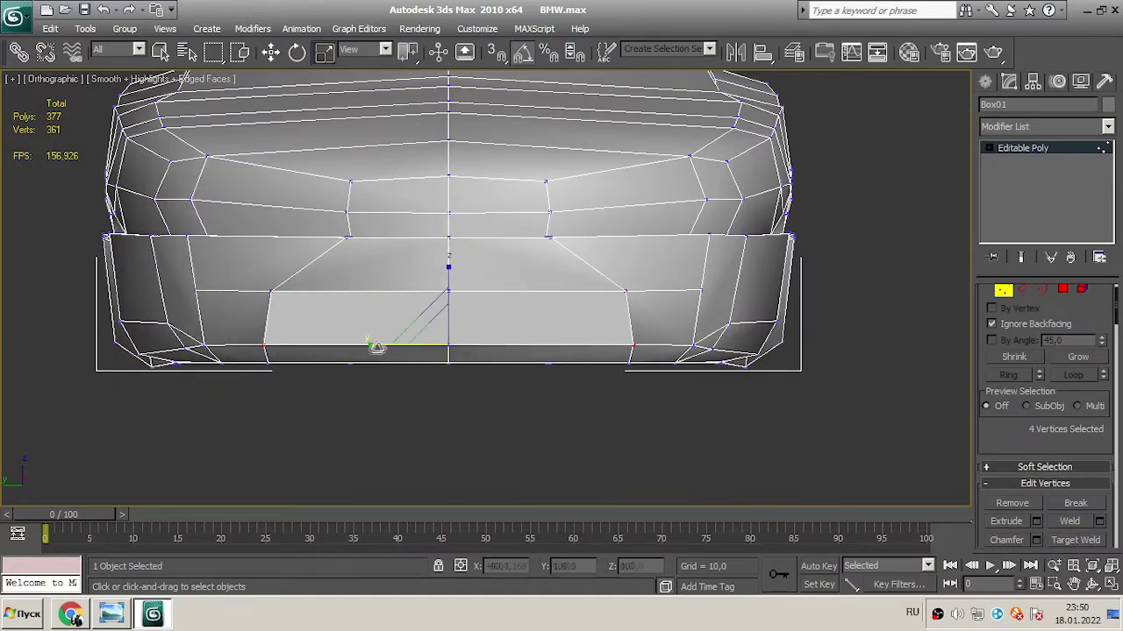
scroll(471, 279, "down", 2)
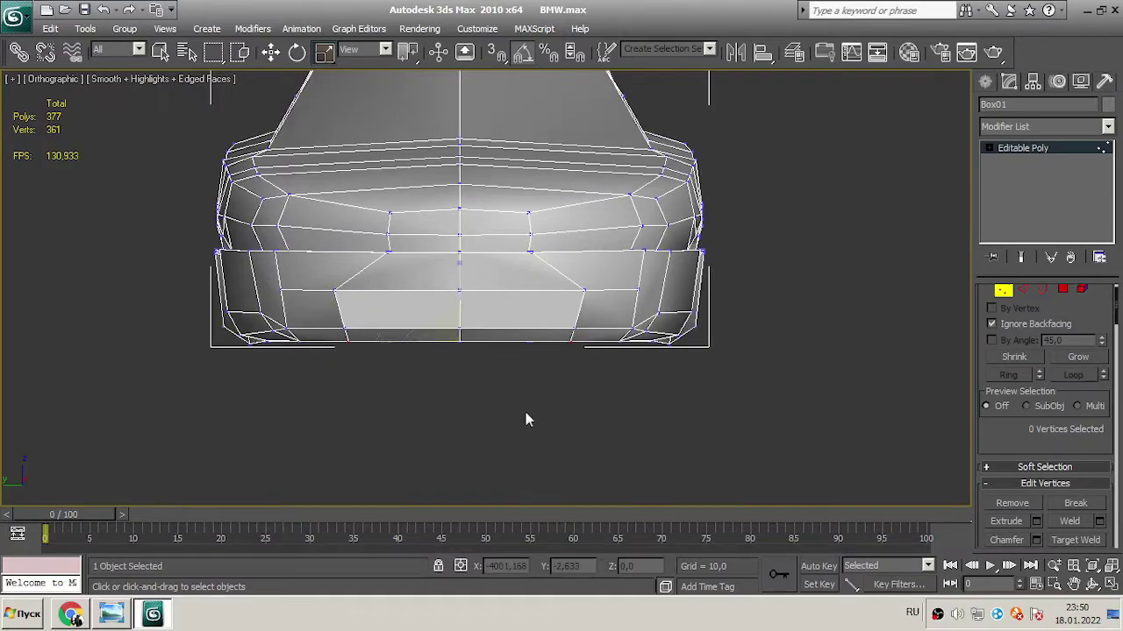
- Move the air intake's outer corner vertices back along X so they follow the front bumper's curved outline
left_click(51, 79)
left_click(88, 155)
key("ctrl+r")
left_click_drag(491, 290, 452, 186)
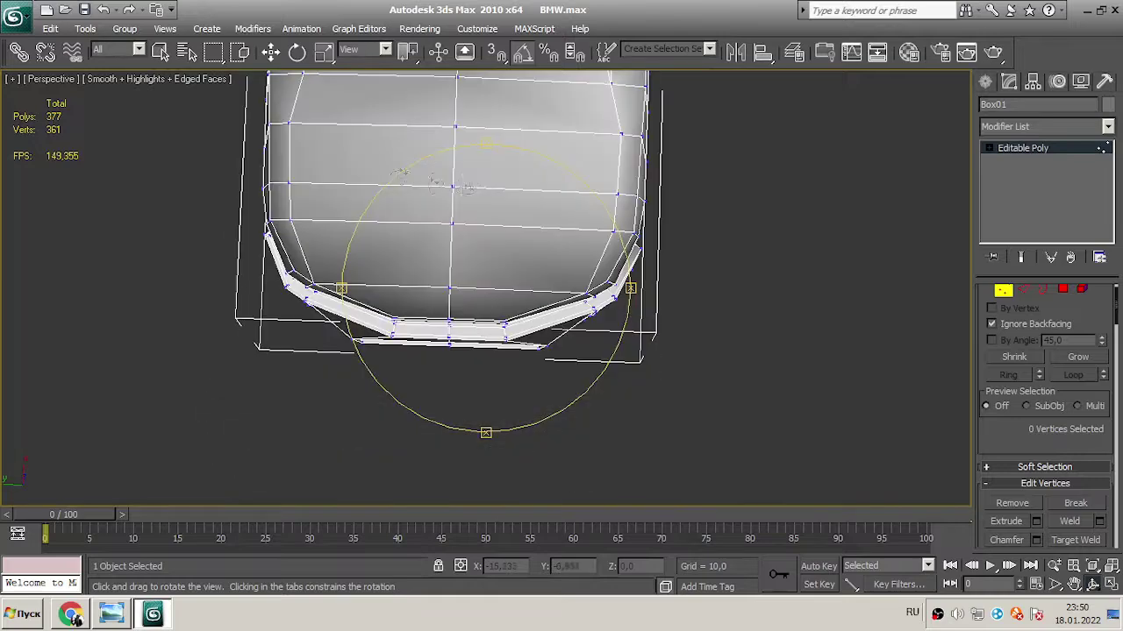
scroll(452, 186, "down", 4)
left_click(51, 79)
left_click(88, 170)
scroll(389, 290, "up", 6)
key("w")
left_click_drag(145, 314, 182, 278)
left_click_drag(605, 314, 631, 281, "ctrl")
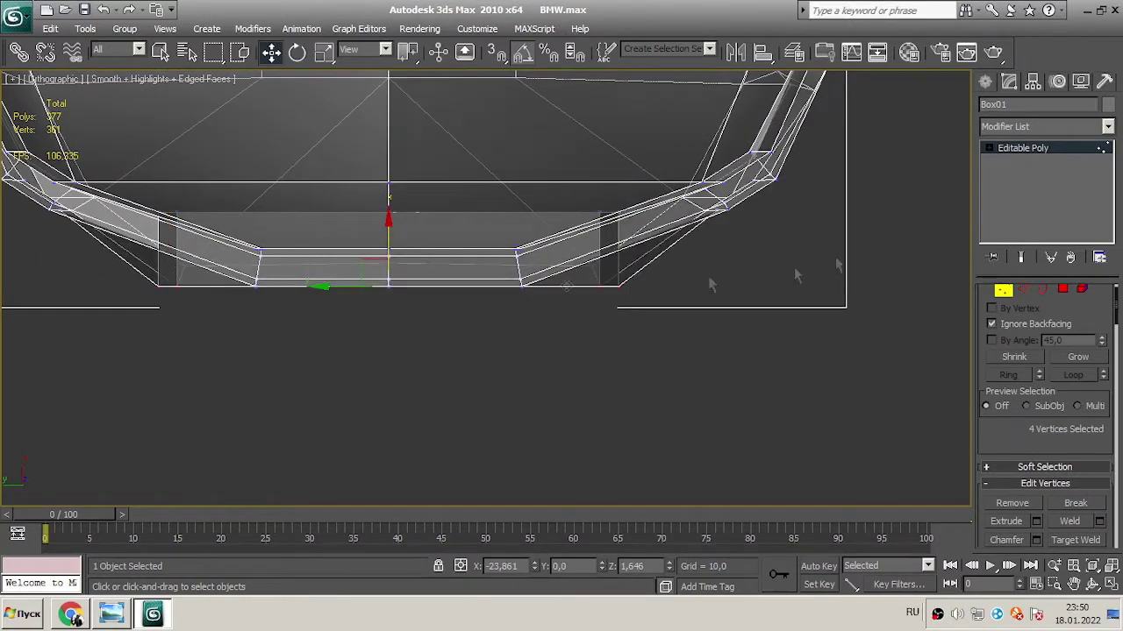
left_click(571, 321)
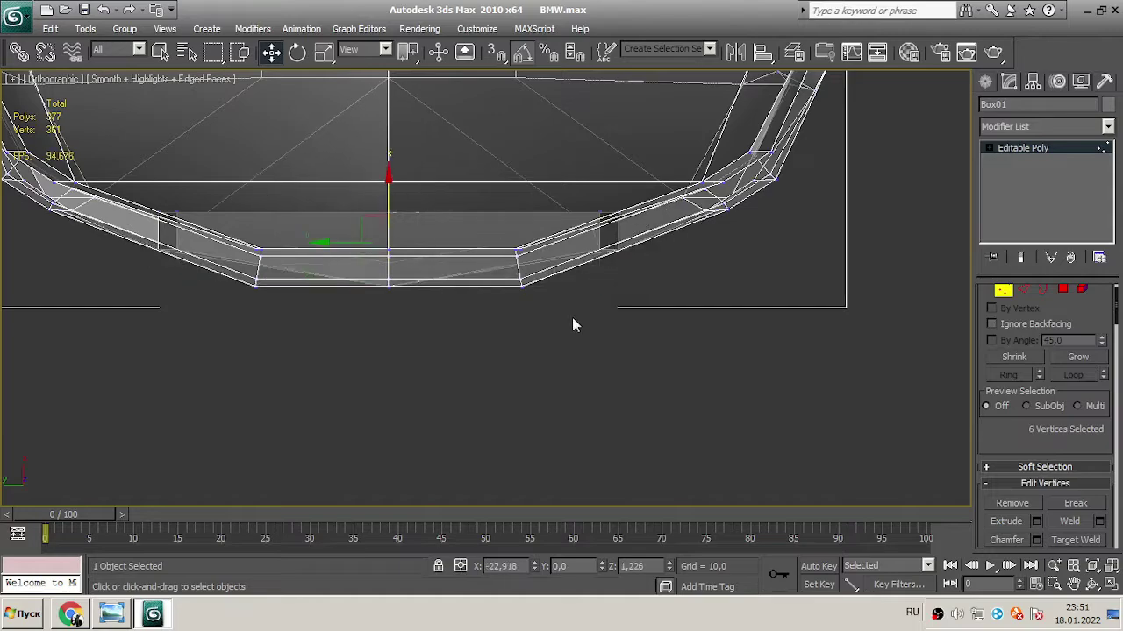
- Adjust the centre edge of the front bumper's lower lip along the X axis
key("p")
left_click_drag(906, 157, 885, 144)
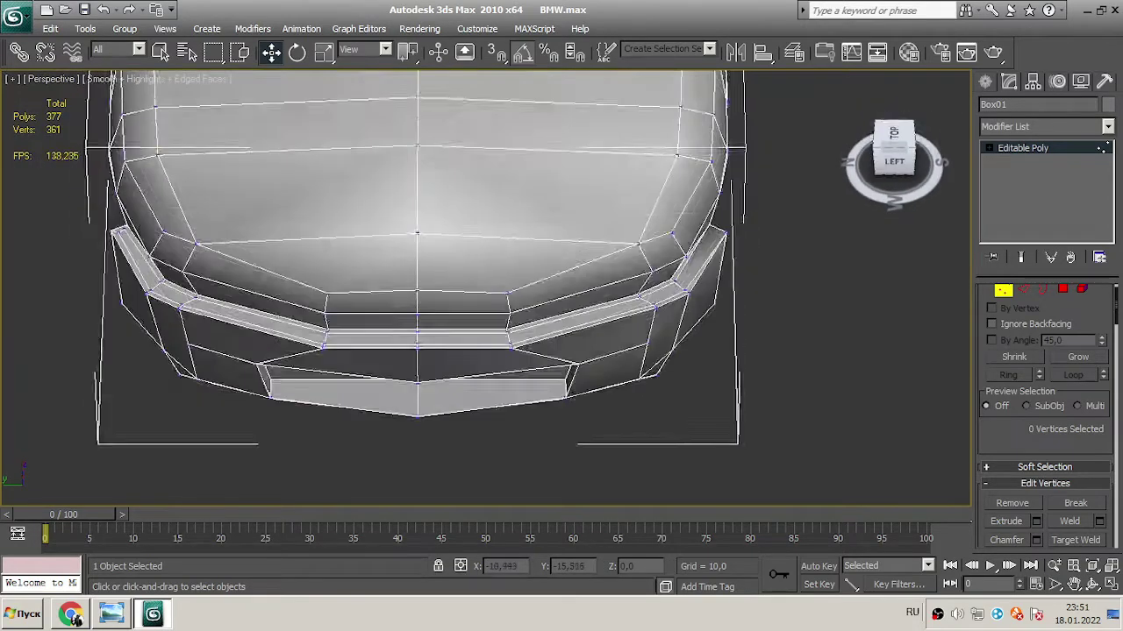
scroll(390, 353, "up", 3)
left_click(386, 356)
key("2")
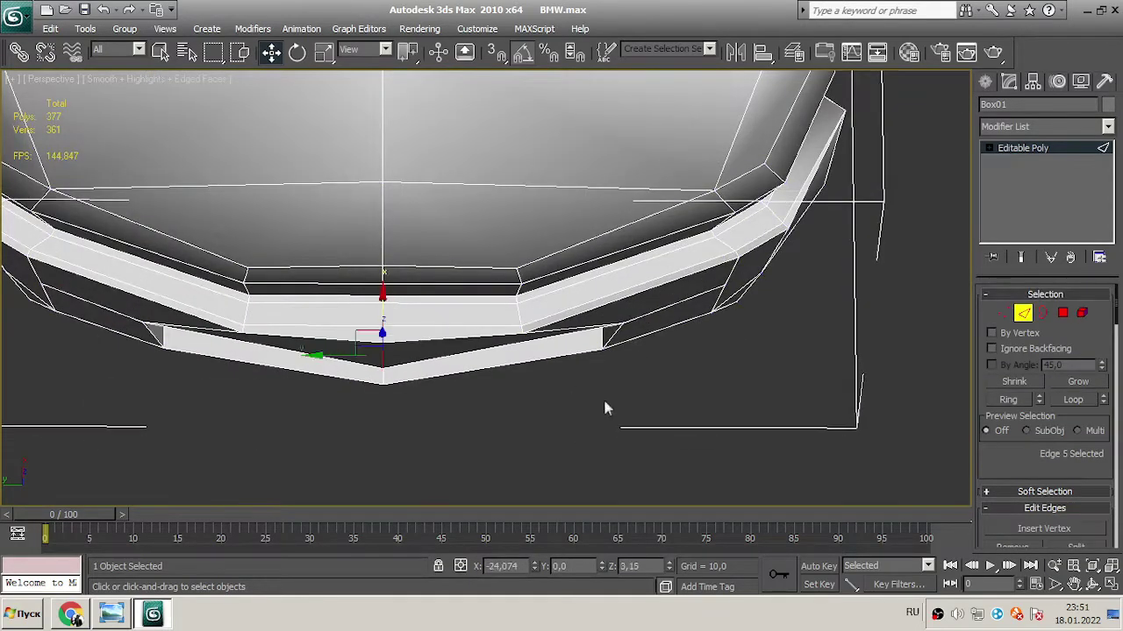
scroll(601, 388, "down", 6)
scroll(465, 248, "up", 3)
- Shift the centre-line vertices of the windscreen and rear window along X, moving the four rear ones by about 0.3
key("1")
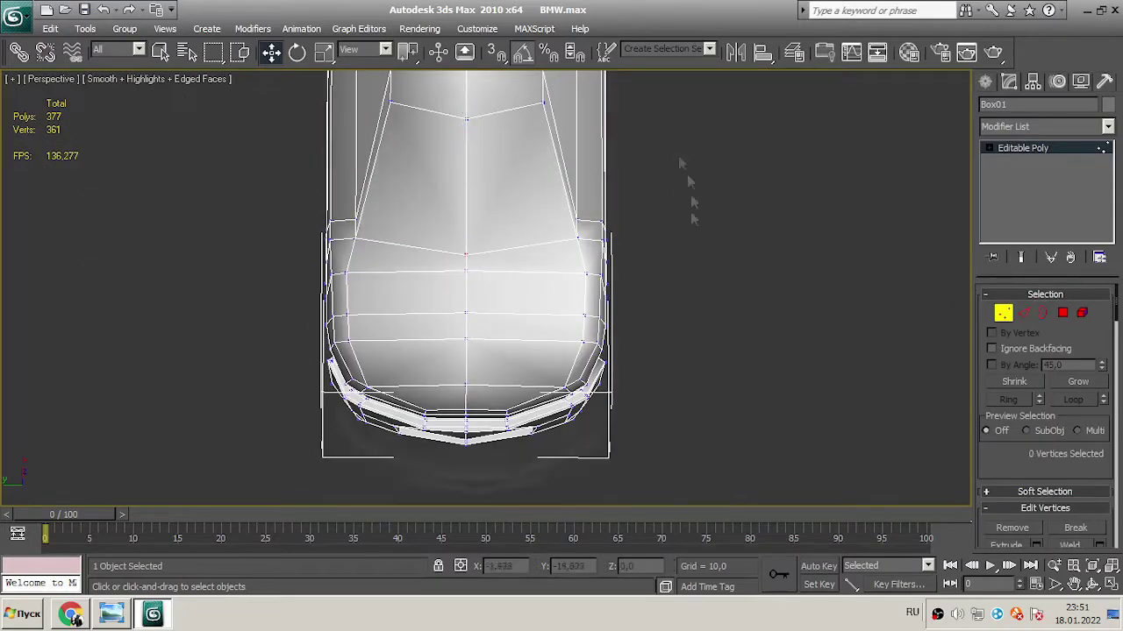
middle_click_drag(674, 157, 504, 184, "alt")
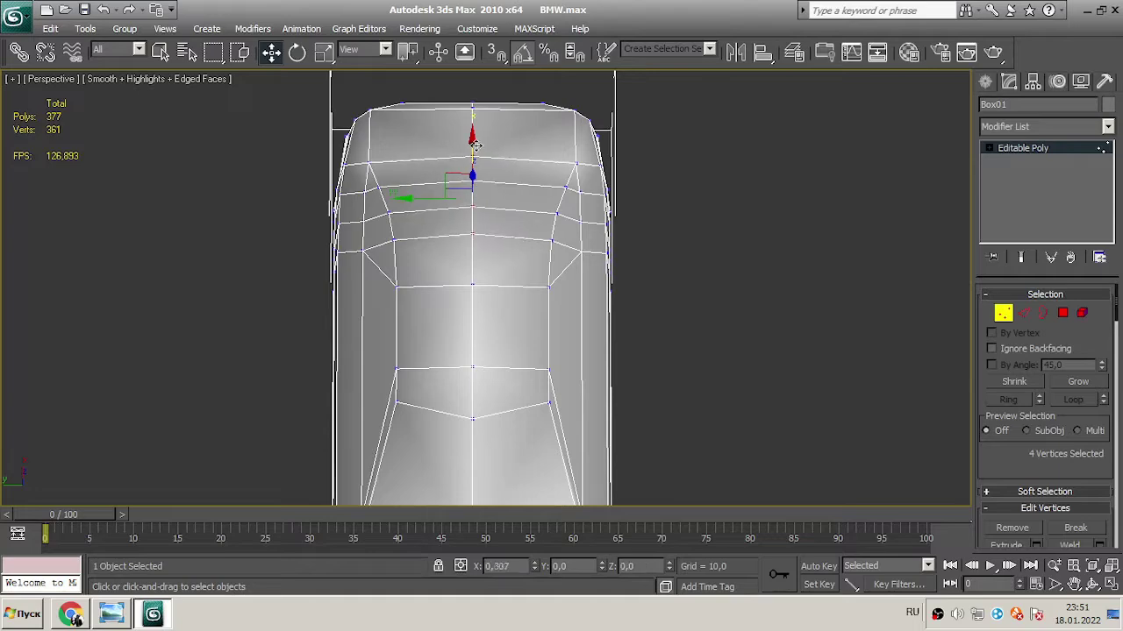
left_click(733, 211)
middle_click_drag(733, 211, 428, 318, "alt")
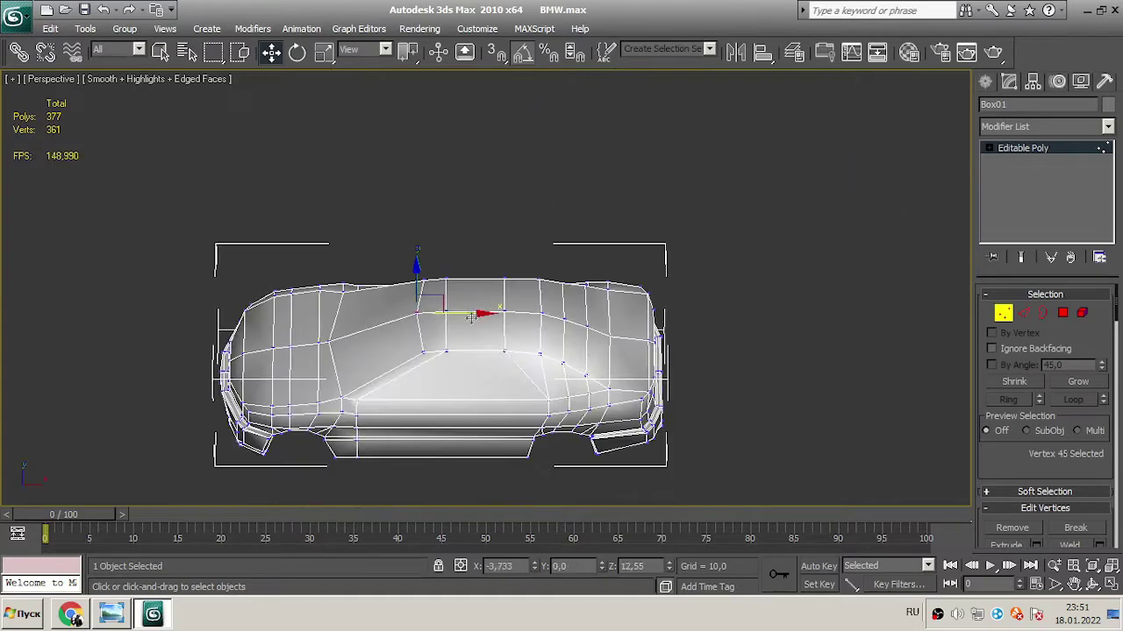
scroll(472, 317, "up", 2)
left_click(592, 341)
middle_click_drag(592, 342, 651, 231)
left_click(801, 251)
left_click(51, 79)
left_click(855, 83)
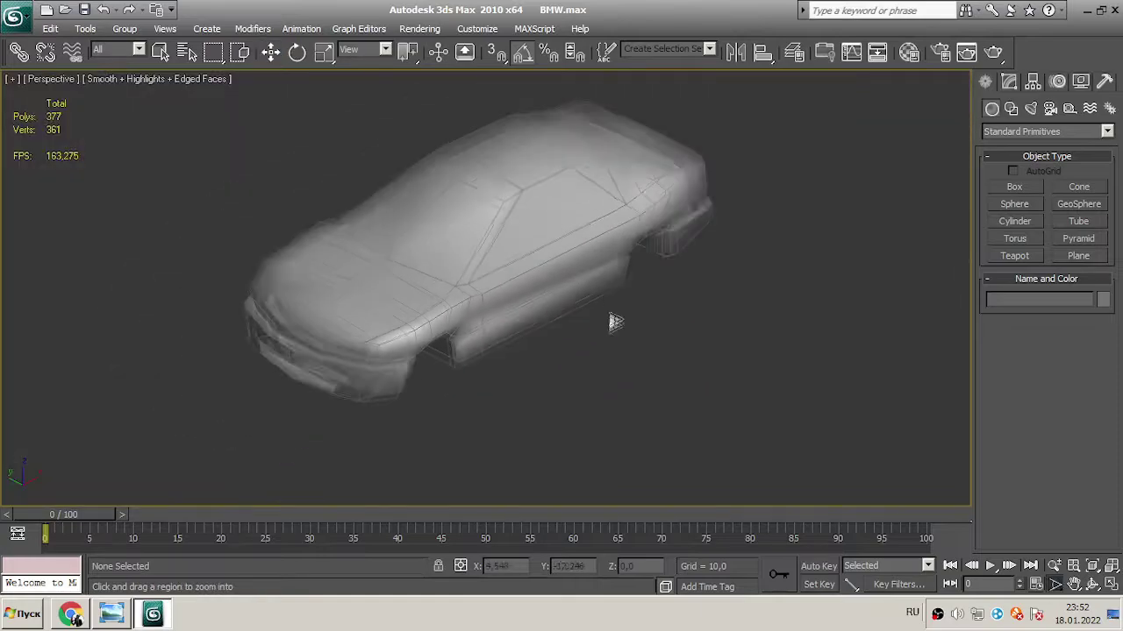
left_click(546, 321)
left_click(1008, 82)
left_click(1107, 126)
left_click(1107, 127)
left_click(1107, 126)
scroll(1037, 269, "down", 5)
left_click(1038, 268)
key("ctrl+z")
- Compare the shape of the front end with the BMW M5 blueprint in a straight front view
key("1")
left_click(566, 419)
left_click(893, 149)
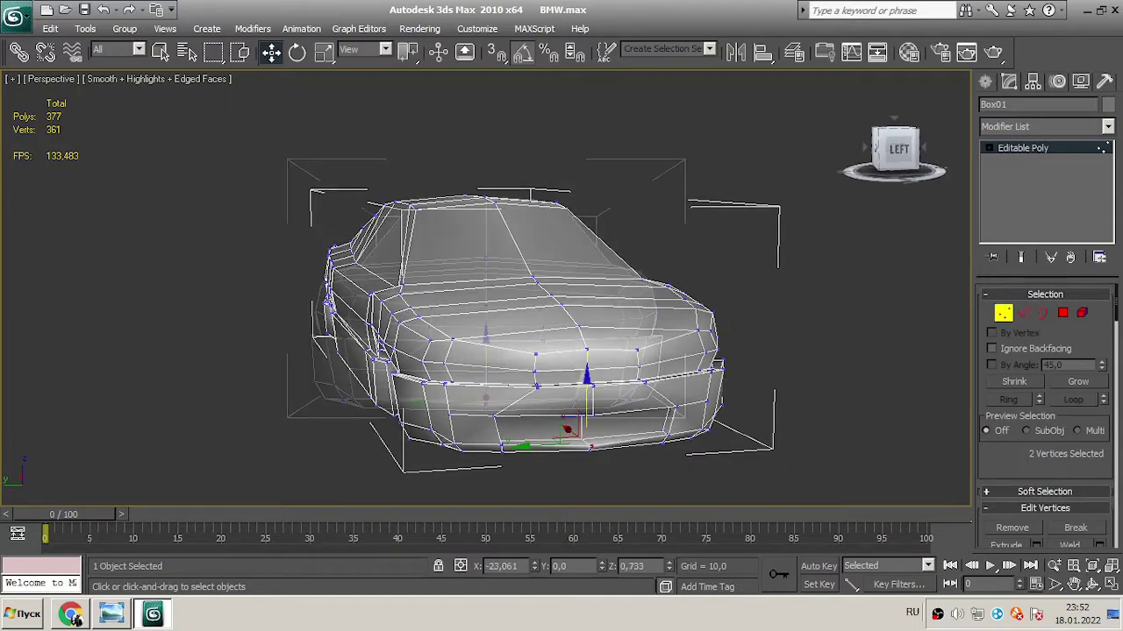
key("alt+Tab")
key("alt+Tab")
left_click(739, 321)
scroll(740, 321, "down", 3)
key("alt+Tab")
key("alt+Tab")
scroll(487, 315, "up", 4)
- Lower the two outer vertices along the top of the headlight area slightly on the Z axis
left_click(710, 282)
left_click(251, 288, "ctrl")
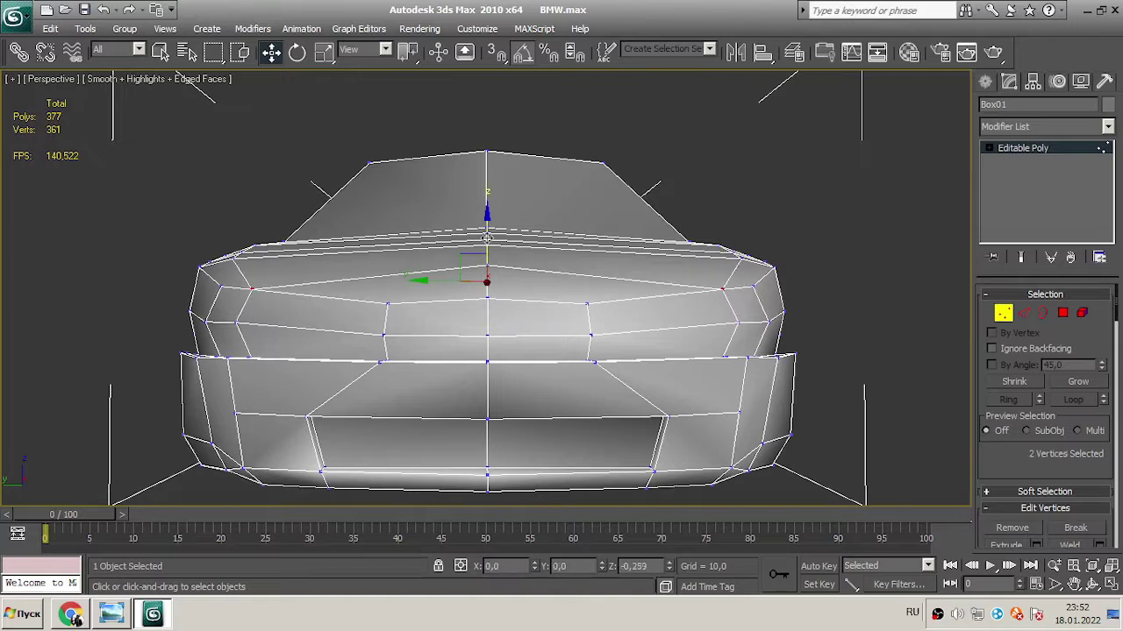
left_click_drag(488, 257, 509, 234)
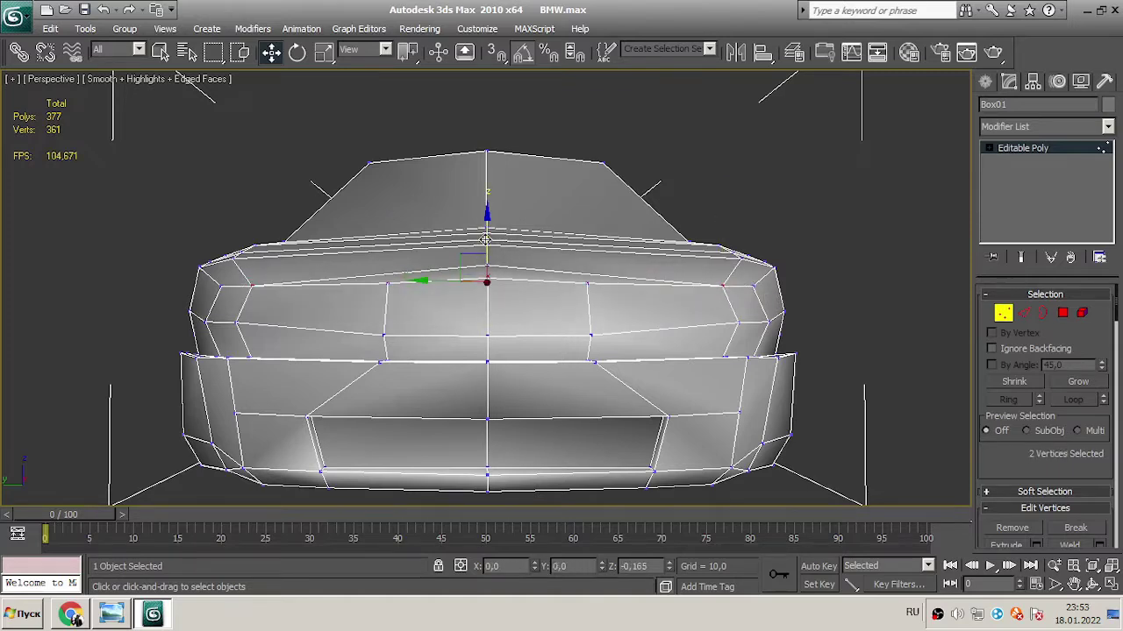
- Compare the hood's outline with the top view in the BMW M5 blueprint
scroll(736, 188, "down", 3)
left_click(736, 189)
scroll(381, 338, "up", 3)
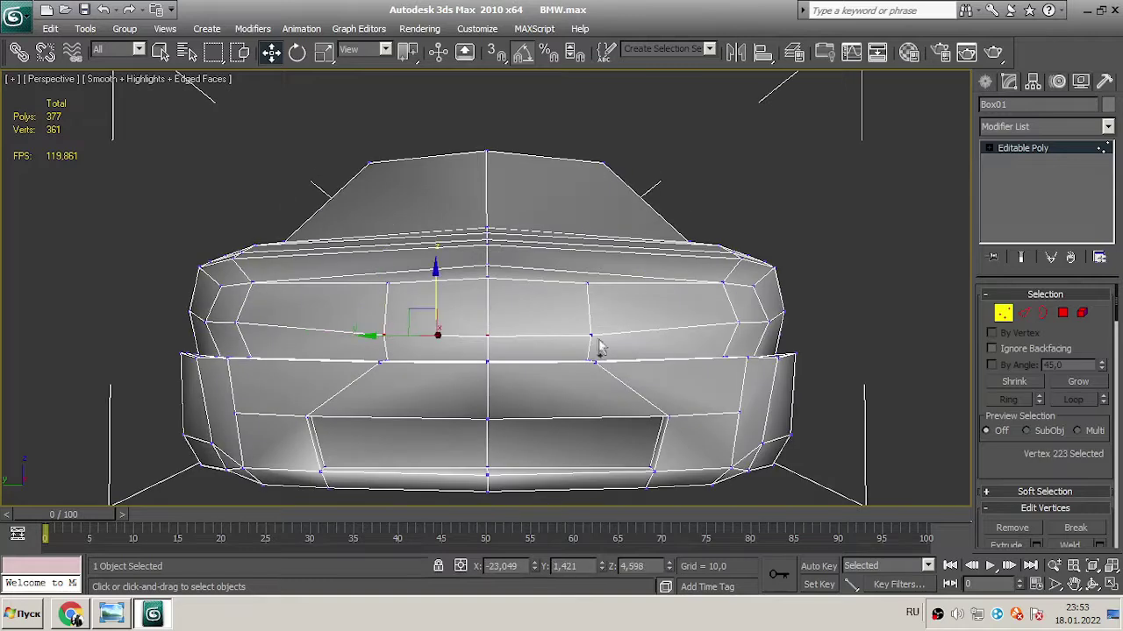
key("alt+Tab")
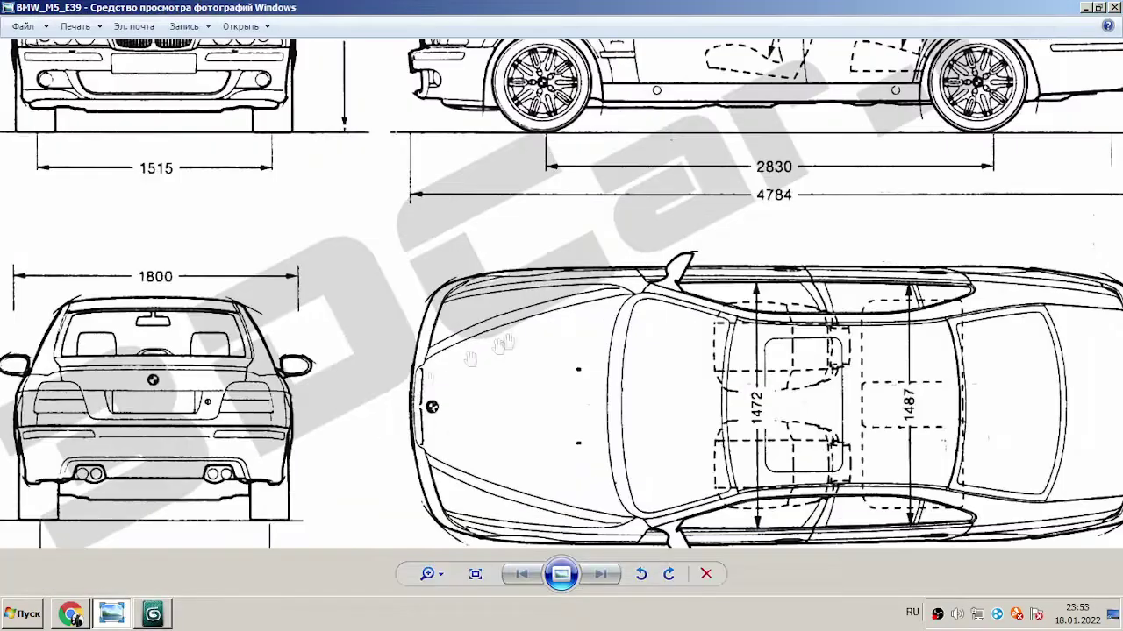
left_click(156, 615)
left_click(917, 144)
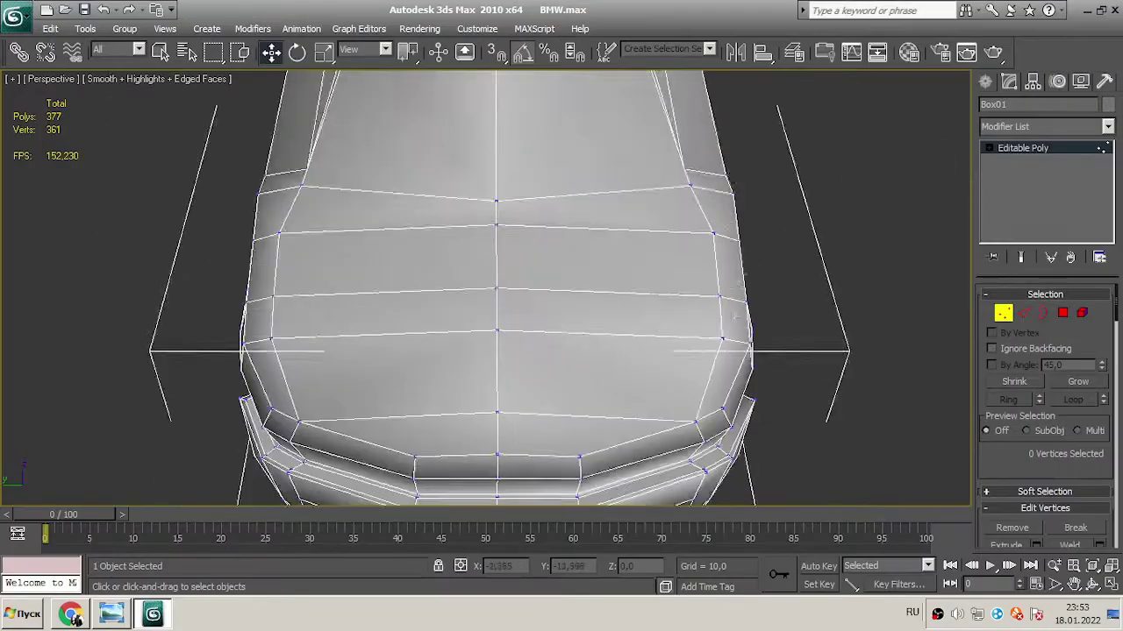
- Cut a hood line from the windscreen corner to the front end and shift the three adjacent fender vertices about -0.7 along Y
key("alt+c")
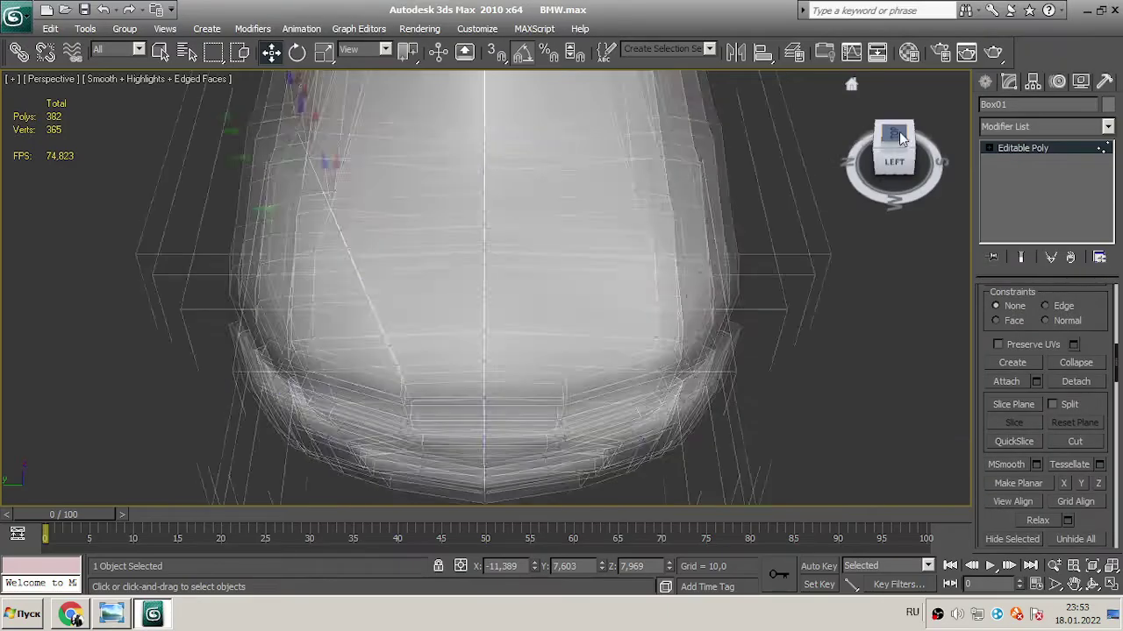
left_click(901, 136)
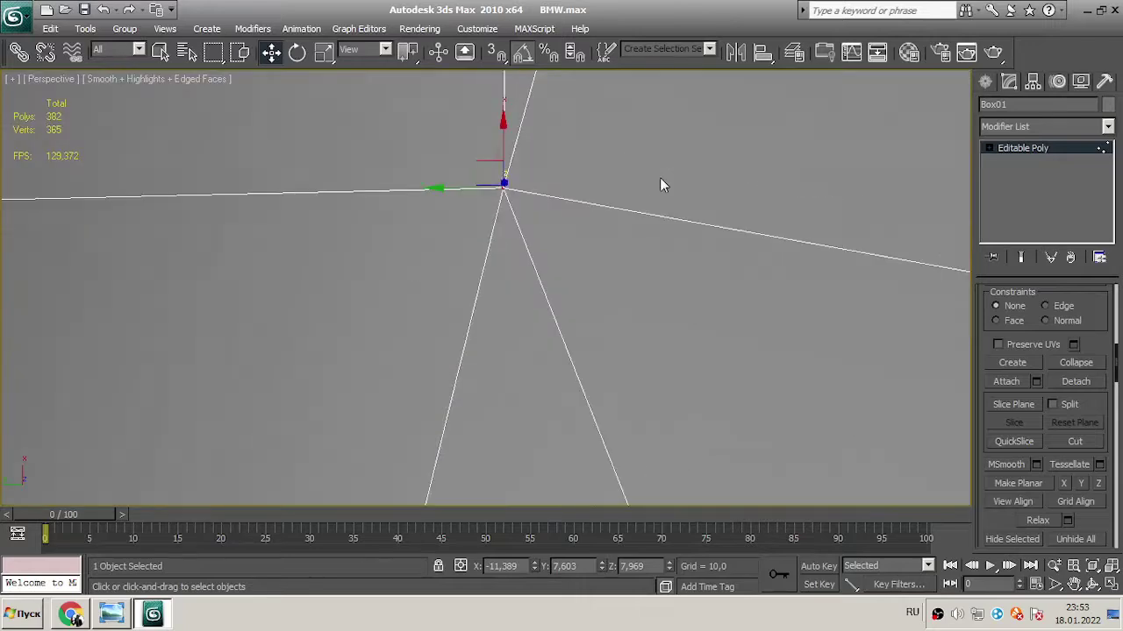
scroll(988, 286, "up", 5)
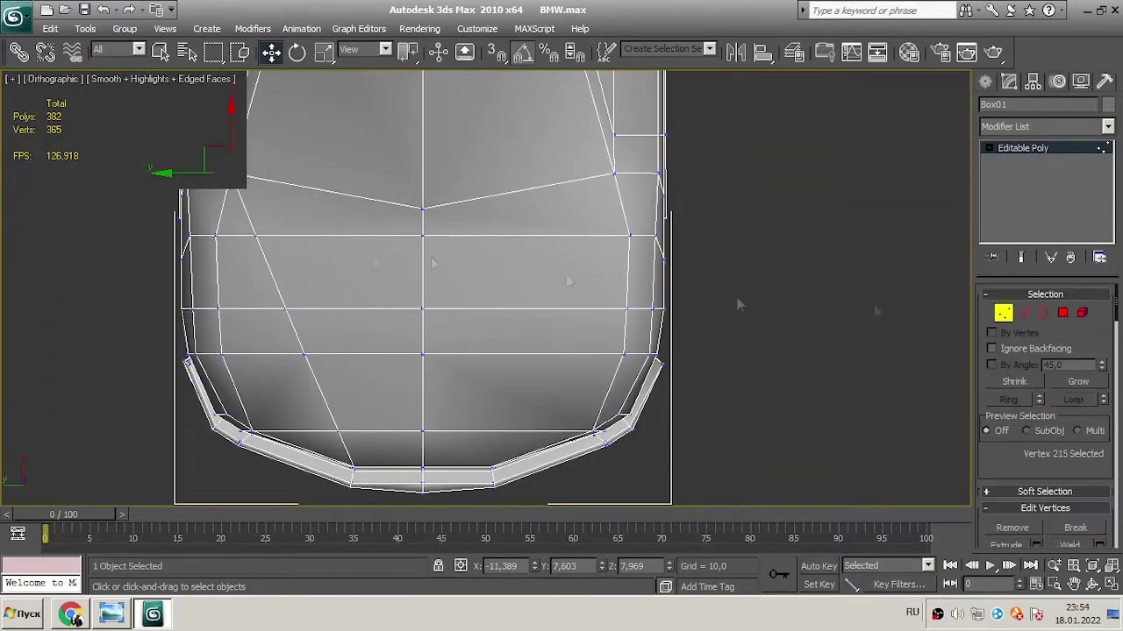
left_click(254, 236)
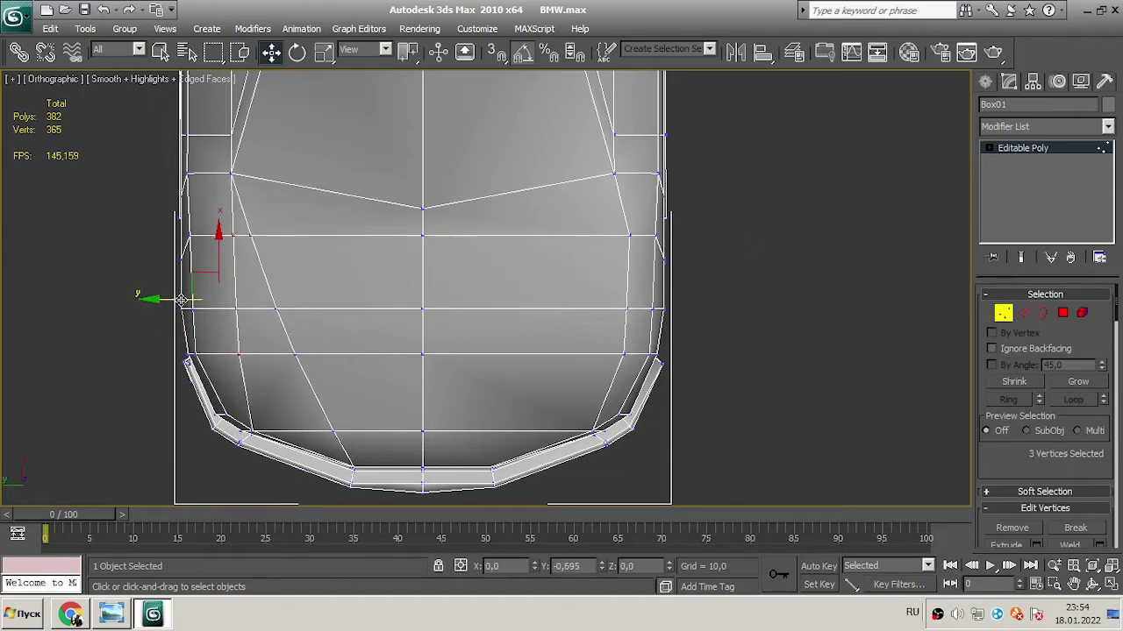
- Delete the half of the car body that does not carry the new hood line
scroll(477, 342, "down", 5)
scroll(488, 339, "up", 8)
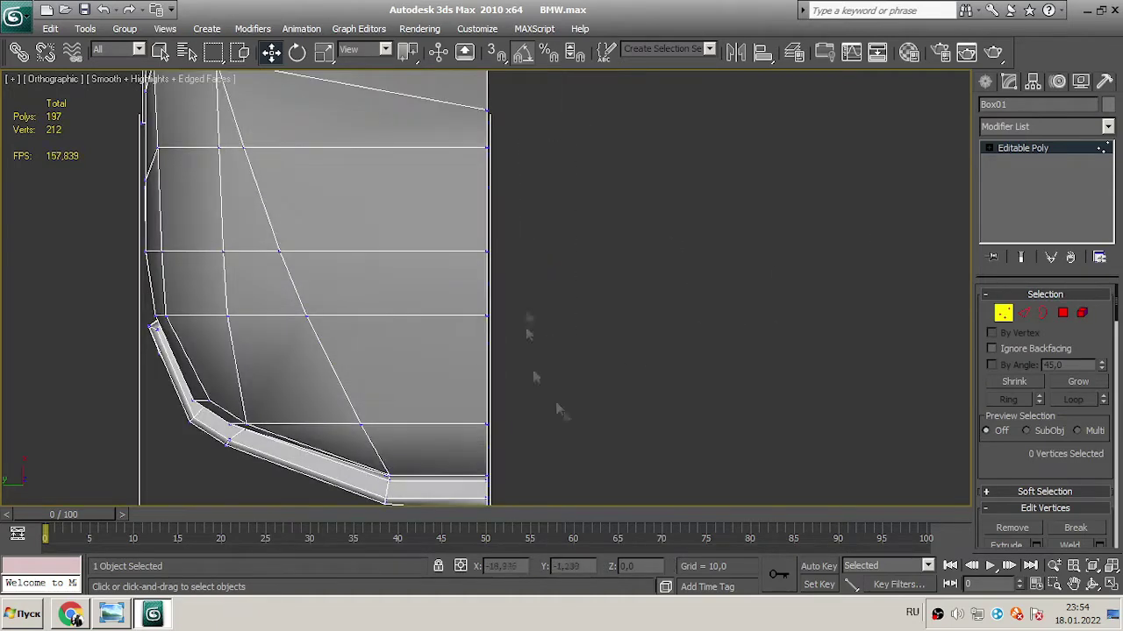
scroll(638, 419, "down", 5)
key("p")
middle_click_drag(637, 419, 532, 330, "alt")
- Extrude the seven hood polygons, from the windscreen base down to the grille, along their local normals
key("4")
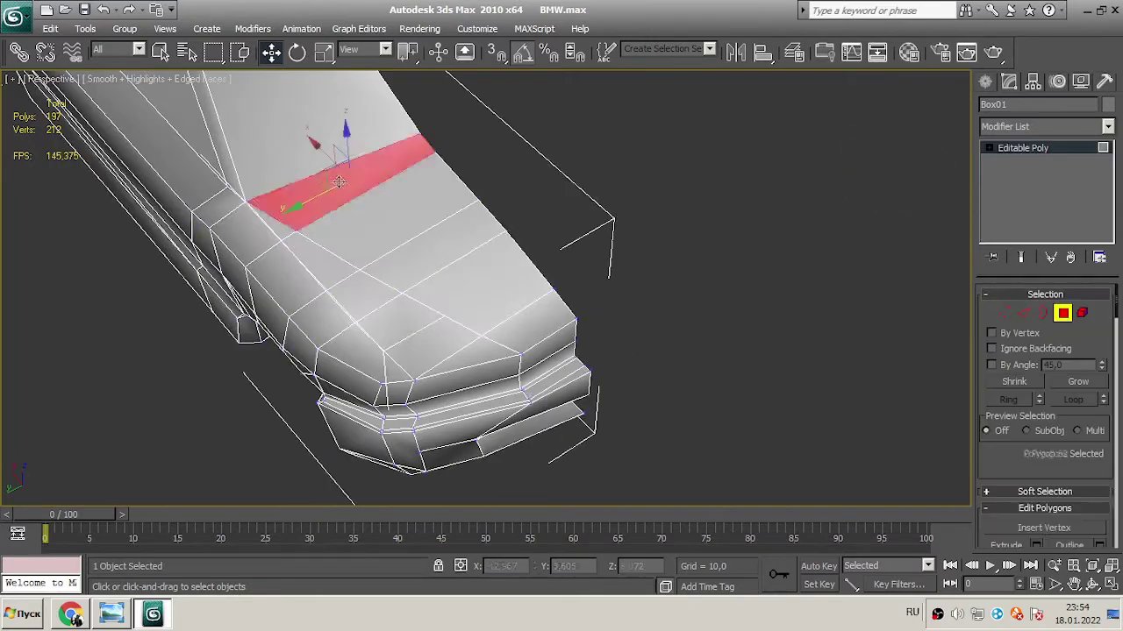
scroll(533, 330, "up", 3)
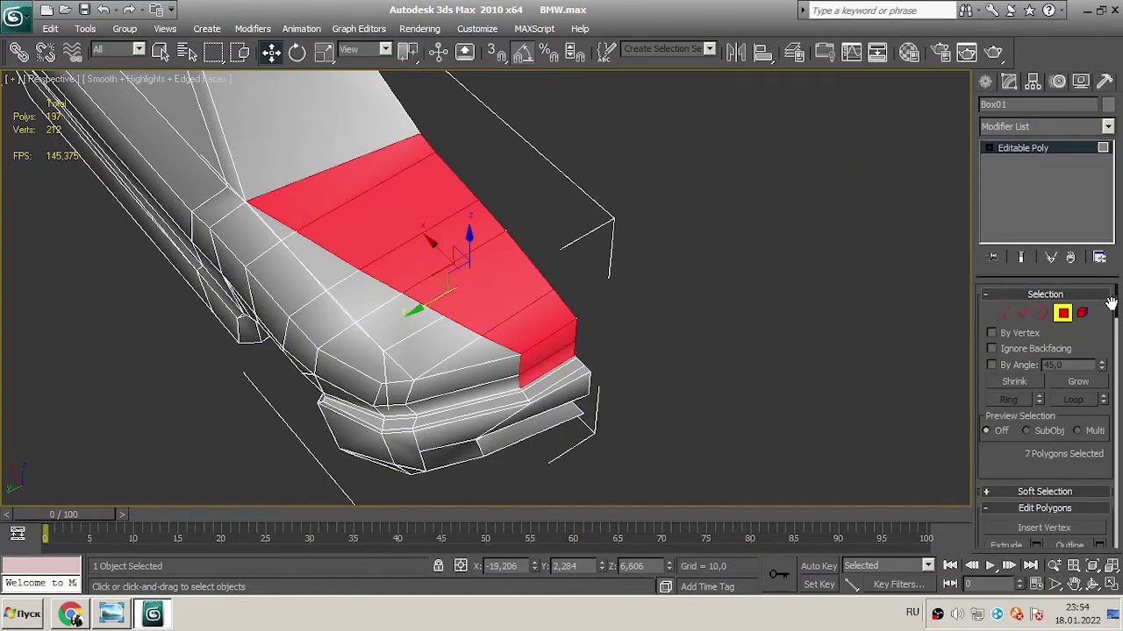
left_click_drag(1111, 302, 1111, 346)
left_click(1036, 358)
left_click_drag(298, 182, 763, 216)
left_click_drag(912, 257, 912, 261)
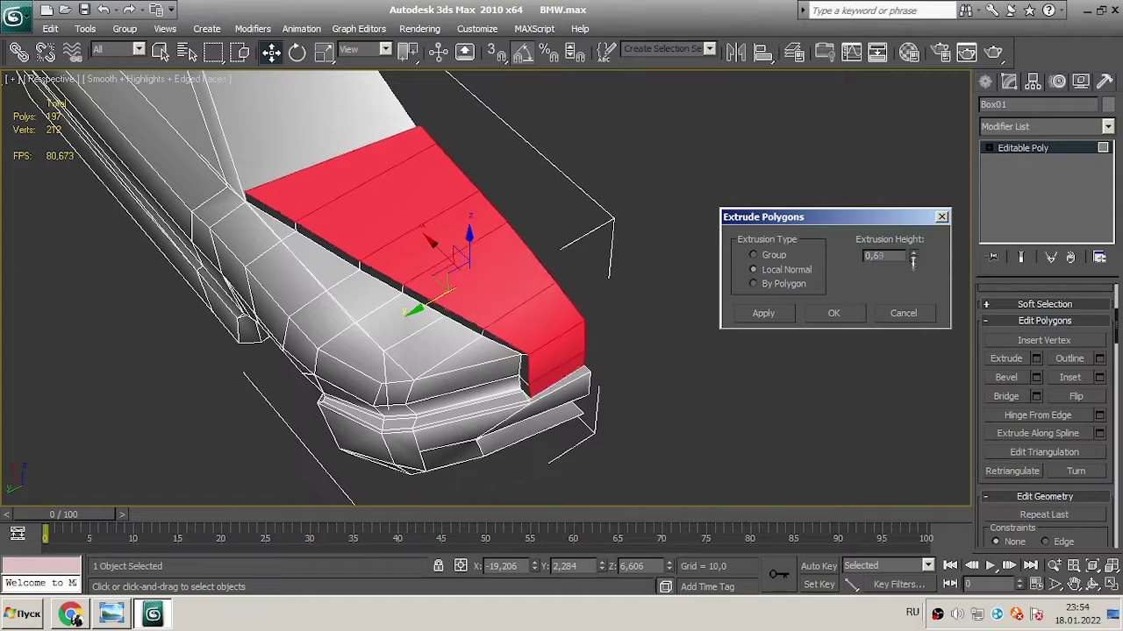
left_click(833, 313)
- Delete the side faces left by the hood extrusion along the body's centre seam
key("r")
key("w")
middle_click_drag(465, 254, 544, 204, "alt")
middle_click_drag(475, 299, 667, 263, "alt")
scroll(685, 268, "up", 6)
key("1")
left_click(1020, 318)
left_click(473, 391)
- Compare the raised hood's shape with the top view in the blueprint
left_click(123, 615)
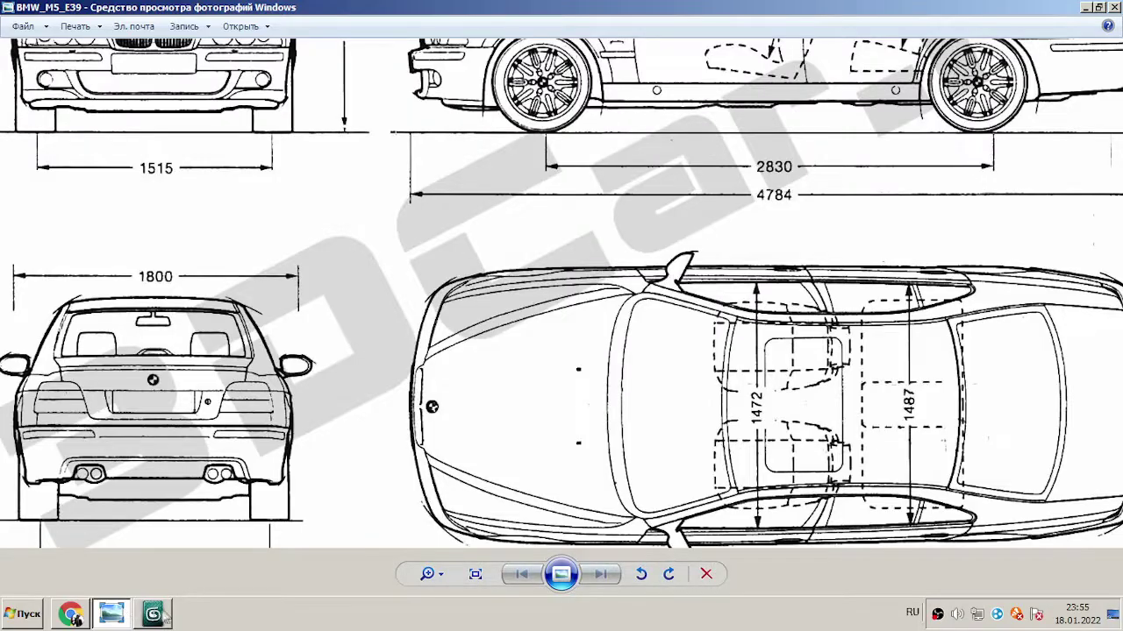
key("alt+Tab")
left_click(617, 289)
scroll(617, 289, "down", 3)
middle_click_drag(618, 289, 576, 397, "alt")
- In the top view, flatten all vertices along the open centre seam into one line by scaling them along Y
left_click(50, 79)
left_click(53, 143)
left_click(1000, 315)
scroll(491, 232, "down", 4)
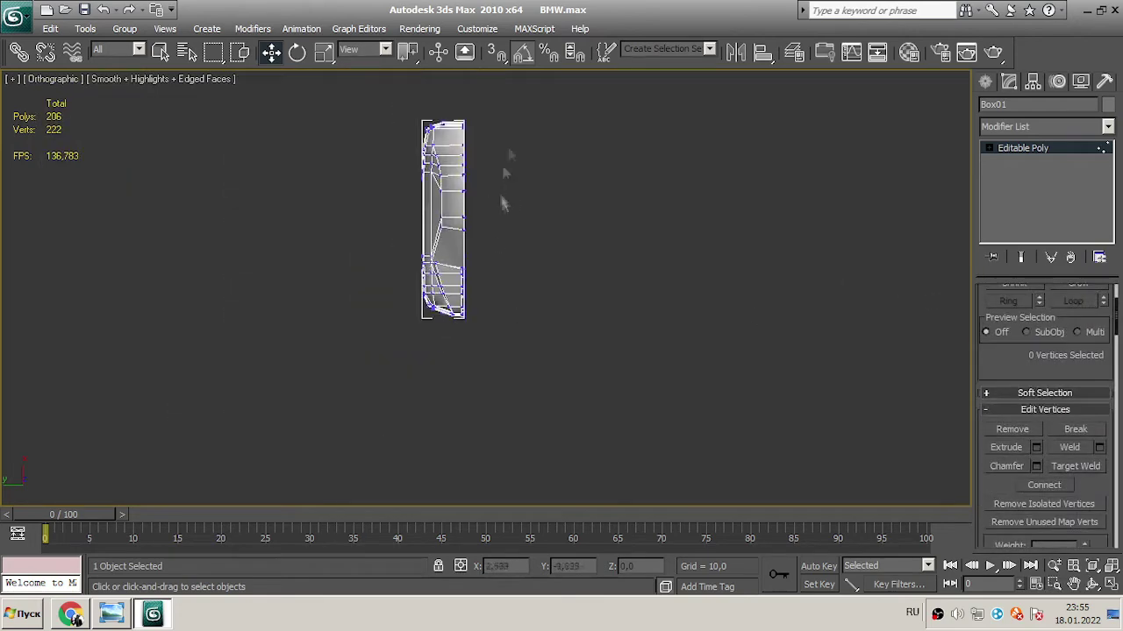
left_click_drag(462, 340, 459, 337)
scroll(465, 324, "up", 5)
key("r")
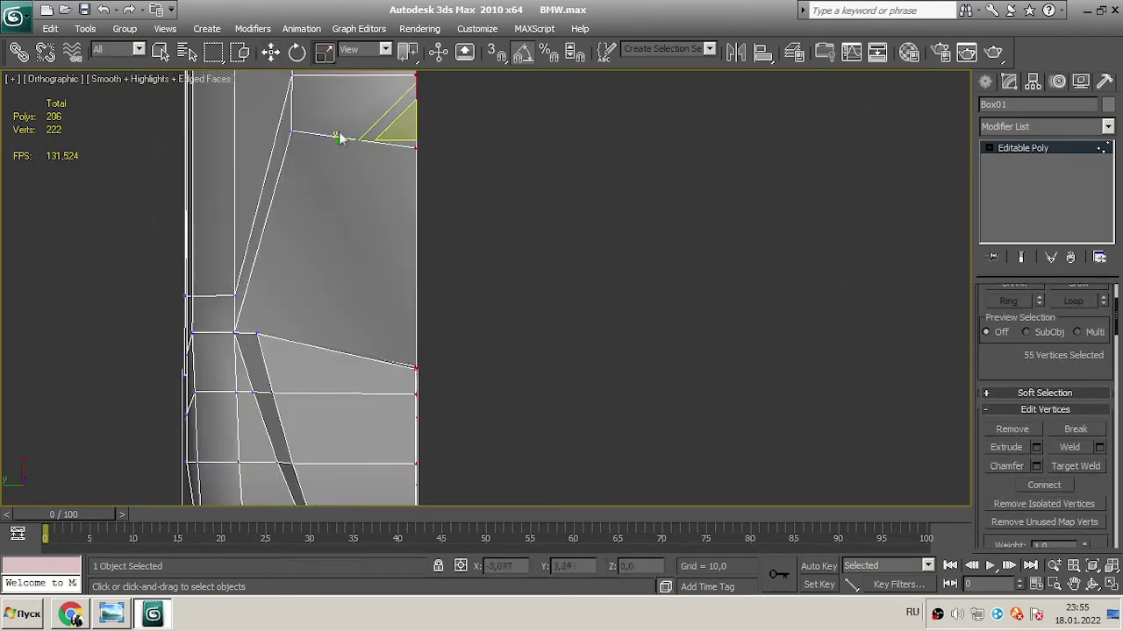
scroll(465, 264, "down", 4)
- Move the raised hood's rear outer corner along X so its rear edge runs parallel to the windscreen base
left_click(271, 55)
scroll(386, 280, "up", 3)
left_click(323, 319)
scroll(403, 359, "up", 4)
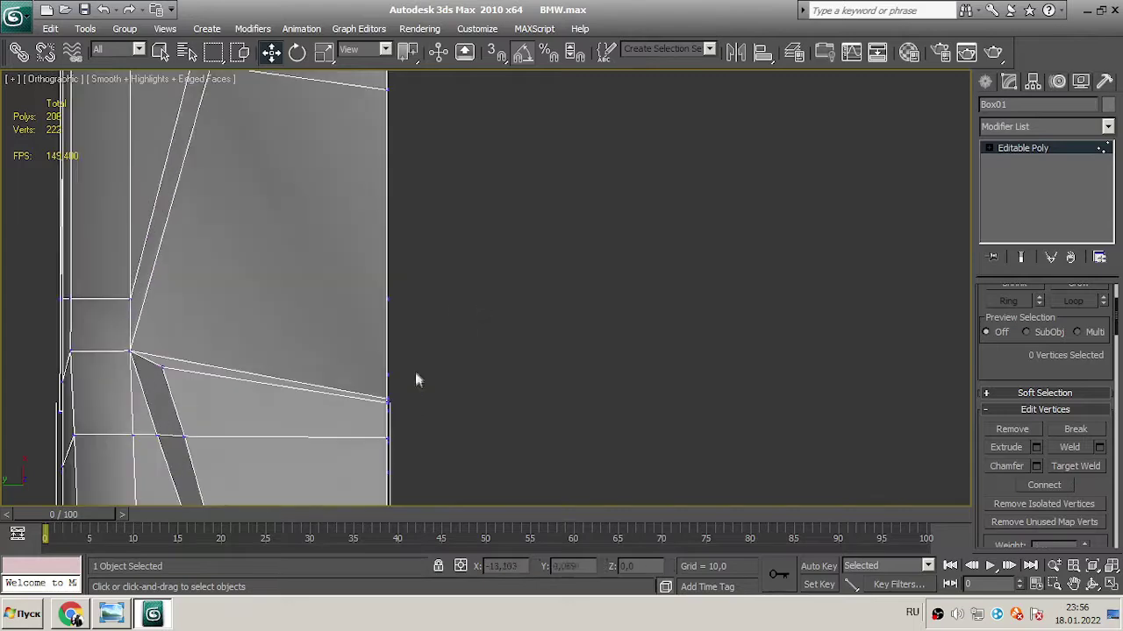
- Mirror the half body with a Symmetry modifier on the Y axis and convert the result to Editable Poly
scroll(399, 340, "down", 6)
left_click(1023, 147)
left_click(1044, 127)
left_click(1014, 342)
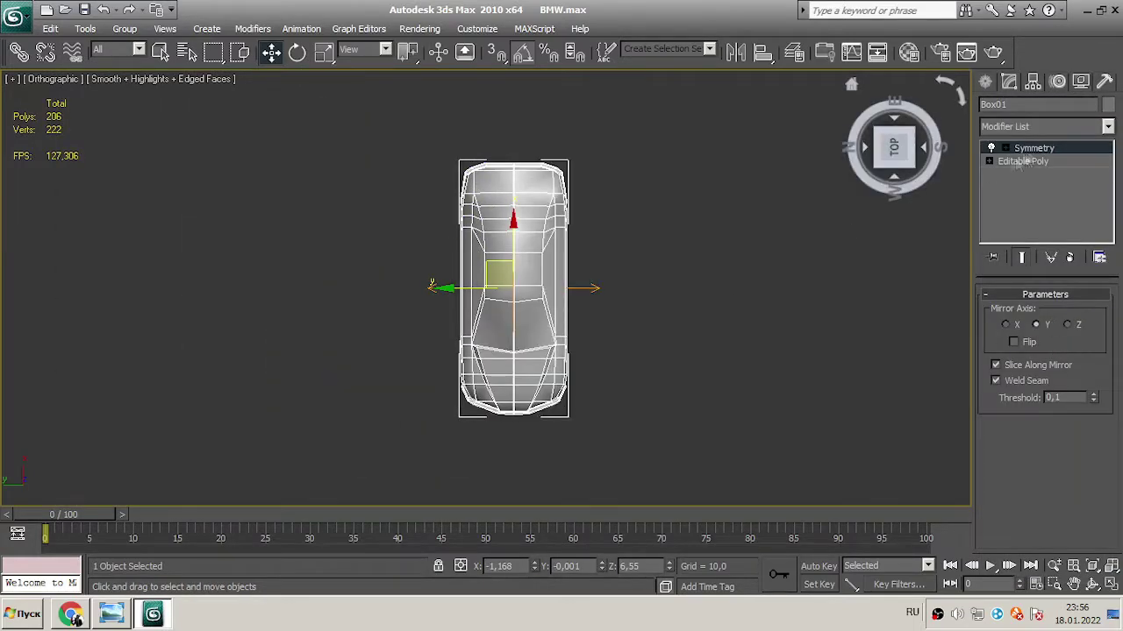
right_click(532, 269)
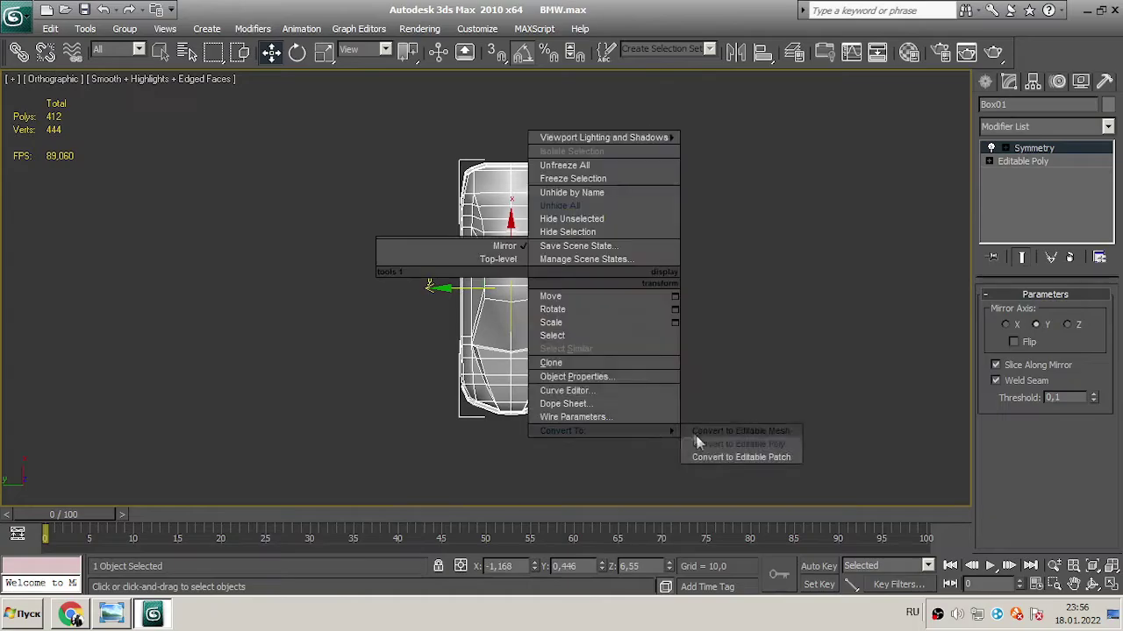
left_click(671, 457)
- Compare the car's rear end with the rear view in the blueprint
left_click(51, 79)
left_click(93, 132)
middle_click_drag(802, 312, 301, 328, "alt")
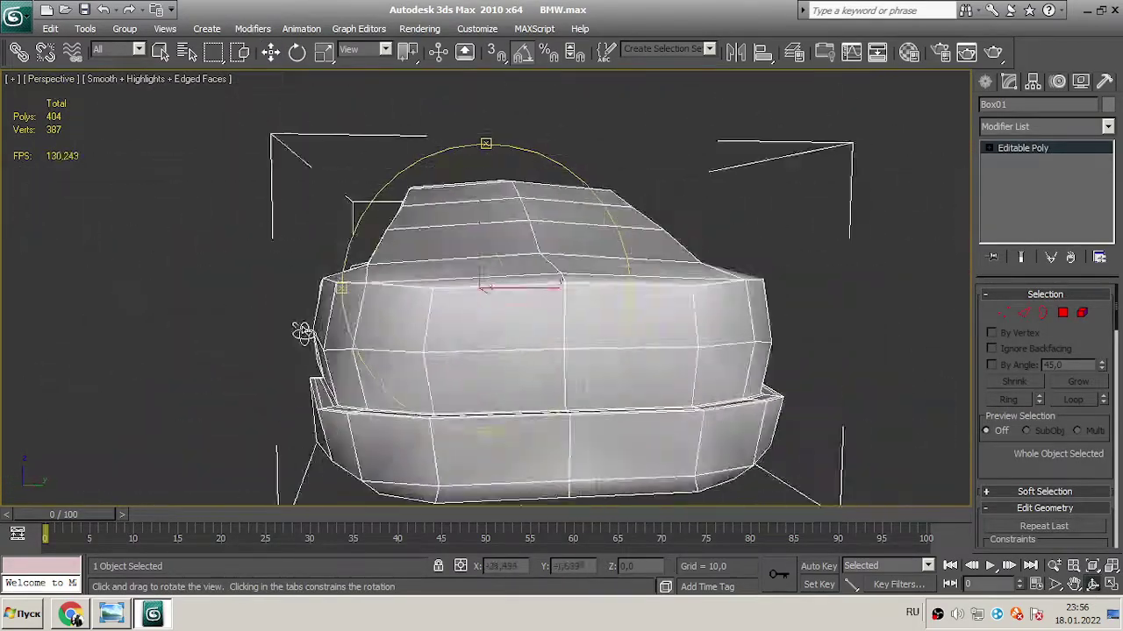
key("alt+Tab")
key("alt+Tab")
key("alt+Tab")
key("alt+Tab")
- Select the six polygons under the rear bumper's centre and narrow their lower edge by scaling the two outer vertices along Y
scroll(123, 96, "down", 2)
left_click(52, 79)
left_click(87, 146)
key("w")
key("4")
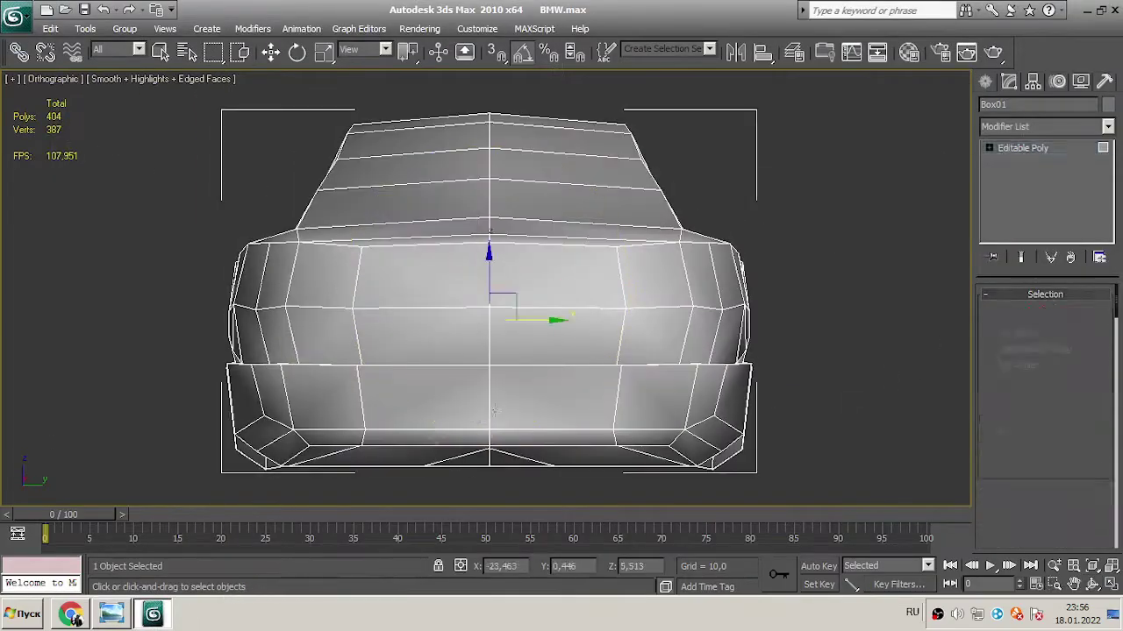
left_click(395, 458)
left_click(553, 457, "ctrl")
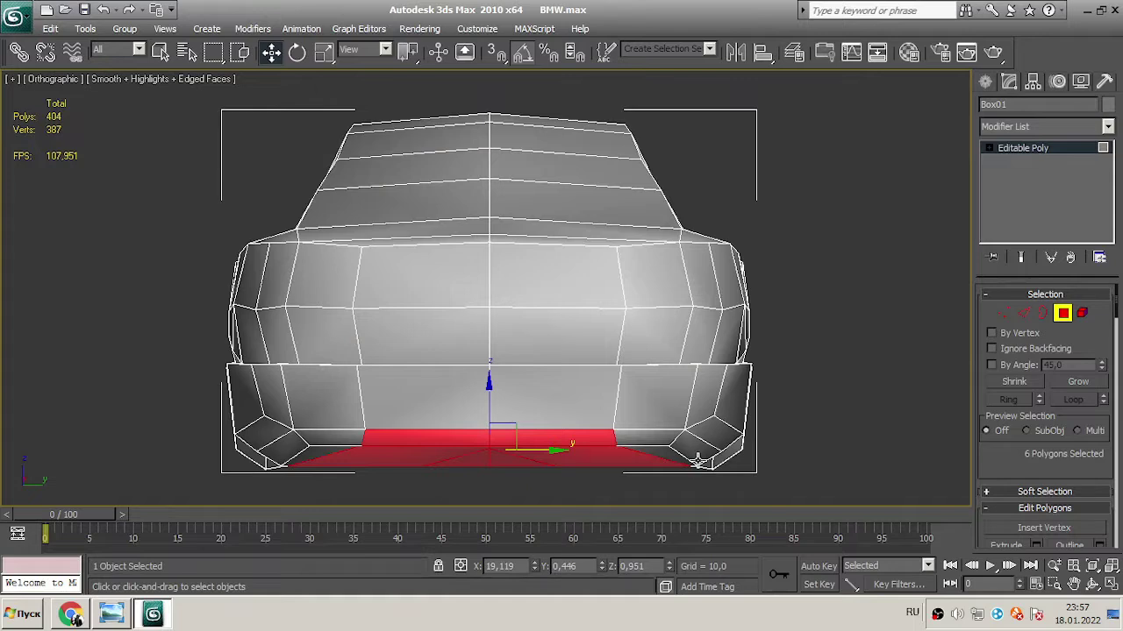
key("1")
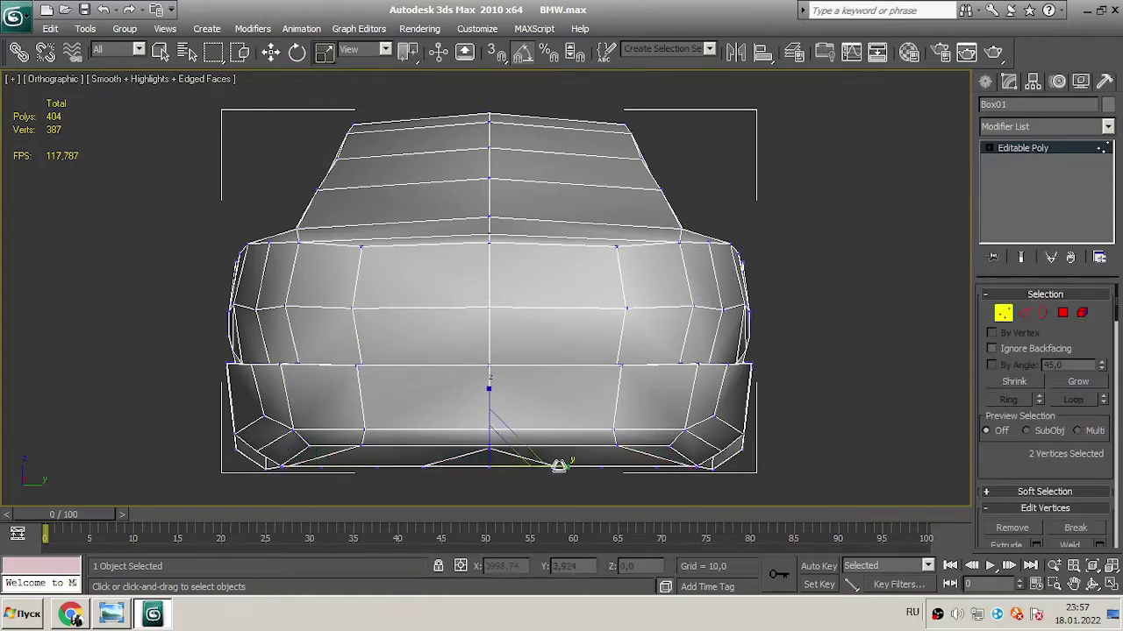
- Extrude the six polygons under the rear bumper's centre into the body as a group
key("4")
scroll(1119, 320, "down", 3)
left_click(1036, 387)
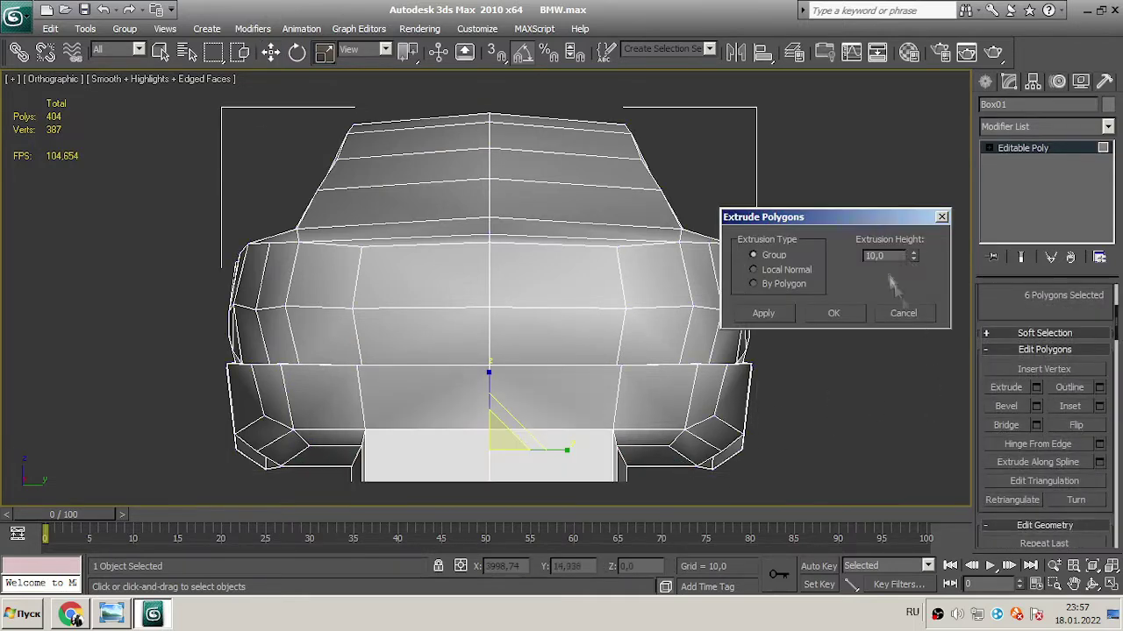
left_click(851, 315)
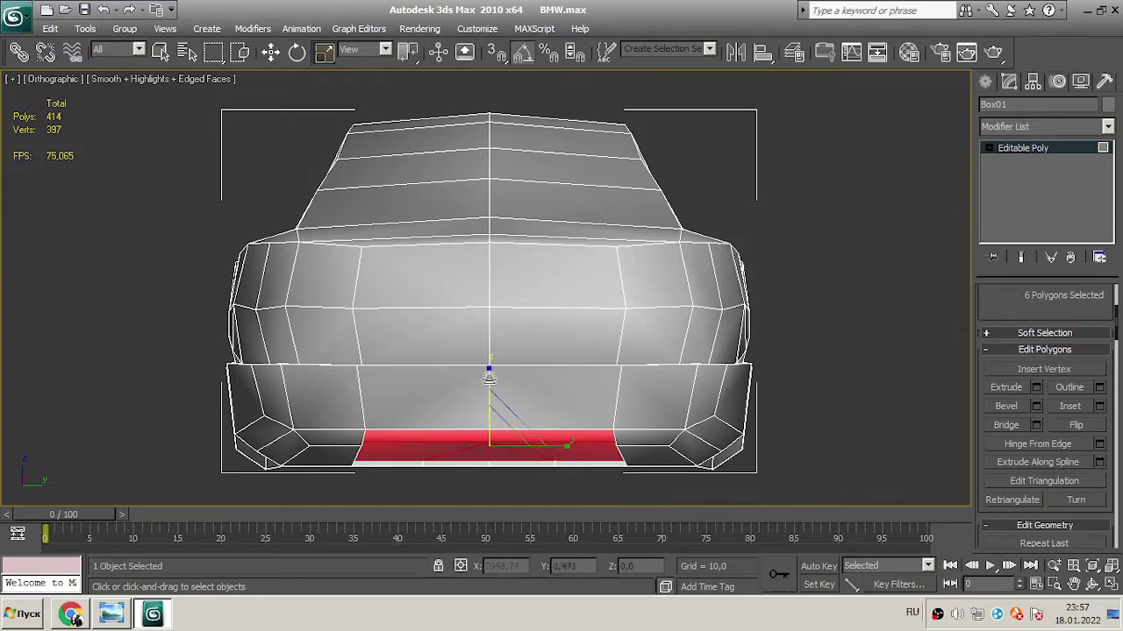
- Inset the two centre polygons above the rear bumper as a number plate area, checking it against the blueprint
key("alt+Tab")
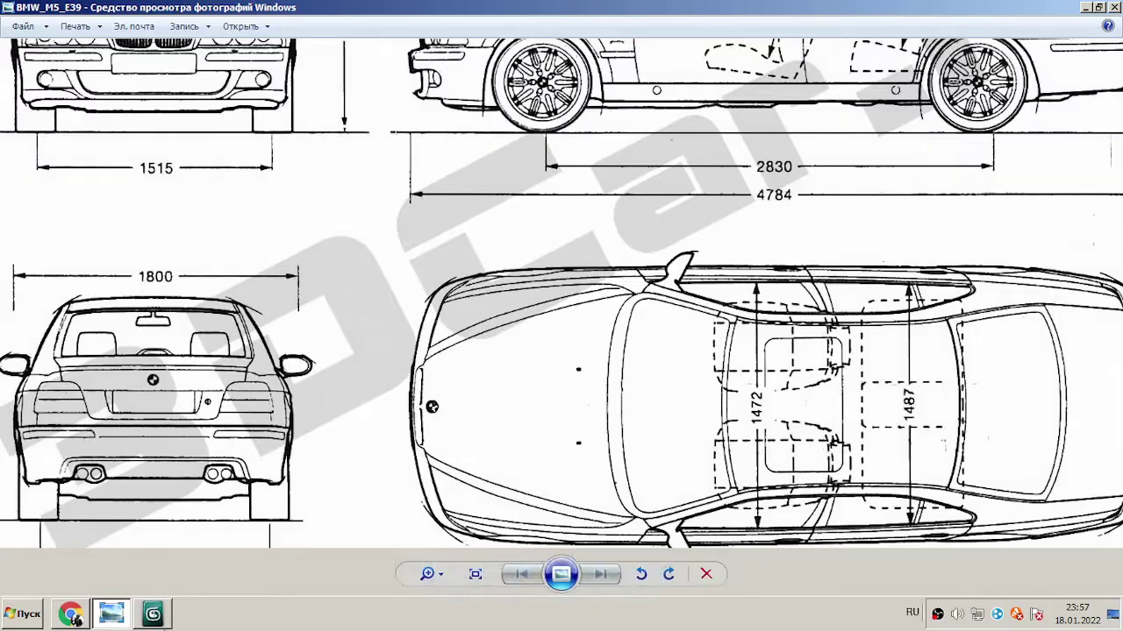
left_click(155, 615)
left_click(1099, 407)
left_click_drag(912, 261, 929, 312)
key("Return")
key("alt+Tab")
key("alt+Tab")
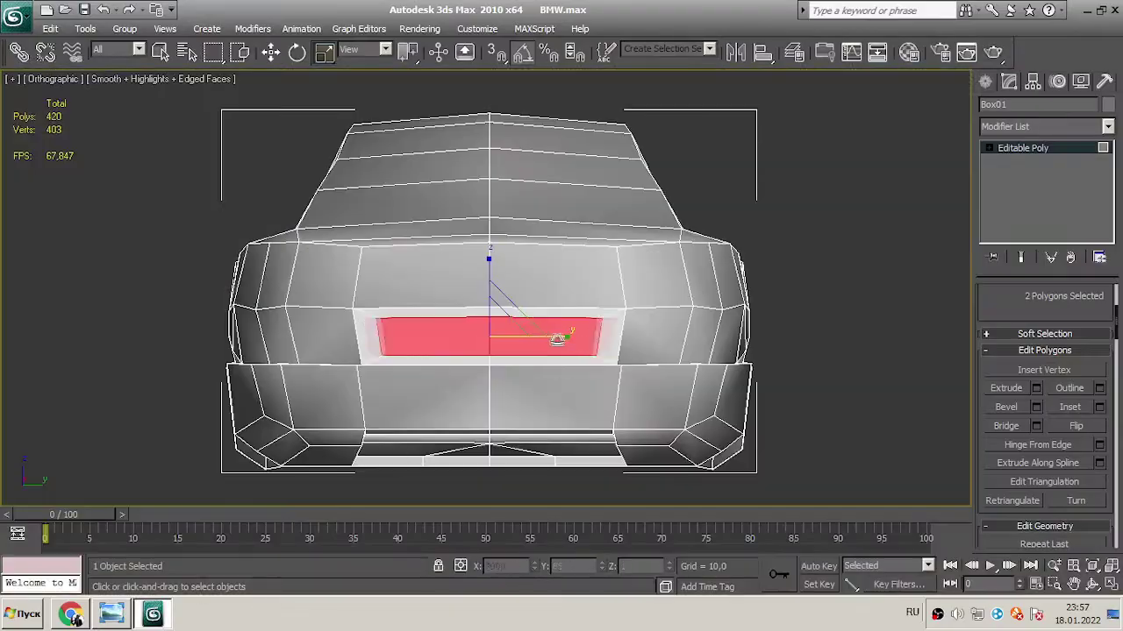
- Extrude the number plate polygons into the body and scale the recess's back face to about 83% along Y
left_click(852, 84)
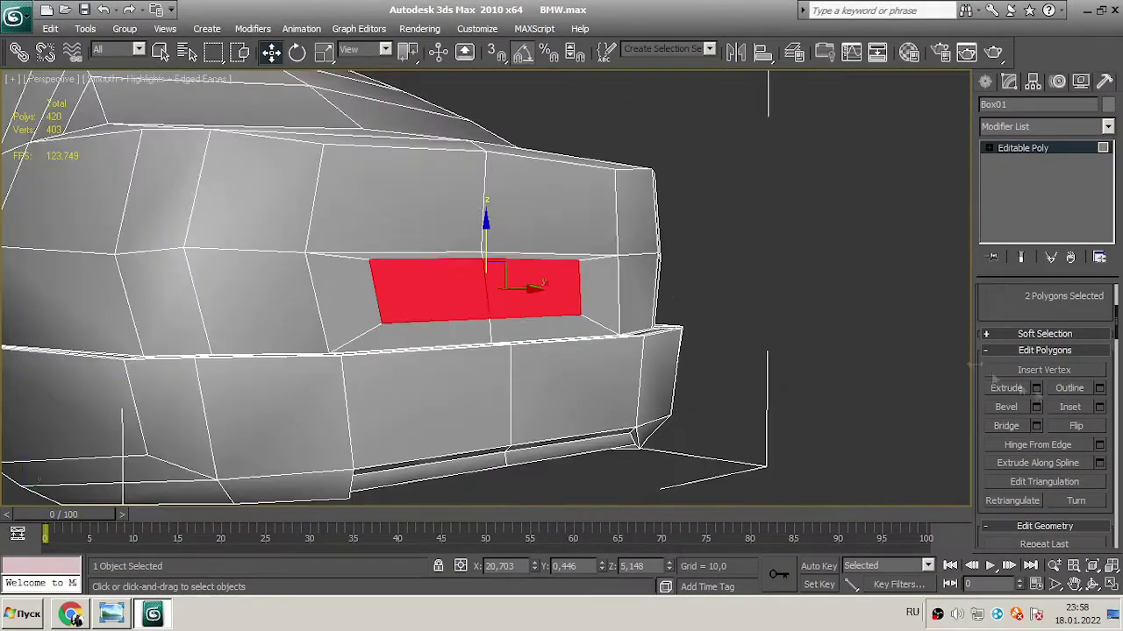
left_click(1036, 388)
left_click(852, 318)
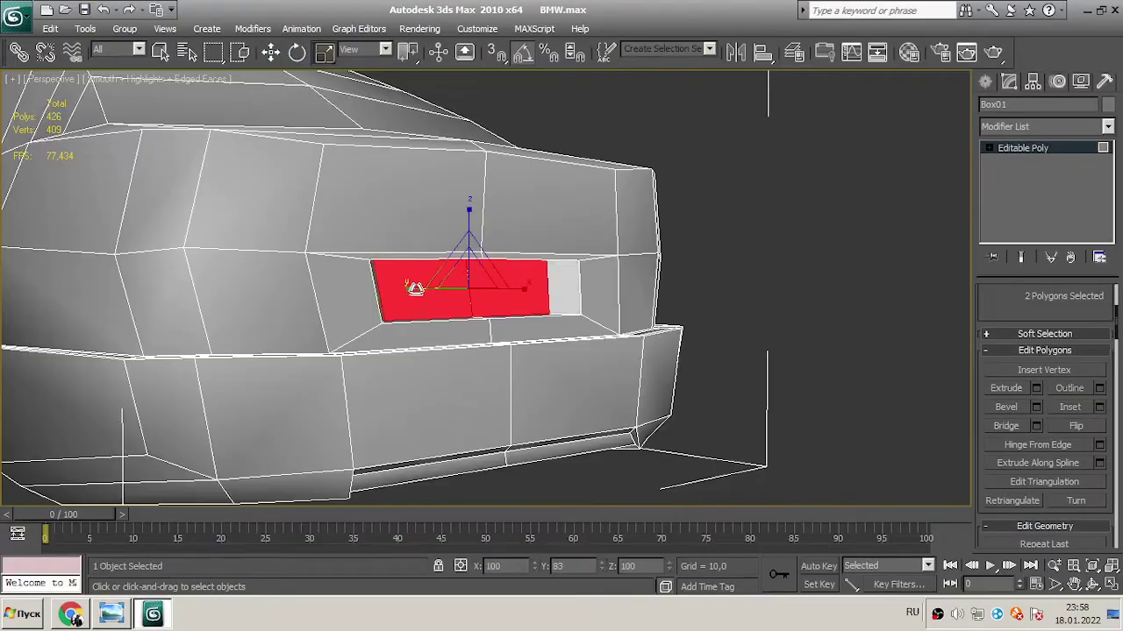
scroll(626, 296, "down", 3)
left_click(627, 295)
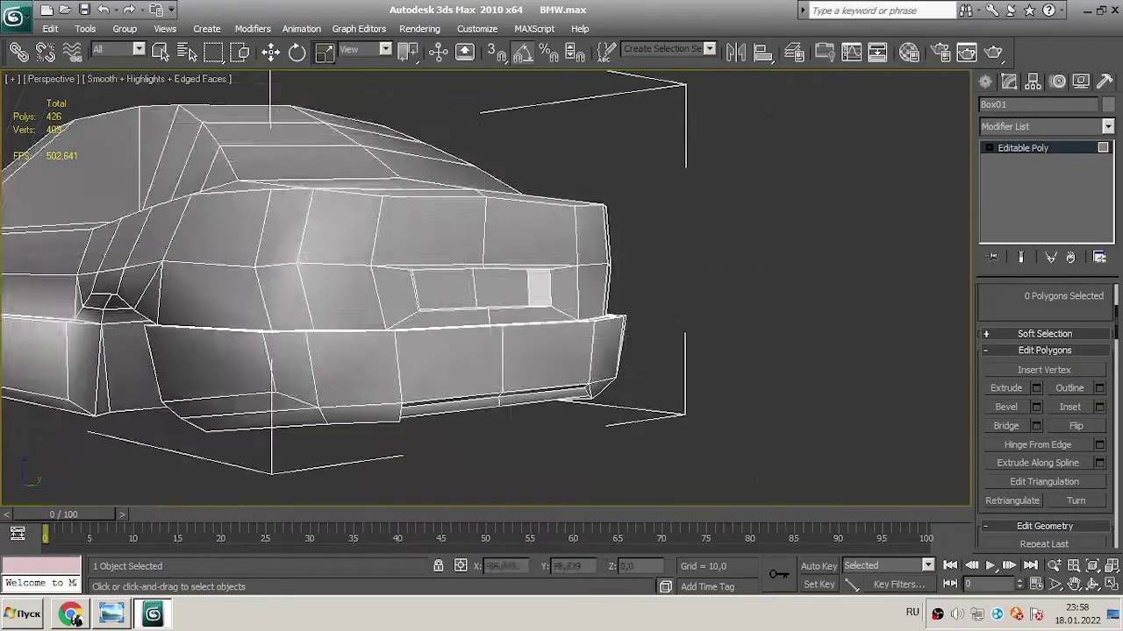
- With Ignore Backfacing enabled, spread the middle row of tail light vertices to about 107% along Y in the rear view
key("z")
left_click(62, 78)
left_click(107, 145)
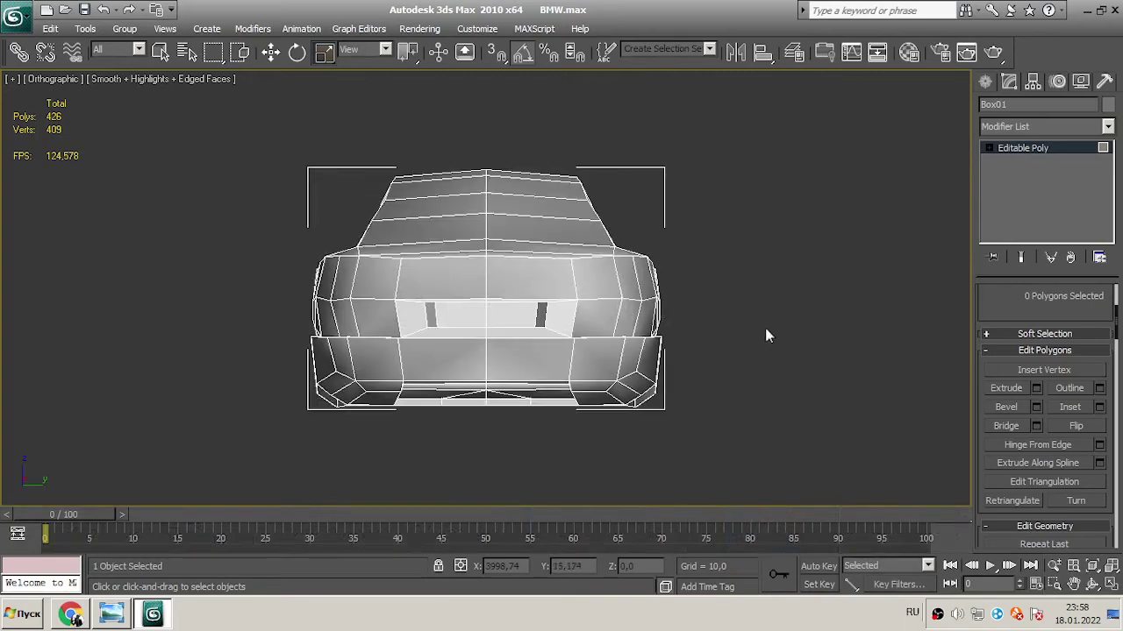
key("1")
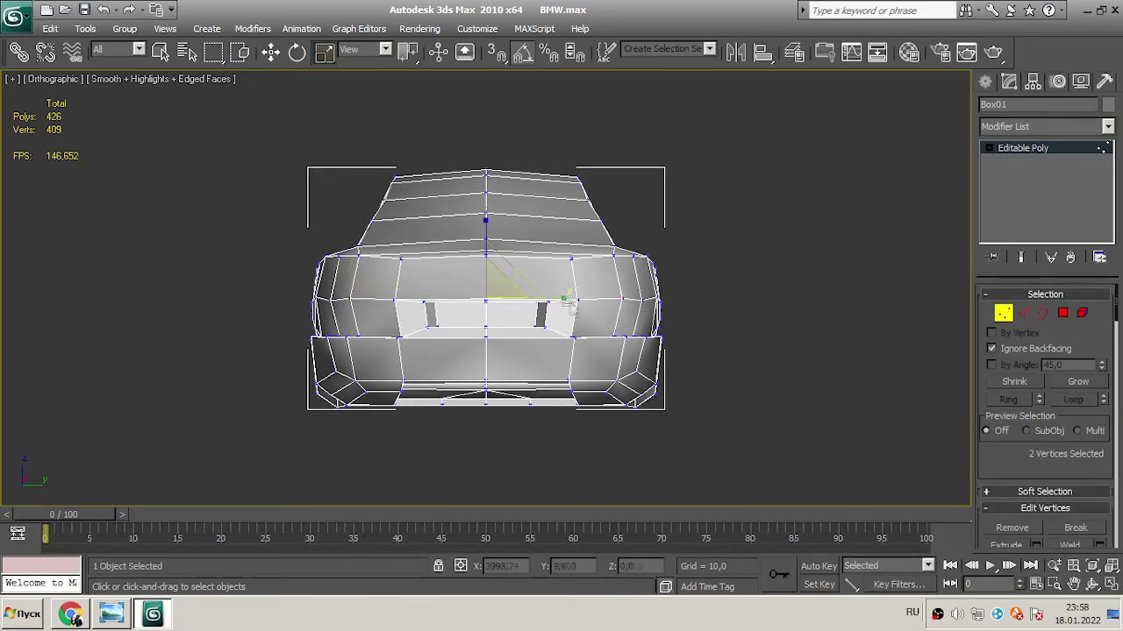
scroll(556, 279, "up", 4)
scroll(597, 311, "down", 1)
left_click(613, 307)
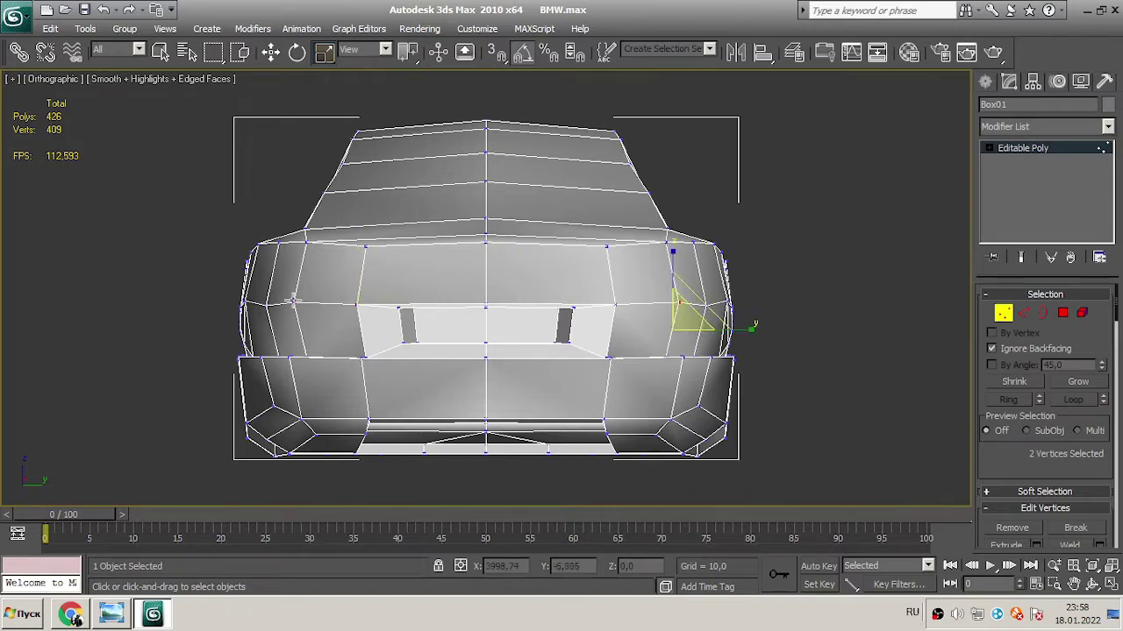
left_click_drag(555, 334, 562, 332)
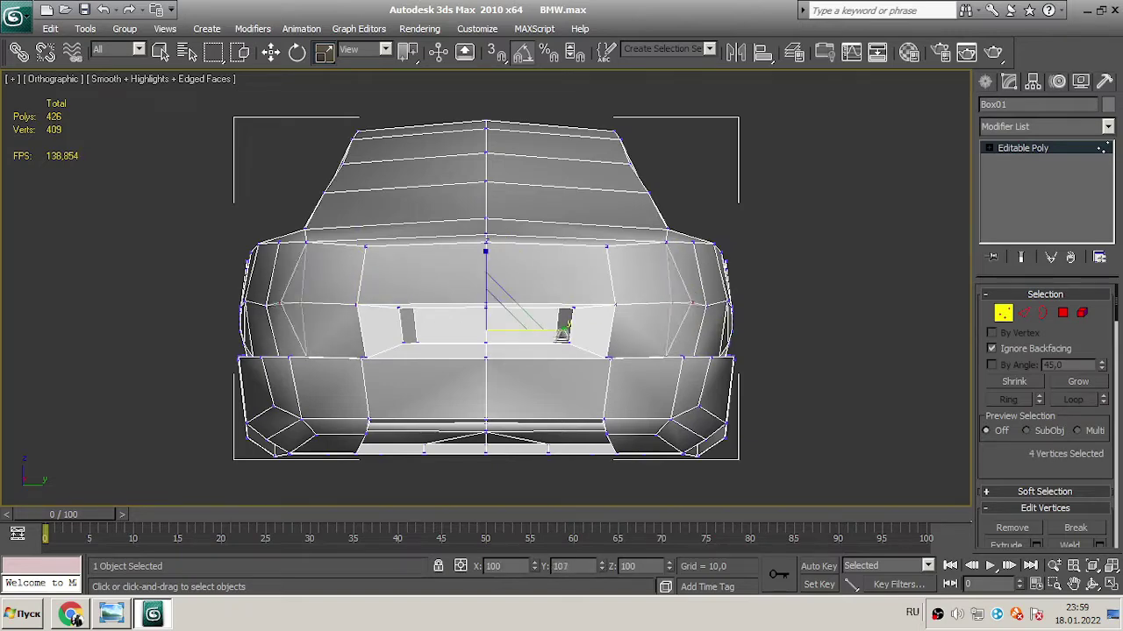
- Adjust the tail light vertices just above the rear bumper to line up with the row above them
key("z")
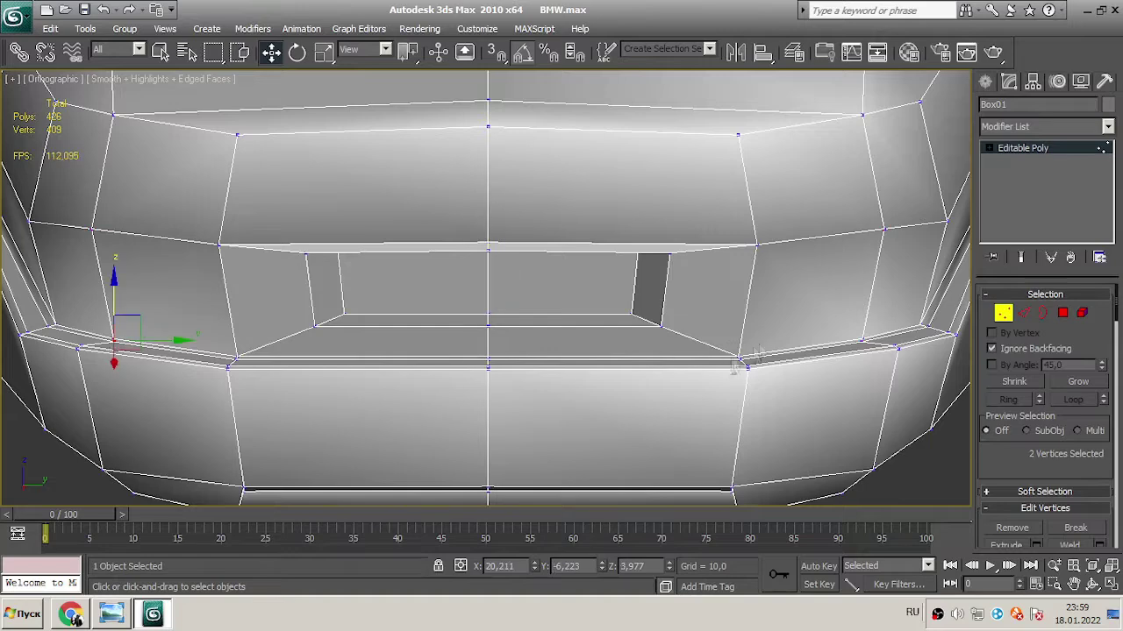
left_click_drag(506, 348, 72, 322)
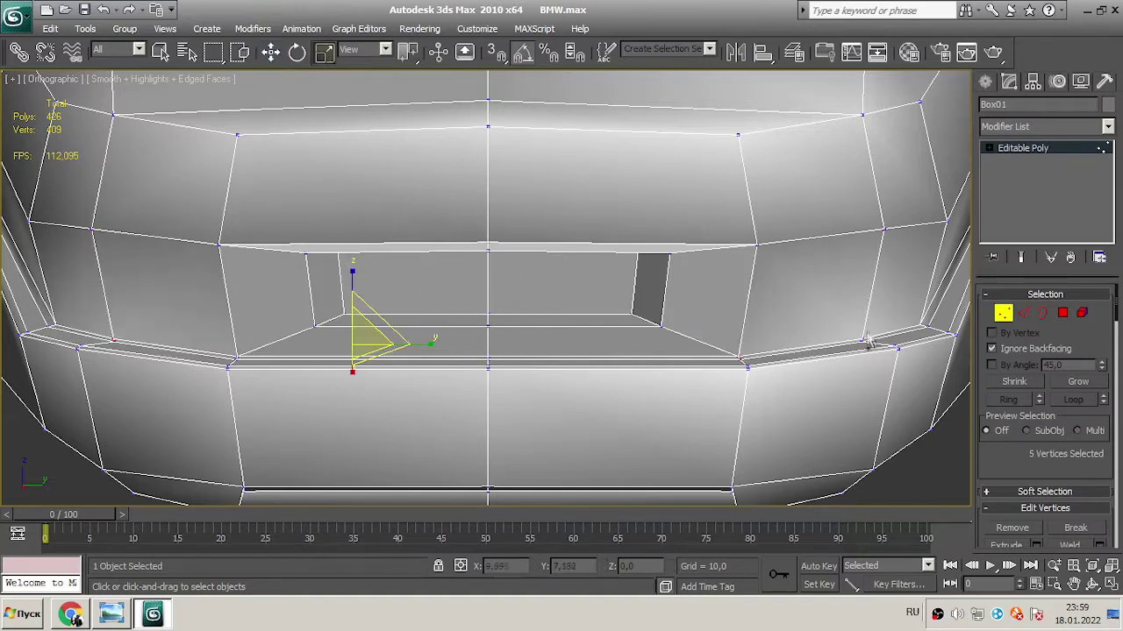
key("shift+z")
key("shift+z")
left_click(888, 265)
left_click(769, 250, "ctrl")
key("shift+z")
key("z")
middle_click_drag(568, 243, 544, 167, "alt")
left_click(773, 313)
scroll(574, 376, "up", 10)
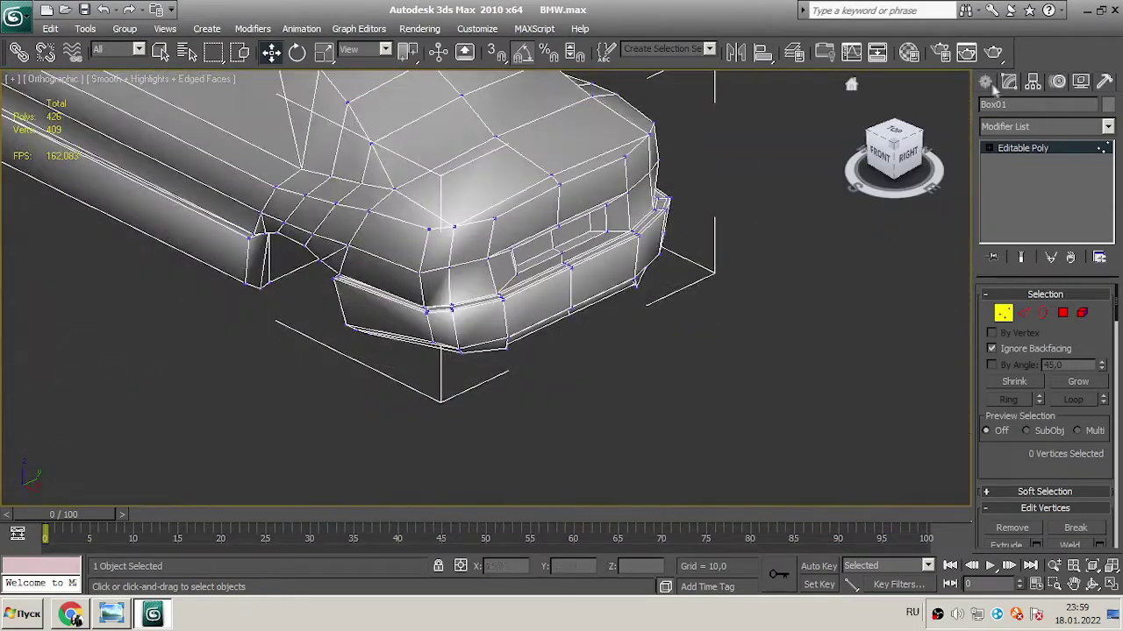
- Apply a Smooth modifier to the whole body, convert it back to an editable poly and show edged faces again
left_click(136, 79)
left_click(175, 145)
left_click(1043, 127)
left_click(1042, 237)
right_click(624, 254)
left_click(702, 421)
left_click(136, 78)
left_click(176, 145)
middle_click_drag(822, 251, 700, 232, "alt")
scroll(430, 307, "up", 5)
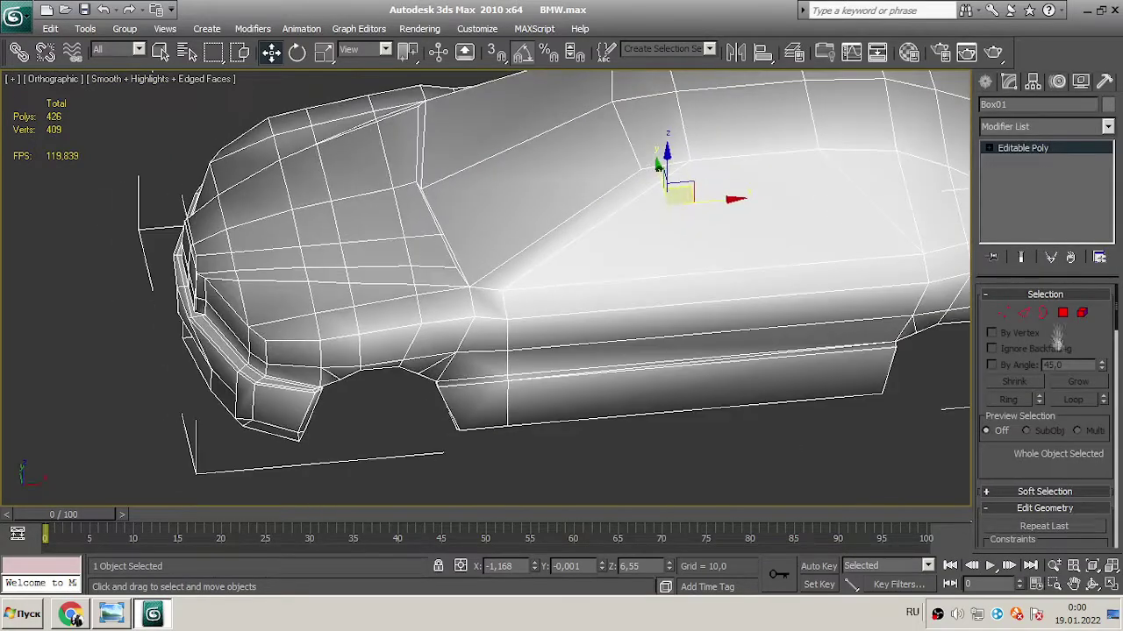
- Apply a Smooth modifier to the central hood polygons and collapse the body back to an editable poly
key("4")
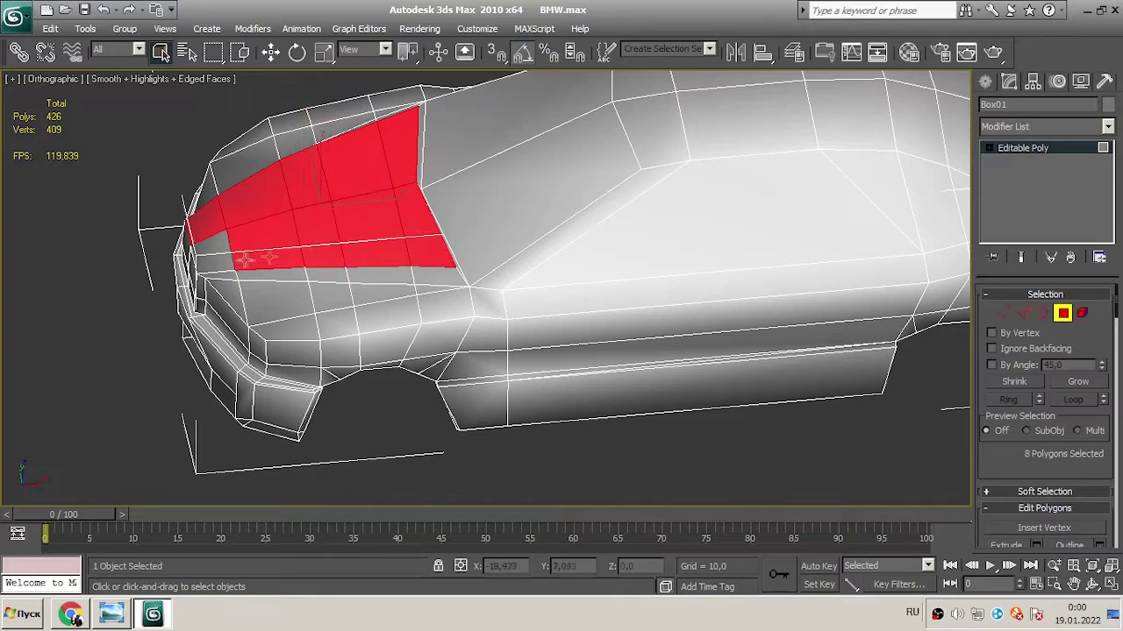
middle_click_drag(526, 263, 614, 263, "alt")
left_click(1044, 127)
left_click(1042, 237)
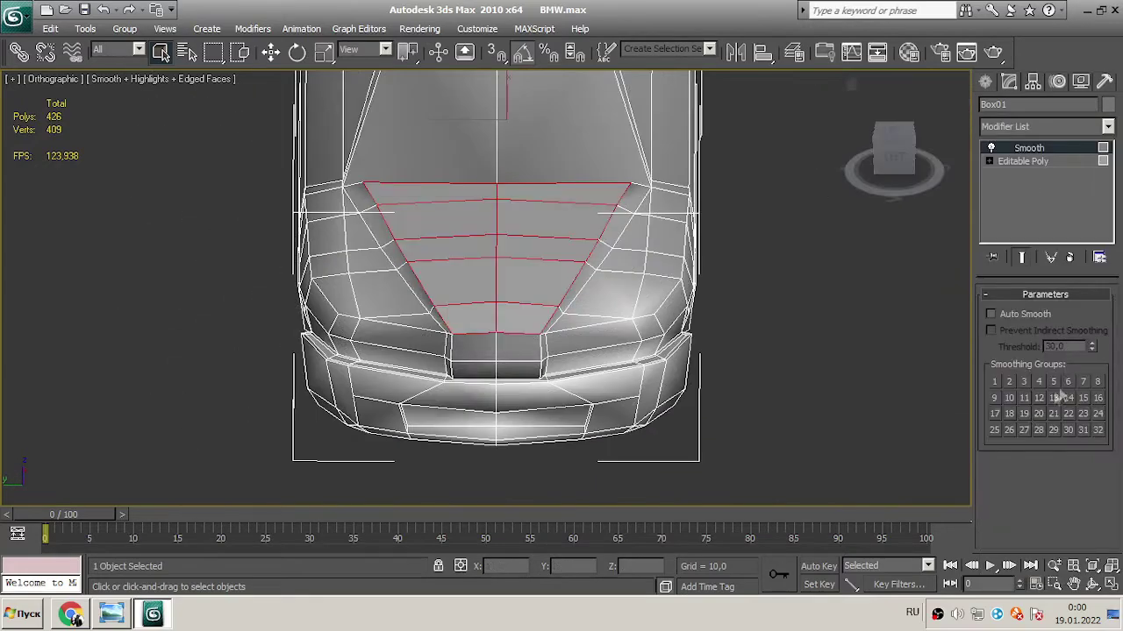
right_click(487, 243)
mouse_move(562, 395)
left_click(668, 409)
key("4")
left_click(1044, 126)
left_click(1017, 236)
right_click(476, 275)
left_click(658, 438)
- Select the crease polygons along both sides of the hood, smooth them as their own group and convert back to editable poly
key("4")
left_click_drag(645, 179, 595, 270)
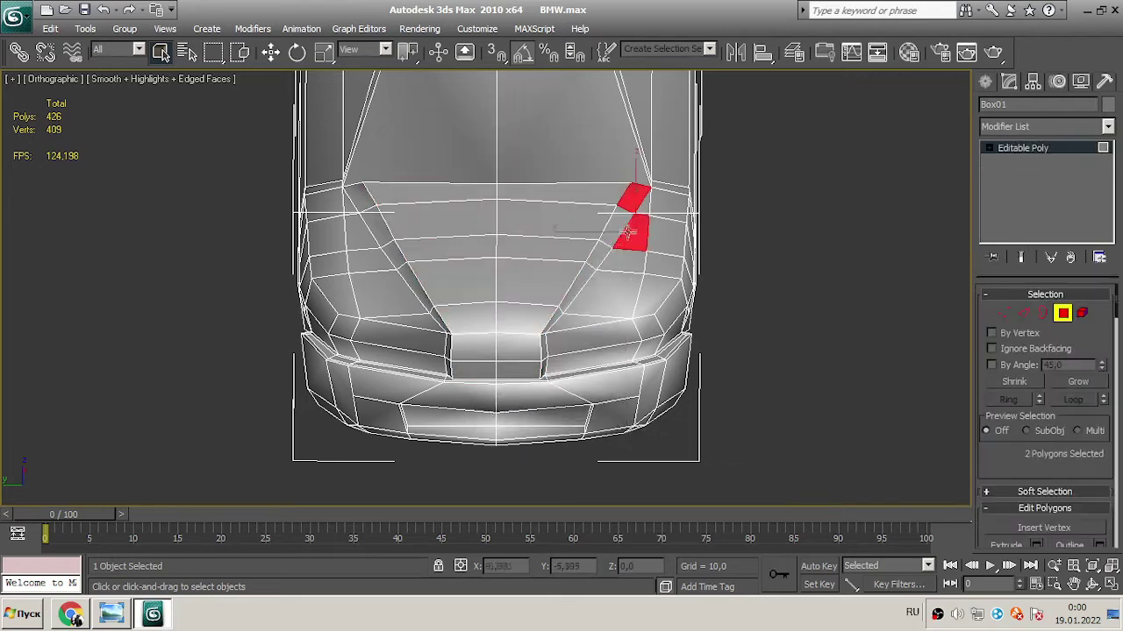
left_click(384, 250, "ctrl")
left_click(1044, 126)
scroll(1044, 351, "down", 5)
left_click(1018, 238)
right_click(551, 250)
mouse_move(530, 401)
left_click(605, 413)
- Select the fender tops and the shoulder strips below the windows on both sides and apply a Smooth modifier to them
middle_click_drag(564, 412, 425, 342, "alt")
key("4")
middle_click_drag(851, 165, 657, 279, "alt")
left_click(624, 290, "ctrl")
left_click(597, 338, "ctrl")
middle_click_drag(597, 338, 526, 333, "alt")
middle_click_drag(583, 114, 518, 386, "alt")
left_click(518, 386, "ctrl")
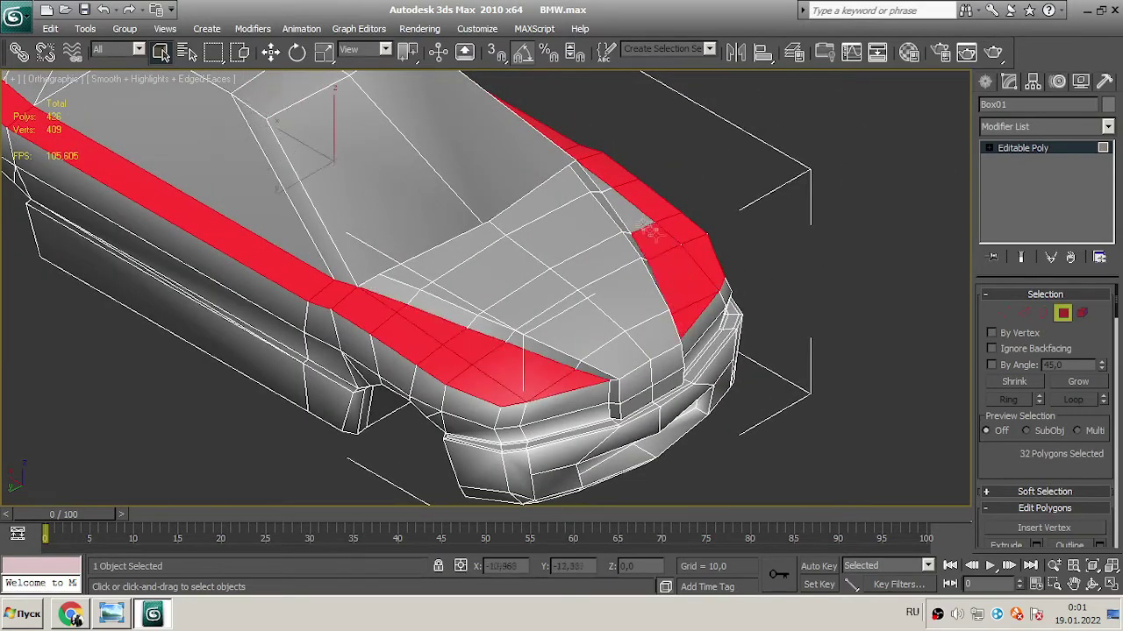
left_click(1107, 126)
left_click(1018, 252)
key("ctrl+z")
- Select the side polygons between the shoulder strips and the sills on both sides of the car and apply a Smooth modifier to them
middle_click_drag(591, 501, 754, 289, "alt")
key("4")
left_click(771, 324)
left_click(723, 315, "ctrl")
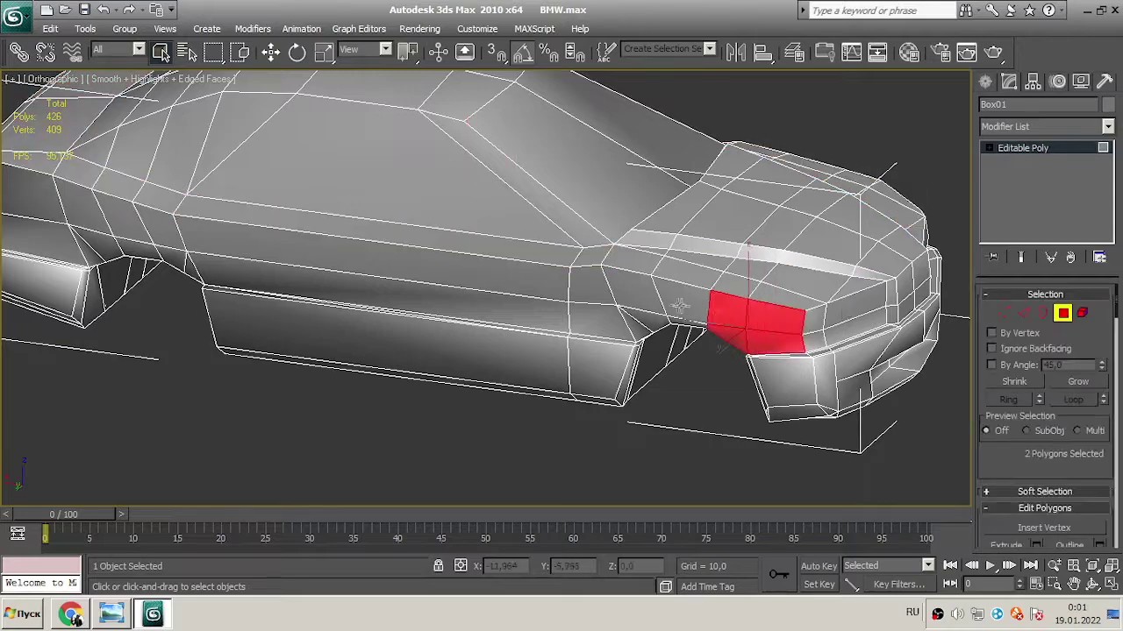
left_click(600, 328, "ctrl")
left_click(184, 263, "ctrl")
middle_click_drag(53, 250, 715, 286, "alt")
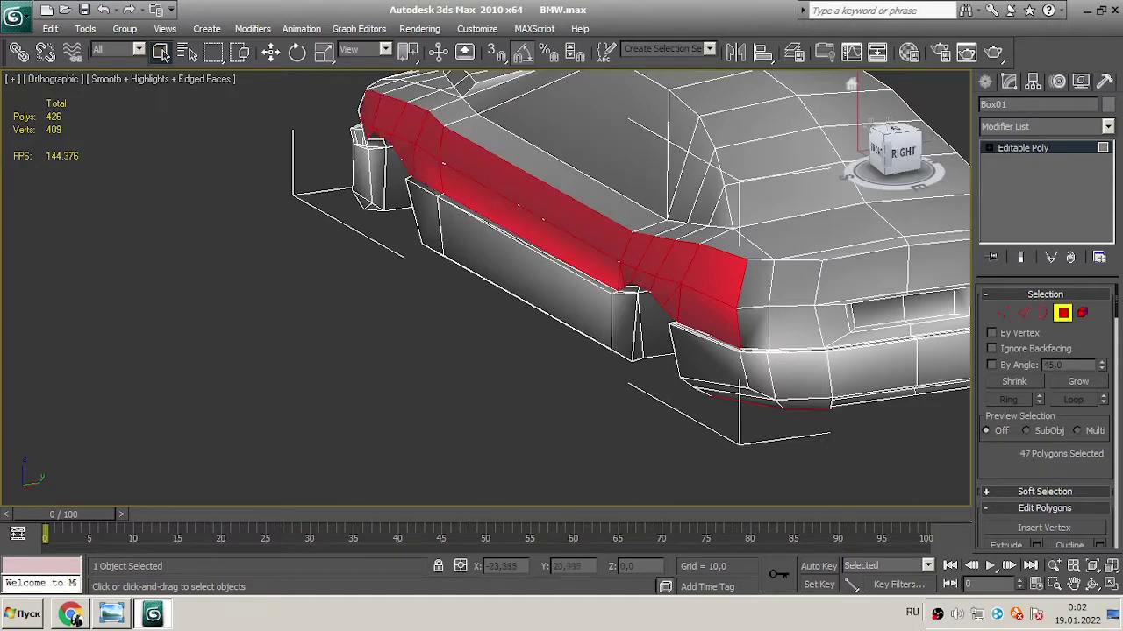
left_click(895, 150)
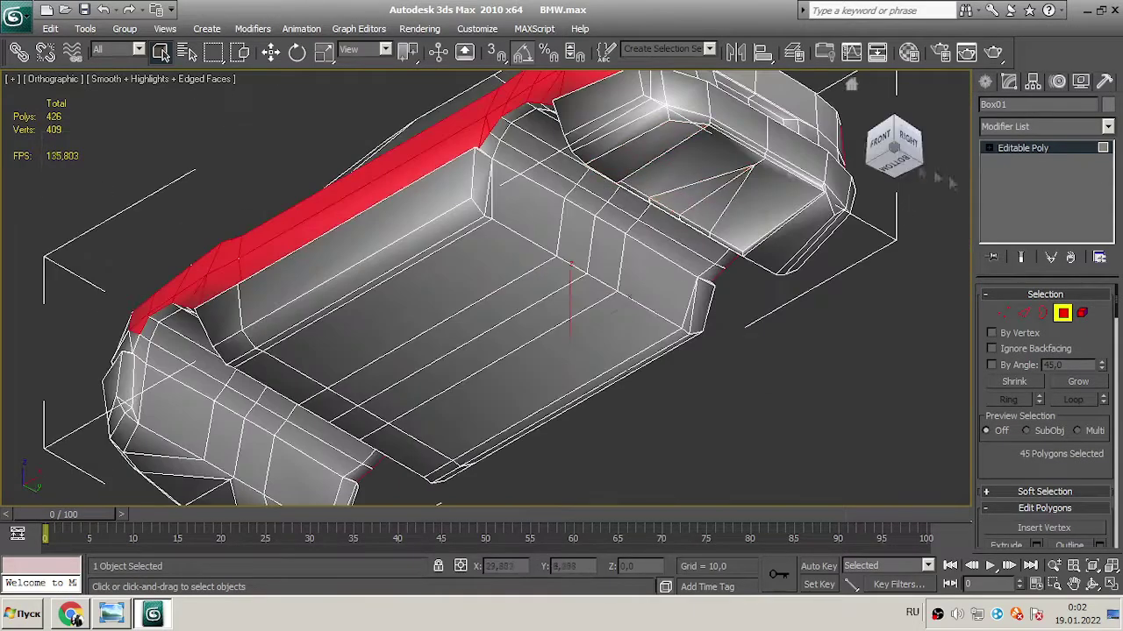
middle_click_drag(491, 351, 491, 175, "alt")
left_click(1043, 126)
left_click(1073, 359)
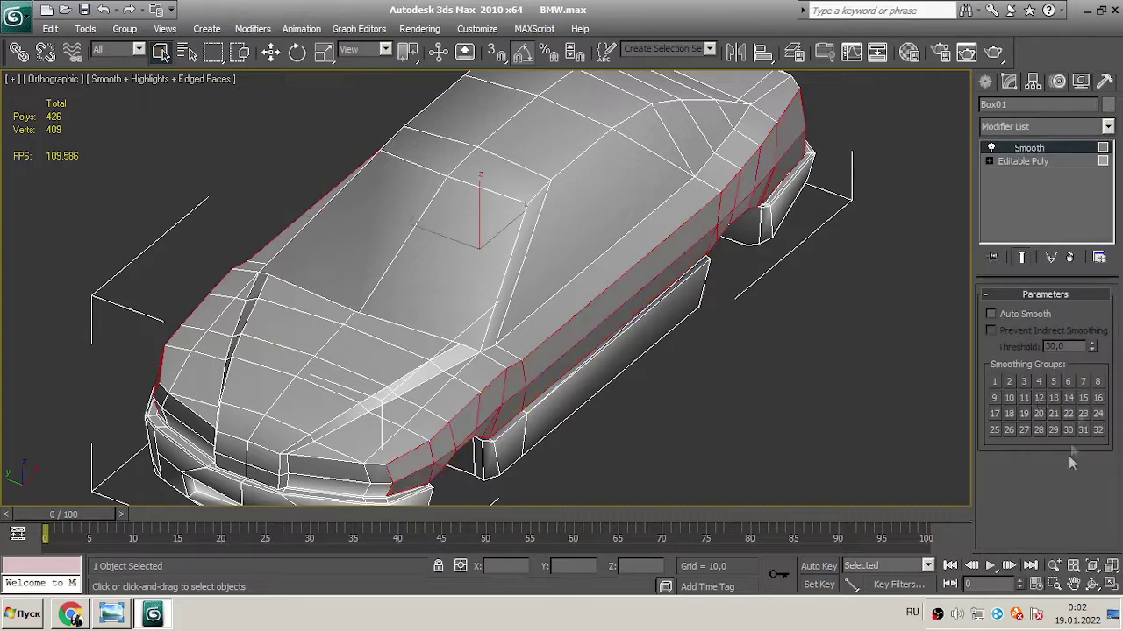
key("ctrl+z")
- Deselect the body and inspect the shading of its sides and rear
key("F4")
scroll(597, 319, "down", 2)
left_click(263, 191)
middle_click_drag(263, 190, 492, 280, "alt")
key("shift+z")
key("shift+z")
key("shift+z")
- Smooth the number plate recess polygons separately and convert the body back to an editable poly
left_click(165, 28)
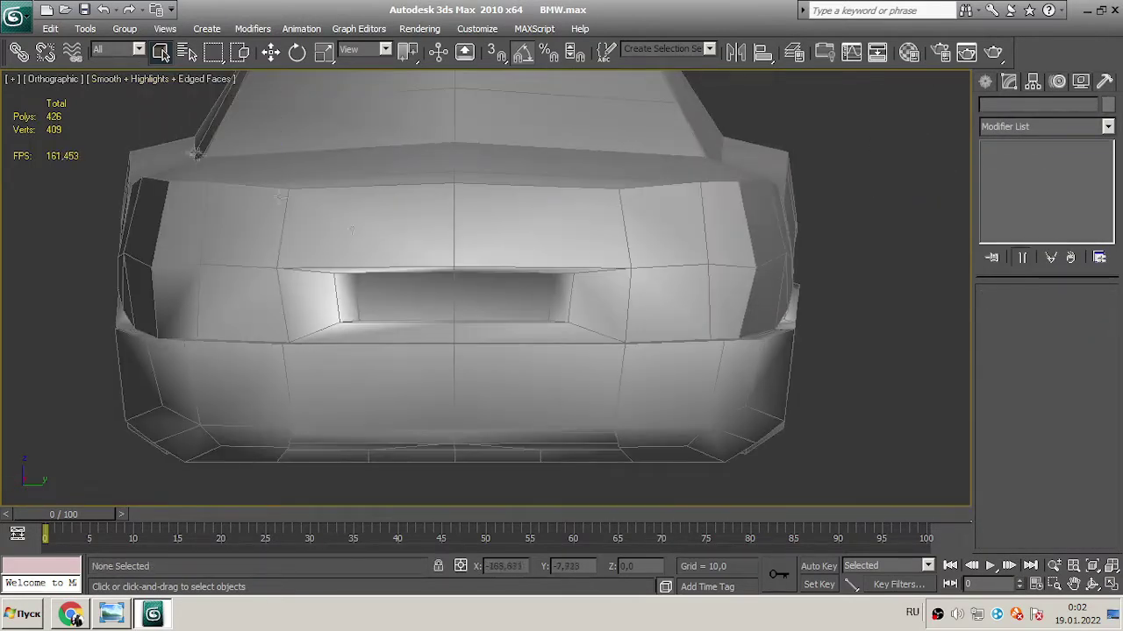
left_click(188, 146)
left_click(397, 289)
middle_click_drag(851, 250, 526, 351, "alt")
left_click(1108, 126)
right_click(465, 373)
left_click(421, 363)
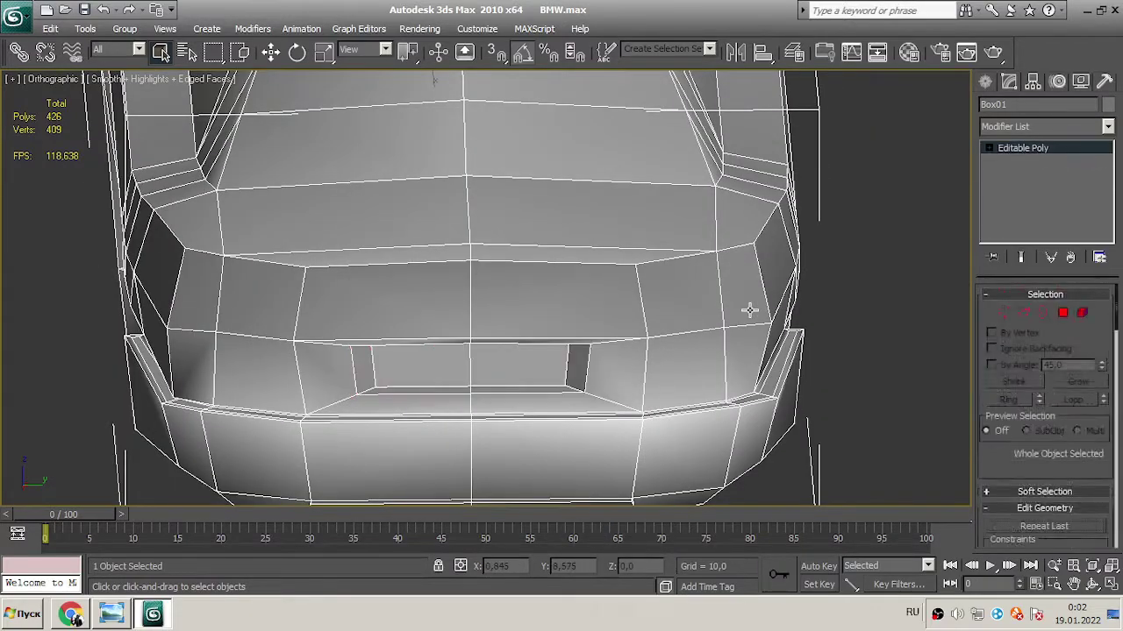
- In a shaded perspective view without edges, select the underbody's floor, wheel arch and bumper underside polygons from below
key("F4")
left_click(722, 233)
scroll(722, 233, "down", 5)
key("p")
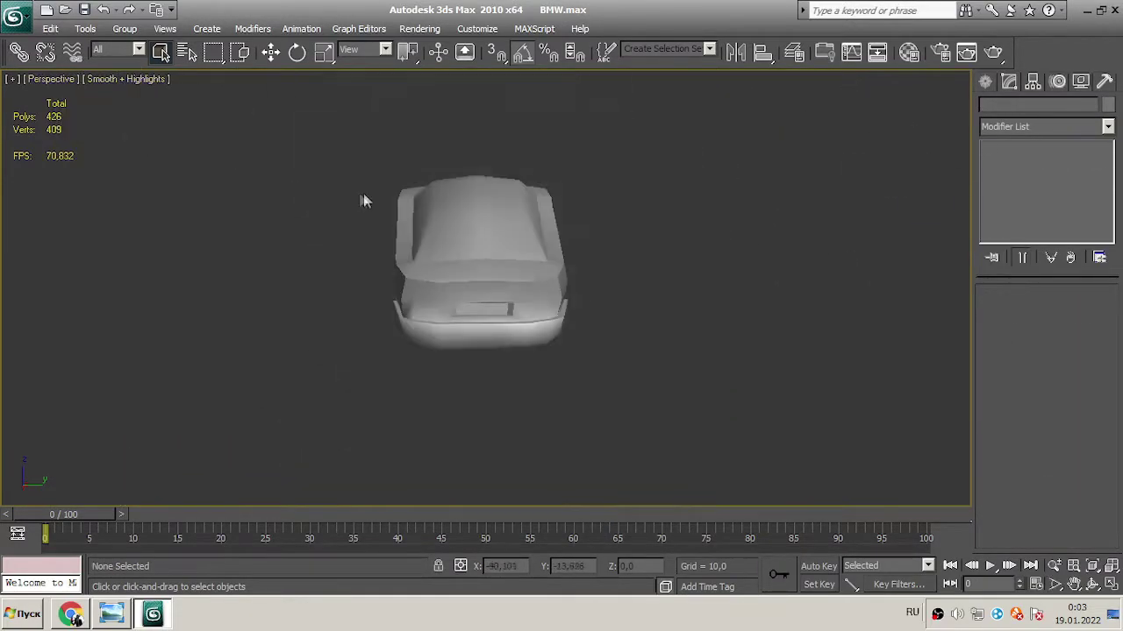
left_click_drag(886, 162, 845, 219)
key("ctrl+a")
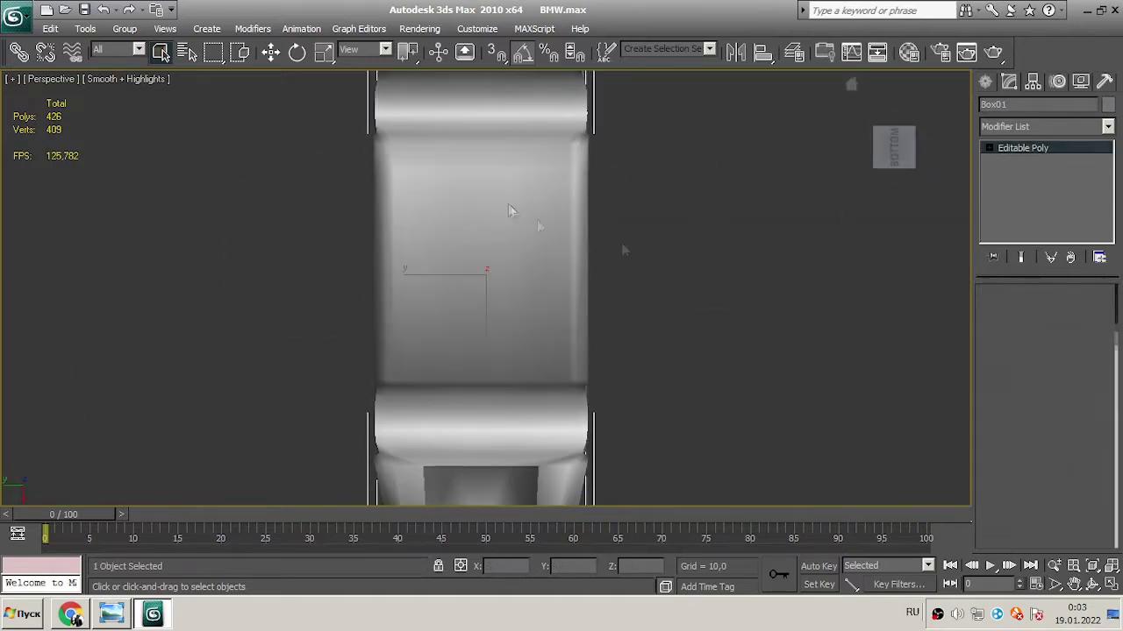
key("4")
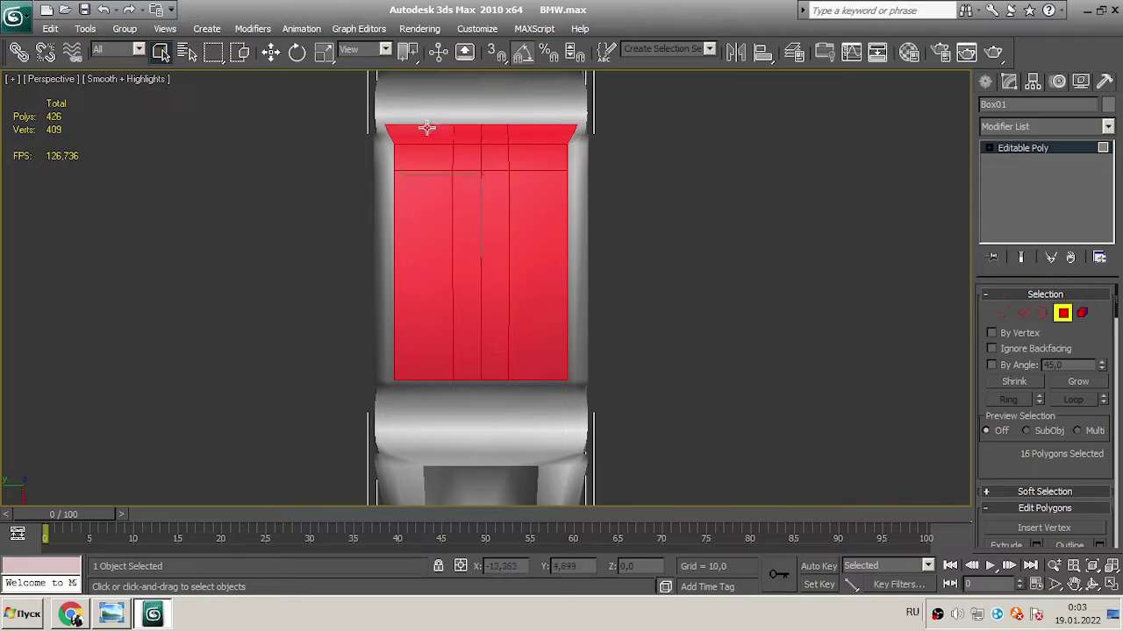
left_click(486, 122, "ctrl")
middle_click_drag(491, 122, 648, 251)
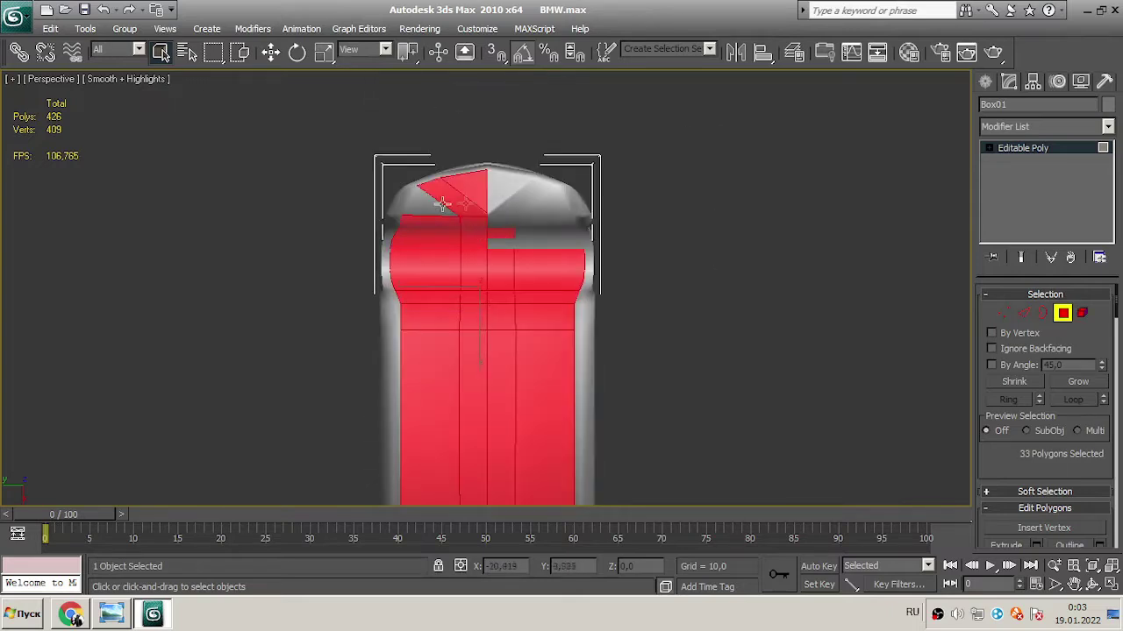
middle_click_drag(501, 228, 521, 279)
left_click(521, 282, "ctrl")
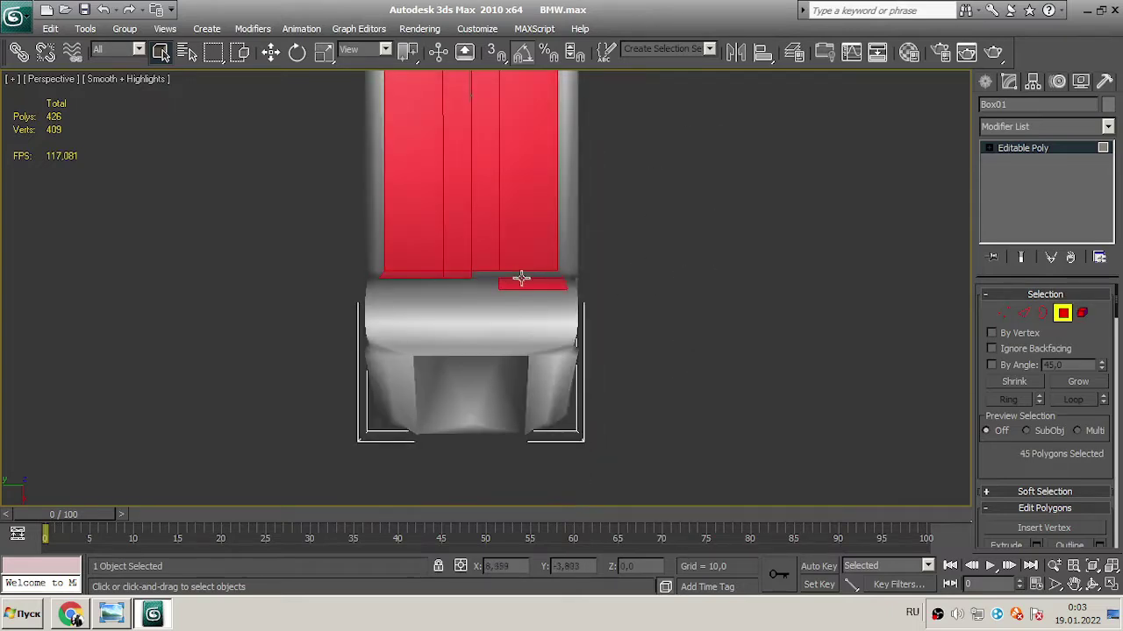
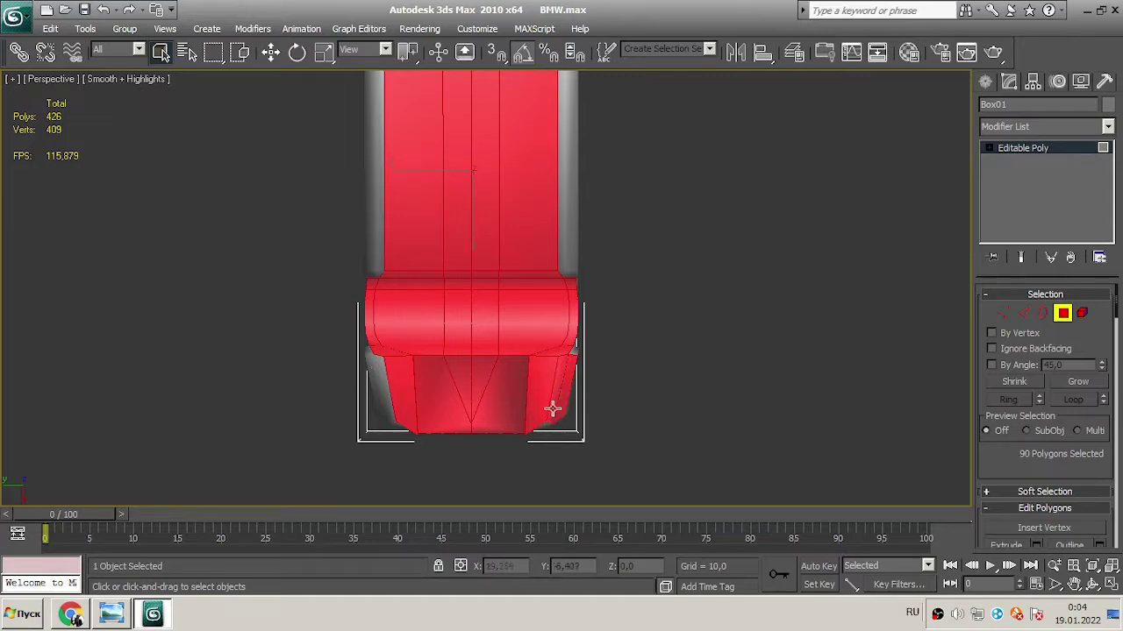
- Add the remaining inner wheel arch and bumper end polygons on both sides to the underbody selection
left_click_drag(893, 154, 840, 193)
scroll(611, 158, "up", 5)
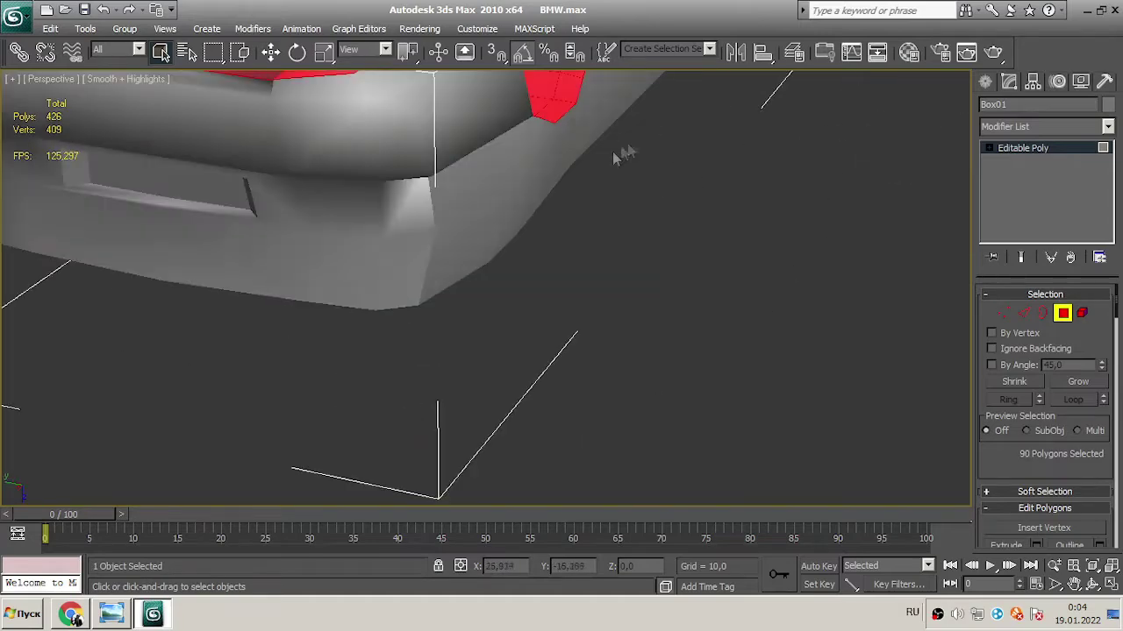
middle_click_drag(602, 303, 376, 327, "alt")
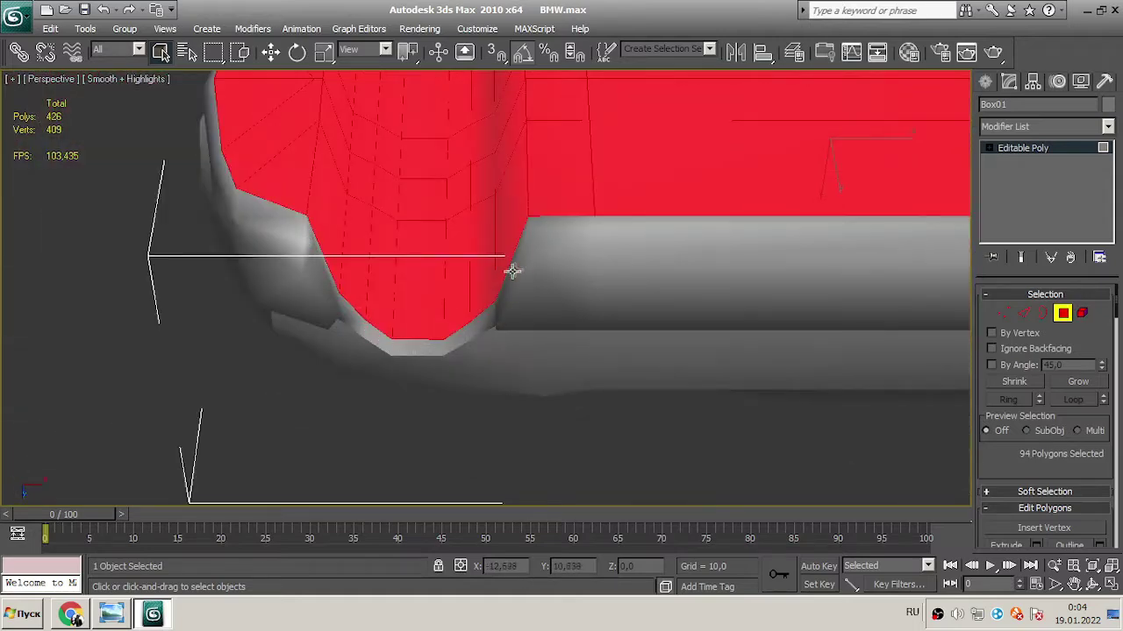
left_click(358, 329, "ctrl")
key("z")
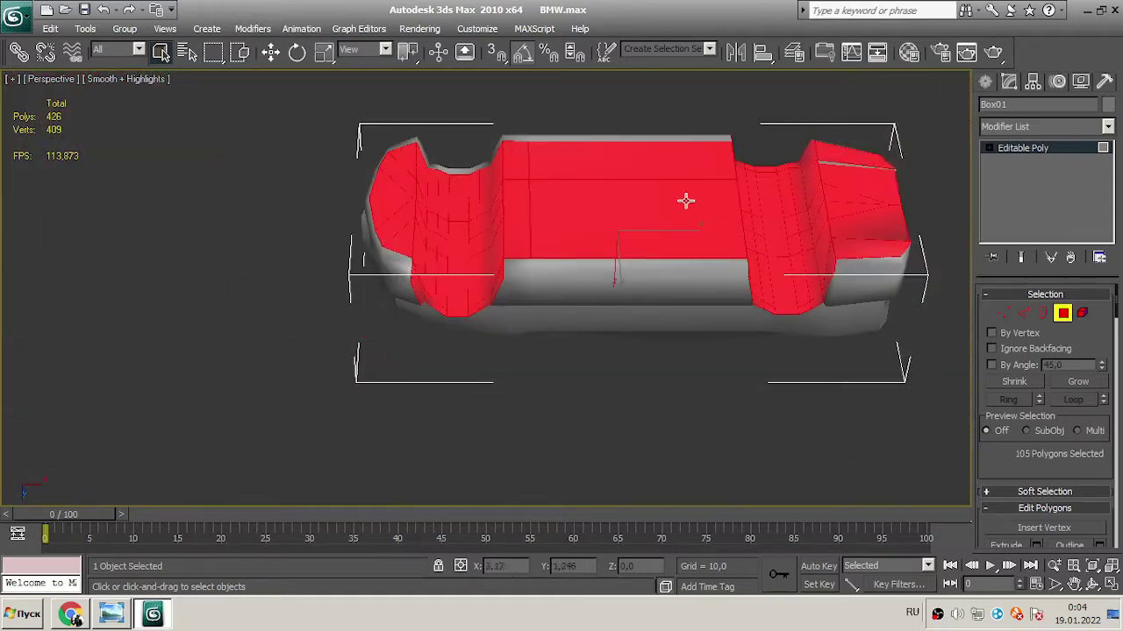
scroll(562, 206, "up", 5)
middle_click_drag(561, 205, 373, 256, "alt")
left_click(372, 256, "ctrl")
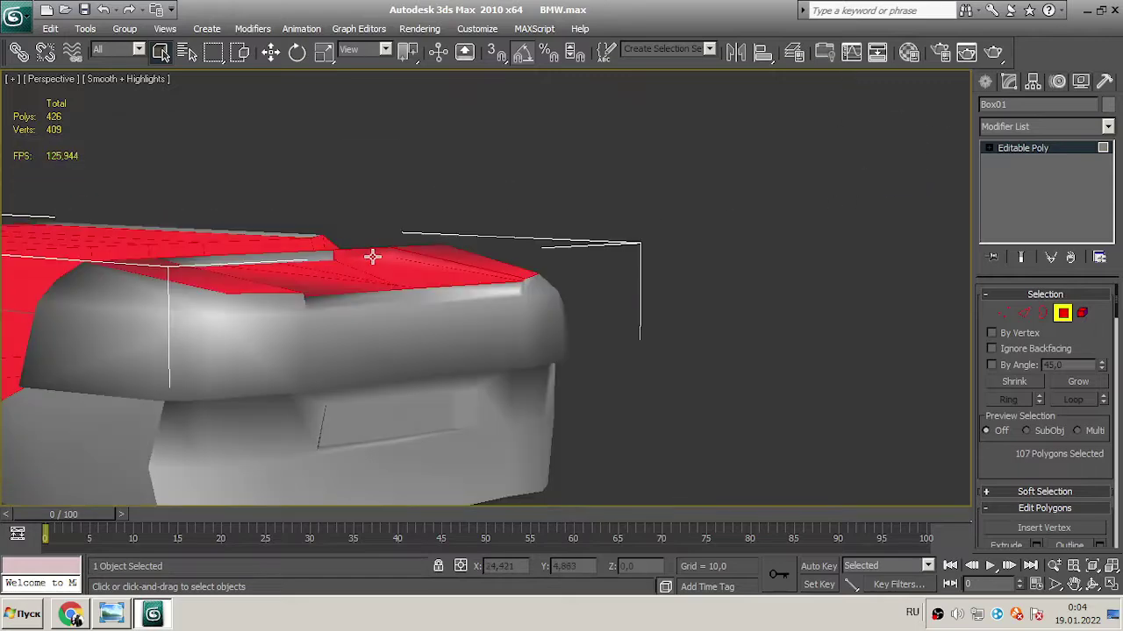
left_click(252, 262, "ctrl")
middle_click_drag(252, 263, 537, 290, "alt")
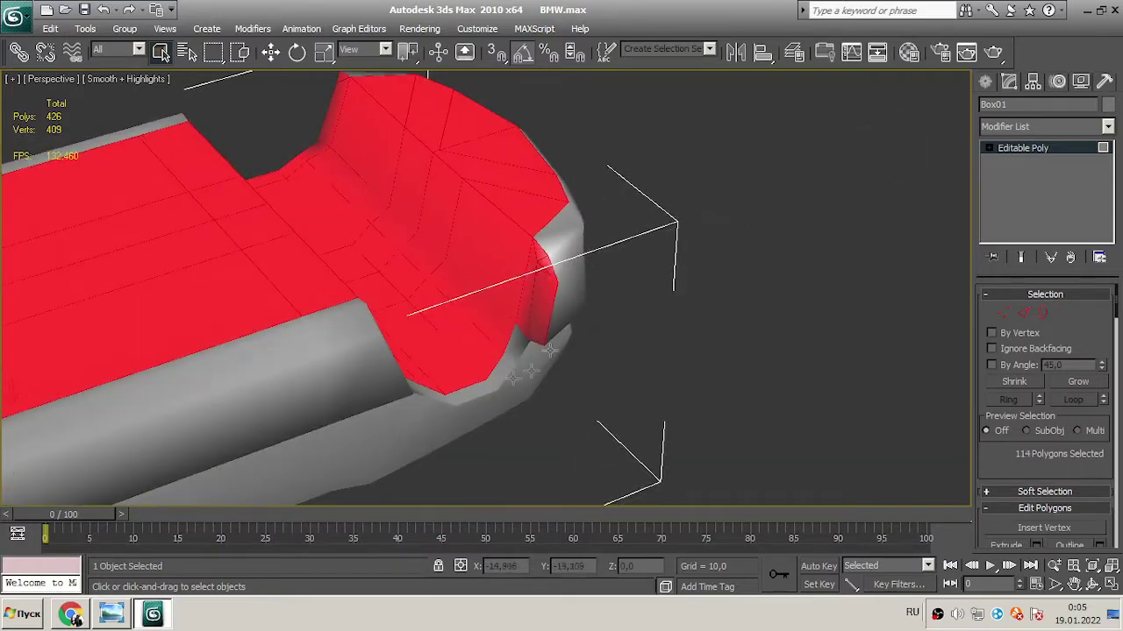
middle_click_drag(865, 182, 349, 344, "alt")
left_click(349, 344, "ctrl")
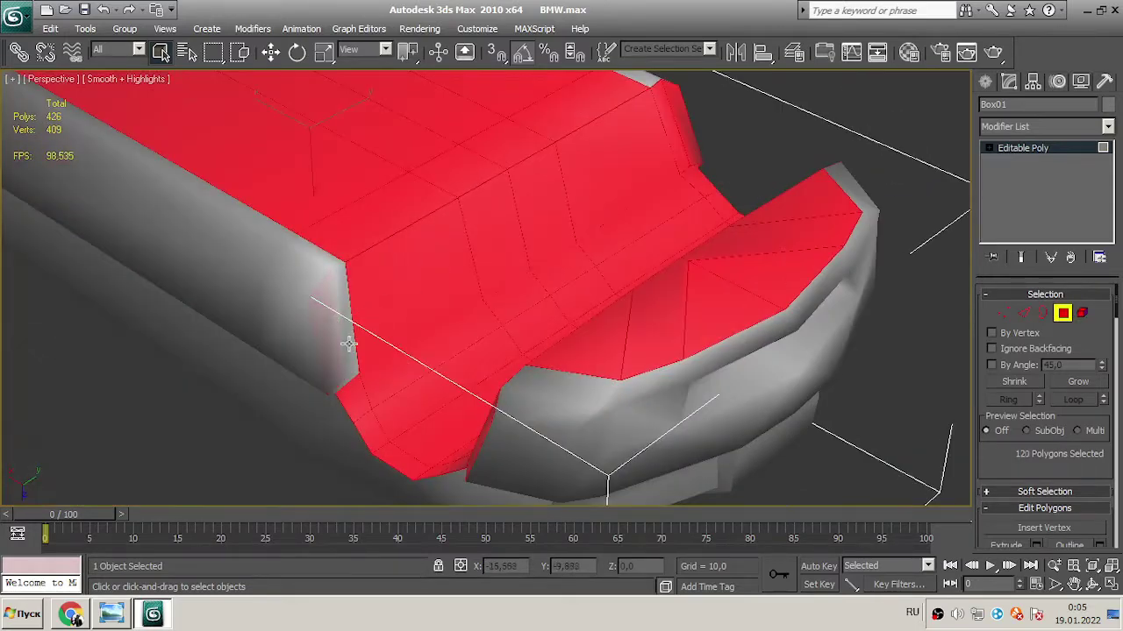
- Apply a Smooth modifier to the selected underbody polygons
left_click(893, 140)
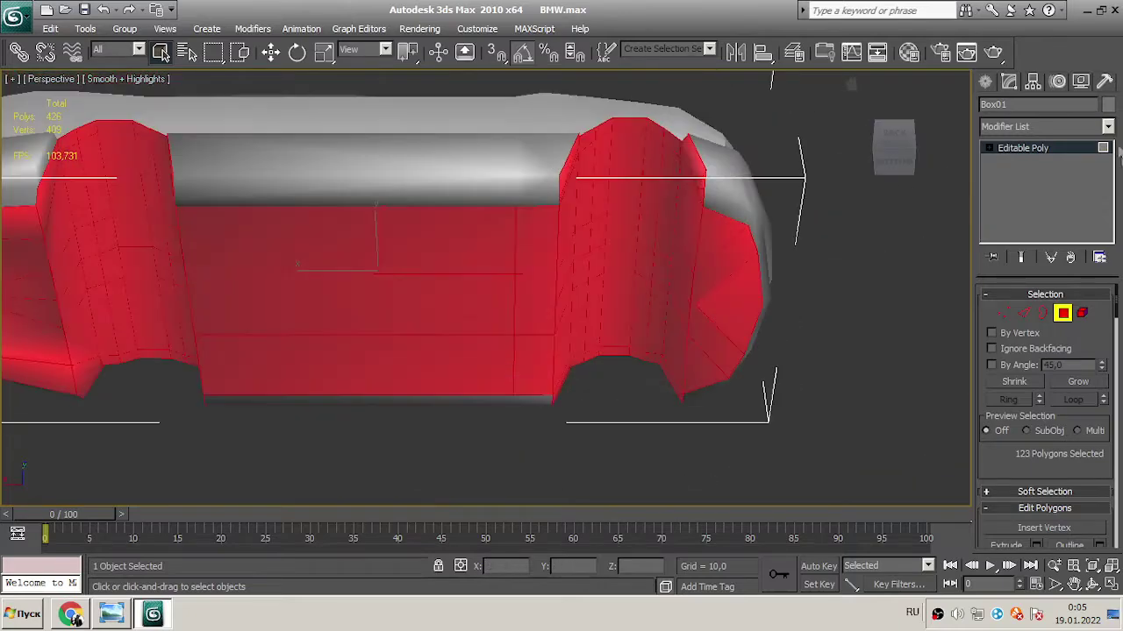
left_click(1044, 126)
left_click(1009, 236)
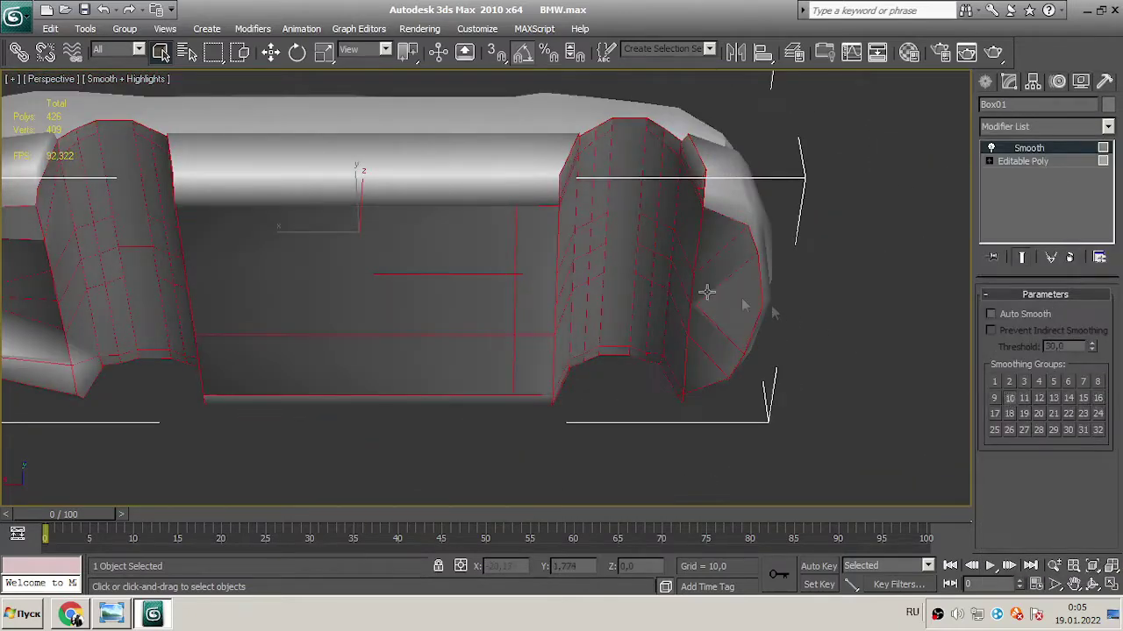
key("ctrl+z")
- With edged faces shown, move the stray centre vertex under the front bumper along X toward the bumper's edge
left_click(1003, 317)
right_click(649, 254)
scroll(819, 303, "up", 5)
left_click(127, 79)
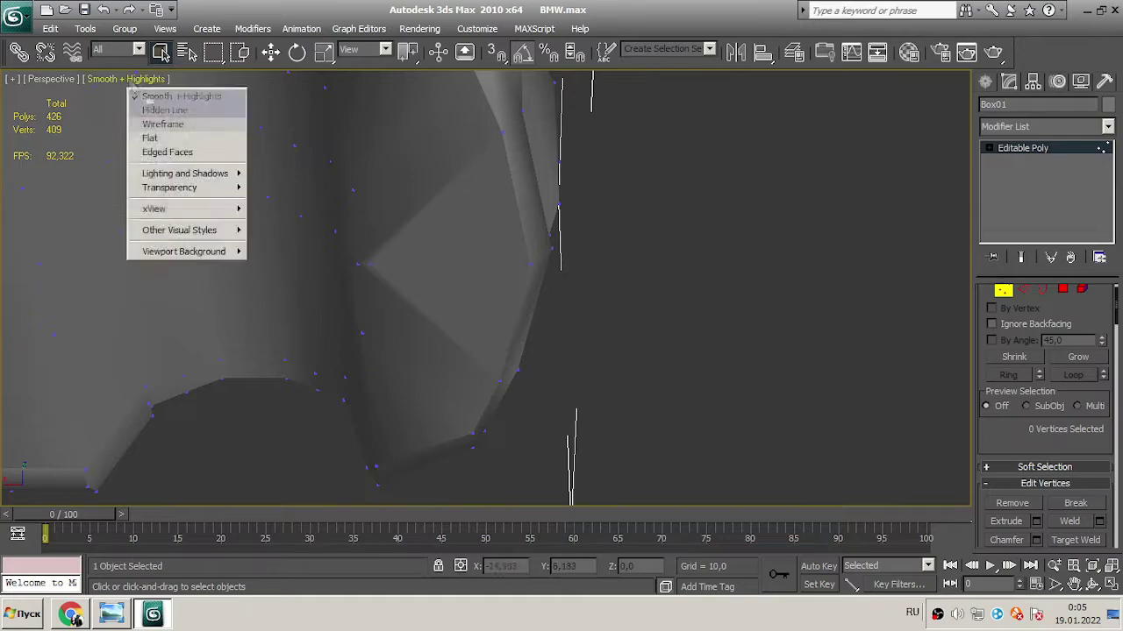
left_click(175, 138)
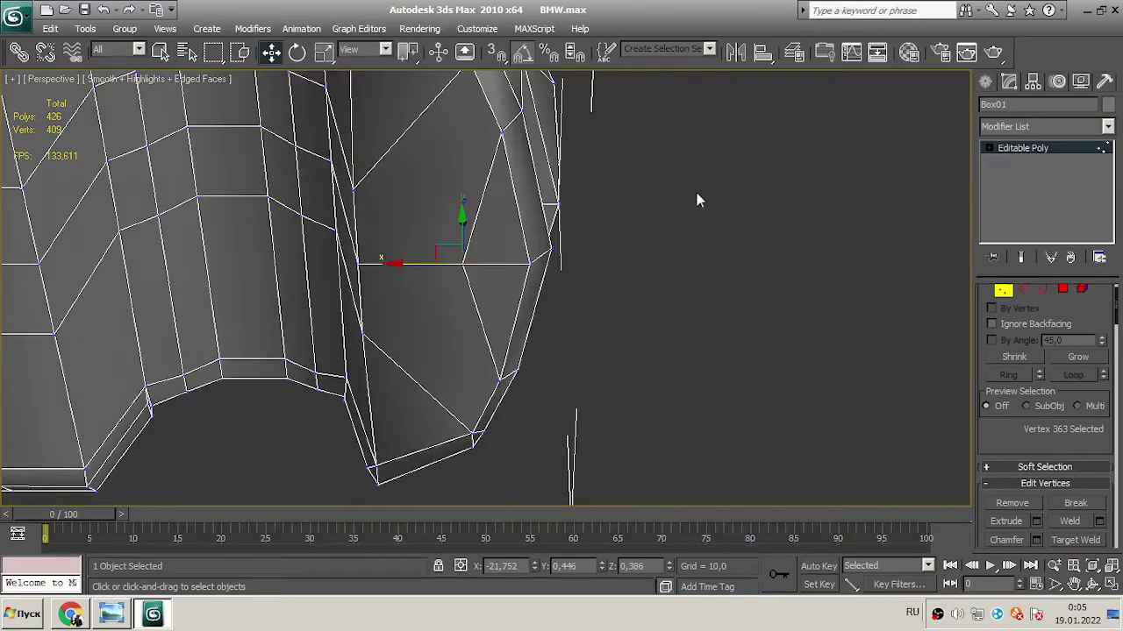
- Target-weld the duplicate vertices on the bumper undersides to their neighbours
scroll(614, 219, "down", 4)
scroll(406, 231, "up", 5)
left_click(403, 225)
key("w")
middle_click_drag(649, 240, 488, 226, "alt")
left_click(488, 227)
left_click_drag(489, 250, 634, 321)
key("ctrl+z")
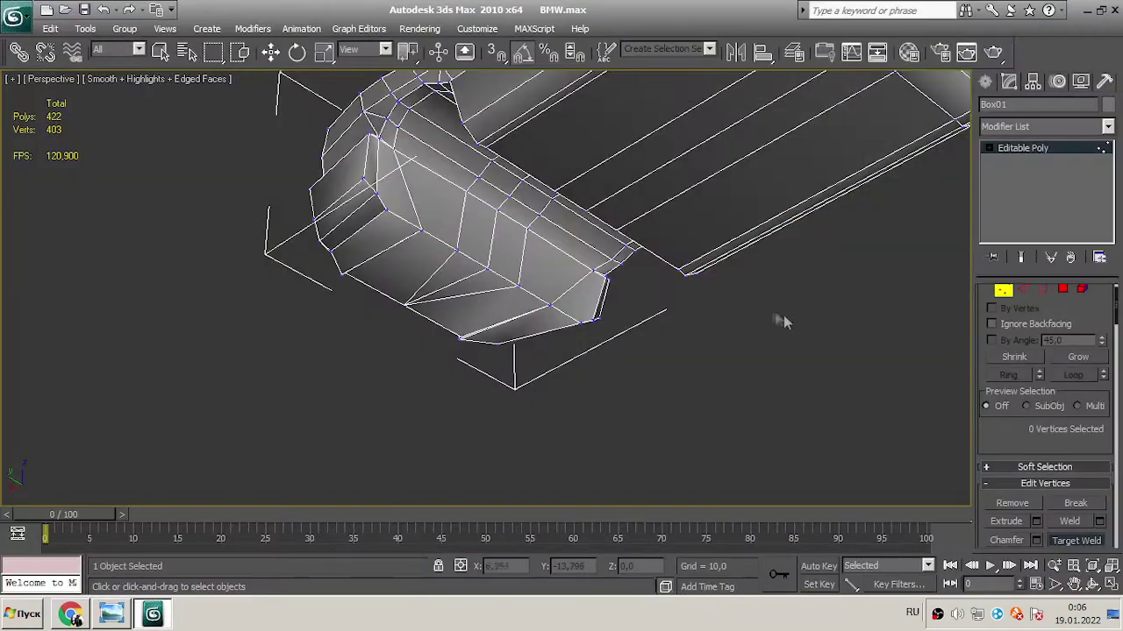
- Hide the edged faces, leave vertex editing and inspect the body's shading from the rear and the front
scroll(783, 322, "down", 10)
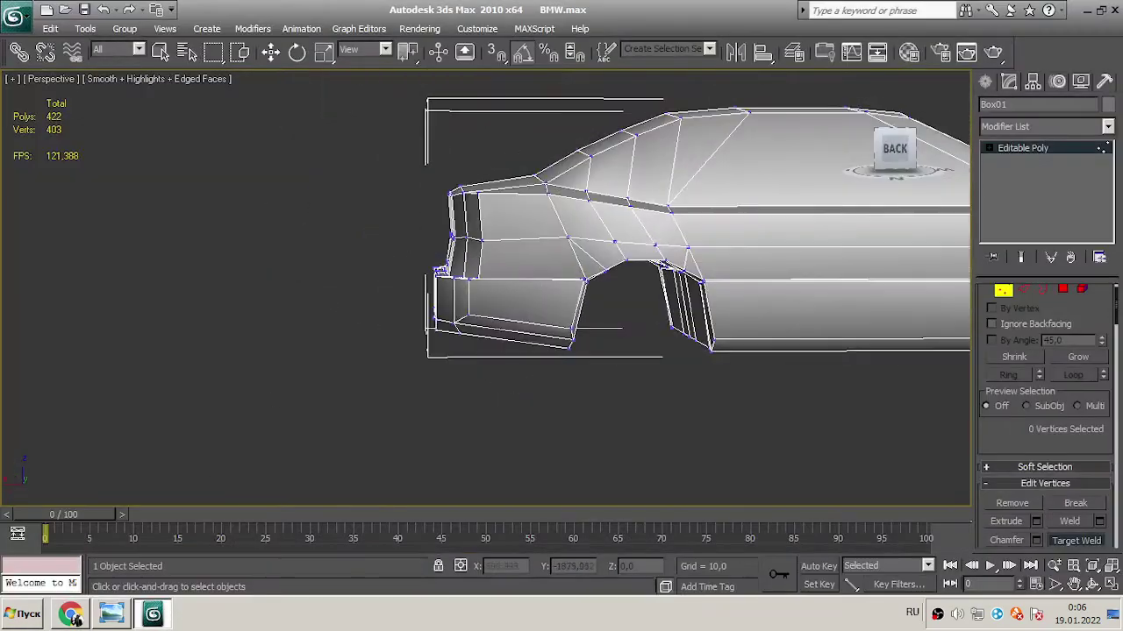
middle_click_drag(783, 322, 614, 290, "alt")
left_click(130, 80)
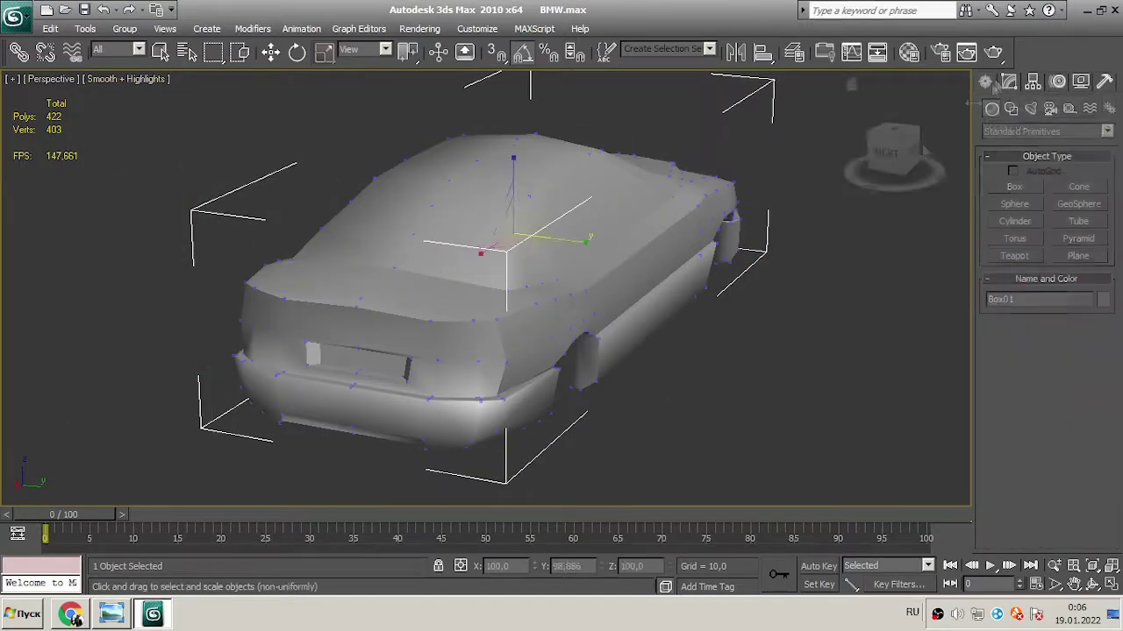
middle_click_drag(580, 203, 316, 210, "alt")
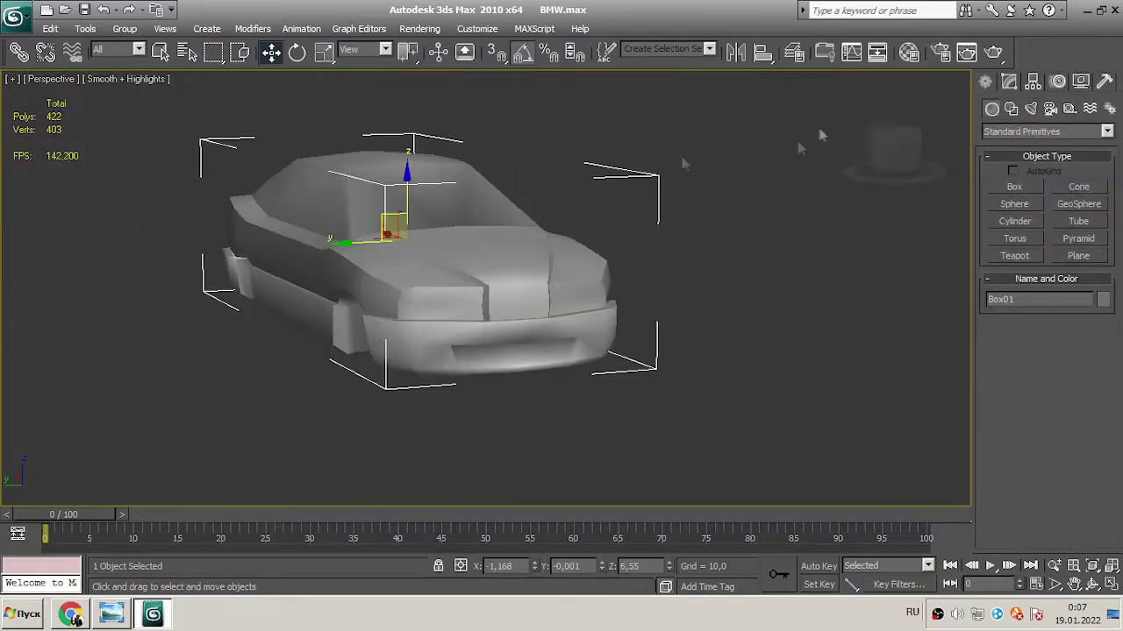
middle_click_drag(824, 137, 774, 179, "alt")
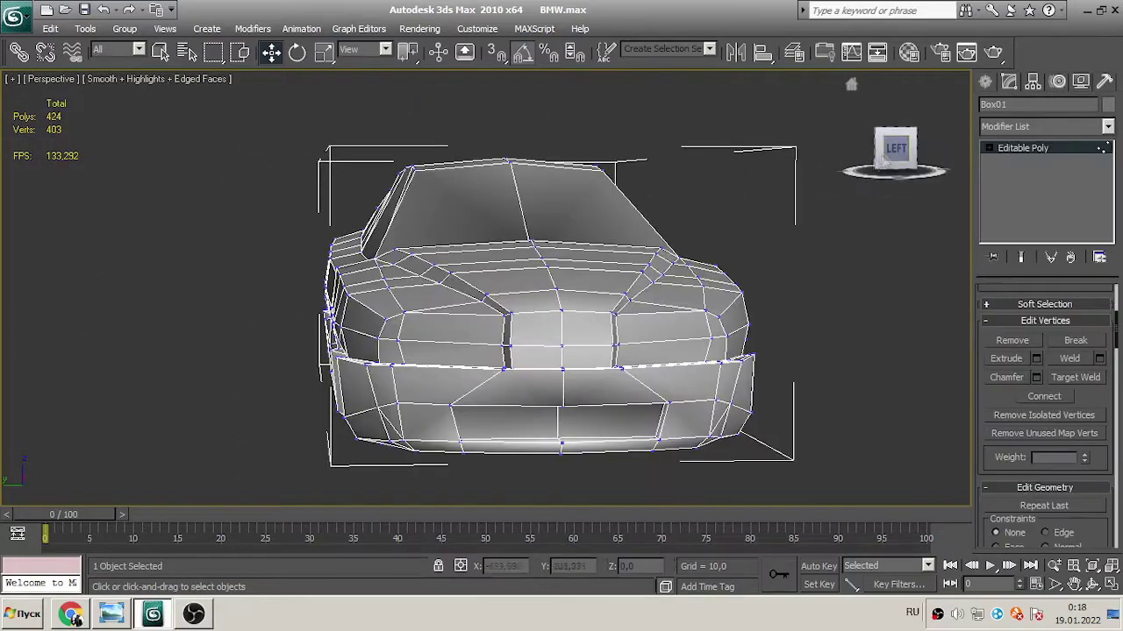
- Delete the narrow polygons in the seam between the front fender and the bumper corner
middle_click_drag(562, 290, 614, 306, "alt")
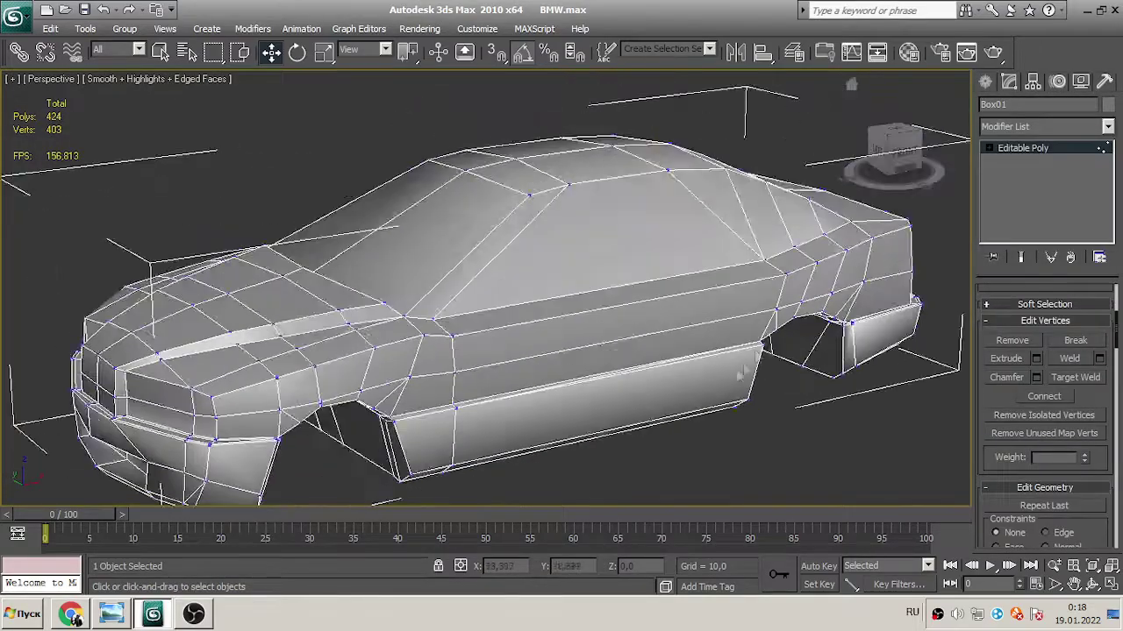
scroll(614, 306, "up", 5)
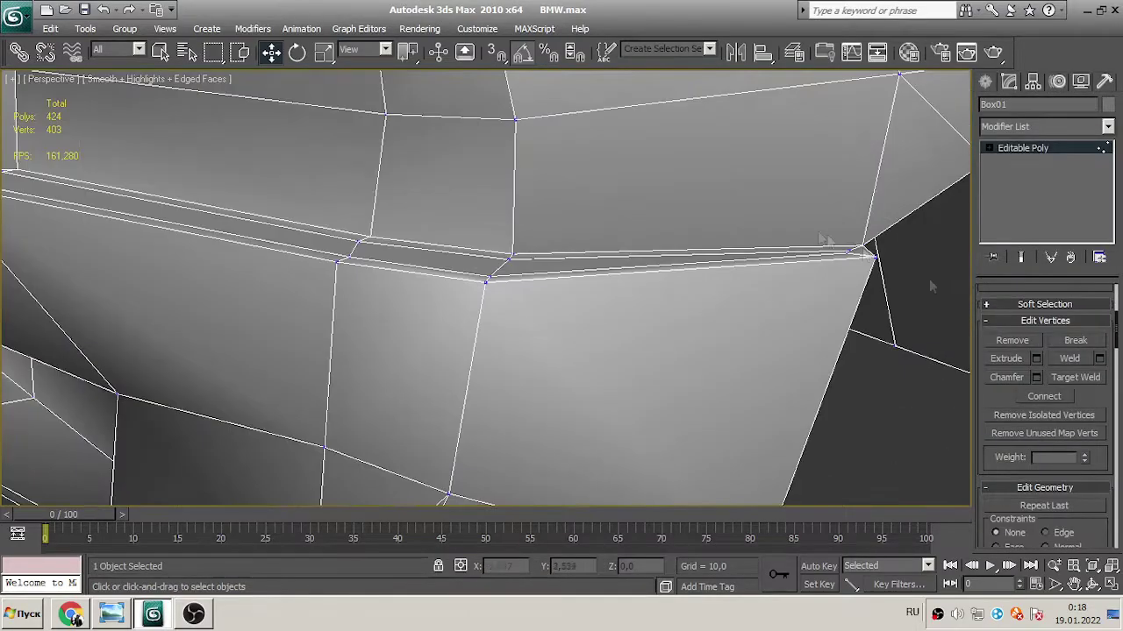
left_click(932, 286)
scroll(1097, 309, "up", 5)
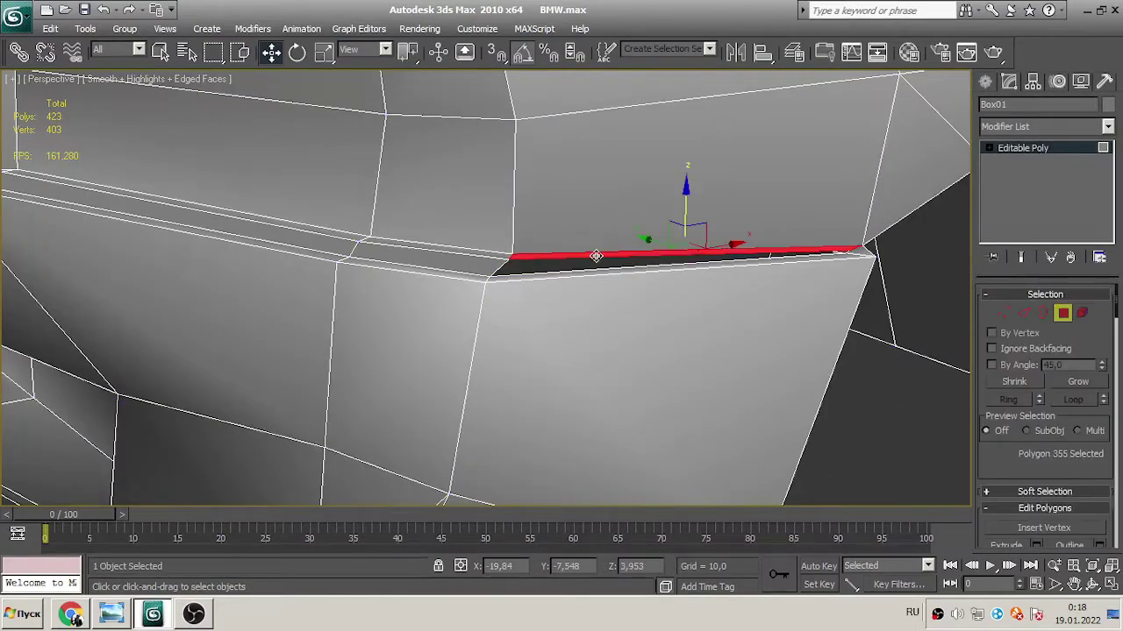
middle_click_drag(595, 255, 1006, 351, "alt")
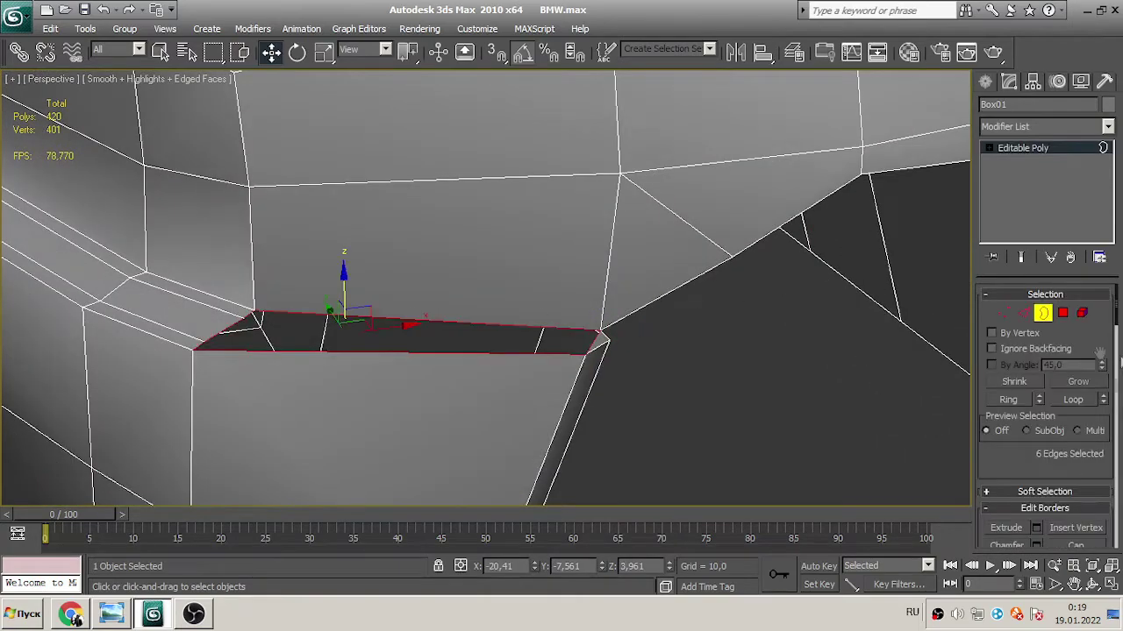
- Undo the last edits on the open border at the bumper seam
middle_click_drag(243, 326, 436, 317)
key("ctrl+z")
key("ctrl+z")
key("ctrl+z")
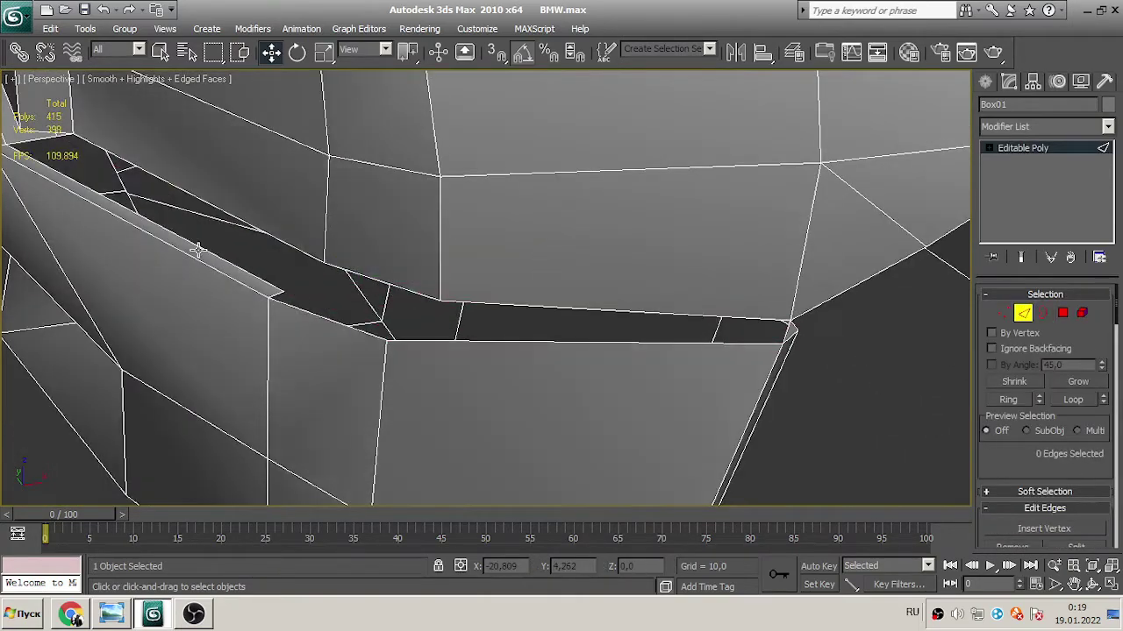
- Bridge the opposing open edges along the seam above the front bumper with single polygons
left_click(548, 307)
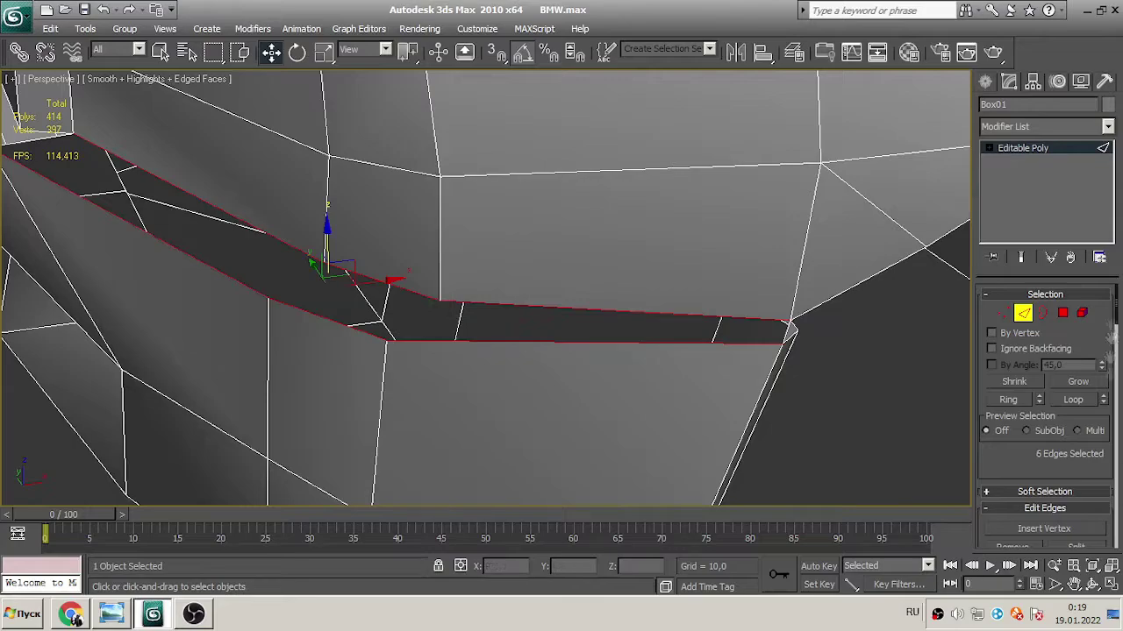
scroll(1110, 338, "down", 3)
left_click(1006, 490)
middle_click_drag(526, 290, 575, 270, "alt")
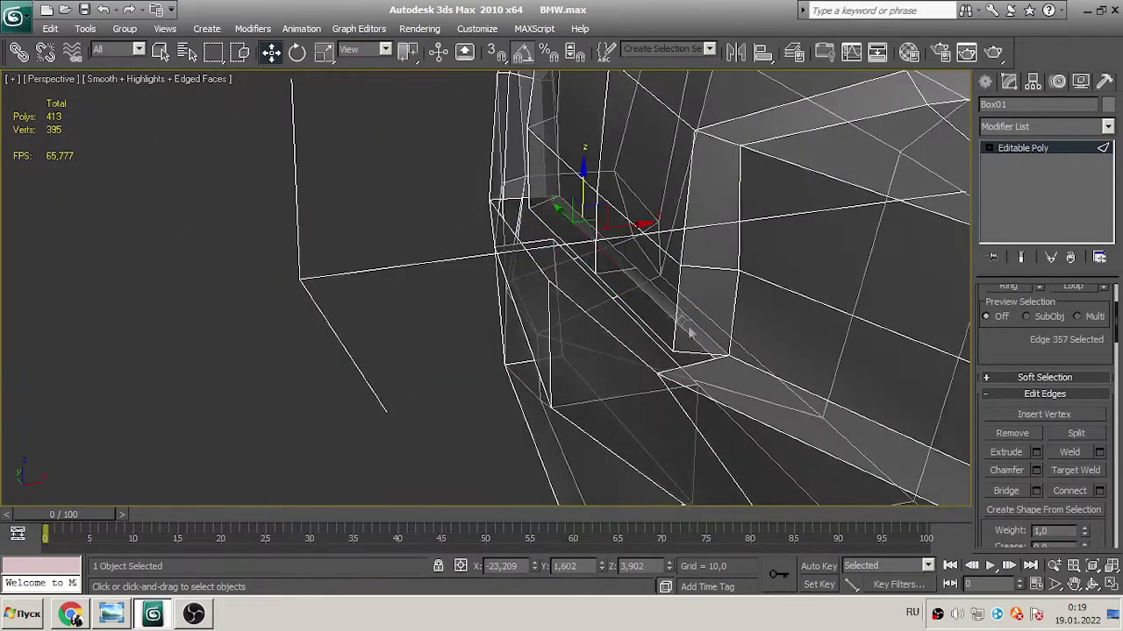
- Clear the narrow seam strip between the fender and the bumper at the opposite front corner
middle_click_drag(695, 342, 543, 293, "alt")
key("ctrl+z")
middle_click_drag(757, 193, 323, 234, "alt")
key("alt+l")
middle_click_drag(320, 195, 299, 275, "alt")
left_click(350, 181, "ctrl")
left_click(298, 274)
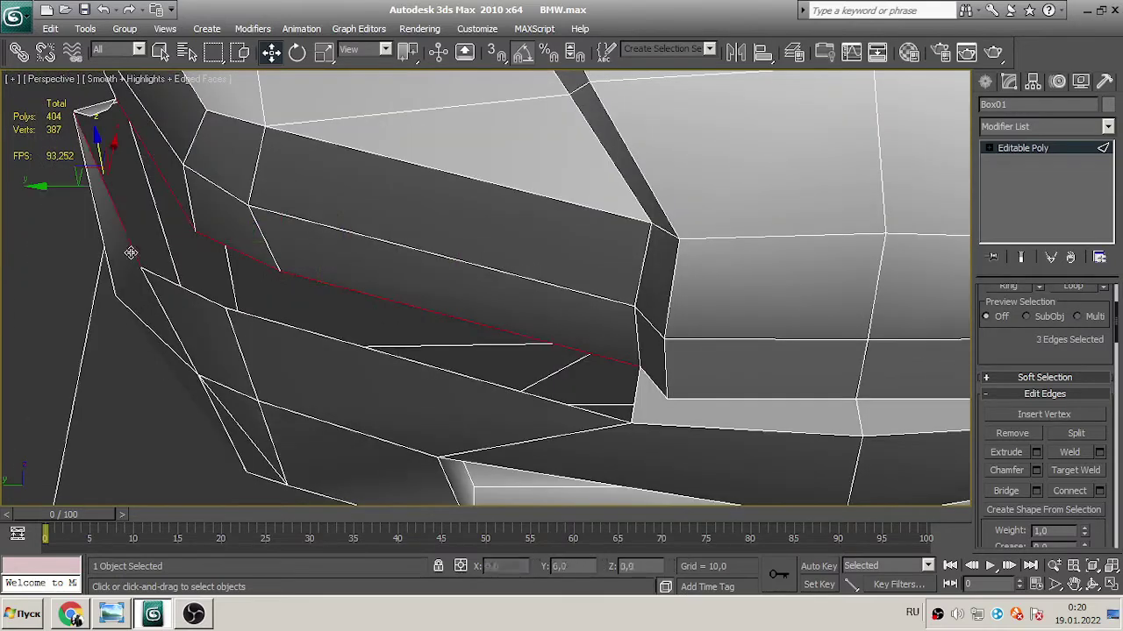
- Bridge the opposing open edges of the bumper seam around the opposite front corner
left_click(302, 332, "ctrl")
key("shift+b")
key("ctrl+z")
middle_click_drag(526, 307, 351, 364, "alt")
left_click(351, 364)
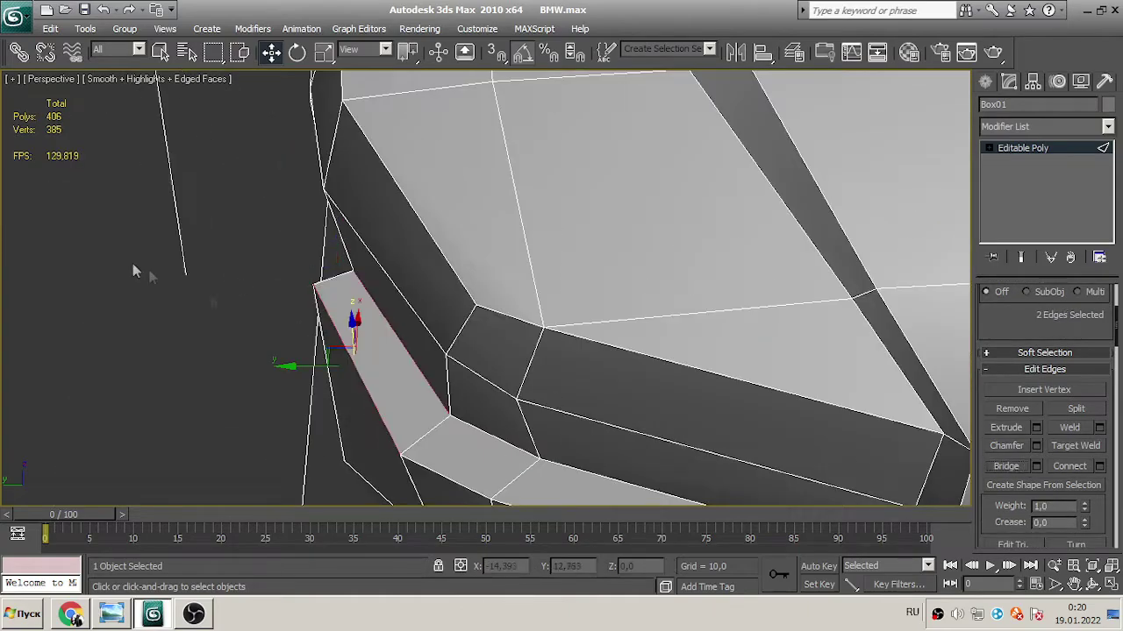
left_click(294, 329)
key("z")
middle_click_drag(677, 370, 614, 351, "alt")
scroll(614, 351, "up", 8)
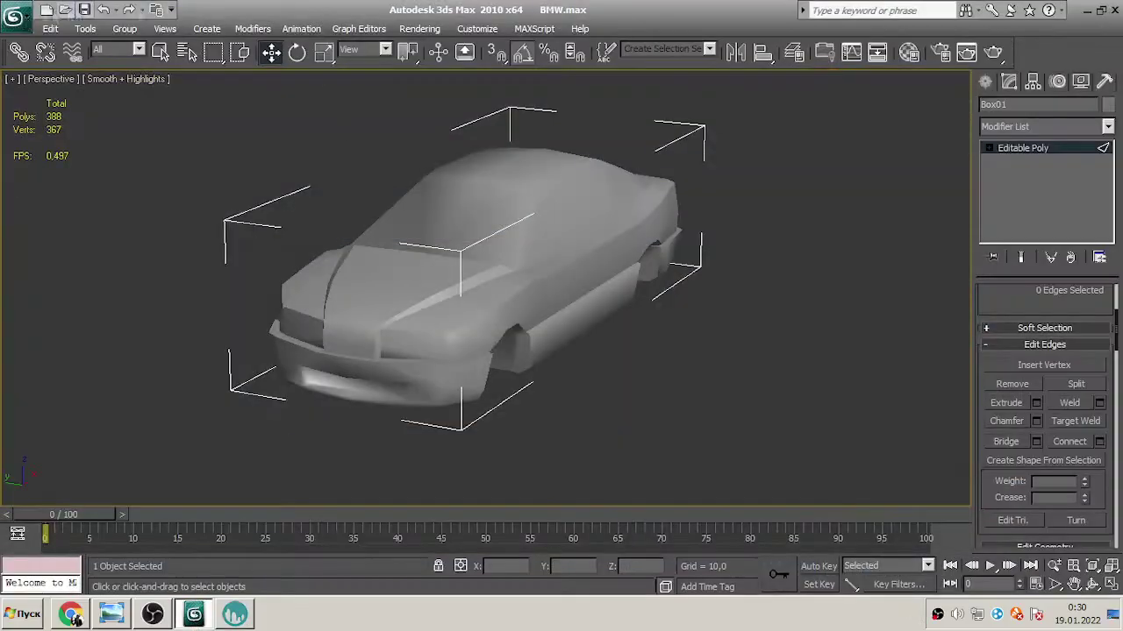
- Export the car body to the desktop in OBJ format as BMW_low.obj, replacing the existing file
left_click(17, 12)
left_click(52, 359)
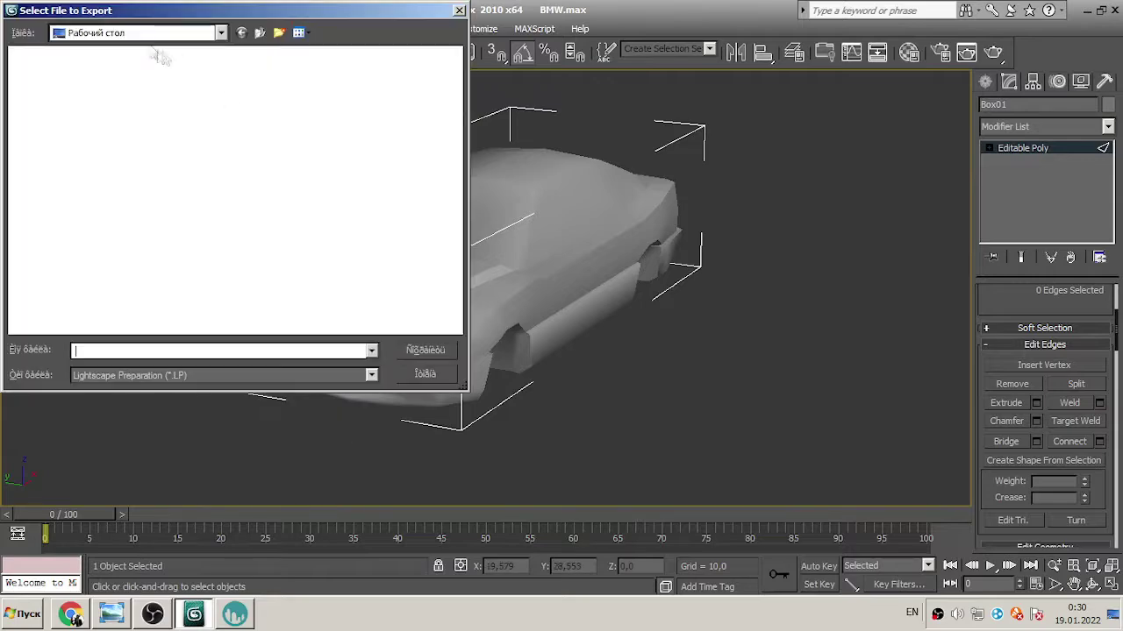
left_click(179, 375)
left_click(175, 492)
double_click(263, 195)
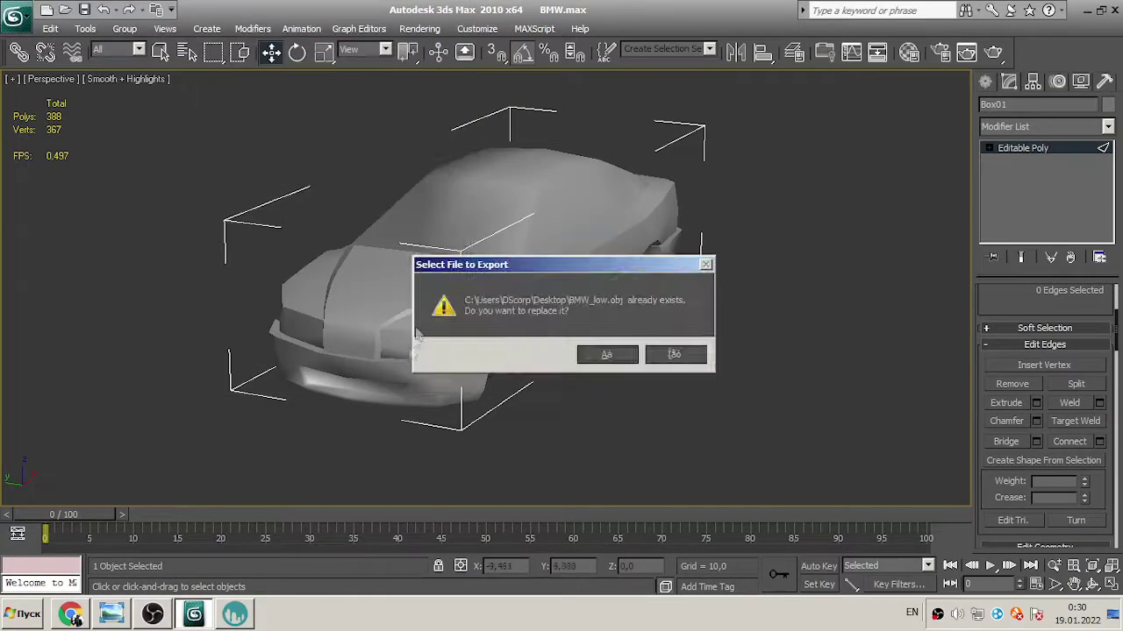
key("Return")
left_click(470, 433)
left_click(735, 437)
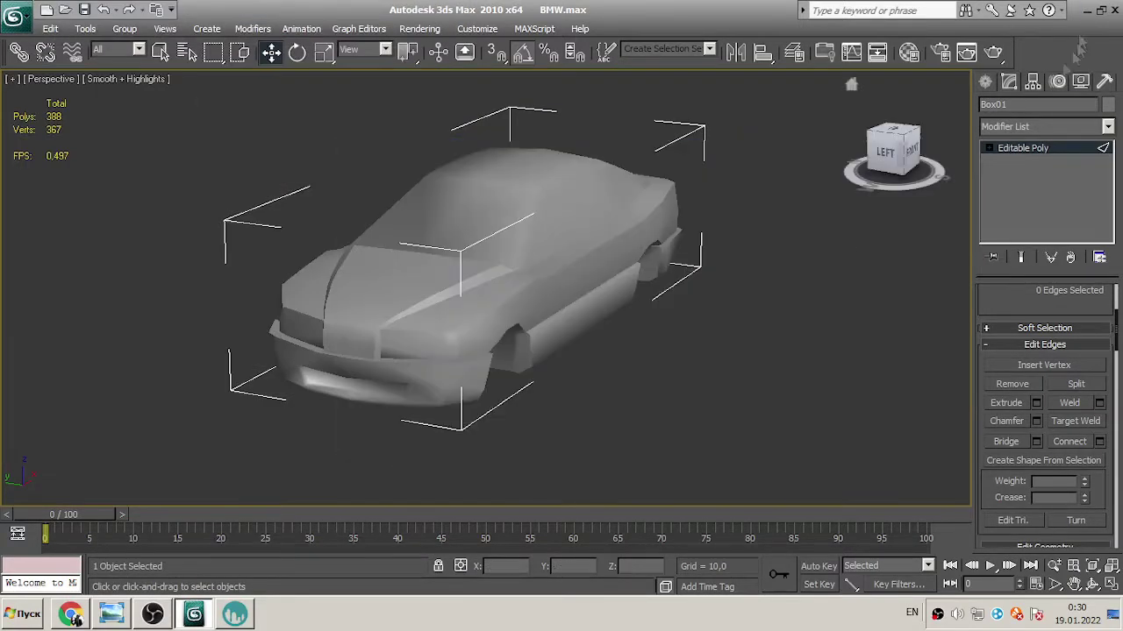
- Switch to 3D-Coat and import the exported car body model
left_click(234, 614)
left_click(16, 24)
left_click(401, 243)
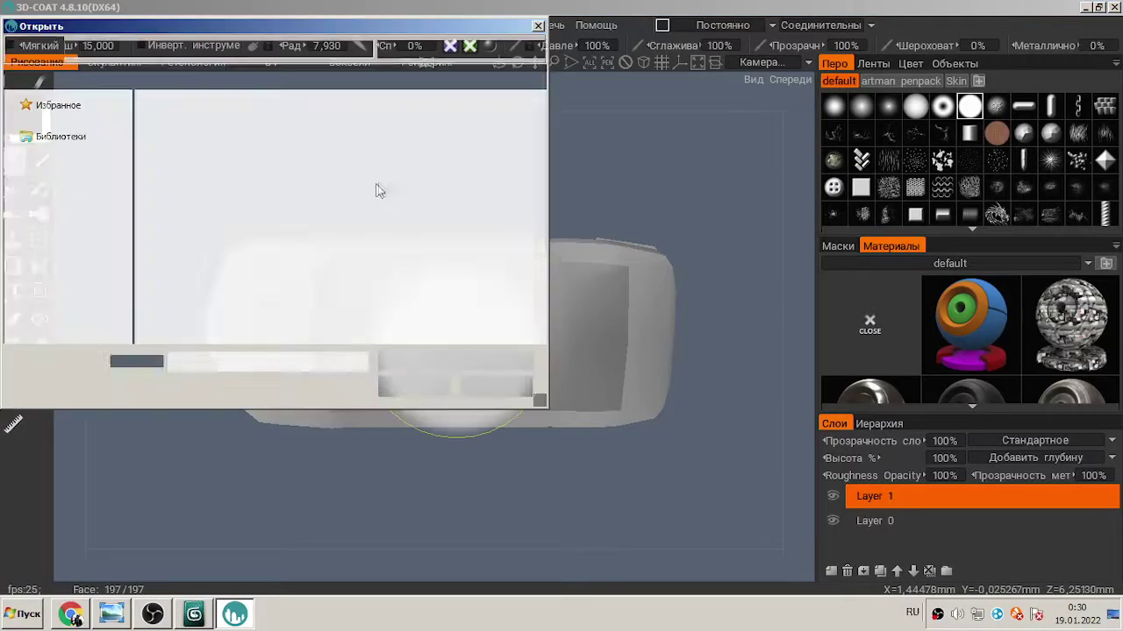
left_click(418, 453)
left_click(438, 375)
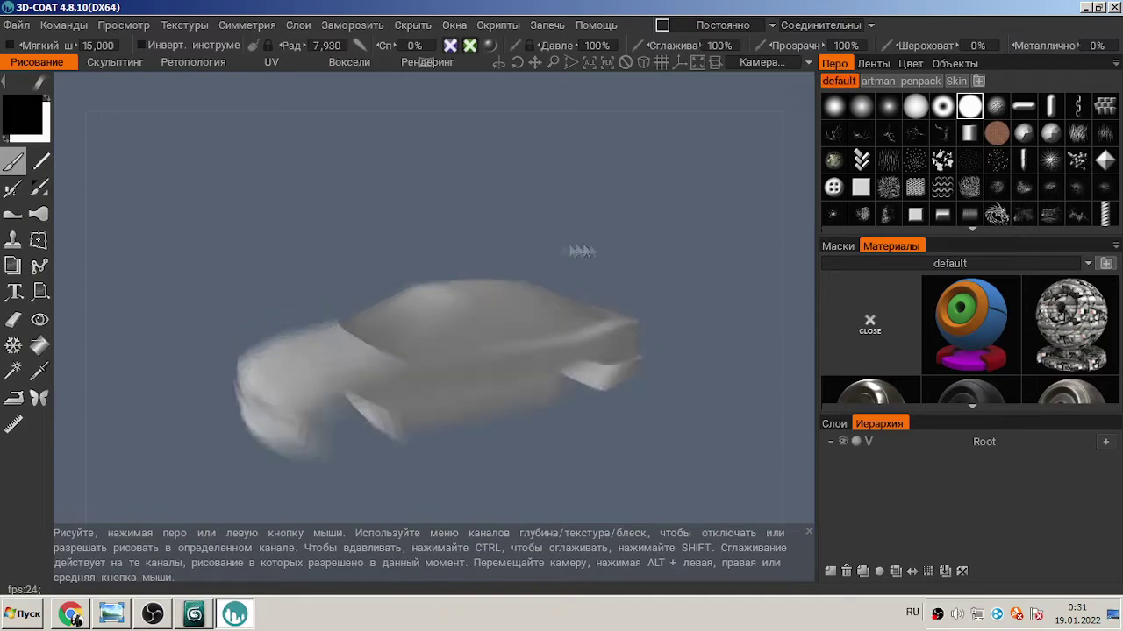
- Open the UV workspace and examine the car body's polygons along the side and around the rear end
left_click(271, 63)
scroll(431, 196, "up", 5)
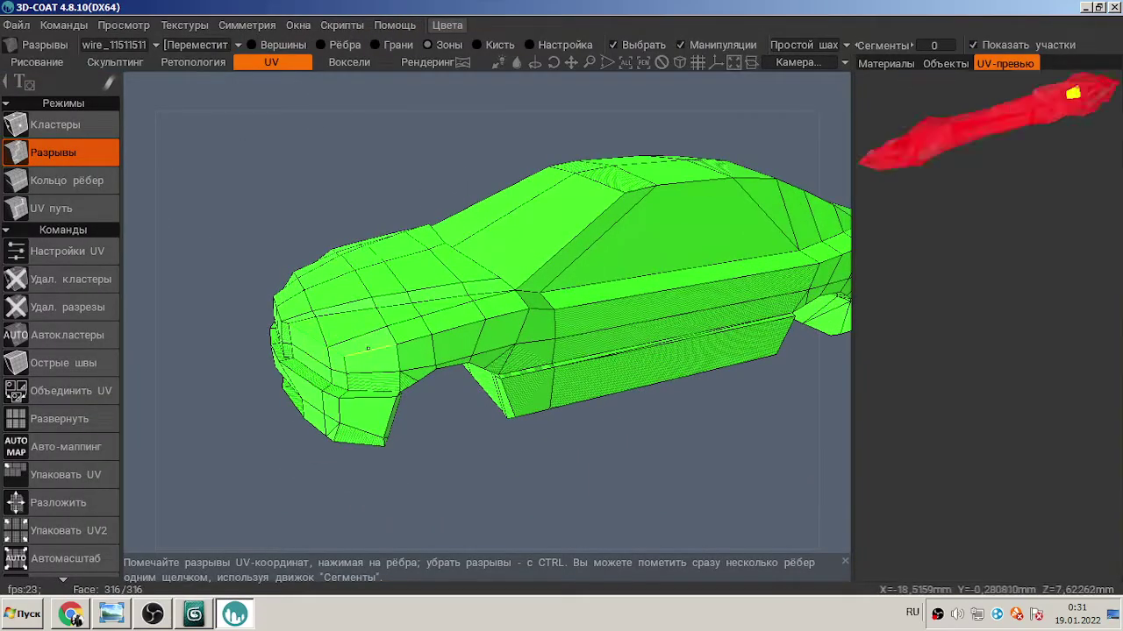
left_click_drag(561, 500, 289, 518)
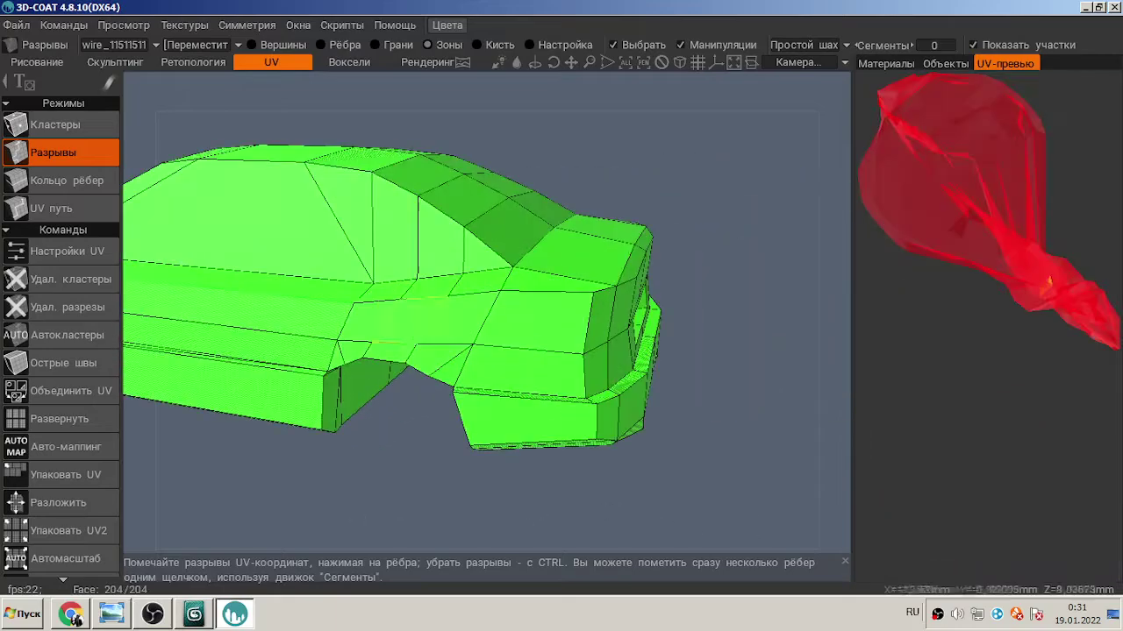
scroll(354, 504, "down", 5)
left_click_drag(577, 518, 397, 492)
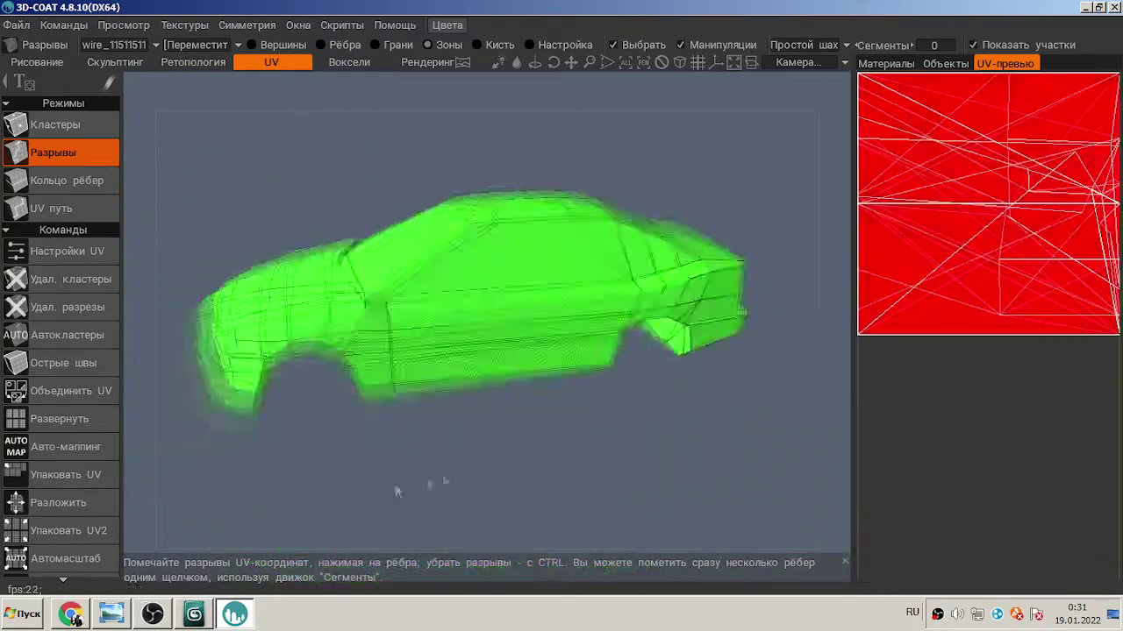
scroll(392, 348, "up", 3)
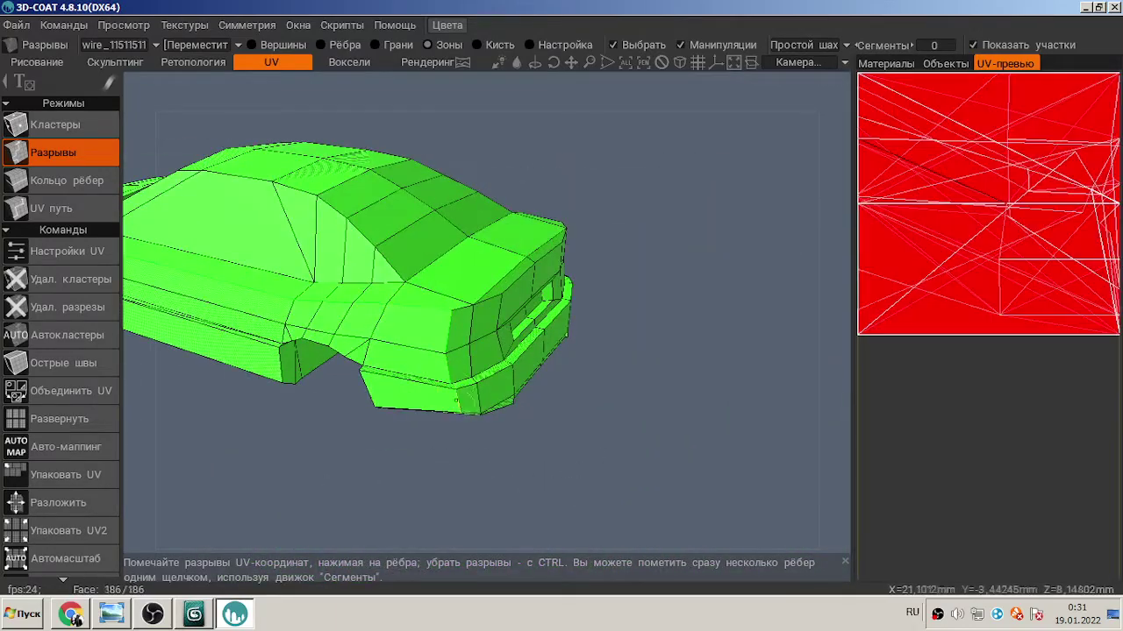
left_click_drag(465, 401, 472, 419)
left_click_drag(489, 263, 485, 463)
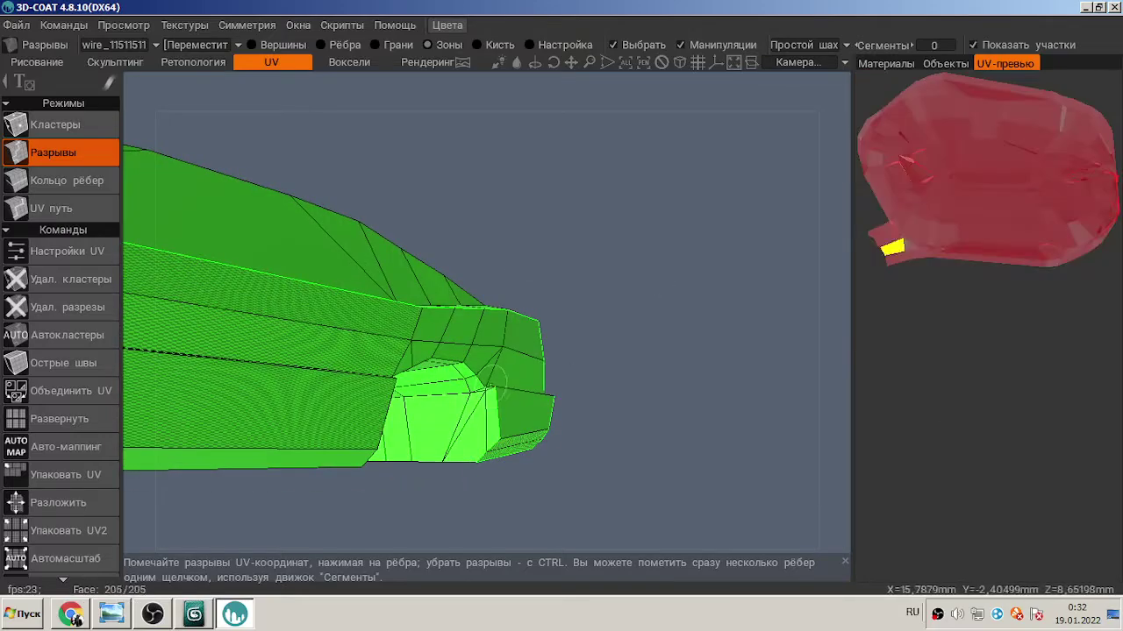
scroll(484, 386, "up", 2)
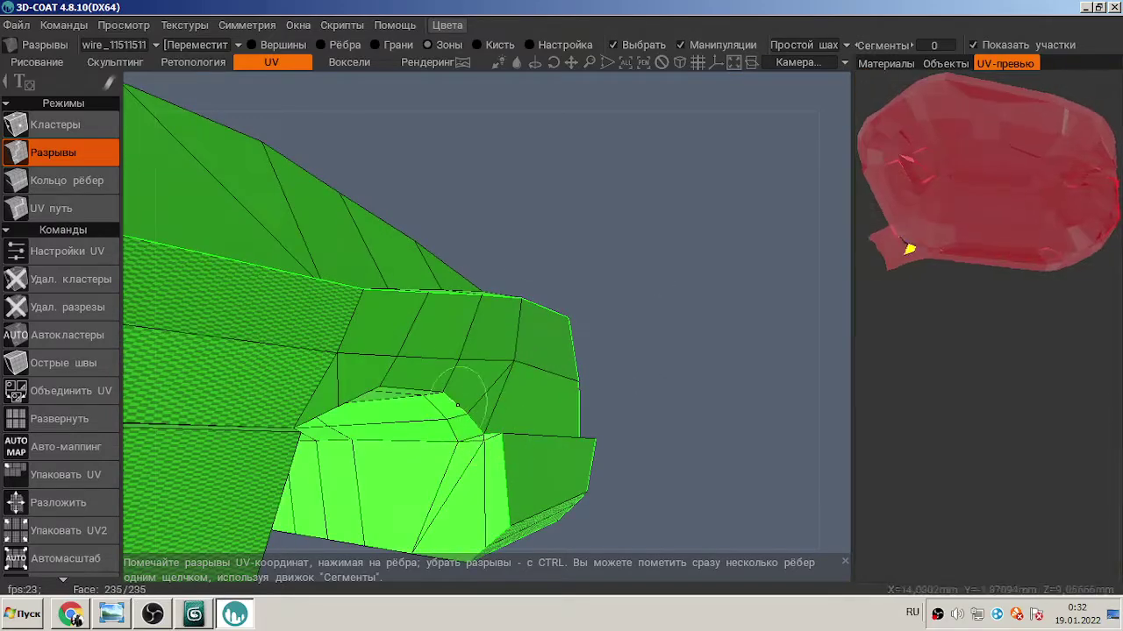
- Examine the wheel arches, the underside and the front bumper of the mesh in the UV workspace
left_click_drag(334, 411, 307, 445)
scroll(527, 237, "up", 2)
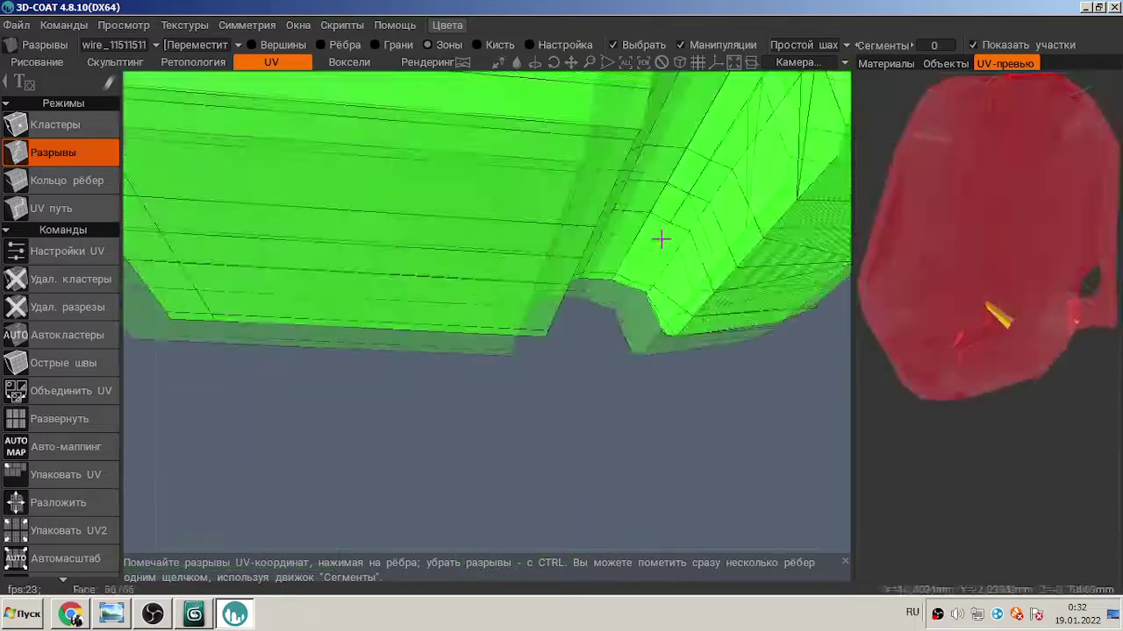
left_click_drag(527, 237, 298, 337)
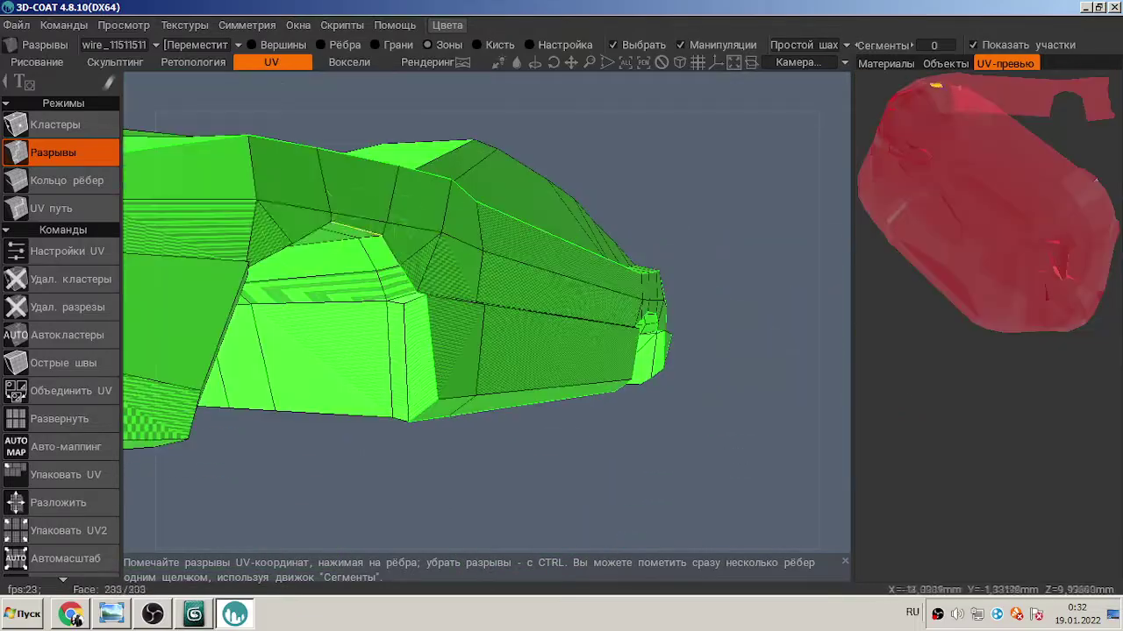
left_click_drag(305, 230, 333, 337)
left_click_drag(323, 424, 543, 328)
left_click_drag(600, 491, 667, 263)
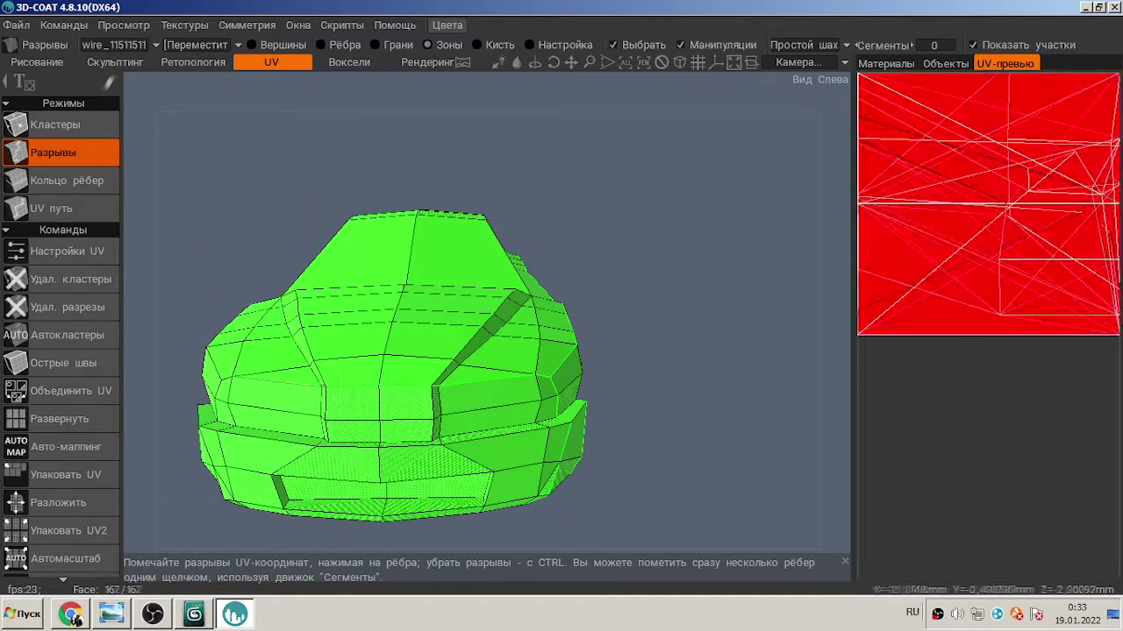
left_click_drag(702, 386, 685, 414)
scroll(685, 414, "up", 3)
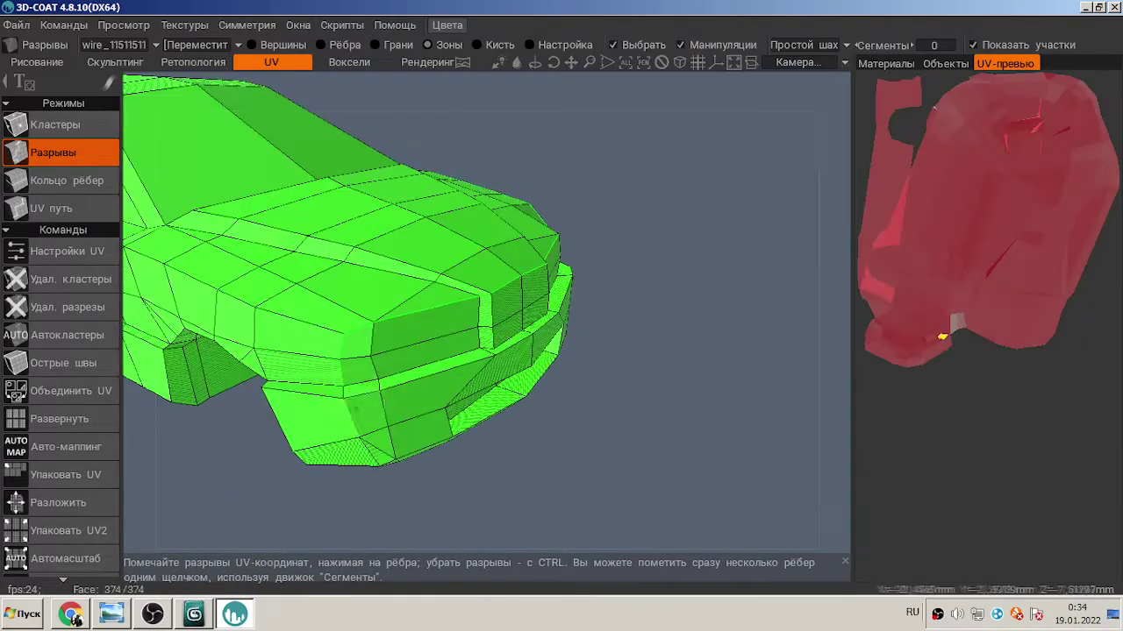
left_click_drag(347, 419, 444, 293)
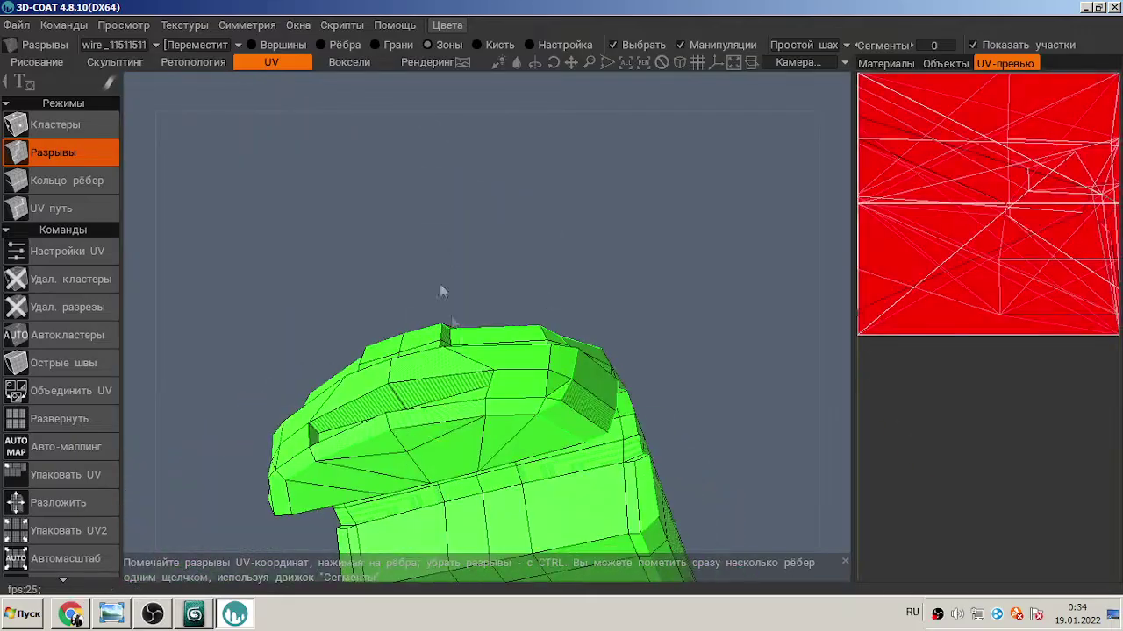
left_click_drag(511, 411, 431, 331)
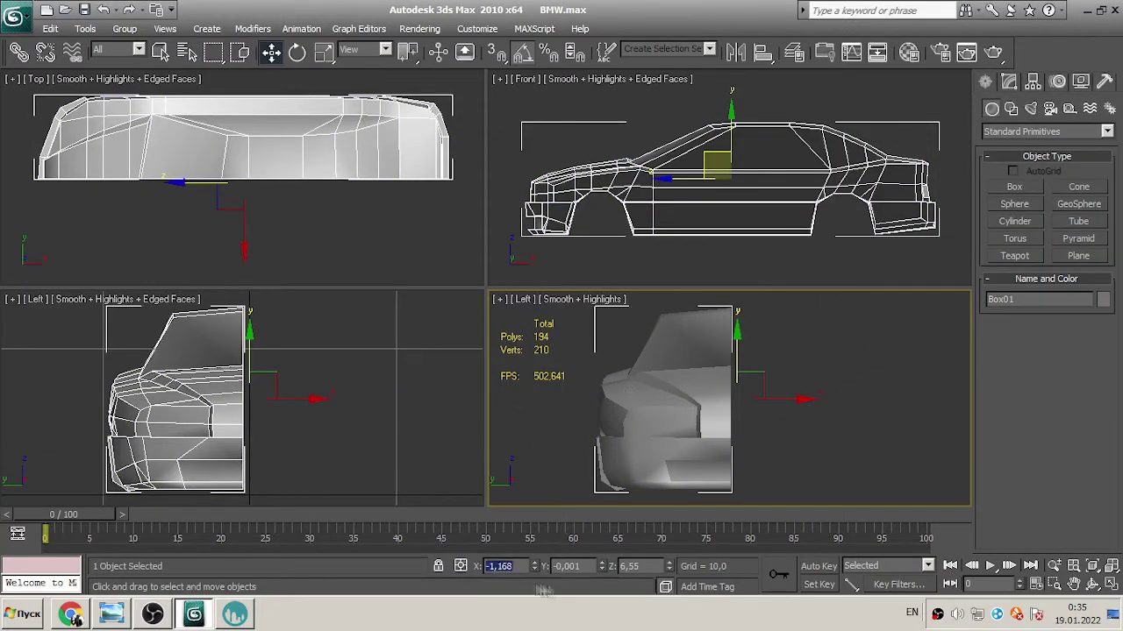
- Reset the half car body's X and Z positions to 0 in 3ds Max
right_click(535, 569)
right_click(670, 569)
key("ctrl+shift+z")
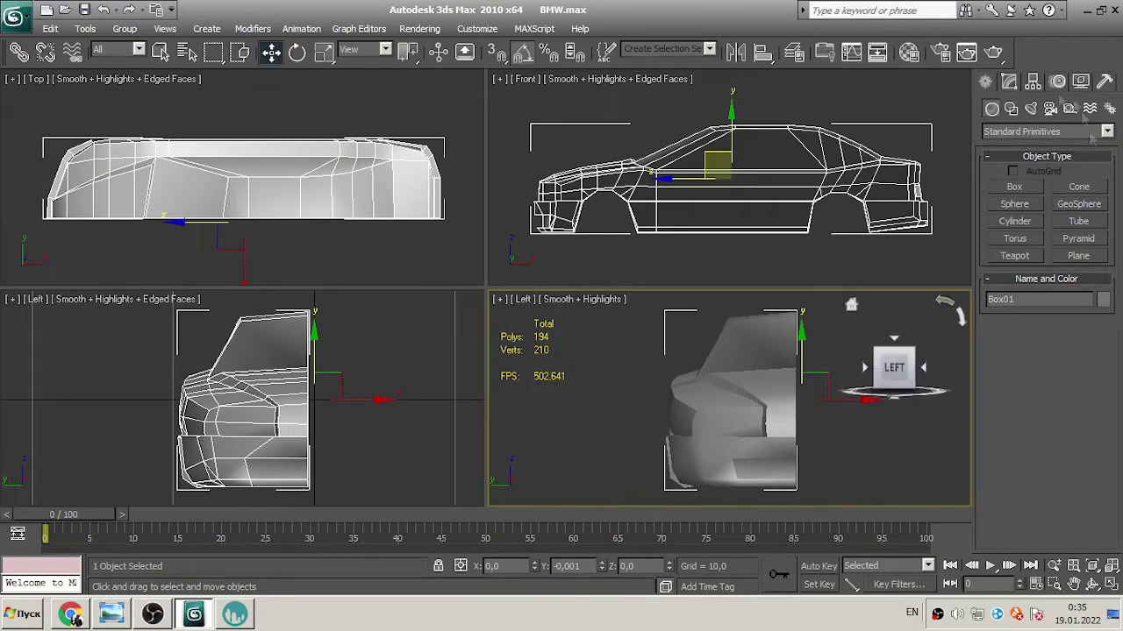
- Move only the pivot of the half car body onto its open centreline edge
scroll(596, 395, "up", 2)
key("v")
left_click(491, 459)
left_click(1032, 81)
left_click(1046, 185)
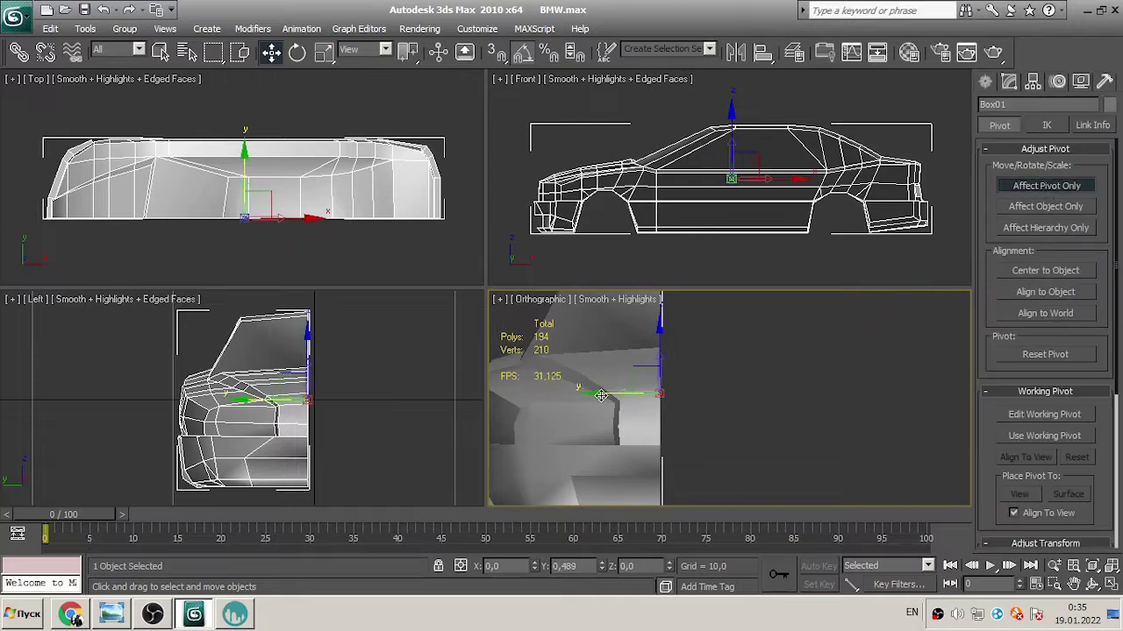
mouse_move(785, 376)
middle_mouse_down("alt")
mouse_move(763, 407)
mouse_move(677, 376)
mouse_move(773, 372)
middle_mouse_up("alt")
scroll(1085, 282, "down", 3)
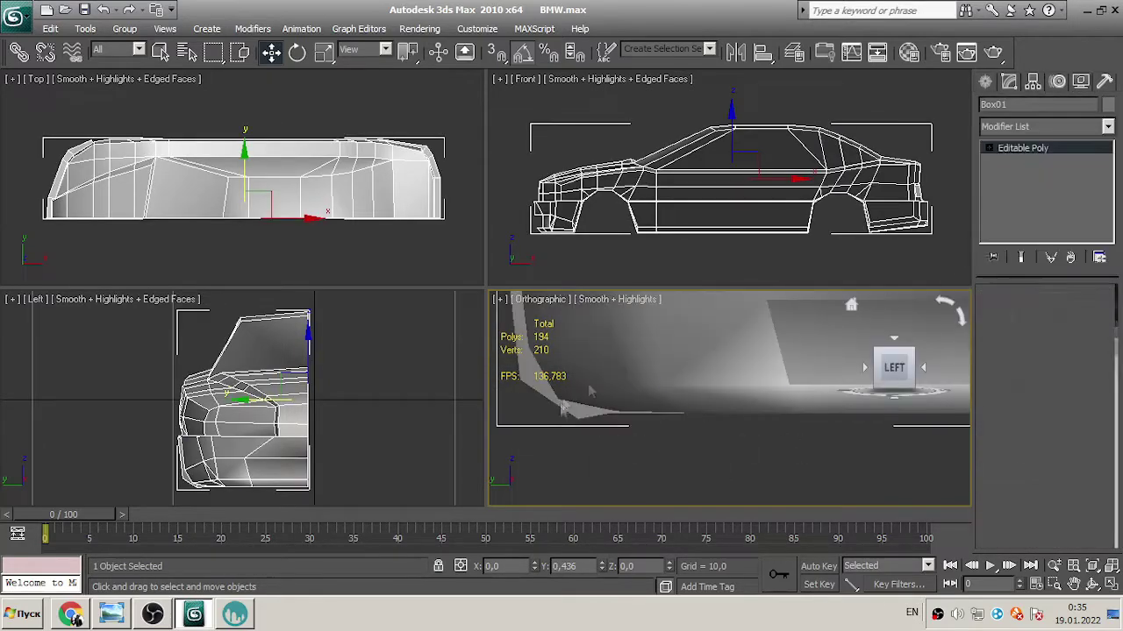
- Switch to Chrome, go back through the previously played YouTube videos, and return to 3ds Max
key("alt+Tab")
left_click(18, 42)
left_click(17, 43)
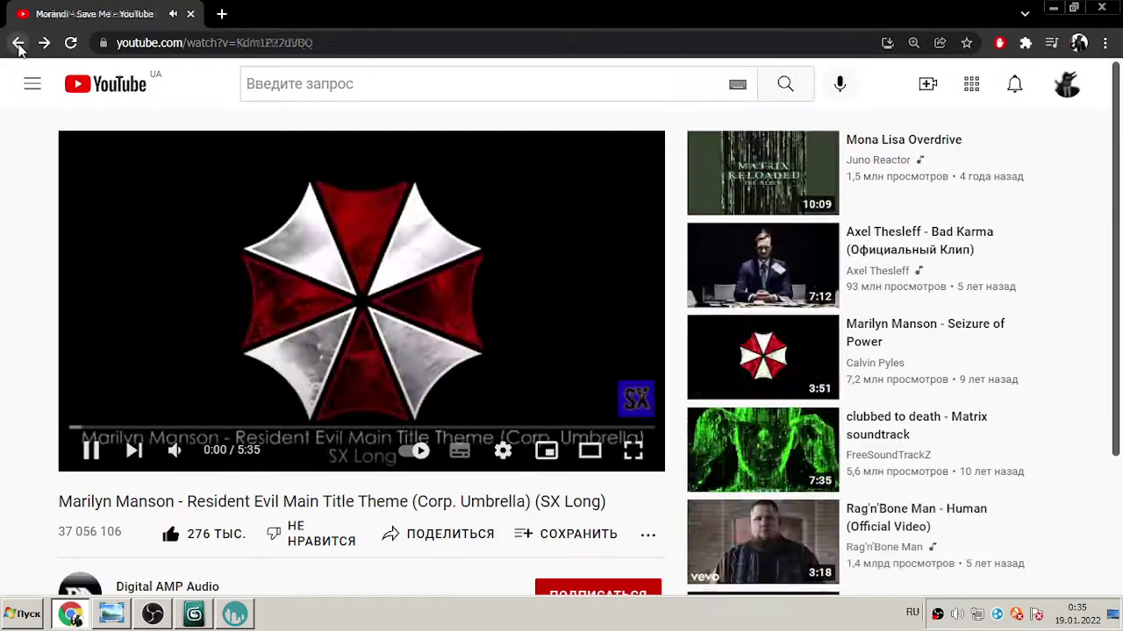
left_click(17, 42)
key("alt+Tab")
- Export the half car body in OBJ format, replacing the existing file
scroll(646, 444, "down", 5)
left_click(985, 82)
left_click(18, 15)
left_click(55, 220)
left_click(427, 424)
left_click(606, 353)
left_click(468, 433)
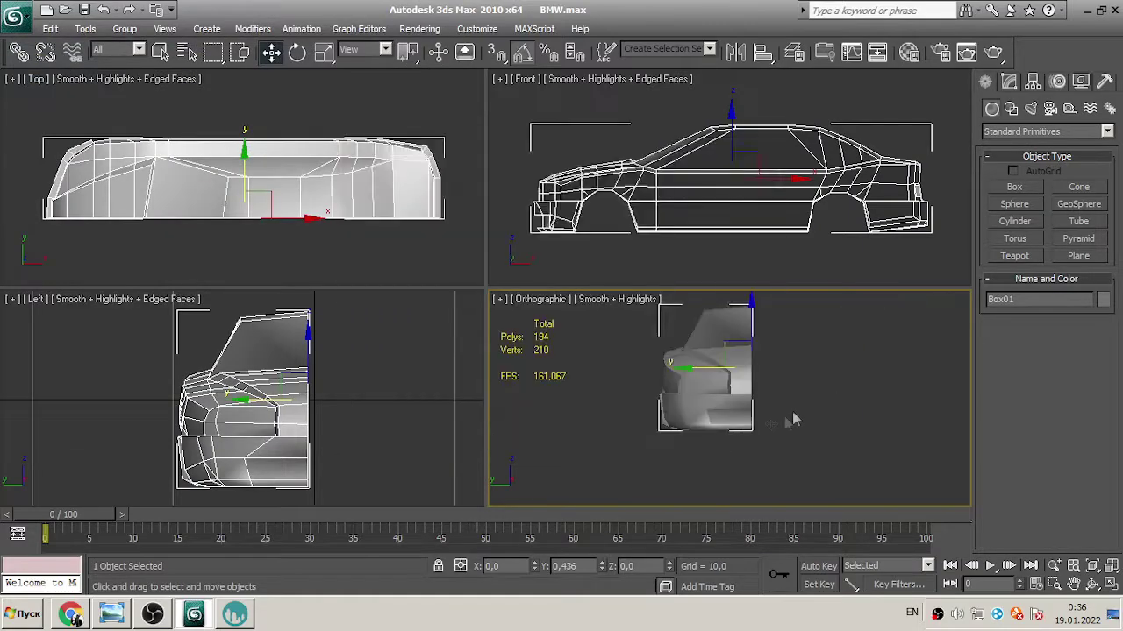
- Switch to 3D-Coat, import the half car body for per-pixel painting with a texture width of 1024, and open the UV workspace
key("alt+Tab")
left_click(16, 25)
mouse_move(35, 232)
left_click(350, 243)
left_click(251, 275)
left_click(400, 388)
left_click(603, 456)
left_click(572, 378)
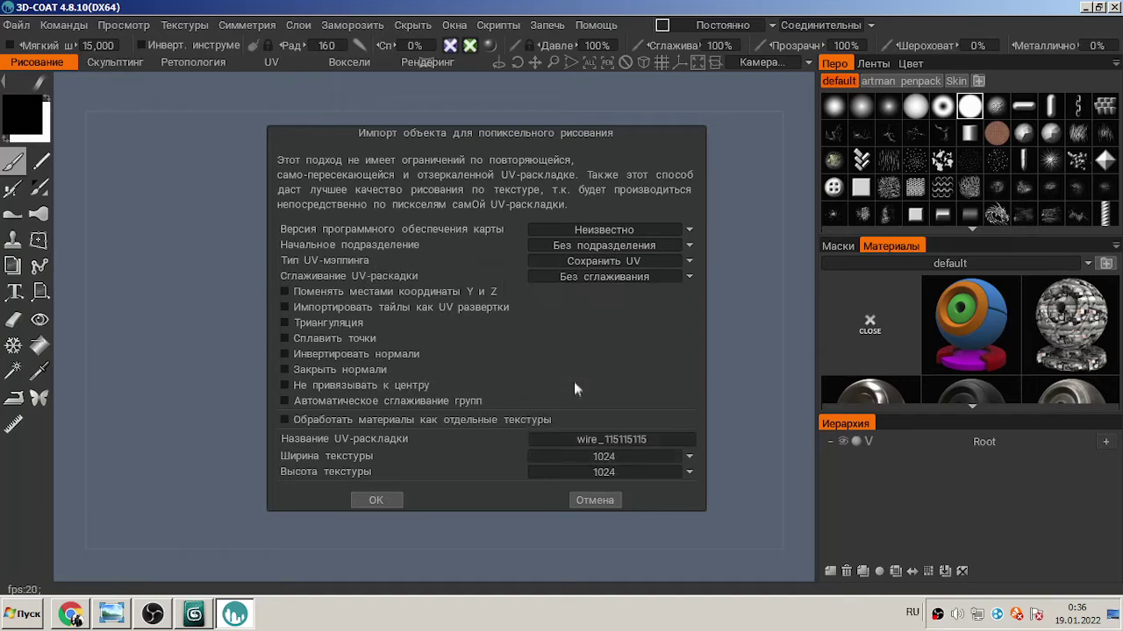
left_click(377, 501)
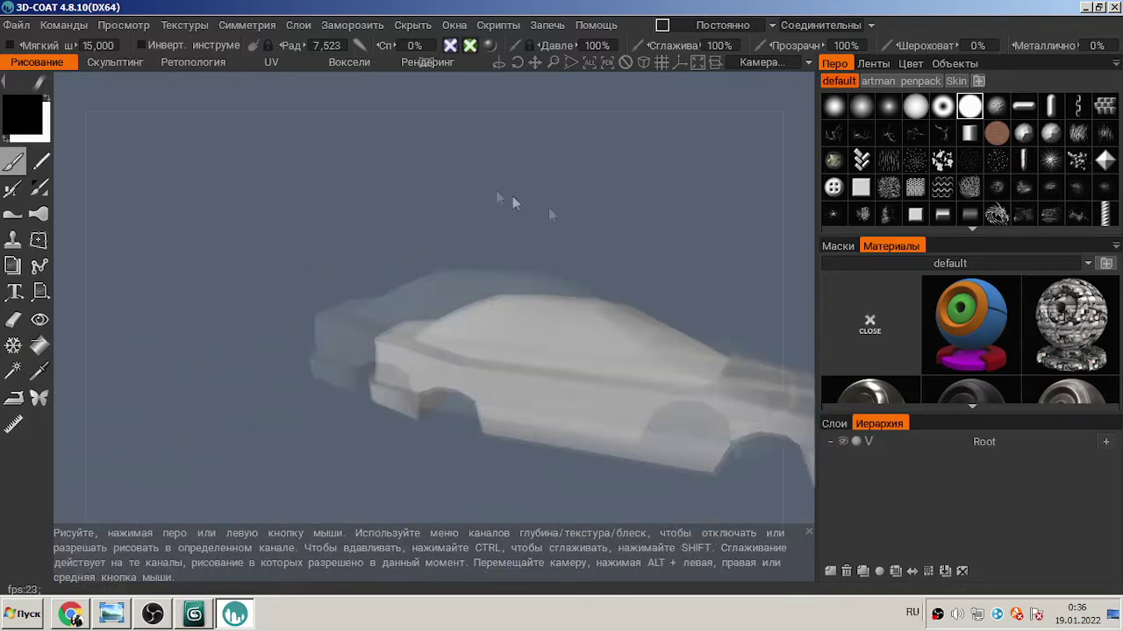
left_click(271, 63)
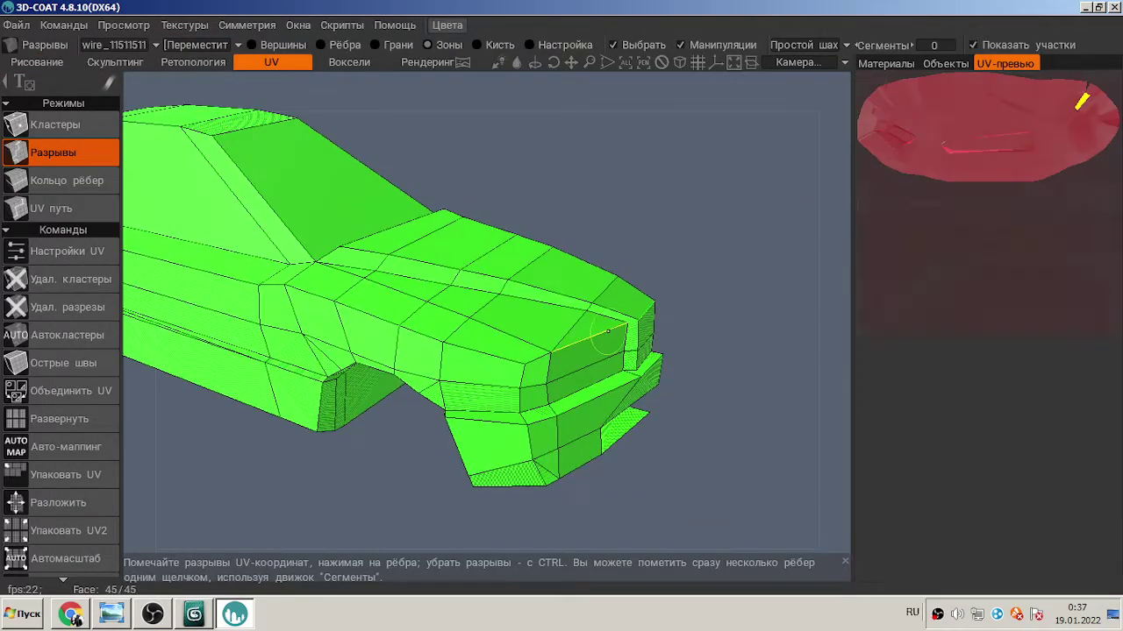
- Mark UV seams along the edges of the half car body's front end to separate its clusters
scroll(644, 236, "down", 3)
mouse_move(644, 236)
left_mouse_down()
mouse_move(370, 412)
mouse_move(491, 368)
mouse_move(564, 321)
mouse_move(575, 407)
mouse_move(664, 446)
mouse_move(585, 323)
left_mouse_up()
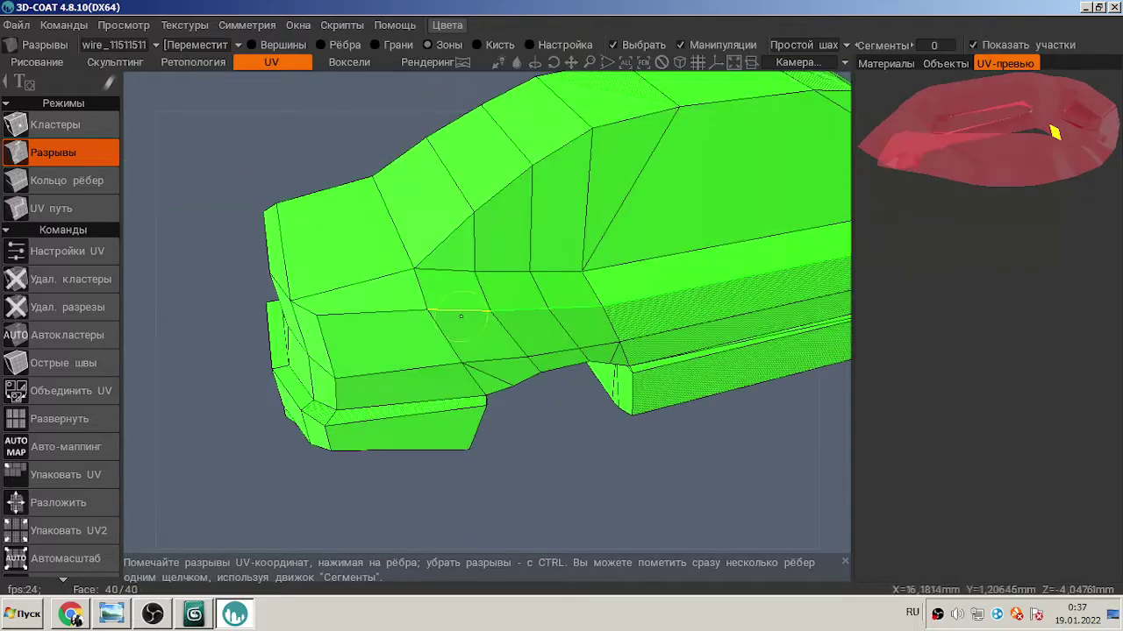
left_click_drag(461, 316, 389, 443)
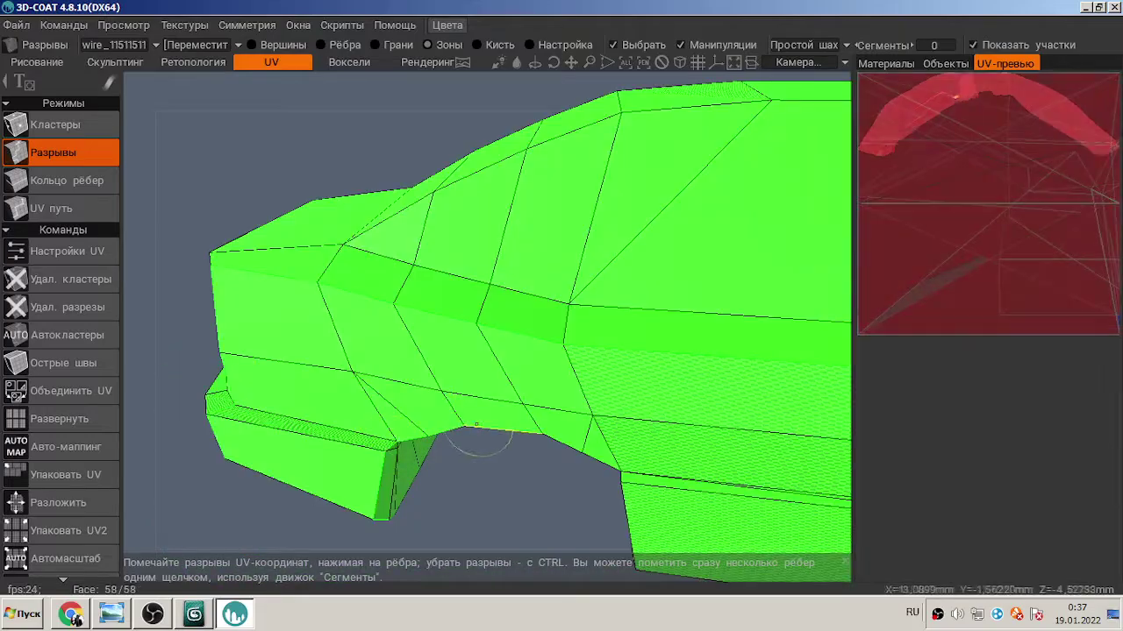
left_click_drag(594, 480, 478, 336)
left_click_drag(614, 448, 678, 386)
left_click_drag(491, 263, 702, 311)
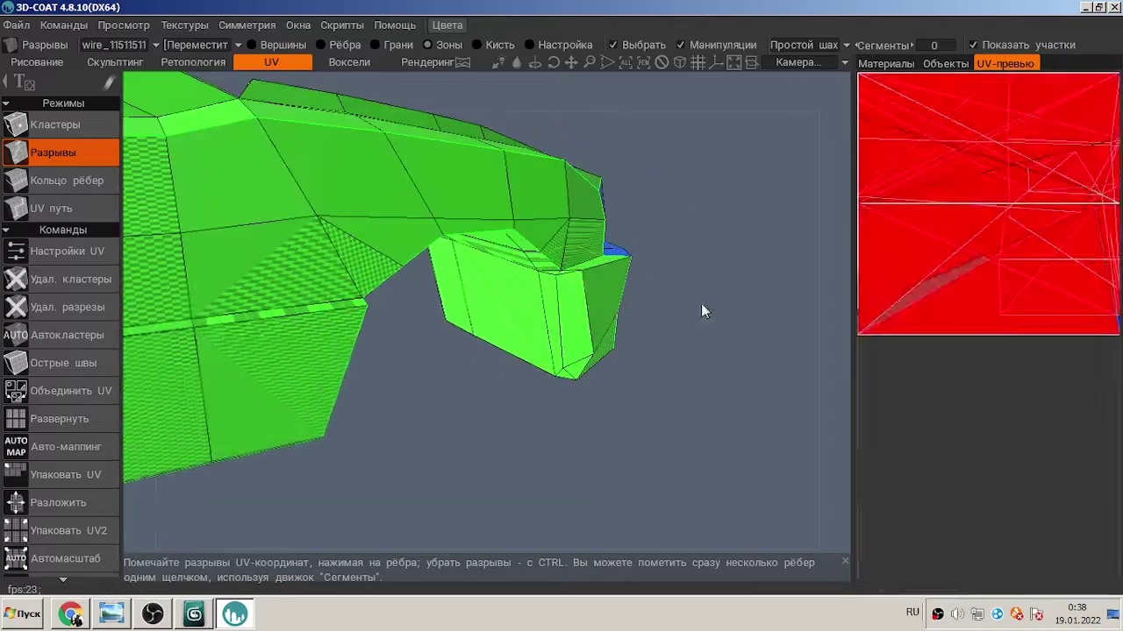
- Mark the remaining UV seams to split the hood, trunk lid, rear end, roof, side windows and lower side into separate clusters
left_click_drag(575, 373, 419, 349)
mouse_move(353, 338)
left_mouse_down()
mouse_move(722, 389)
mouse_move(696, 318)
mouse_move(342, 338)
mouse_move(594, 409)
mouse_move(339, 400)
mouse_move(622, 371)
mouse_move(379, 399)
mouse_move(243, 216)
mouse_move(386, 151)
mouse_move(534, 138)
mouse_move(529, 182)
mouse_move(584, 225)
mouse_move(518, 347)
mouse_move(347, 337)
left_mouse_up()
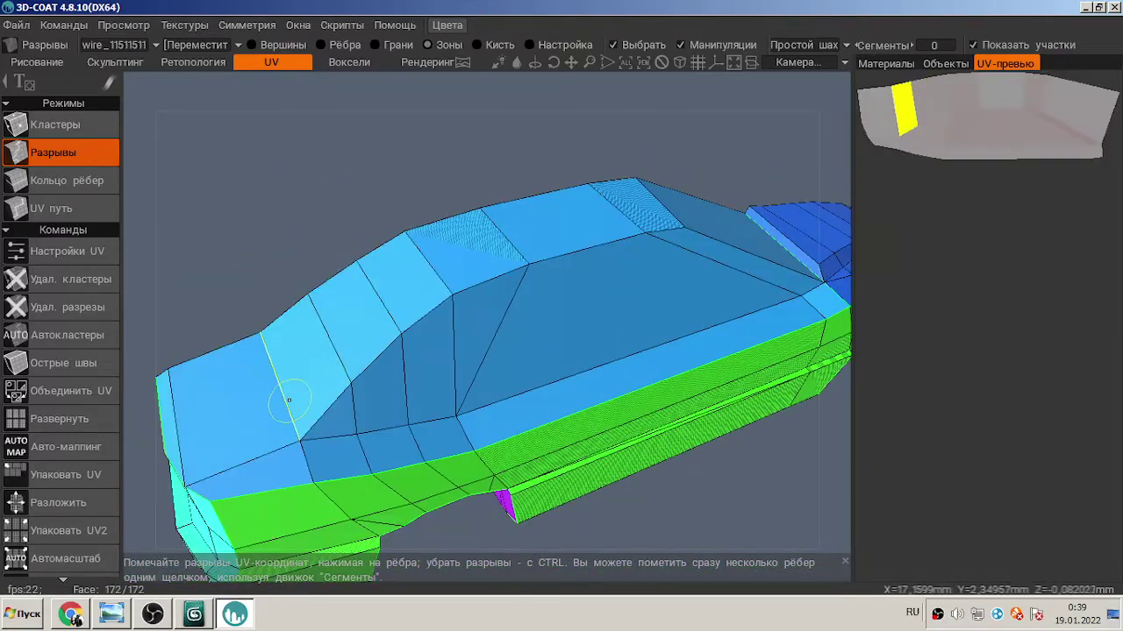
left_click_drag(323, 459, 649, 263)
left_click(649, 263)
left_click_drag(564, 416, 491, 474)
- Unwrap the marked clusters and pack the resulting islands into the UV space
left_click(93, 418)
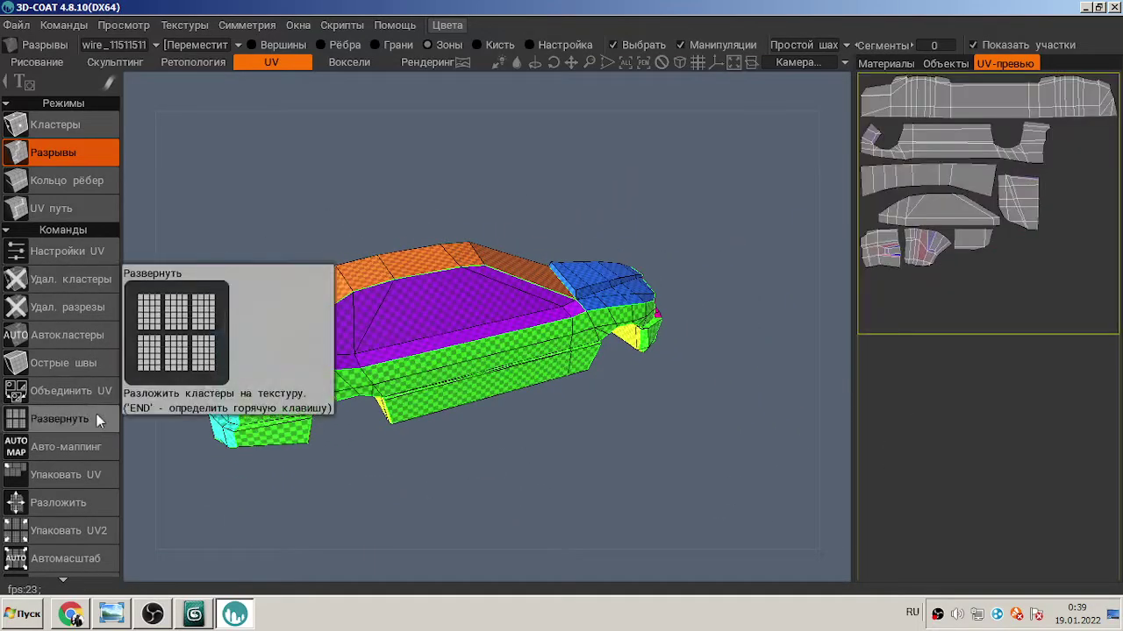
left_click(80, 504)
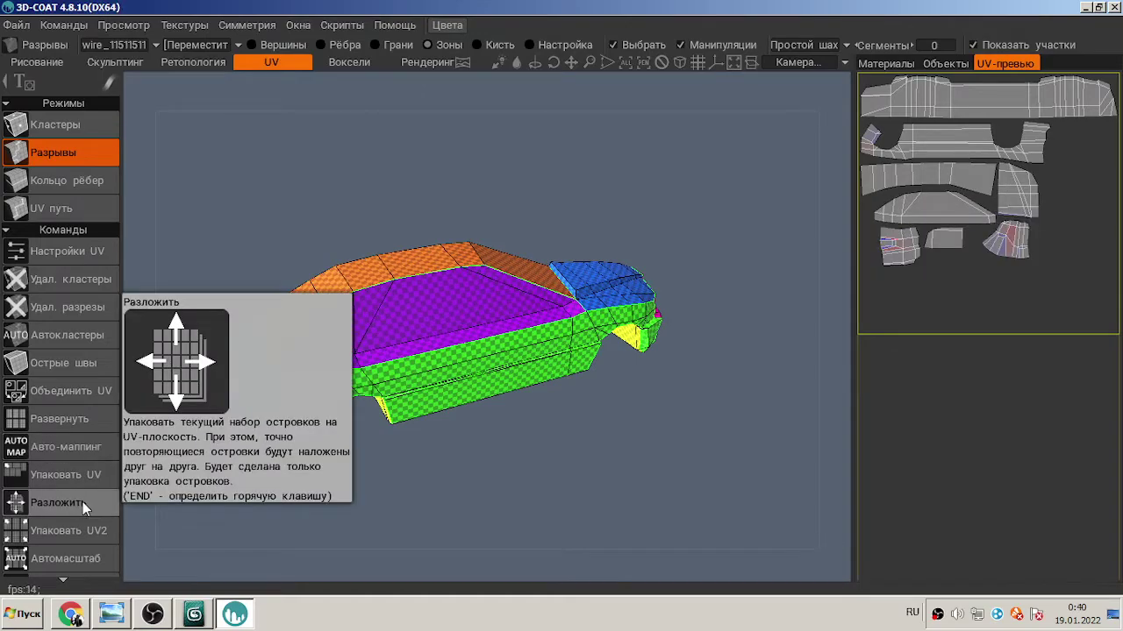
left_click(80, 533)
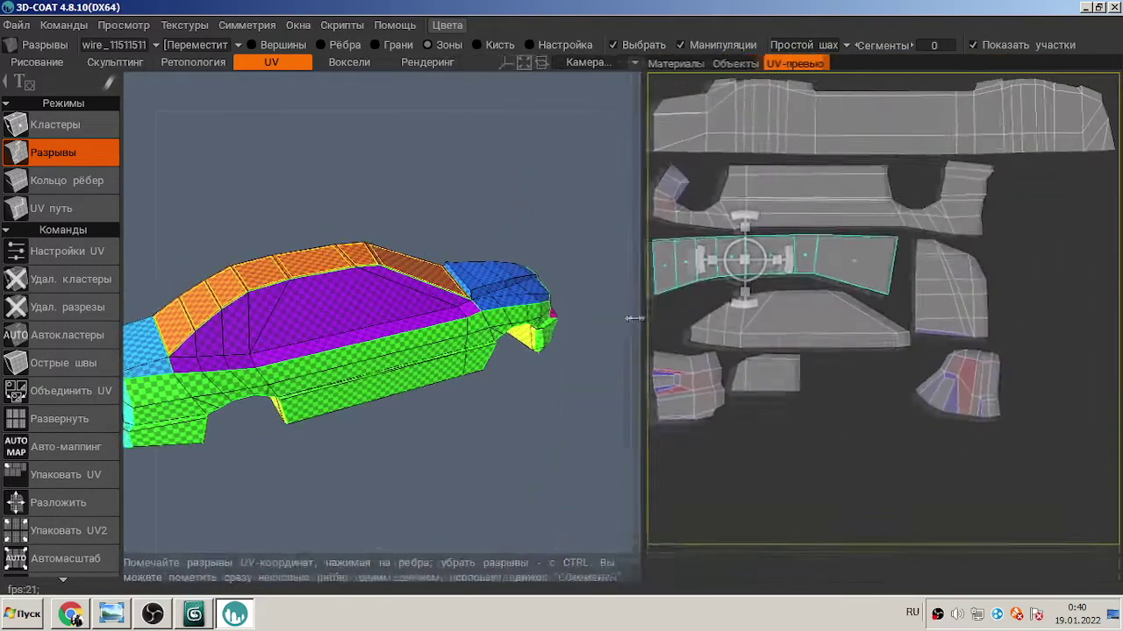
- Enlarge the roof and front-end islands, placing the roof strip along the lower UV edge and the rotated front end beside it
left_click_drag(744, 277, 752, 534)
left_click_drag(947, 399, 1048, 487)
left_click(822, 513)
left_click_drag(822, 513, 813, 513)
left_click(1023, 451)
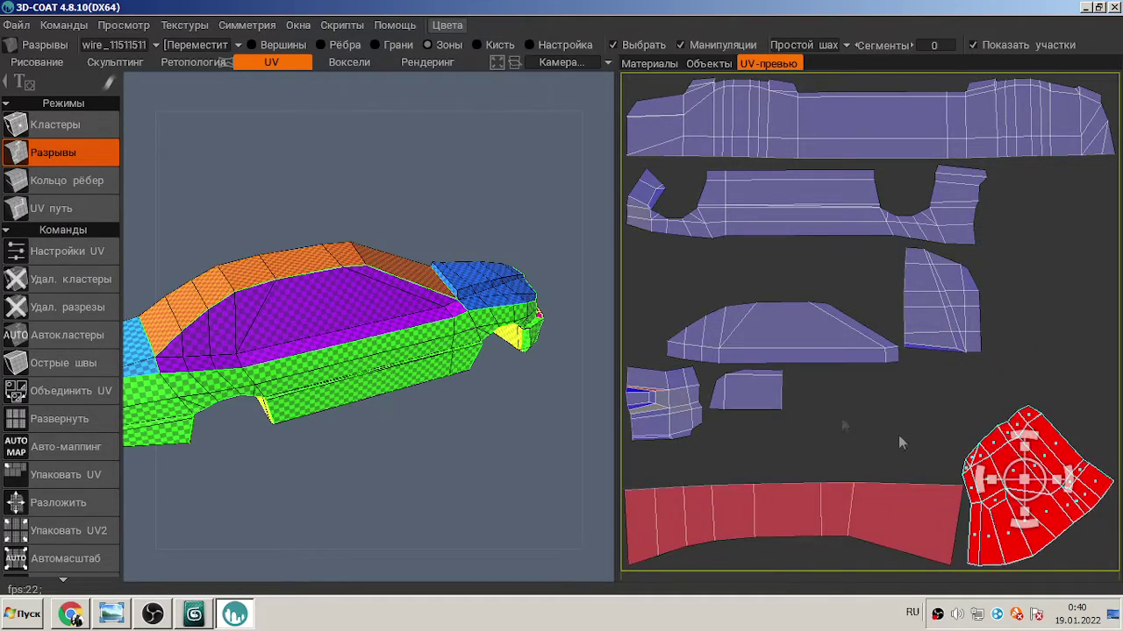
- Enlarge the lower-side, side-window and hood islands and spread them over the free UV space without overlaps
left_click(853, 208)
left_click_drag(853, 208, 912, 236)
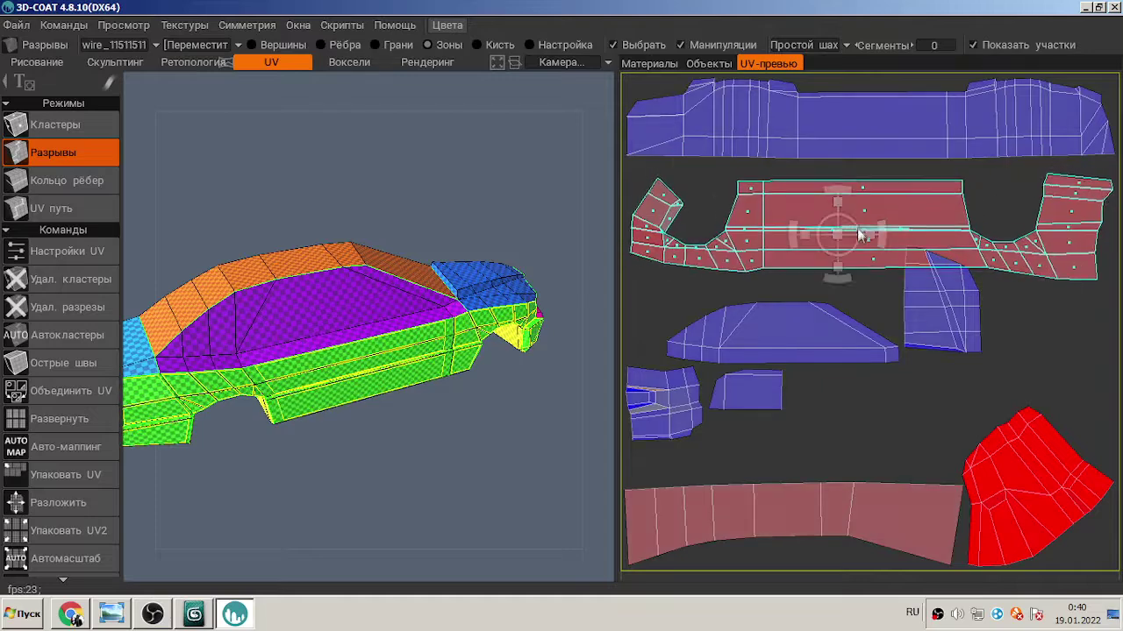
left_click(942, 302)
left_click(807, 342)
left_click_drag(806, 342, 847, 358)
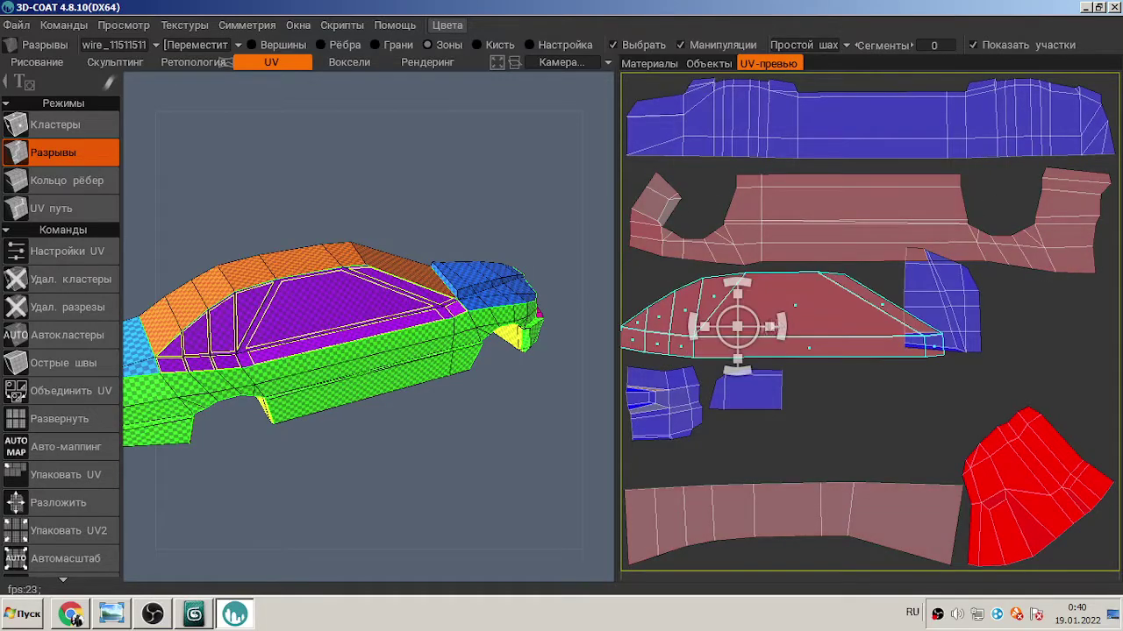
left_click(943, 302)
left_click_drag(942, 302, 1044, 358)
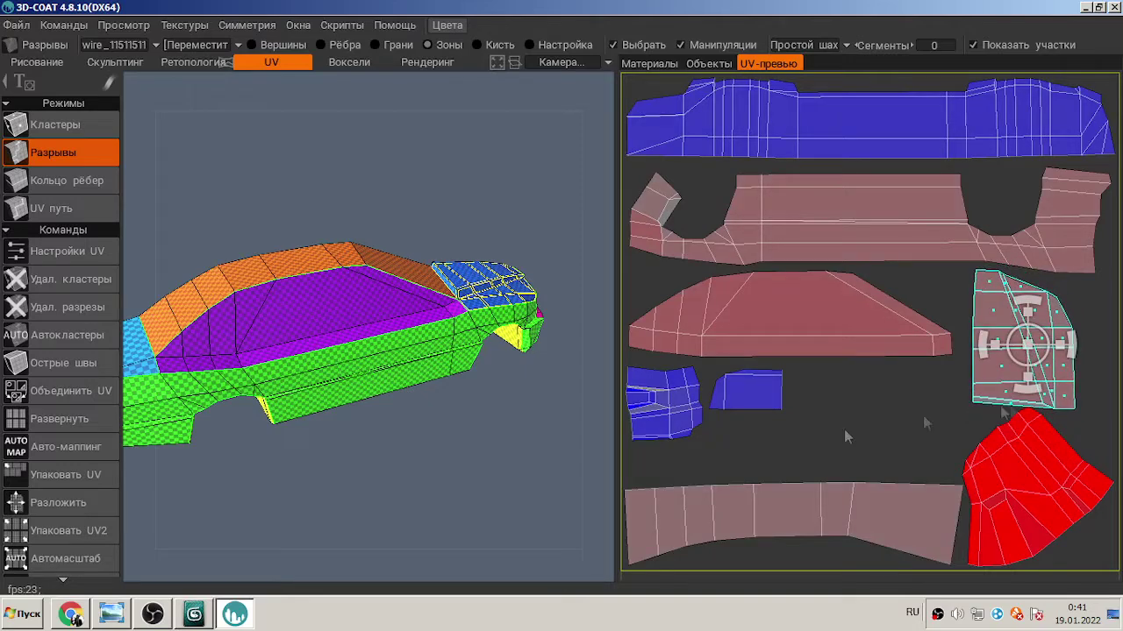
- Enlarge the trunk-lid and rear-end islands and place them side by side between the side-window and roof islands
left_click(745, 390)
left_click_drag(745, 390, 877, 413)
left_click(664, 403)
left_click_drag(664, 404, 712, 430)
left_click(877, 407)
left_click_drag(877, 408, 822, 412)
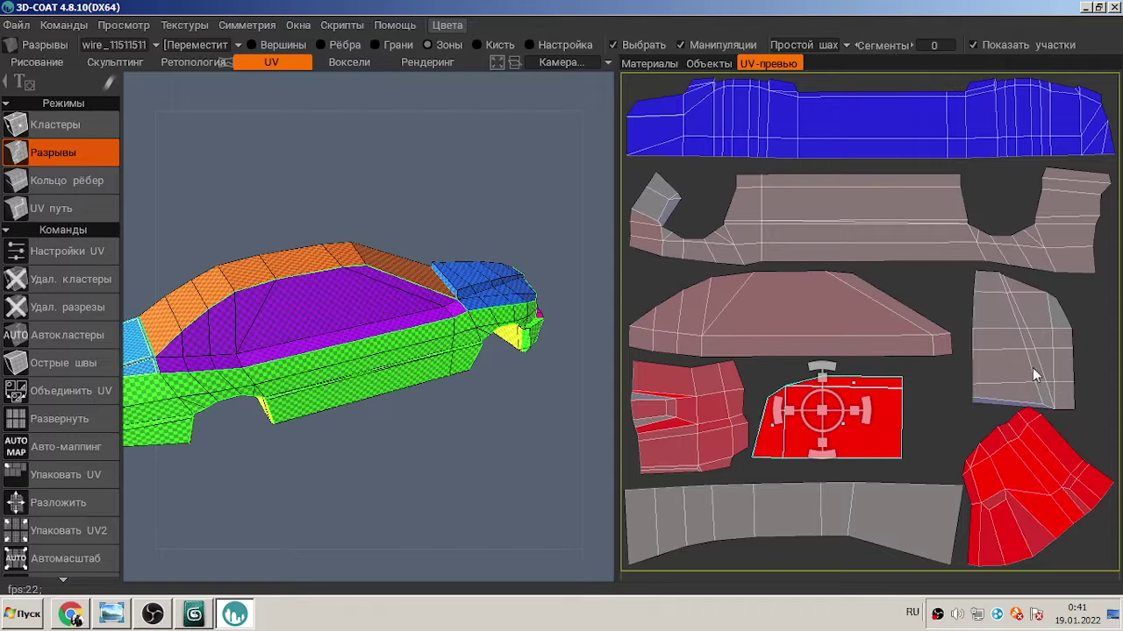
- Swap the hood and front-end islands, rotate the front end to fit beside the side-window island, and nudge the side-window island over
left_click_drag(1035, 492, 886, 360)
left_click_drag(1021, 342, 1026, 439)
left_click_drag(890, 360, 1035, 346)
left_click(1038, 419)
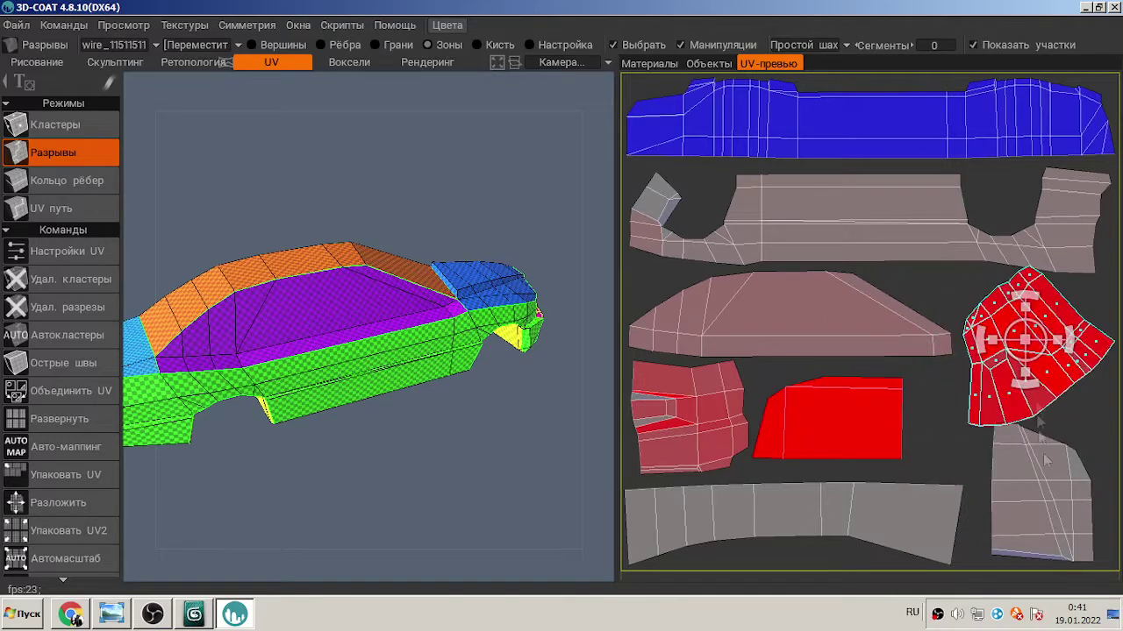
left_click(1045, 462)
left_click(1039, 368)
left_click_drag(1039, 368, 1053, 342)
left_click(1044, 509)
left_click(1035, 397)
left_click_drag(762, 321, 772, 321)
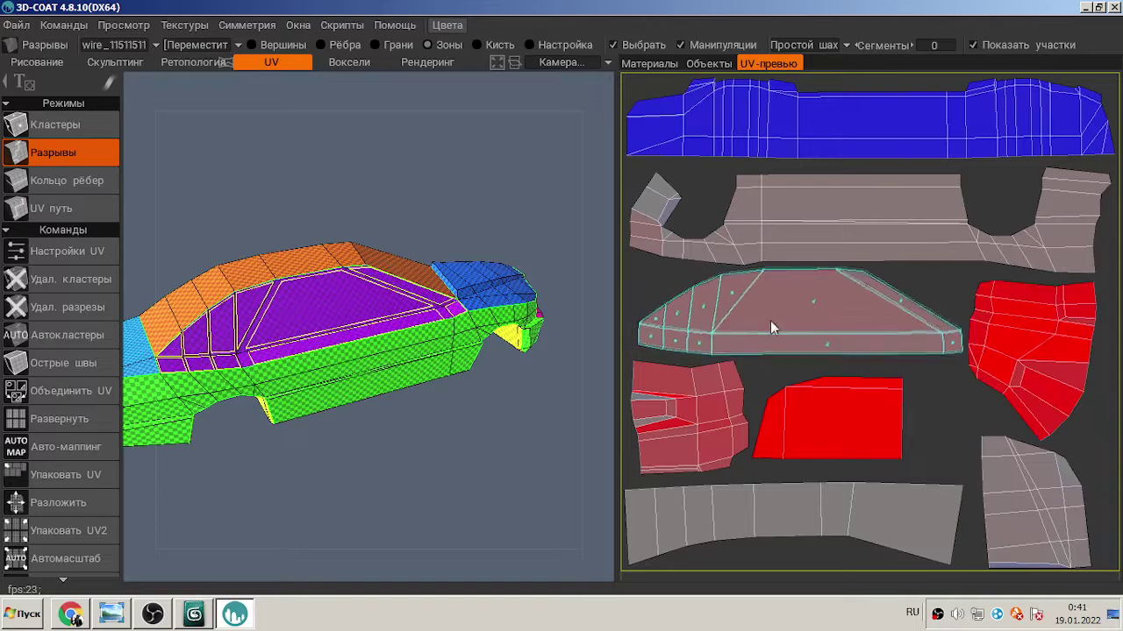
- Run the Контур command on the arranged UV layout
left_click(730, 145)
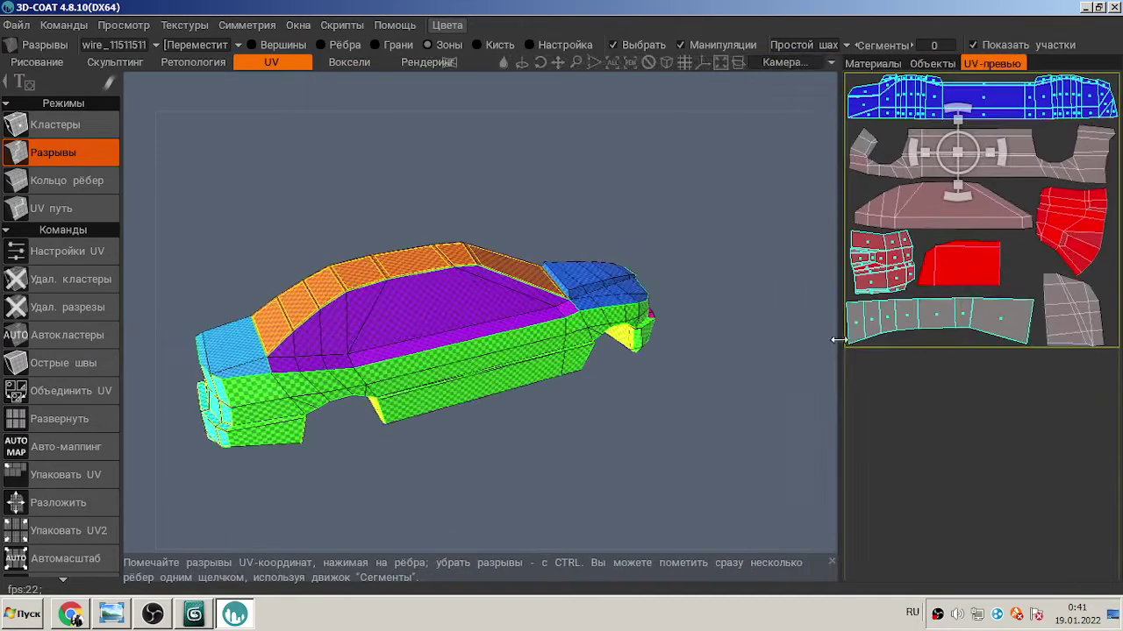
scroll(101, 384, "down", 5)
scroll(108, 456, "down", 3)
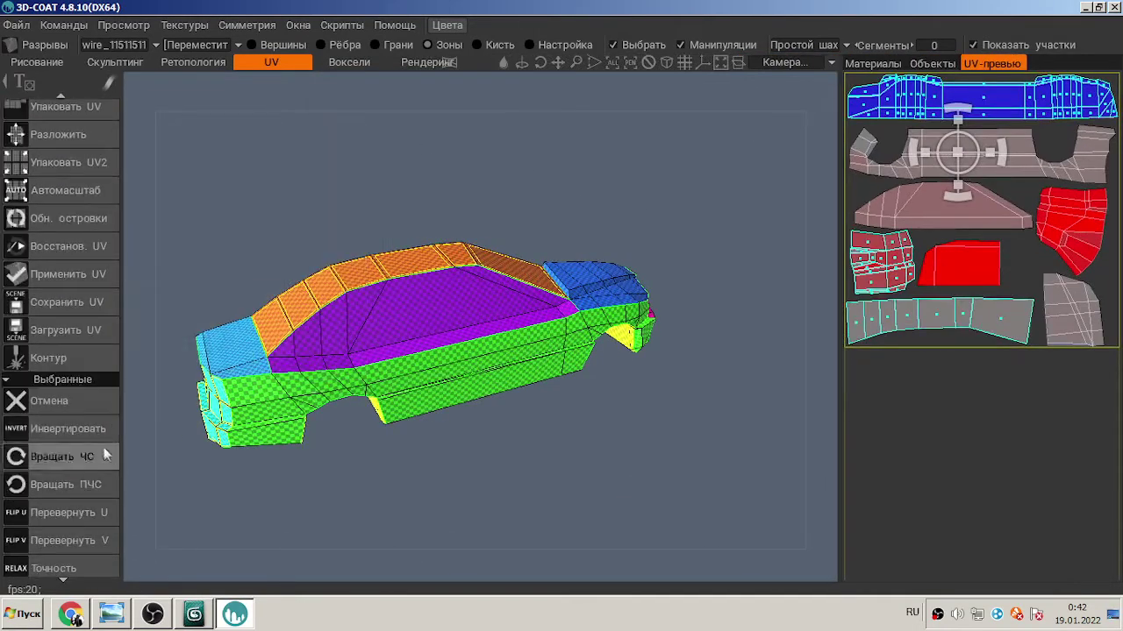
left_click(82, 358)
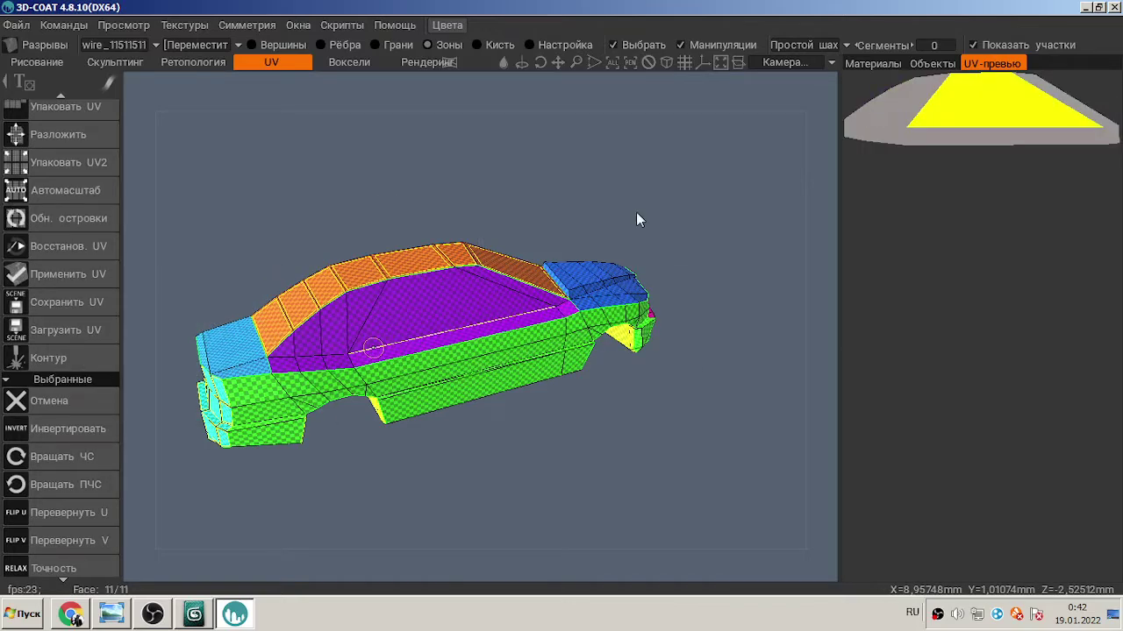
- Switch to the painting workspace and calculate ambient occlusion into a new layer, using sphere lighting, 2048 sources and no anti-aliasing
left_click(37, 62)
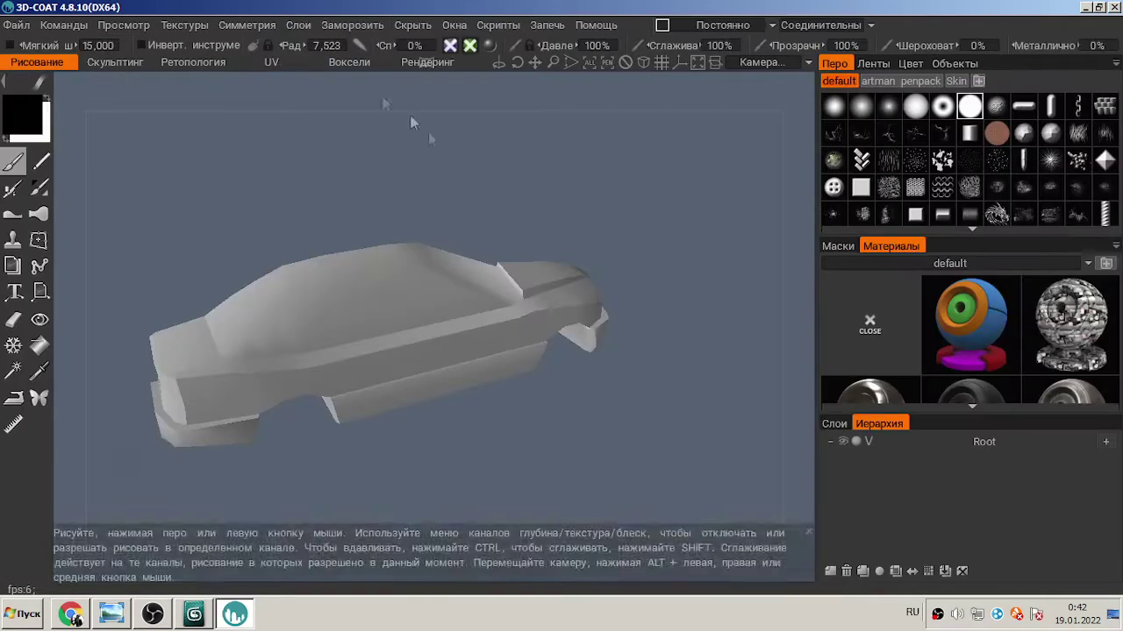
left_click(184, 24)
left_click(263, 290)
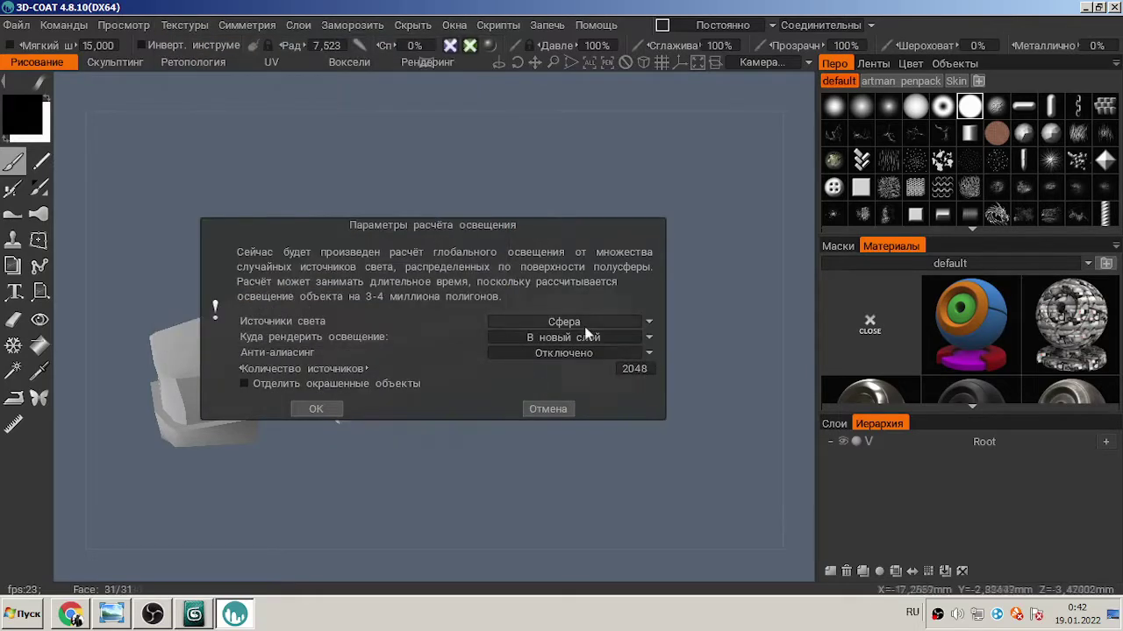
left_click(331, 413)
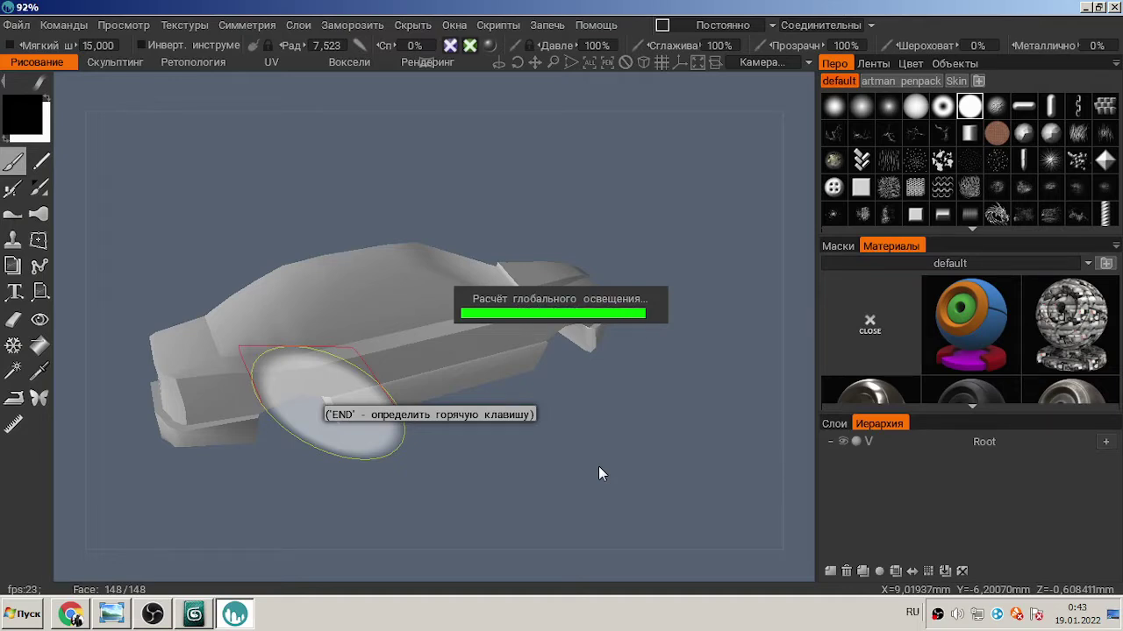
- Switch the model display to flat, unlit shading
left_click_drag(598, 474, 476, 210)
left_click(124, 25)
left_click(242, 151)
mouse_move(368, 176)
left_mouse_down()
mouse_move(483, 196)
mouse_move(313, 132)
mouse_move(237, 201)
mouse_move(731, 197)
left_mouse_up()
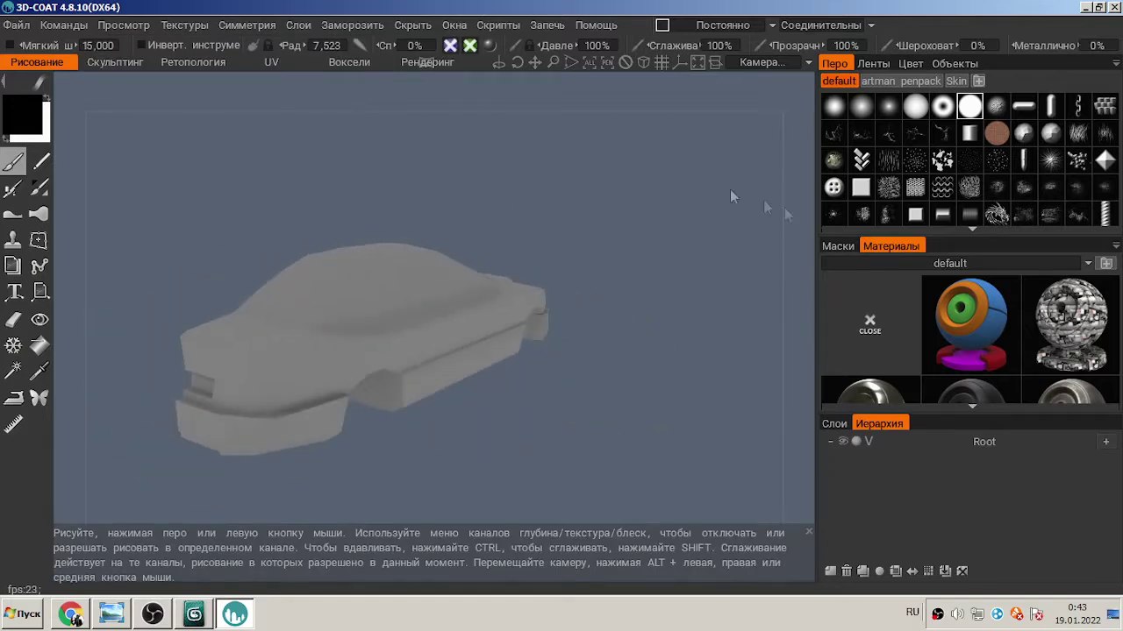
left_click_drag(369, 149, 365, 226)
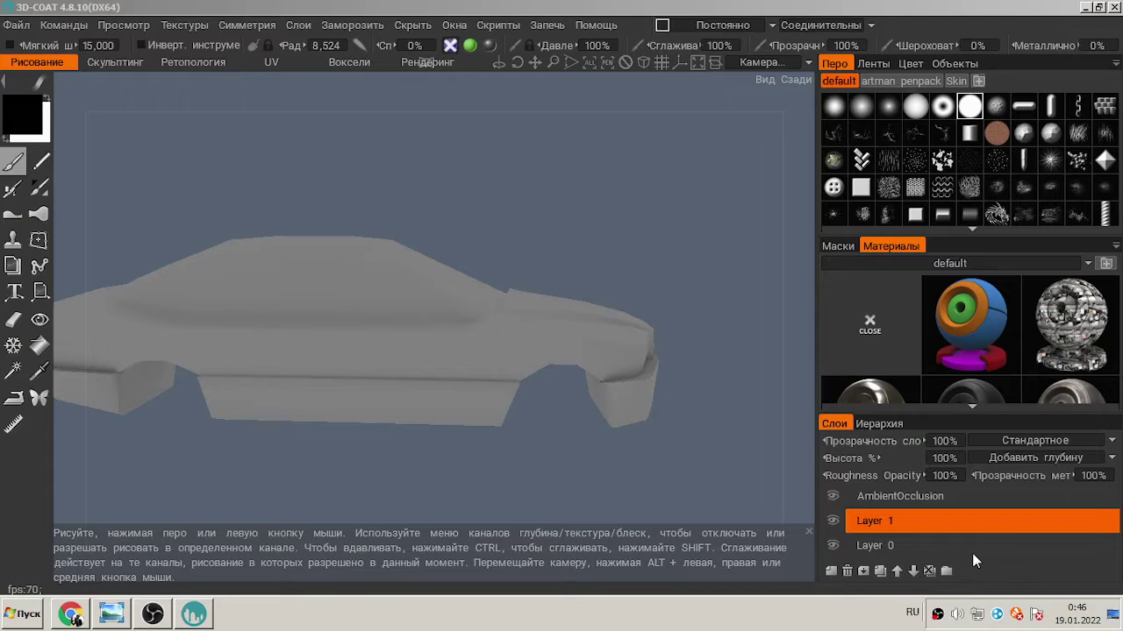
- Show the wireframe and paint black headlight and grille outlines on Layer 1 with brush radius 0.068, using the BMW_M5_E39 blueprint as reference
key("alt+Tab")
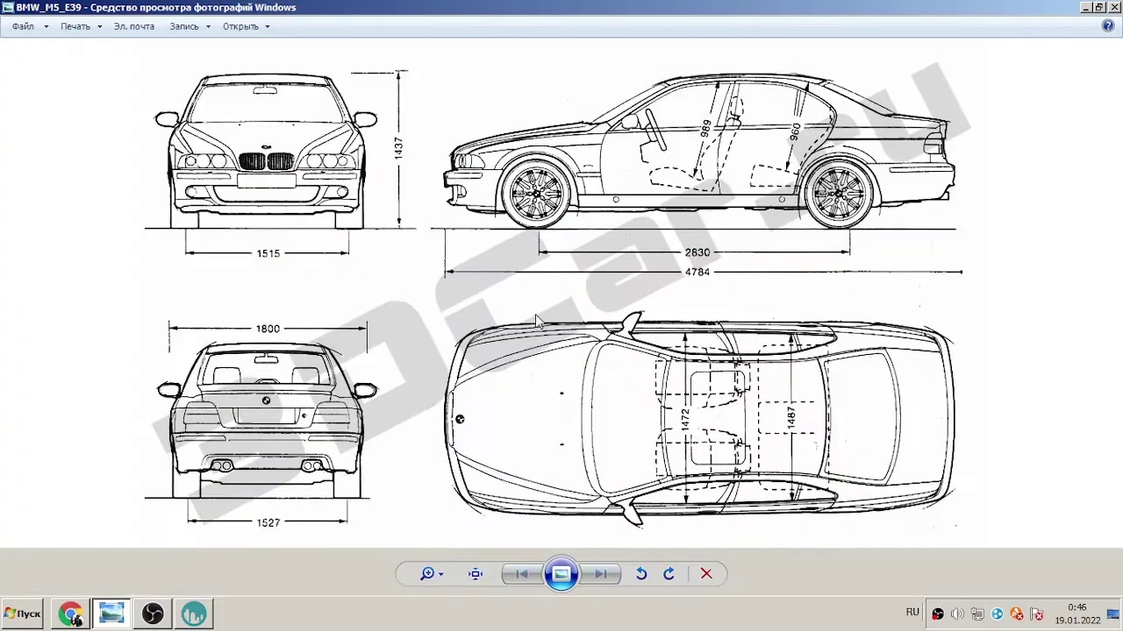
key("alt+Tab")
right_click_drag(710, 193, 697, 249)
left_click_drag(696, 249, 659, 271)
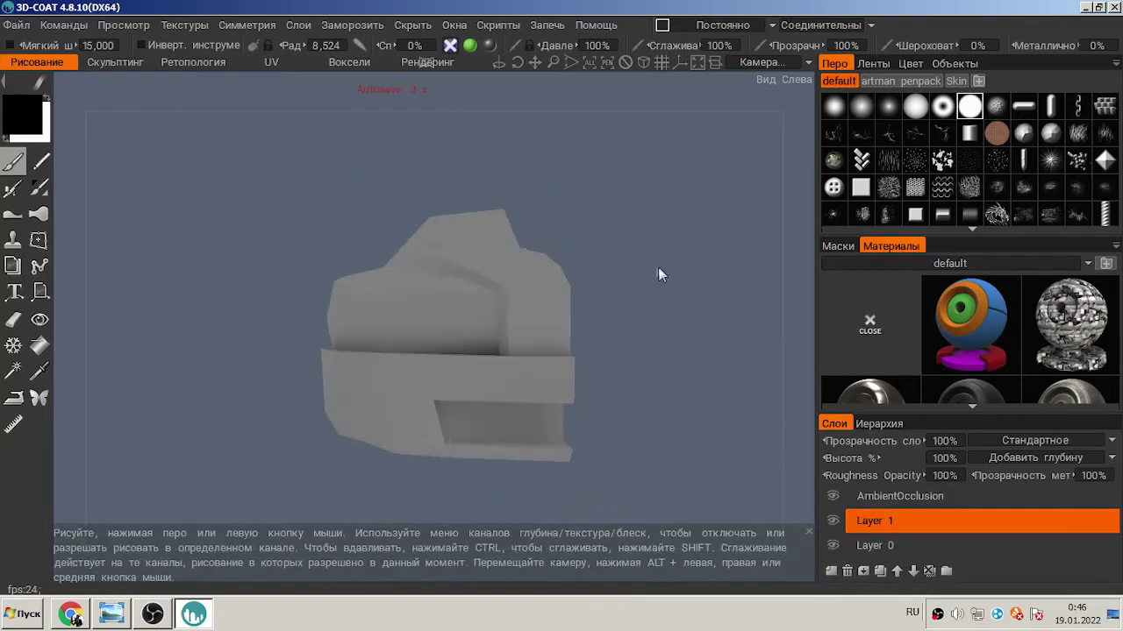
left_click(139, 25)
left_click(197, 248)
scroll(576, 297, "up", 3)
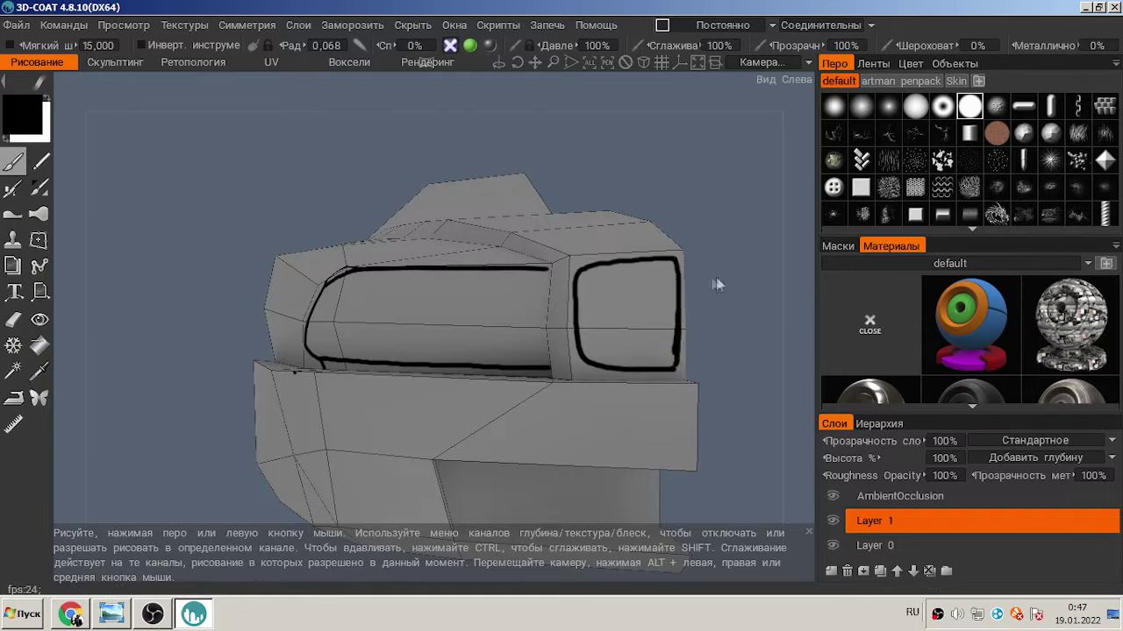
- Paint the curved inner edge of the headlight outline, checking its shape against the blueprint
scroll(716, 284, "up", 2)
left_click(111, 614)
left_click(111, 614)
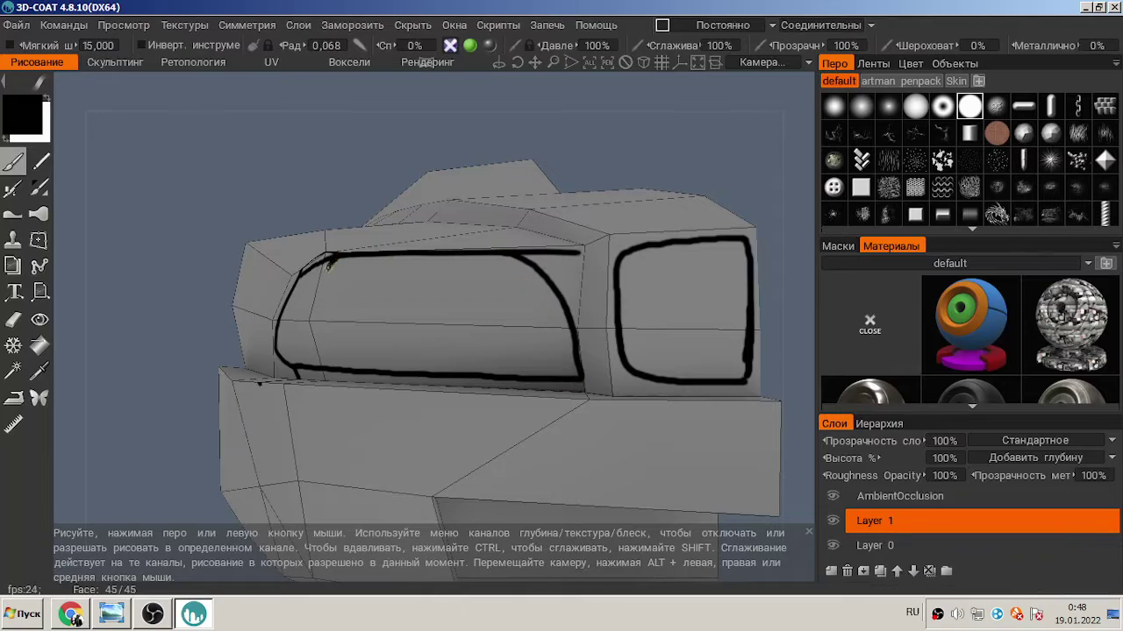
- Paint the headlight's dividing line and the hood shut line along the fender and beneath the grille, following the blueprint
left_click_drag(349, 194, 614, 342)
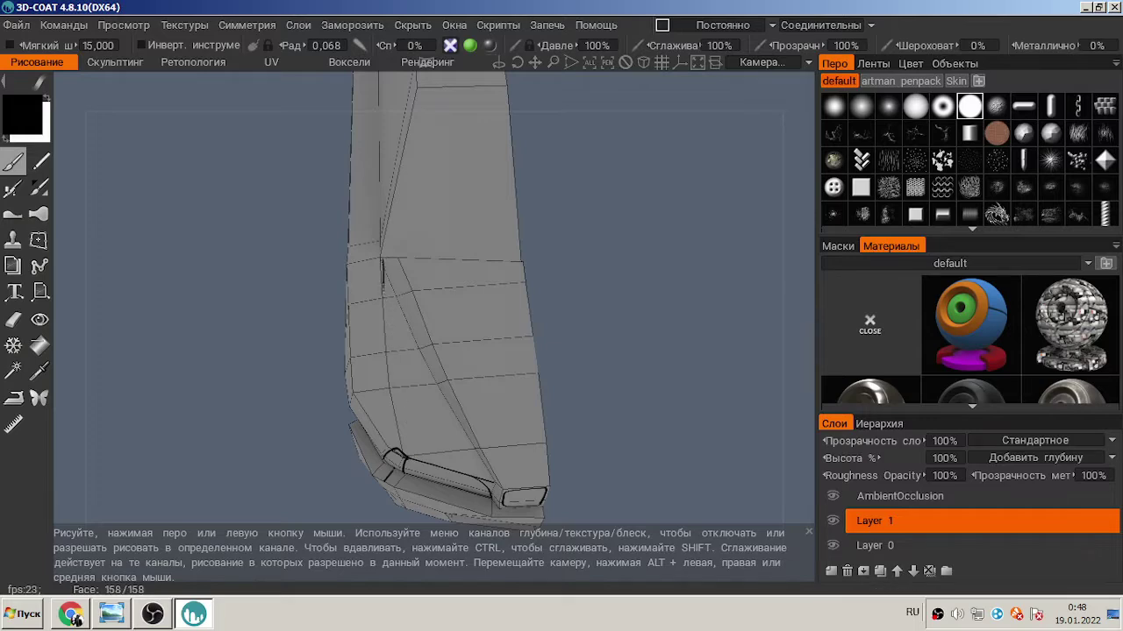
left_click_drag(561, 329, 693, 298)
left_click(111, 614)
left_click(194, 614)
left_click_drag(665, 263, 677, 258)
- Erase the excess of the headlight's upper line beyond its curved inner edge
key("e")
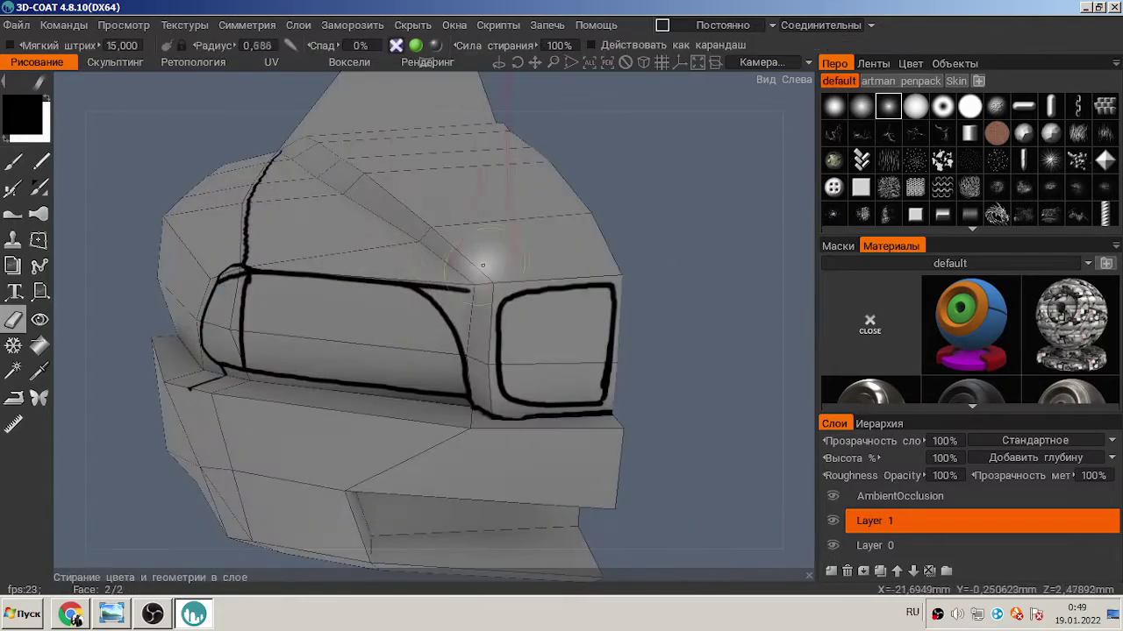
scroll(344, 266, "up", 2)
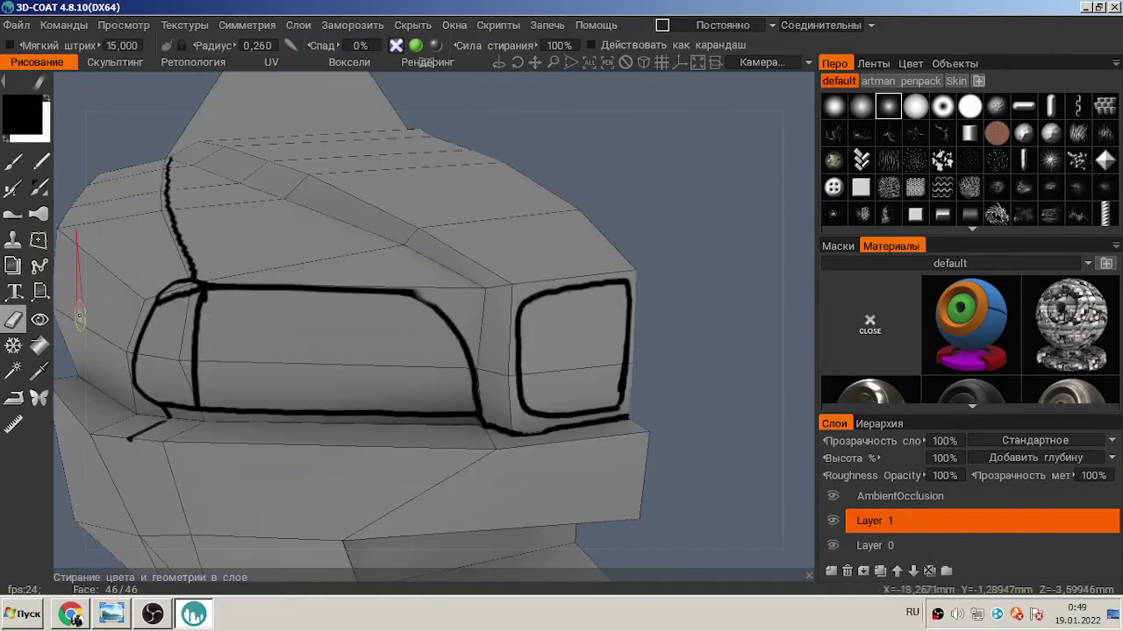
scroll(599, 226, "down", 3)
left_click_drag(599, 227, 559, 186)
- Outline the windshield in black along its upper edge and side and around its lower corner, undoing and repainting the first upper stroke
key("b")
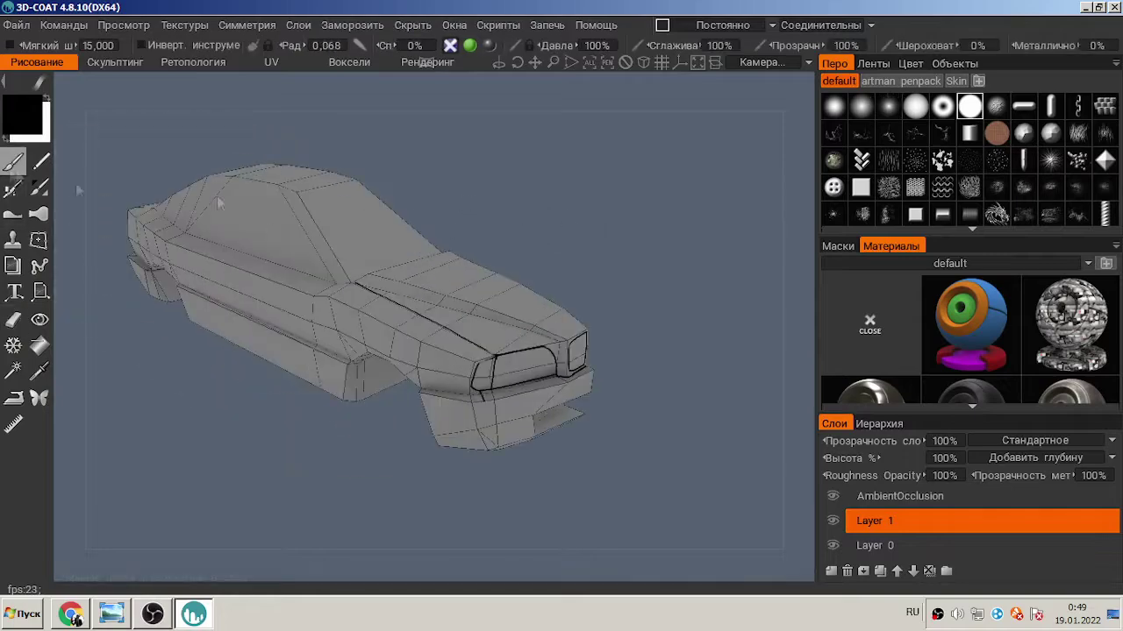
scroll(559, 185, "up", 3)
scroll(416, 236, "up", 3)
scroll(323, 232, "up", 3)
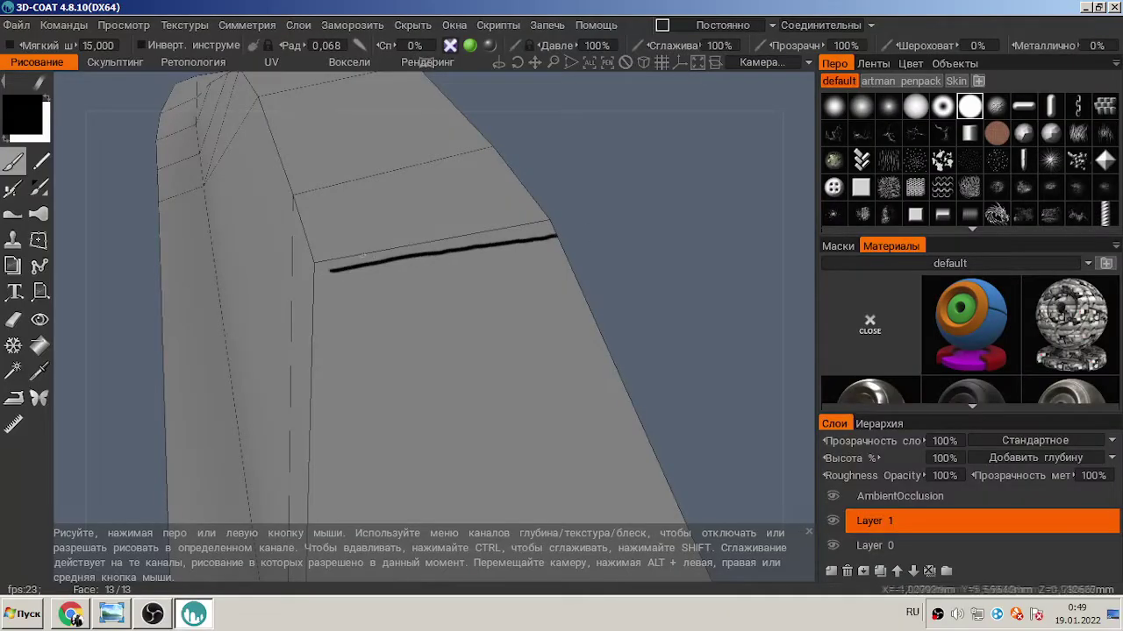
key("ctrl+z")
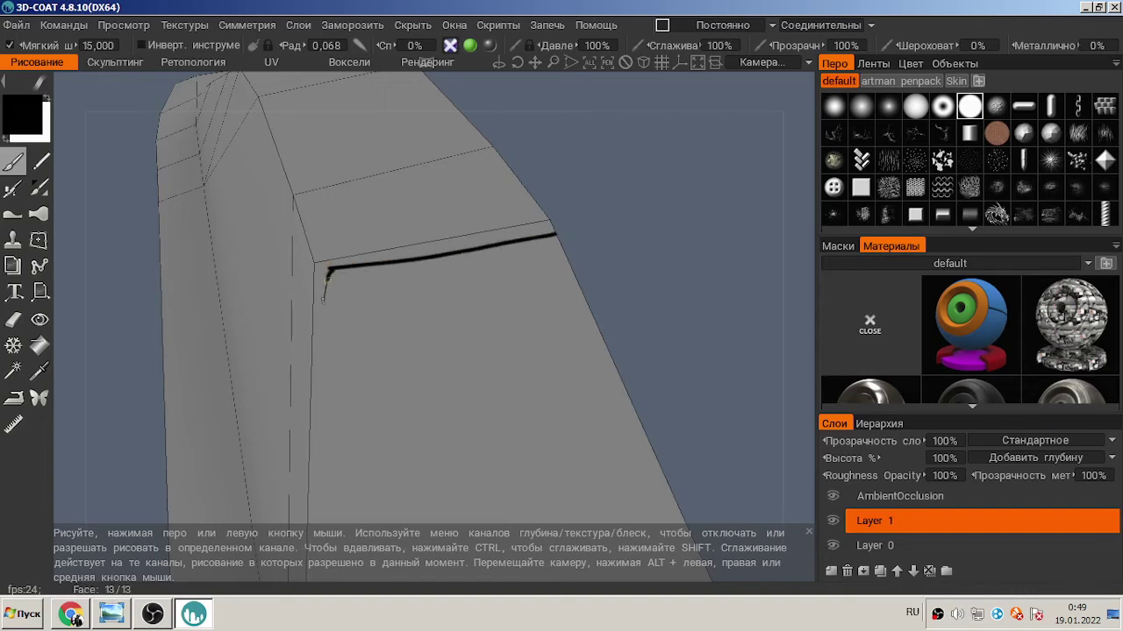
left_click_drag(438, 307, 439, 219, "alt")
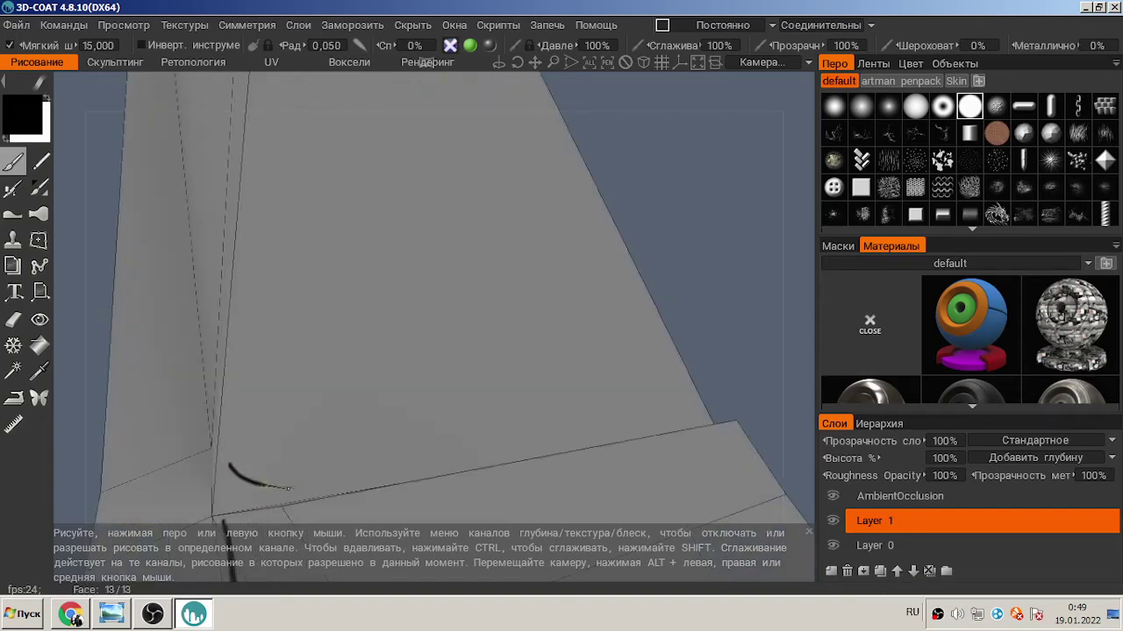
- Outline the side windows in black along the windshield pillar, roofline and curved rear edge, checking the shape against the blueprint
mouse_move(698, 261)
left_mouse_down("alt")
mouse_move(612, 314)
mouse_move(637, 245)
left_mouse_up("alt")
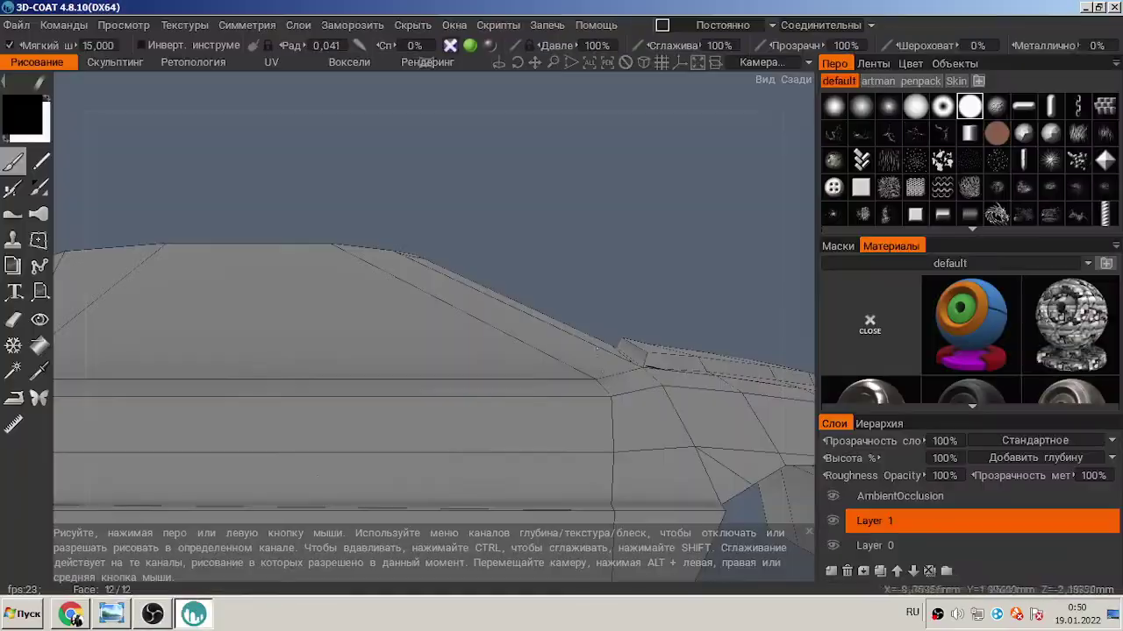
left_click(119, 619)
left_click(119, 619)
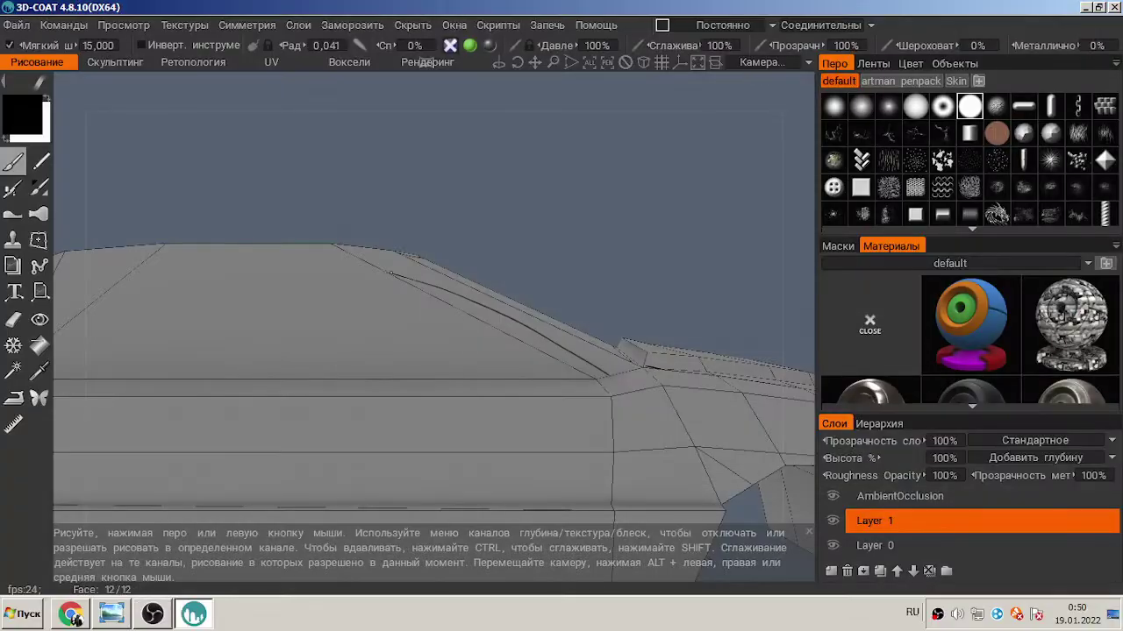
left_click_drag(526, 263, 573, 225, "alt")
key("alt+Tab")
key("alt+Tab")
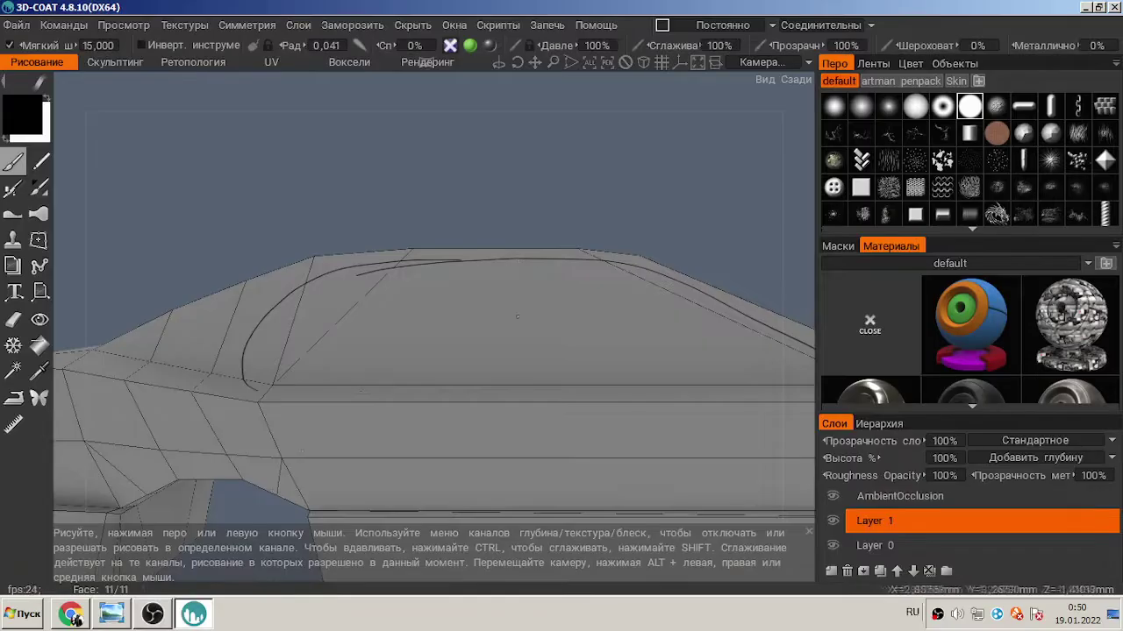
- Paint two near-vertical lines for the pillar between the front and rear side windows
left_click_drag(521, 260, 535, 386)
left_click_drag(474, 261, 479, 384)
scroll(578, 195, "down", 5)
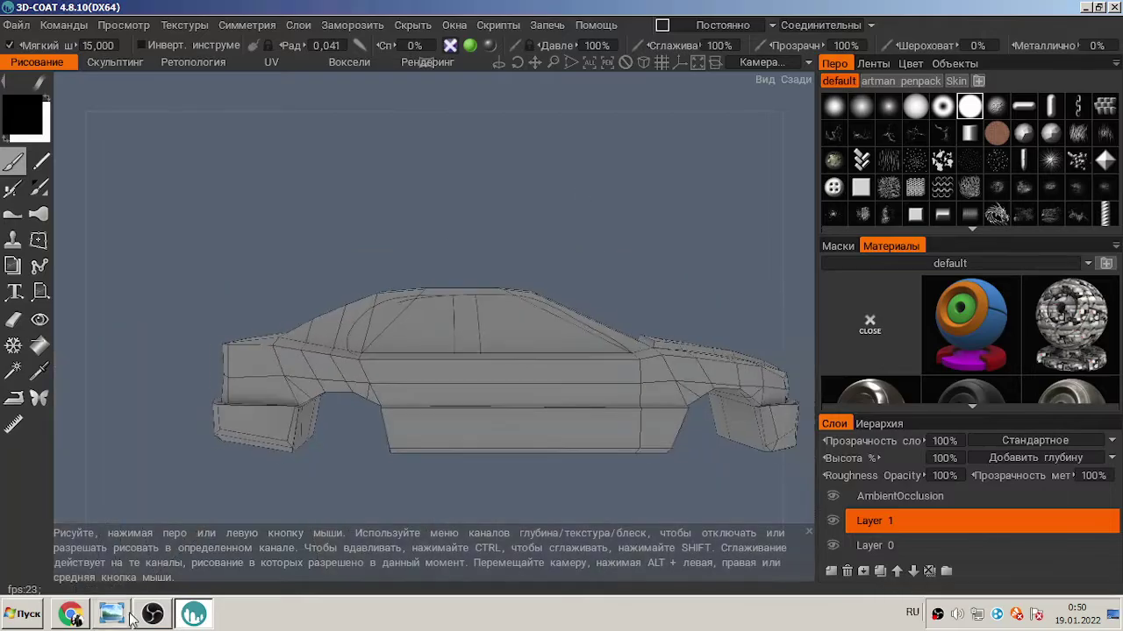
- Paint the rear window's lower edge across the body at the base of the glass, following the blueprint
left_click_drag(578, 195, 608, 301, "alt")
key("alt+Tab")
key("alt+Tab")
scroll(699, 324, "up", 5)
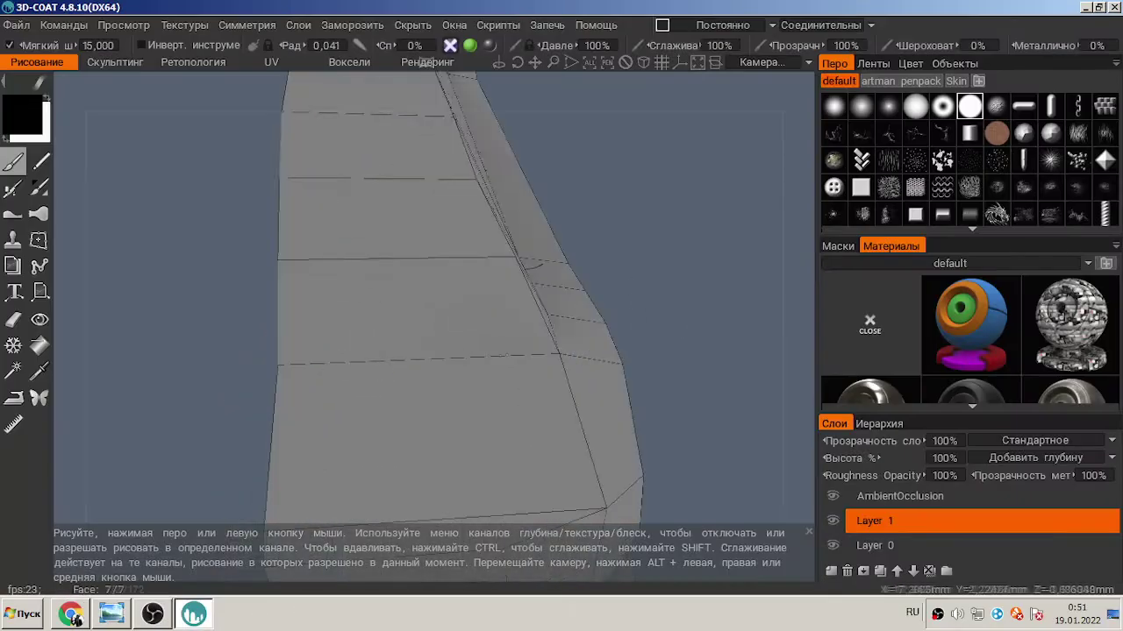
left_click_drag(472, 357, 277, 373)
left_click_drag(494, 302, 586, 256, "alt")
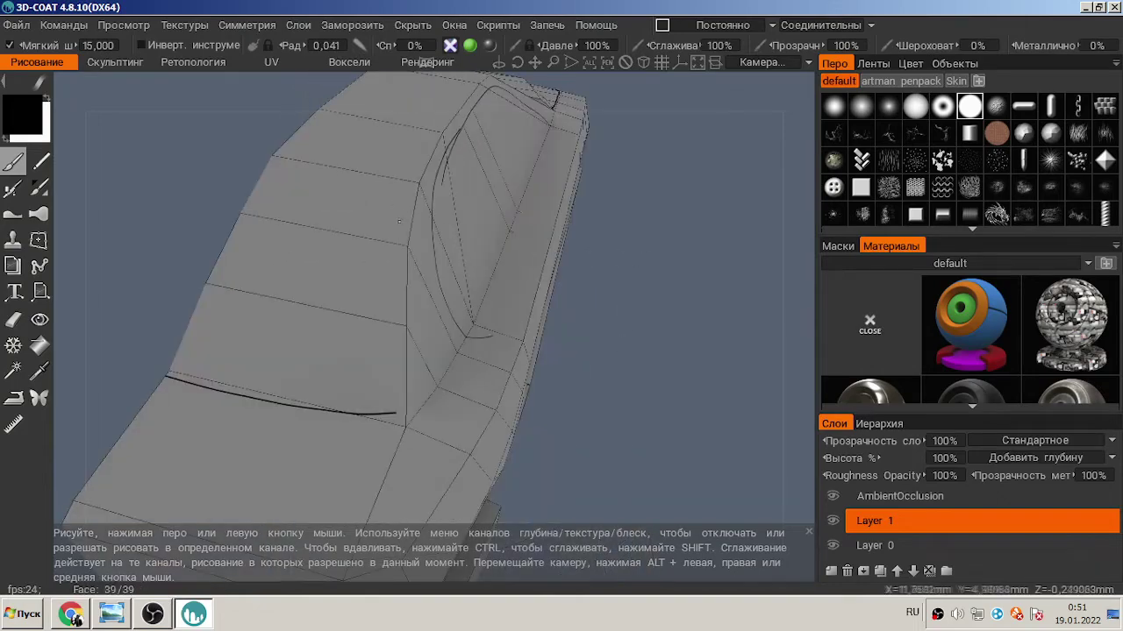
- Paint the rear window's upper edge and its side edge along the rear pillar, following the blueprint
left_click_drag(397, 222, 558, 237, "alt")
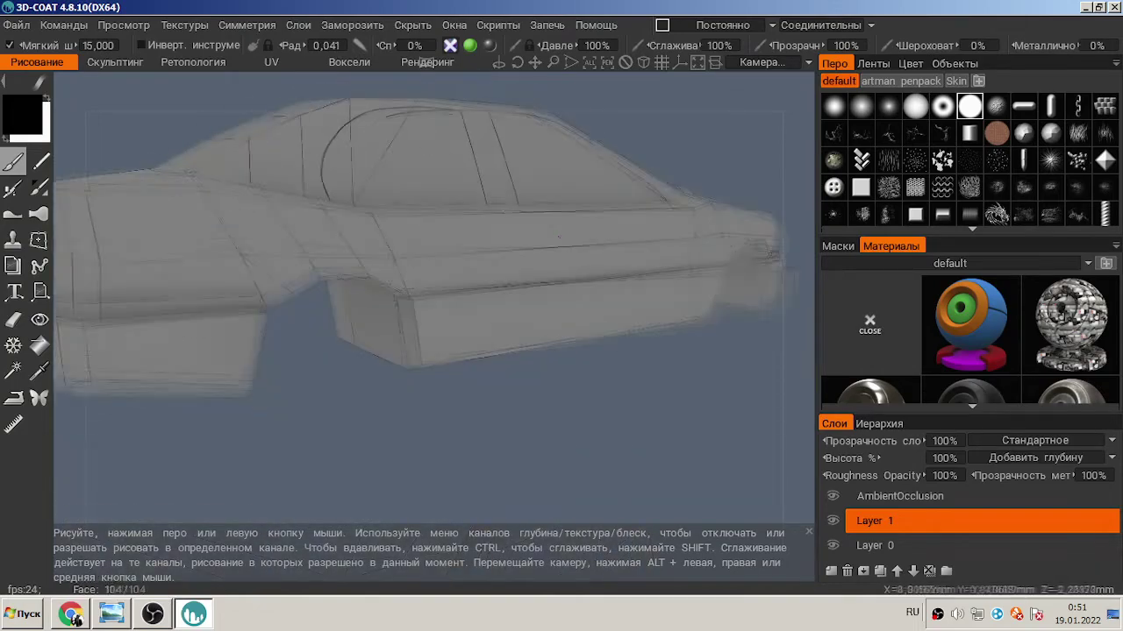
left_click(111, 614)
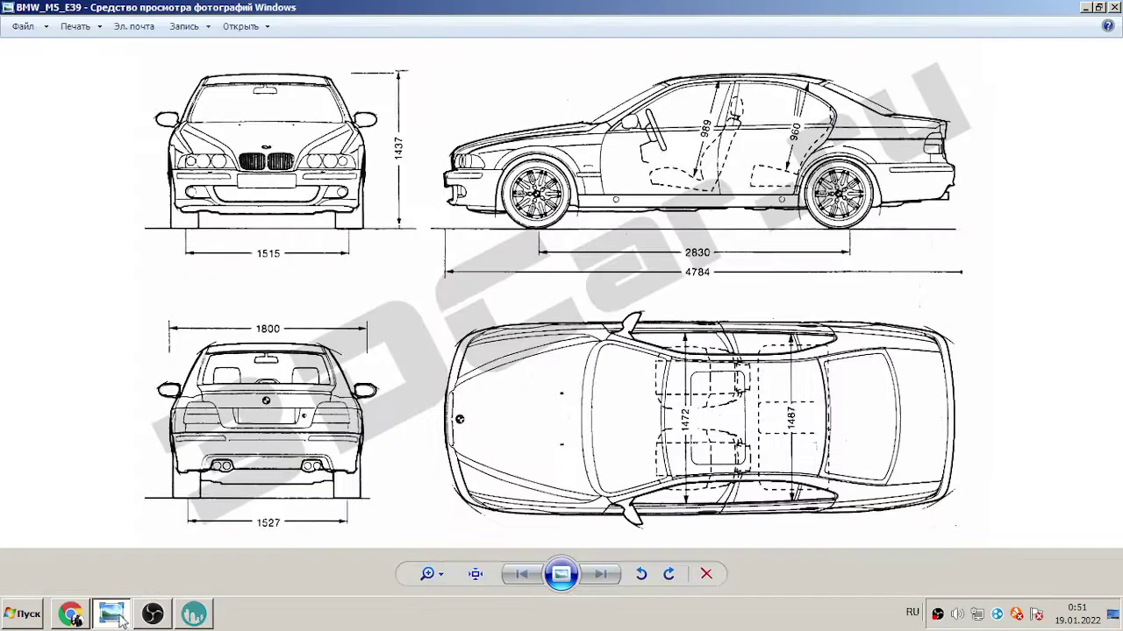
left_click(191, 616)
left_click(394, 176, "shift")
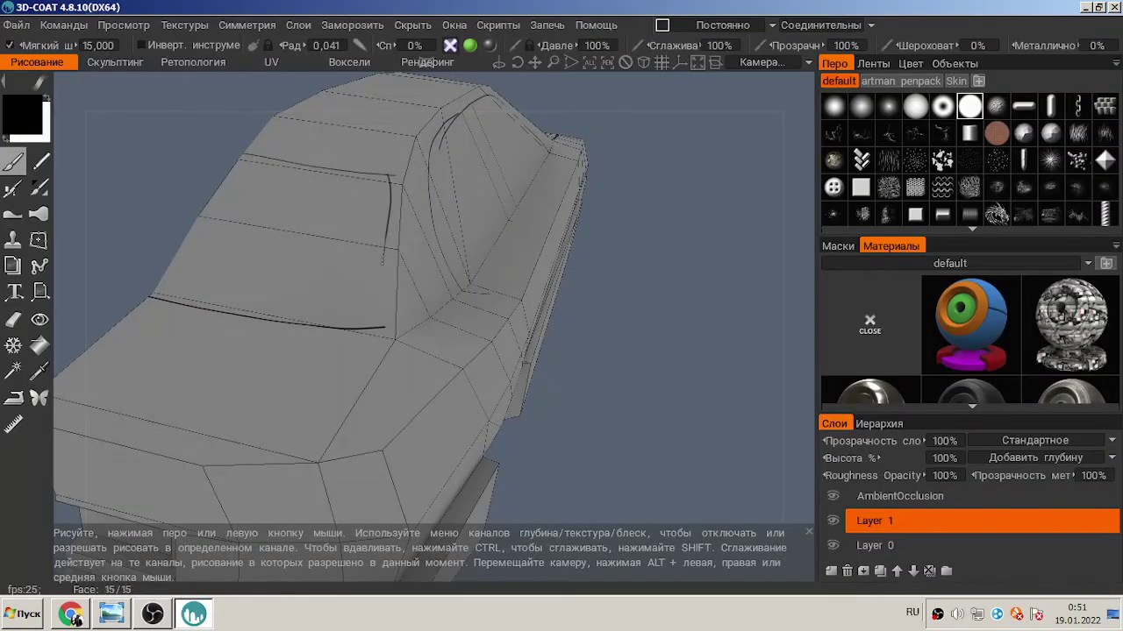
- Paint the trunk lid's side shut line from near the rear window's lower corner toward the rear end
left_click_drag(491, 351, 561, 377, "alt")
key("alt+Tab")
key("alt+Tab")
left_click_drag(456, 351, 544, 349, "alt")
left_click_drag(517, 430, 489, 424, "alt")
key("alt+Tab")
key("alt+Tab")
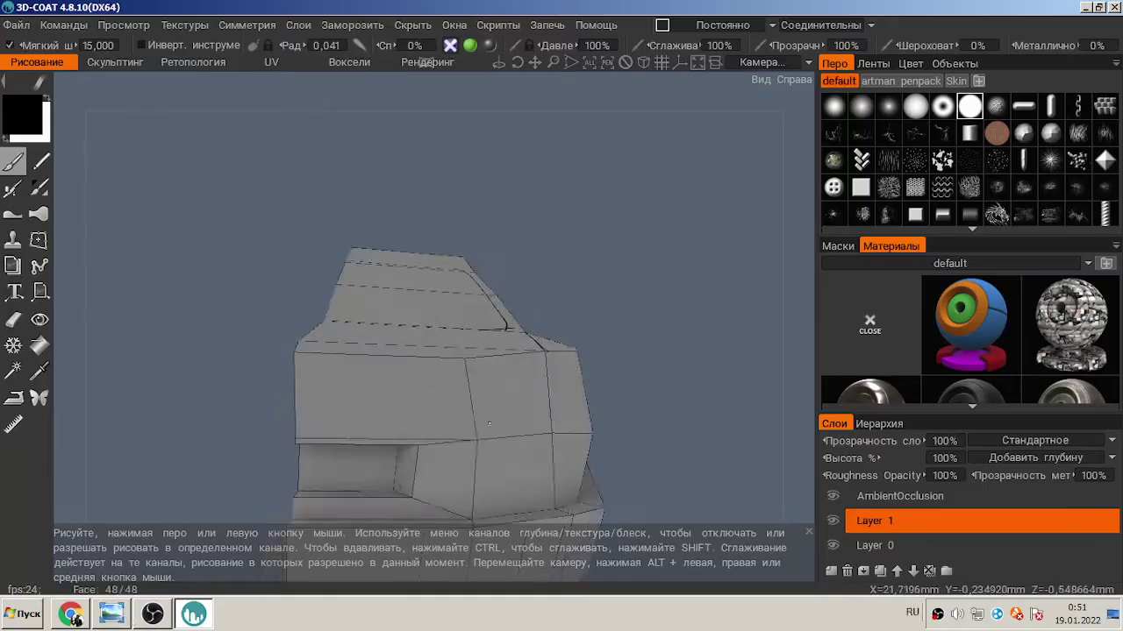
- Outline the taillight in black with a straight inner side and rounded outer top corner, following the blueprint's rear view
key("alt+Tab")
key("alt+Tab")
left_click(111, 614)
left_click(194, 614)
left_click(70, 614)
left_click(112, 616)
left_click(70, 614)
left_click(194, 614)
left_click(110, 615)
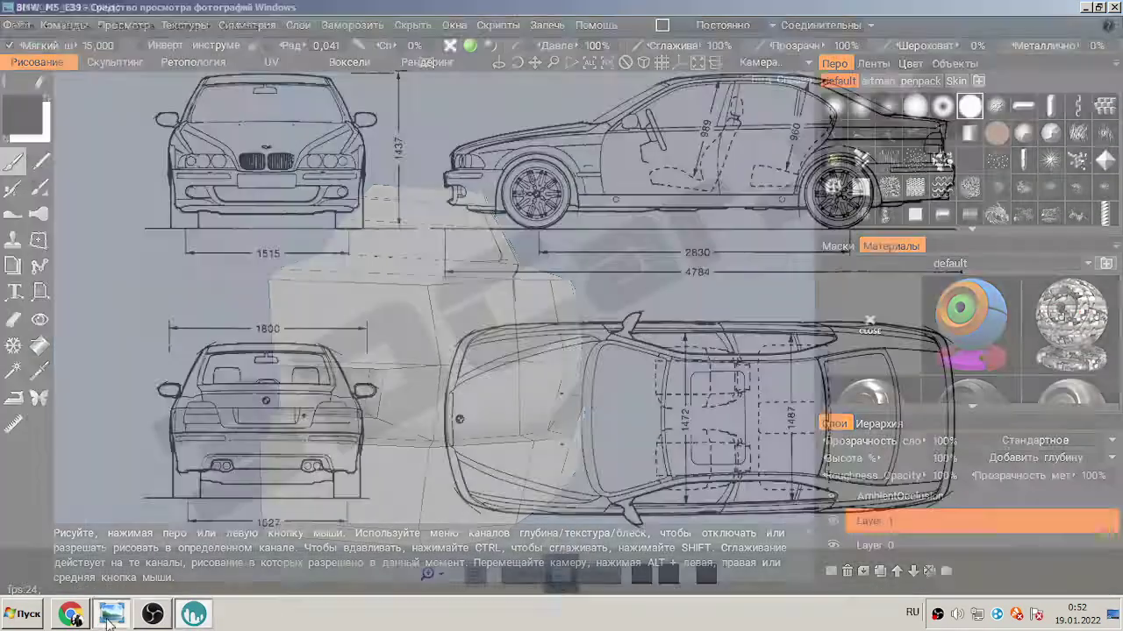
left_click(111, 617)
left_click(115, 619)
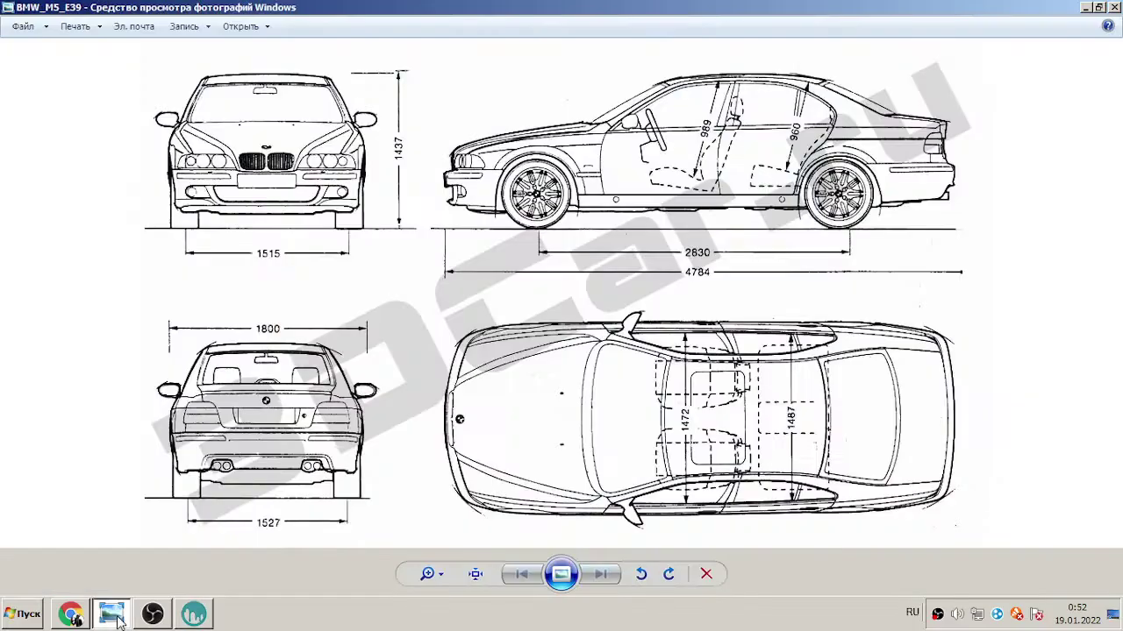
left_click(194, 614)
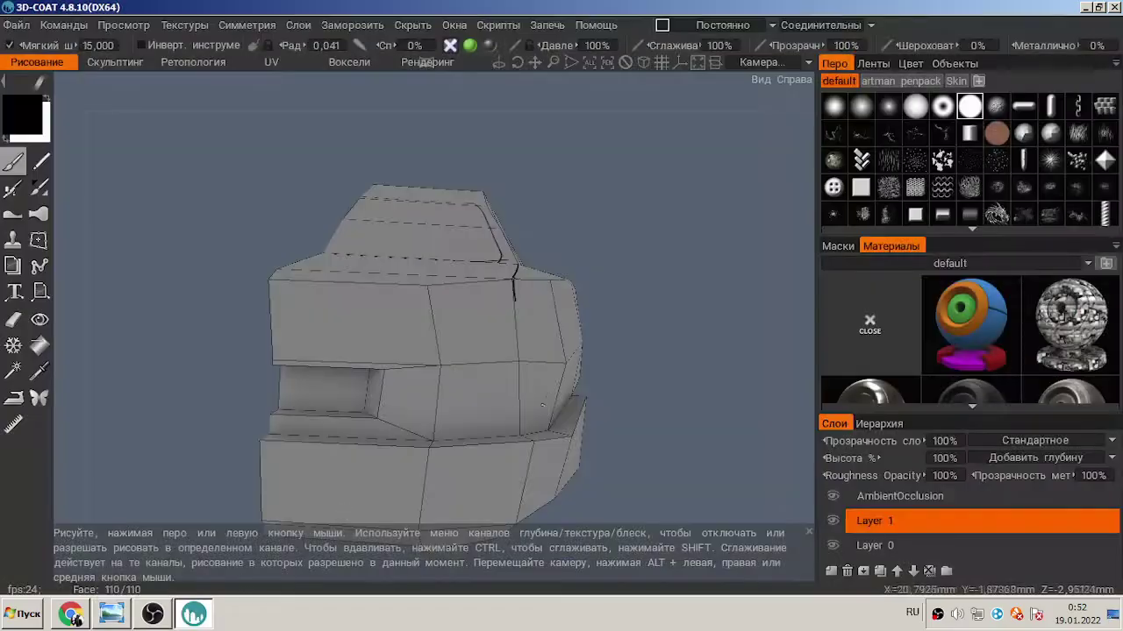
left_click_drag(389, 404, 389, 419)
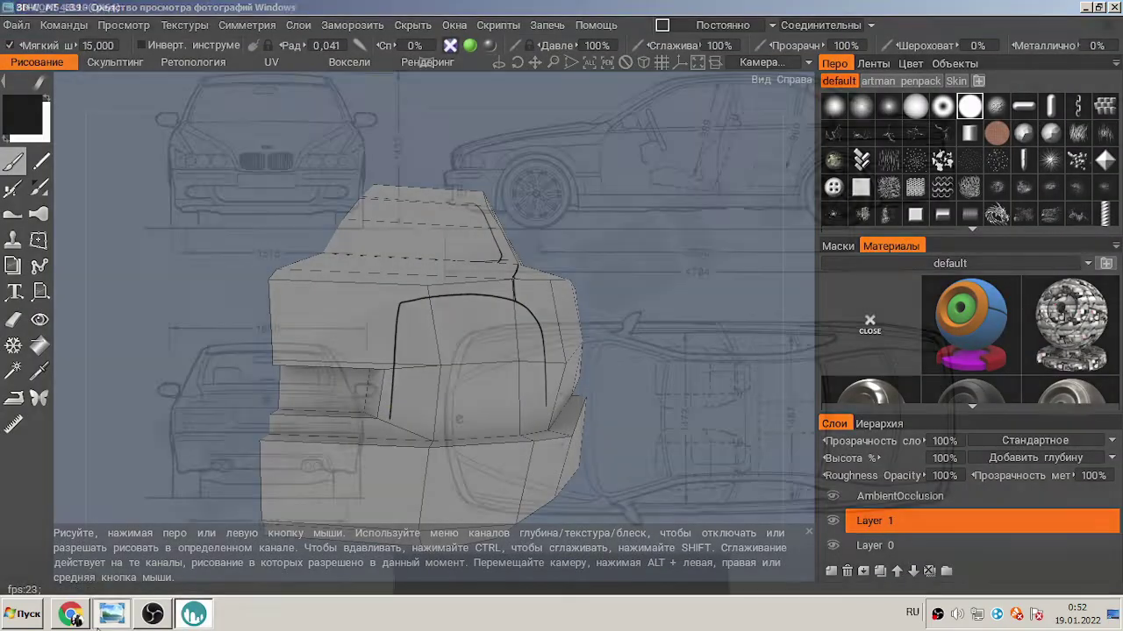
left_click_drag(526, 405, 545, 404)
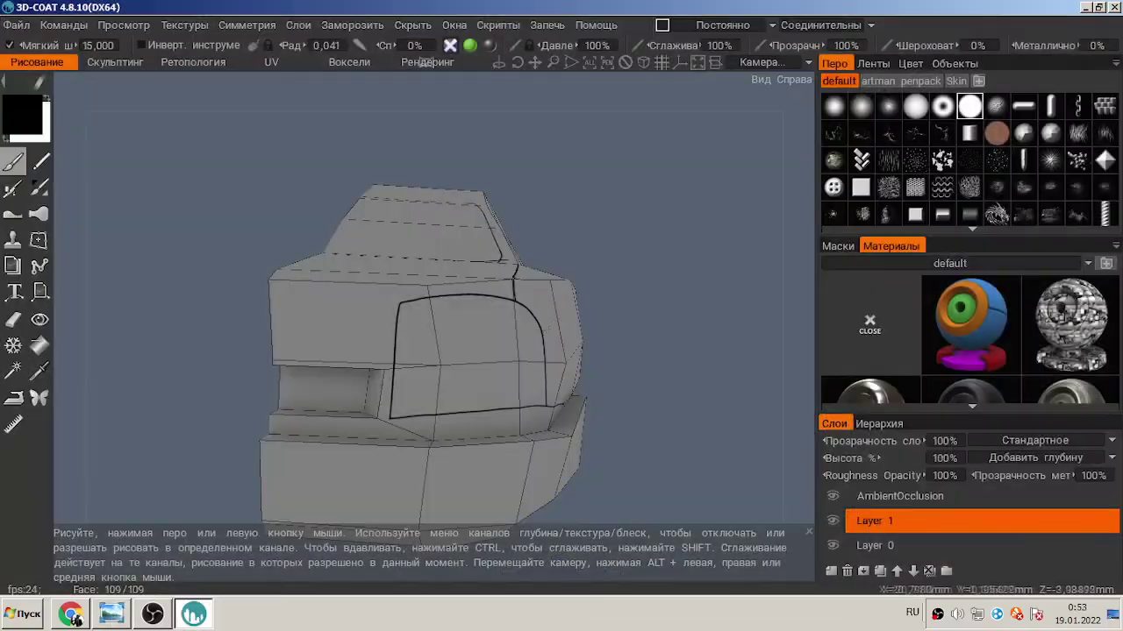
- Paint a horizontal line across the taillight and on over the trunk lid to the car's centerline
left_click_drag(546, 332, 316, 333)
left_click_drag(315, 333, 270, 331)
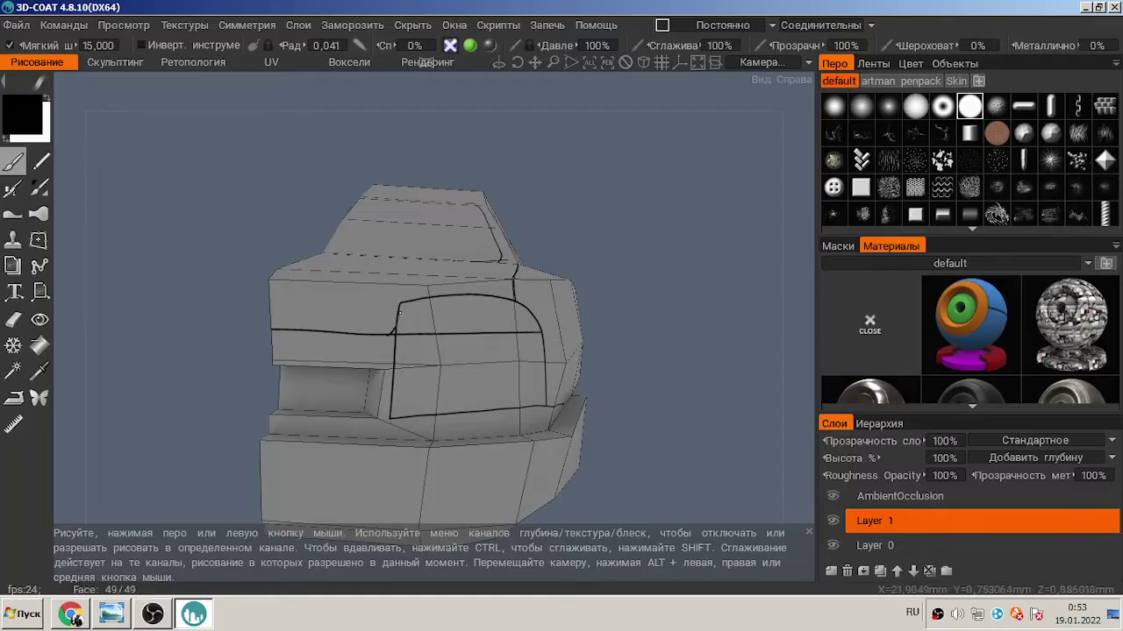
- Paint a second trunk lid shut line, further inward, from the rear window's corner to the taillight's upper edge, following the blueprint
left_click_drag(659, 311, 675, 312)
left_click(112, 614)
left_click(117, 615)
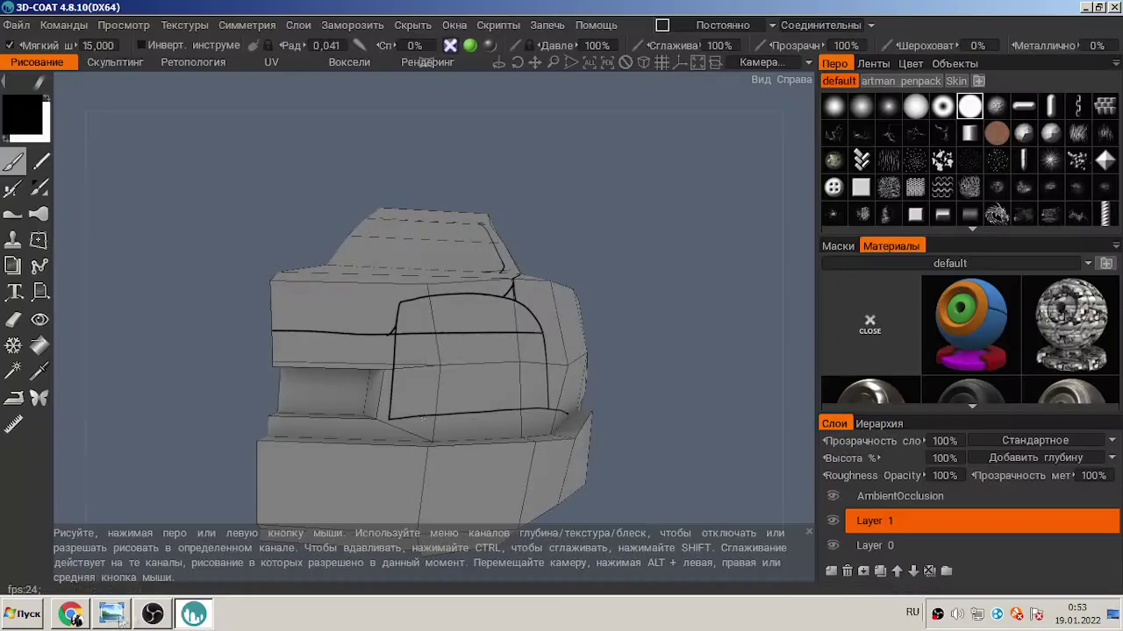
left_click(111, 618)
left_click(115, 619)
left_click_drag(295, 255, 363, 450)
left_click(112, 614)
left_click(112, 614)
key("alt+Tab")
key("alt+Tab")
scroll(575, 318, "up", 3)
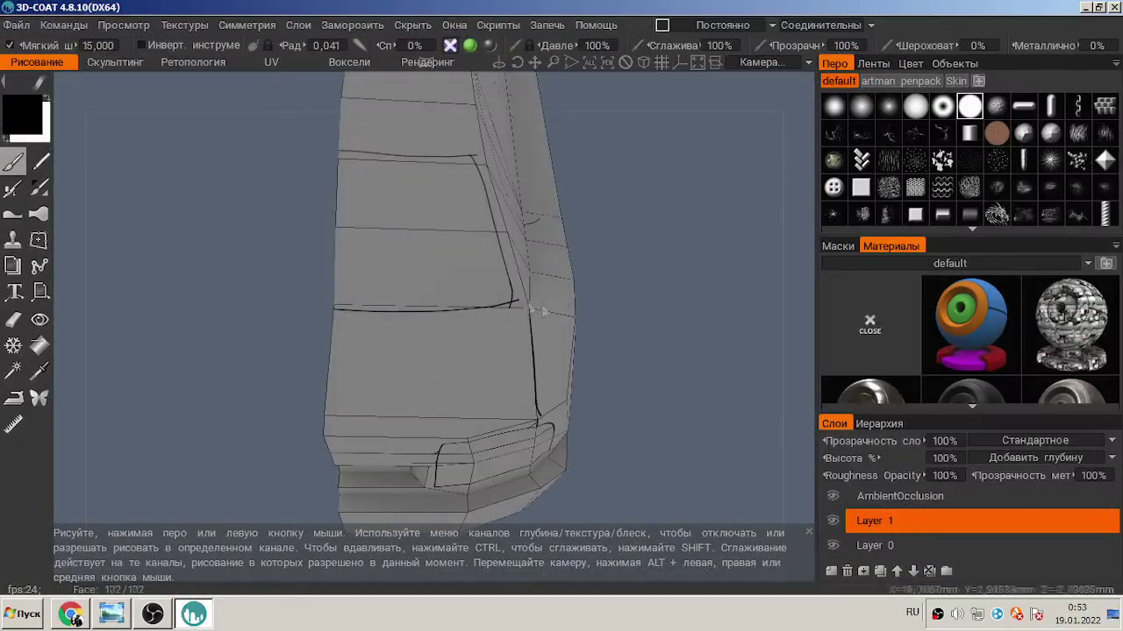
left_click_drag(516, 364, 522, 312)
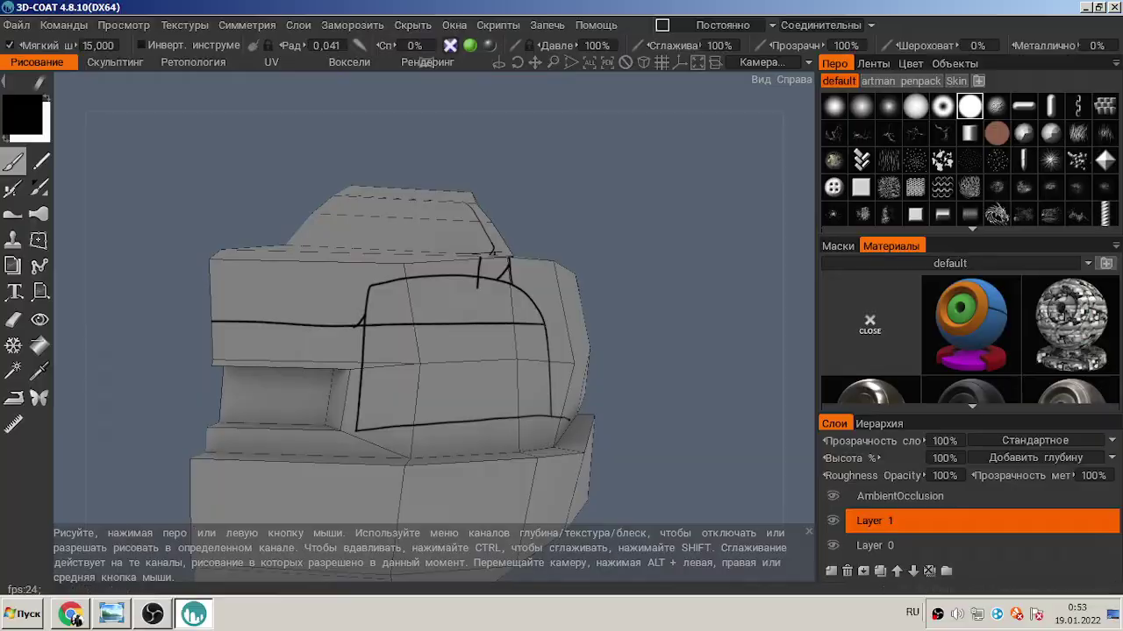
- Paint the trunk lid's lower shut line beneath the license plate recess to the taillight, checking the blueprint
left_click(112, 615)
left_click(194, 615)
left_click(111, 616)
left_click(194, 615)
left_click(127, 619)
left_click(203, 618)
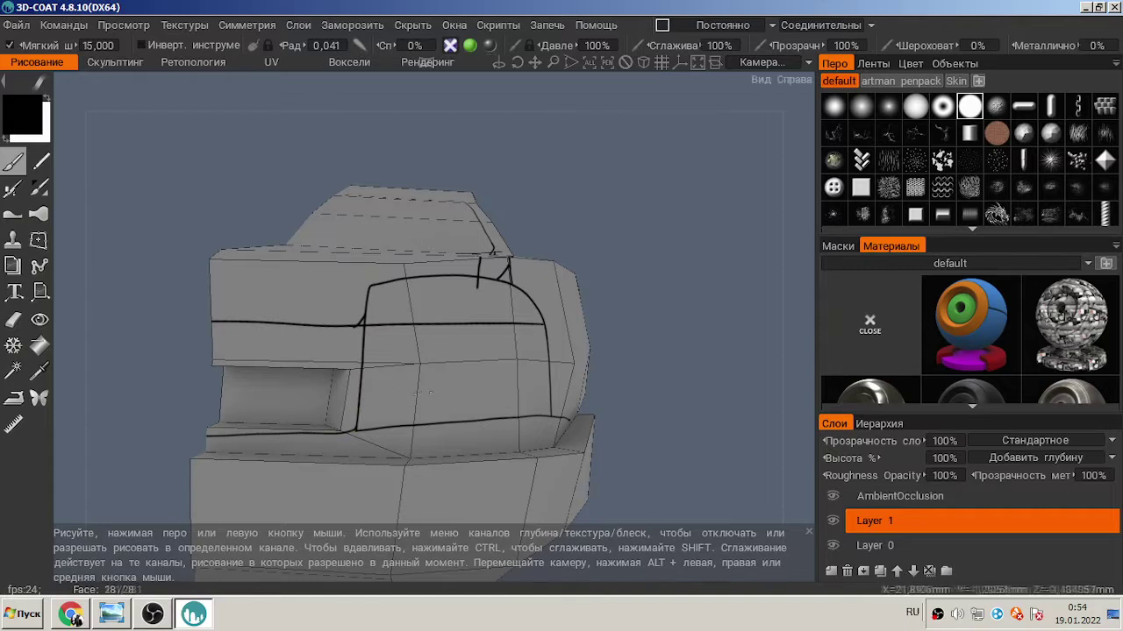
- Paint a higher lower edge for the taillight and erase its old bottom line
left_click_drag(482, 388, 559, 396, "alt")
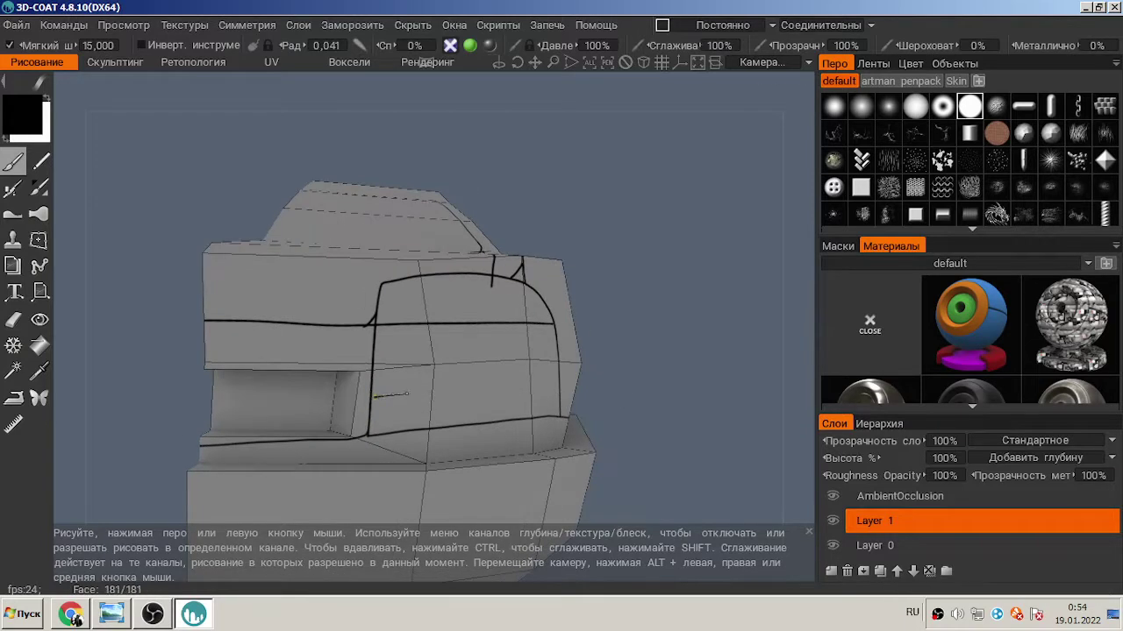
left_click_drag(368, 405, 564, 391)
key("e")
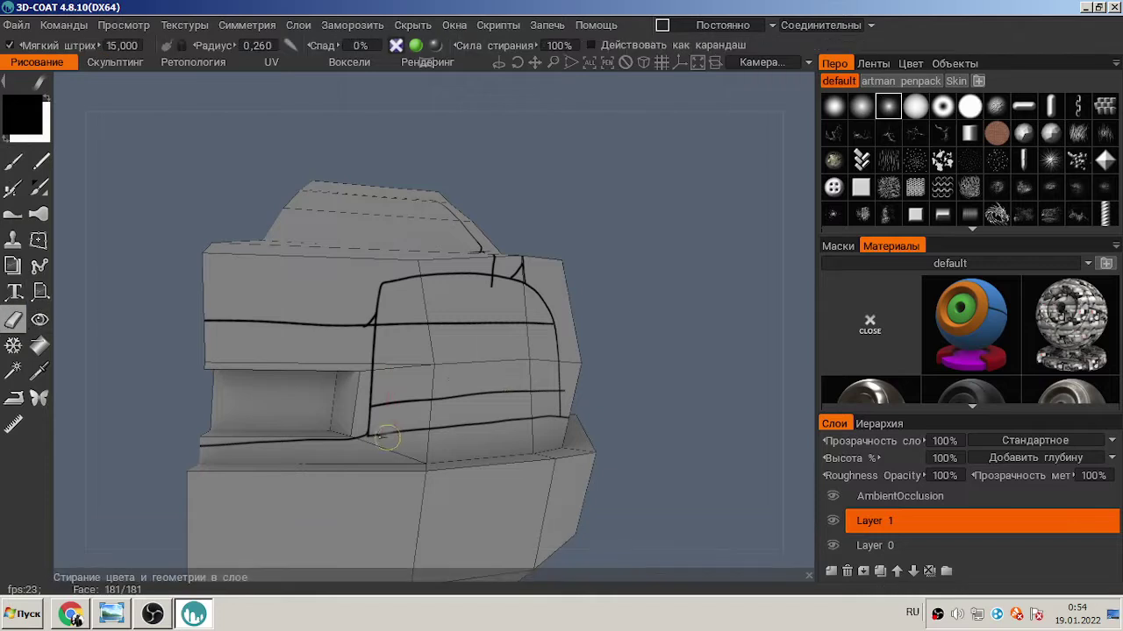
left_click_drag(373, 438, 579, 409)
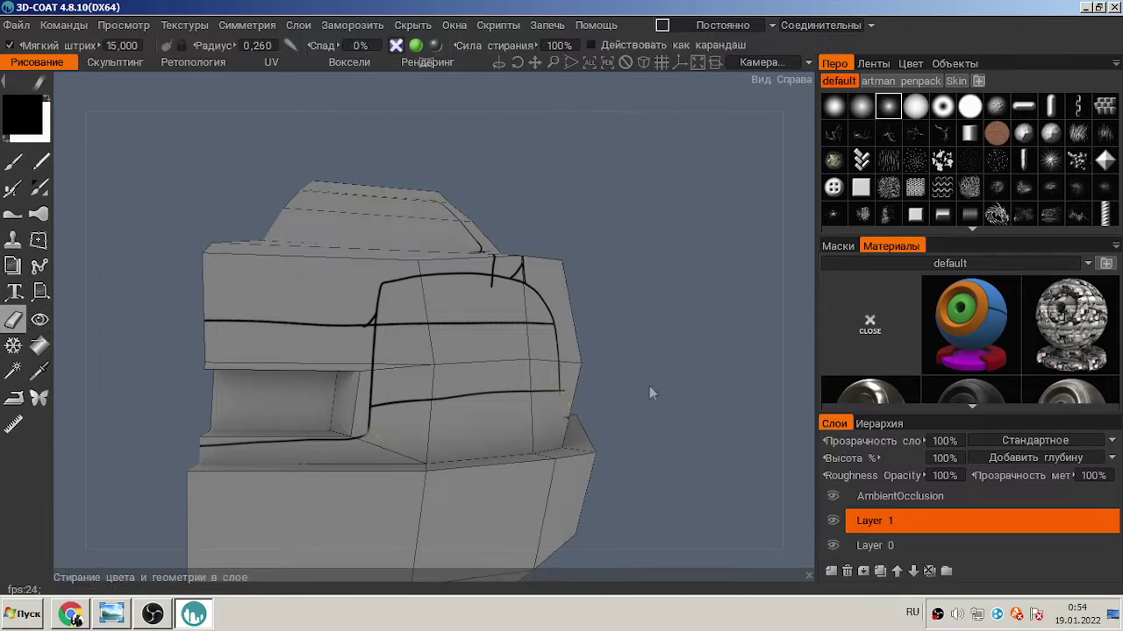
- Erase the surplus trunk shut line and stray stroke ends above the taillight, leaving a single line
left_click_drag(651, 391, 558, 421, "alt")
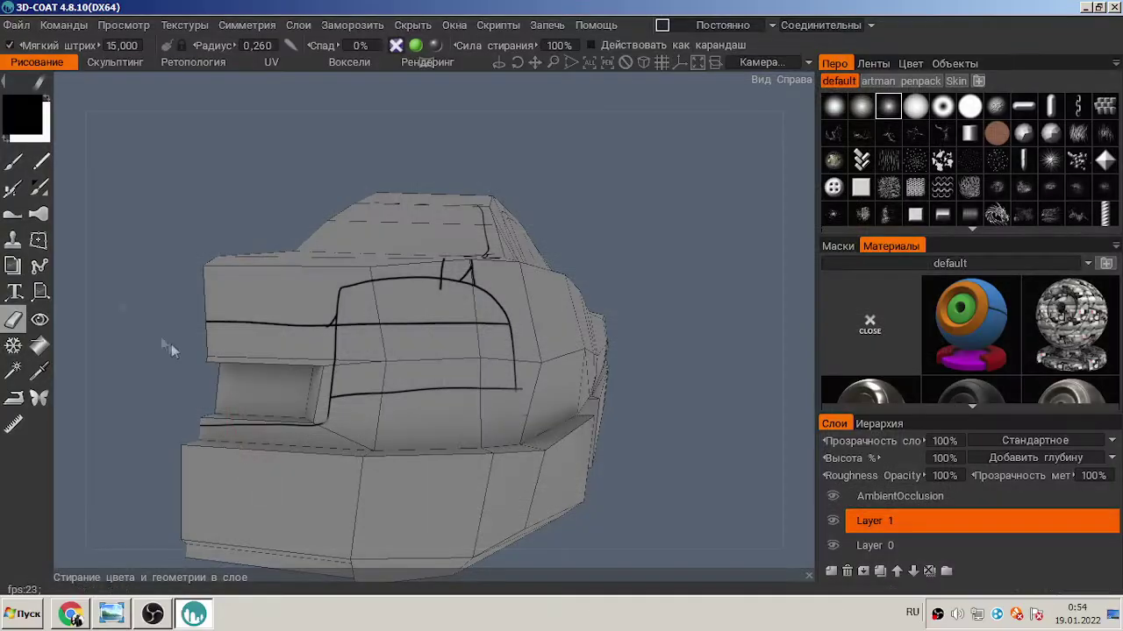
key("b")
left_click_drag(652, 342, 454, 294, "alt")
key("e")
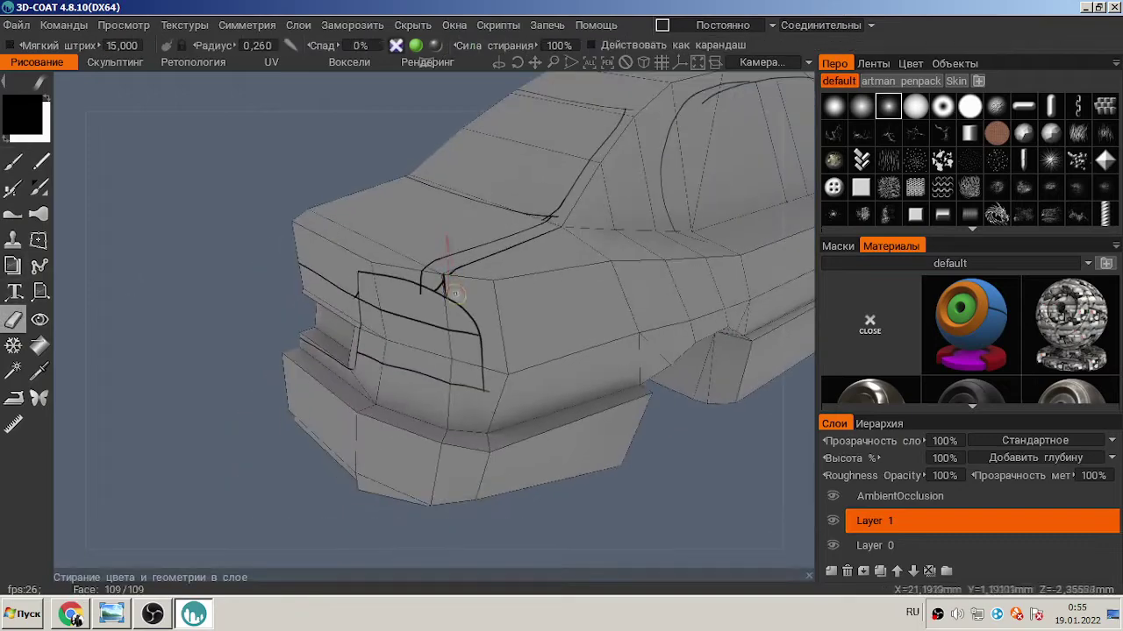
key("KP_2")
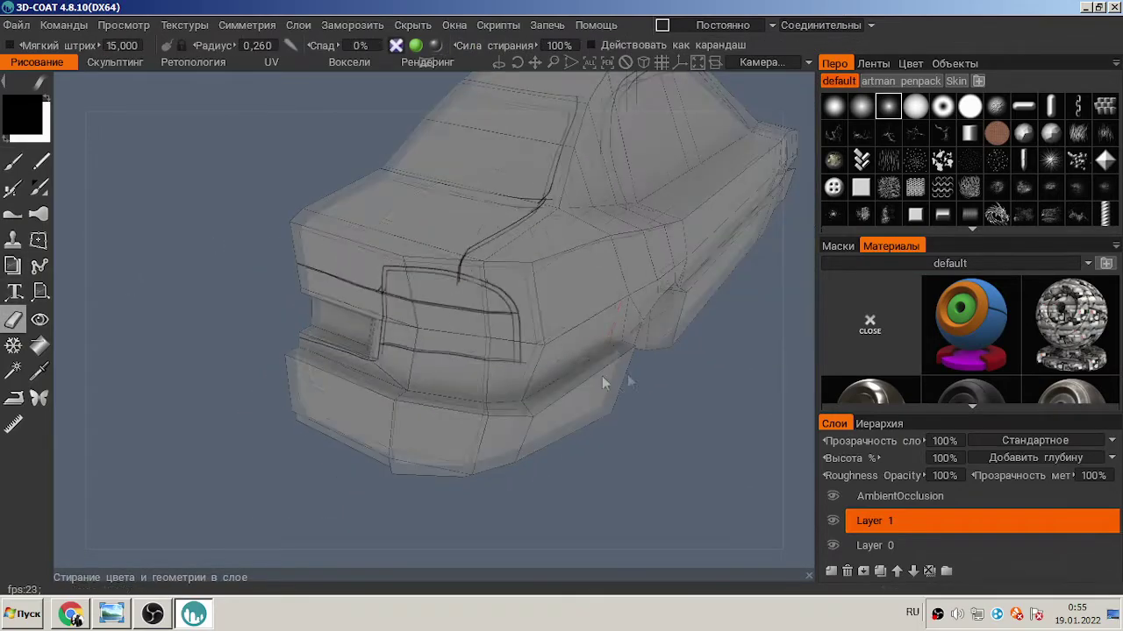
- Paint the front and middle door shut lines down the body side and a horizontal line along the sill, following the blueprint
left_click(127, 619)
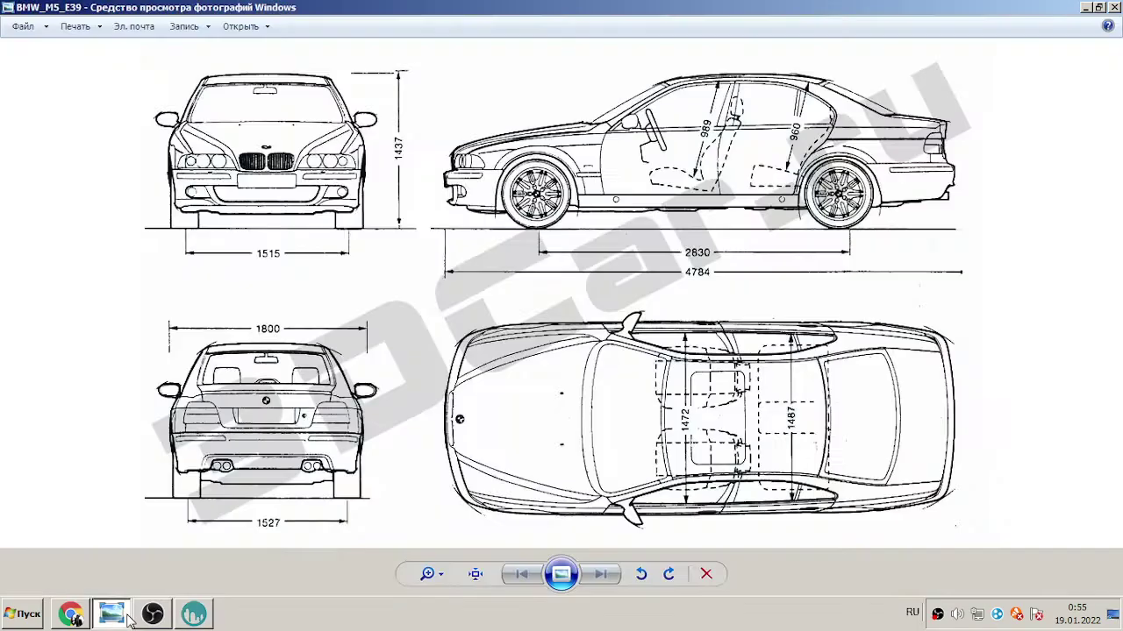
left_click(194, 614)
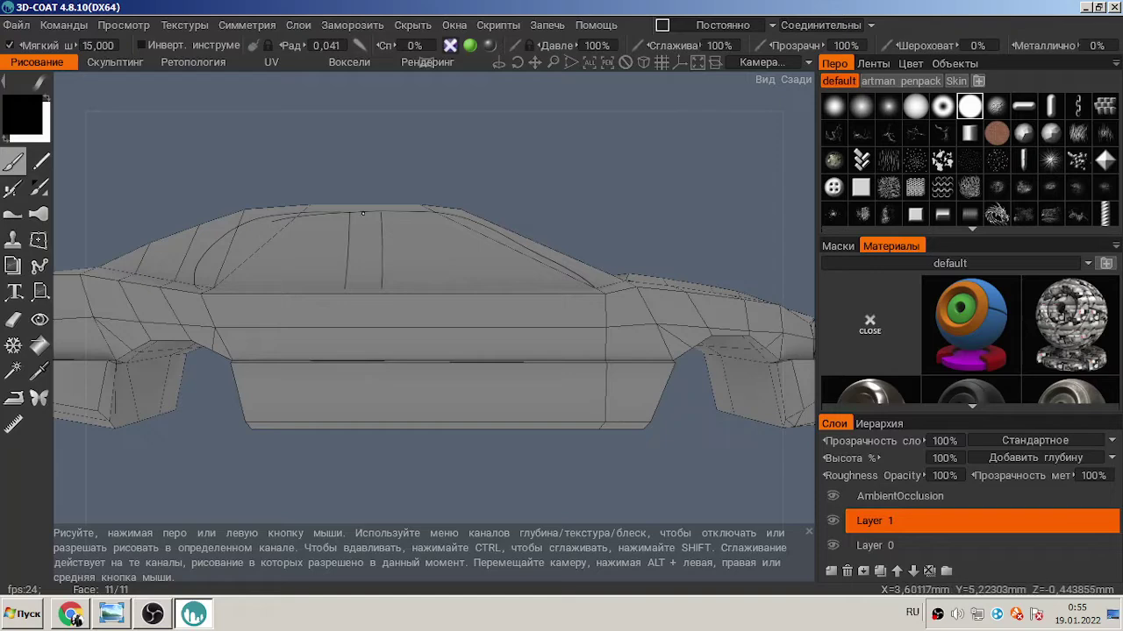
left_click_drag(362, 213, 369, 359)
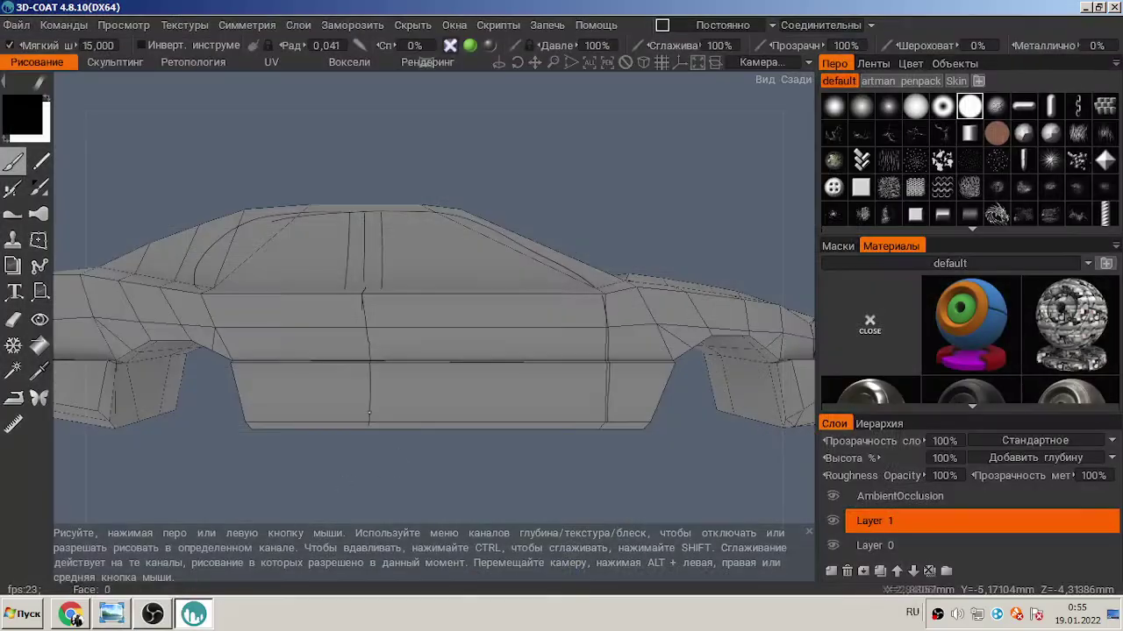
mouse_move(243, 405)
left_mouse_down()
mouse_move(586, 405)
mouse_move(649, 421)
left_mouse_up()
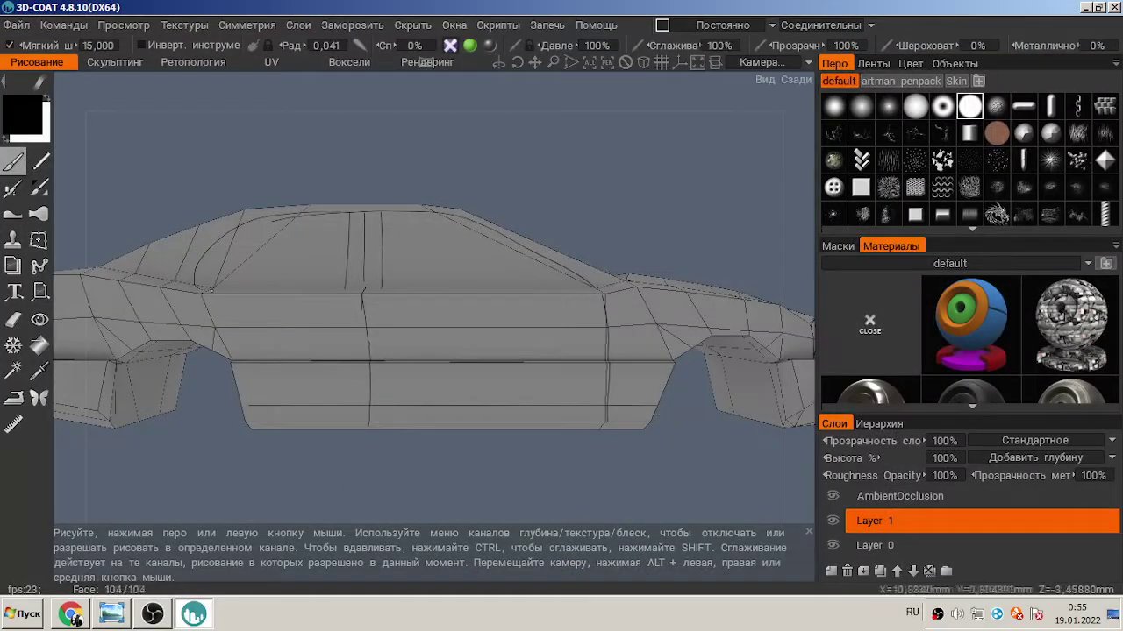
- Paint the rear door's curved shut line and extend the door frame line above the side windows
mouse_move(198, 328)
left_mouse_down("alt")
mouse_move(489, 214)
mouse_move(197, 307)
left_mouse_up("alt")
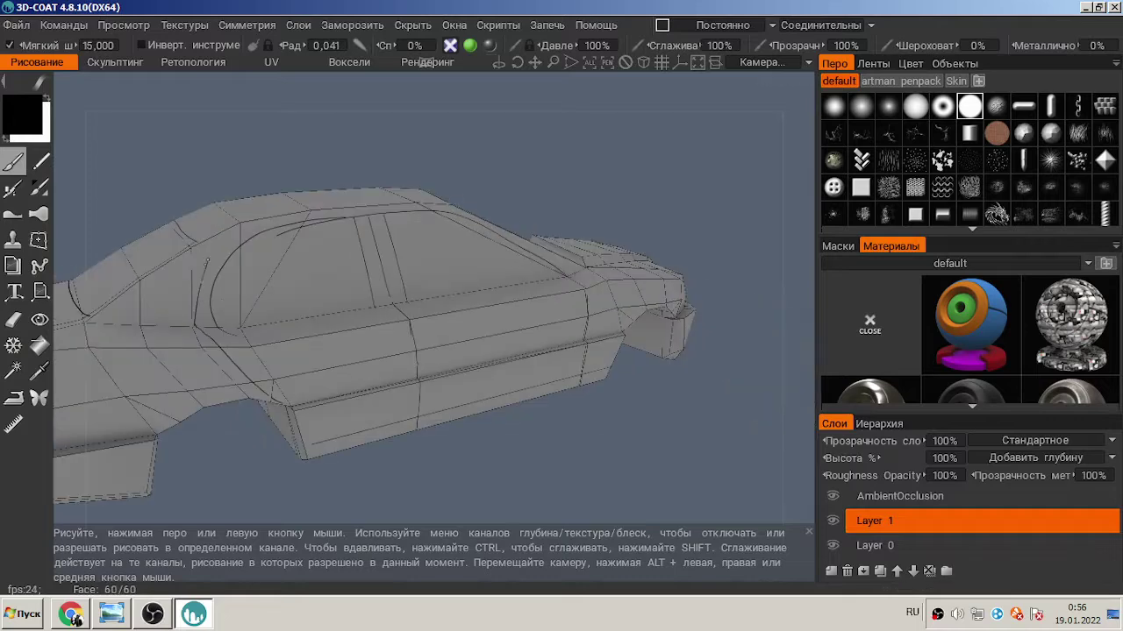
scroll(465, 176, "up", 5)
mouse_move(289, 256)
left_mouse_down()
mouse_move(509, 195)
mouse_move(605, 185)
left_mouse_up()
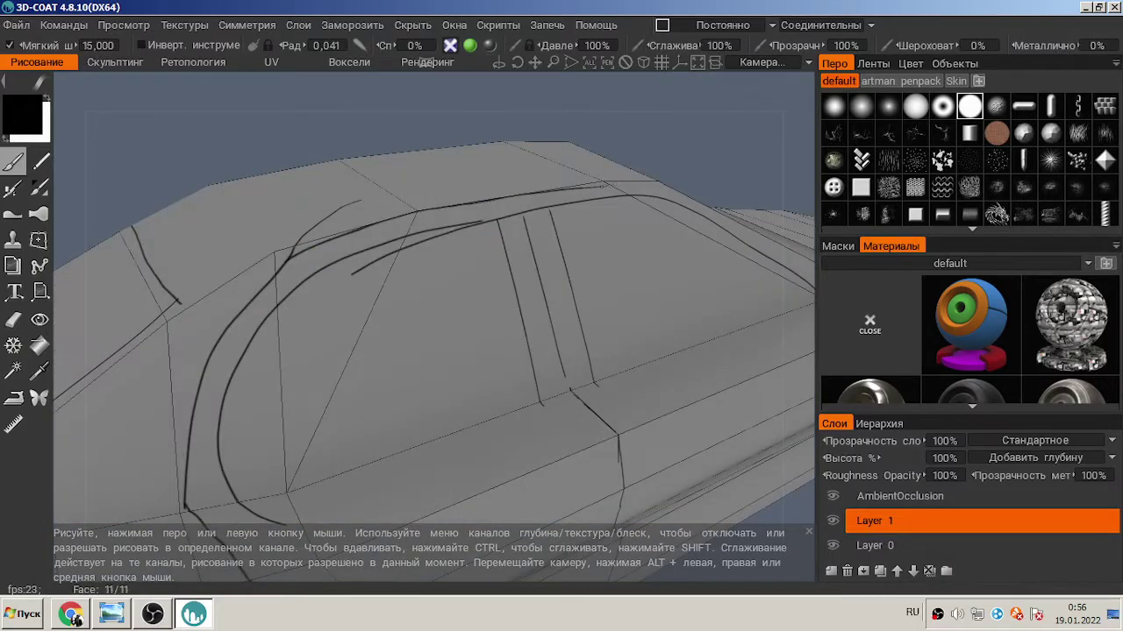
- Erase the stray strokes above the rear door frame and the doubled line inside the rear side window
left_click(13, 319)
mouse_move(279, 254)
left_mouse_down()
mouse_move(365, 204)
mouse_move(345, 276)
mouse_move(486, 225)
left_mouse_up()
scroll(329, 386, "down", 5)
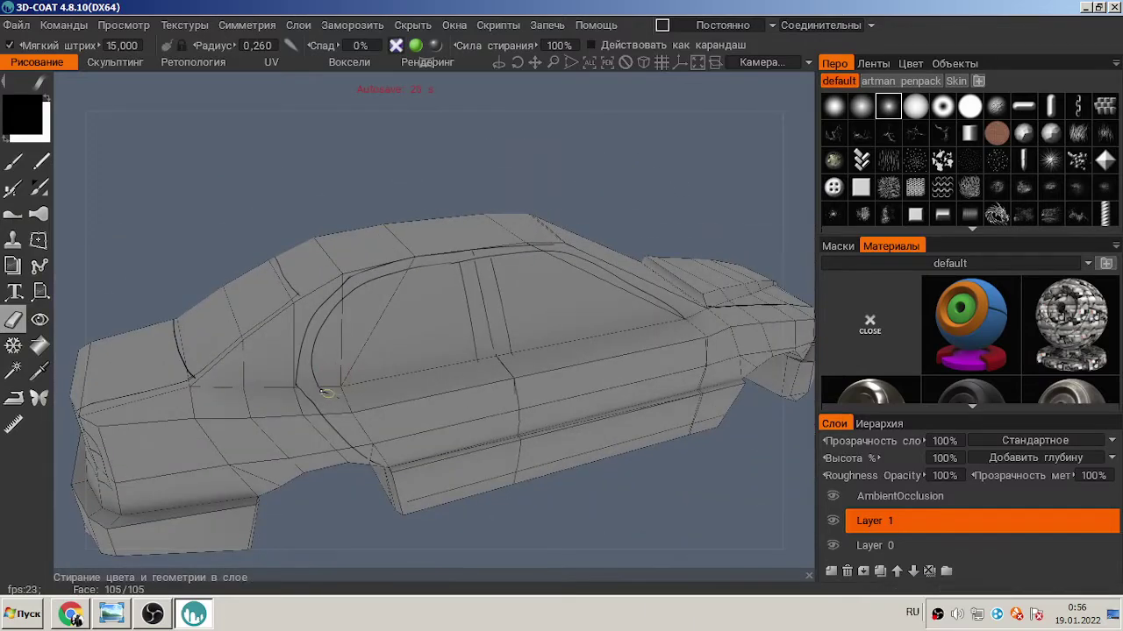
- Round off the taillight outline's upper inner corner and paint another horizontal divider line across the taillight, following the blueprint's rear view
middle_click_drag(636, 227, 570, 485)
left_click(107, 615)
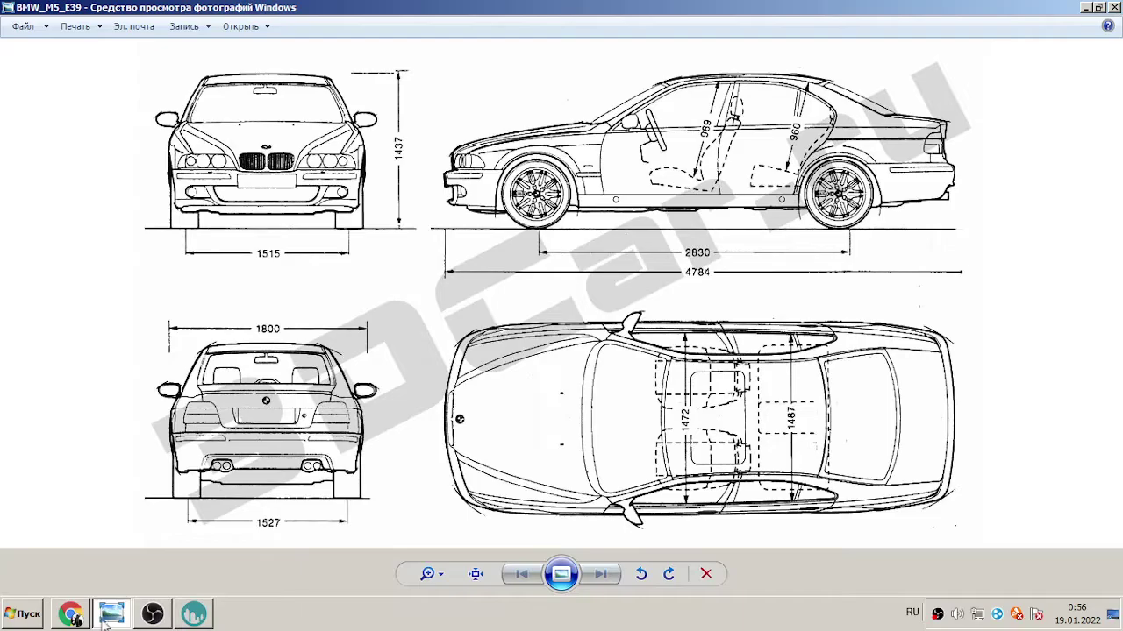
left_click(194, 615)
middle_click_drag(213, 193, 492, 443)
key("alt+Tab")
key("alt+Tab")
middle_click_drag(399, 506, 649, 363)
left_click(13, 161)
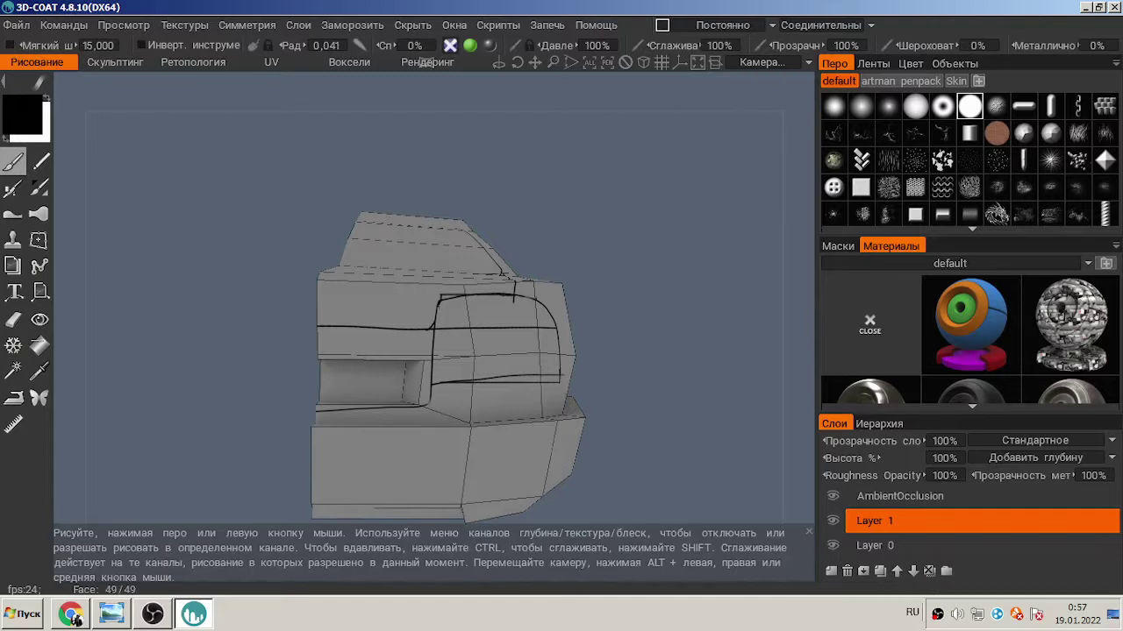
left_click_drag(436, 308, 449, 297)
mouse_move(436, 384)
left_mouse_down()
mouse_move(545, 383)
mouse_move(434, 357)
left_mouse_up()
key("alt+Tab")
key("alt+Tab")
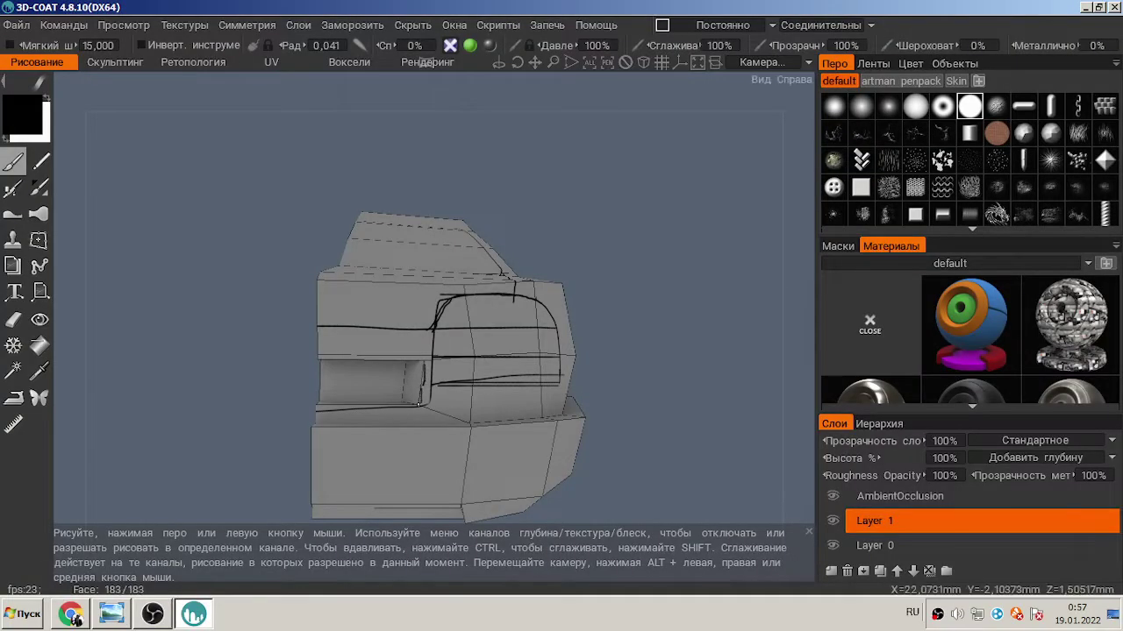
- Erase the trunk's horizontal lines and the taillight's leftover square corner, then repaint the trunk lid's lower edge below the licence plate recess
left_click(13, 320)
mouse_move(317, 328)
left_mouse_down()
mouse_move(434, 327)
mouse_move(506, 301)
left_mouse_up()
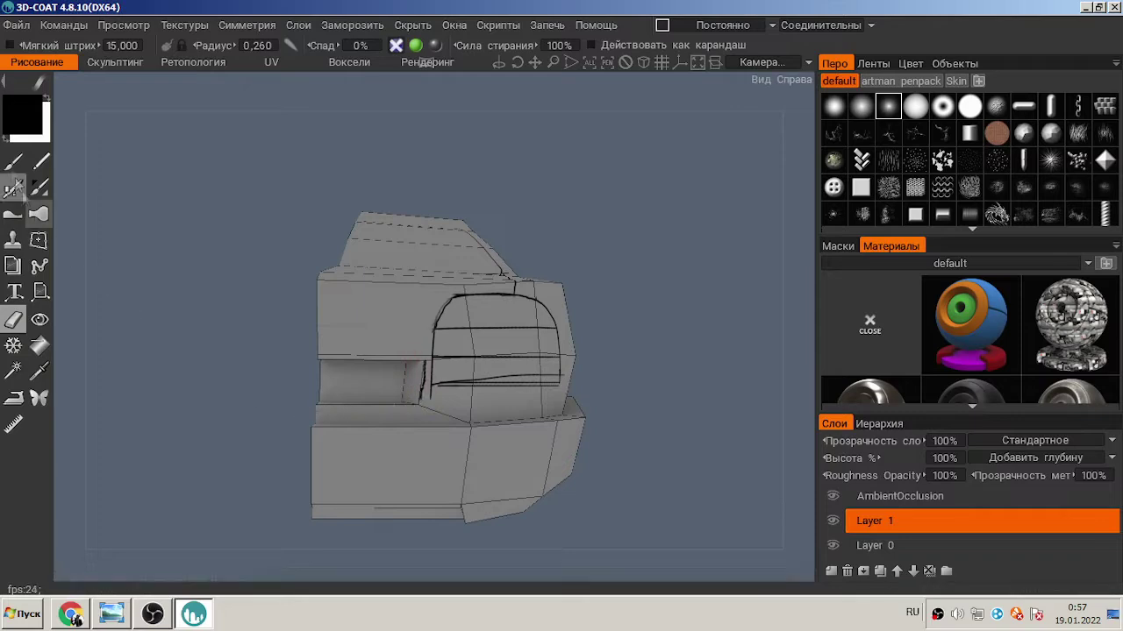
left_click(13, 161)
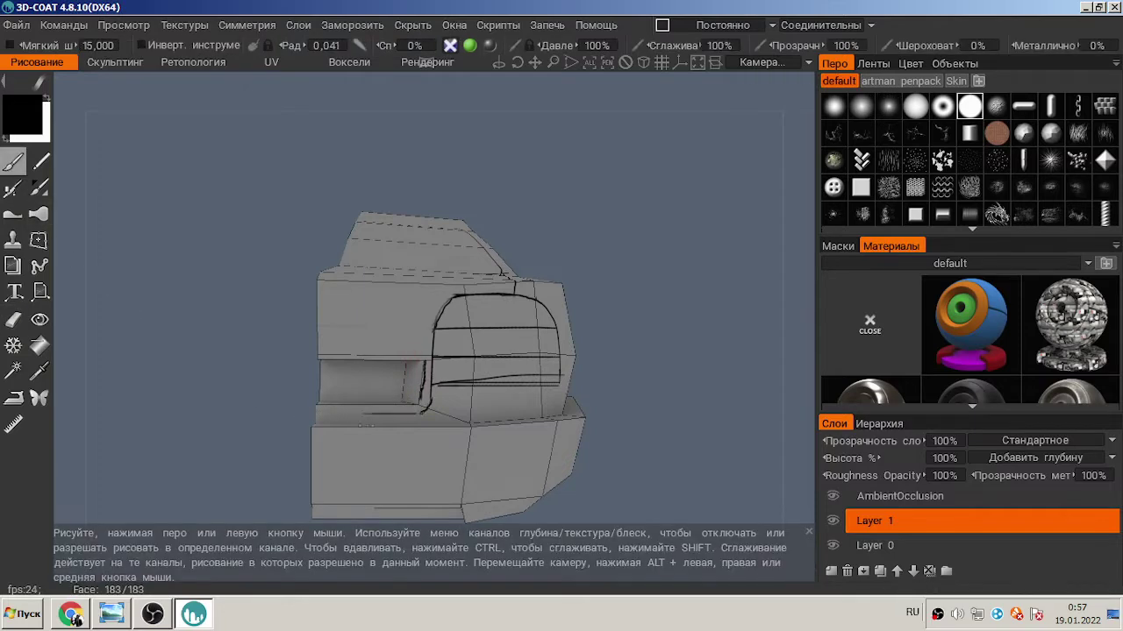
- Hide the wireframe and paint a short line closing the bottom of the pillar between the side windows
left_click_drag(596, 278, 582, 460)
left_click(124, 25)
key("Escape")
left_click_drag(644, 353, 649, 402)
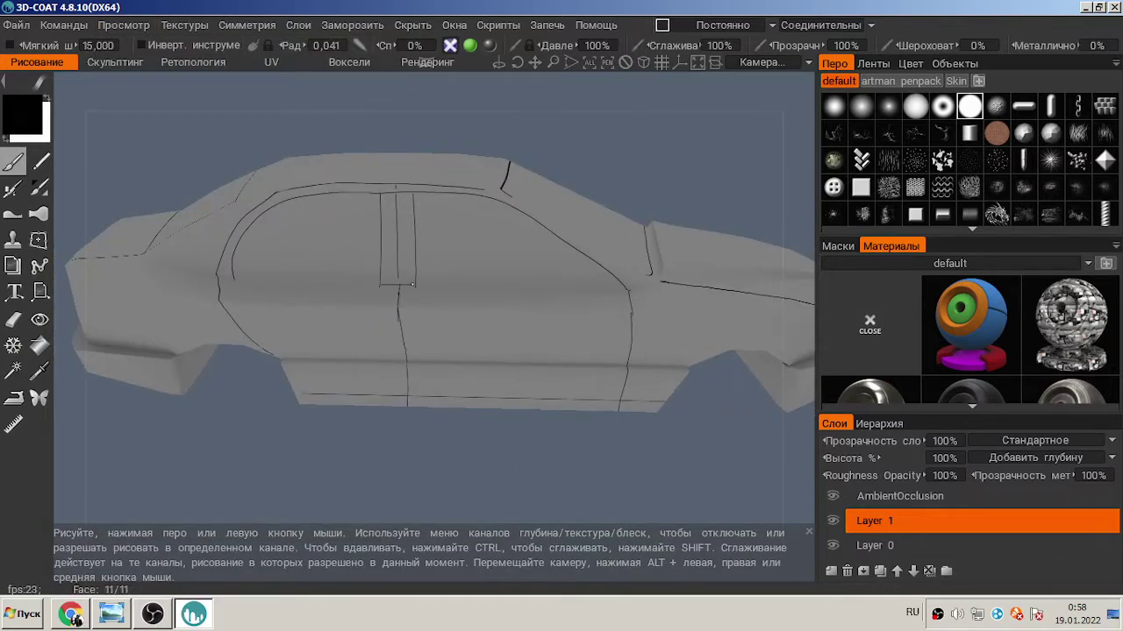
left_click_drag(664, 198, 566, 145, "alt")
left_click_drag(544, 237, 546, 451, "alt")
- Paint a narrow horizontal strip outline on the rear bumper below the taillight and a line along the bumper's lower edge, following the blueprint
left_click(111, 614)
left_click(194, 614)
left_click_drag(456, 387, 530, 356, "alt")
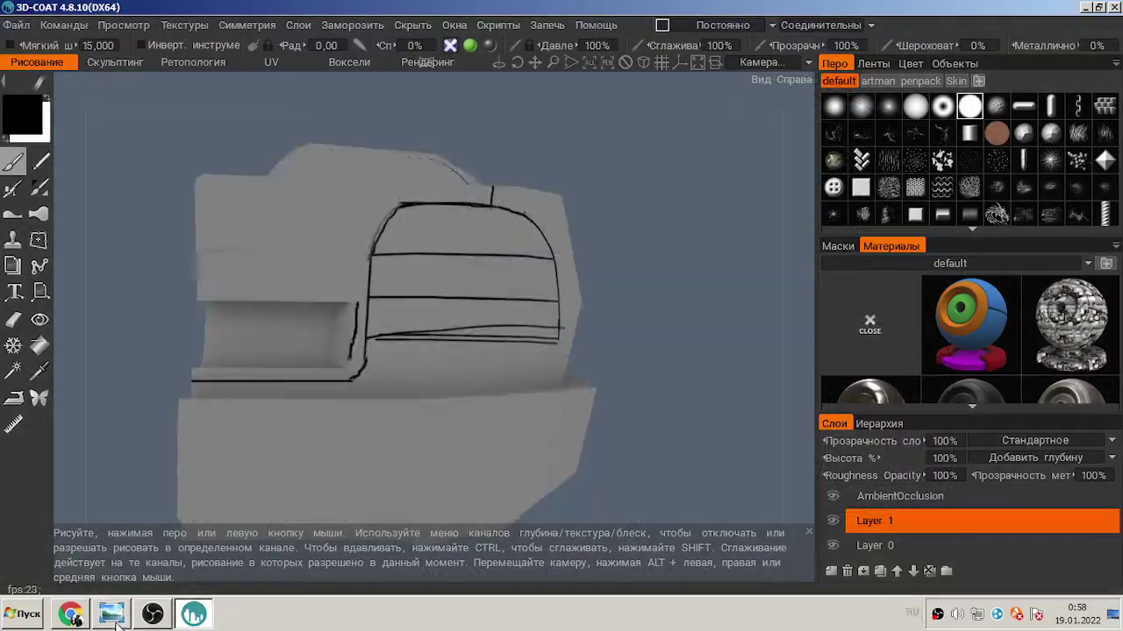
left_click_drag(442, 377, 466, 394, "alt")
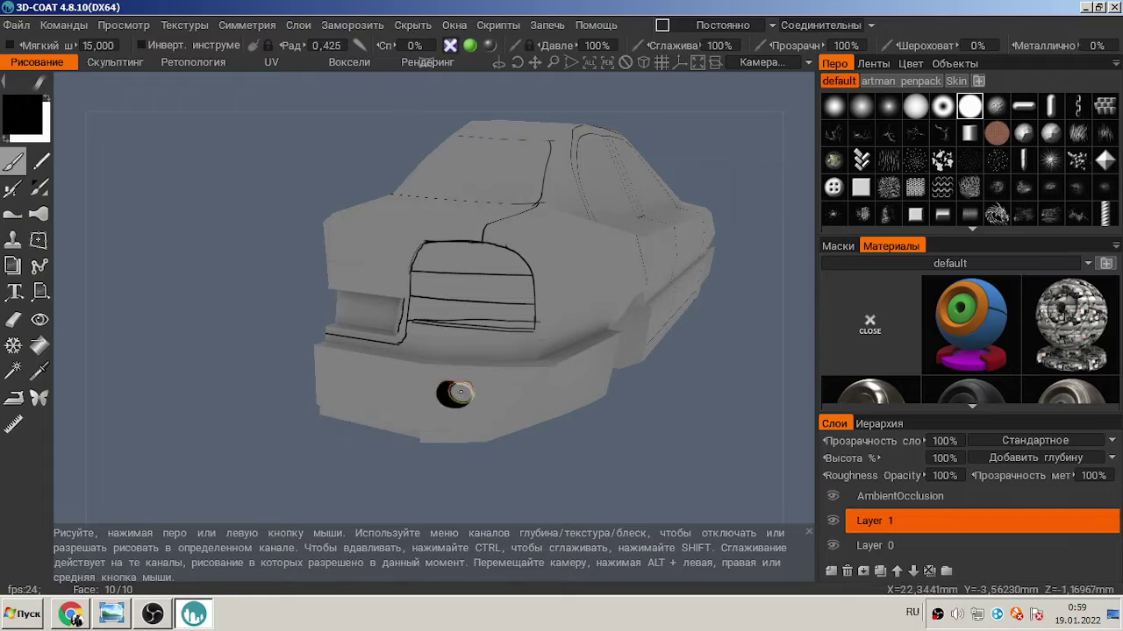
left_click_drag(453, 393, 542, 372, "alt")
mouse_move(459, 352)
left_mouse_down()
mouse_move(560, 361)
mouse_move(455, 362)
left_mouse_up()
left_click(111, 615)
left_click(111, 614)
left_click_drag(479, 433, 329, 414)
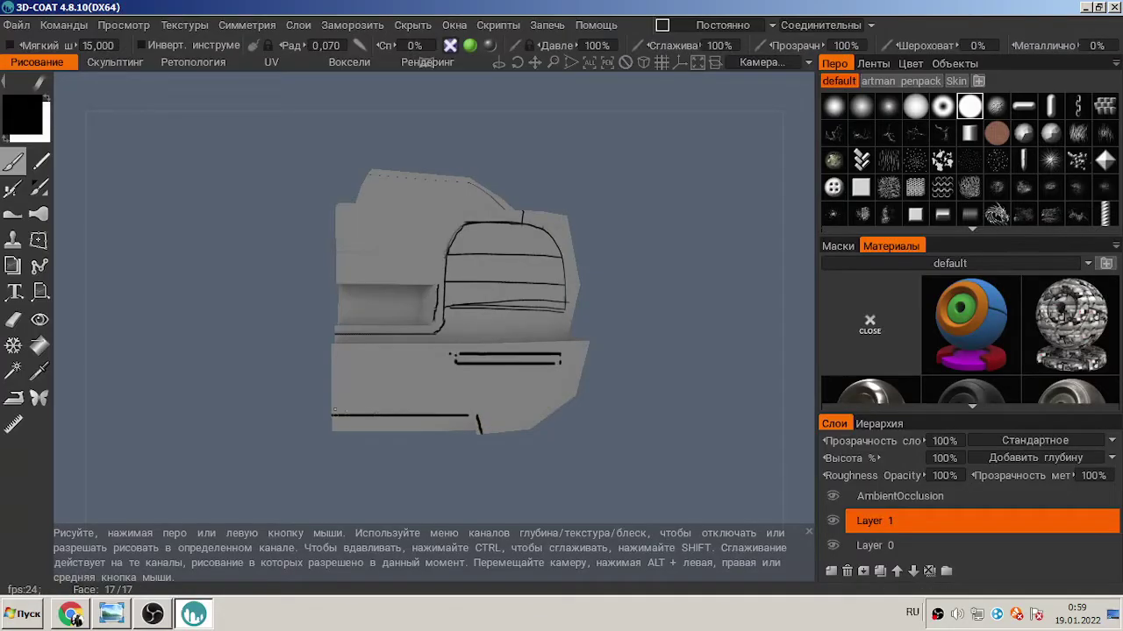
- Paint the roof's side edge line in the top view, connecting the rear window outline with the windshield's upper corner
left_click(112, 614)
left_click(112, 615)
left_click_drag(605, 368, 439, 377)
left_click(111, 615)
left_click(111, 615)
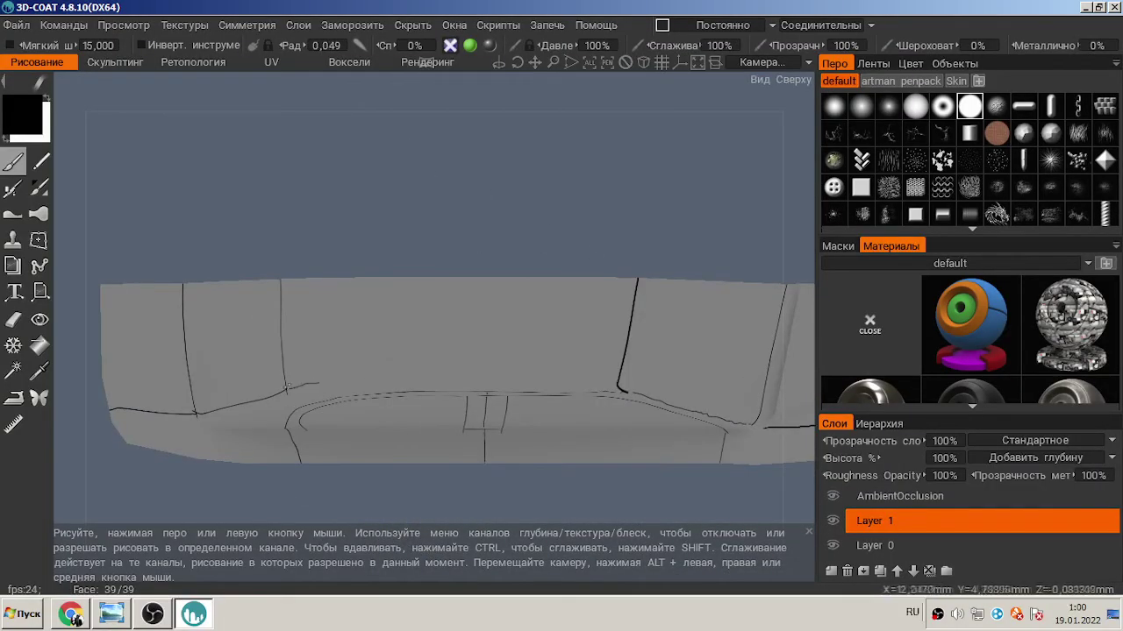
left_click_drag(434, 383, 487, 383)
left_click_drag(614, 380, 323, 383)
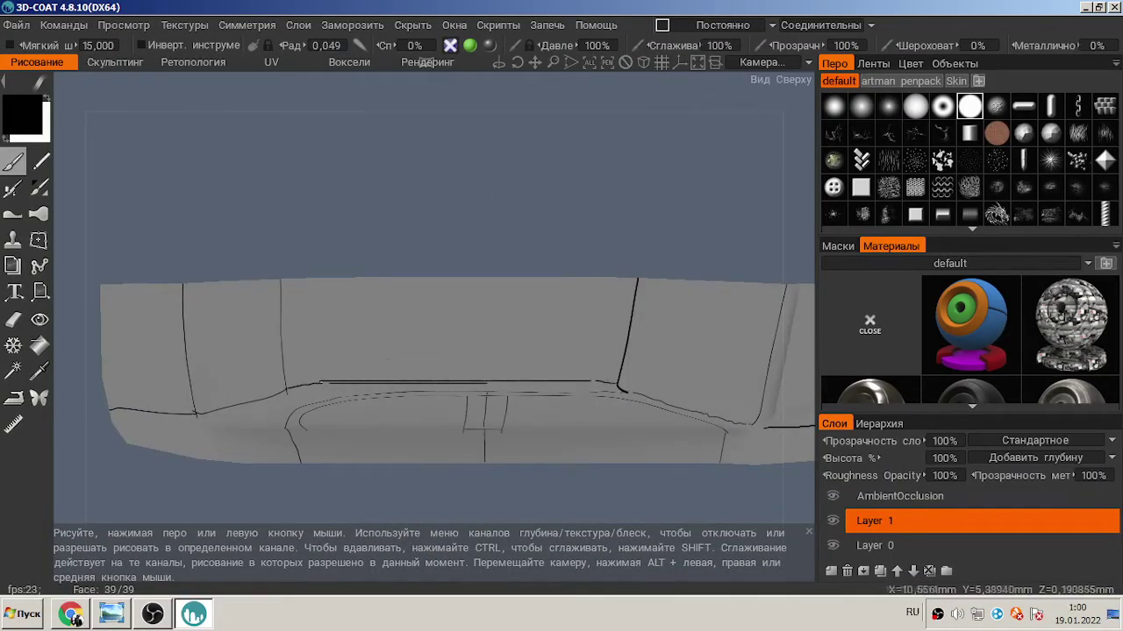
left_click_drag(614, 202, 571, 185, "alt")
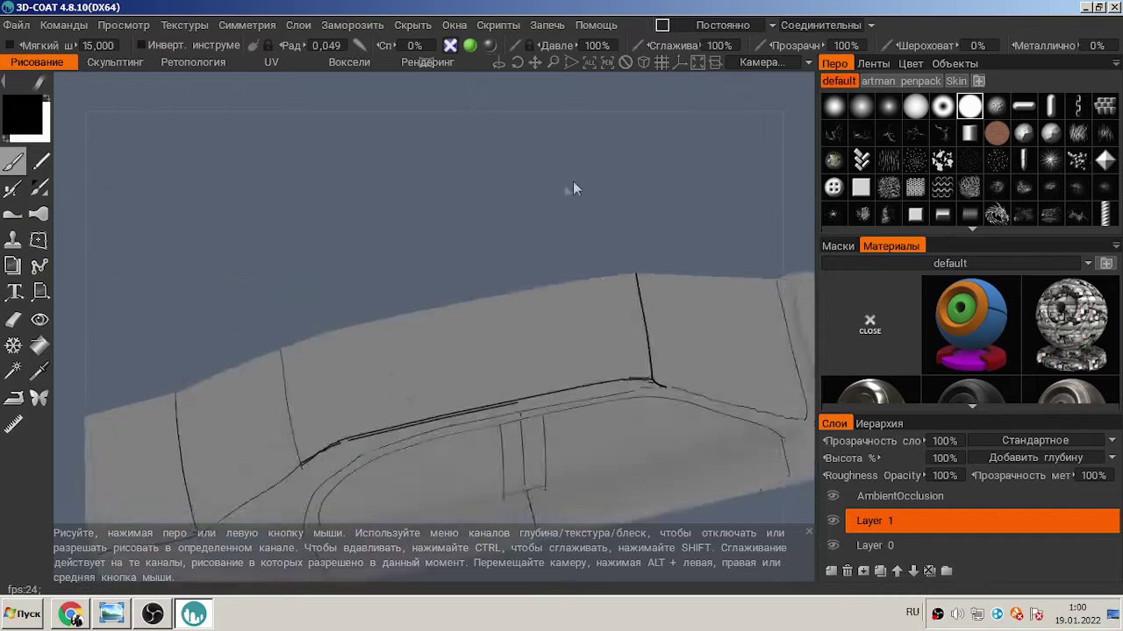
scroll(567, 180, "down", 3)
scroll(667, 204, "up", 2)
left_click_drag(667, 205, 251, 177, "alt")
- Show the wireframe again and paint a horizontal line along the lower edge of the side windows
left_click(124, 25)
left_click(217, 250)
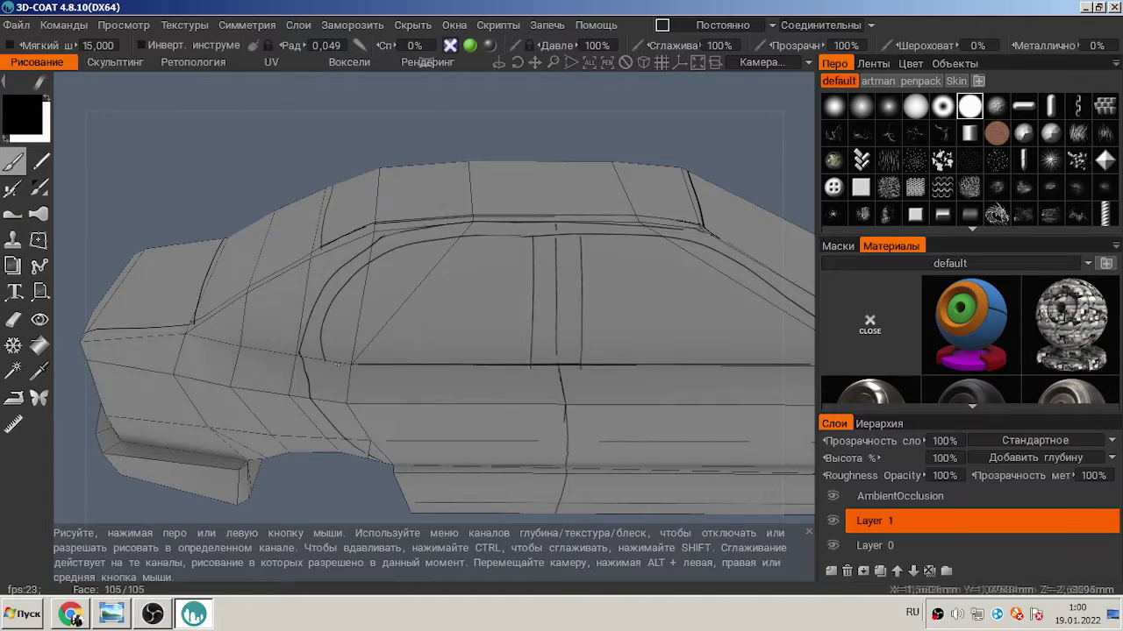
left_click_drag(488, 325, 611, 357, "alt")
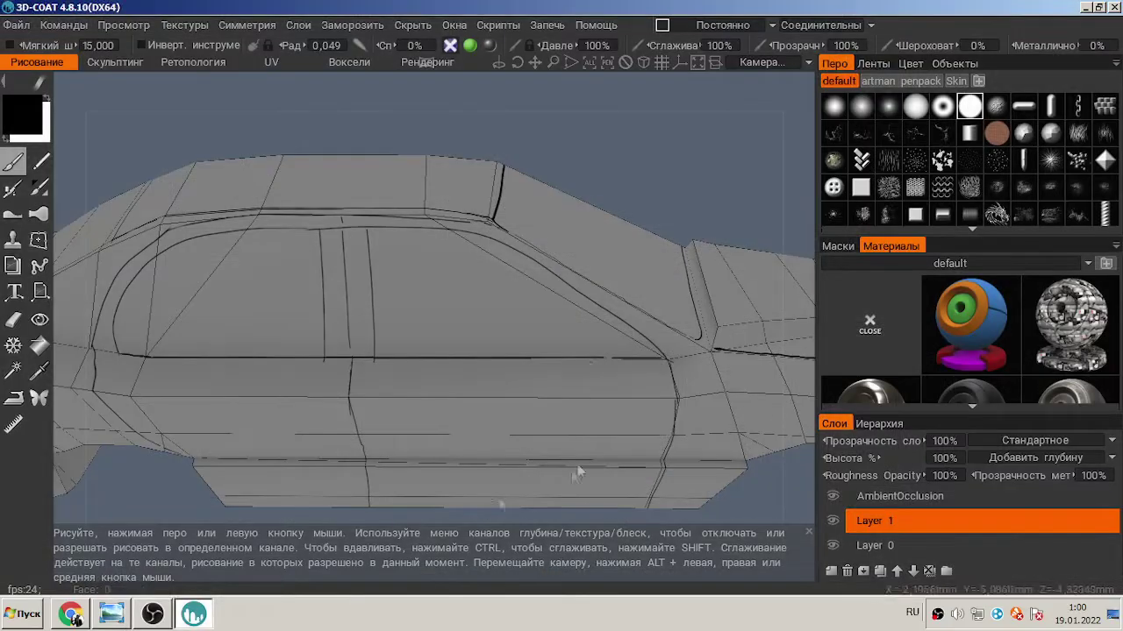
scroll(616, 342, "down", 5)
- Paint a narrow horizontal strip outline on the front bumper and the air intake's upper edge line, following the blueprint's front view
key("alt+Tab")
key("alt+Tab")
left_click_drag(408, 506, 624, 380, "alt")
key("alt+Tab")
key("alt+Tab")
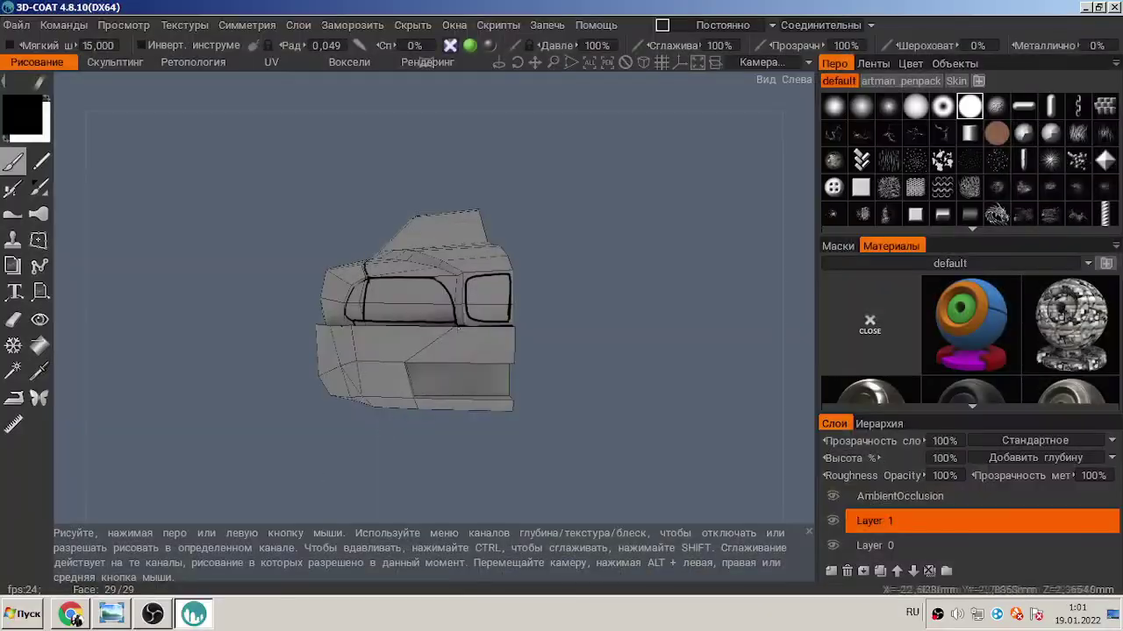
mouse_move(338, 339)
left_mouse_down()
mouse_move(452, 339)
mouse_move(476, 358)
mouse_move(514, 359)
left_mouse_up()
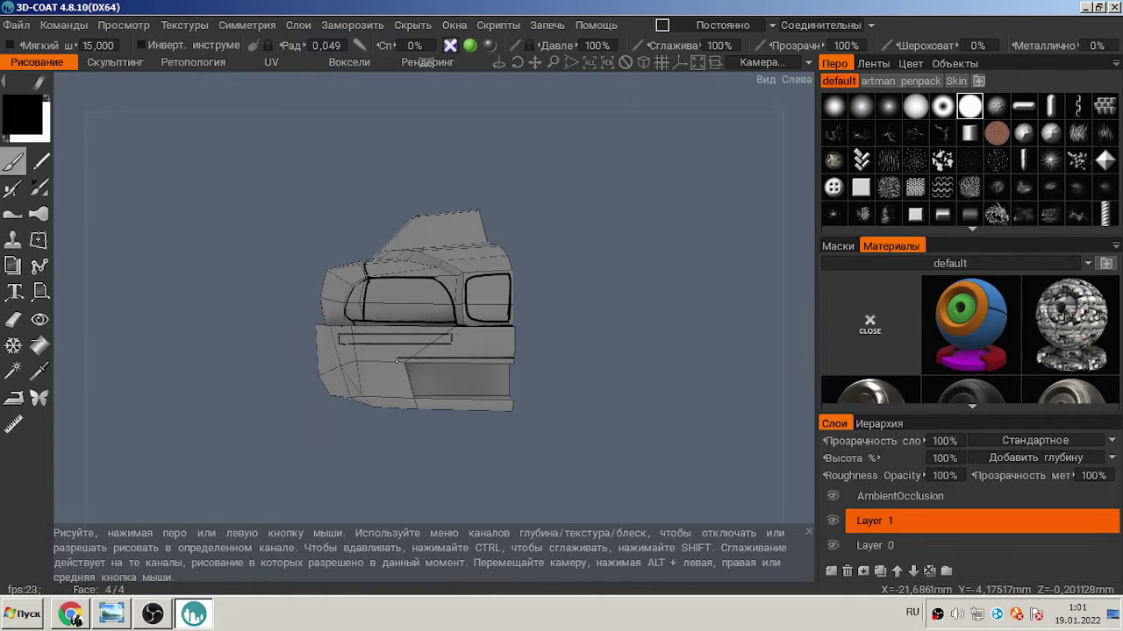
- Paint the front air intake's side and lower edges and a rounded fog light outline beside it
left_click_drag(397, 358, 406, 406)
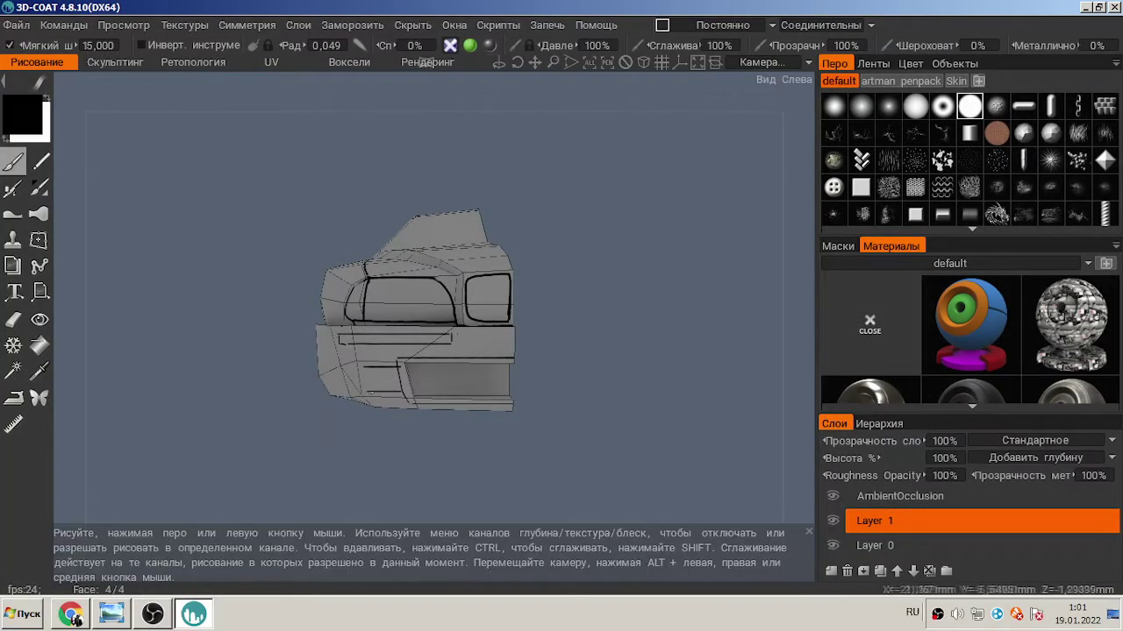
left_click_drag(595, 341, 486, 444)
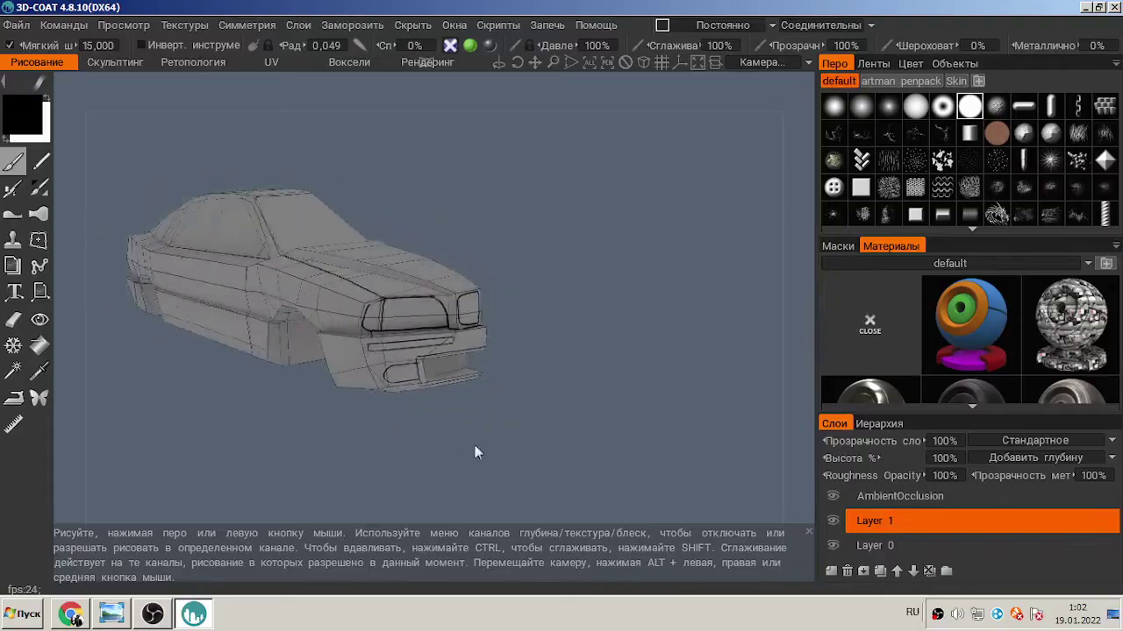
left_click(111, 614)
left_click(193, 614)
left_click_drag(360, 509, 695, 305)
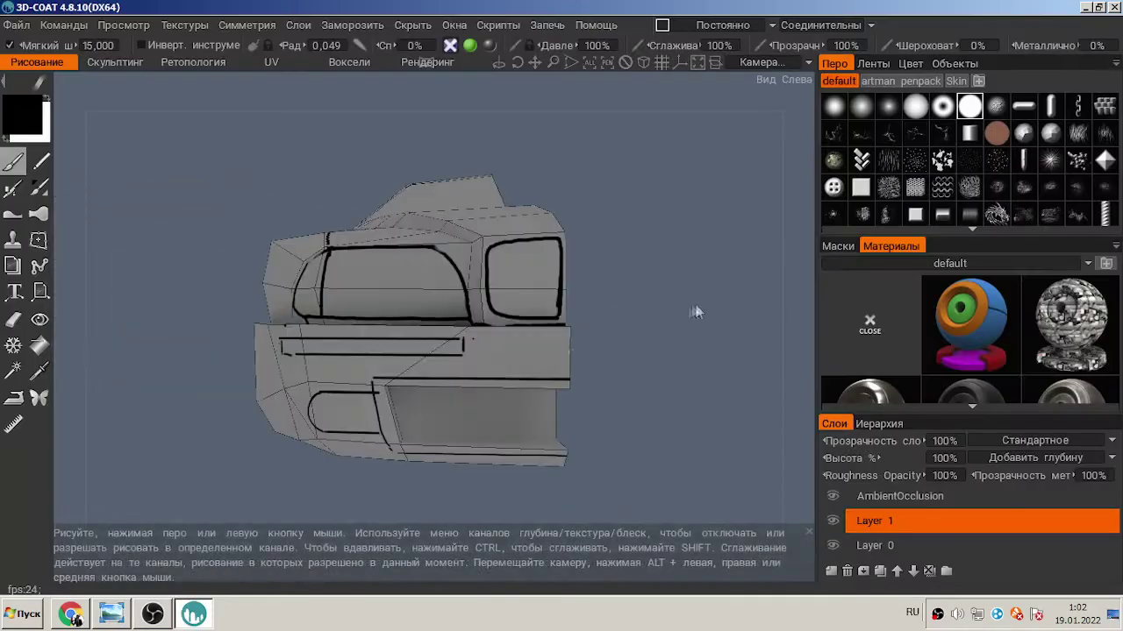
- Paint a short line across the front corner of the front side window, checking its position against the blueprint
left_click_drag(526, 372, 308, 441)
left_click(111, 614)
left_click(194, 614)
scroll(622, 362, "up", 3)
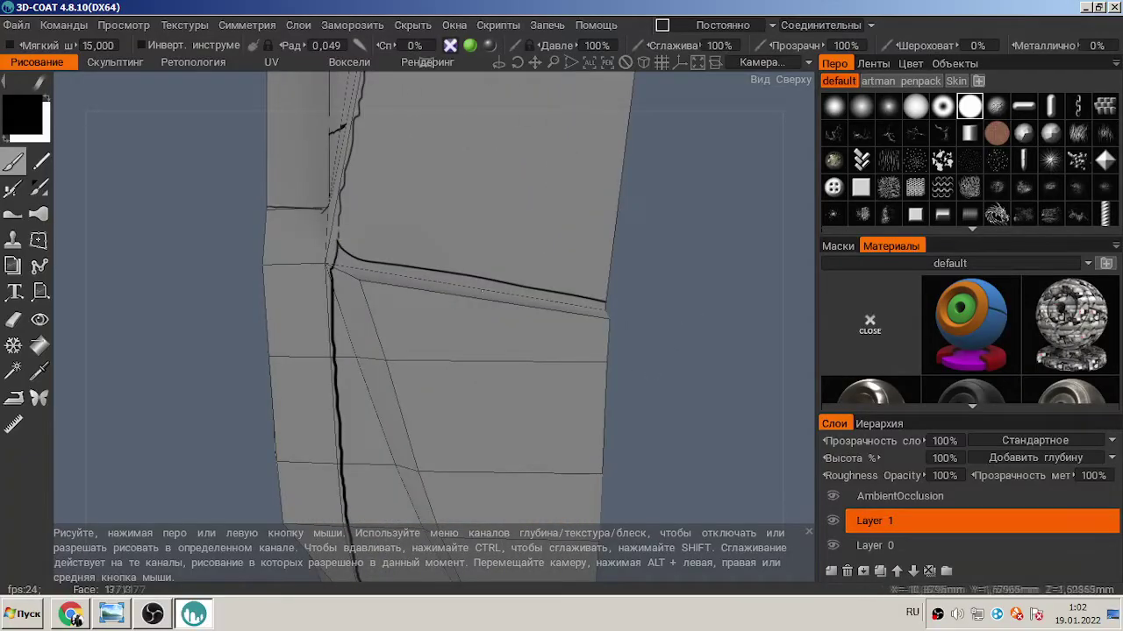
scroll(589, 256, "down", 4)
- Paint a line along the crease above the rear bumper, from the car's centre around the corner towards the rear wheel arch
left_click_drag(589, 255, 408, 182)
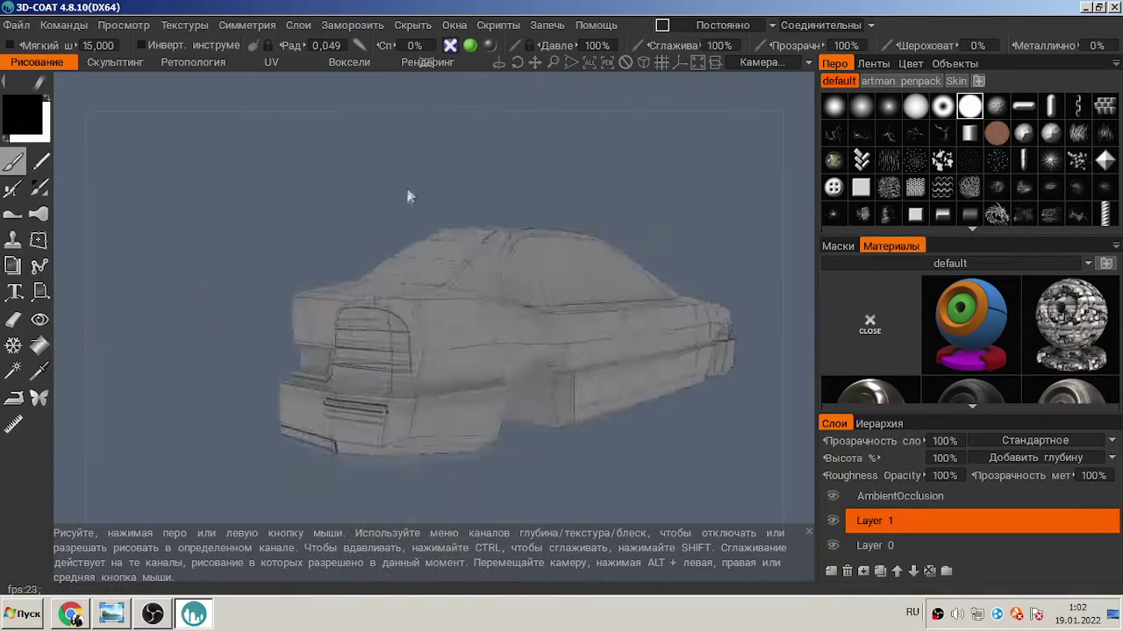
scroll(273, 256, "up", 6)
scroll(193, 307, "down", 4)
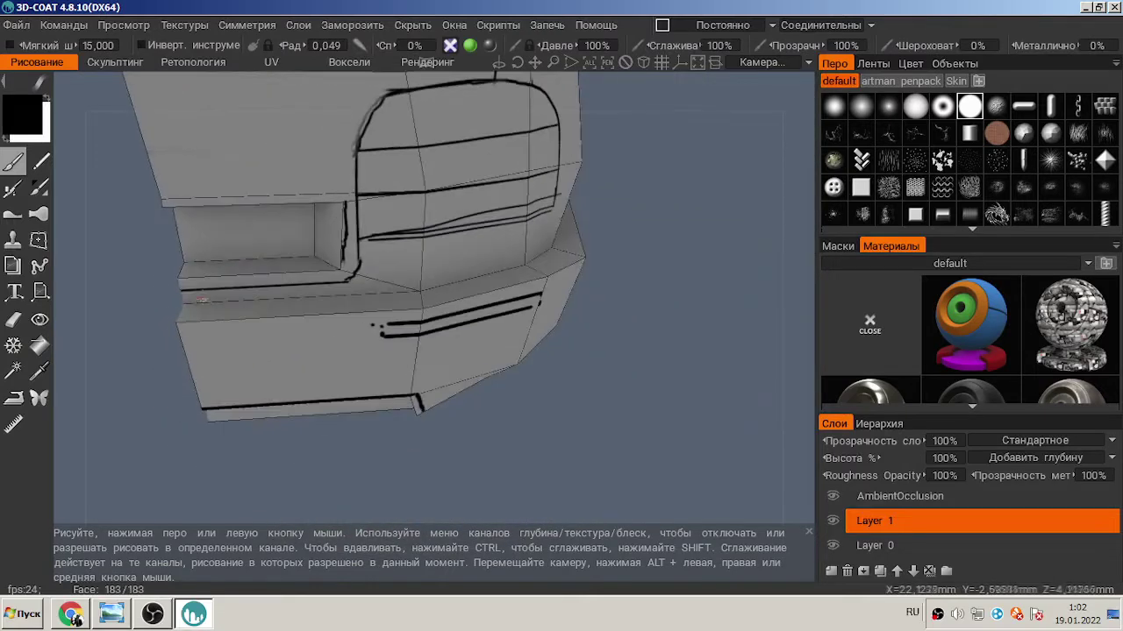
mouse_move(386, 293)
left_mouse_down("alt")
mouse_move(588, 377)
mouse_move(449, 244)
left_mouse_up("alt")
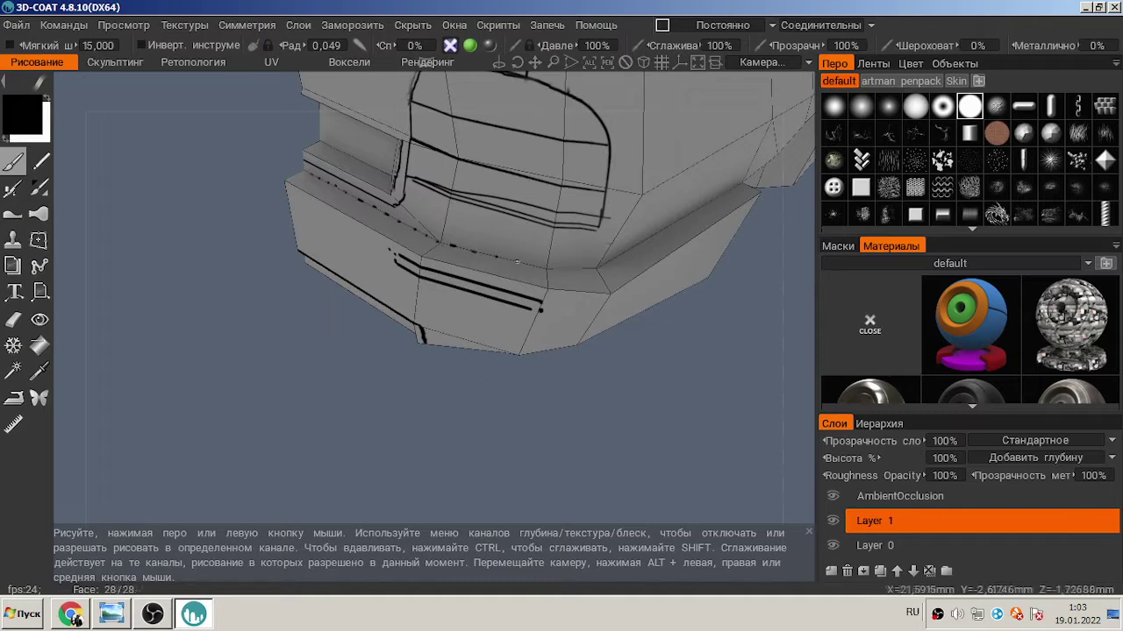
mouse_move(559, 269)
left_mouse_down("alt")
mouse_move(421, 395)
mouse_move(368, 301)
left_mouse_up("alt")
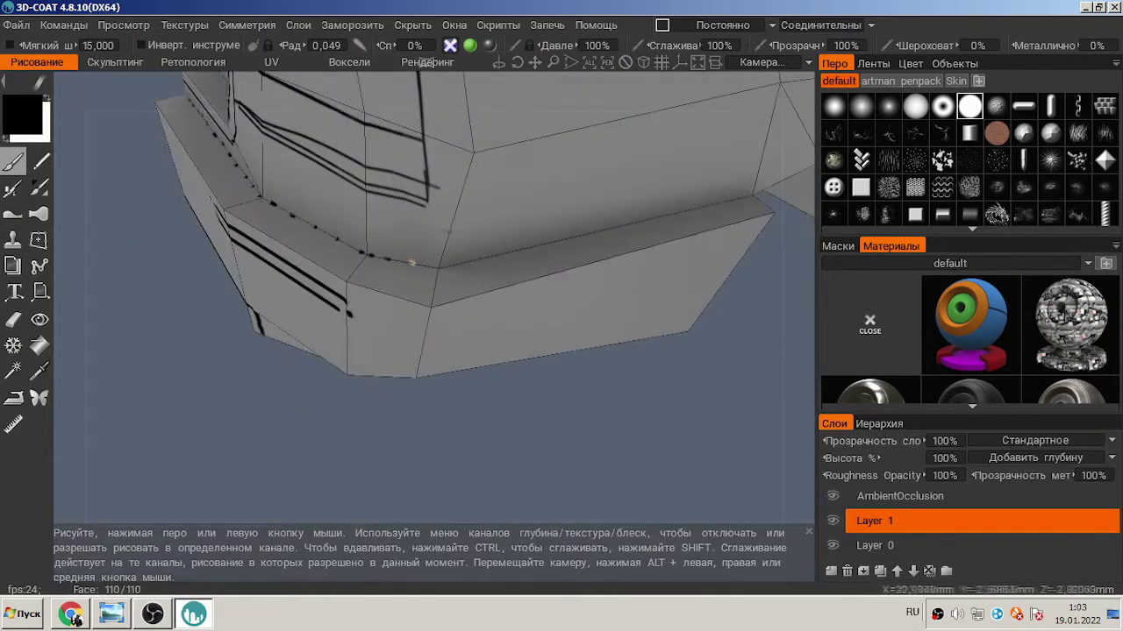
left_click_drag(470, 262, 310, 461, "alt")
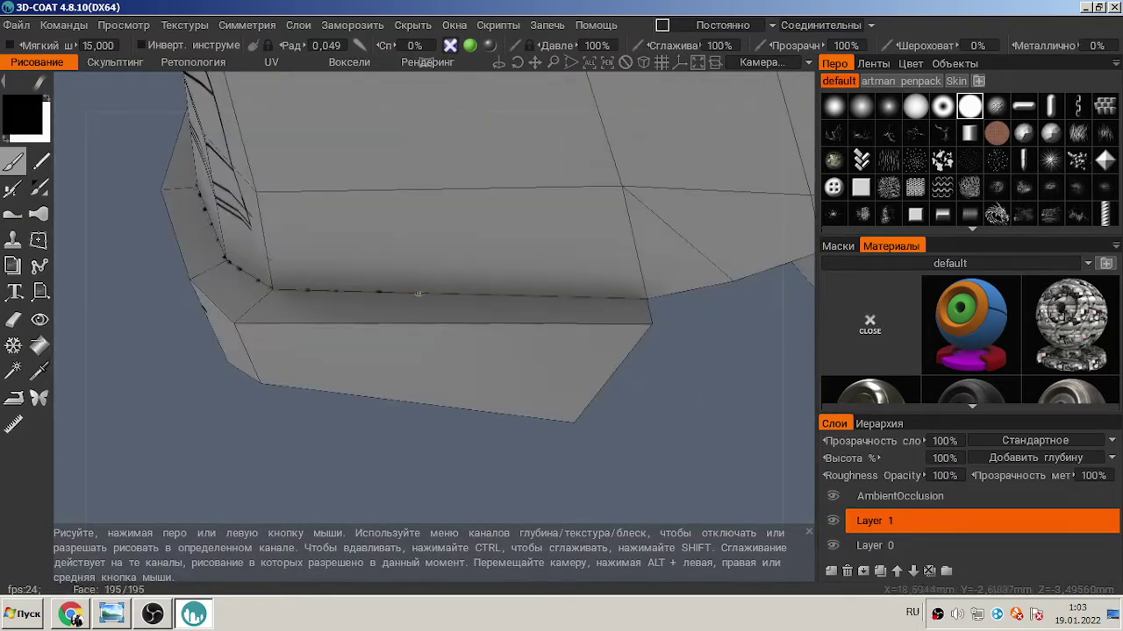
mouse_move(688, 364)
left_mouse_down("alt")
mouse_move(419, 404)
mouse_move(626, 383)
mouse_move(467, 445)
left_mouse_up("alt")
left_click_drag(558, 414, 639, 430, "alt")
- Paint a thick black moulding with brush radius 0,283 along the lower doors and both bumpers, following the BMW e39 photo in the browser
scroll(460, 473, "down", 6)
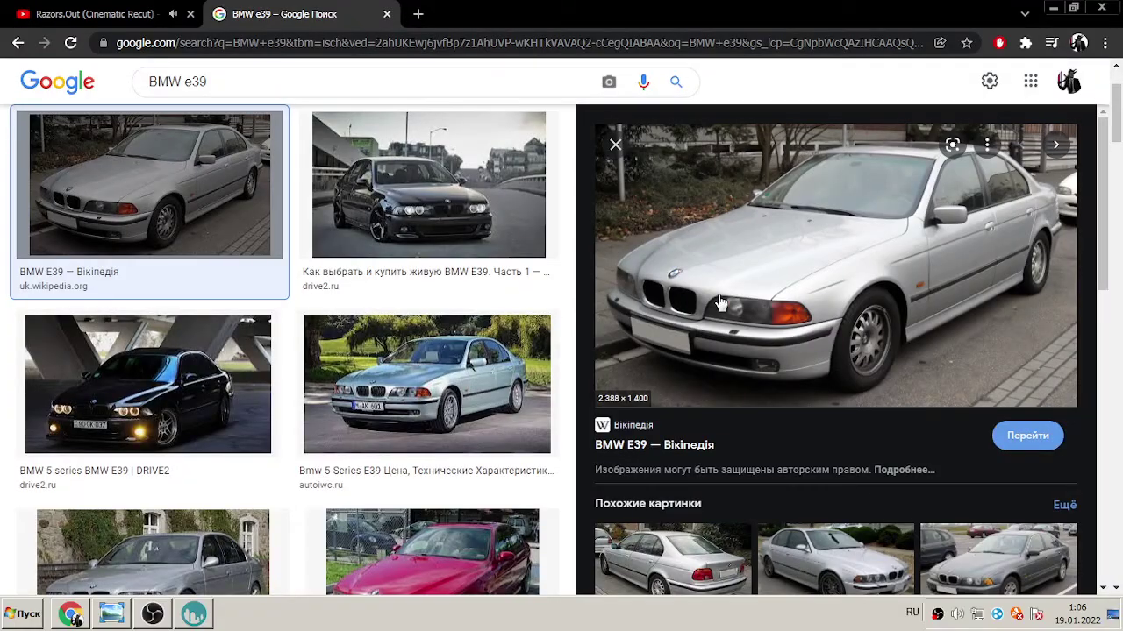
left_click(194, 615)
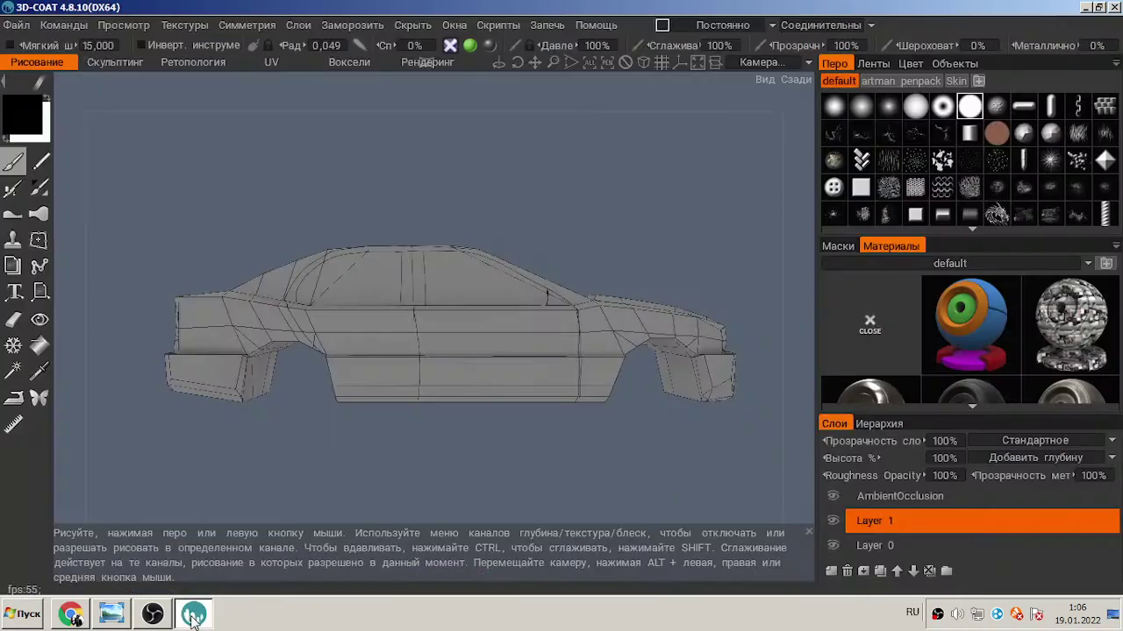
left_click(72, 614)
left_click(194, 616)
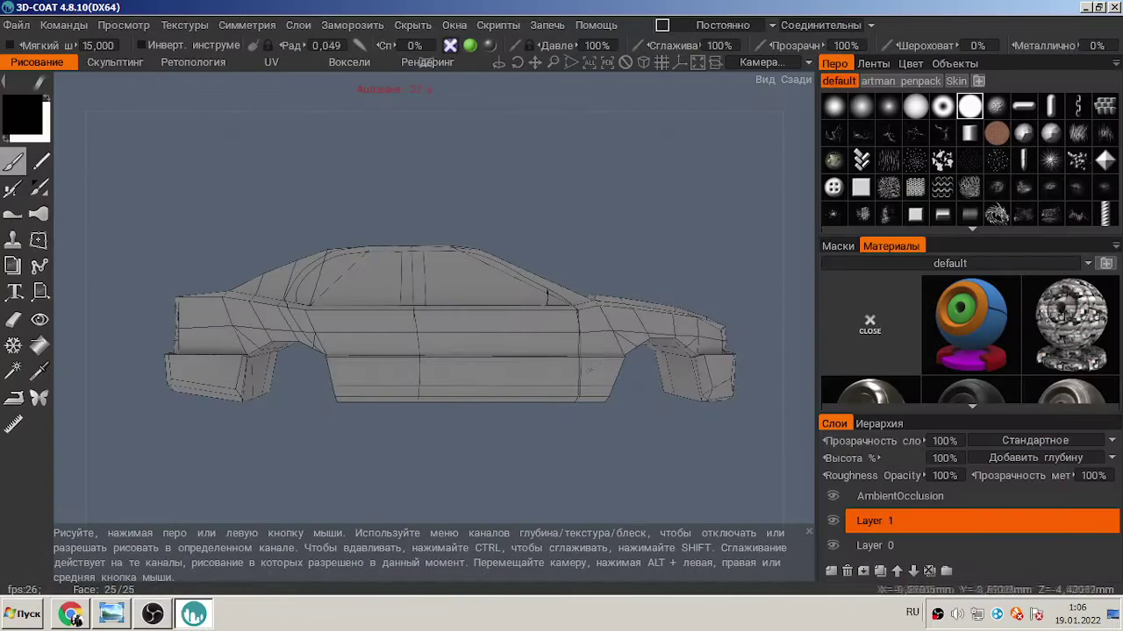
left_click_drag(621, 371, 328, 370)
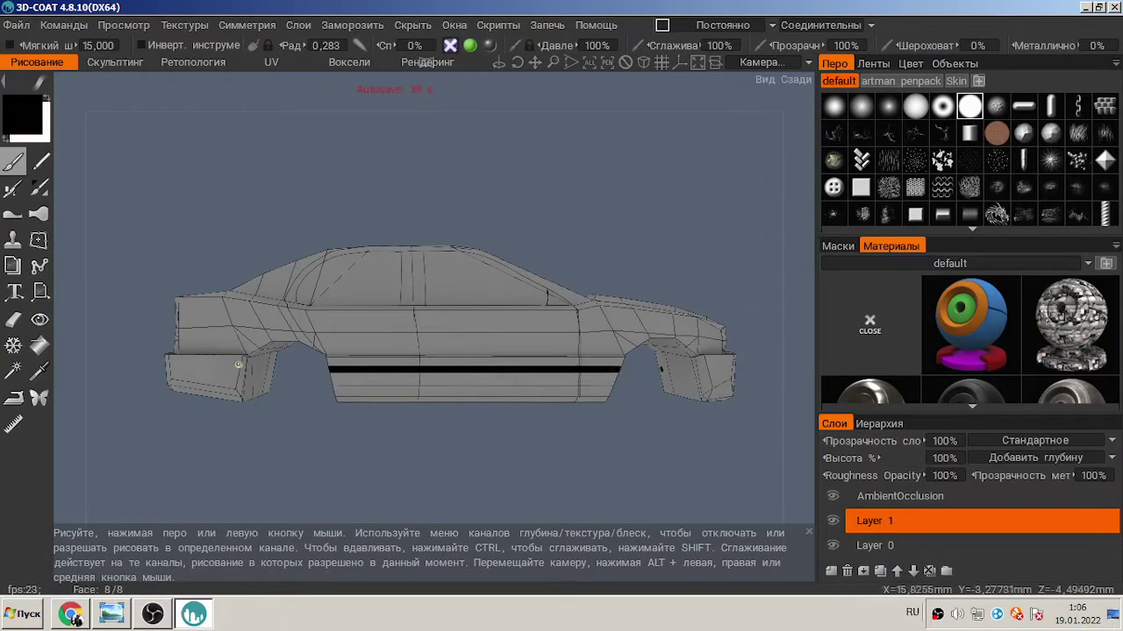
left_click_drag(242, 365, 167, 365)
left_click_drag(735, 372, 698, 372)
- Compare the painted side and bumper mouldings with the BMW e39 reference photo in the browser
left_click(72, 616)
left_click(194, 615)
mouse_move(456, 461)
left_mouse_down()
mouse_move(377, 462)
mouse_move(527, 462)
left_mouse_up()
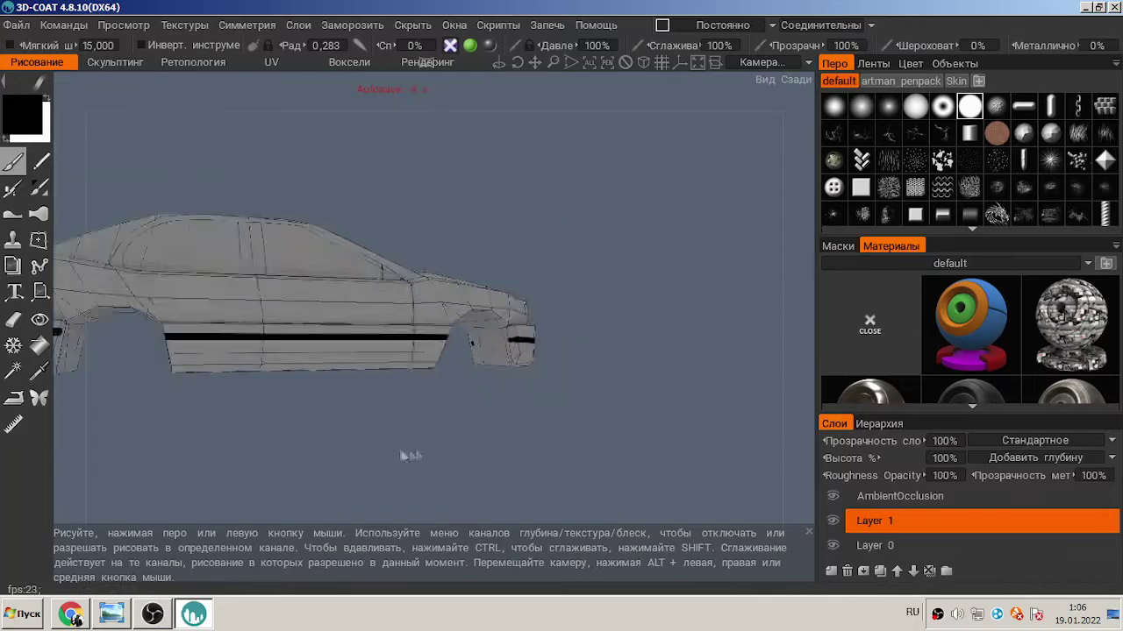
scroll(526, 350, "up", 3)
left_click_drag(684, 386, 382, 386)
left_click(72, 616)
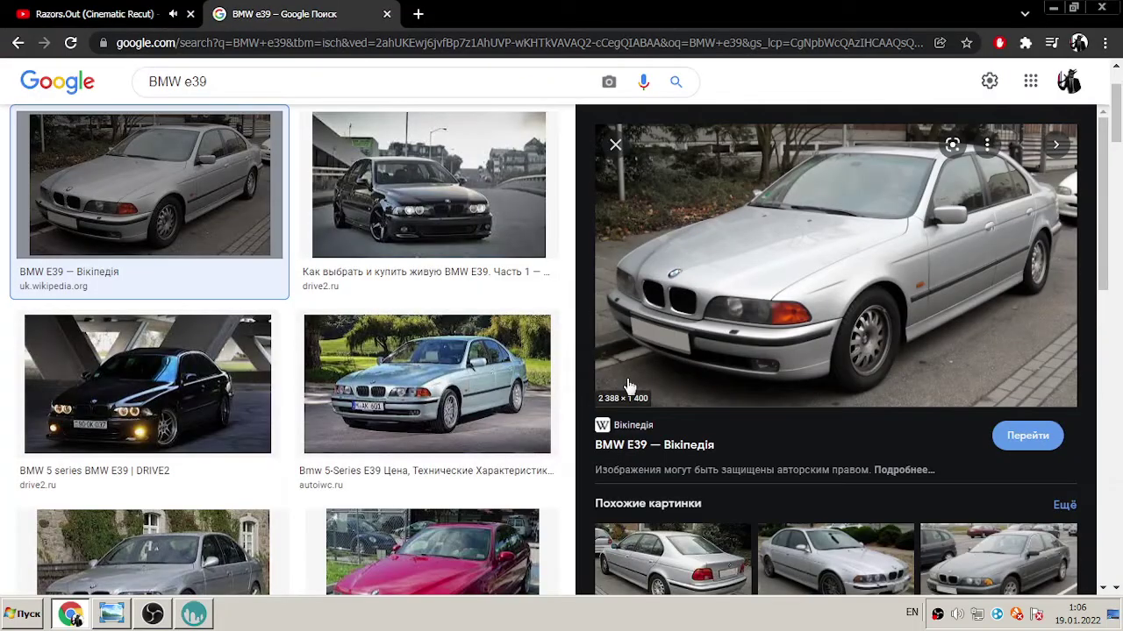
key("alt+Tab")
left_click_drag(534, 365, 491, 360)
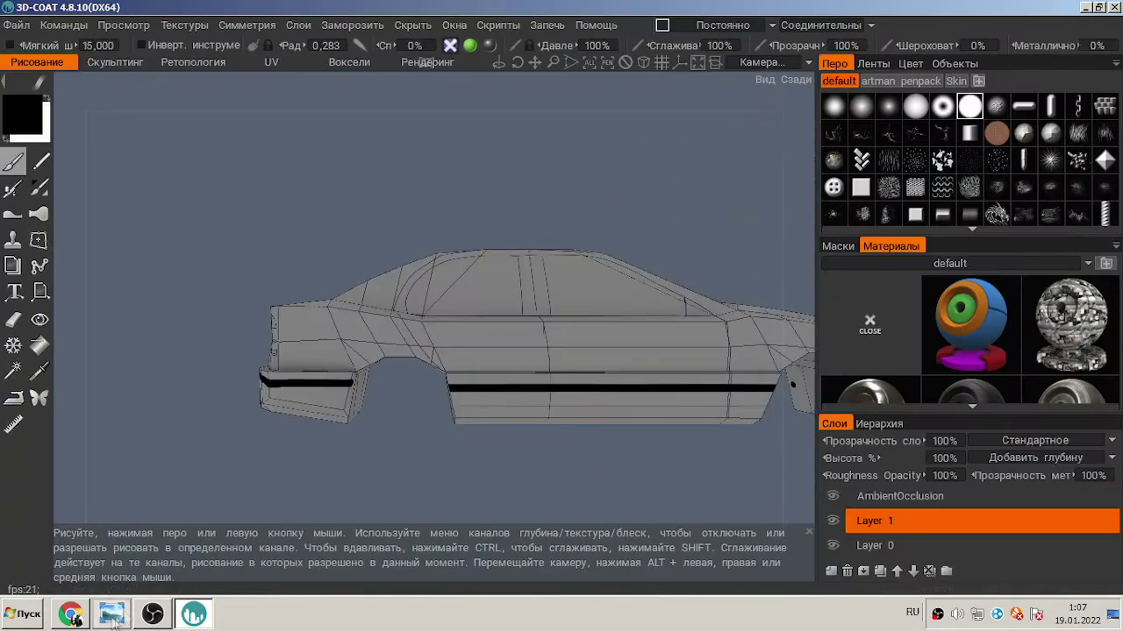
- Close the blueprint image and paint a black line with brush radius 0,115 along the whole body side below the windows
left_click(112, 616)
left_click(1114, 9)
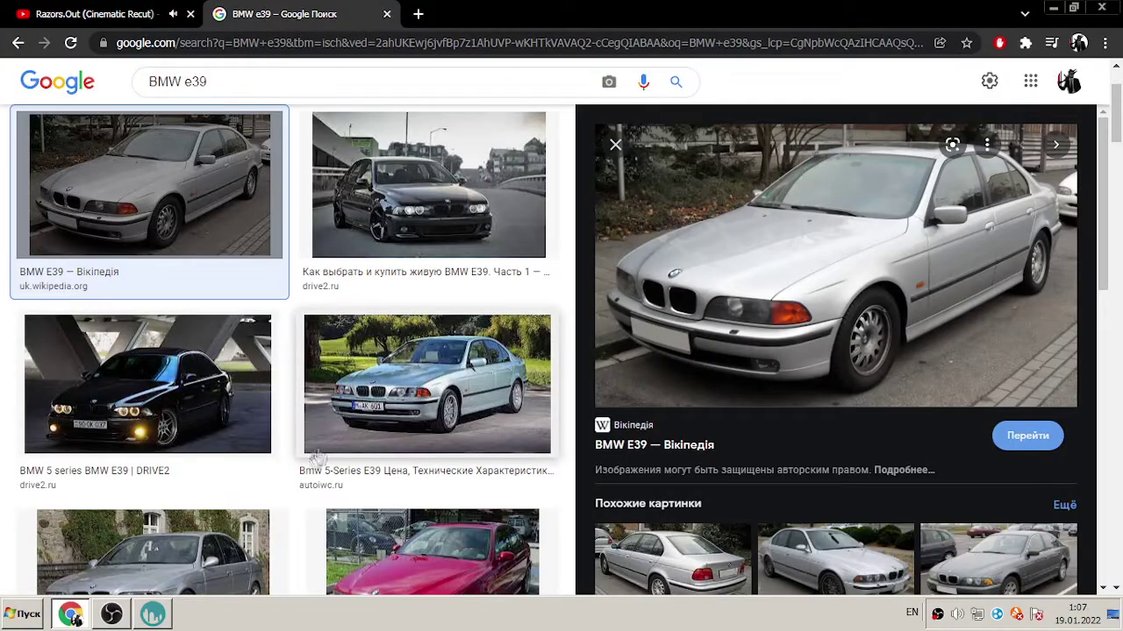
key("alt+Tab")
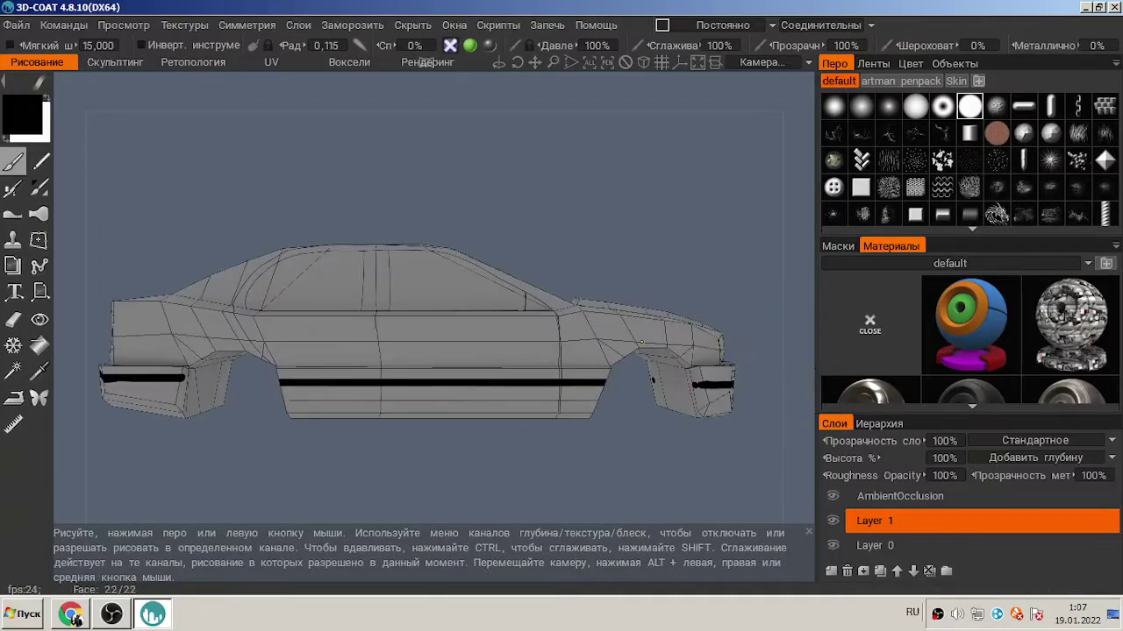
left_click_drag(716, 340, 307, 339)
left_click_drag(117, 339, 600, 340)
key("alt+Tab")
key("alt+Tab")
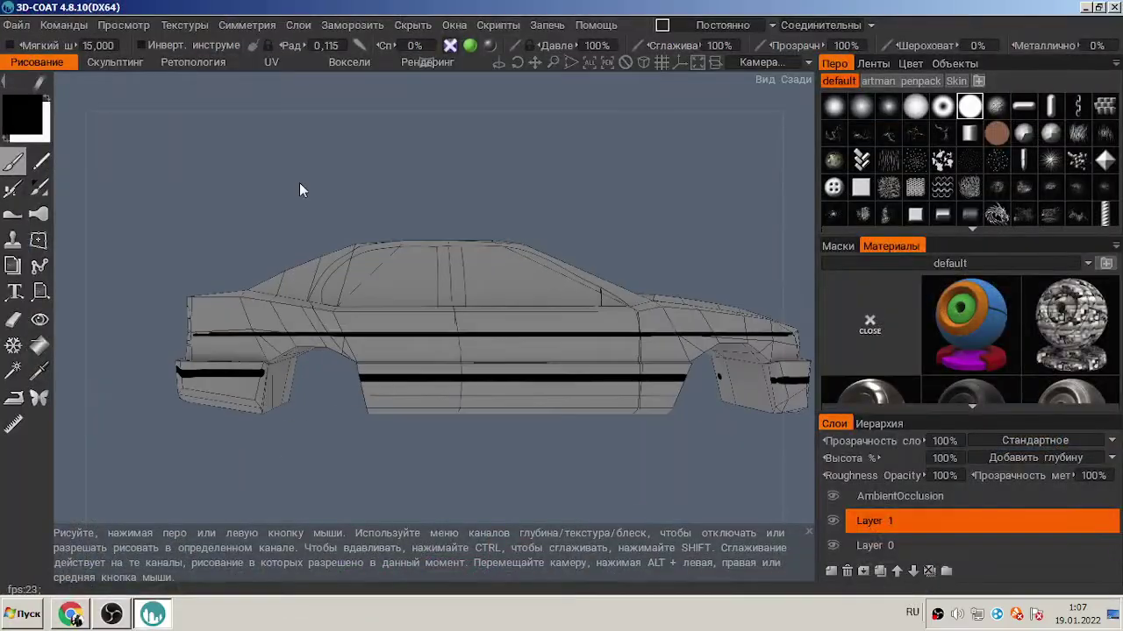
- Paint arched door-handle outlines above the side line on both doors with brush radius 0,051, checking them against the reference photo
scroll(313, 188, "up", 5)
key("alt+Tab")
key("alt+Tab")
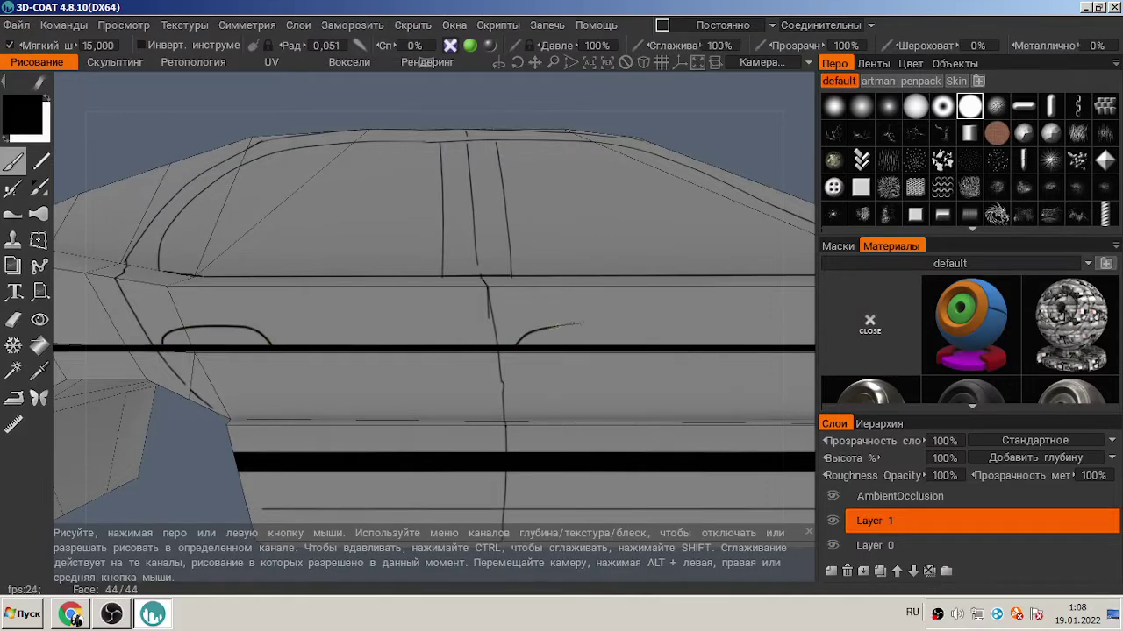
scroll(402, 235, "down", 5)
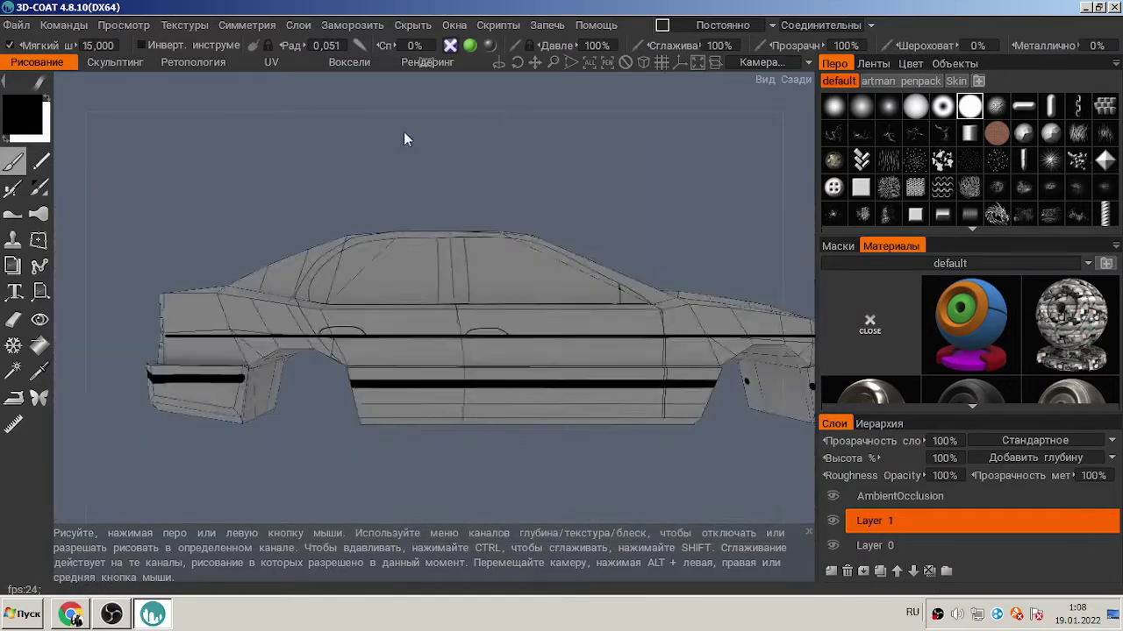
left_click_drag(403, 134, 628, 467)
key("alt+Tab")
key("alt+Tab")
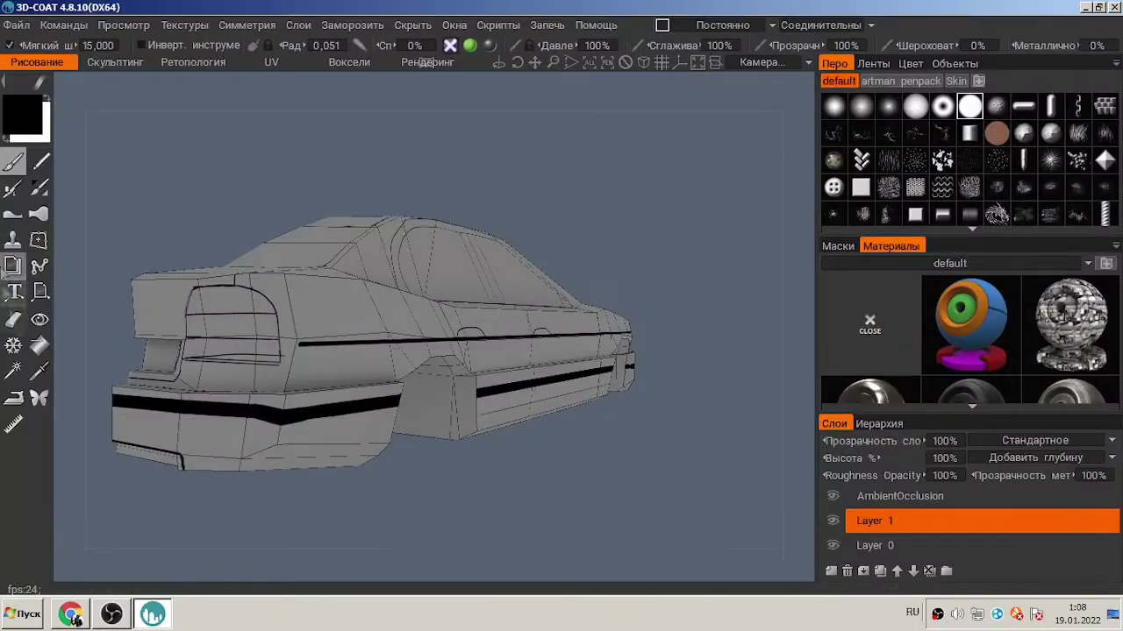
- Fade out the front and rear ends of the body side line with the eraser at radius 0,965
left_click(13, 319)
left_click_drag(333, 338, 582, 286)
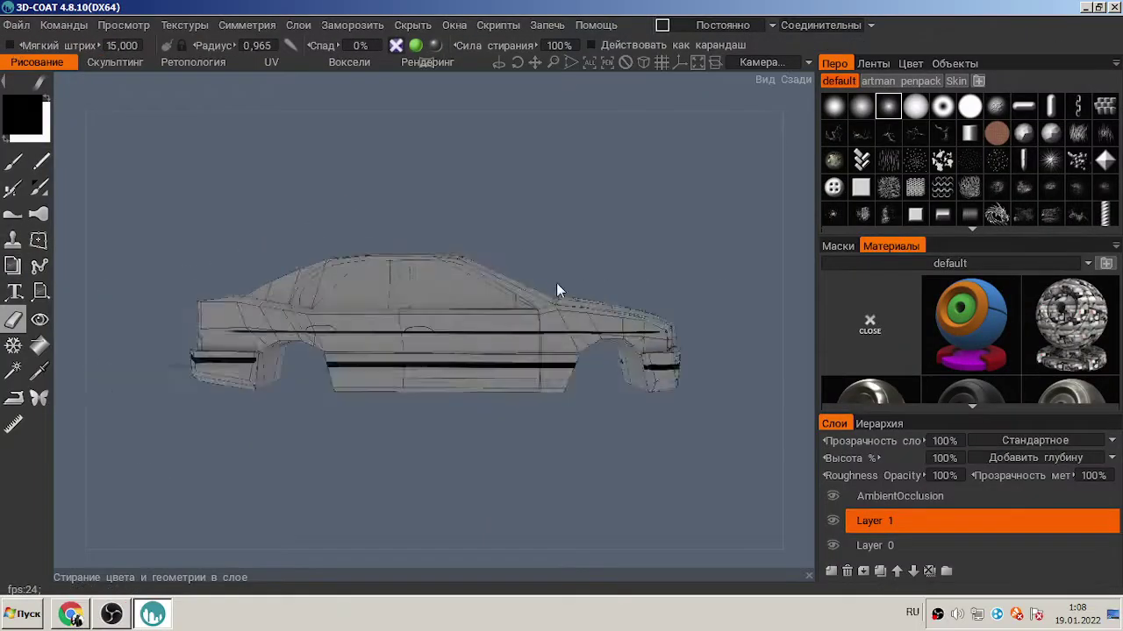
scroll(527, 299, "up", 3)
scroll(460, 303, "down", 3)
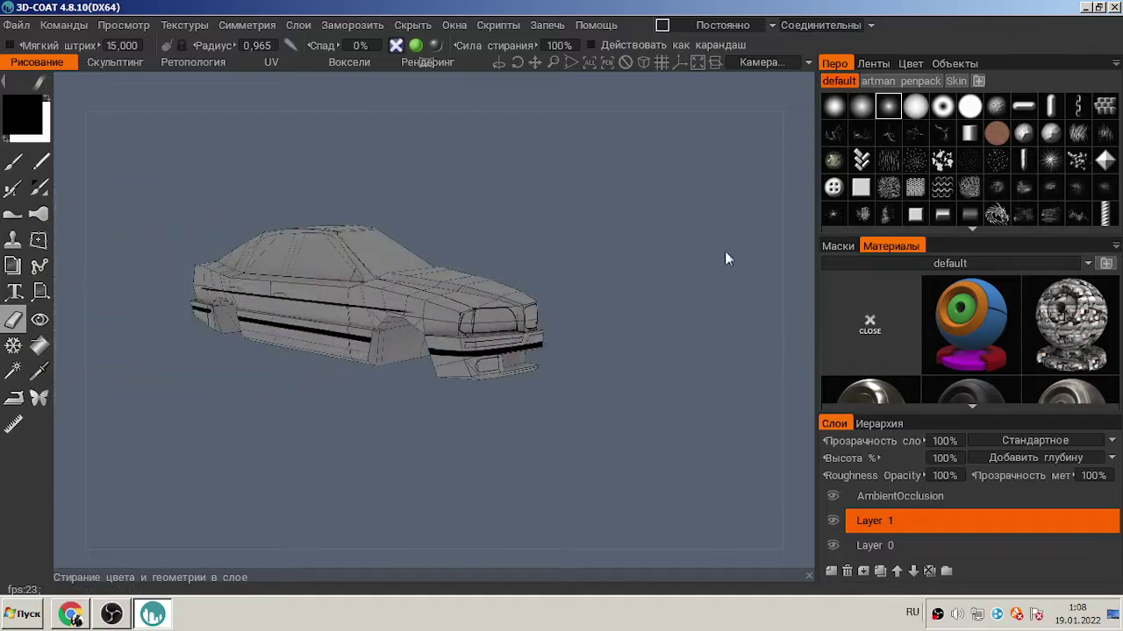
left_click_drag(460, 304, 665, 254)
- Compare the front with the reference photo and erase the end of the bonnet line near the windscreen corner
scroll(578, 233, "up", 2)
left_click(70, 614)
left_click(71, 615)
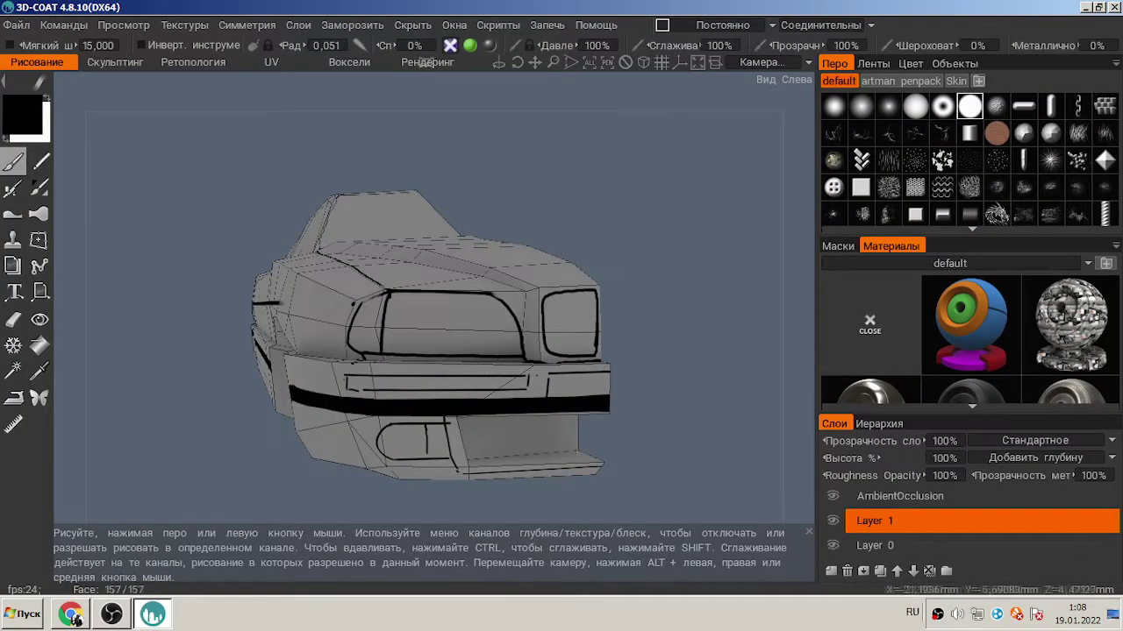
scroll(367, 380, "down", 1)
scroll(554, 226, "up", 8)
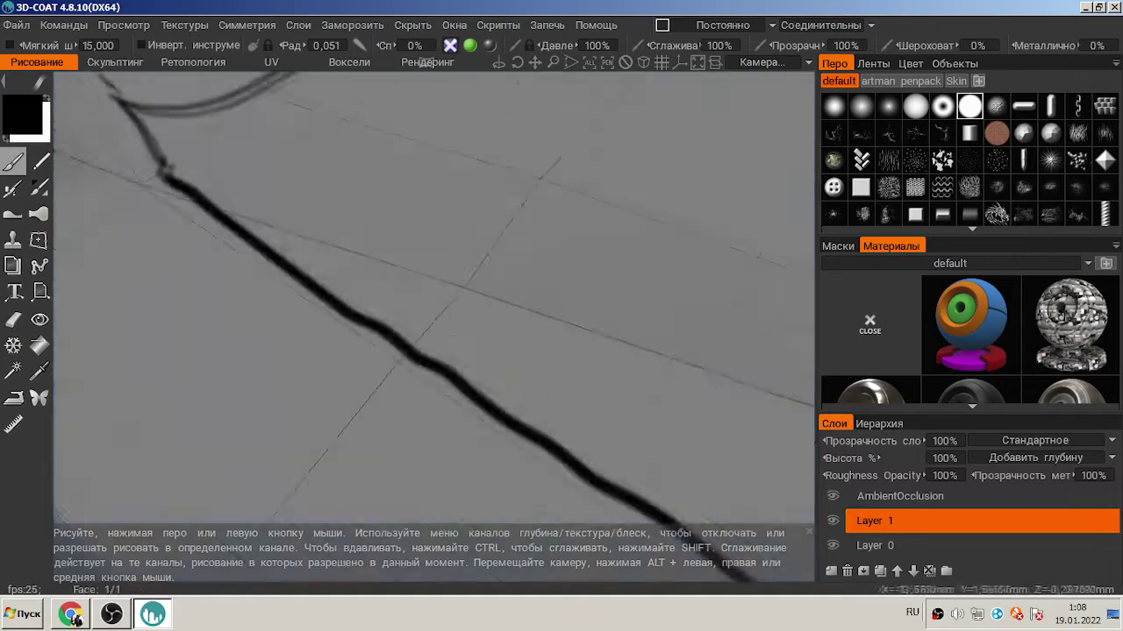
key("e")
left_click_drag(279, 229, 317, 265)
key("b")
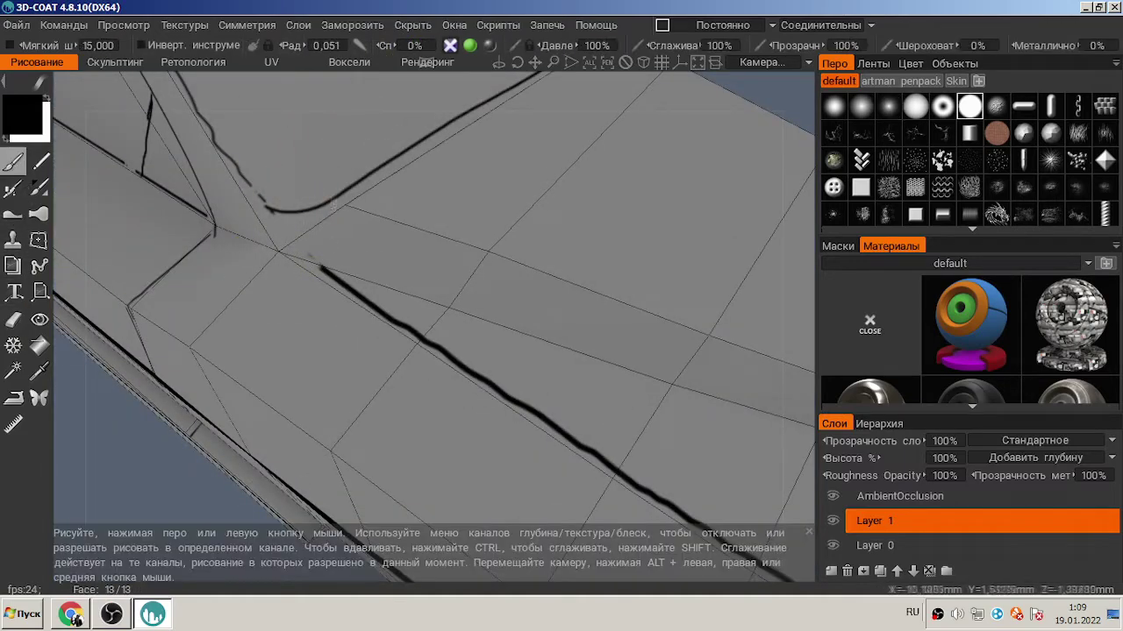
scroll(331, 275, "down", 10)
- Save the project and export the texture to the desktop as BMW_Texture
key("ctrl+s")
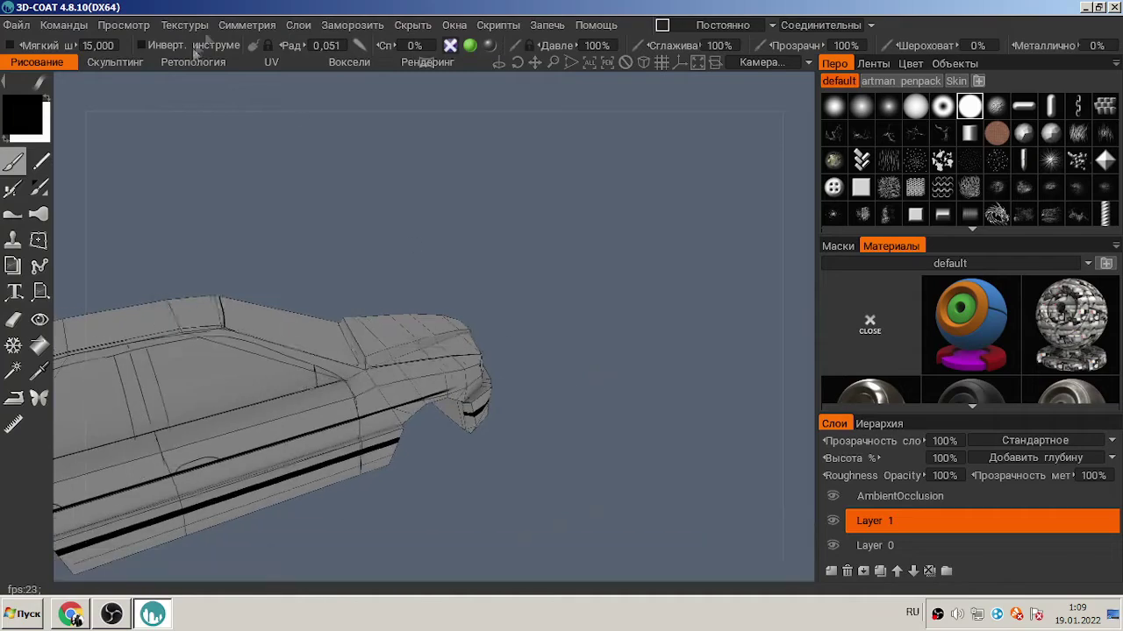
left_click(184, 24)
mouse_move(263, 79)
left_click(614, 86)
type("BMW_Te")
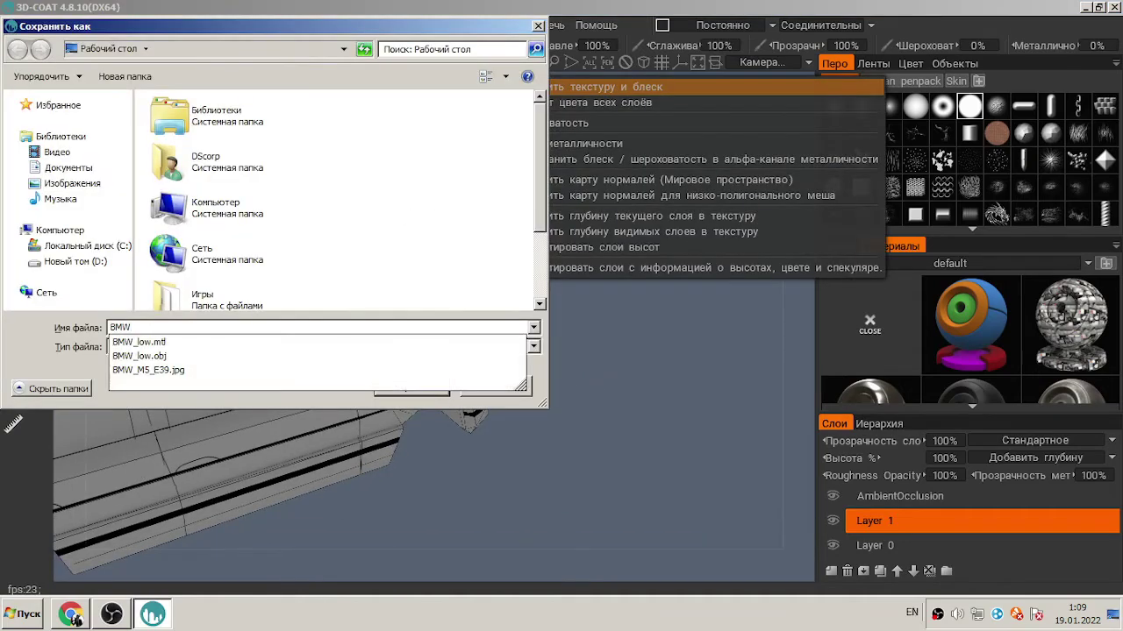
type("xture")
key("Return")
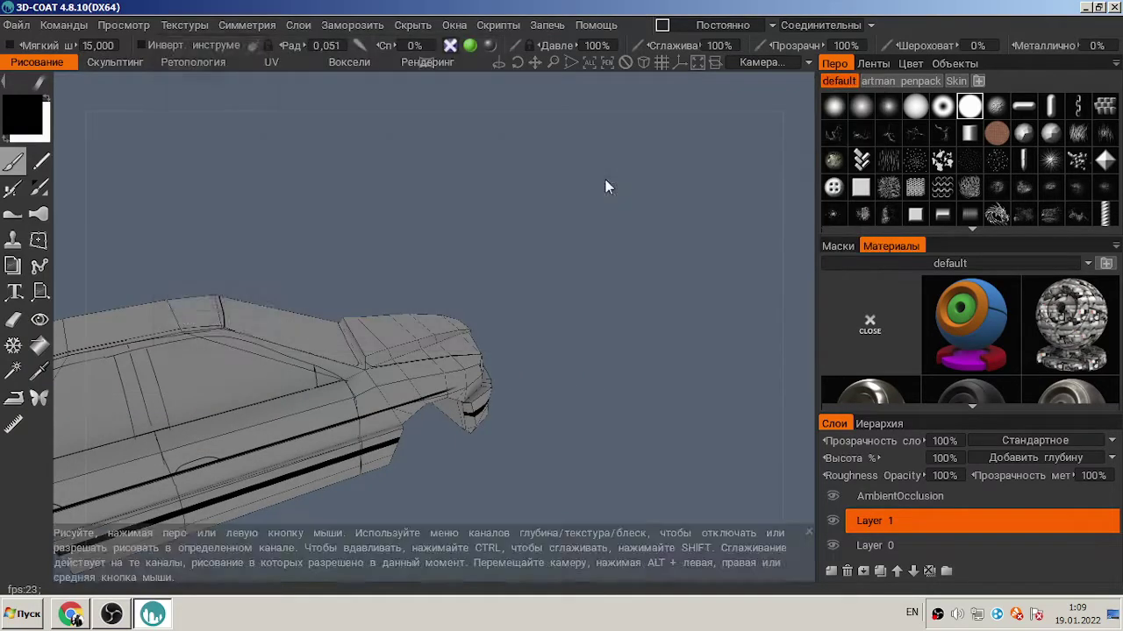
- Export the car model to the desktop over the existing file
left_click(16, 25)
left_click(100, 258)
left_click(316, 600)
left_click(220, 243)
double_click(219, 243)
left_click(613, 316)
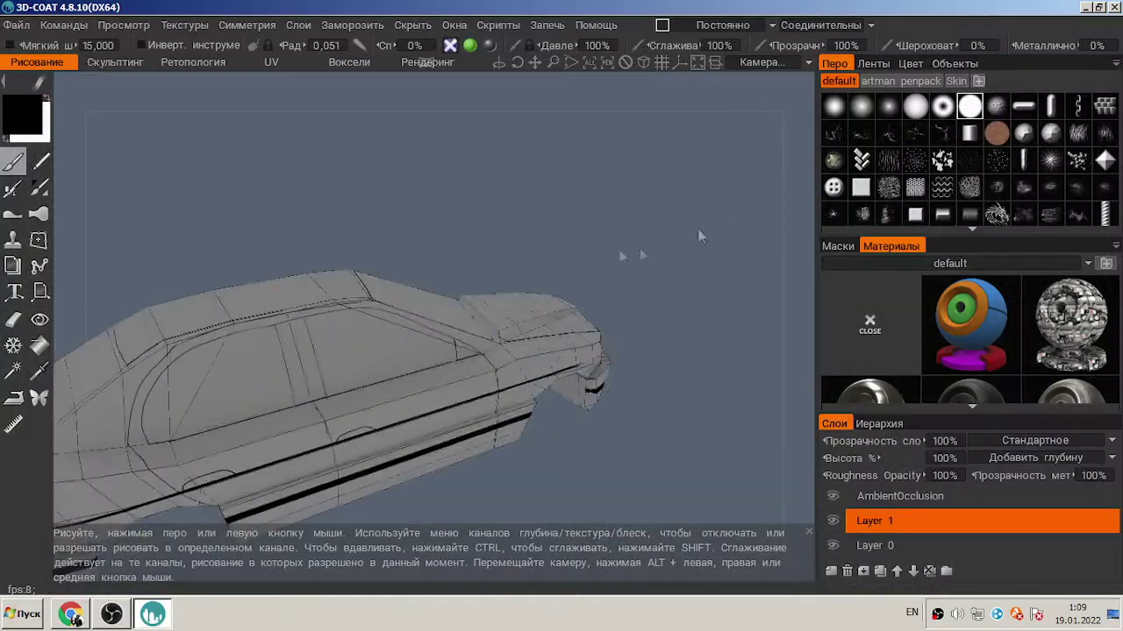
- Remove the side line with its door handles and repaint the line higher, just below the windows, with brush radius 0,053
left_click_drag(697, 228, 590, 263)
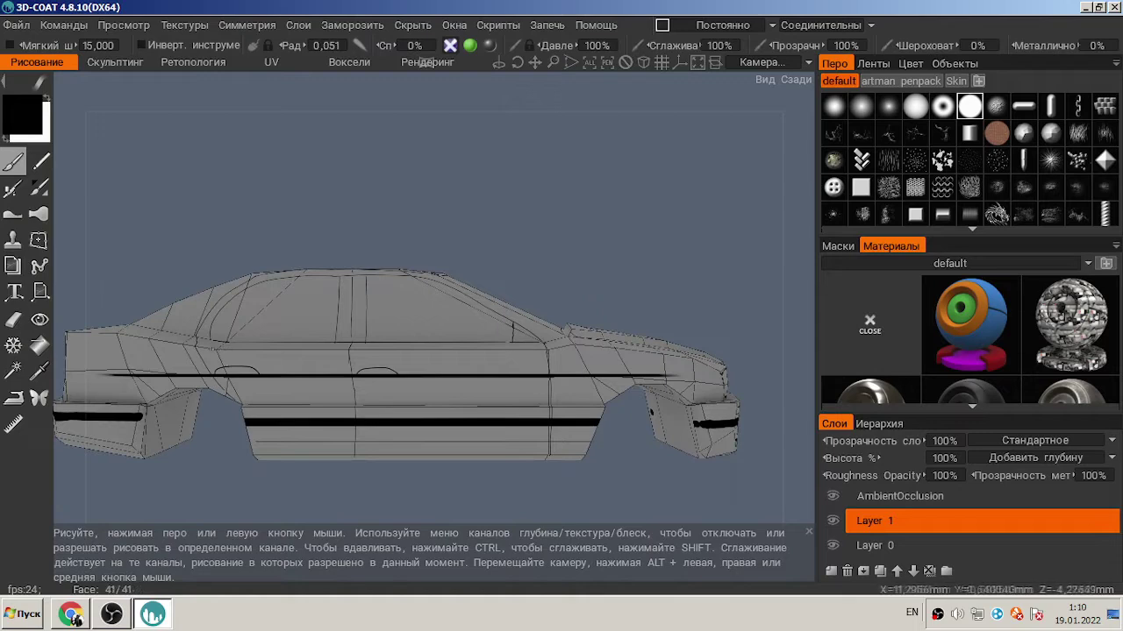
left_click_drag(97, 377, 675, 373)
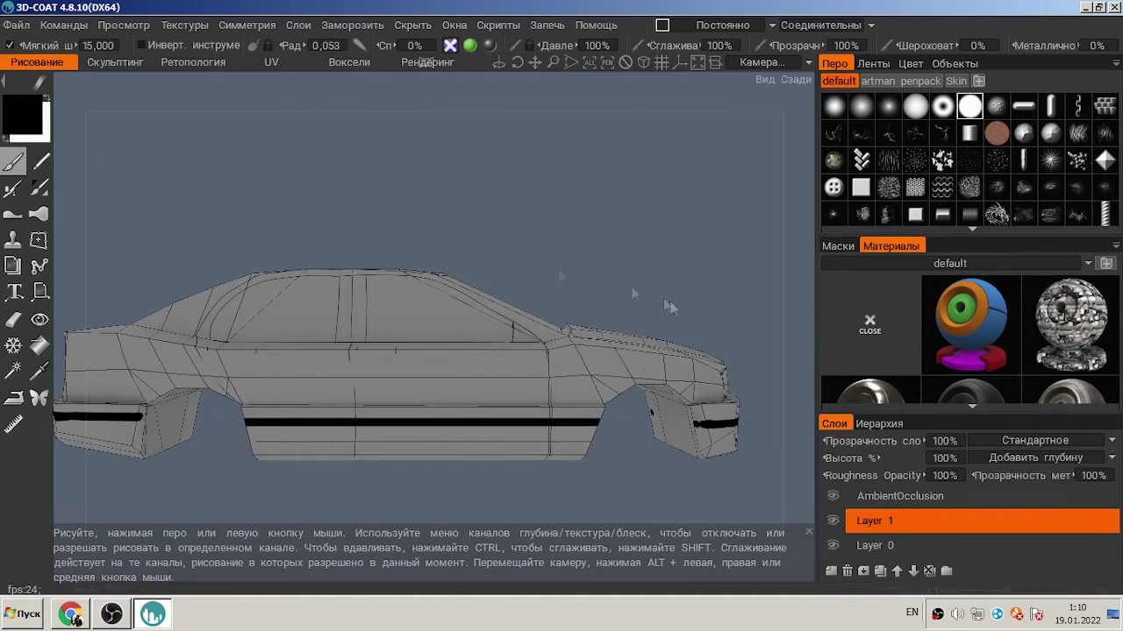
scroll(616, 336, "up", 2)
right_click_drag(366, 301, 643, 321)
left_click_drag(565, 319, 122, 313)
- Paint new arched handle outlines on the front and rear doors, resting on the raised side line
scroll(507, 323, "up", 5)
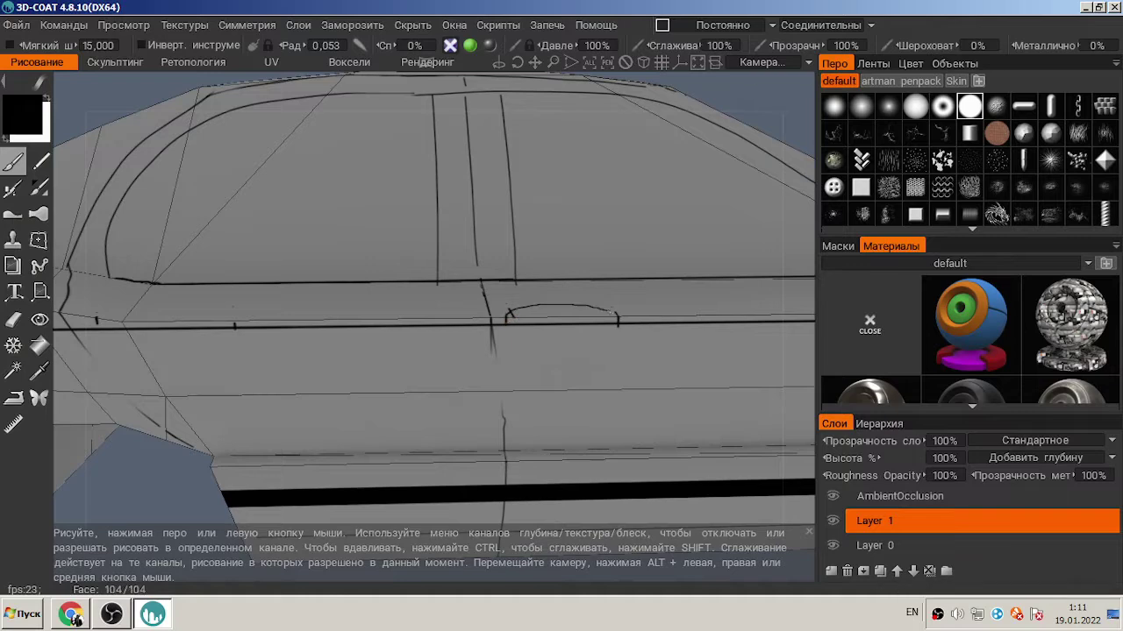
middle_click_drag(438, 307, 541, 311)
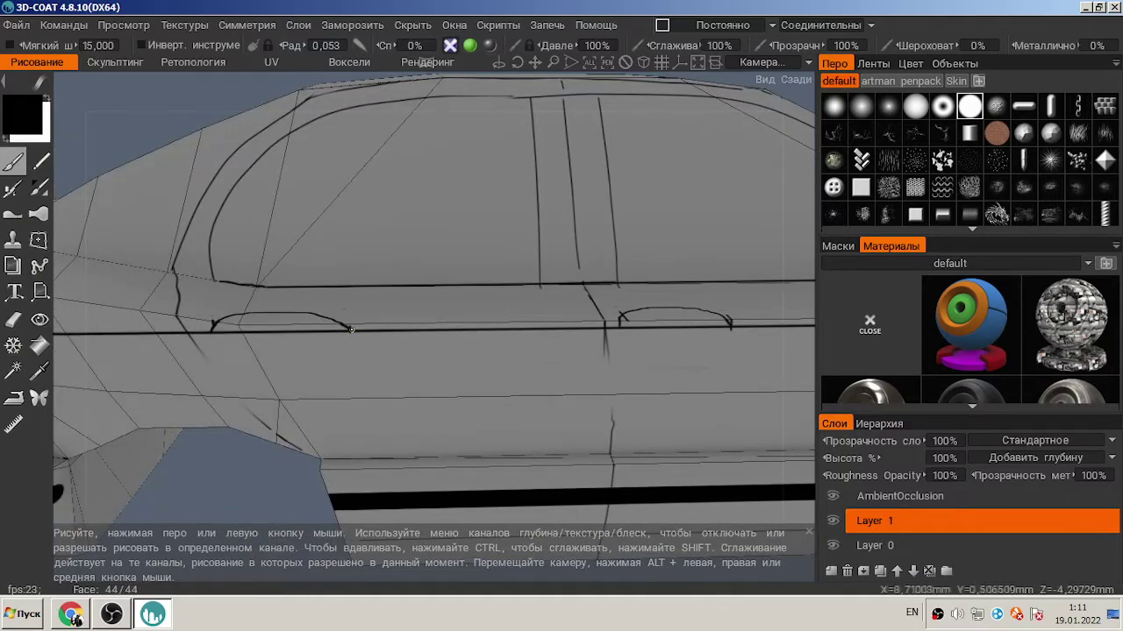
scroll(351, 329, "down", 5)
left_click_drag(274, 494, 289, 391)
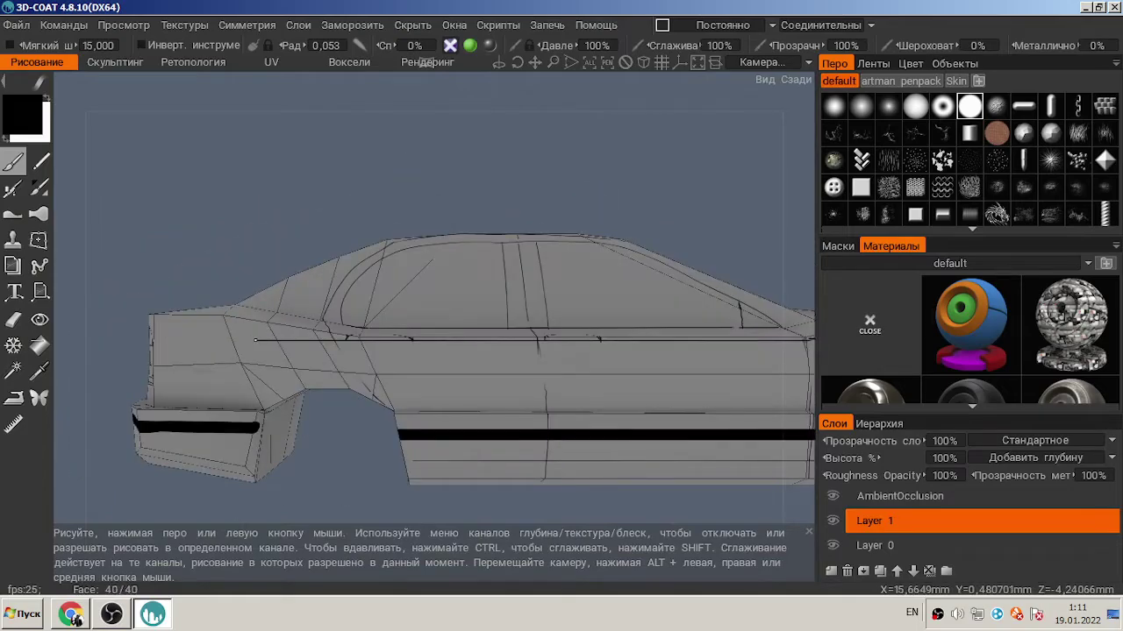
- Check the reference photo and soften the ends of the raised side line with the eraser, enlarged to radius 1,162
scroll(439, 188, "down", 3)
key("alt+Tab")
key("alt+Tab")
left_click_drag(288, 251, 455, 404)
scroll(447, 334, "up", 4)
key("e")
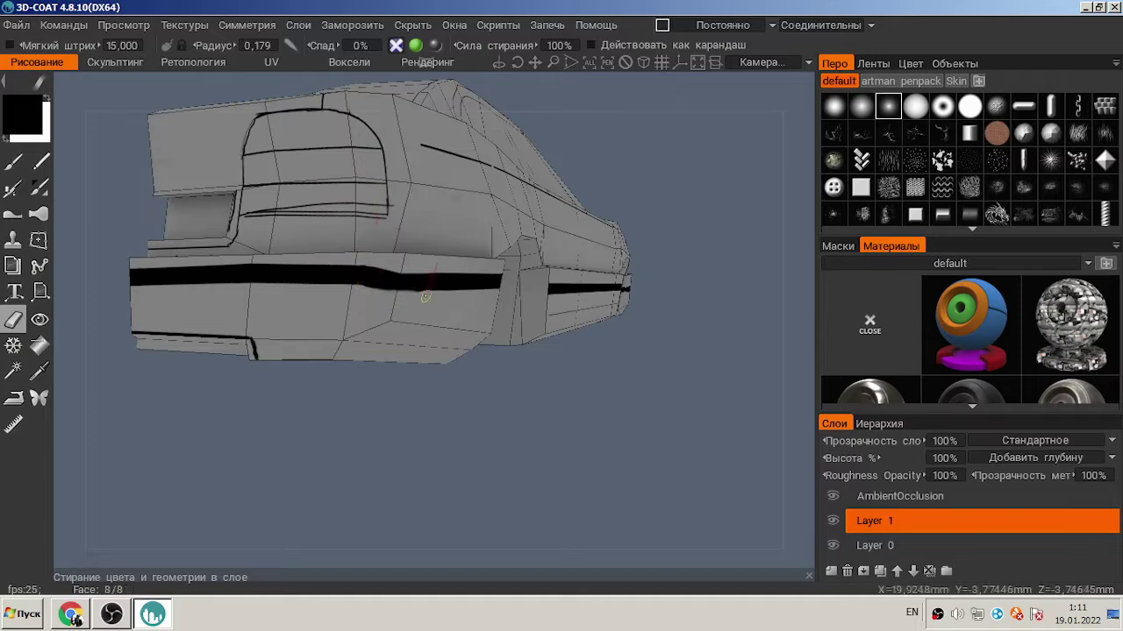
scroll(676, 358, "down", 3)
left_click_drag(646, 376, 393, 319)
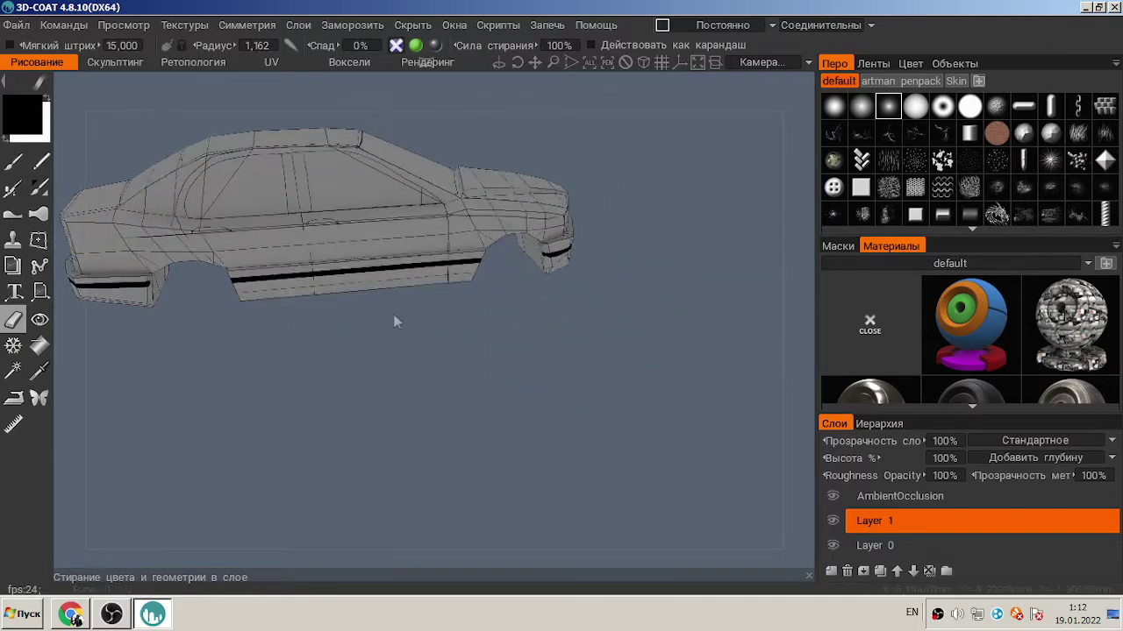
scroll(394, 319, "down", 2)
- Export the updated texture as a jpg, overwriting BMW_Texture on the desktop
left_click(191, 31)
left_click(228, 87)
left_click(210, 348)
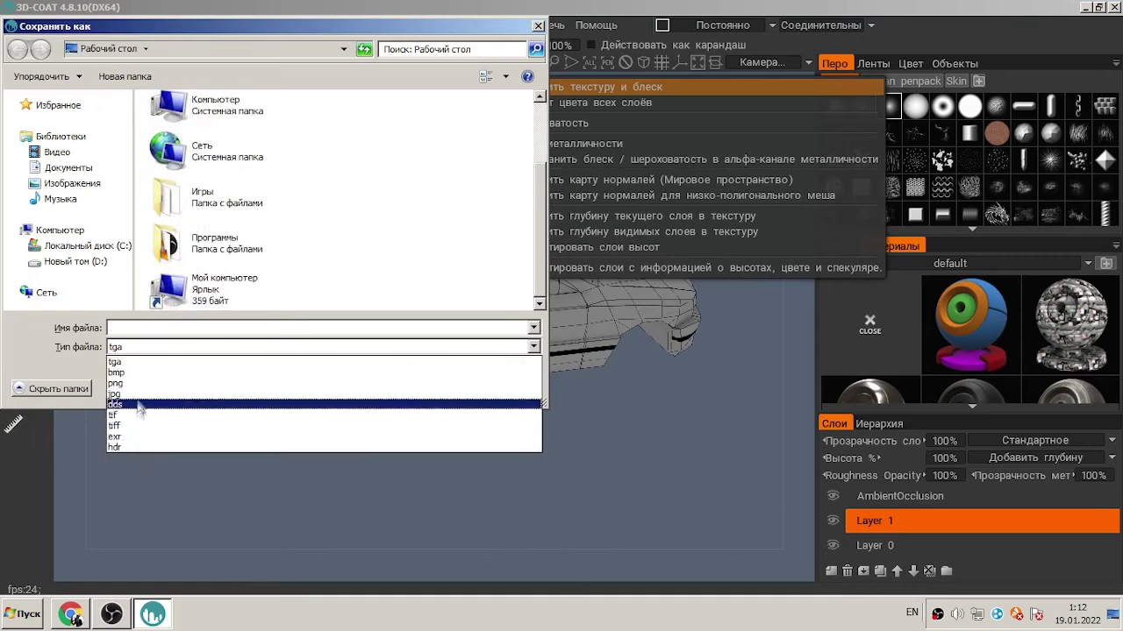
left_click(140, 405)
left_click(251, 122)
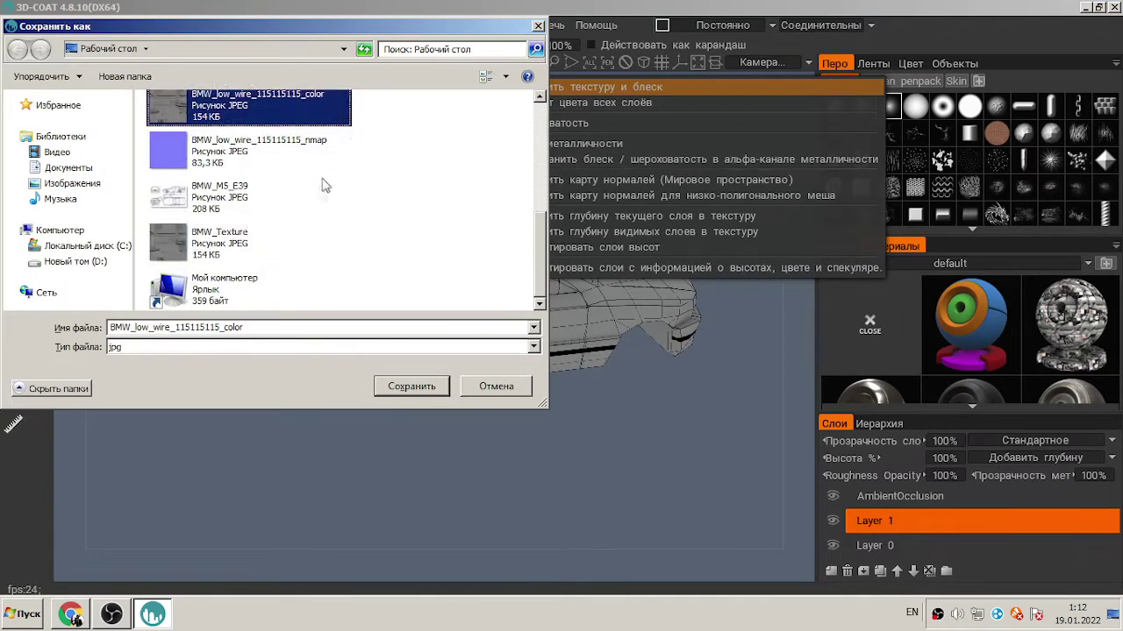
double_click(263, 241)
left_click(605, 313)
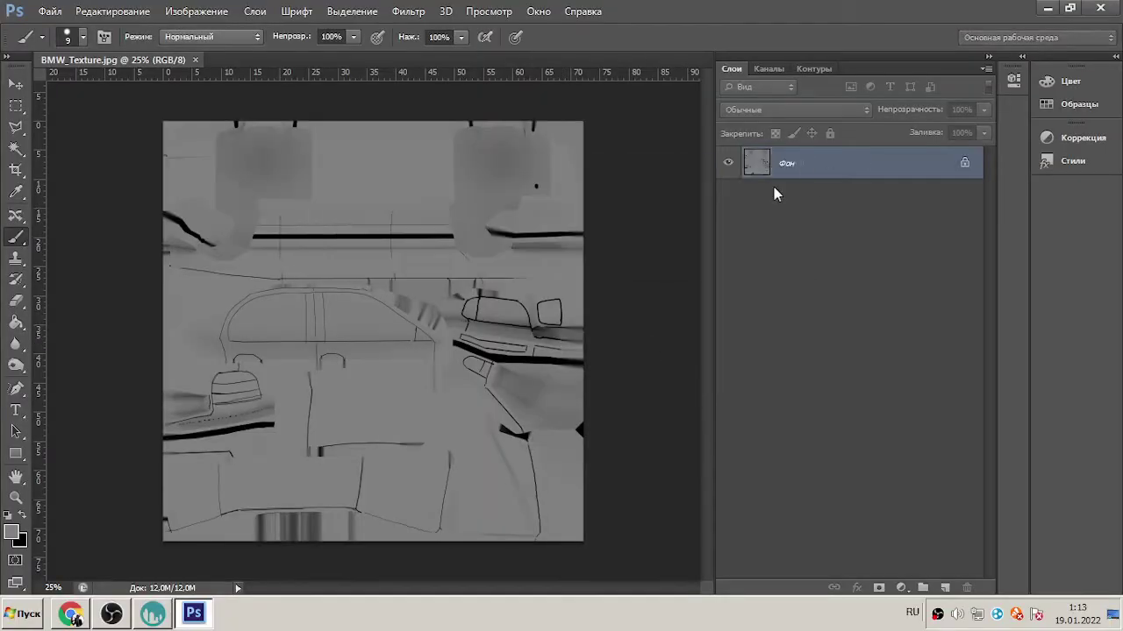
- In Photoshop, duplicate the base layer of BMW_Texture.jpg, set a light grey foreground colour and add an empty layer on top
key("ctrl+j")
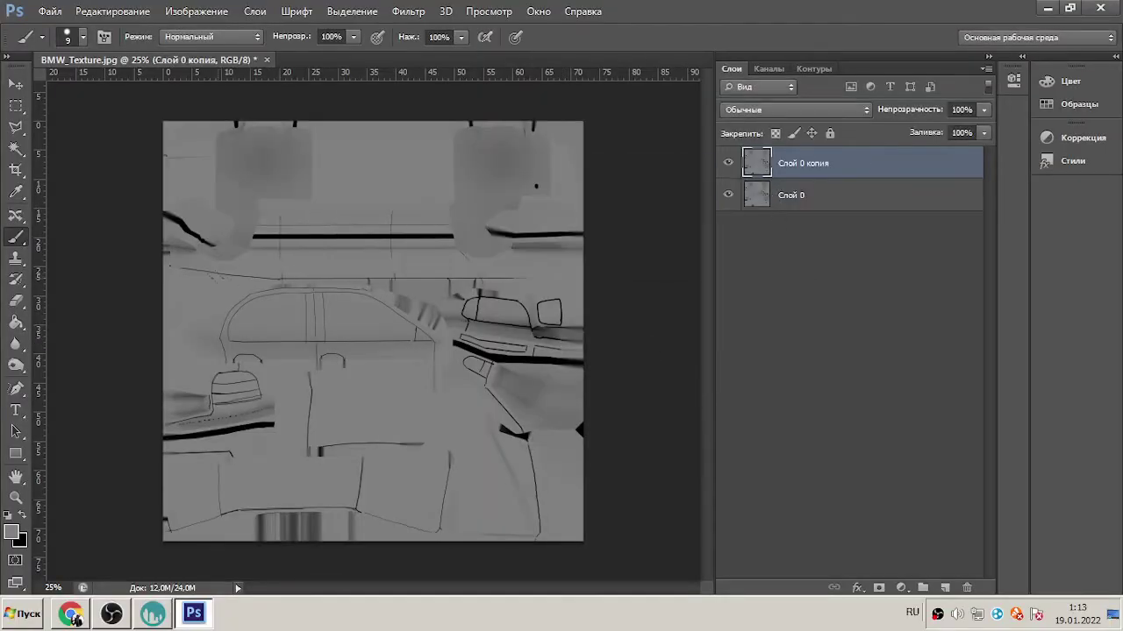
scroll(228, 316, "up", 5, "alt")
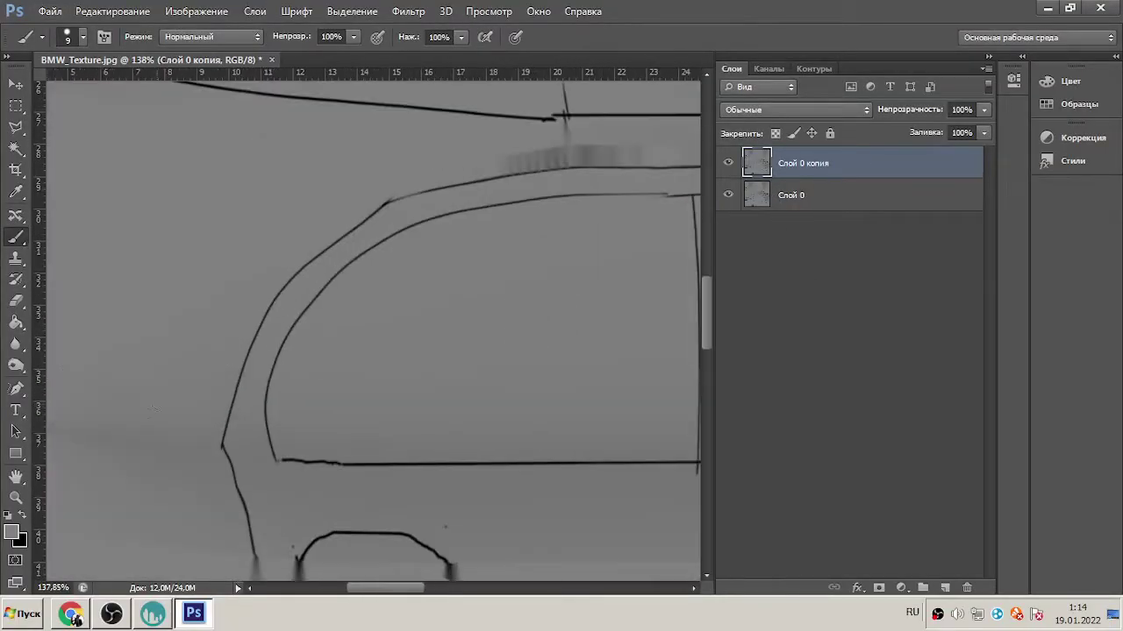
left_click(12, 531)
left_click(947, 190)
left_click(945, 588)
- Trace the complete side window outline in light grey on the new layer with a 9 px brush
mouse_move(268, 401)
left_mouse_down()
mouse_move(314, 297)
mouse_move(388, 237)
mouse_move(427, 219)
mouse_move(654, 193)
mouse_move(482, 600)
mouse_move(326, 189)
mouse_move(554, 203)
mouse_move(673, 266)
left_mouse_up()
left_click_drag(420, 588, 450, 588)
mouse_move(413, 250)
left_mouse_down()
mouse_move(614, 399)
mouse_move(681, 464)
left_mouse_up()
left_click_drag(494, 588, 413, 589)
mouse_move(250, 459)
left_mouse_down()
mouse_move(683, 459)
mouse_move(226, 460)
mouse_move(580, 462)
left_mouse_up()
scroll(570, 430, "down", 3, "alt")
scroll(403, 365, "up", 2, "alt")
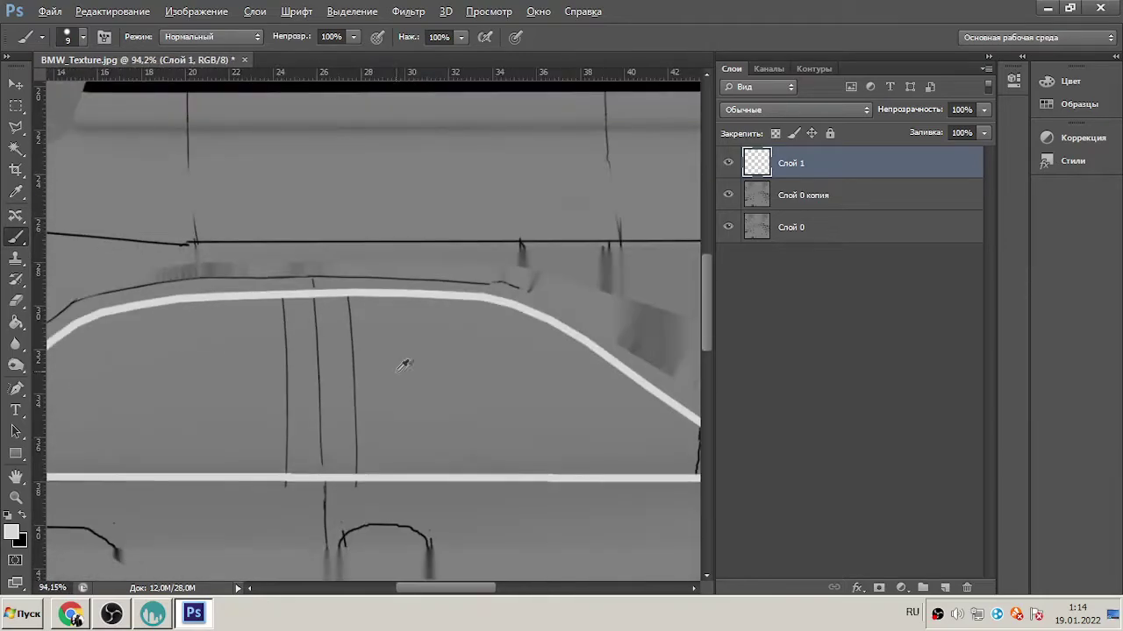
- Apply an Inner Bevel emboss effect to the window outline layer with 419% depth and 5 px size
double_click(877, 163)
left_click(363, 255)
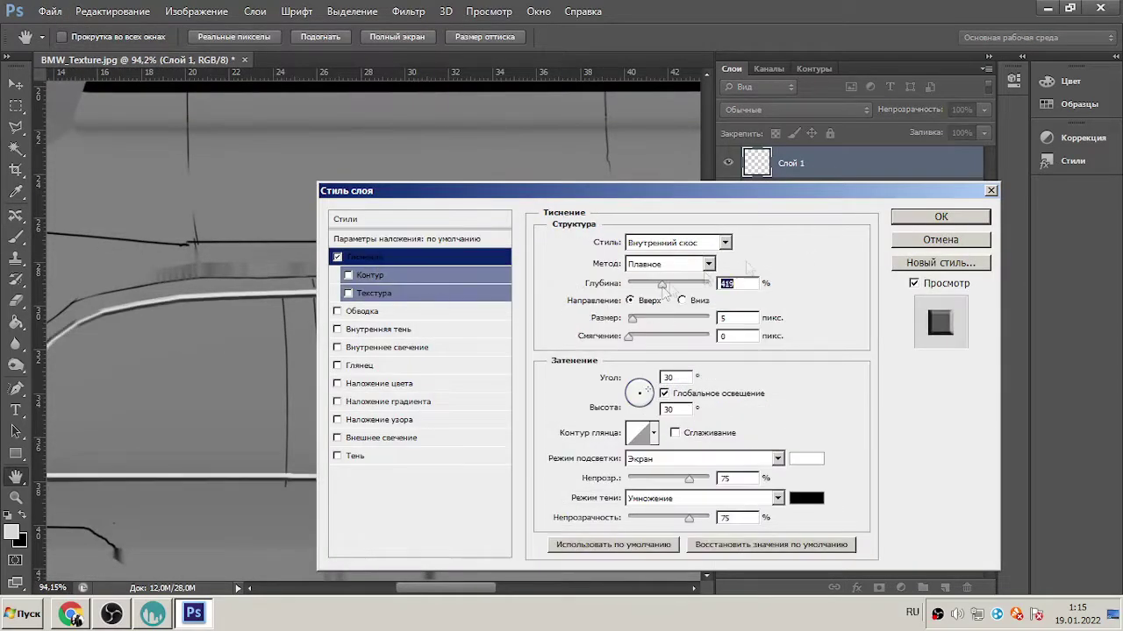
key("Return")
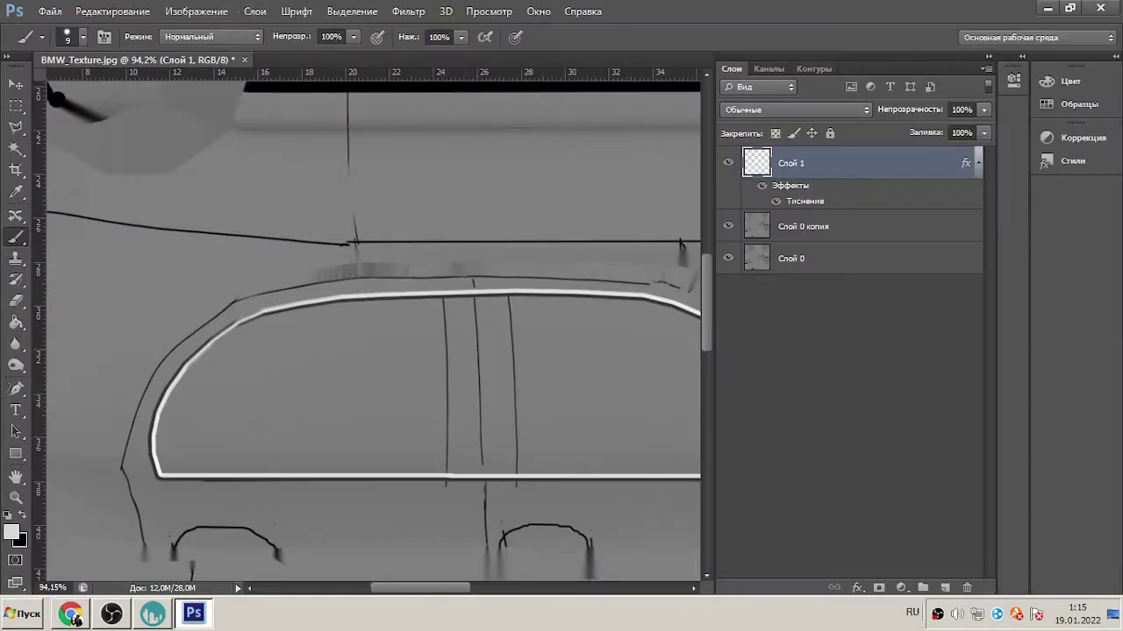
- Darken the embossed window outline to near black by lowering the white output value in Levels
left_click(197, 11)
left_click(465, 62)
left_click_drag(902, 429, 707, 431)
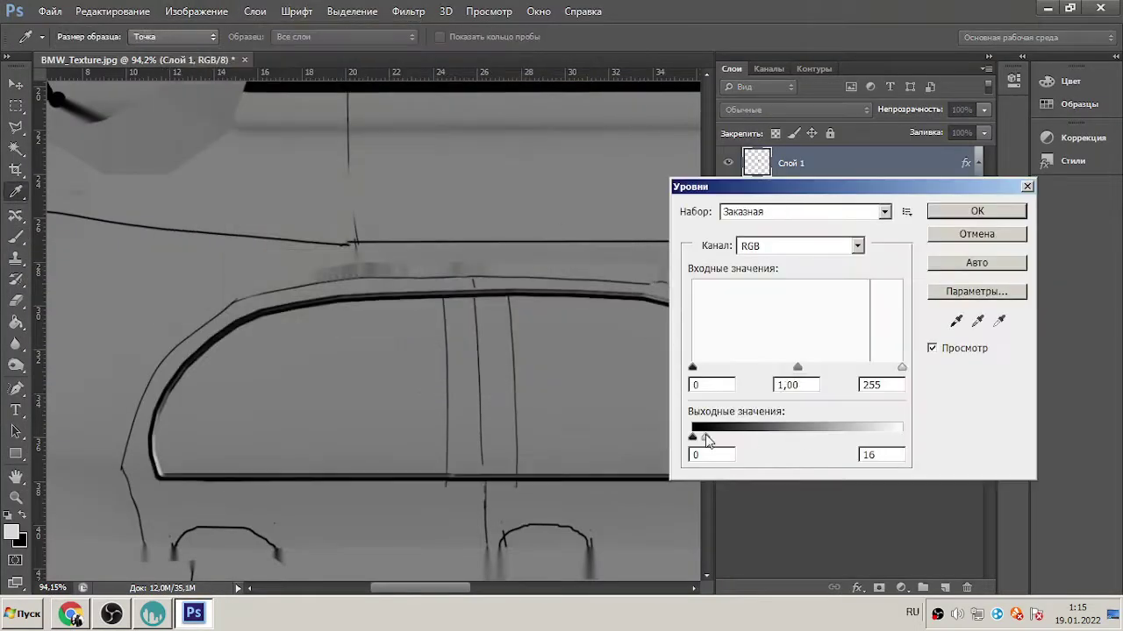
left_click_drag(707, 430, 733, 435)
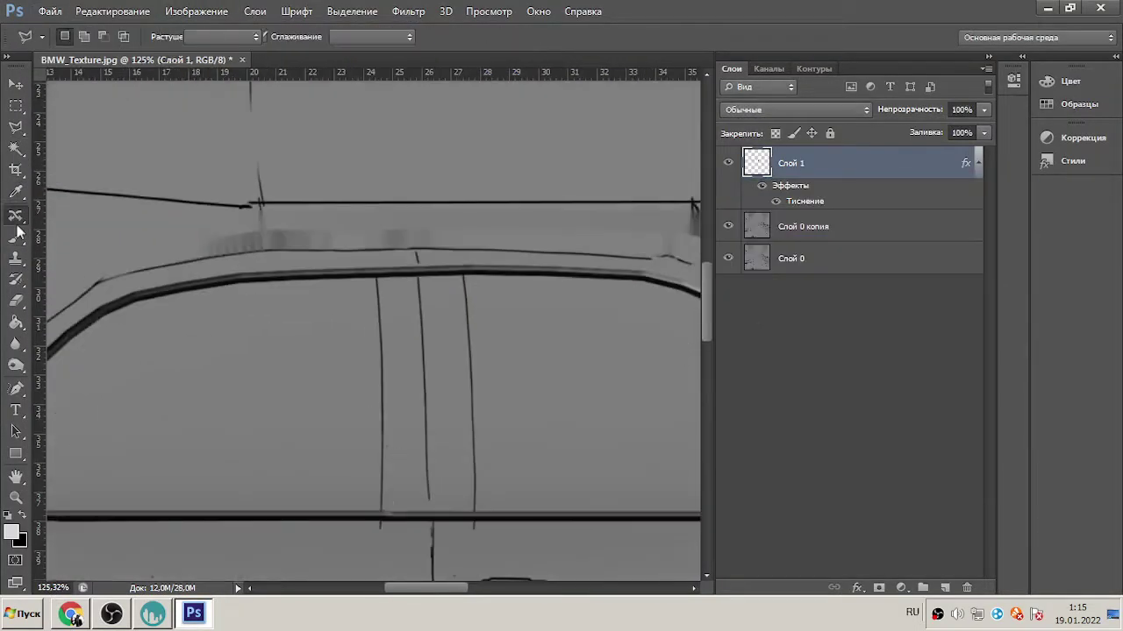
- Outline the pillar between the front and rear windows in light grey and fill it with a 25 px brush
key("b")
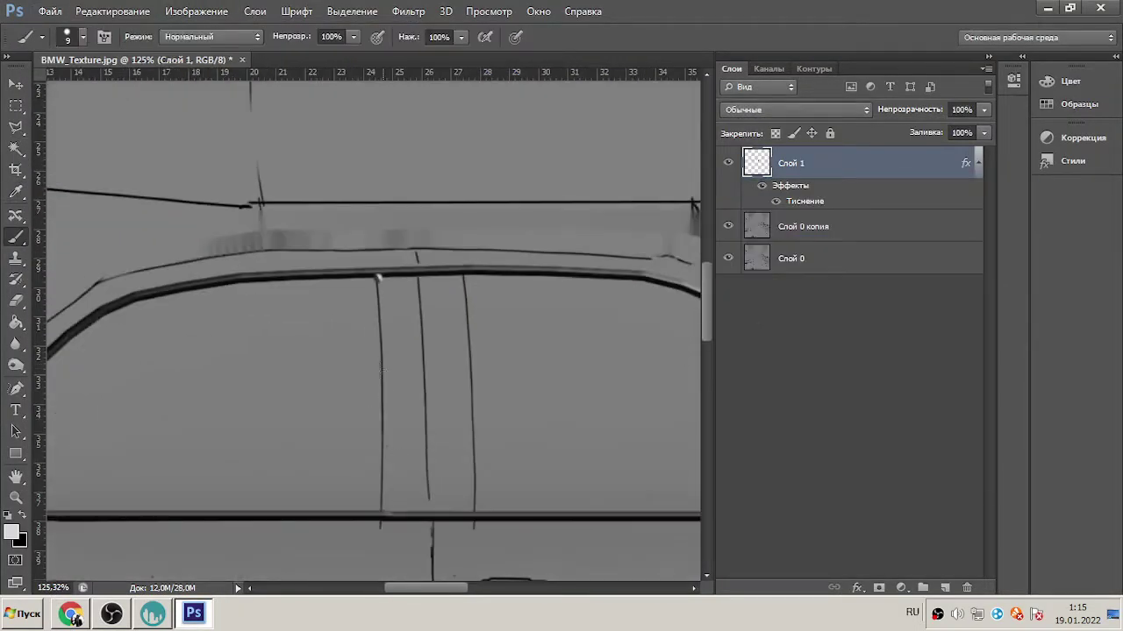
left_click_drag(380, 277, 383, 510)
left_click(472, 511, "shift")
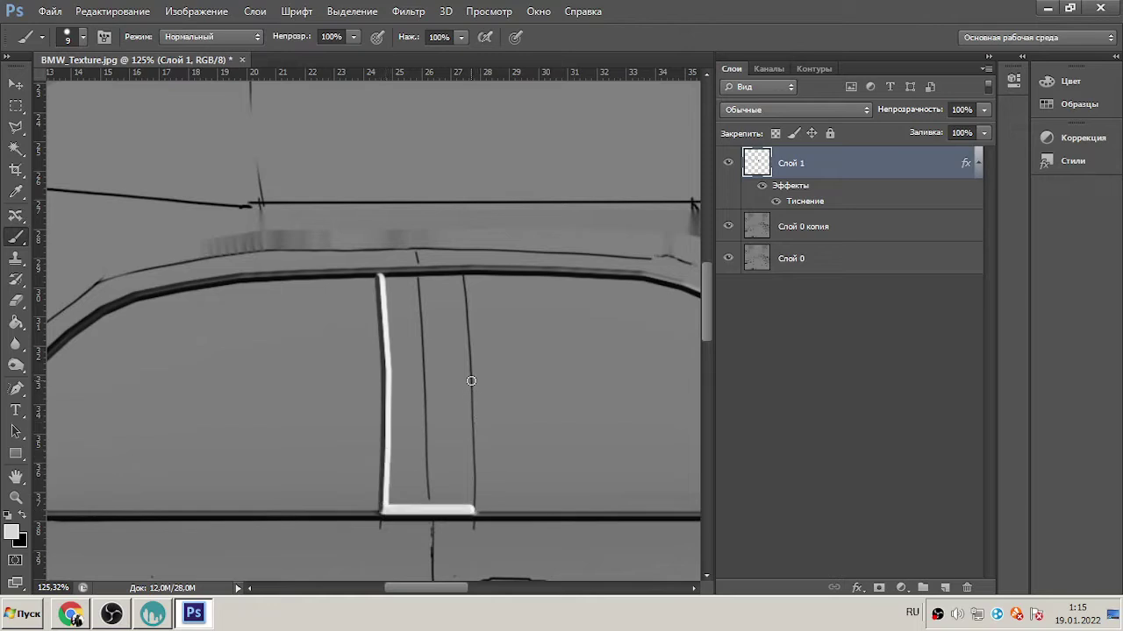
left_click_drag(469, 378, 462, 276, "shift")
left_click(379, 277, "shift")
key("bracketright")
key("bracketright")
key("bracketright")
key("bracketright")
mouse_move(390, 285)
left_mouse_down()
mouse_move(450, 288)
mouse_move(460, 498)
mouse_move(398, 496)
mouse_move(402, 344)
mouse_move(435, 311)
mouse_move(419, 478)
left_mouse_up()
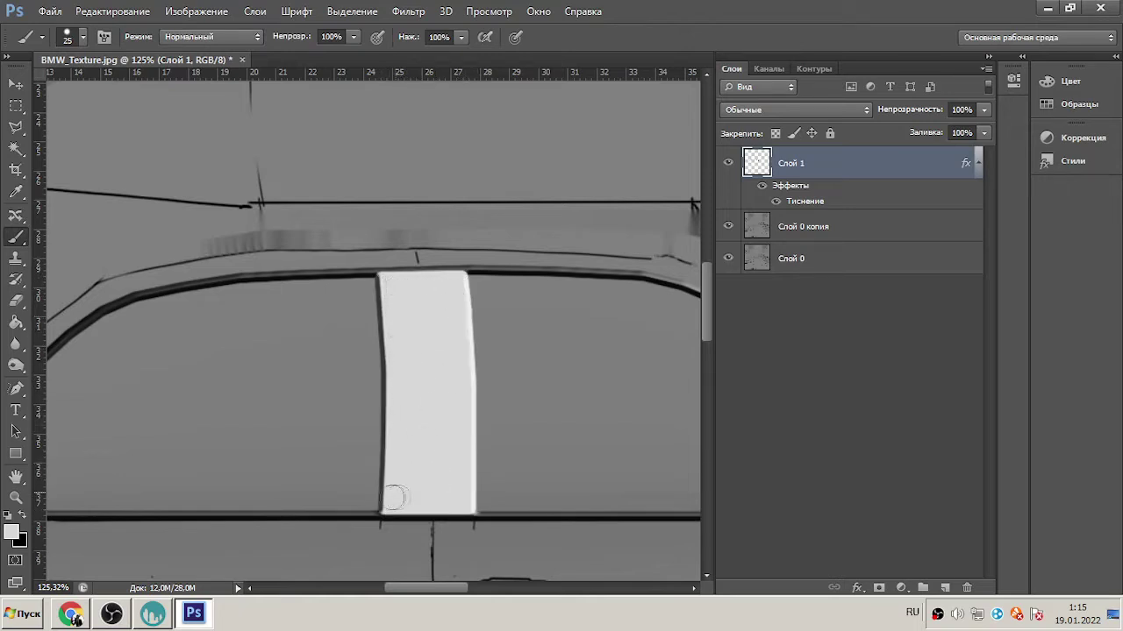
- Erase a thin vertical gap down the middle of the light grey pillar along the door split, using a 1 px eraser
key("e")
left_click_drag(421, 273, 430, 434)
left_click(434, 522, "shift")
key("ctrl+z")
key("bracketleft")
key("ctrl+z")
key("ctrl+z")
key("ctrl+alt+z")
left_click_drag(421, 268, 427, 383)
left_click(434, 522, "shift")
key("ctrl+z")
key("ctrl+z")
key("ctrl+z")
key("ctrl+z")
scroll(468, 342, "down", 3, "alt")
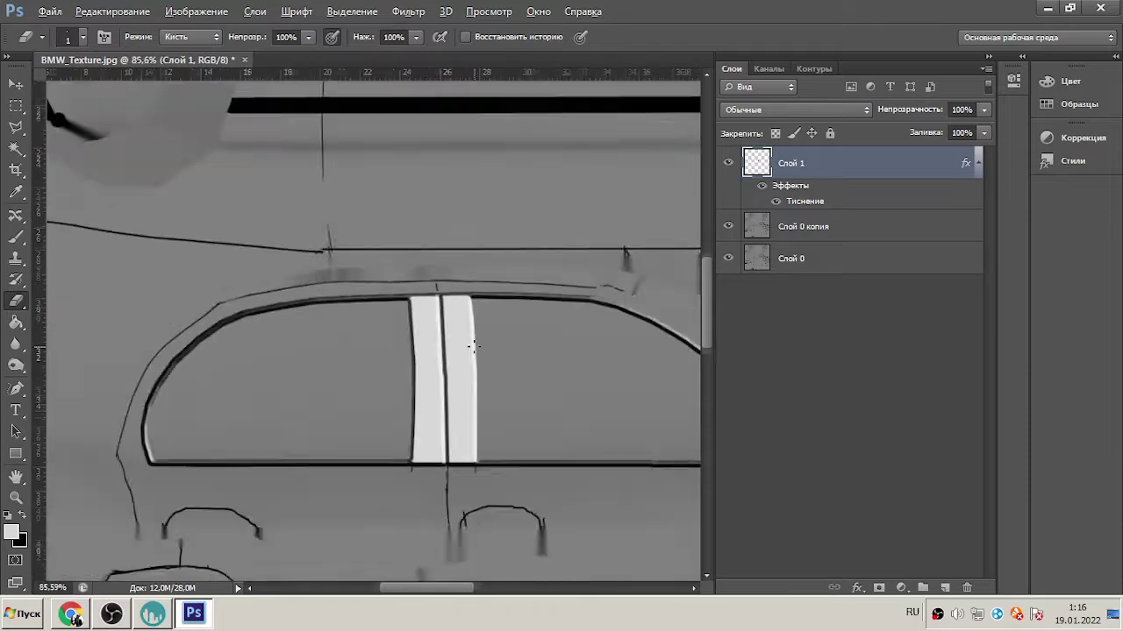
- On a new layer, trace the door frame line above and behind the side windows in black with a 3 px brush
key("b")
key("x")
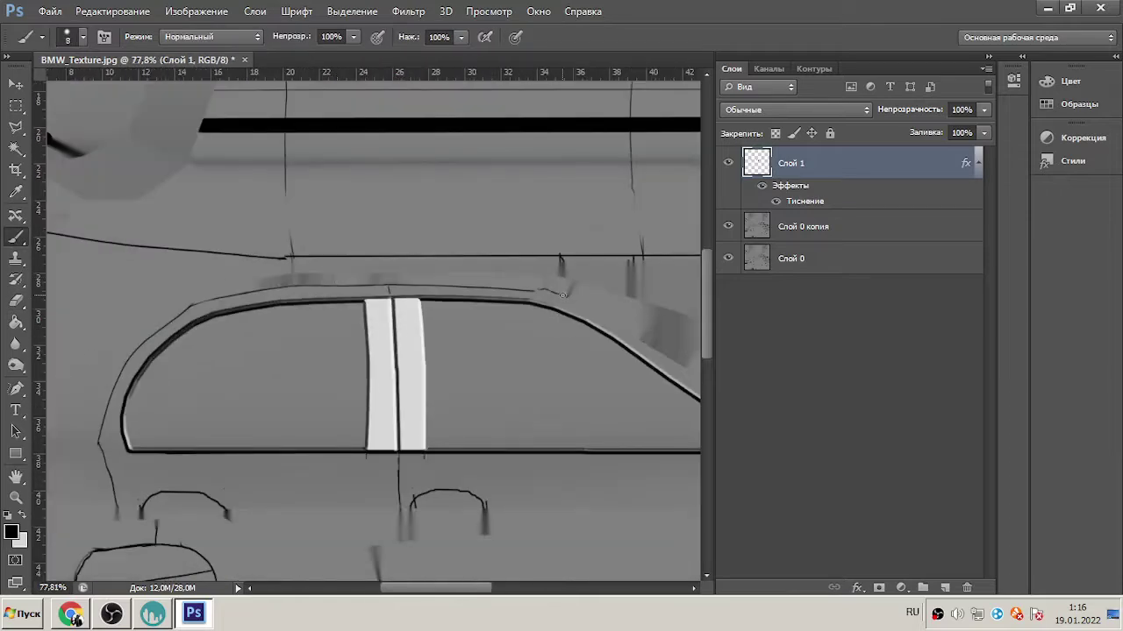
key("ctrl+shift+alt+n")
scroll(586, 289, "up", 2, "alt")
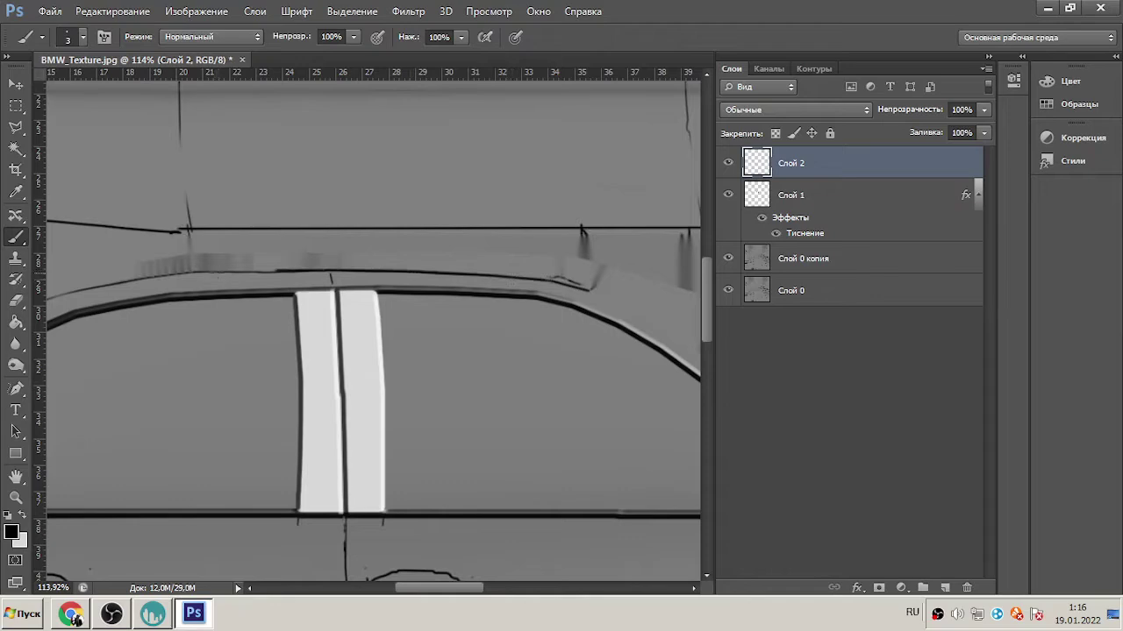
left_click_drag(445, 587, 415, 587)
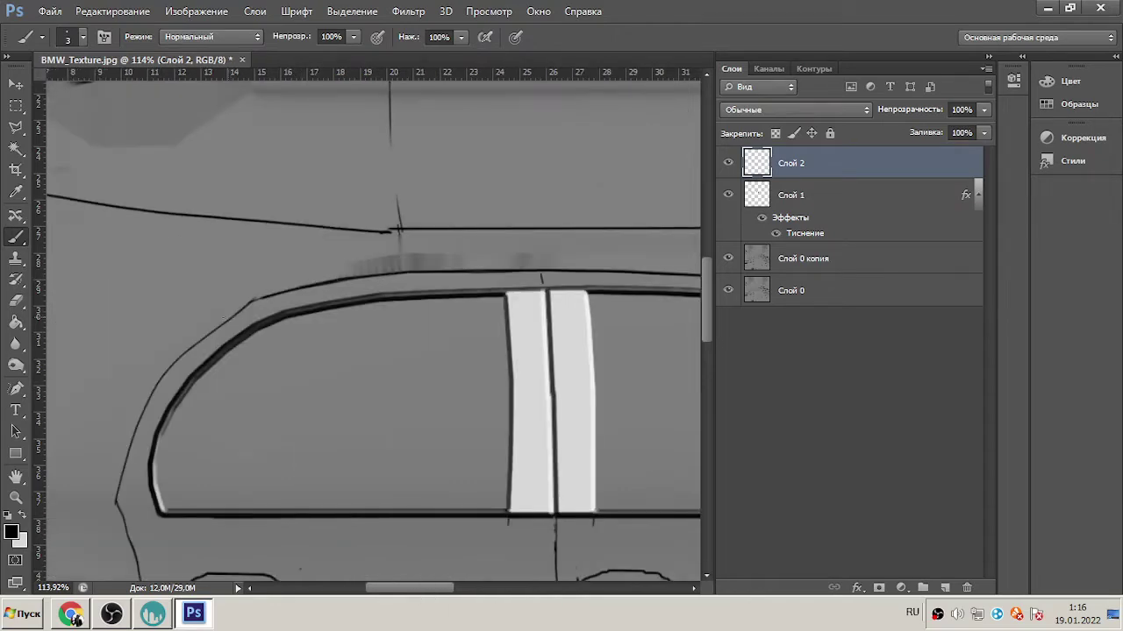
scroll(112, 502, "down", 5)
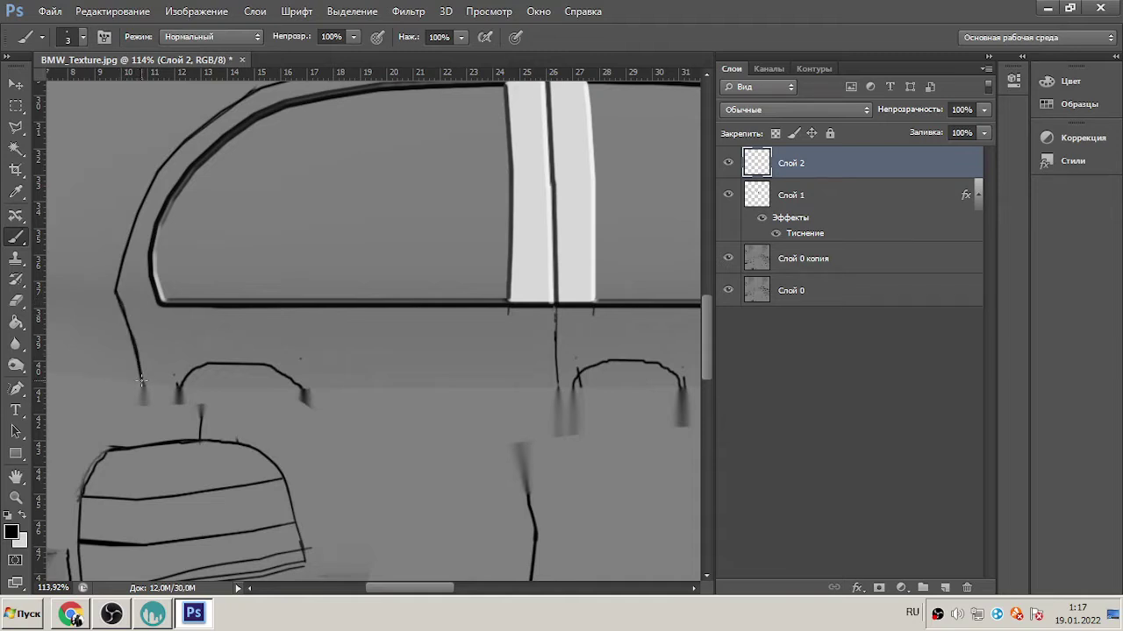
- Retrace the door handle arcs and the door split line from the roof line down through the pillar in black
scroll(175, 386, "up", 4, "alt")
scroll(389, 370, "down", 2, "alt")
scroll(489, 393, "right", 4, "ctrl")
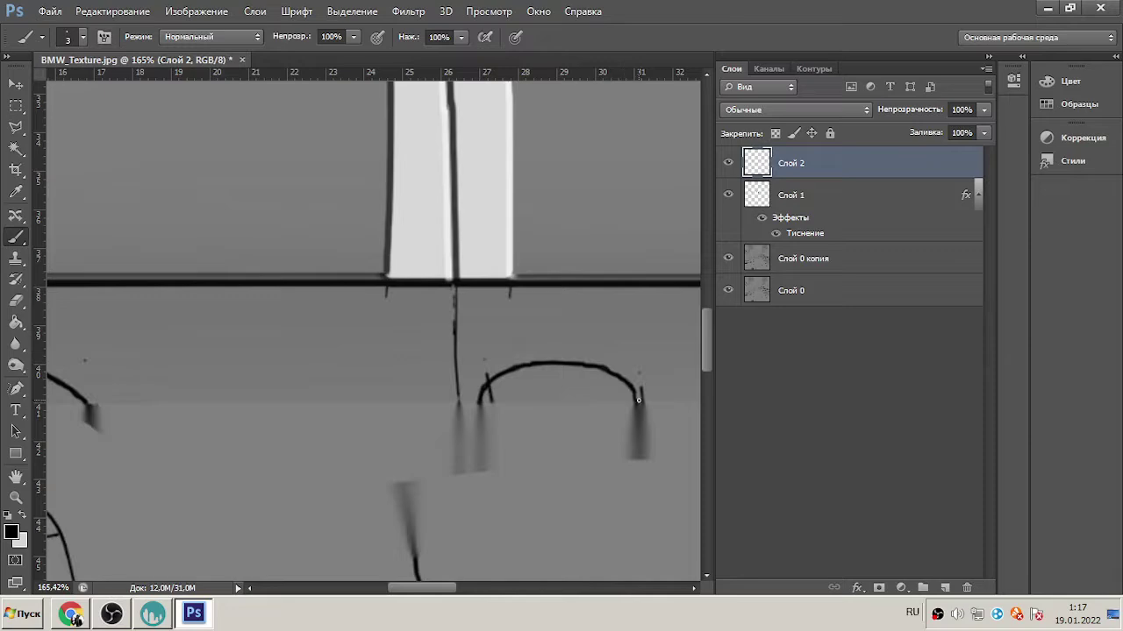
scroll(397, 318, "up", 2, "alt")
left_click_drag(408, 140, 410, 253)
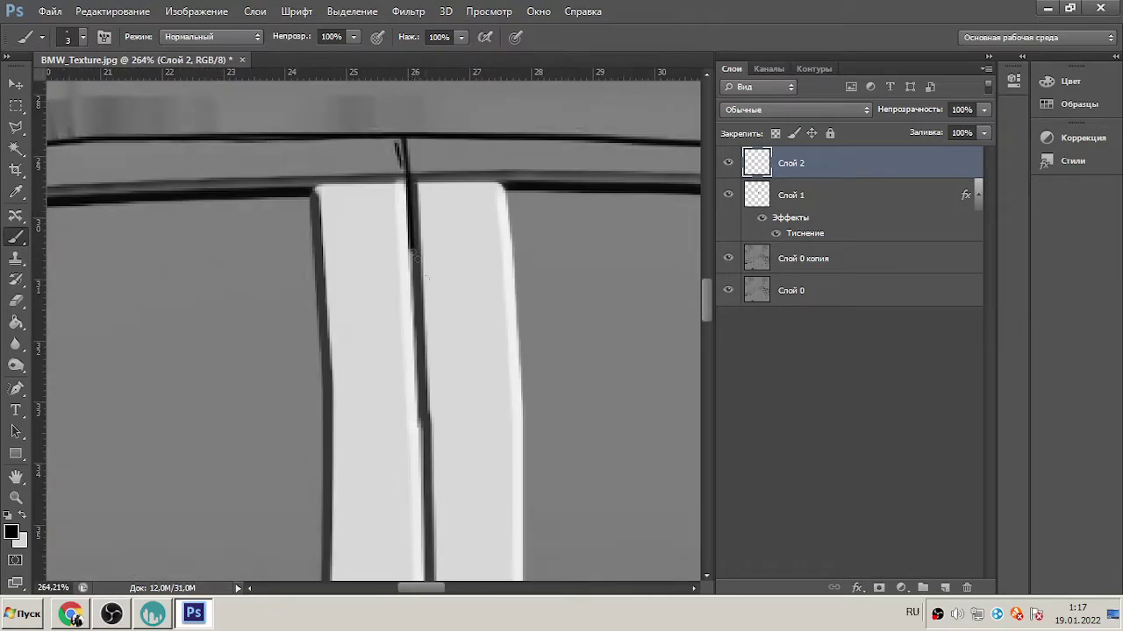
scroll(421, 351, "up", 5)
left_click_drag(429, 388, 430, 524)
scroll(430, 525, "down", 6, "alt")
scroll(369, 245, "up", 4, "alt")
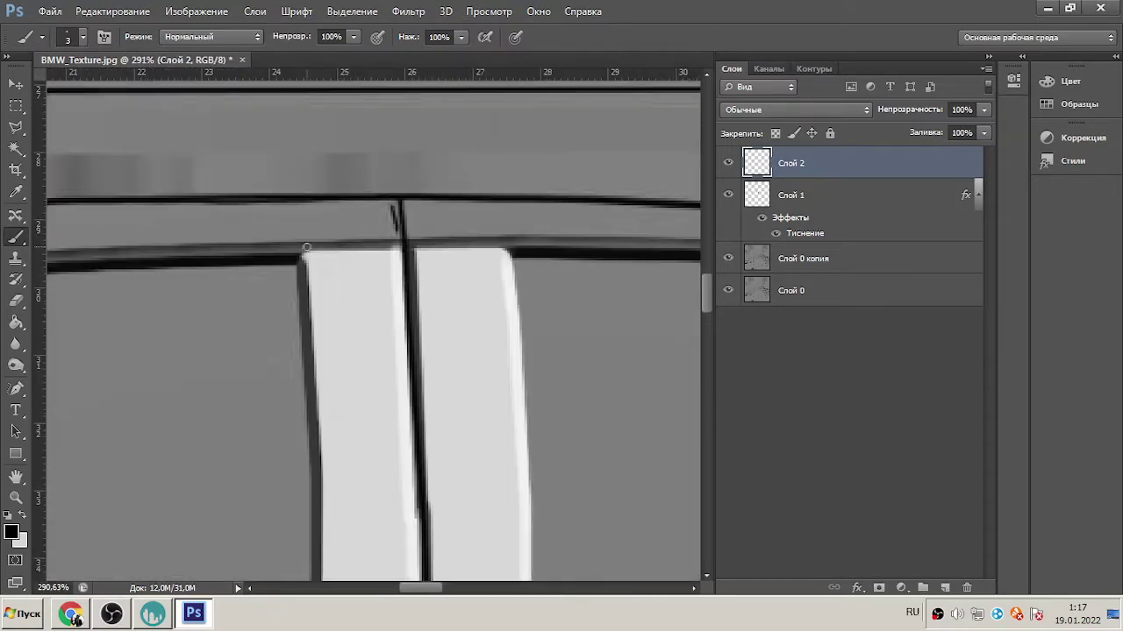
- Extend the black door frame line down along the sloping pillar above the front window
scroll(362, 210, "down", 2, "alt")
scroll(362, 210, "right", 3, "ctrl")
scroll(646, 249, "up", 2, "alt")
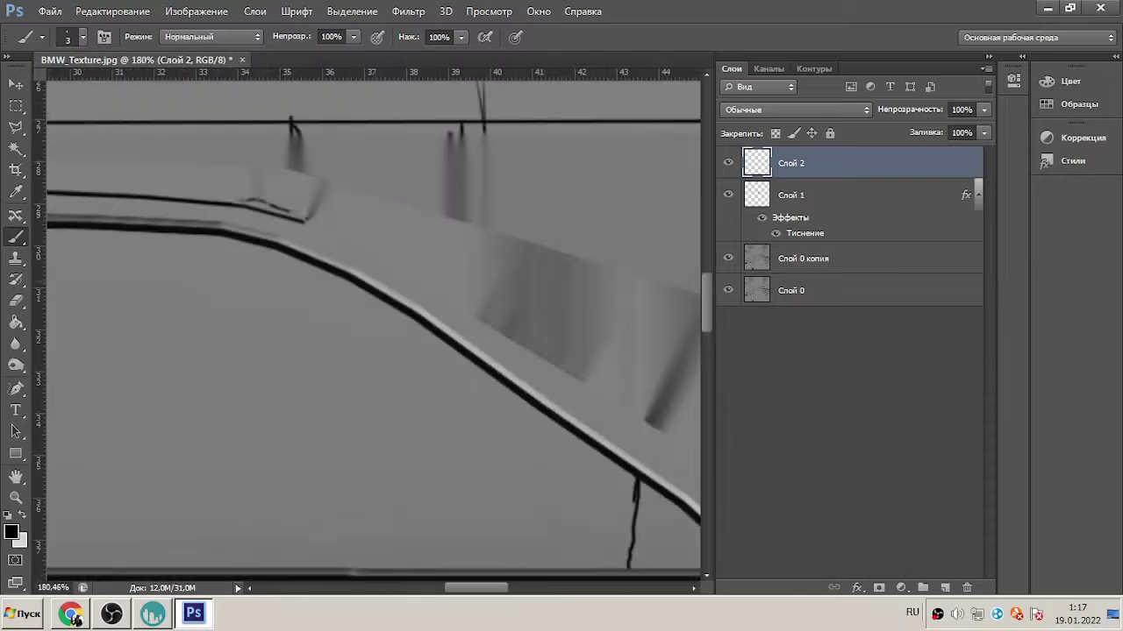
scroll(325, 316, "down", 4, "alt")
scroll(325, 315, "up", 3, "alt")
scroll(233, 392, "down", 7, "alt")
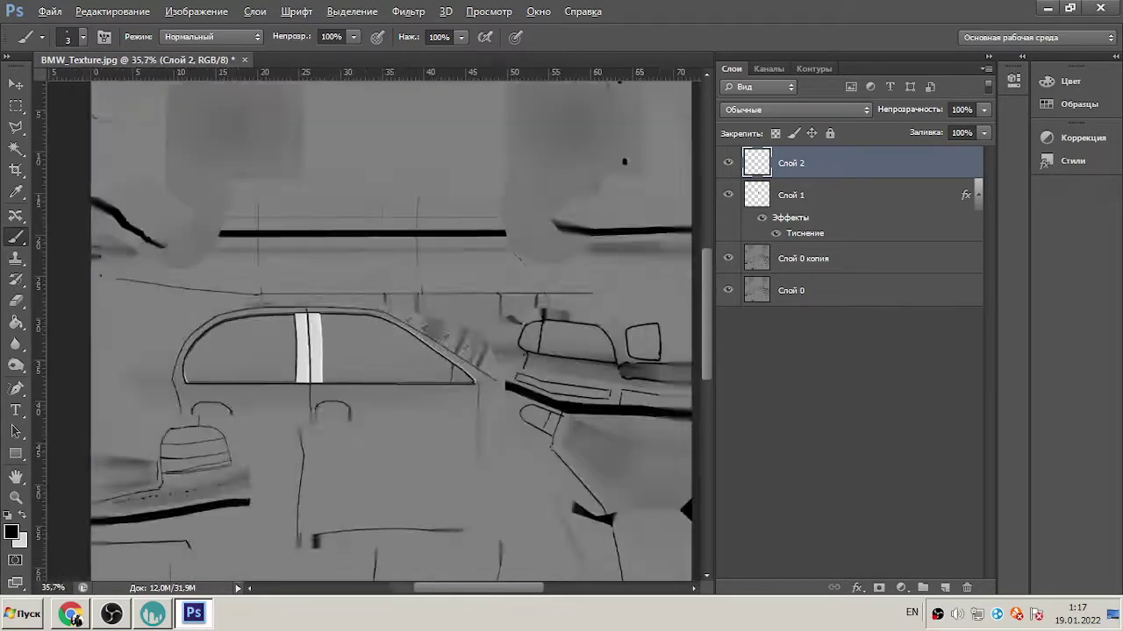
- Save the edited texture and switch to 3D-Coat to inspect the car model
key("ctrl+shift+s")
right_click(588, 285)
left_click(673, 338)
key("Return")
key("Return")
key("alt+Tab")
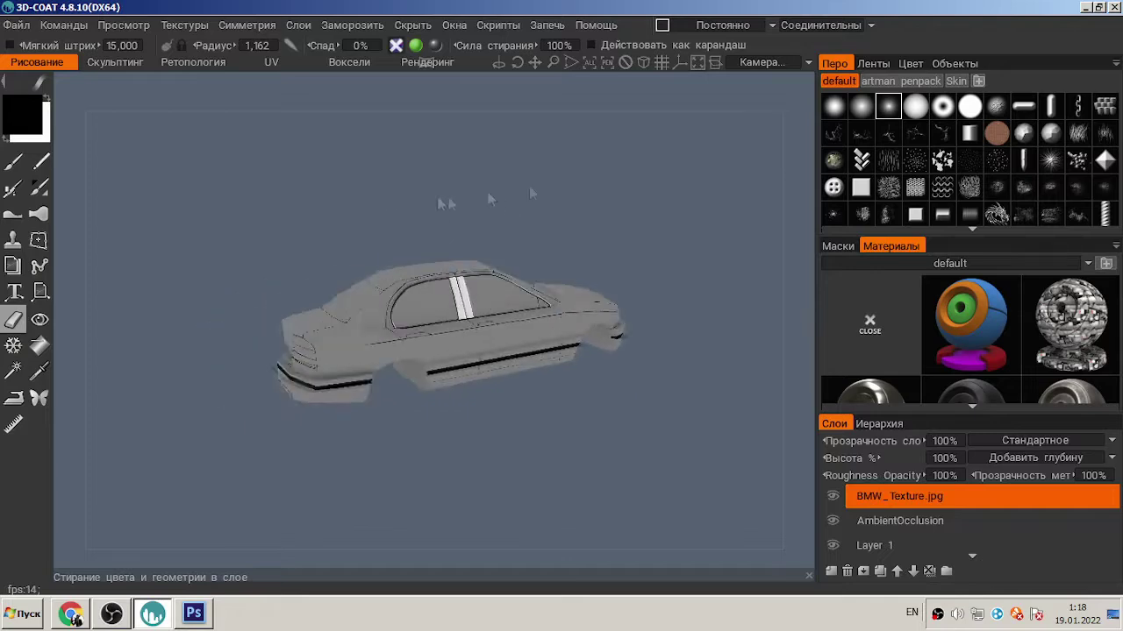
scroll(529, 185, "up", 5)
scroll(434, 324, "down", 3)
- Back in Photoshop, trace the headlight outline in light grey on the embossed layer Слой 1 with an 8 px brush
left_click(194, 613)
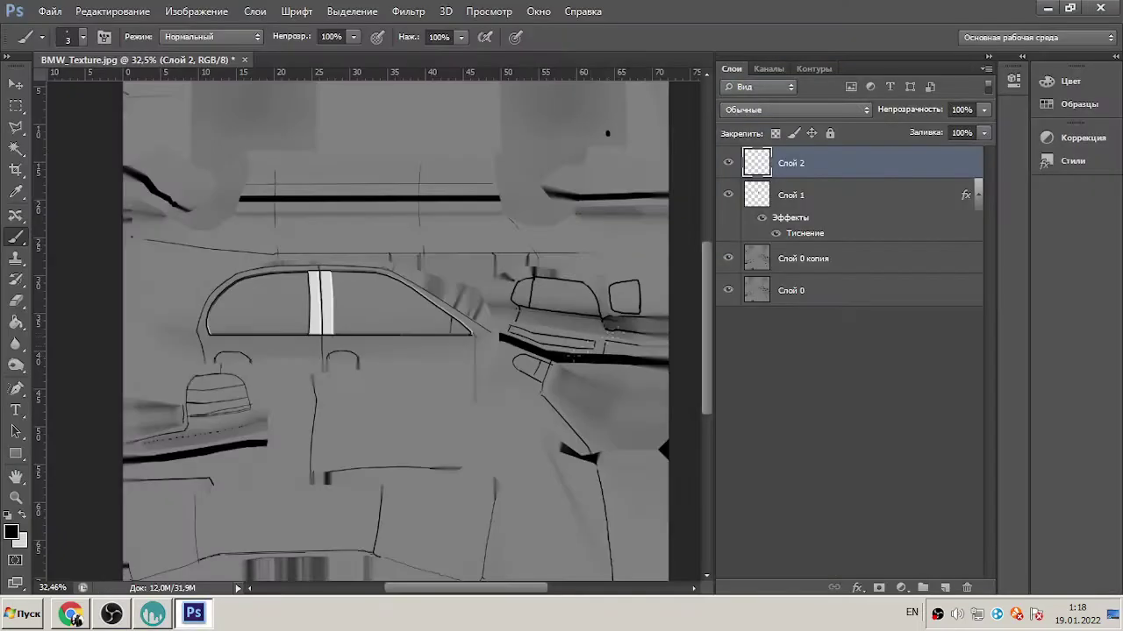
scroll(691, 320, "up", 5, "alt")
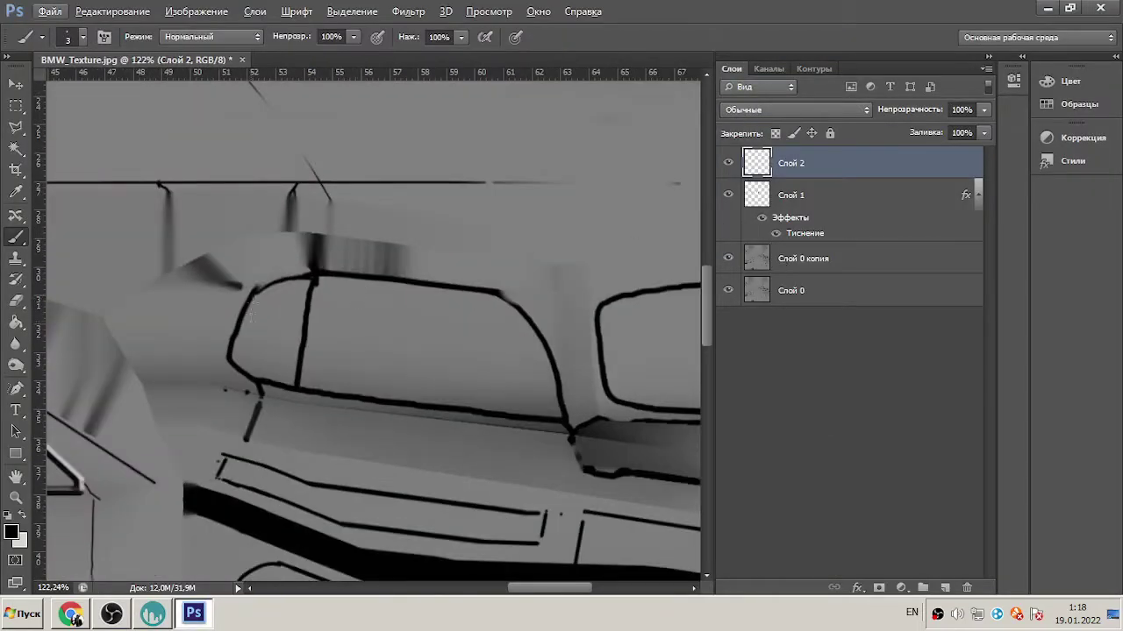
key("alt+bracketleft")
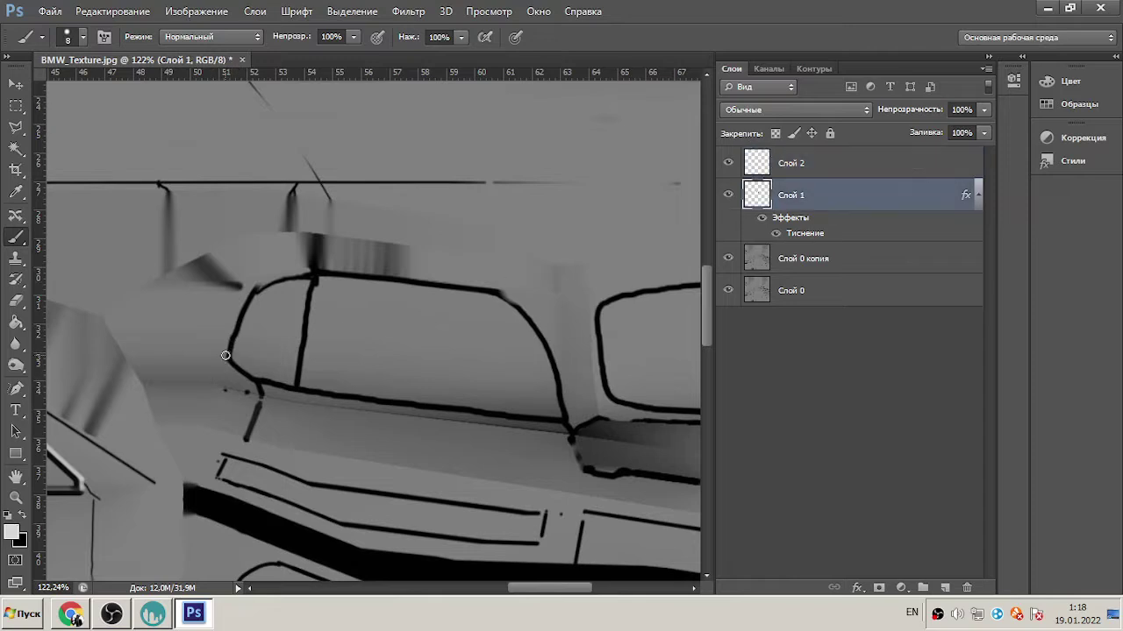
left_click_drag(314, 275, 484, 289)
mouse_move(547, 351)
left_mouse_down()
mouse_move(563, 417)
mouse_move(282, 386)
left_mouse_up()
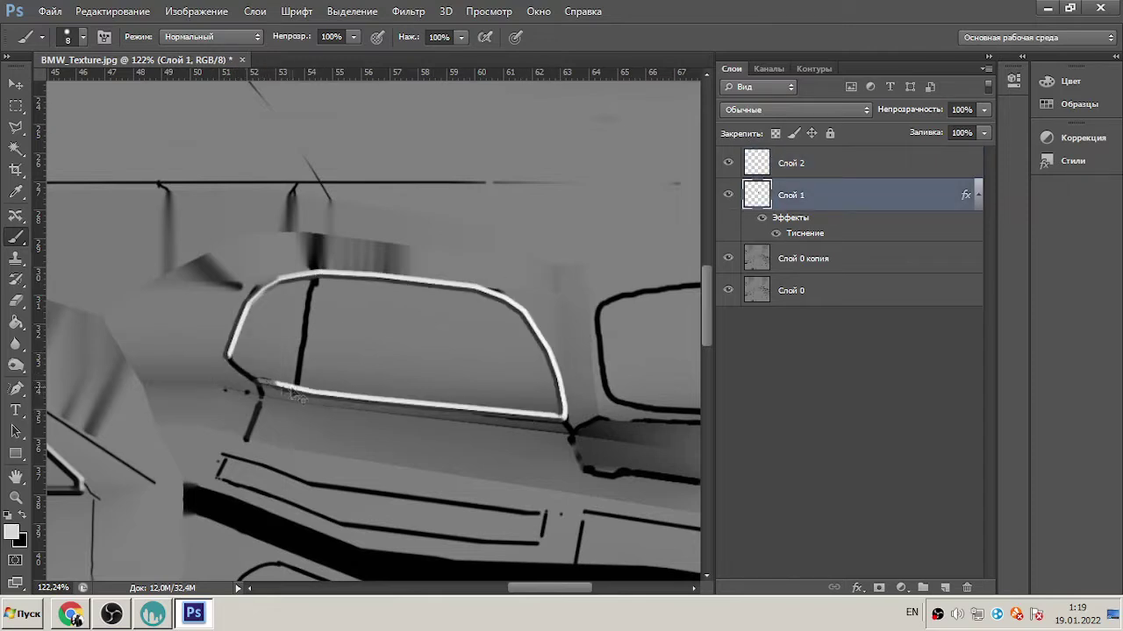
- Outline the kidney grille beside the headlight in light grey with a 10 px brush
scroll(230, 357, "right", 3, "shift")
scroll(535, 303, "up", 1, "alt")
key("bracketright")
key("bracketright")
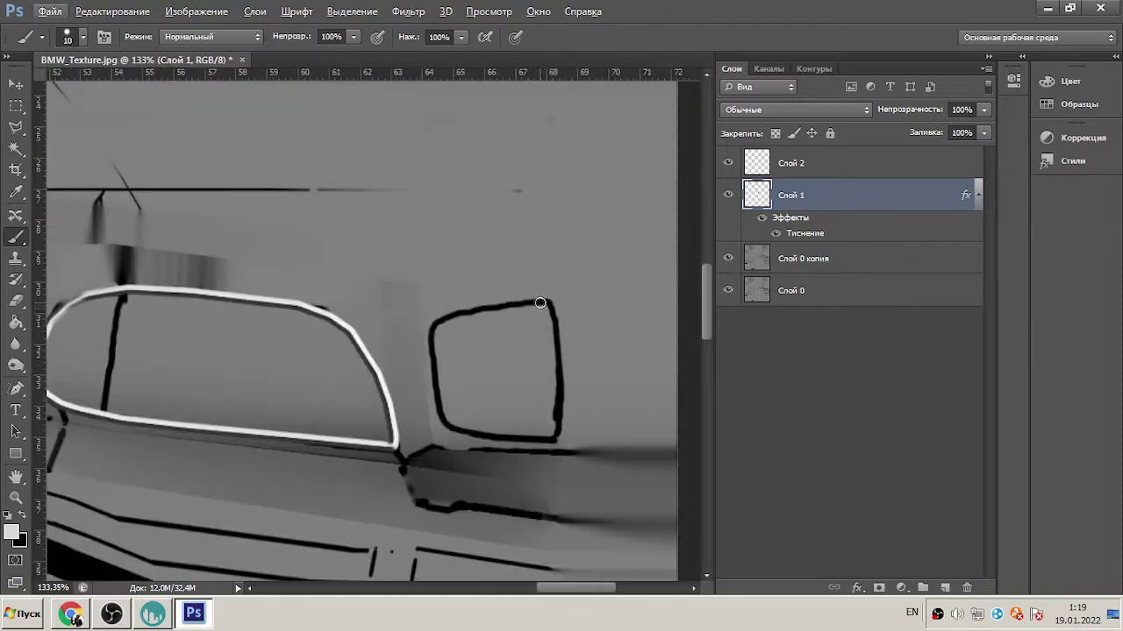
left_click_drag(434, 331, 441, 417)
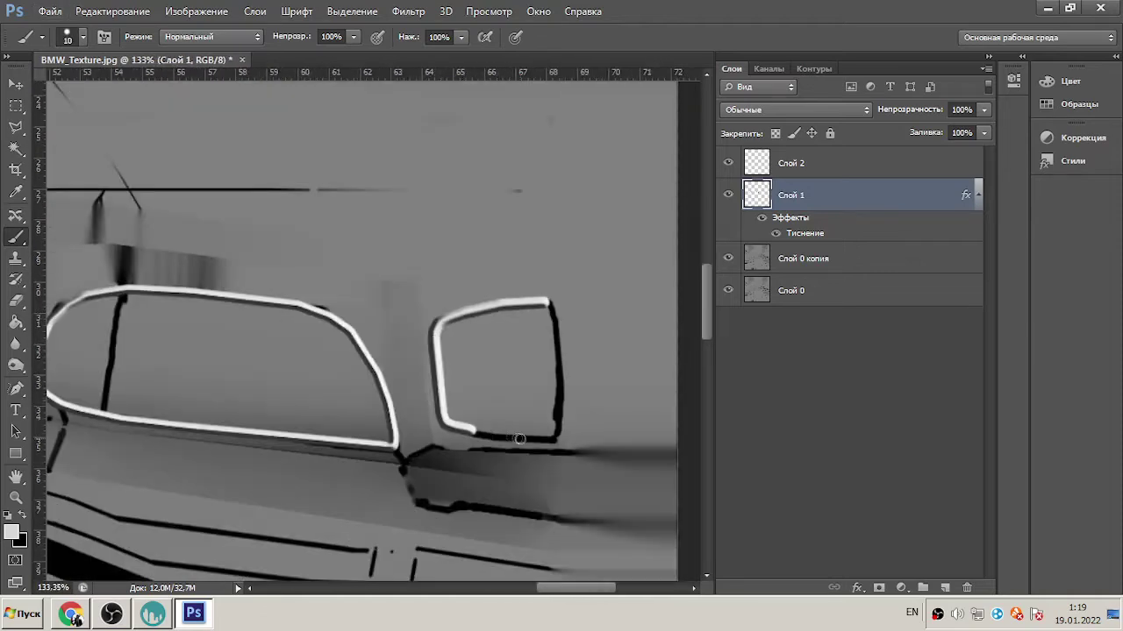
left_click_drag(561, 434, 547, 303)
- Fill the long narrow strip between the headlight and the black bumper band with light grey
scroll(412, 310, "down", 2, "alt")
scroll(350, 333, "down", 1)
scroll(144, 359, "up", 1, "alt")
key("bracketright")
mouse_move(149, 358)
left_mouse_down()
mouse_move(326, 405)
mouse_move(426, 410)
mouse_move(151, 356)
left_mouse_up()
- Retrace the seam lines beneath the headlight and grille in black on layer Слой 2 with a 5 px brush
scroll(150, 356, "up", 2)
scroll(151, 356, "left", 1, "ctrl")
key("x")
key("alt+bracketright")
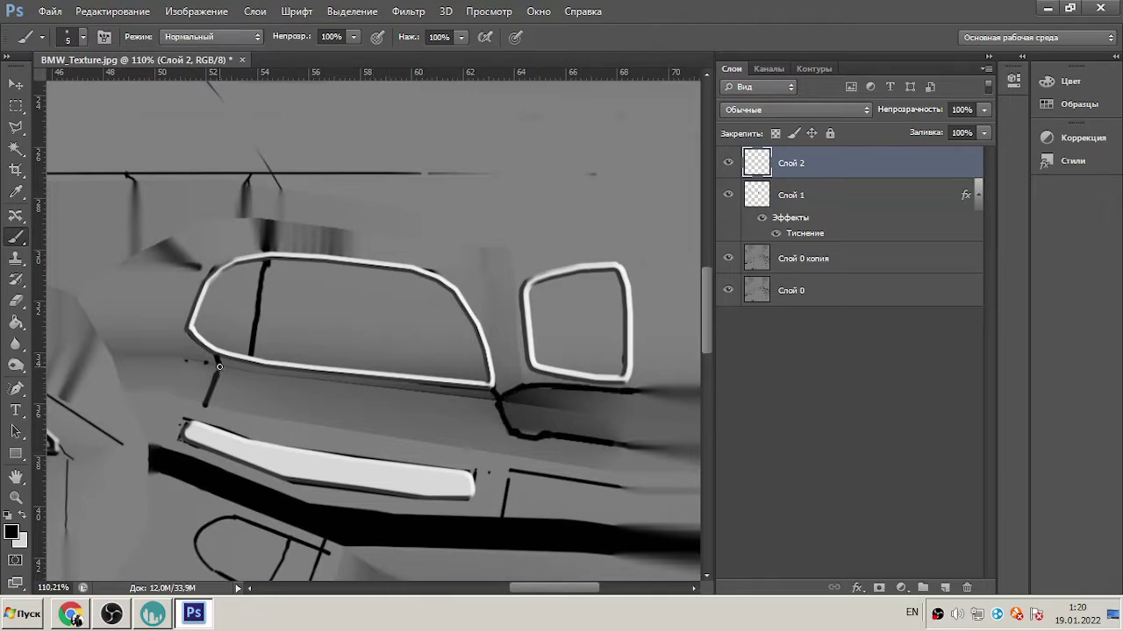
scroll(254, 335, "down", 1, "alt")
scroll(412, 324, "down", 2)
scroll(344, 421, "up", 2, "alt")
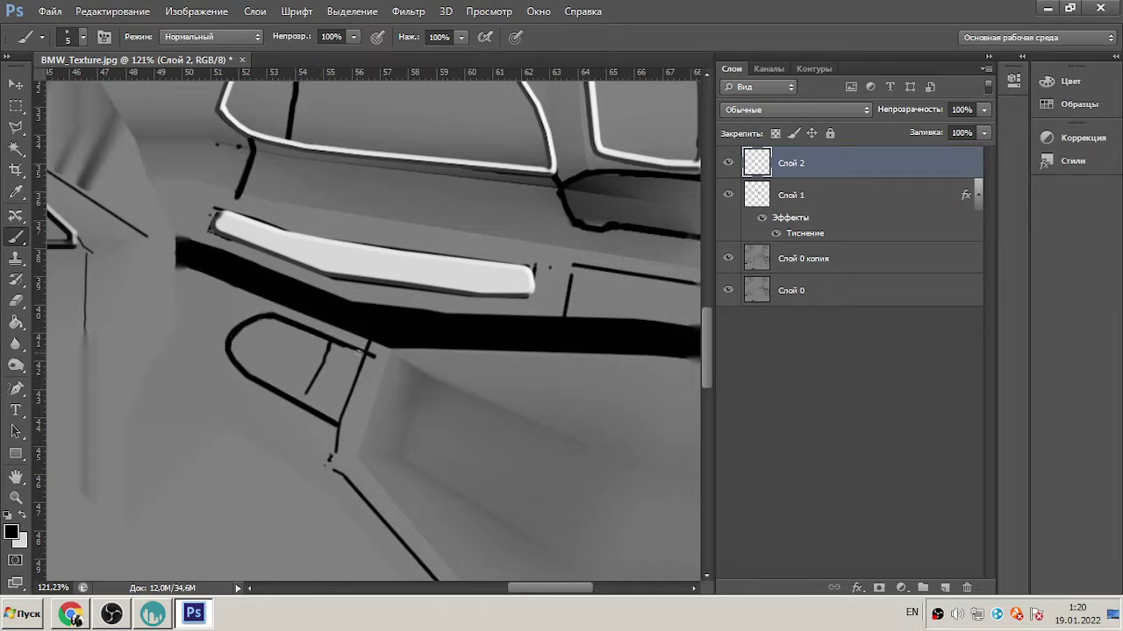
- Redraw the fog light outline, its inner divider and the adjoining bumper edge in black with the 5 px brush
scroll(333, 457, "down", 1, "alt")
scroll(350, 350, "down", 2)
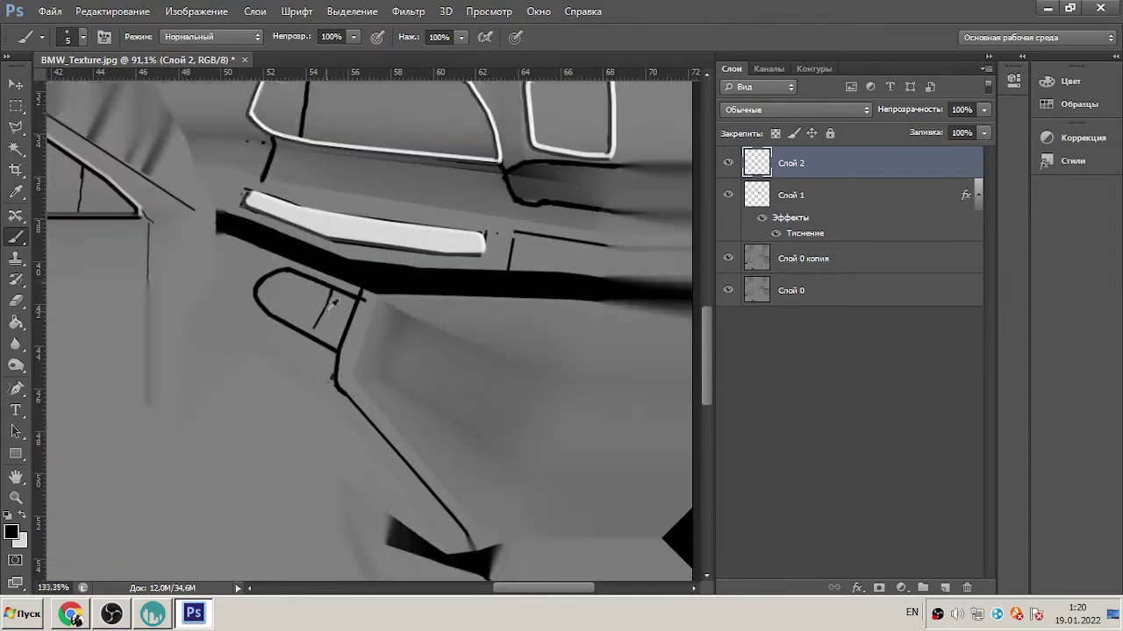
scroll(351, 290, "up", 3, "alt")
left_click_drag(299, 366, 352, 269)
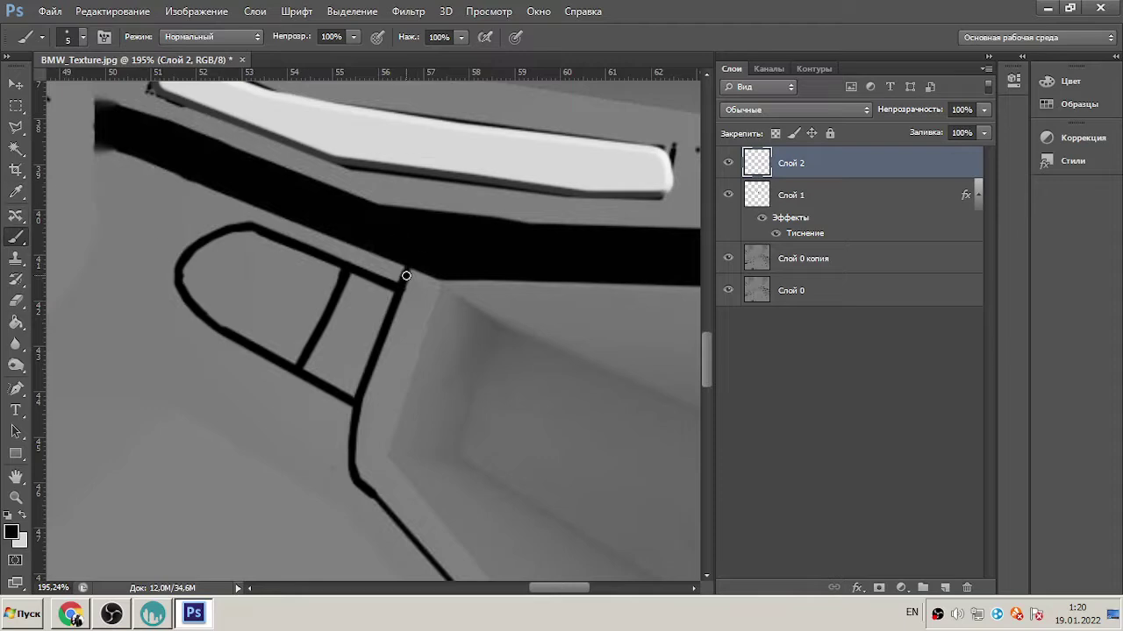
scroll(227, 317, "up", 1, "alt")
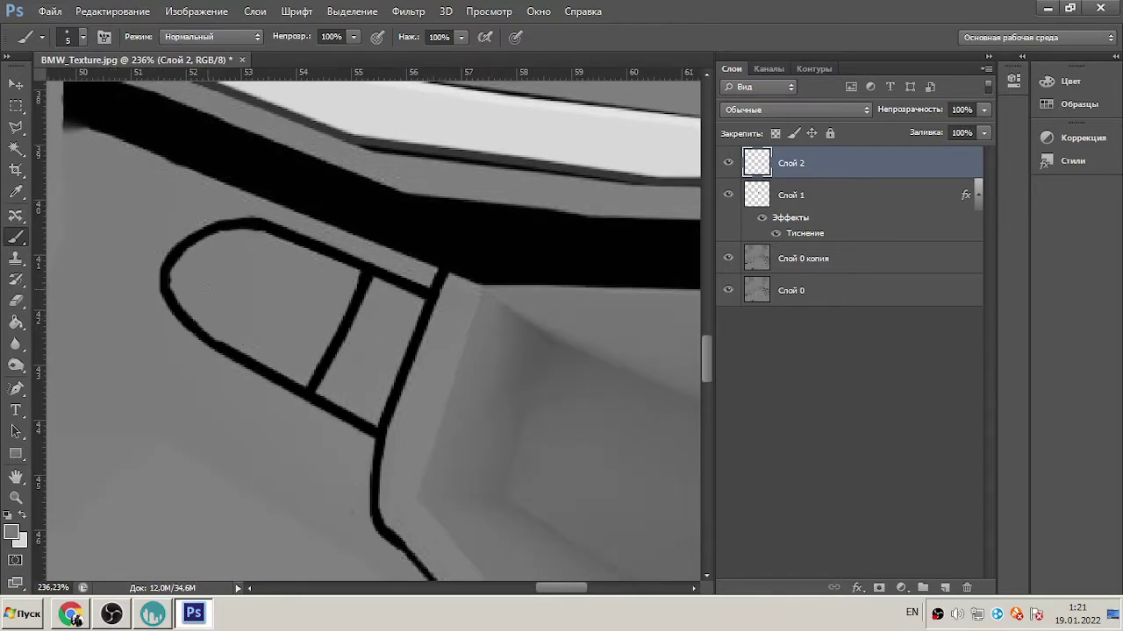
- On a new layer, fill the larger rounded section of the fog light with light grey using a 20 px brush
key("alt+Tab")
key("alt+Tab")
key("l")
left_click_drag(254, 233, 252, 233)
key("ctrl+shift+alt+n")
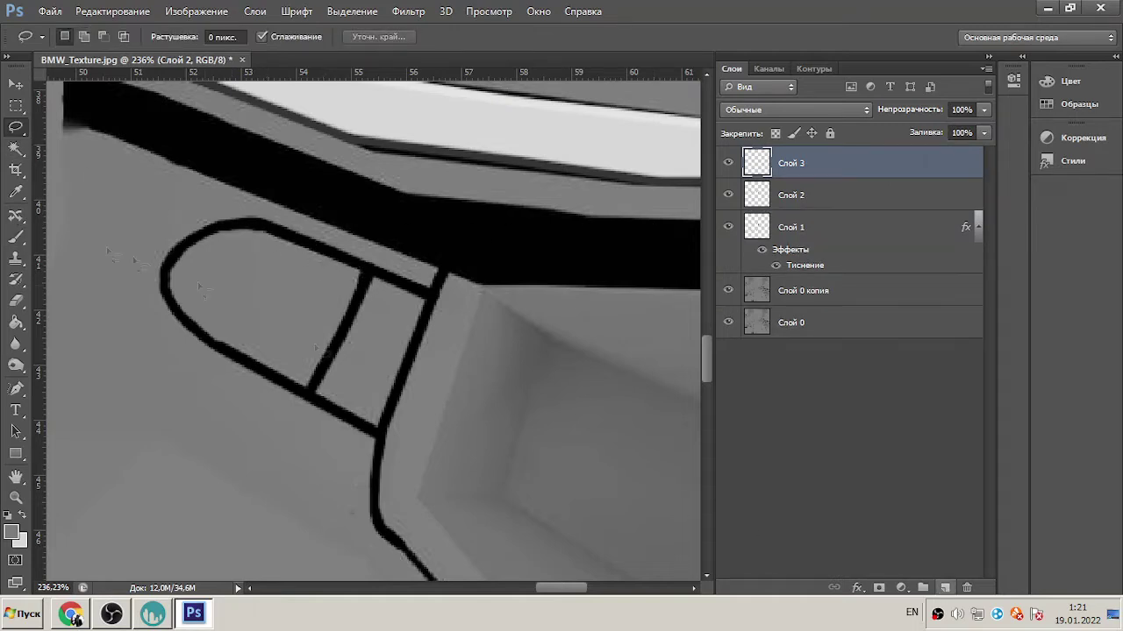
key("b")
key("[")
key("[")
key("[")
key("[")
mouse_move(349, 276)
left_mouse_down()
mouse_move(226, 248)
mouse_move(276, 368)
mouse_move(351, 289)
mouse_move(255, 290)
left_mouse_up()
- Step through blend modes for the fog light fill layer and set it to Overlay (Перекрытие)
left_click(794, 109)
left_click(770, 174)
key("Down")
key("Down")
key("Down")
key("Down")
key("Down")
key("Down")
key("Down")
key("Down")
key("Down")
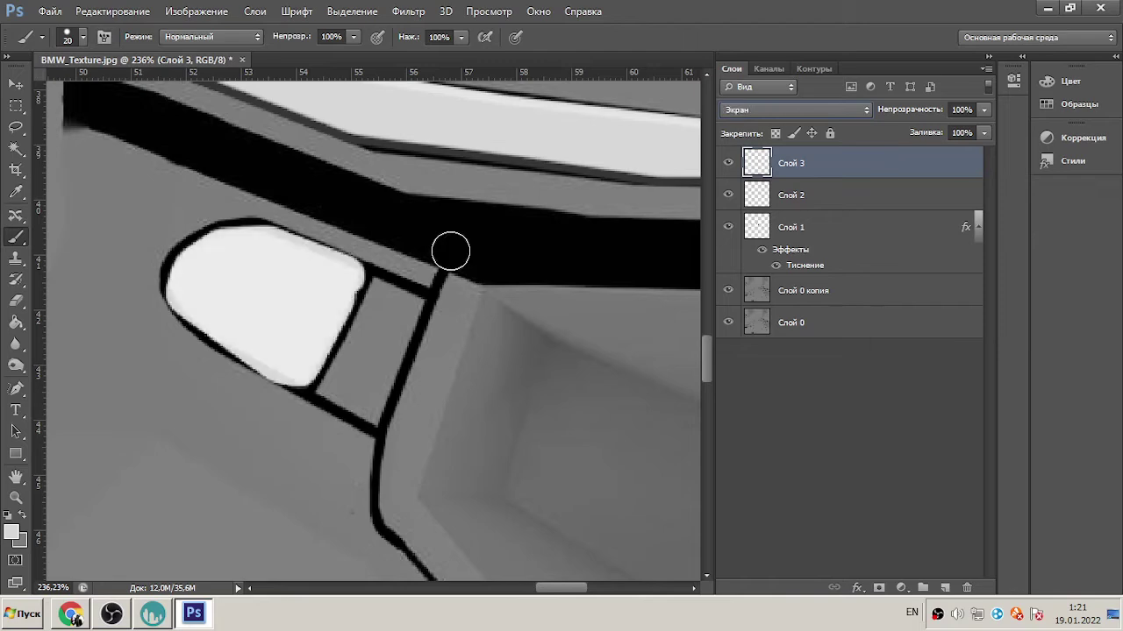
key("m")
scroll(311, 252, "down", 3, "alt")
scroll(312, 252, "down", 4, "alt")
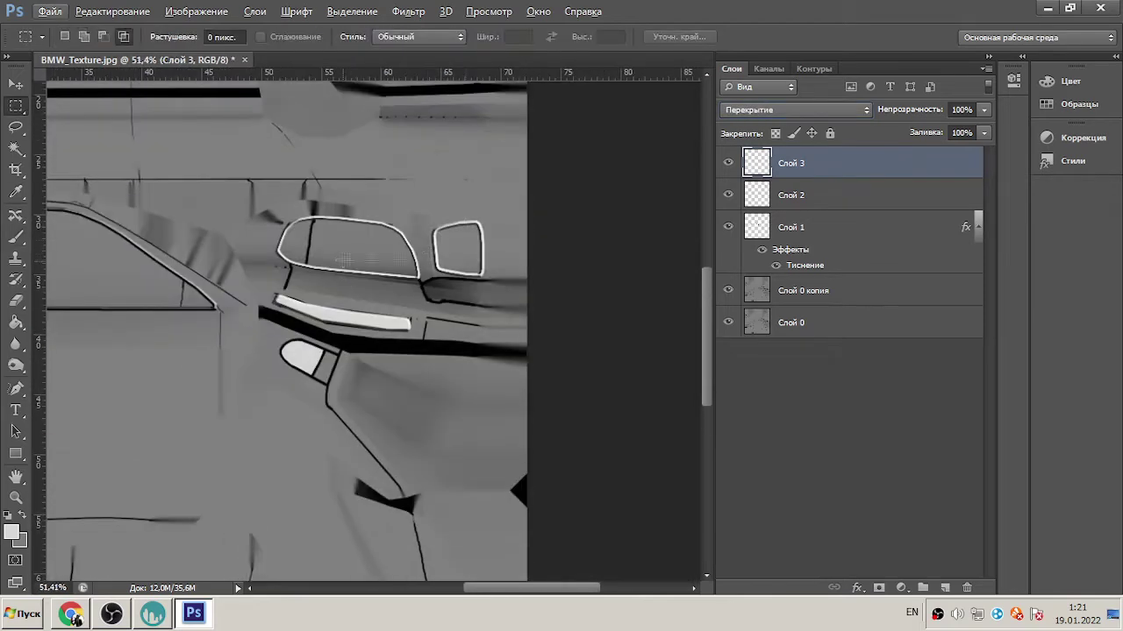
- Fill the inside of the kidney grille outline with black using the 20 px brush
scroll(459, 241, "up", 6, "alt")
key("b")
key("x")
mouse_move(404, 430)
left_mouse_down()
mouse_move(329, 312)
mouse_move(491, 465)
mouse_move(465, 239)
mouse_move(476, 264)
mouse_move(471, 386)
mouse_move(478, 350)
left_mouse_up()
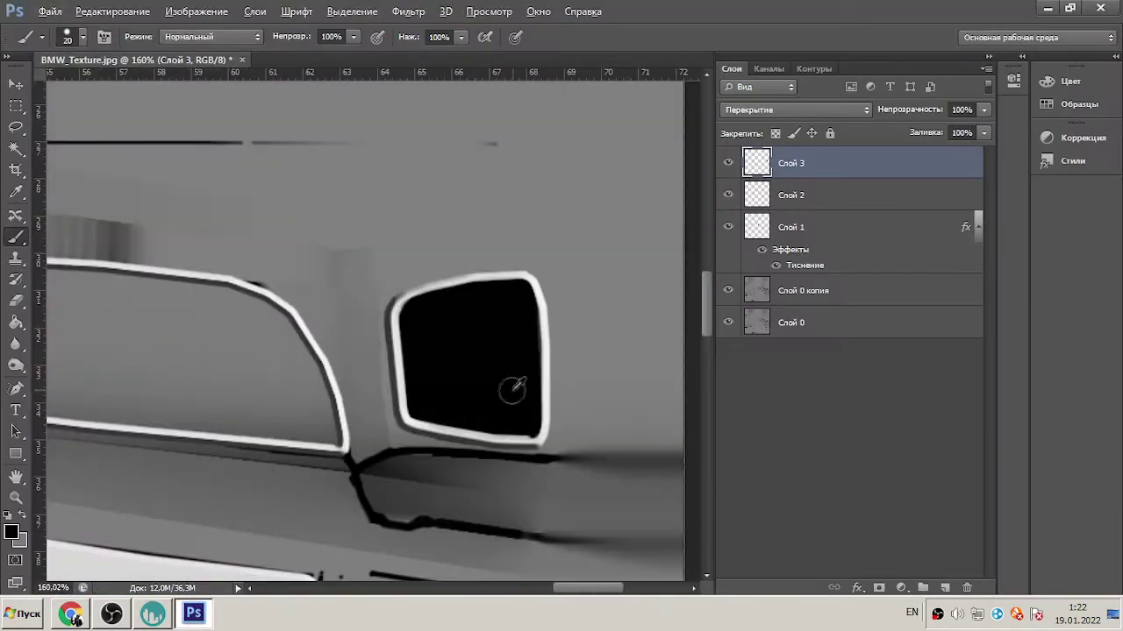
scroll(513, 390, "down", 2, "alt")
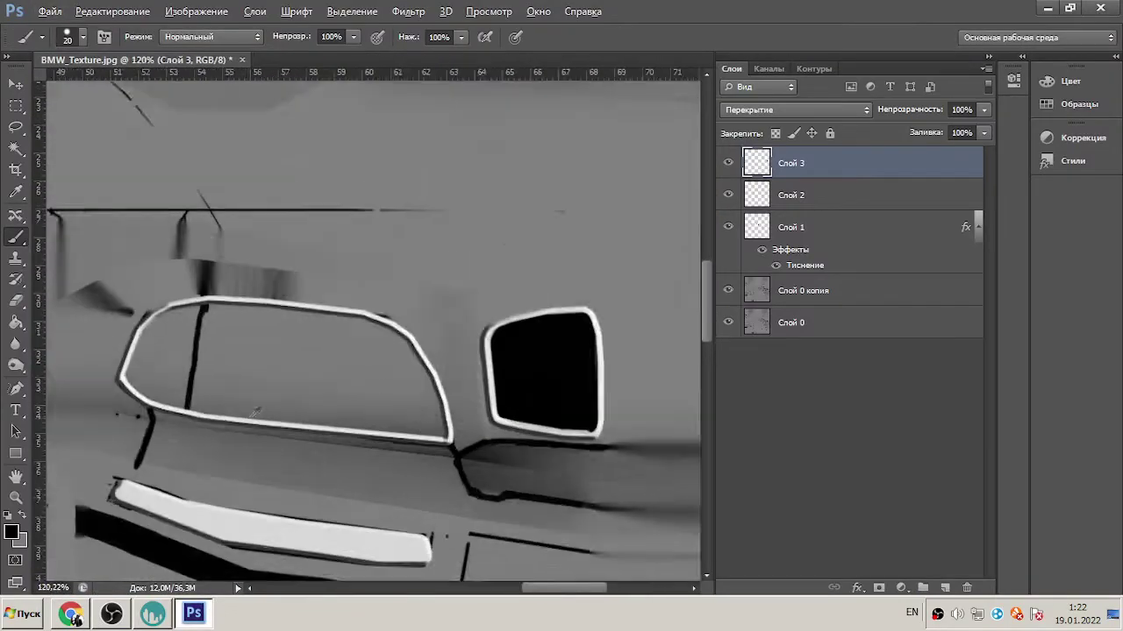
- Clean up the divider line inside the headlight on layer Слой 2 with a 5 px brush
scroll(220, 290, "up", 3, "alt")
left_click(812, 206)
right_click_drag(279, 309, 280, 290, "alt")
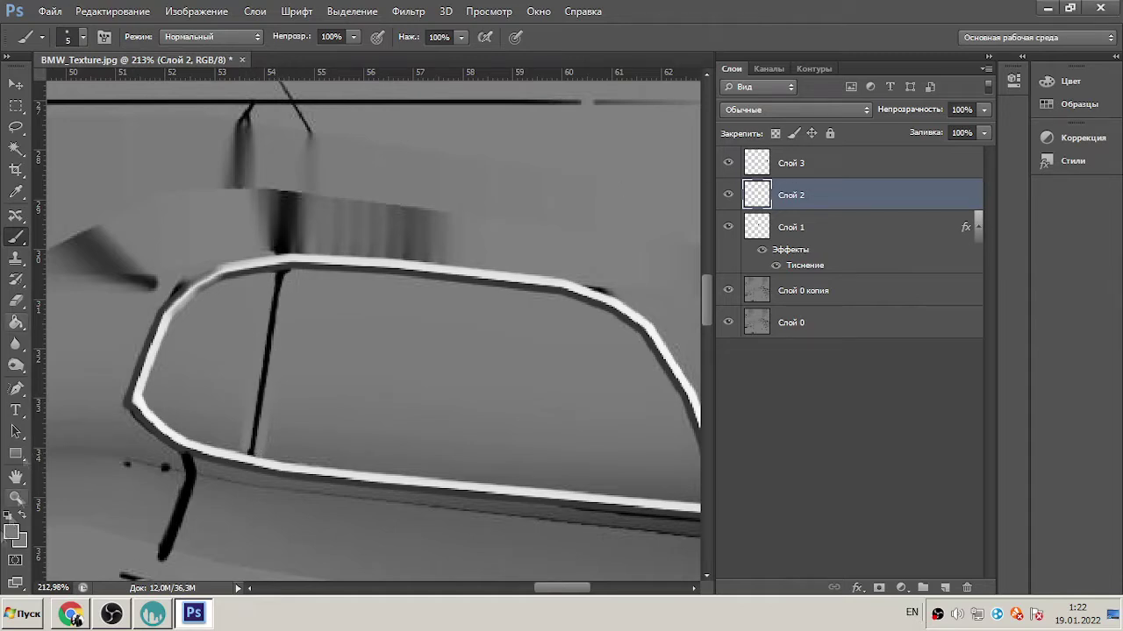
- Pick orange and fill the headlight's turn signal section on a new layer just above Слой 0 копия
left_click(12, 531)
left_click(785, 194)
left_click(981, 165)
mouse_move(188, 338)
left_mouse_down()
mouse_move(156, 401)
mouse_move(187, 301)
mouse_move(267, 279)
left_mouse_up()
key("ctrl+z")
left_click(790, 290)
key("ctrl+shift+alt+n")
key("ctrl+z")
mouse_move(186, 311)
left_mouse_down()
mouse_move(155, 408)
mouse_move(230, 443)
mouse_move(267, 280)
mouse_move(244, 337)
mouse_move(195, 388)
mouse_move(215, 331)
mouse_move(208, 426)
mouse_move(254, 294)
left_mouse_up()
- Cover the grey gap between the turn signal fill and the divider with orange on layer Слой 3, using a 6 px brush
key("]")
key("]")
left_click(815, 182)
left_click(816, 163)
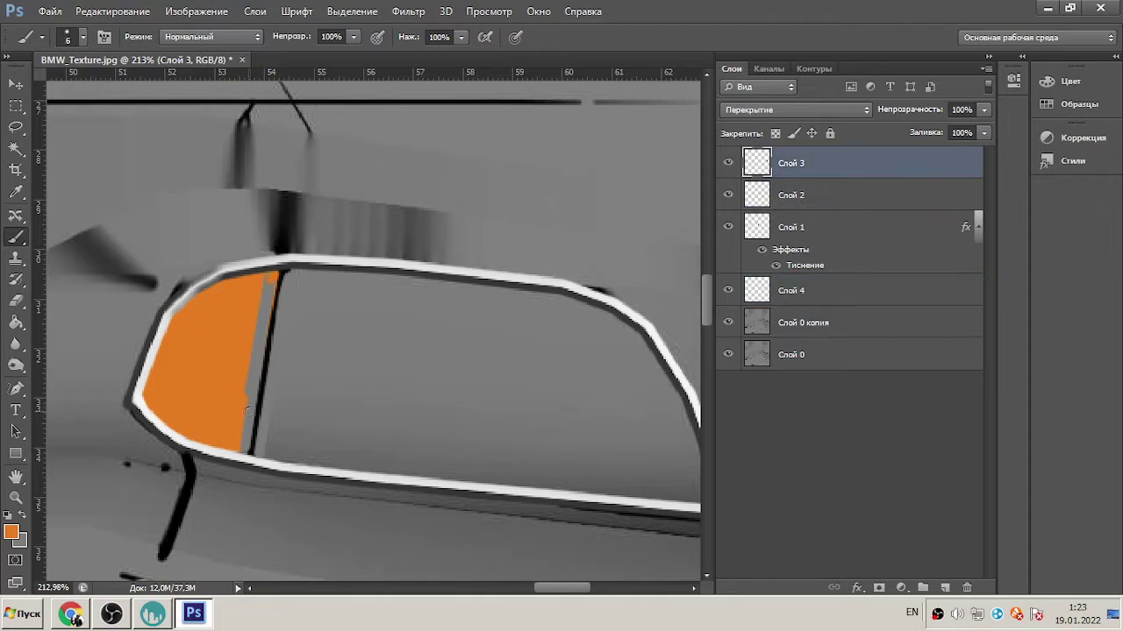
left_click_drag(248, 411, 243, 379)
scroll(379, 323, "down", 5, "alt")
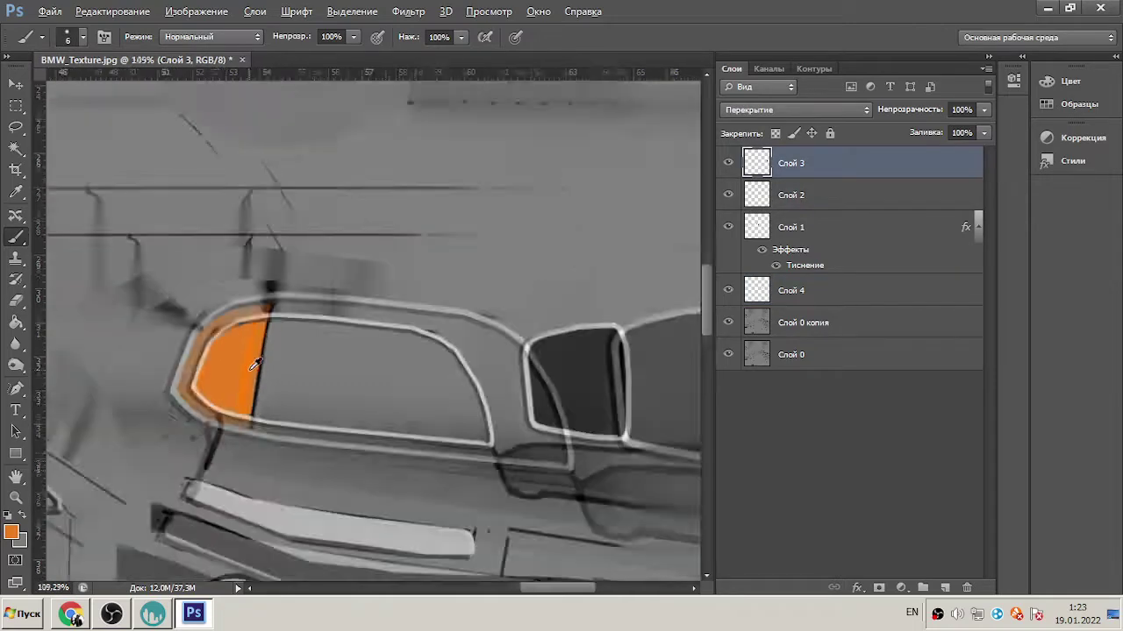
- Save the texture with the new headlight, grille and fog light details
key("ctrl+shift+s")
left_click(704, 344)
left_click(544, 458)
left_click(738, 325)
key("Return")
- Load the saved texture onto the car in 3D-Coat and inspect the headlight, grille and fog light from several angles
left_click(153, 613)
left_click_drag(565, 208, 613, 210)
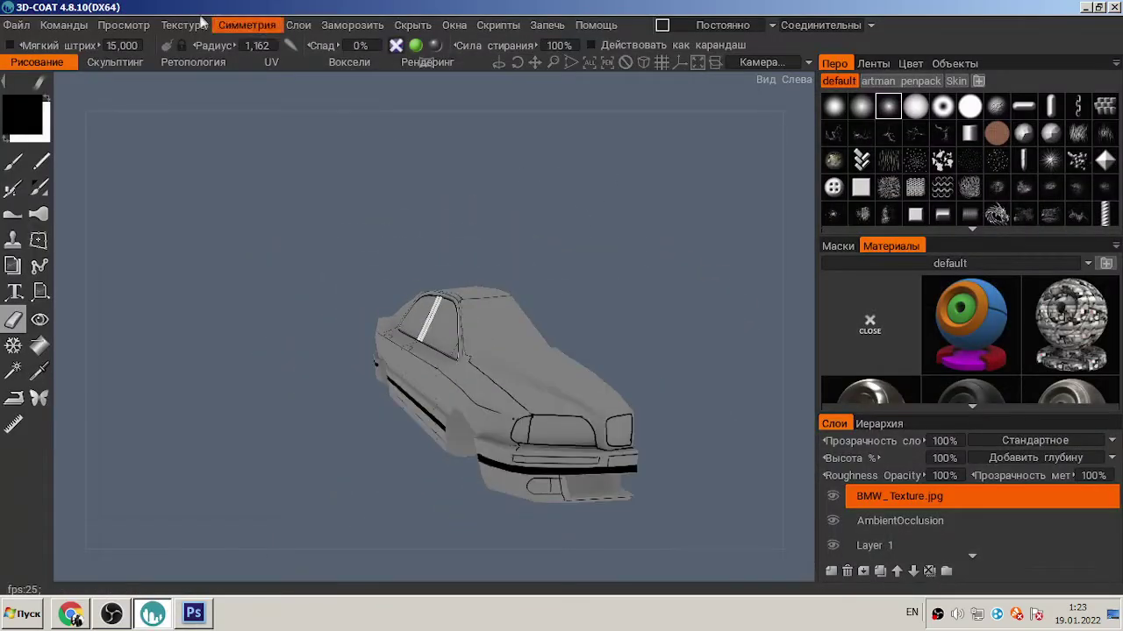
left_click(185, 24)
left_click(561, 71)
double_click(188, 268)
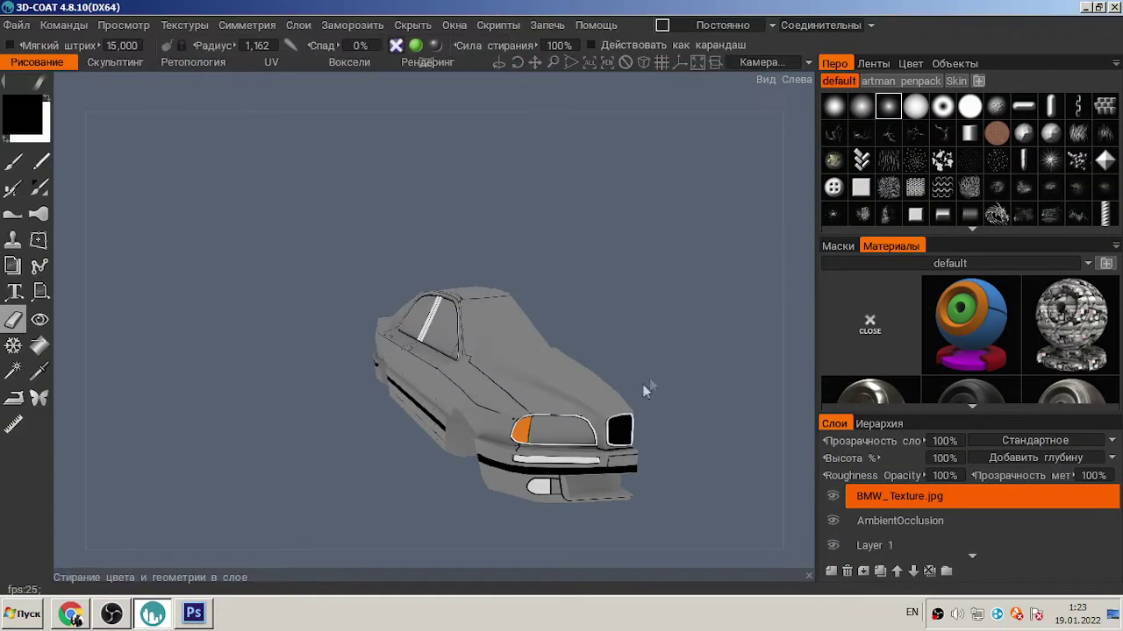
scroll(667, 330, "up", 6)
scroll(480, 210, "down", 4)
left_click_drag(501, 246, 321, 468)
- Return to Photoshop and redraw the rear vertical door seam in black from the lower body to the window-side line, using a 3 px brush
left_click(194, 613)
right_click(503, 298)
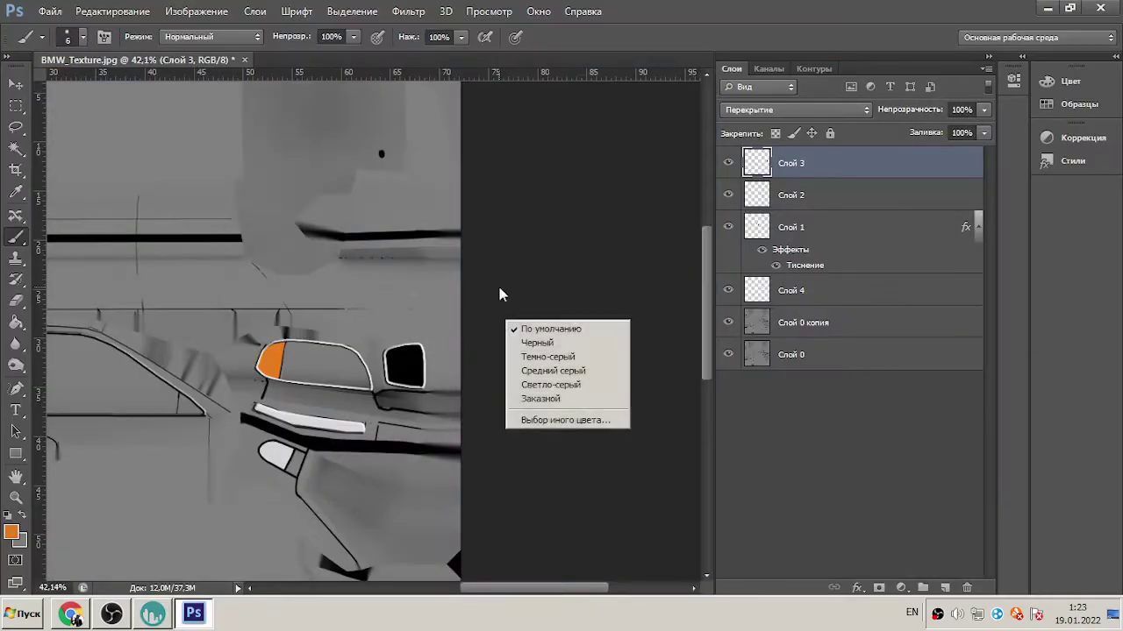
key("Escape")
scroll(263, 228, "up", 3, "alt")
left_click(254, 227, "alt")
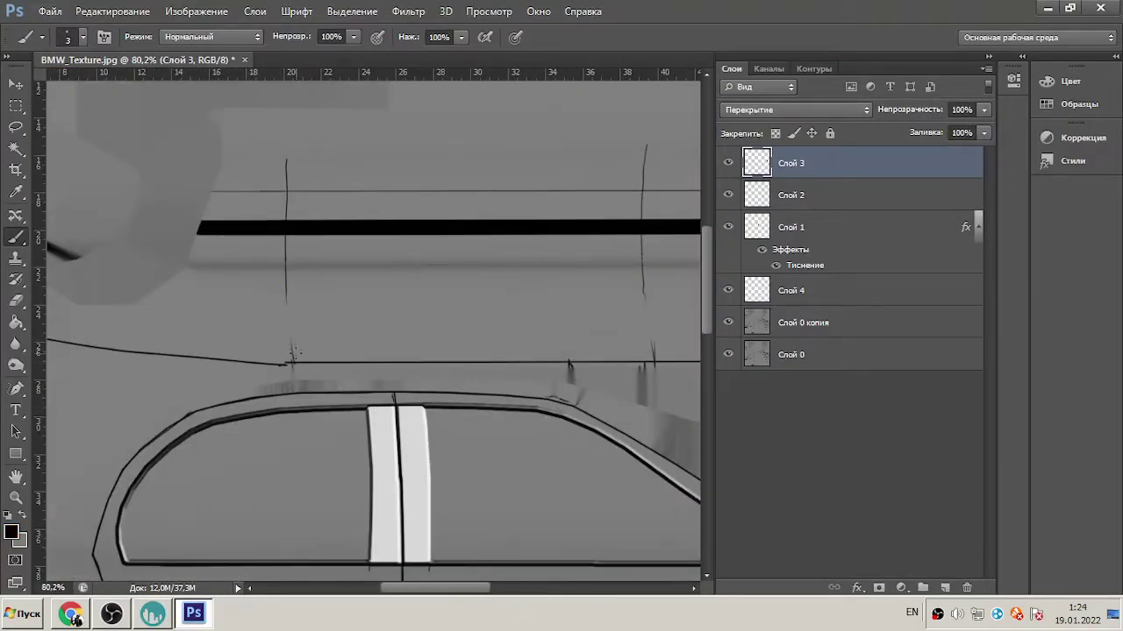
scroll(261, 290, "up", 4, "alt")
left_click(326, 412, "shift")
scroll(325, 412, "up", 4, "alt")
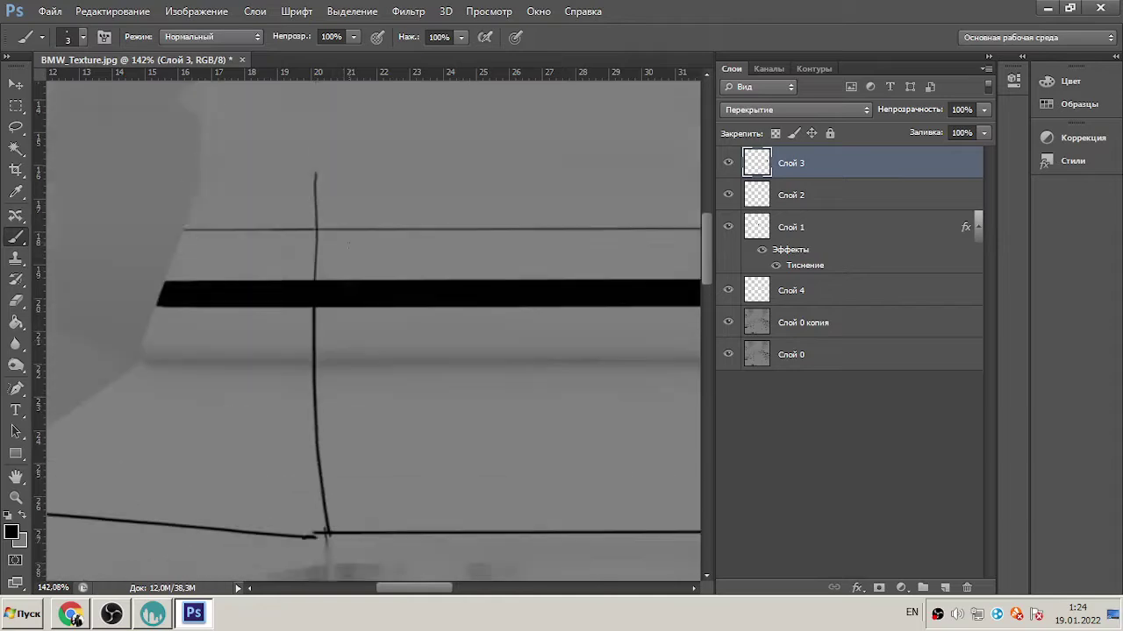
- Create a new layer and redraw the front vertical door seam on it in black, using a 3 px brush
left_click(944, 588)
key("ctrl+0")
scroll(565, 492, "up", 3, "alt")
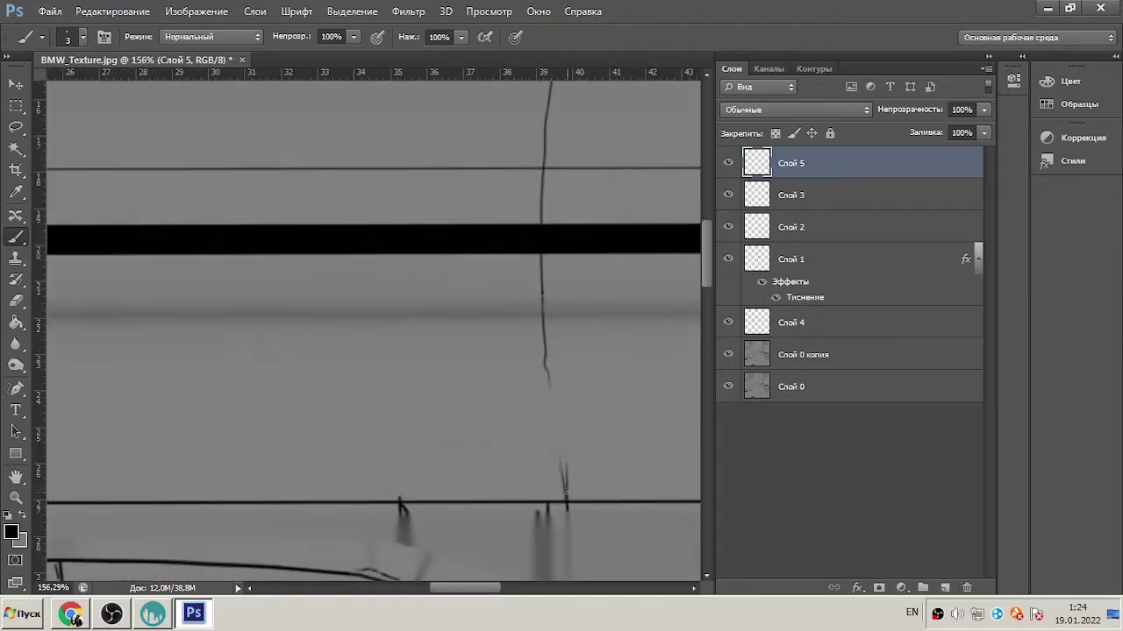
left_click_drag(541, 255, 541, 302)
scroll(544, 299, "down", 2, "alt")
scroll(543, 298, "up", 4, "alt")
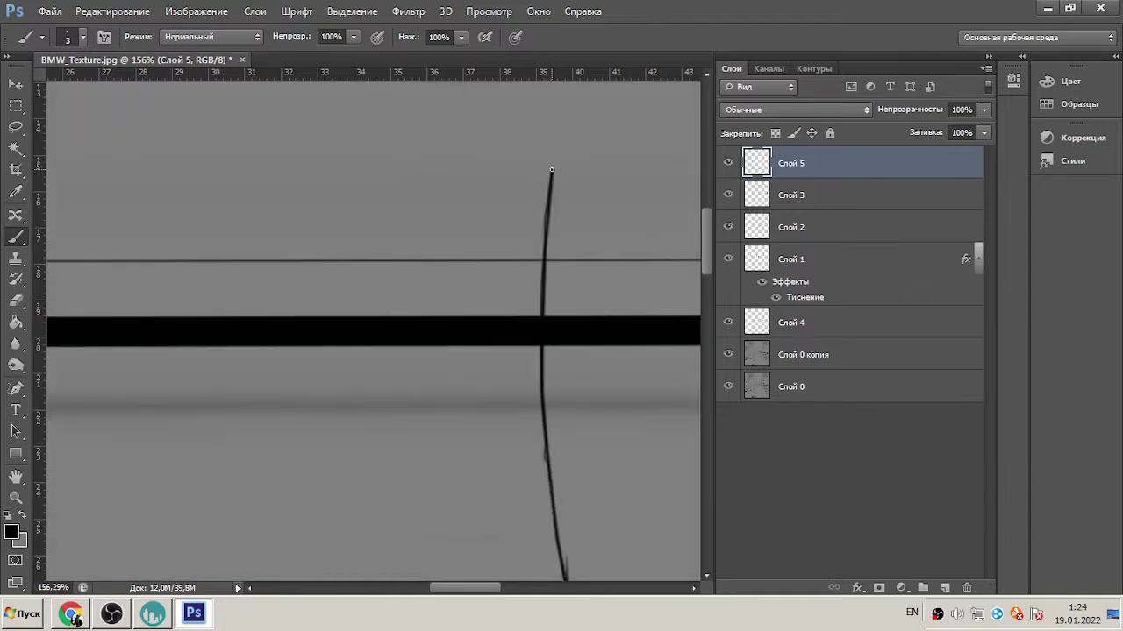
- Cover the remains of the old line around the front door seam with sampled grey on layer Слой 0 копия, using a 15 px brush
left_click(628, 357, "alt")
left_click(628, 357, "ctrl")
scroll(523, 294, "up", 3)
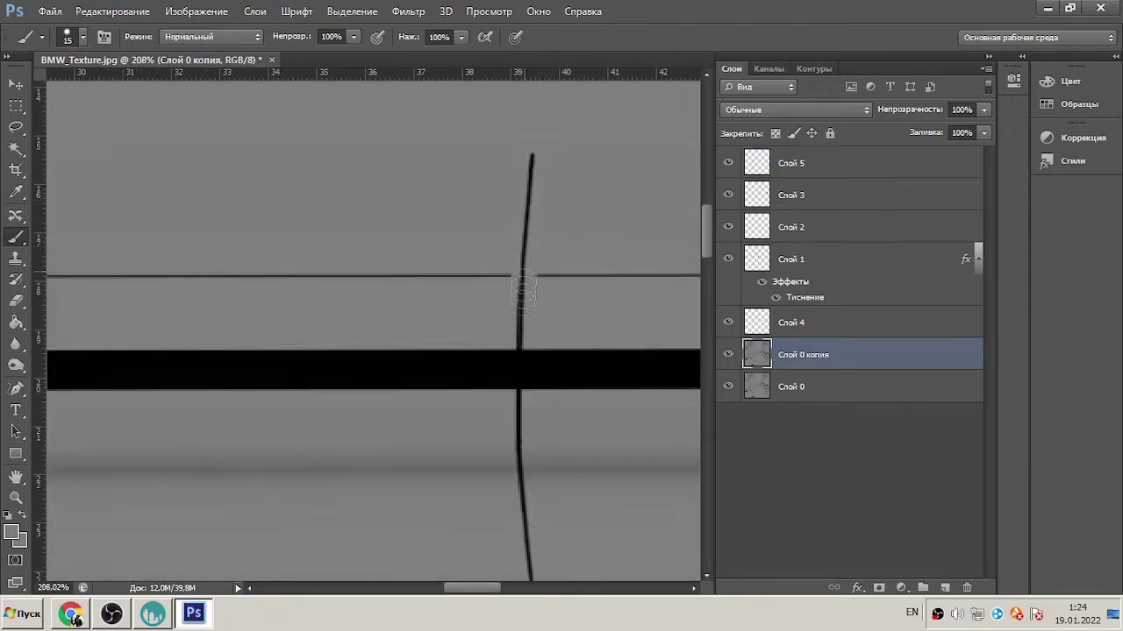
scroll(312, 369, "down", 2, "alt")
scroll(312, 369, "up", 3, "alt")
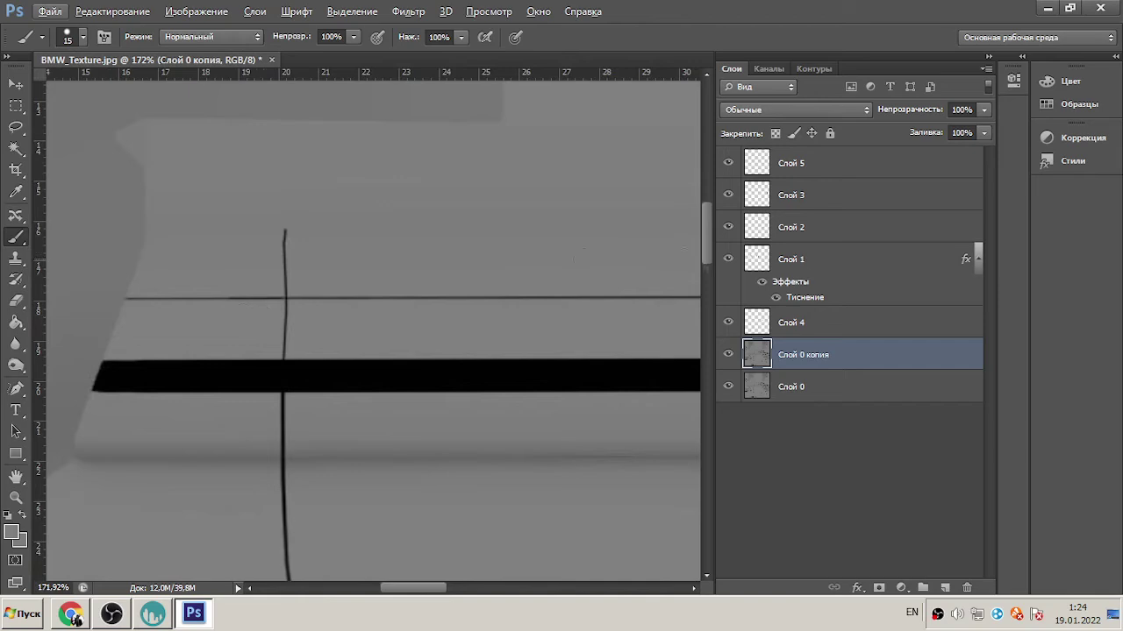
- Strengthen the rear door seam's upper part in black on Слой 5 with a 2 px brush, then clean its edges in grey on Слой 0 копия
left_click(313, 369, "ctrl")
left_click(312, 369, "alt")
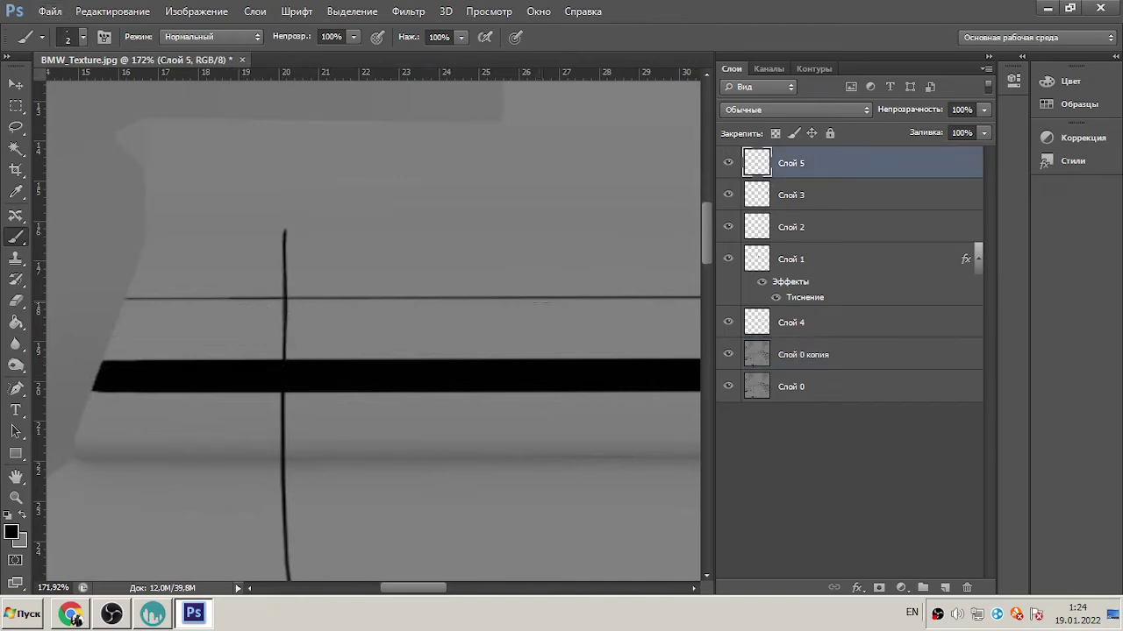
left_click(296, 324, "ctrl")
left_click(296, 324, "alt")
scroll(281, 295, "down", 5, "alt")
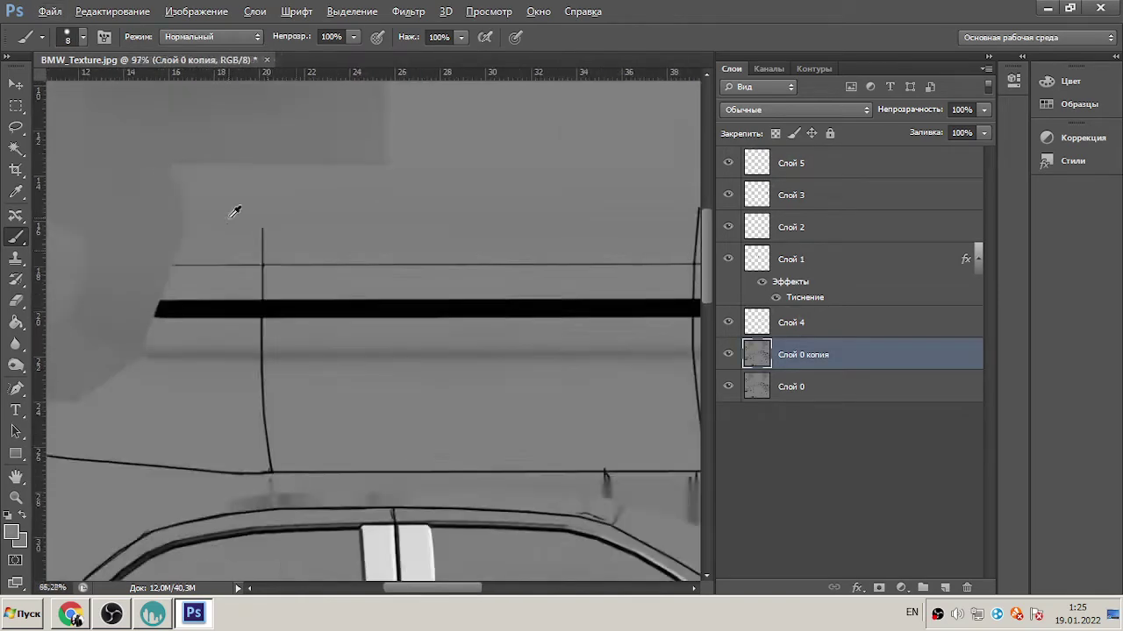
- Tidy the grille frame's lower outer corner with a 5 px eraser on Слой 1 and a 3 px light grey brush on Слой 5
scroll(612, 303, "up", 5, "alt")
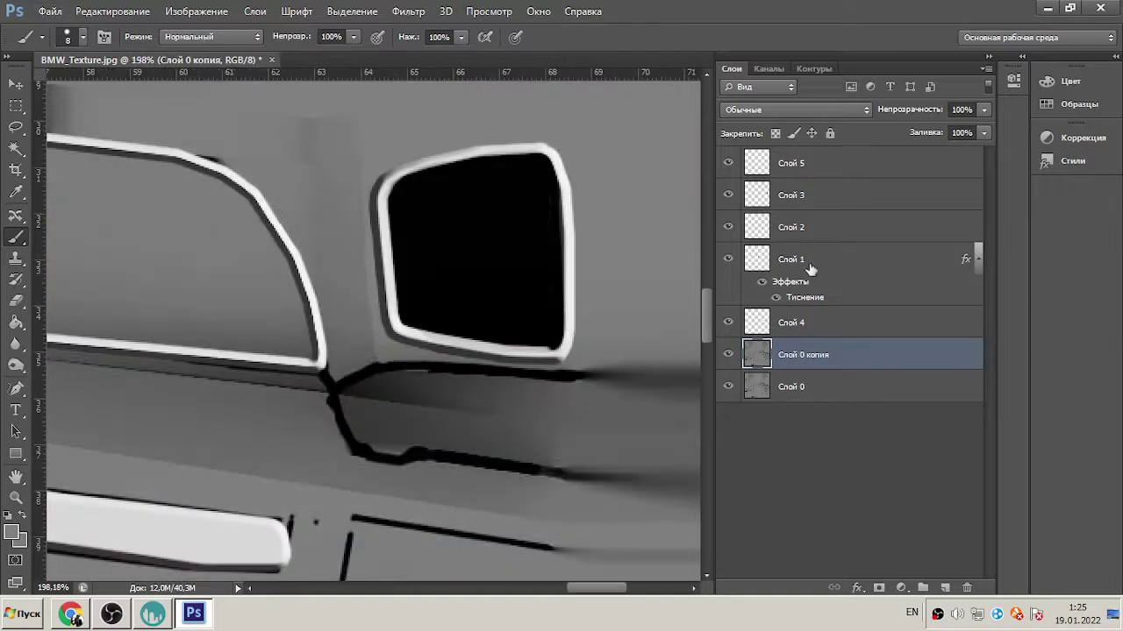
left_click(579, 370, "ctrl")
key("e")
left_click_drag(579, 359, 563, 365)
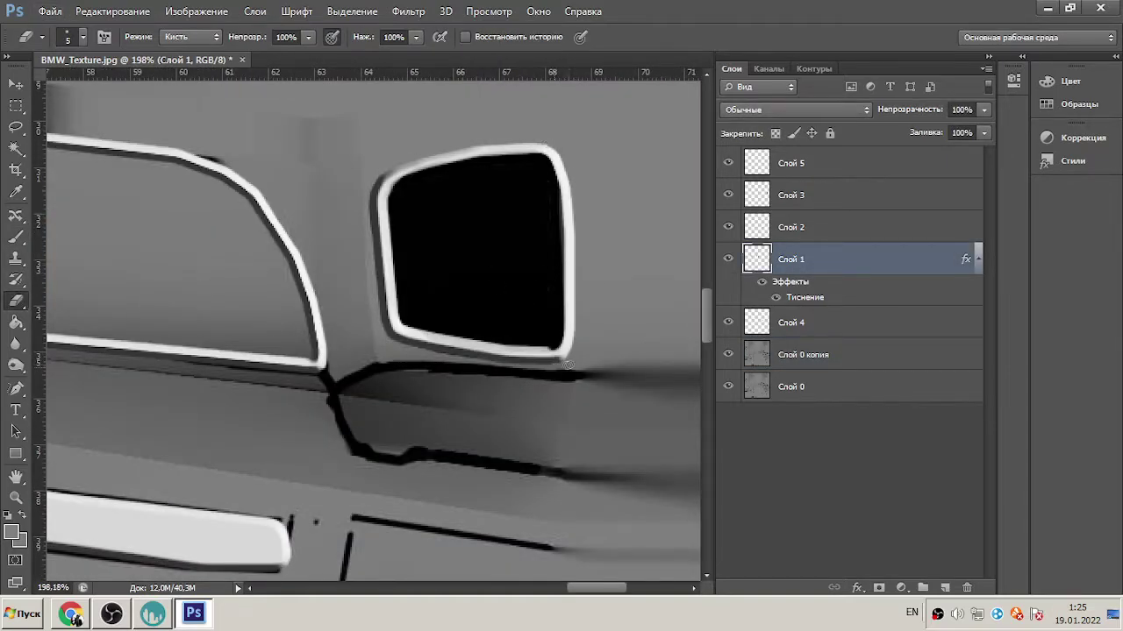
left_click(12, 243)
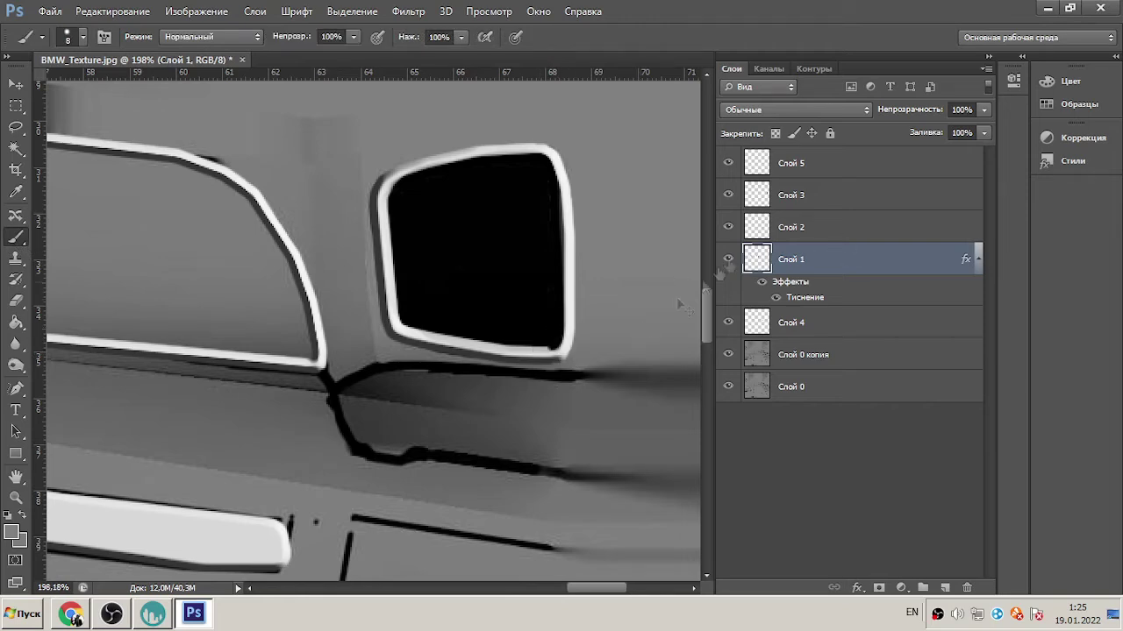
left_click(552, 354, "ctrl")
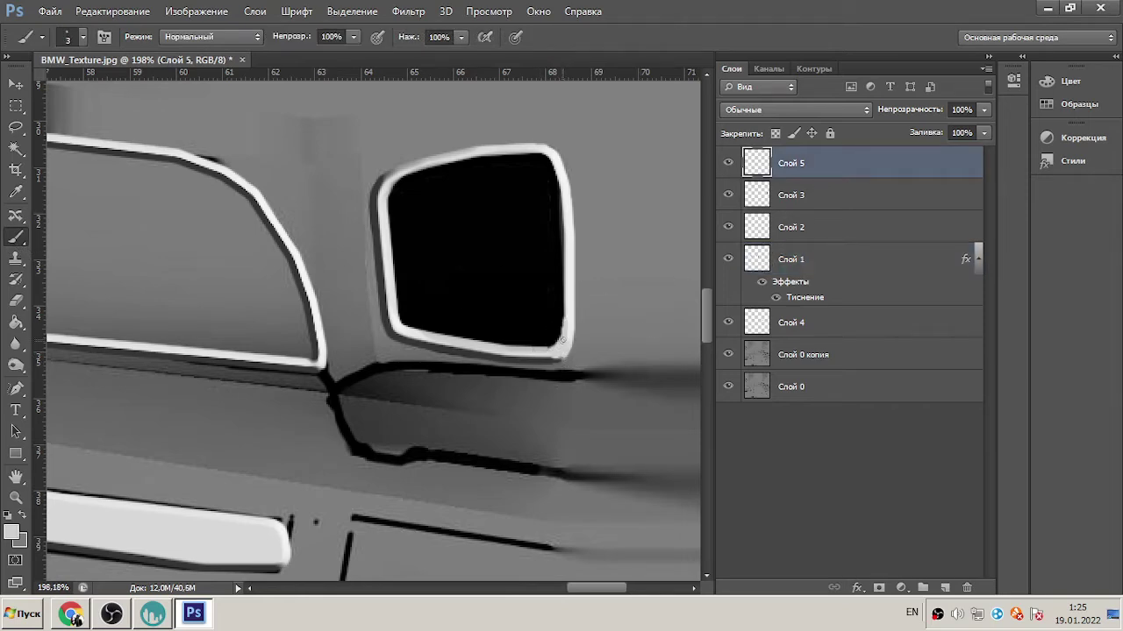
scroll(591, 342, "down", 5, "alt")
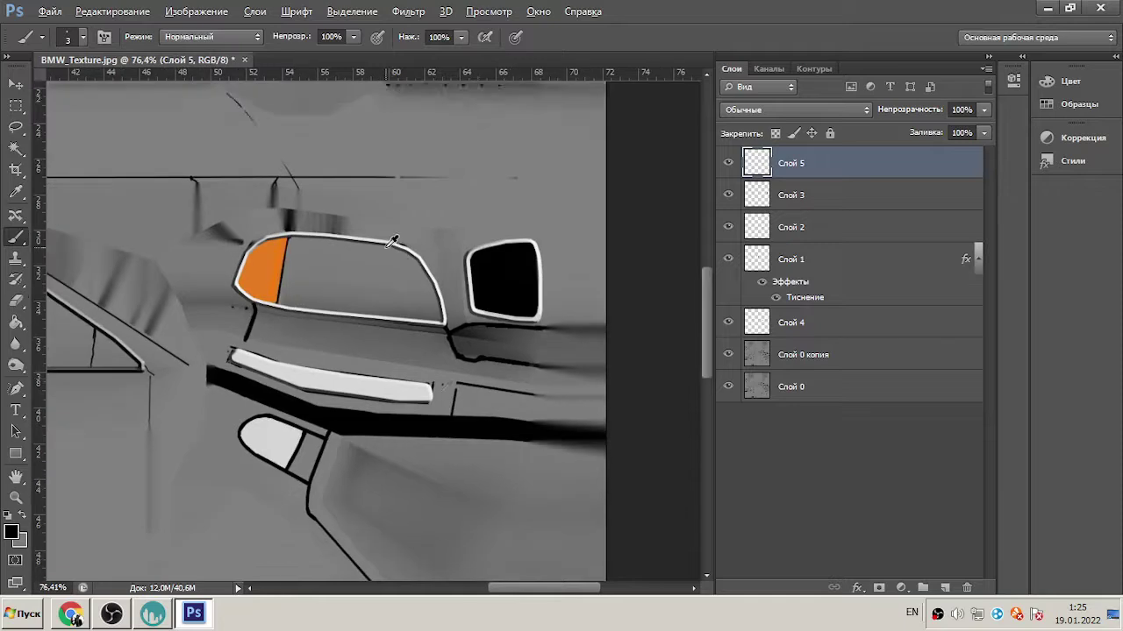
- Cover the stray black marks around the bumper light strip and below the headlight with grey on Слой 5, using a 7 px brush
scroll(590, 342, "up", 5, "alt")
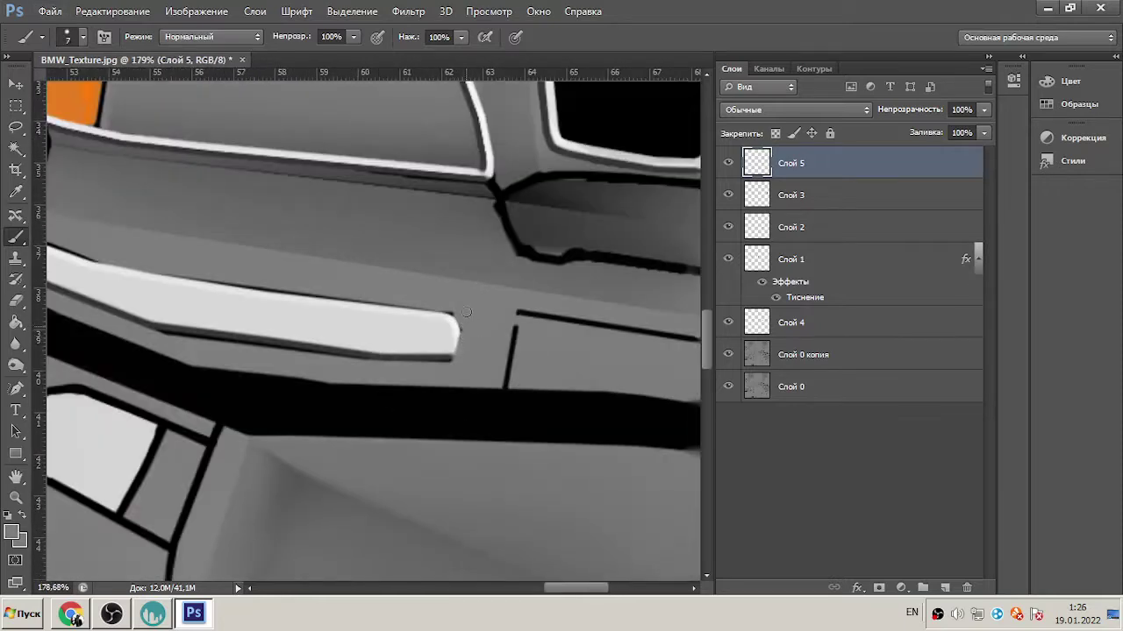
scroll(465, 327, "down", 1, "alt")
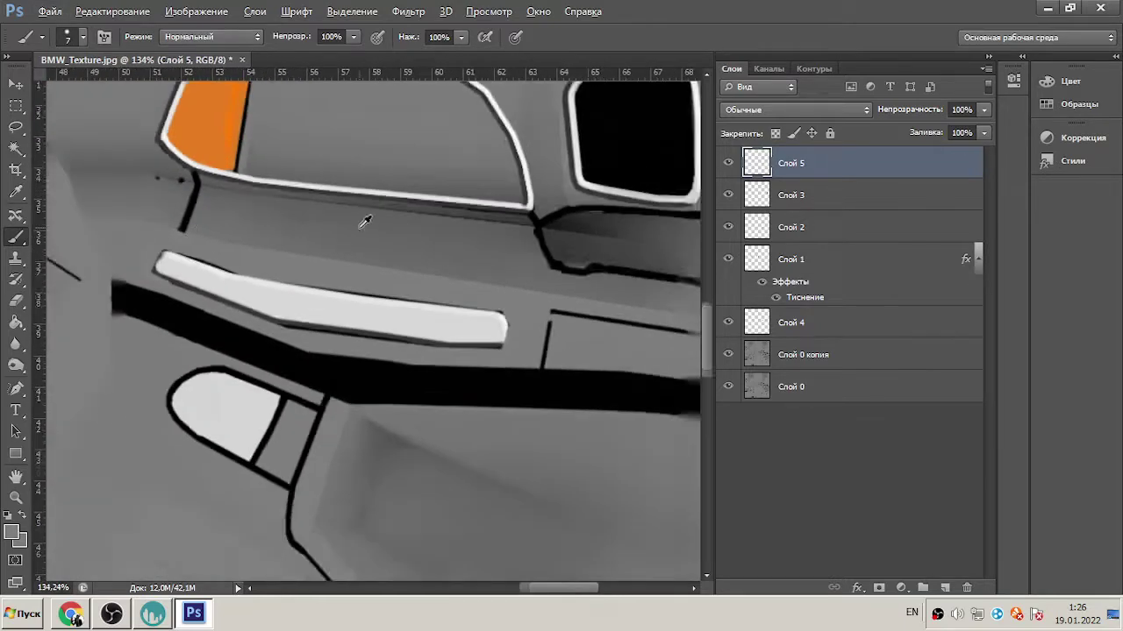
scroll(140, 263, "down", 2, "alt")
scroll(277, 193, "up", 1, "alt")
scroll(430, 215, "up", 2, "alt")
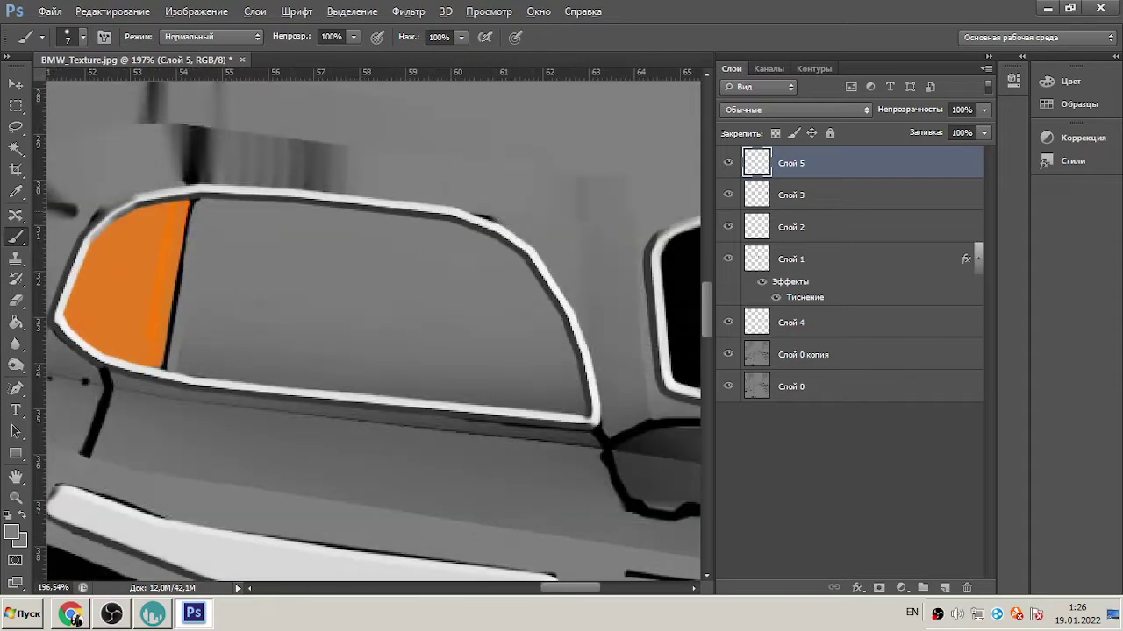
scroll(554, 260, "down", 3, "alt")
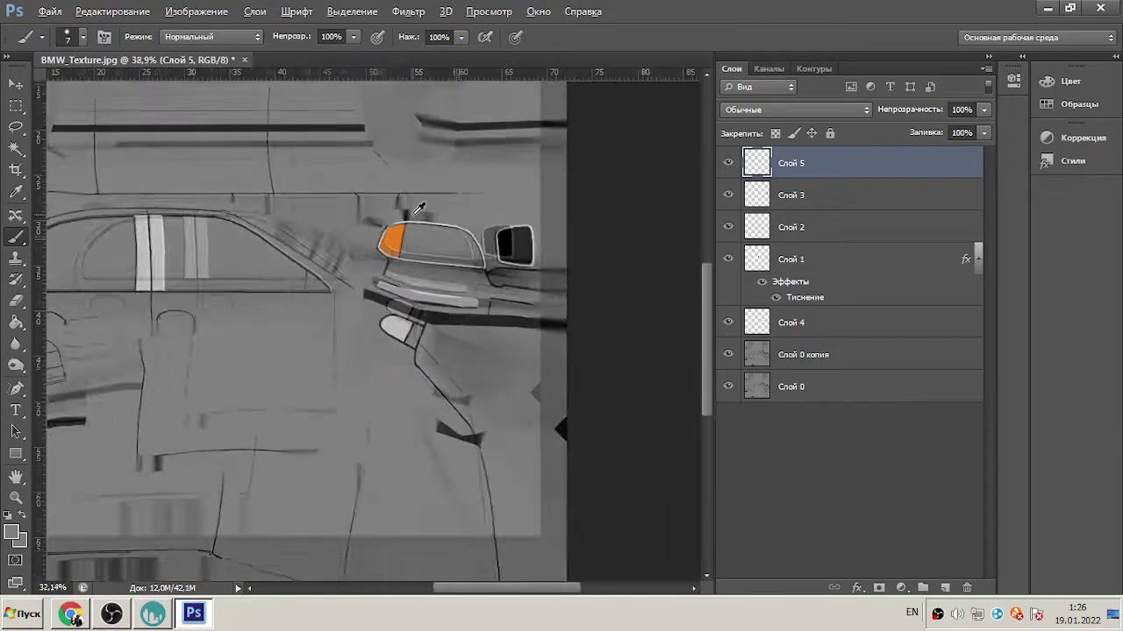
- Outline and fill the triangular front corner of the side window in black on Слой 5, using a 4 to 5 px brush
scroll(392, 325, "up", 2, "alt")
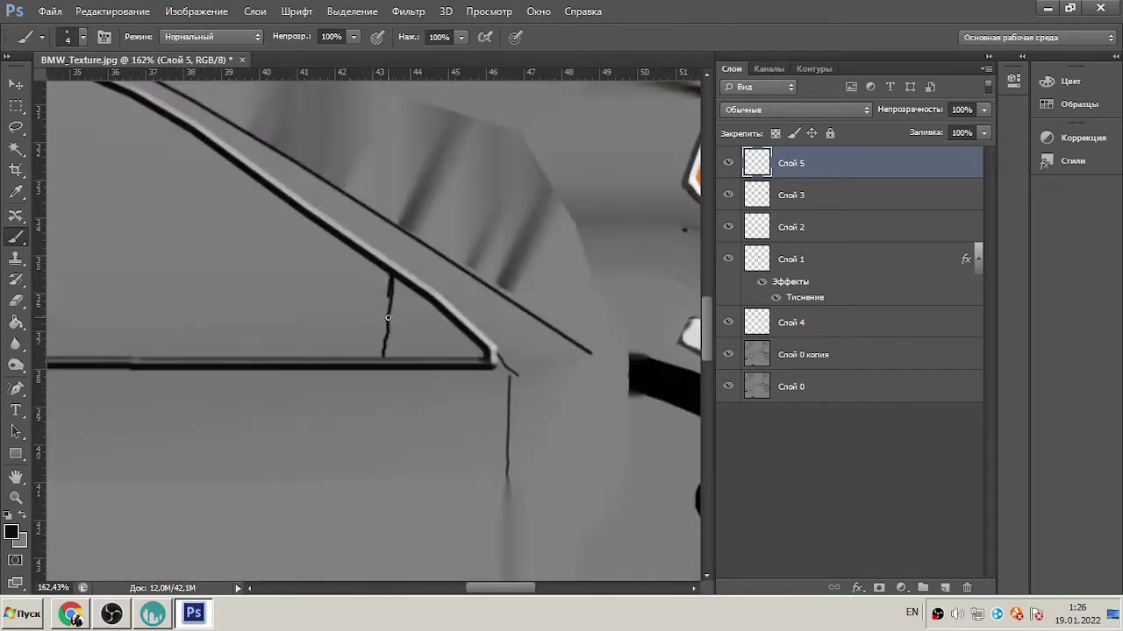
mouse_move(453, 324)
left_mouse_down()
mouse_move(388, 351)
mouse_move(405, 315)
left_mouse_up()
key("bracketleft")
key("bracketleft")
key("bracketleft")
key("bracketleft")
key("bracketleft")
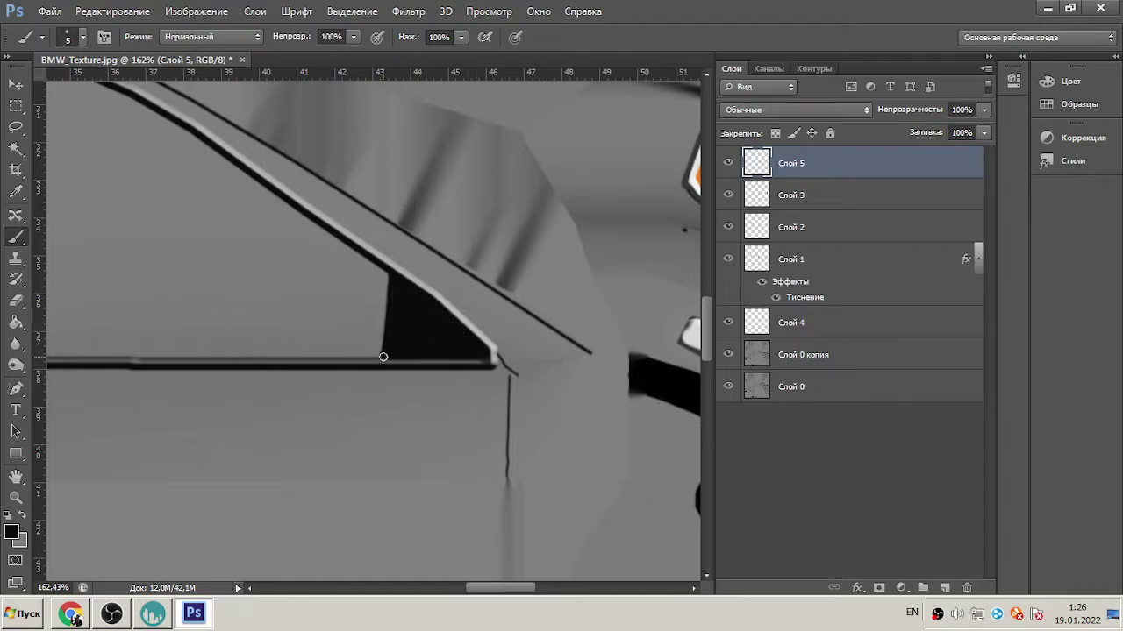
- Clean up the short diagonal mark at the side window's front corner and redraw the vertical seam below it with a 2 px brush
scroll(513, 376, "down", 1, "alt")
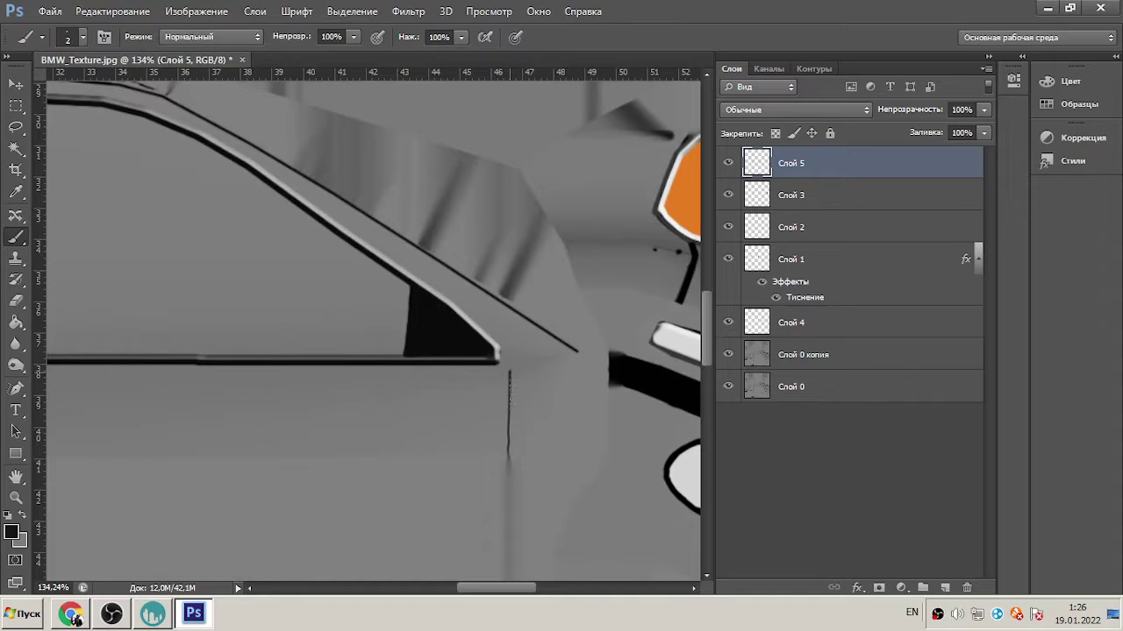
scroll(508, 371, "down", 3, "alt")
scroll(569, 278, "up", 4, "alt")
scroll(458, 170, "down", 3, "alt")
- Cover the stray marks around the middle pillar and both door handle arcs with grey on Слой 5, using 2 px and 6 px brushes
scroll(274, 273, "up", 4, "alt")
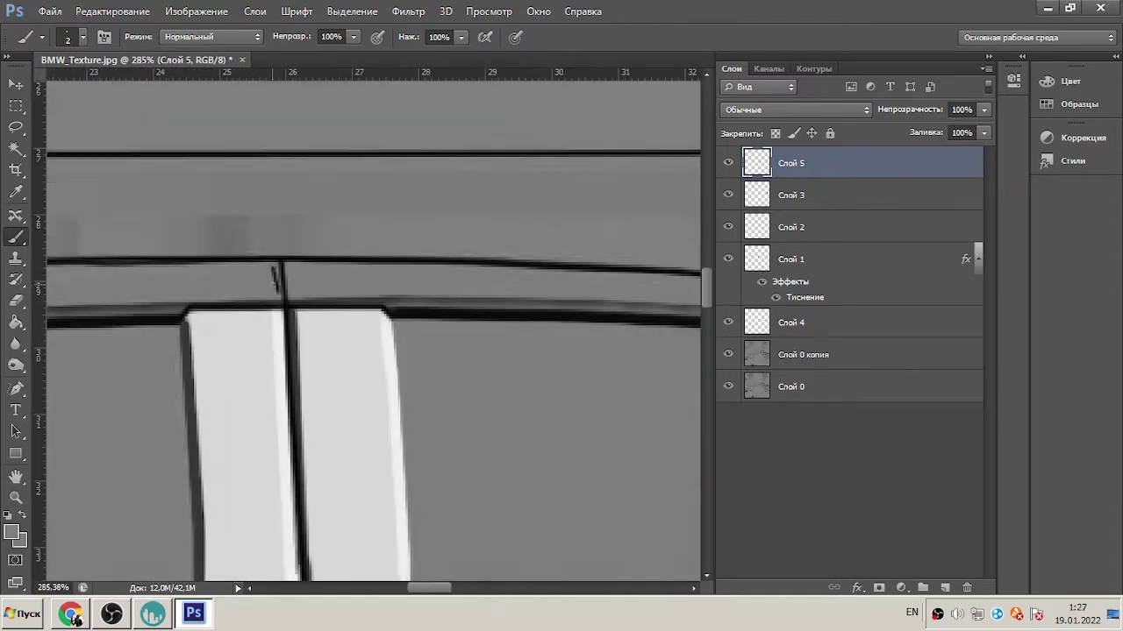
scroll(433, 267, "down", 4, "alt")
scroll(365, 432, "up", 4, "alt")
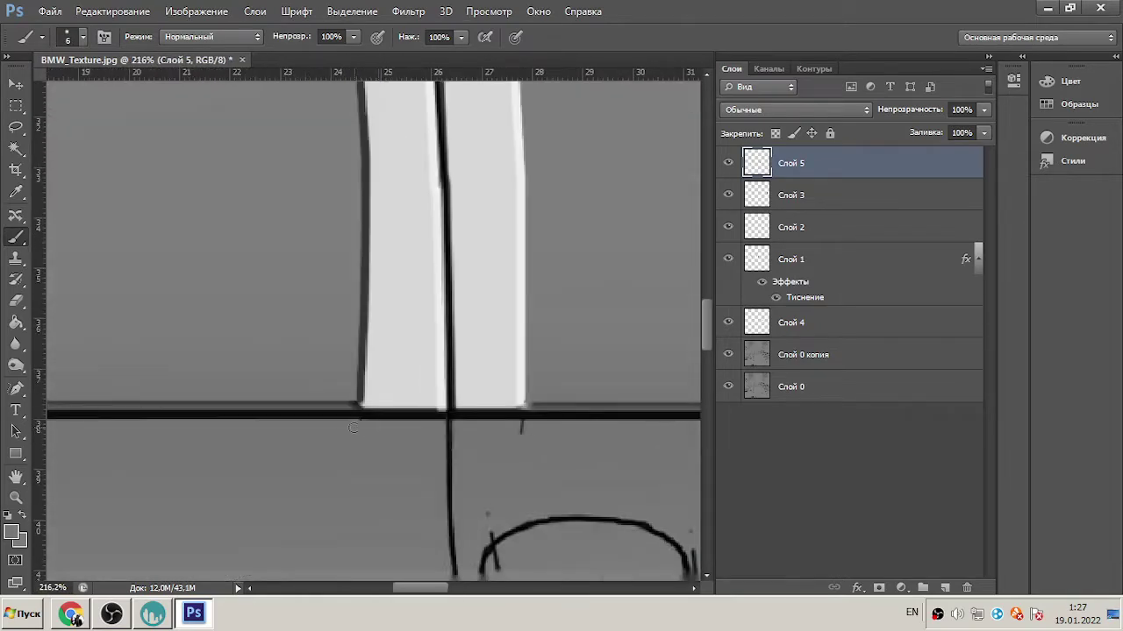
scroll(373, 329, "up", 1, "alt")
scroll(430, 359, "down", 2, "alt")
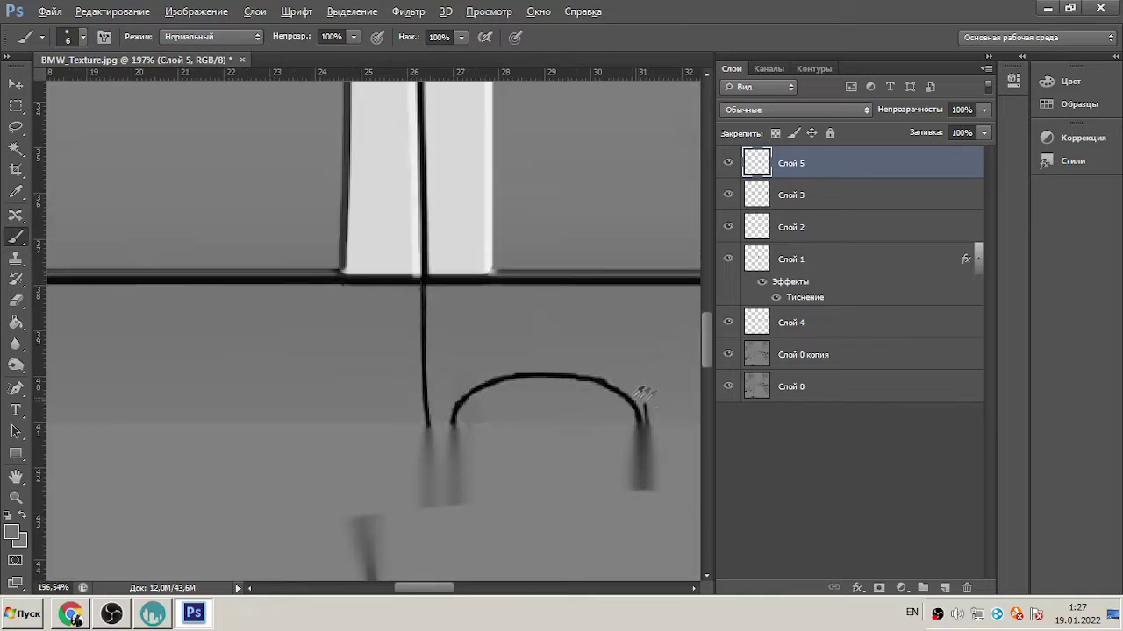
scroll(647, 421, "down", 3, "alt")
scroll(283, 371, "up", 2, "alt")
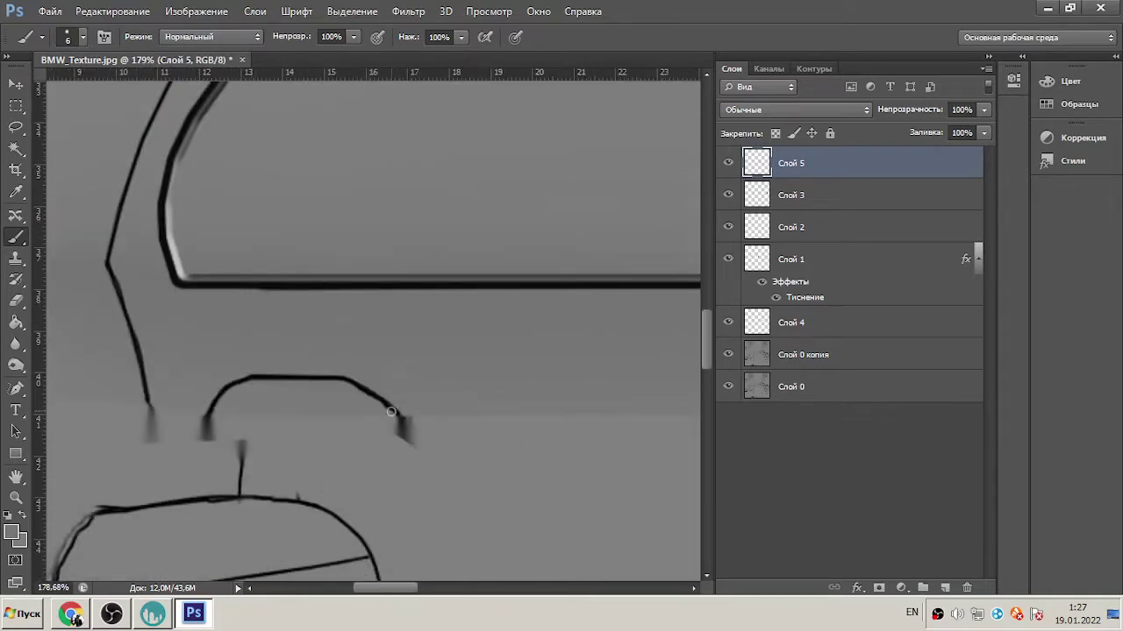
- Redraw the tail light's outline in black on Слой 5 with a smooth, thicker line, using a 4 px brush
scroll(441, 352, "down", 3, "alt")
scroll(343, 356, "down", 3)
scroll(308, 356, "up", 3, "alt")
key("ctrl+z")
key("ctrl+z")
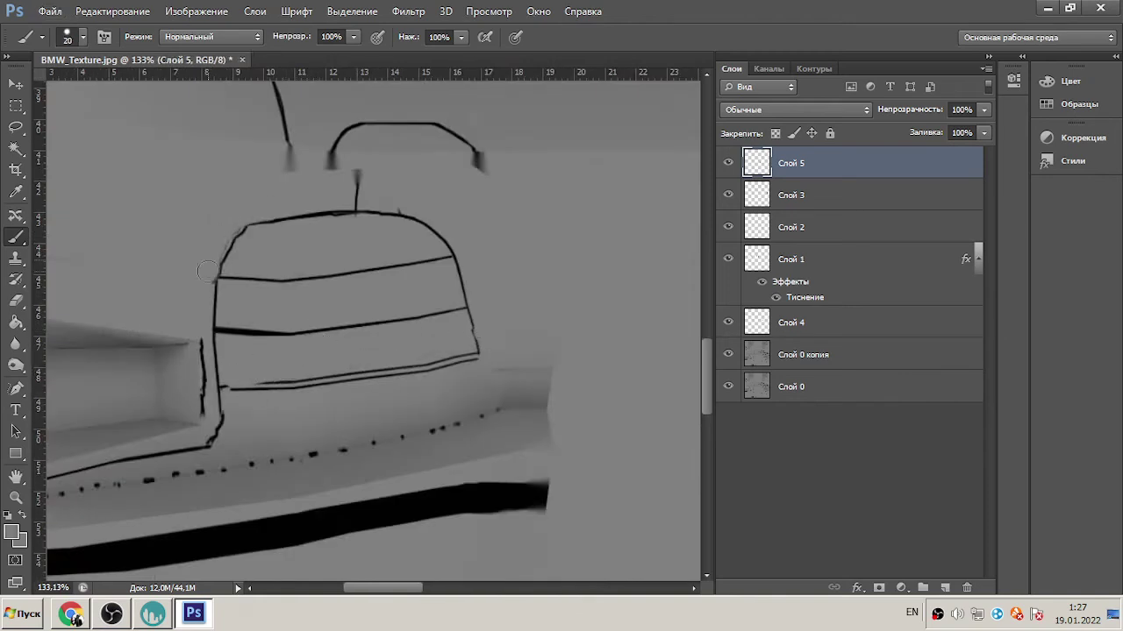
left_click(266, 525, "alt")
scroll(202, 263, "up", 2, "alt")
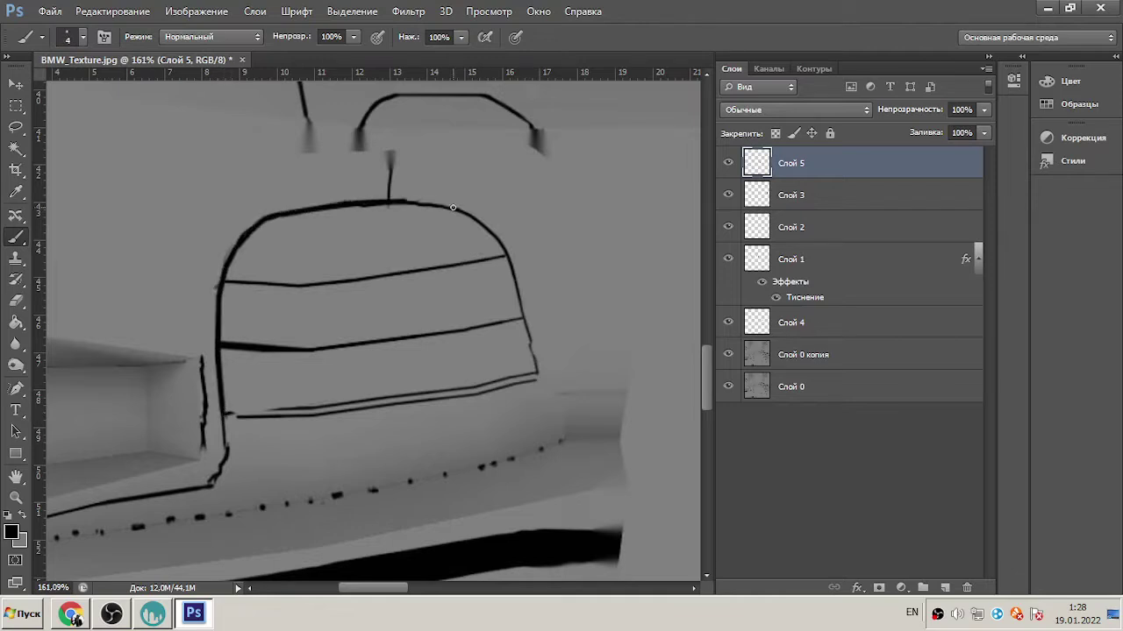
left_click_drag(536, 370, 377, 399)
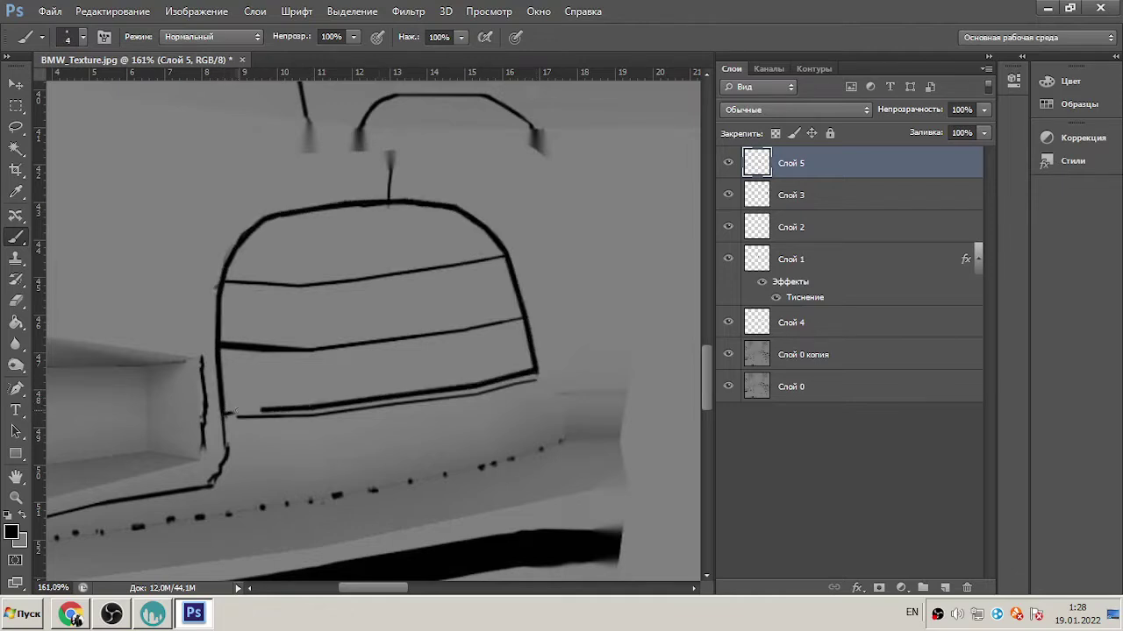
- Smooth the seam beside the tail light and cover the rough edges and the thin duplicate line beneath it with grey on Слой 5
scroll(354, 401, "up", 3, "alt")
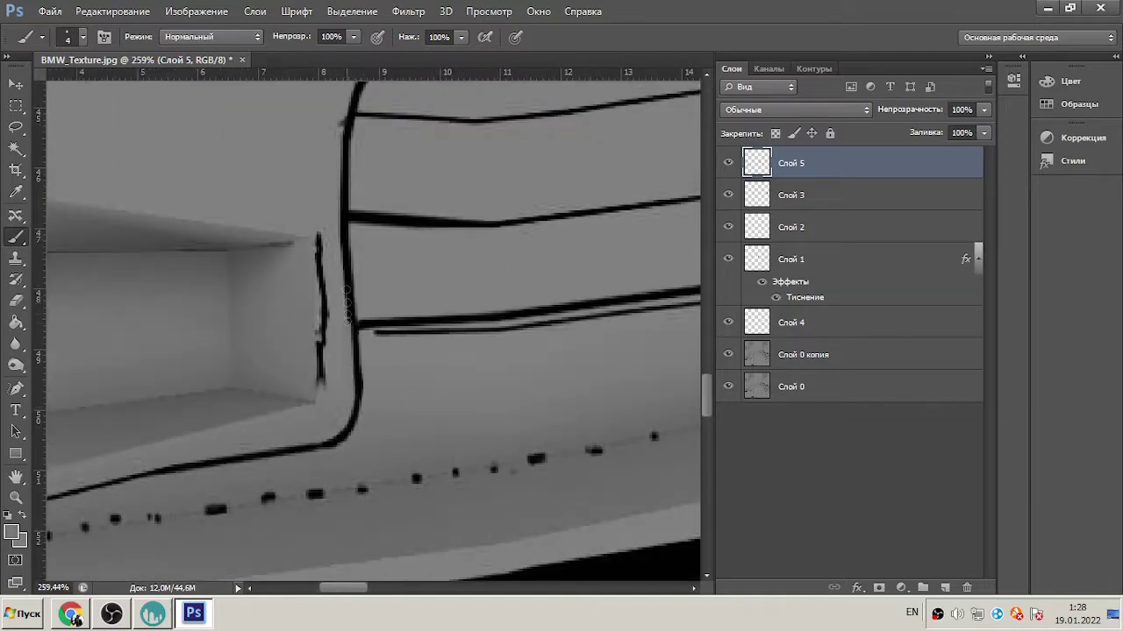
scroll(378, 287, "down", 3, "alt")
scroll(333, 293, "up", 4, "alt")
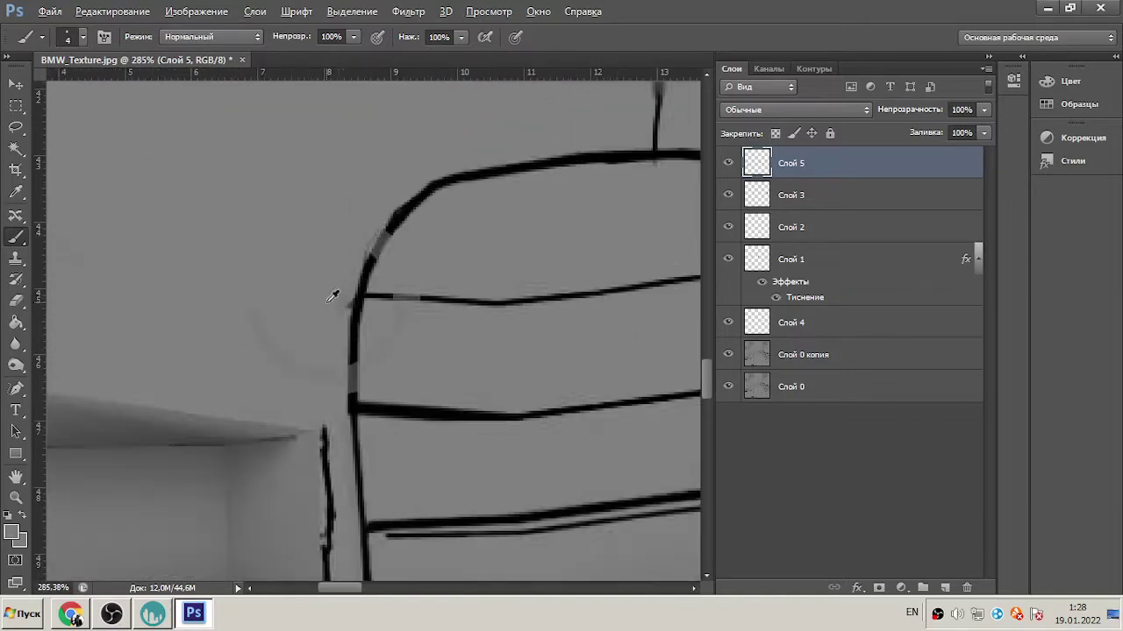
scroll(306, 251, "down", 2, "alt")
scroll(351, 220, "up", 2, "alt")
scroll(389, 180, "down", 3, "alt")
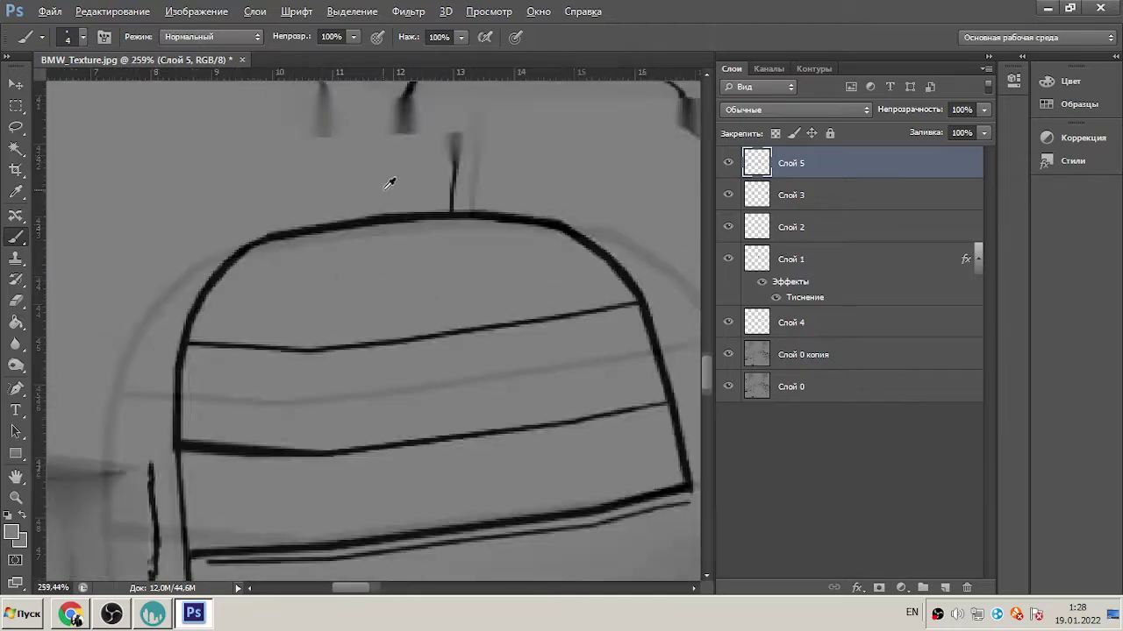
scroll(233, 421, "down", 2, "alt")
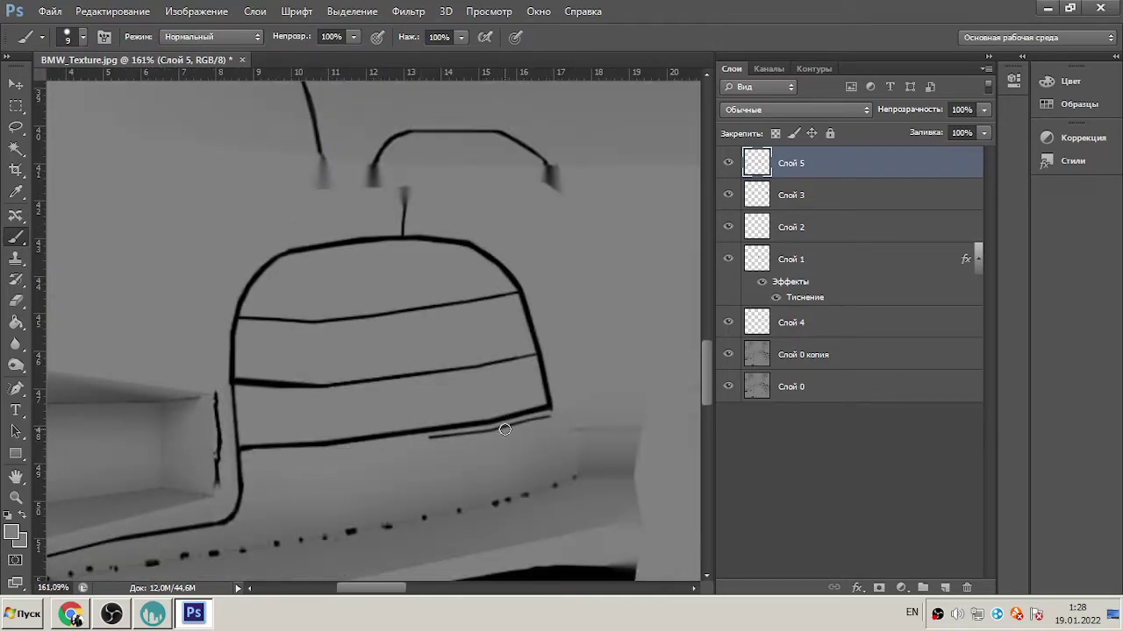
- Redraw the vertical and sloping panel seams near the texture's lower edge in black on Слой 5, using a 3 px brush
scroll(504, 429, "down", 3, "alt")
scroll(404, 418, "up", 3, "alt")
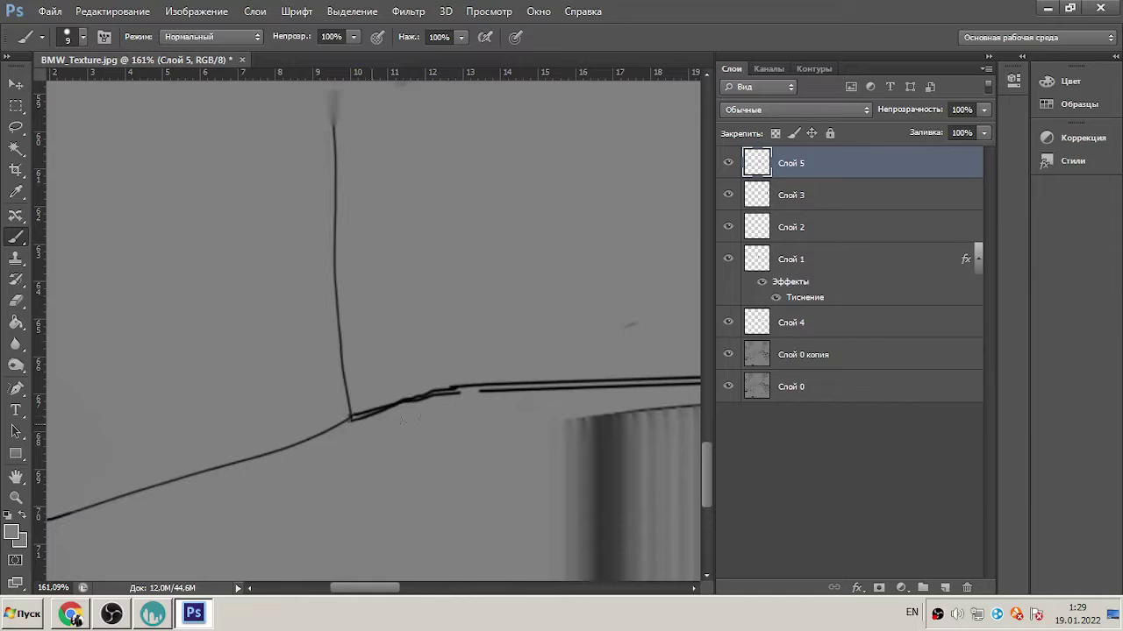
left_click(13, 531)
key("Return")
scroll(514, 269, "down", 2, "alt")
scroll(222, 364, "up", 3, "alt")
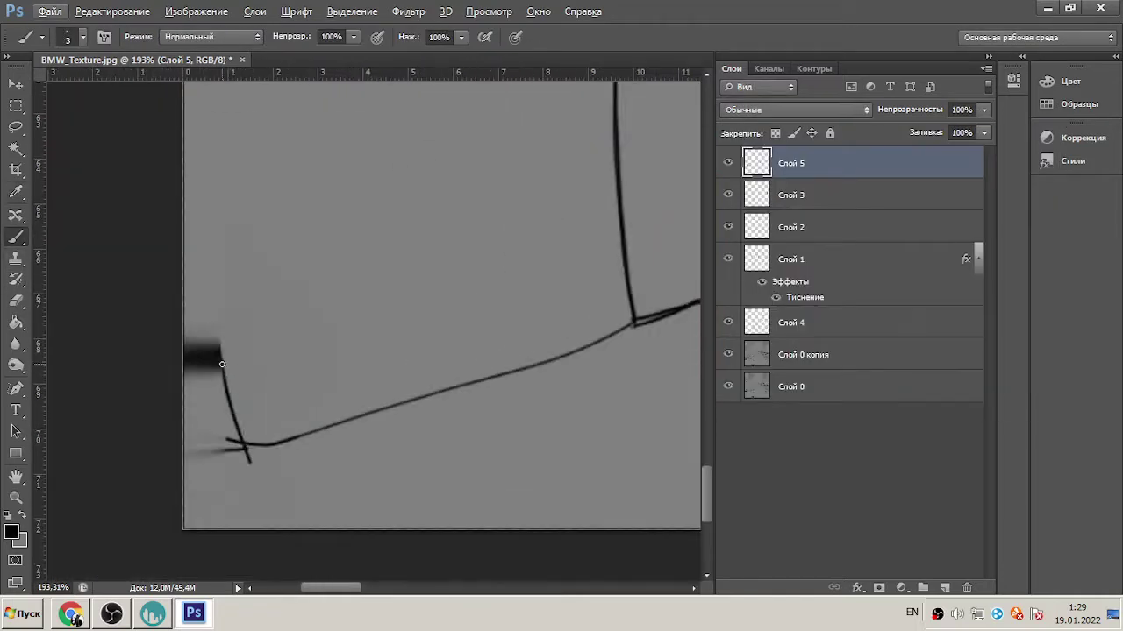
scroll(301, 338, "down", 2, "alt")
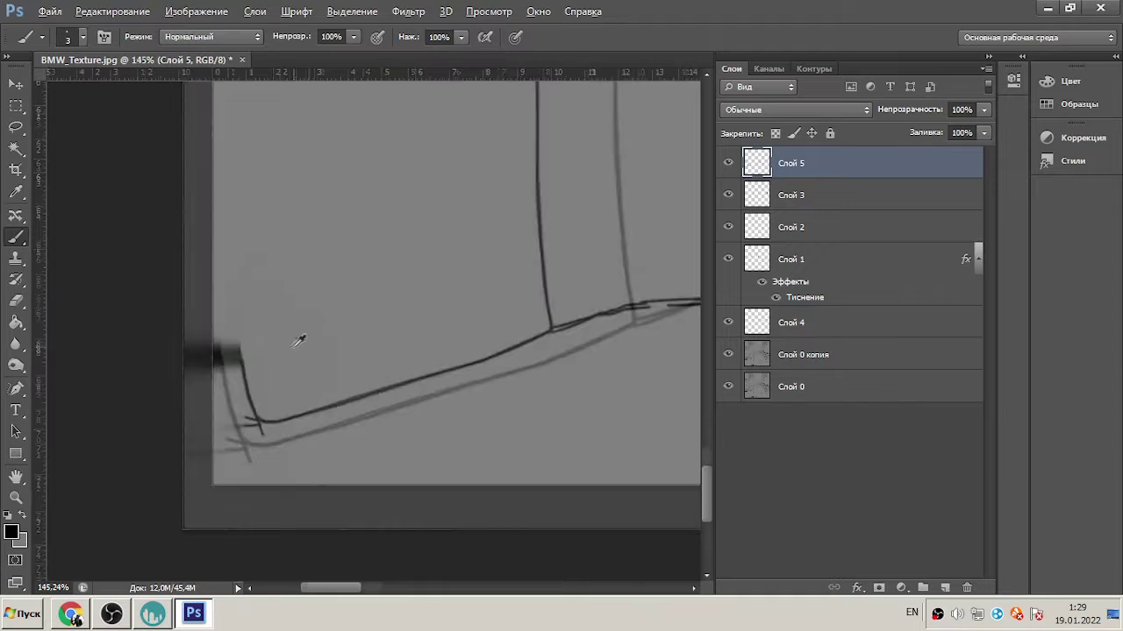
scroll(421, 358, "up", 3, "alt")
scroll(263, 318, "down", 2, "alt")
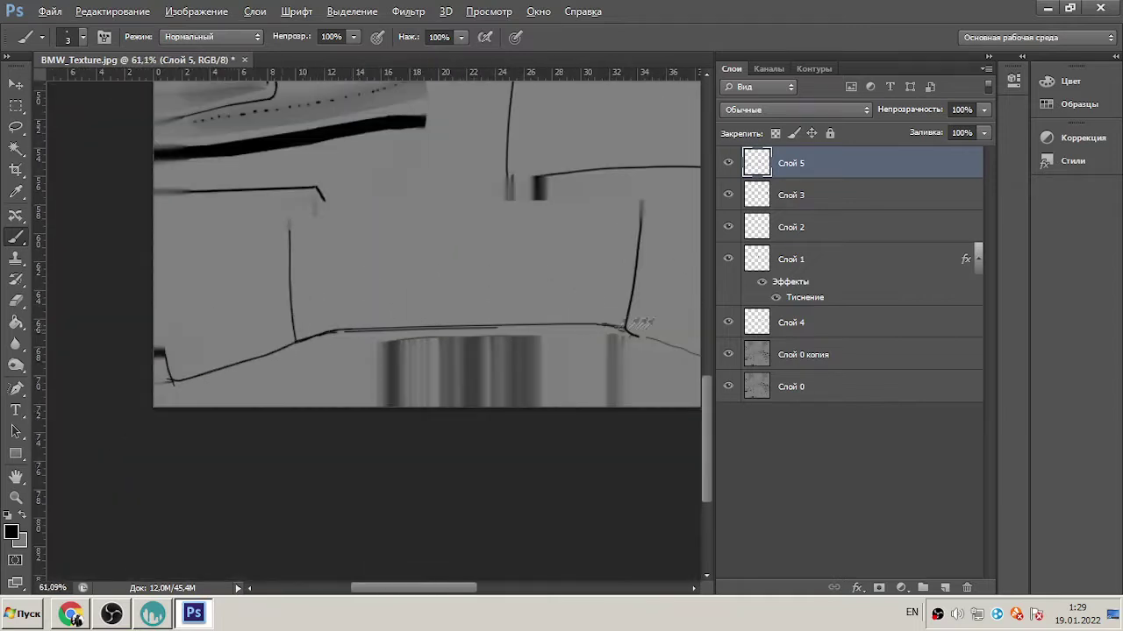
- Cover the rough strokes and stray marks around the lower seam's junction with grey on Слой 0 копия, using an 8 px brush
scroll(467, 318, "up", 3, "alt")
scroll(594, 325, "up", 2, "alt")
left_click(576, 338, "alt")
key("alt+bracketleft")
key("alt+bracketleft")
key("alt+bracketleft")
key("alt+bracketleft")
key("alt+bracketleft")
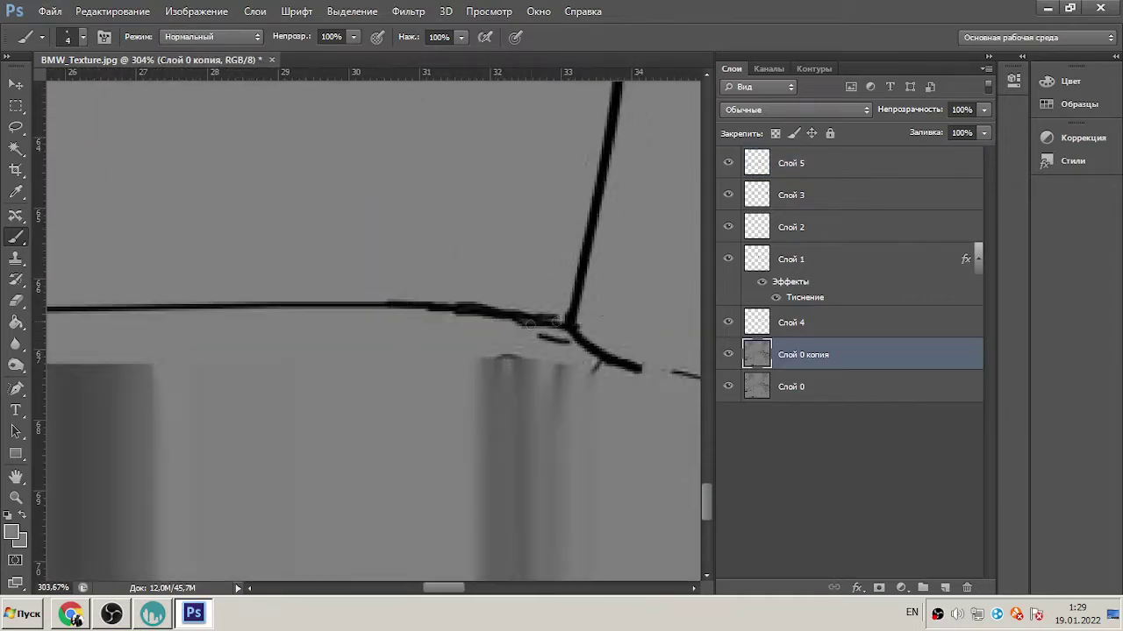
key("bracketright")
key("bracketright")
key("bracketright")
key("bracketright")
key("bracketright")
key("bracketright")
scroll(463, 286, "down", 3, "alt")
scroll(143, 342, "up", 3, "alt")
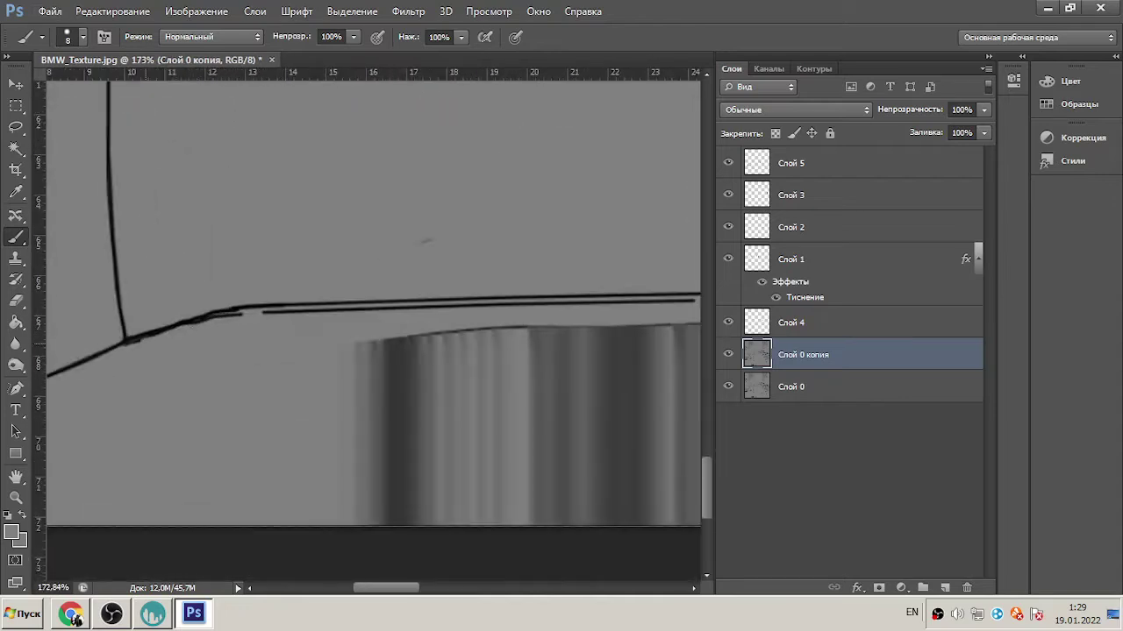
scroll(421, 255, "down", 3, "alt")
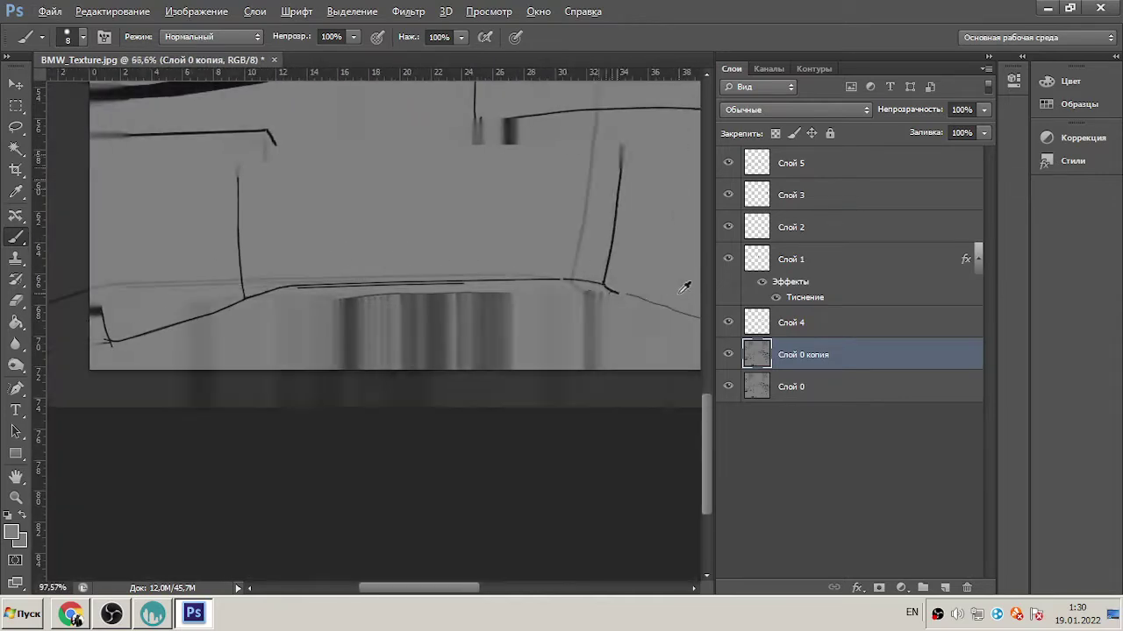
- Redraw the sloping seam from the junction to its rounded corner in black, using 3 px and 5 px brushes
scroll(675, 284, "up", 4, "alt")
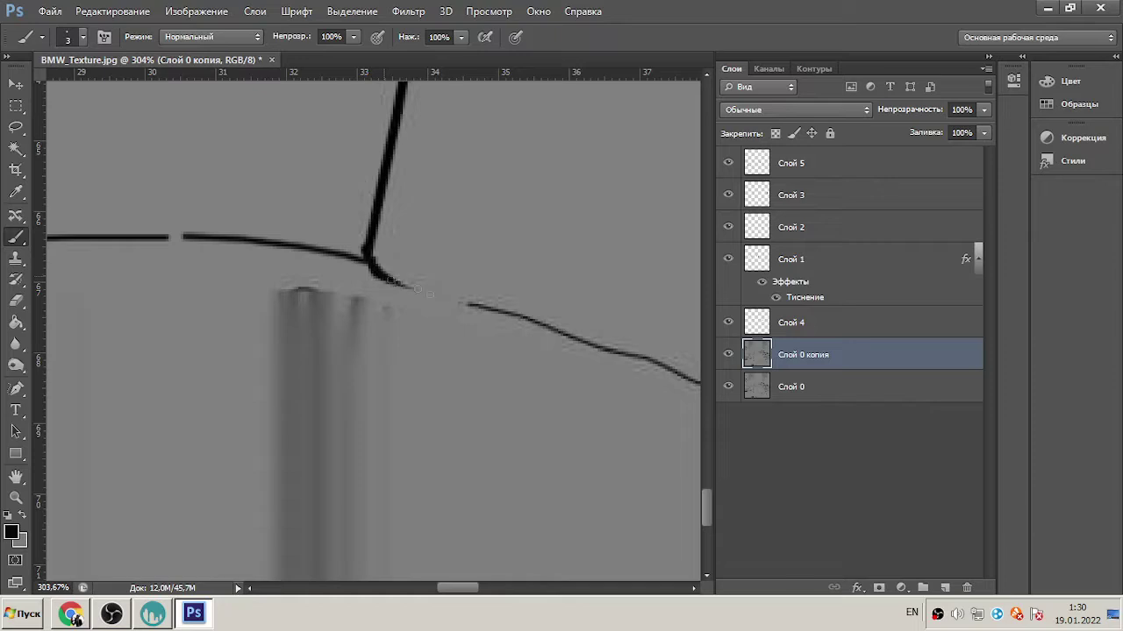
scroll(263, 251, "down", 3, "alt")
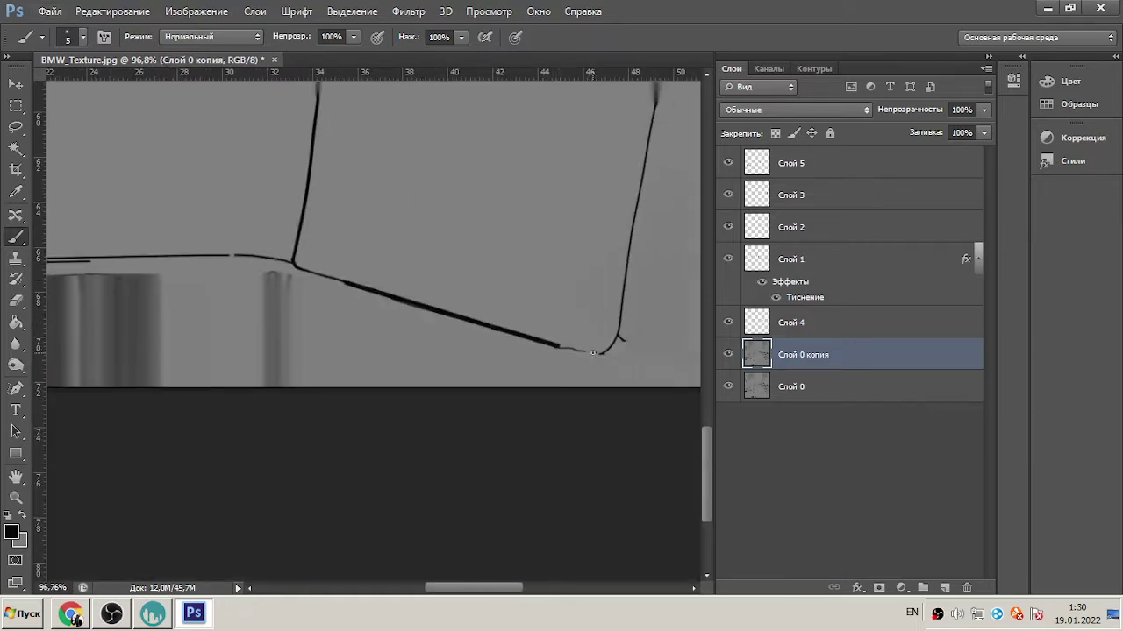
scroll(618, 325, "up", 2, "alt")
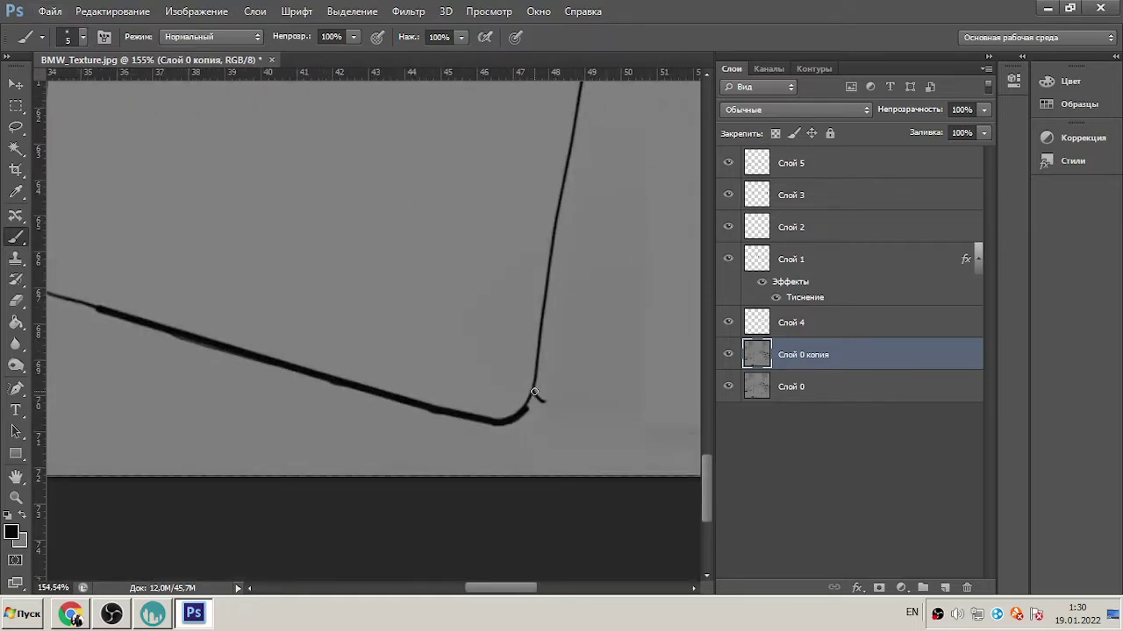
scroll(531, 396, "up", 3)
scroll(351, 403, "down", 1, "alt")
scroll(310, 415, "up", 2, "alt")
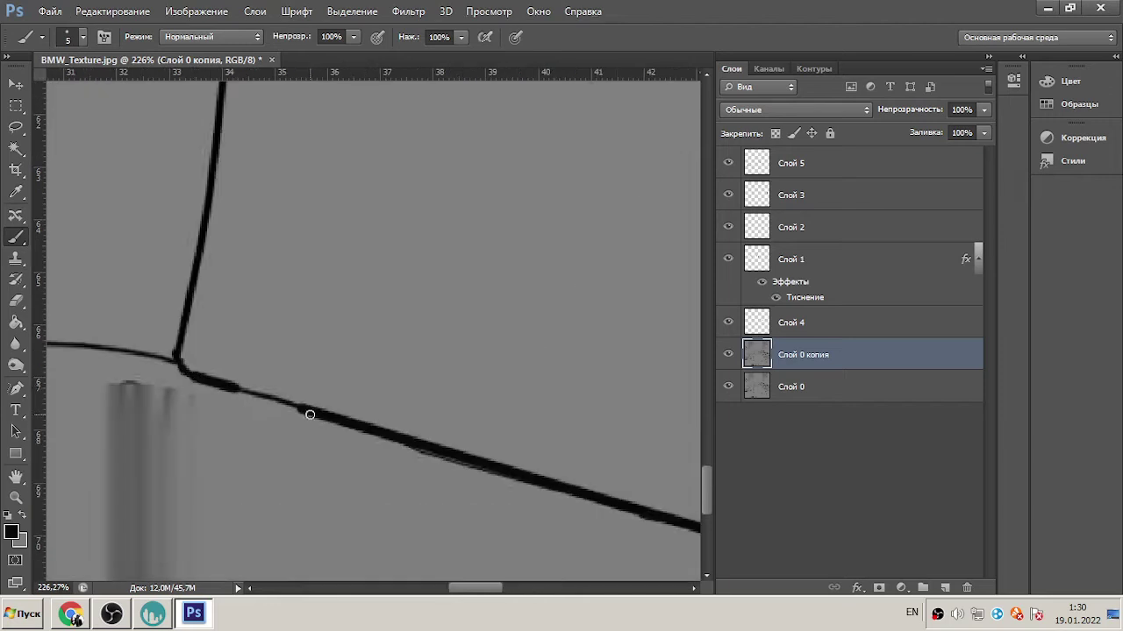
scroll(394, 324, "down", 3, "alt")
- Cover the duplicate line beneath the long horizontal seam with grey and close the seam's gap in black with a 3 px brush
scroll(132, 326, "up", 2, "alt")
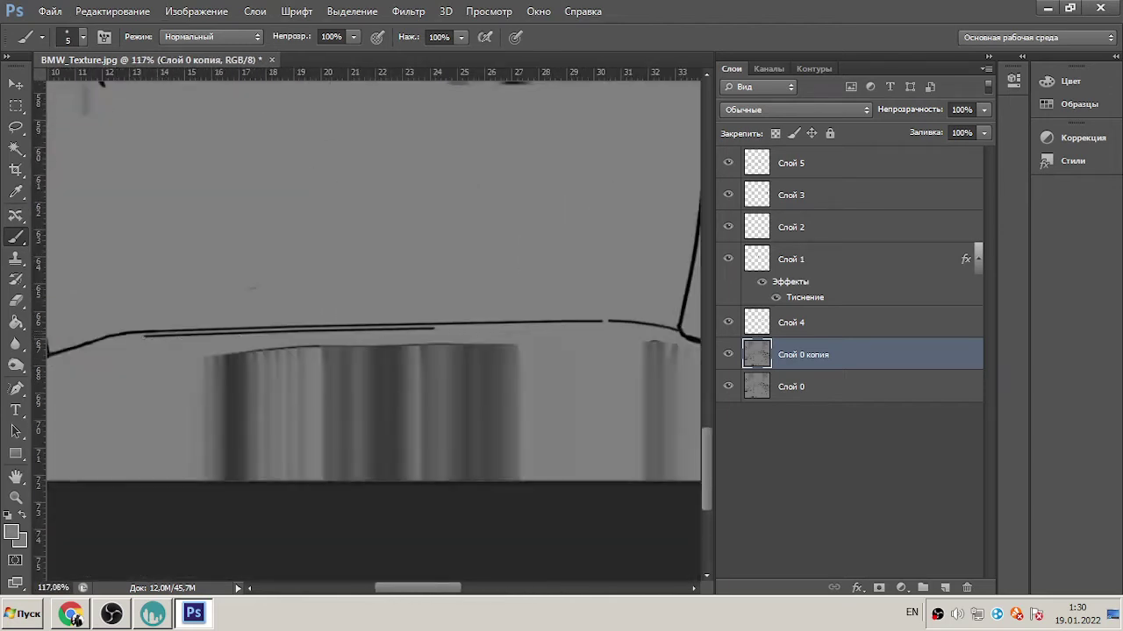
scroll(562, 331, "up", 2, "alt")
key("p")
key("b")
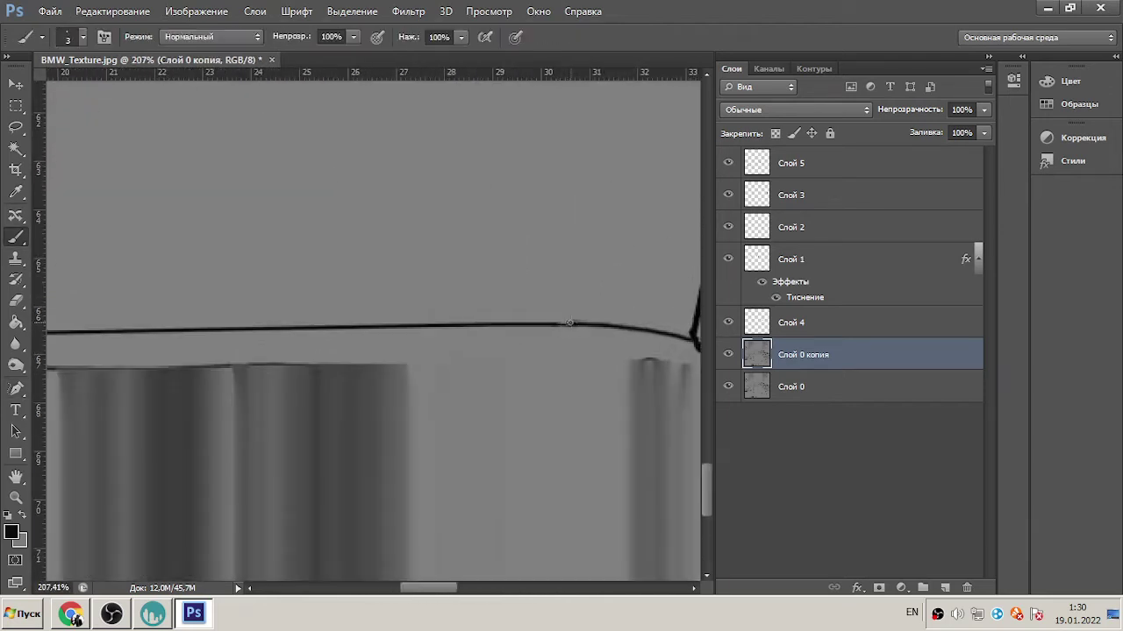
- Cover the stray crossing line ends at the seam's corner near the texture's lower-left edge with grey, using a 10 px brush
scroll(518, 211, "down", 3, "alt")
scroll(173, 368, "up", 4, "alt")
key("bracketright")
key("bracketright")
key("bracketright")
key("bracketright")
key("bracketright")
key("bracketright")
key("bracketright")
key("bracketright")
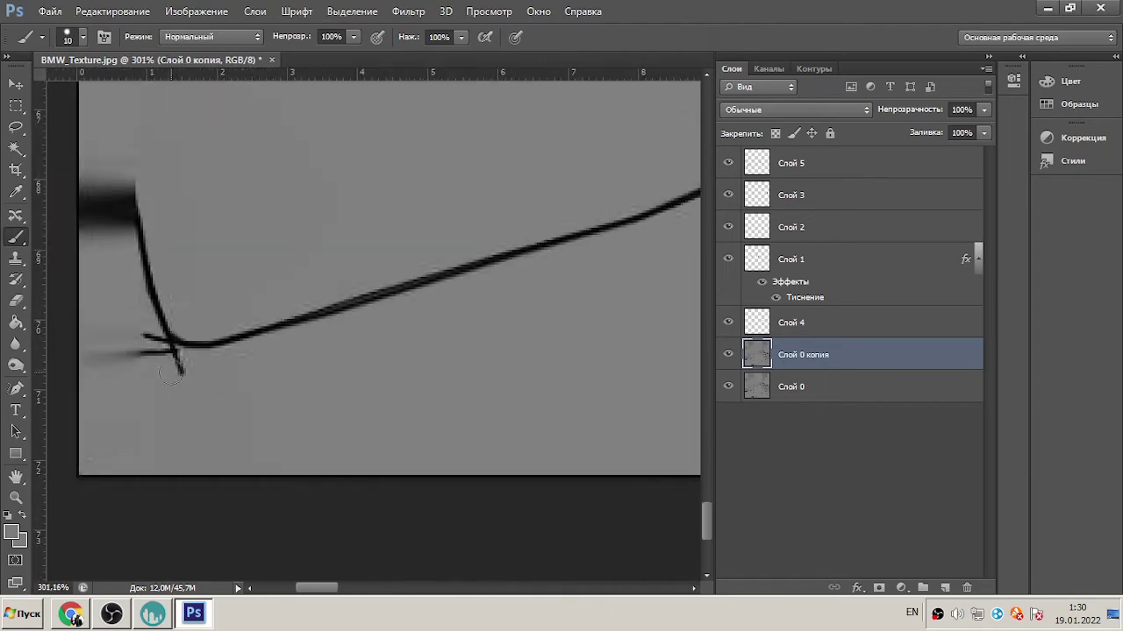
scroll(262, 320, "down", 5, "alt")
scroll(208, 391, "up", 5, "alt")
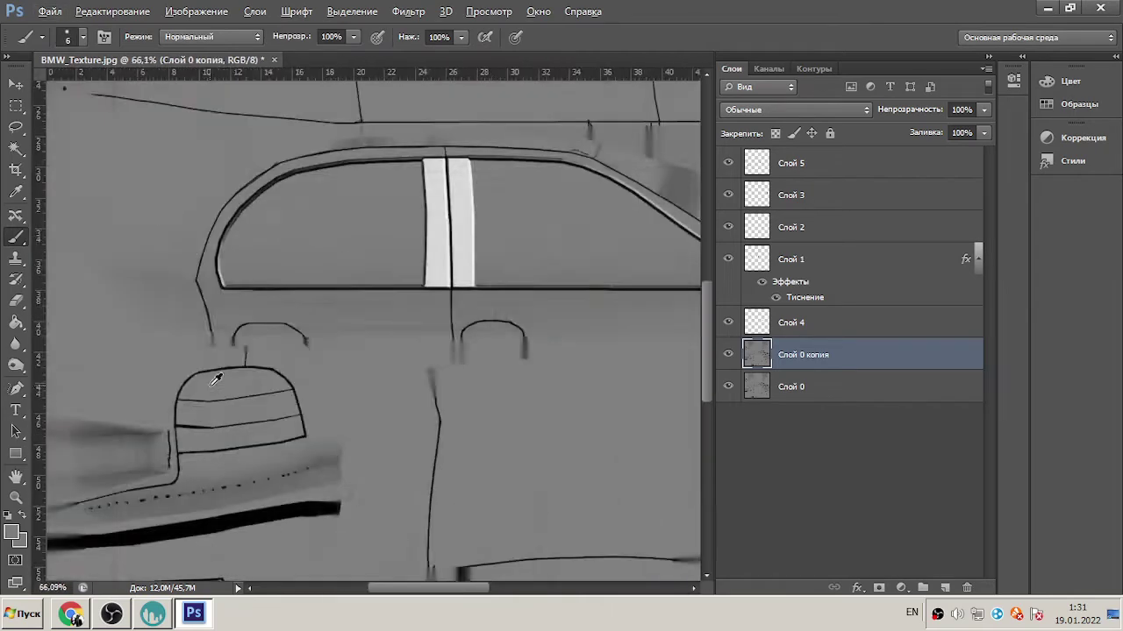
- Switch to Chrome to examine the BMW e39 reference photos, and return to Photoshop
scroll(181, 484, "down", 3, "alt")
key("alt+Tab")
scroll(141, 496, "down", 6)
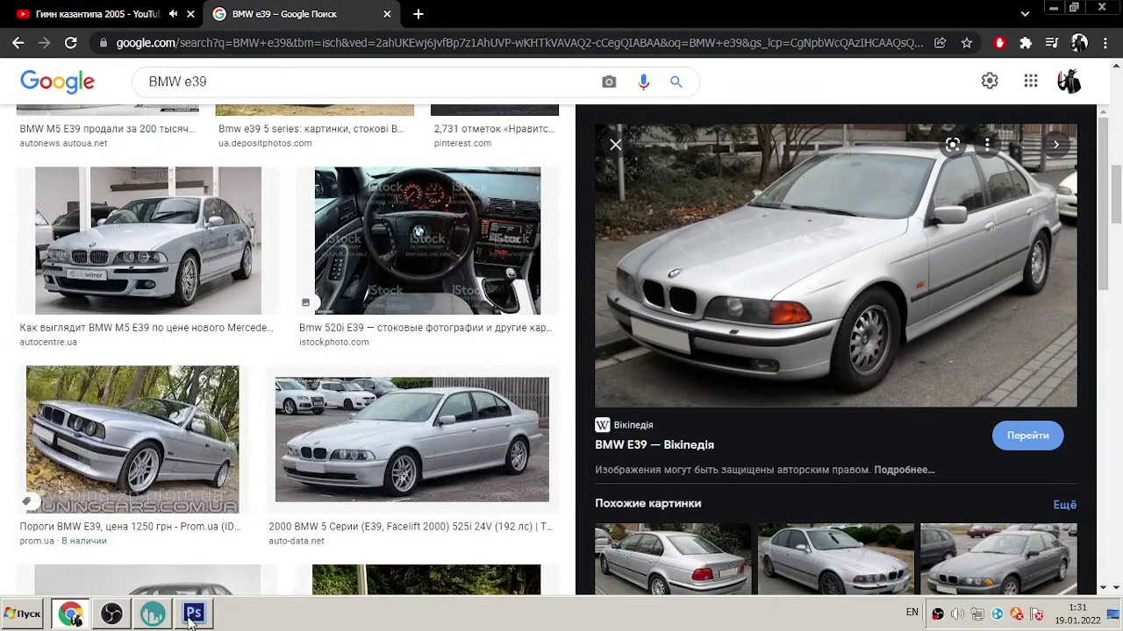
left_click(193, 614)
- Add a new layer and paint both door handle shapes light grey with a 25 px brush
scroll(464, 325, "up", 4, "alt")
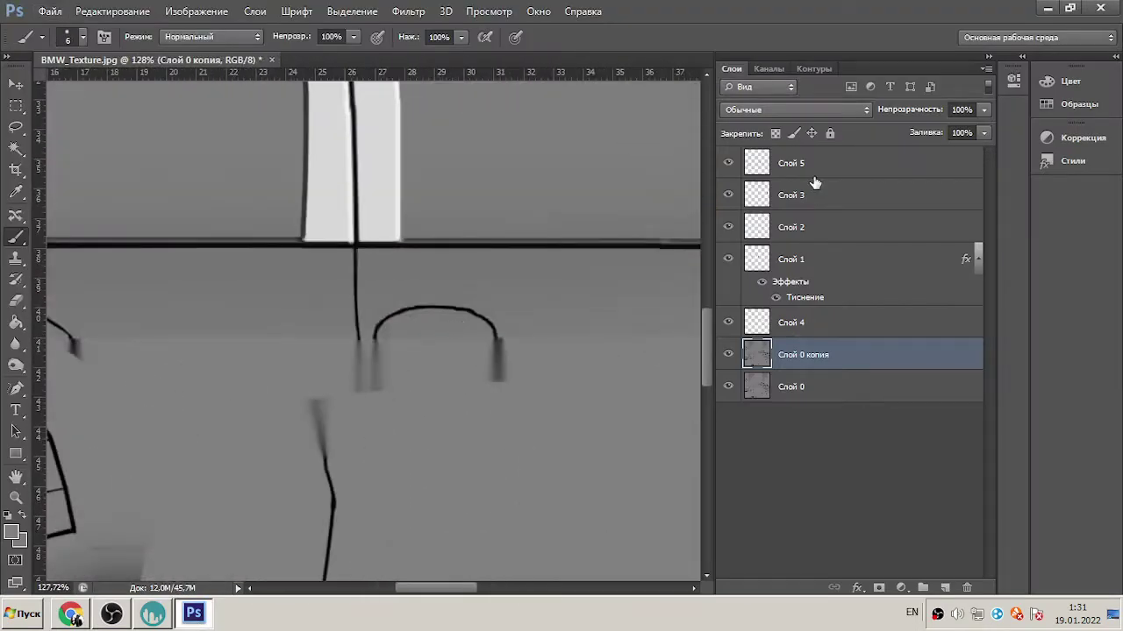
key("ctrl+shift+alt+n")
mouse_move(382, 334)
left_mouse_down()
mouse_move(435, 324)
mouse_move(473, 327)
left_mouse_up()
scroll(473, 326, "down", 2, "alt")
scroll(195, 318, "up", 4, "alt")
mouse_move(131, 342)
left_mouse_down()
mouse_move(158, 329)
mouse_move(280, 324)
mouse_move(338, 346)
left_mouse_up()
- Set Слой 6's blend mode to Перекрытие and trim the lower edges of both door handles with a 5 px eraser
left_click(795, 109)
left_click(766, 186)
key("Down")
key("Down")
key("Down")
key("Down")
key("Down")
key("Down")
key("Down")
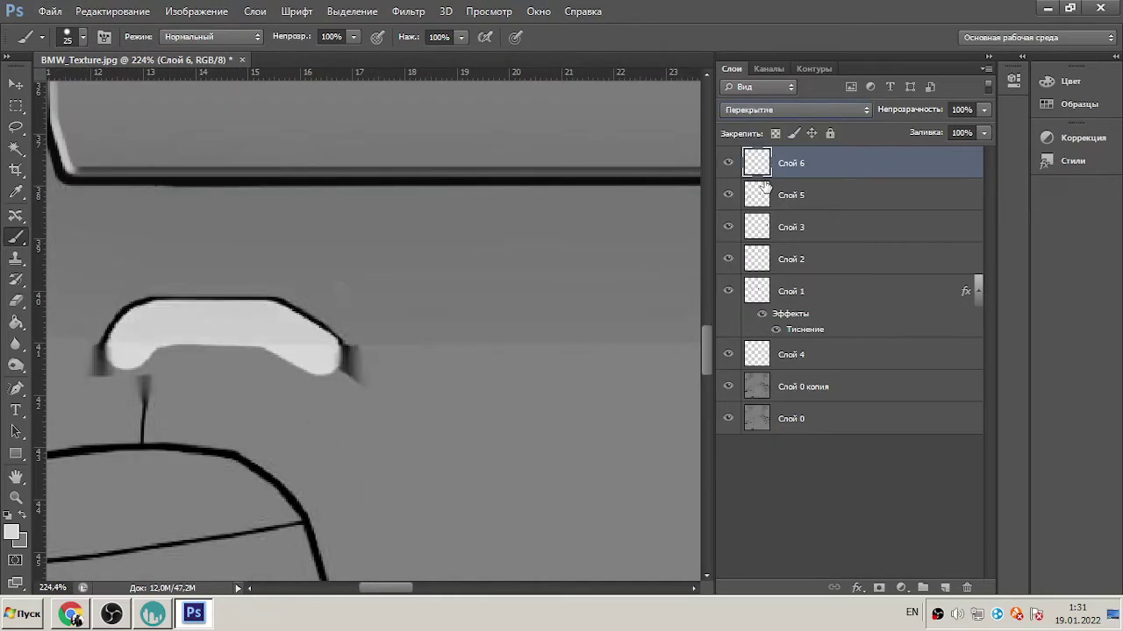
key("e")
scroll(353, 377, "down", 6, "alt")
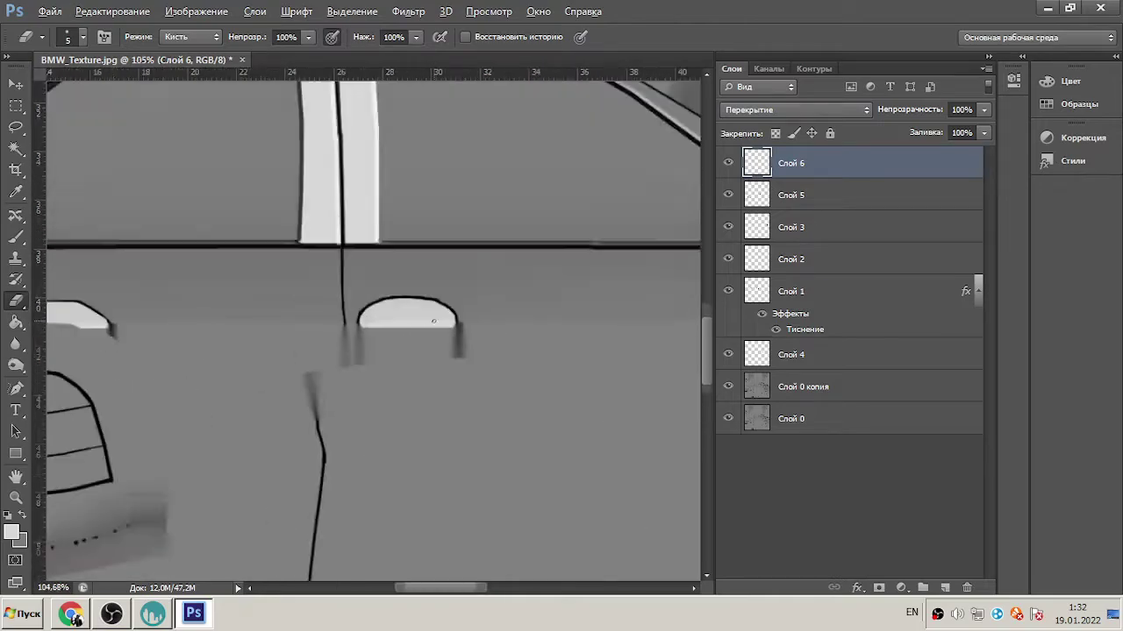
- Save the texture with the painted door handles using Save As
key("ctrl+shift+s")
left_click(601, 343)
key("Escape")
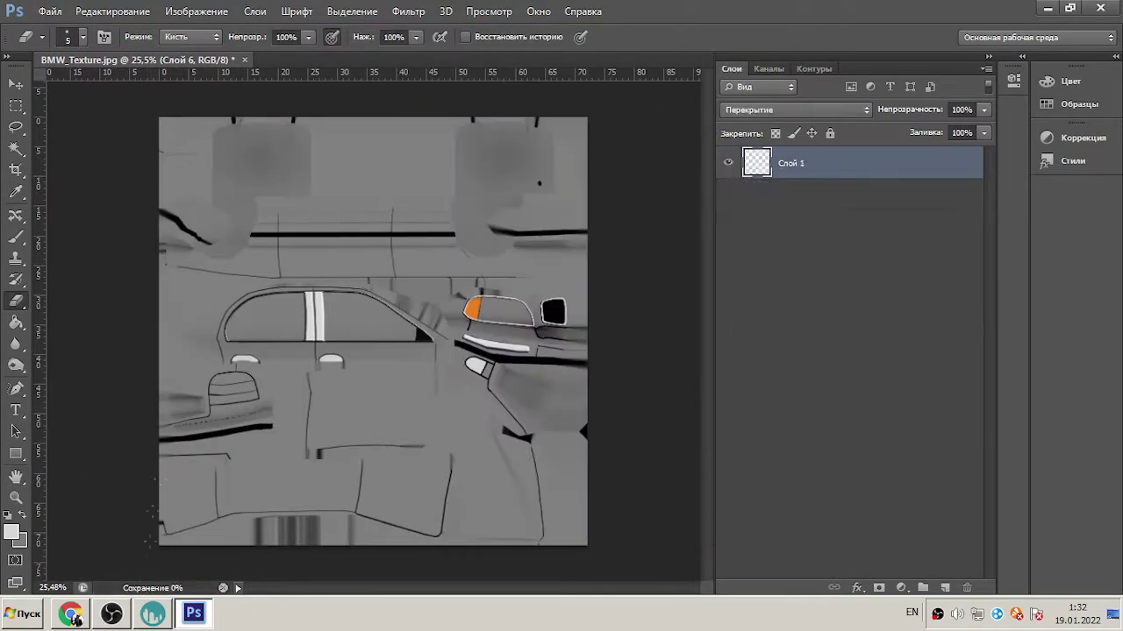
key("alt+Tab")
right_click(939, 619)
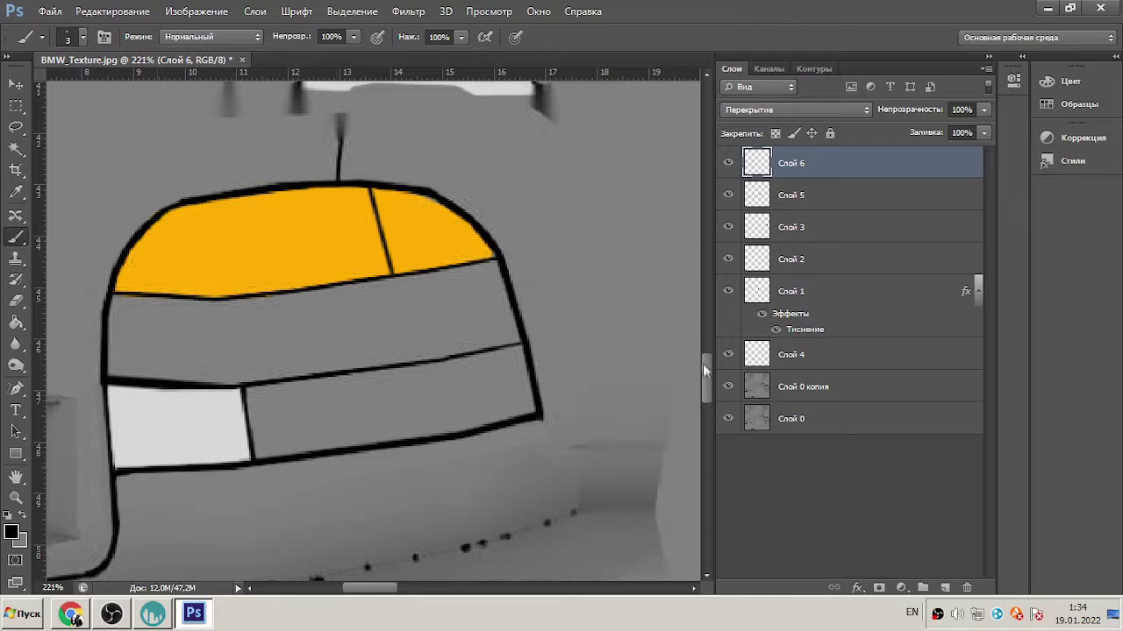
- Add a new layer in Перекрытие mode and paint the tail light's middle band and lower segment dark red with an 8 px brush
left_click(12, 532)
key("Escape")
left_click(944, 588)
key("bracketright")
left_click(796, 110)
mouse_move(114, 308)
left_mouse_down()
mouse_move(219, 314)
mouse_move(461, 281)
mouse_move(517, 407)
mouse_move(267, 423)
mouse_move(261, 379)
left_mouse_up()
left_click(771, 328)
mouse_move(122, 326)
left_mouse_down()
mouse_move(123, 362)
mouse_move(298, 413)
mouse_move(478, 351)
mouse_move(421, 386)
left_mouse_up()
scroll(409, 302, "down", 5, "alt")
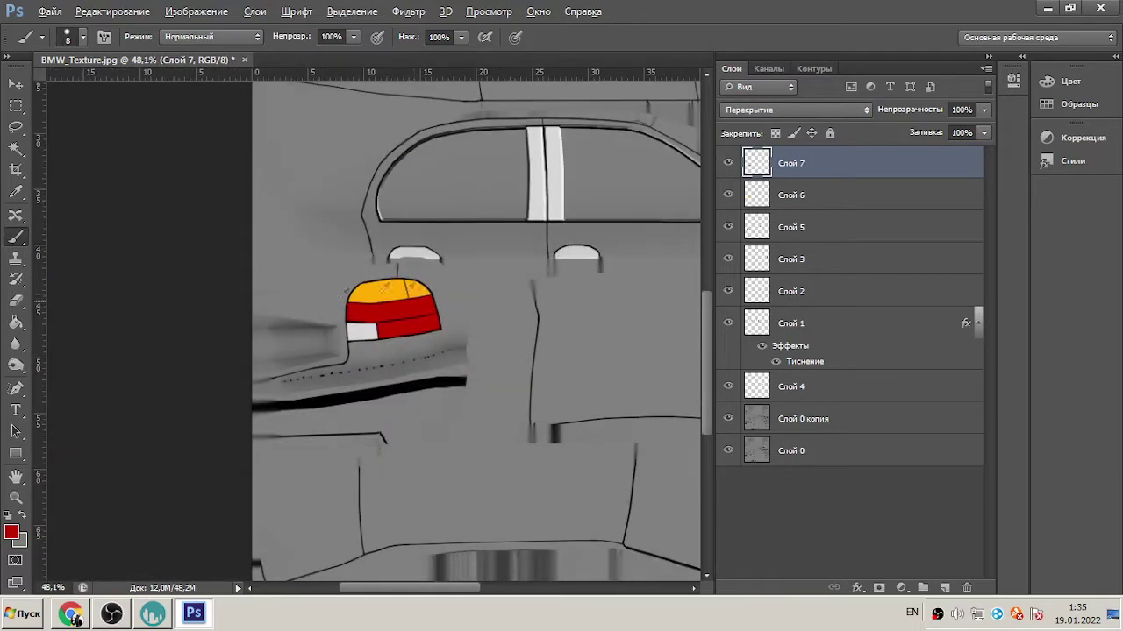
- Brighten the lower half of both door handles with sampled light grey on Слой 7, using a 20 px brush
scroll(399, 254, "up", 3, "alt")
left_click(390, 253, "alt")
left_click_drag(371, 252, 412, 267)
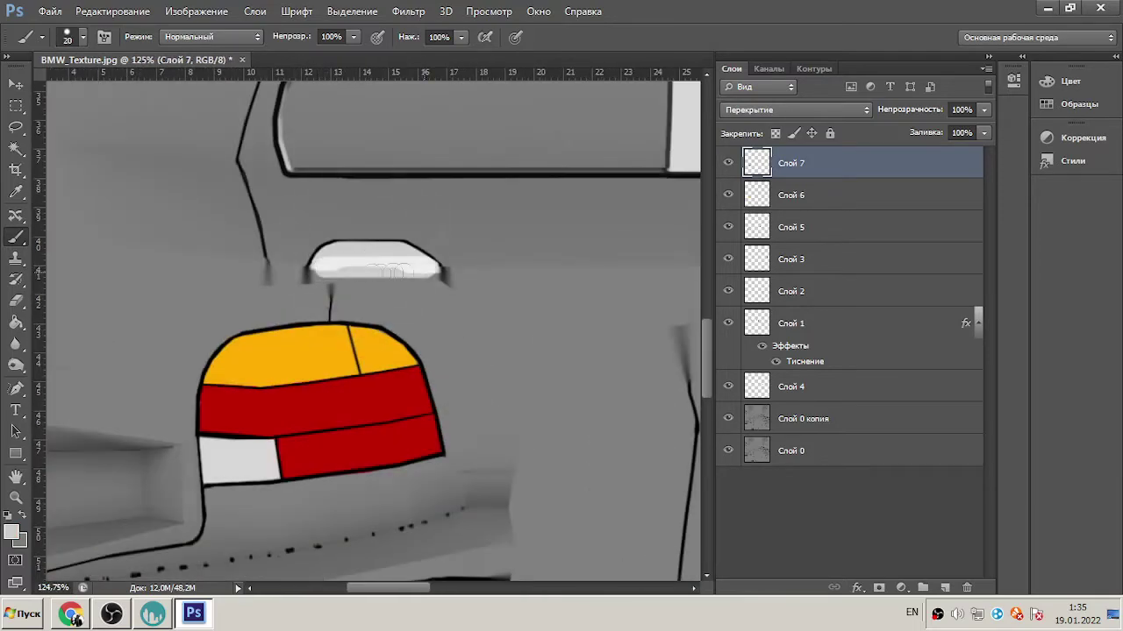
left_click_drag(315, 268, 421, 267)
scroll(369, 263, "down", 3, "alt")
left_click_drag(552, 268, 623, 267)
scroll(307, 269, "down", 2, "alt")
scroll(305, 269, "down", 1, "alt")
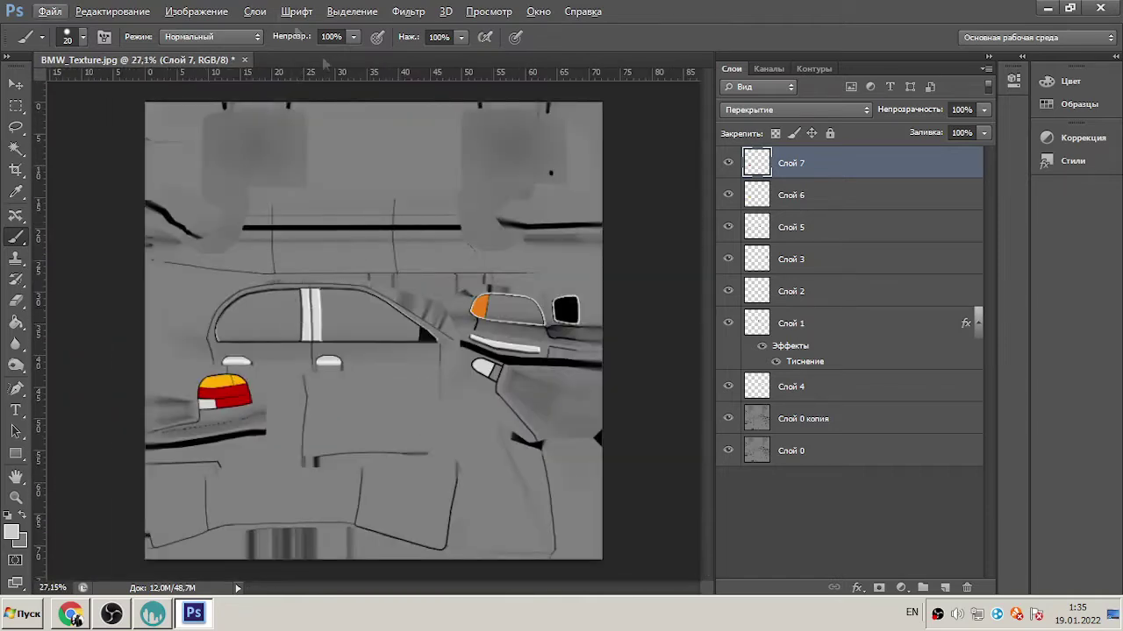
- Save the texture with the coloured tail light using Save As, and switch to 3D-Coat
left_click(196, 12)
mouse_move(50, 12)
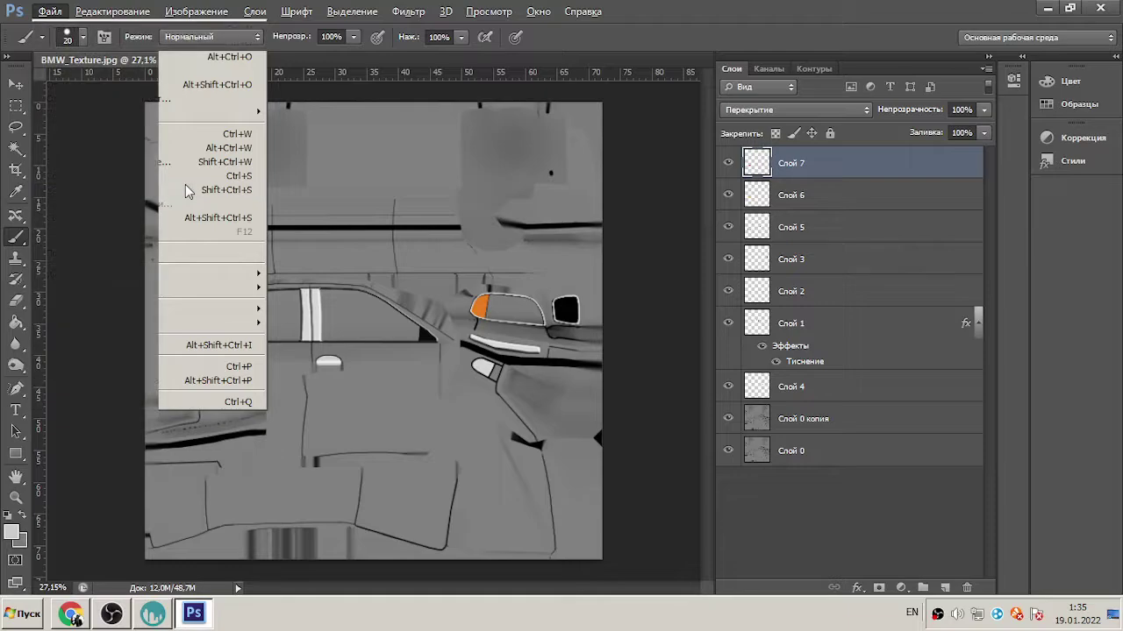
left_click(186, 189)
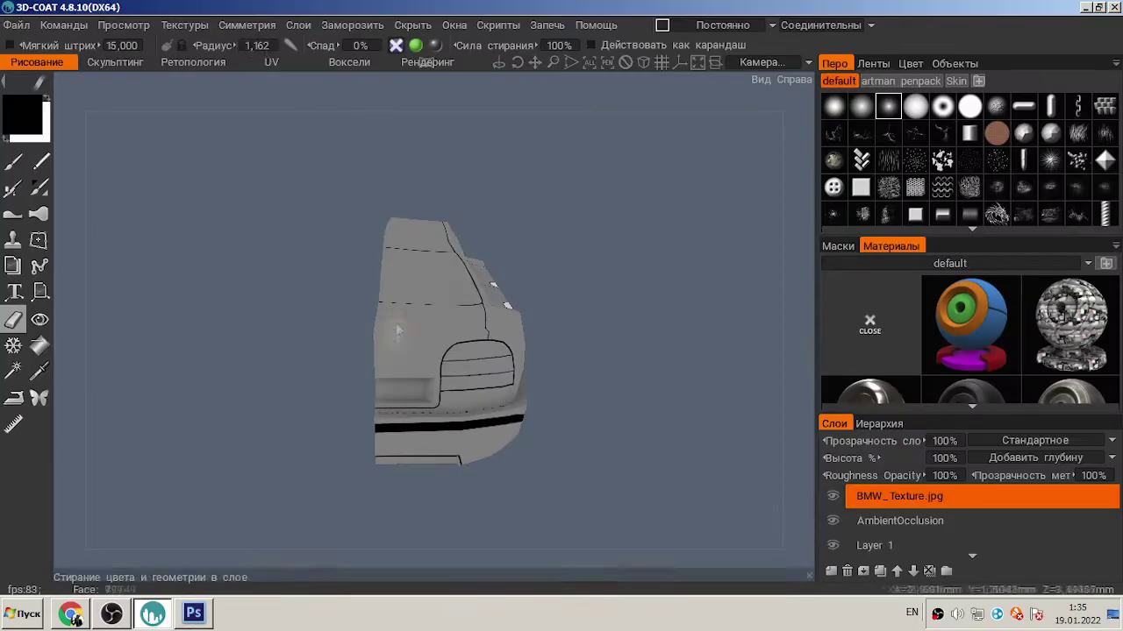
- Load the saved texture onto the car model and inspect the headlight and grille at its front
left_click(184, 25)
mouse_move(186, 66)
left_click(561, 71)
left_click(251, 263)
left_click(377, 380)
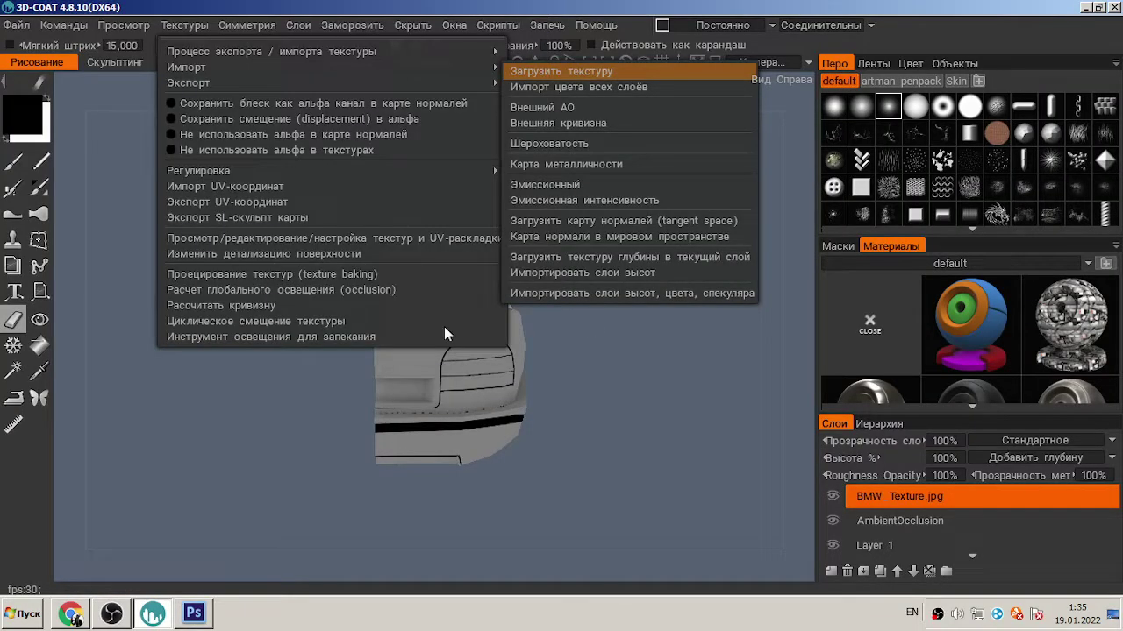
left_click_drag(444, 326, 563, 212)
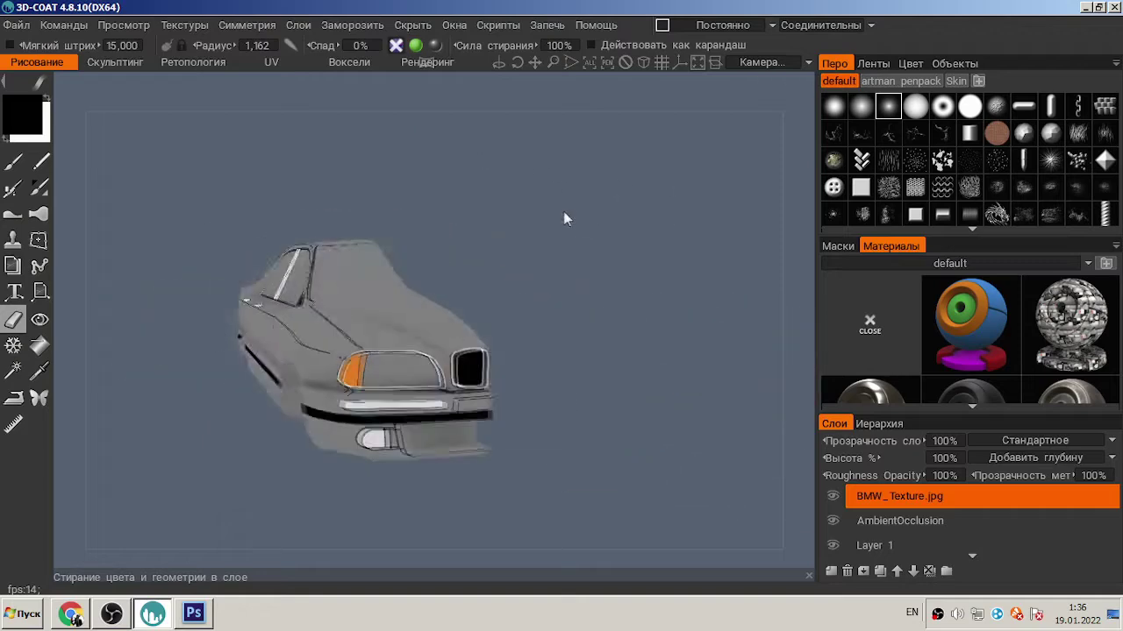
scroll(563, 211, "up", 5)
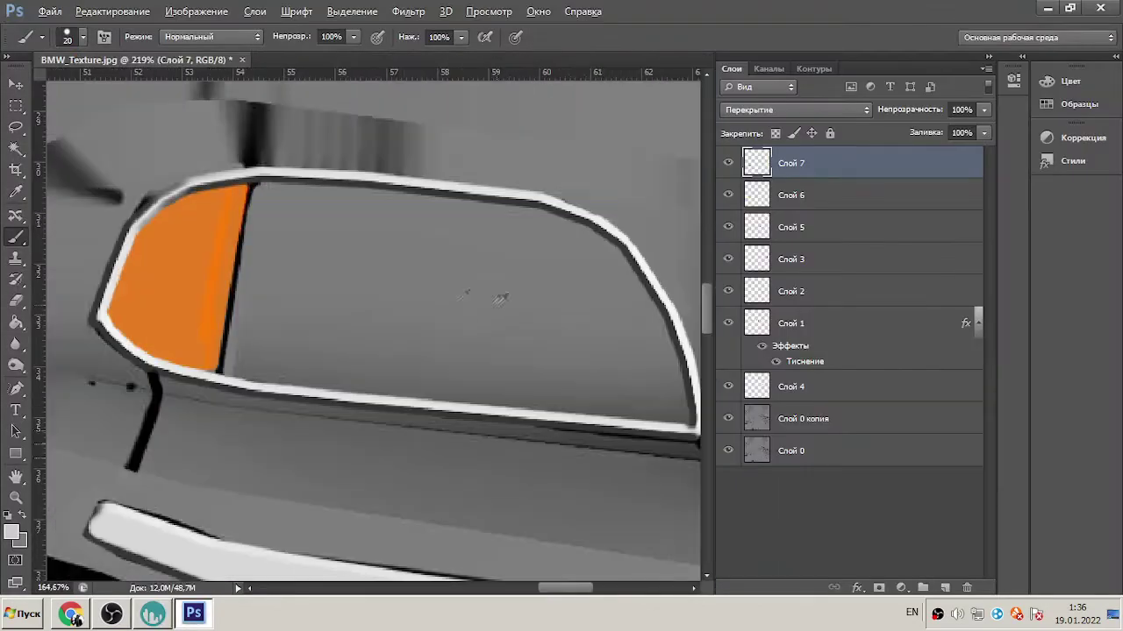
- Select the headlight's clear lens with the Polygonal Lasso and scribble light grey vertical strokes inside it on a new layer
scroll(204, 289, "down", 2, "alt")
key("l")
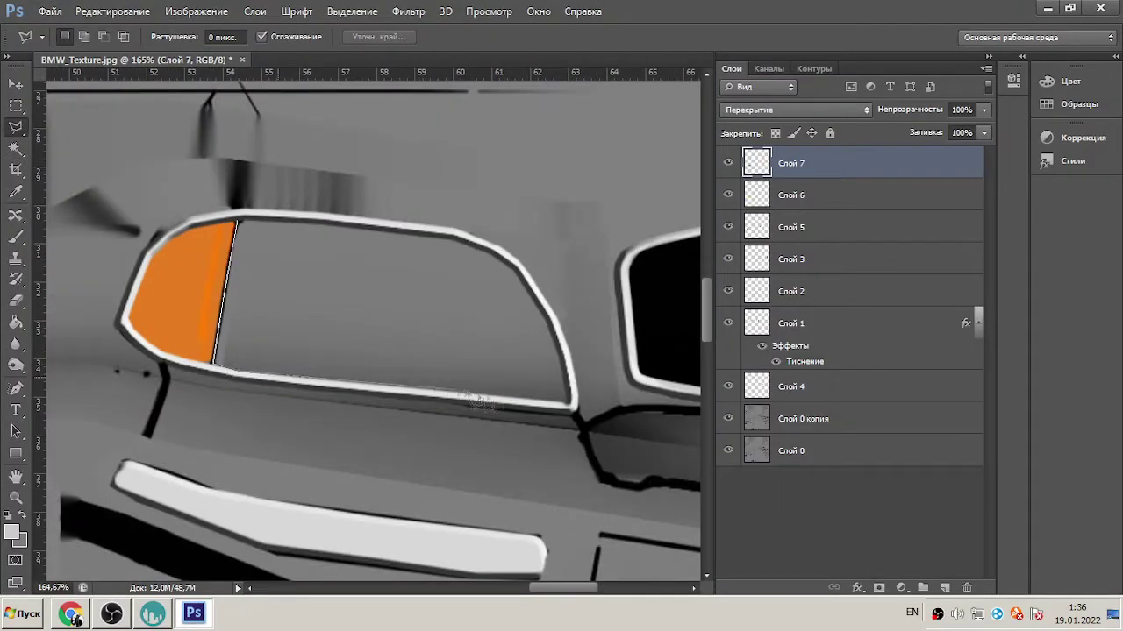
key("ctrl+shift+alt+n")
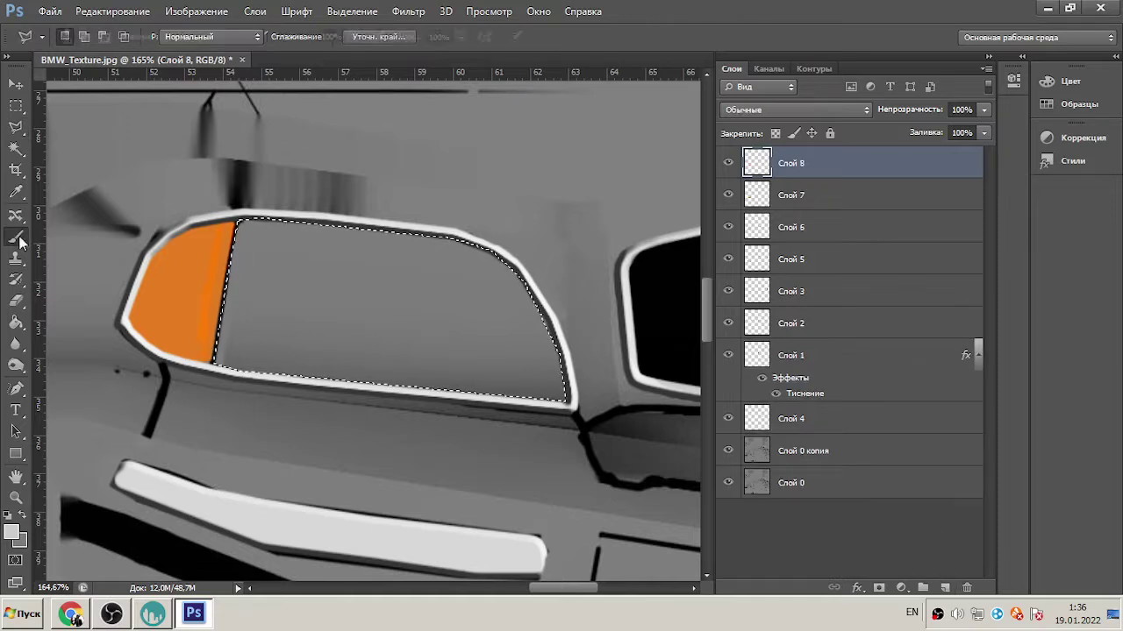
key("b")
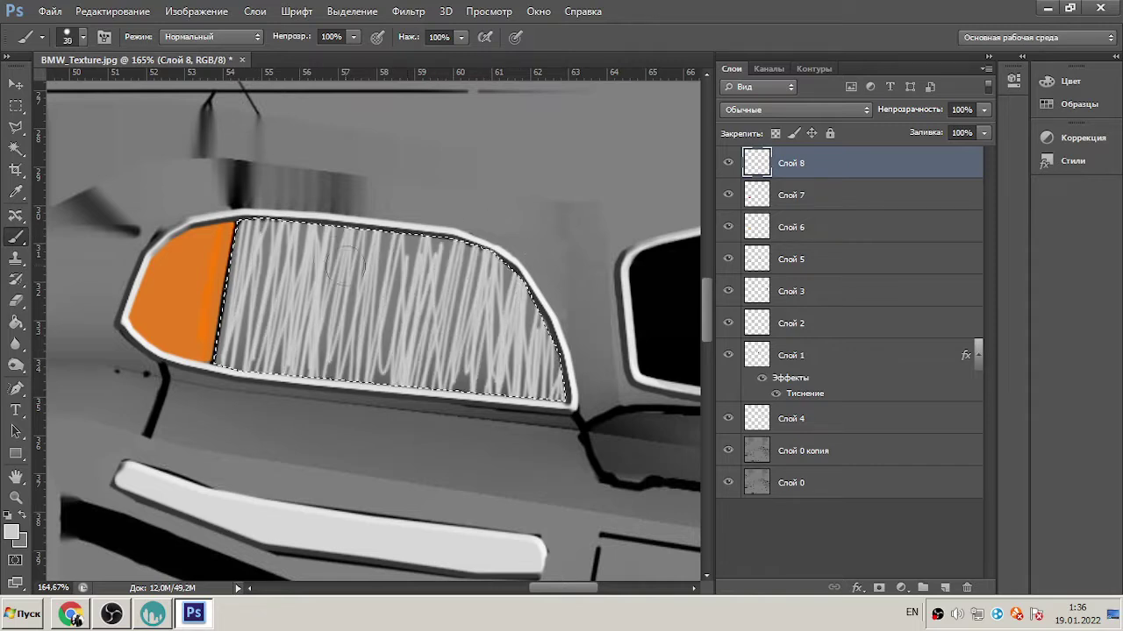
- Paint soft dark bands across the lens with a 25 px brush and set Слой 8 to Линейный осветлитель (добавить)
left_click(82, 37)
left_click_drag(263, 263, 380, 223)
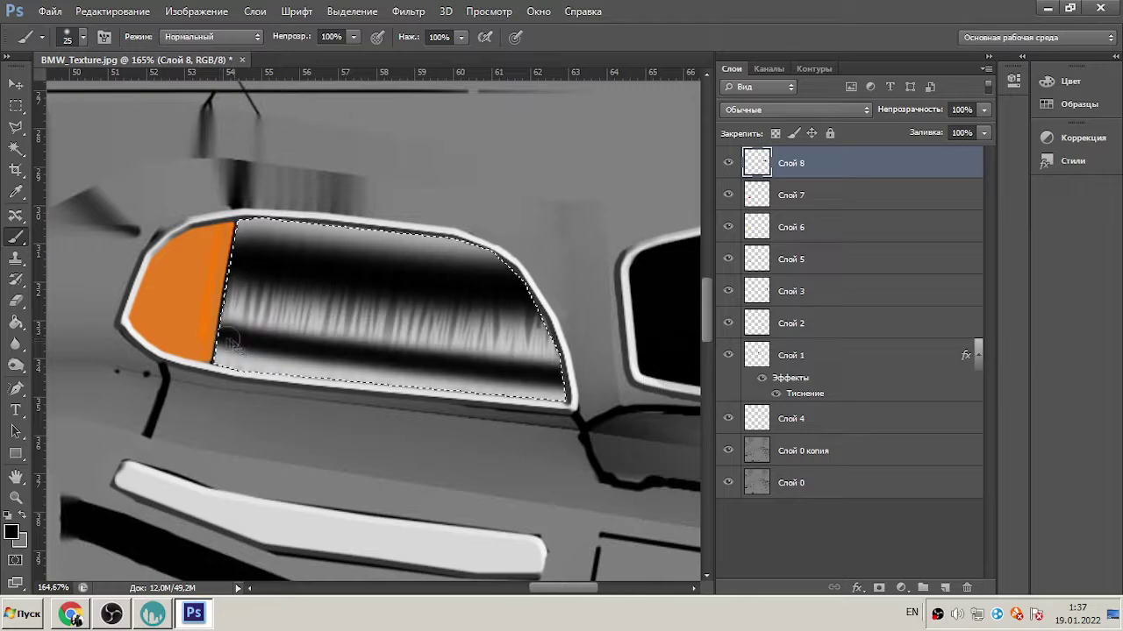
key("Down")
key("Down")
key("Down")
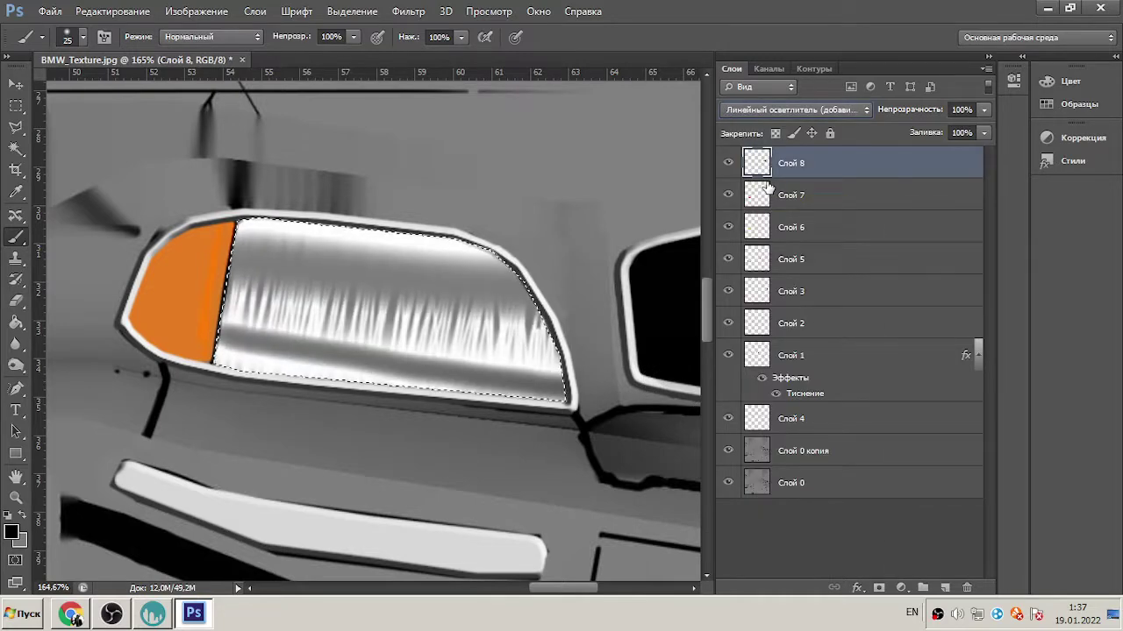
- Apply a Gaussian Blur with a 1.3 px radius to the headlight's painted reflections
left_click(408, 12)
mouse_move(438, 202)
left_click(676, 323)
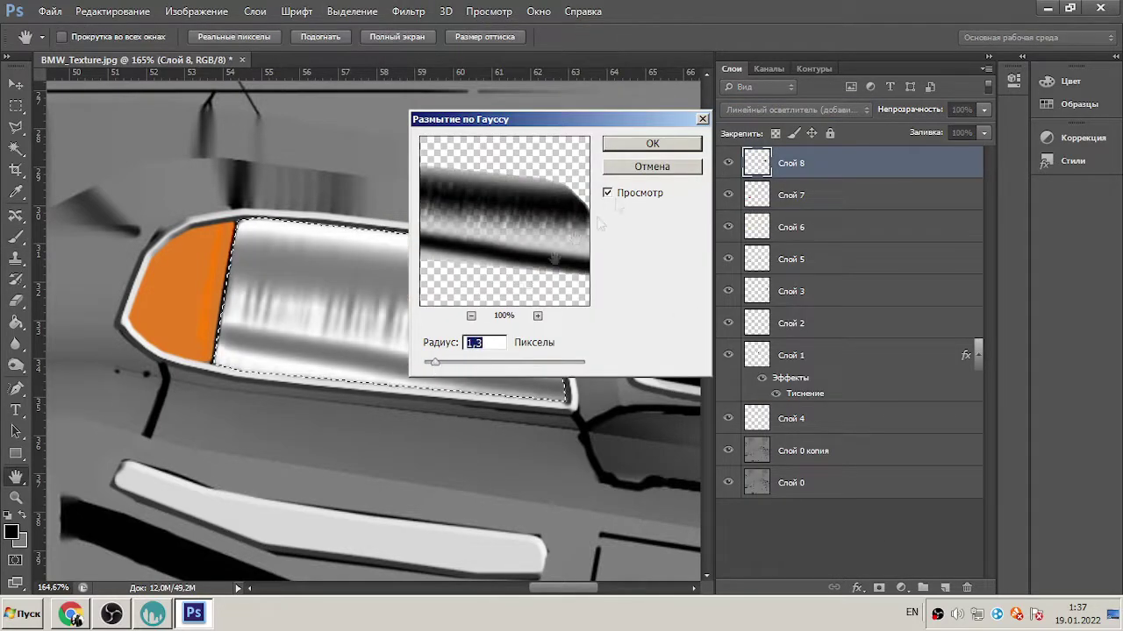
key("Return")
key("b")
scroll(321, 349, "down", 10, "alt")
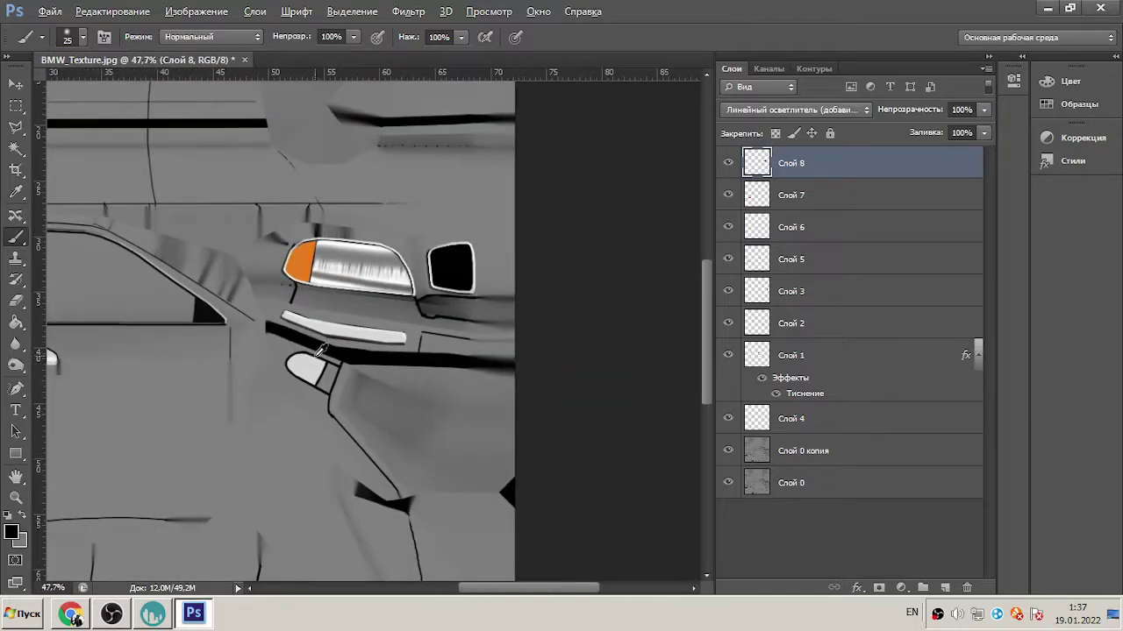
- Try to draw thin light vertical slats across the black grille opening by hand on Слой 8, using a 2 px brush
scroll(436, 254, "up", 10, "alt")
key("x")
key("[")
key("[")
key("[")
key("[")
key("[")
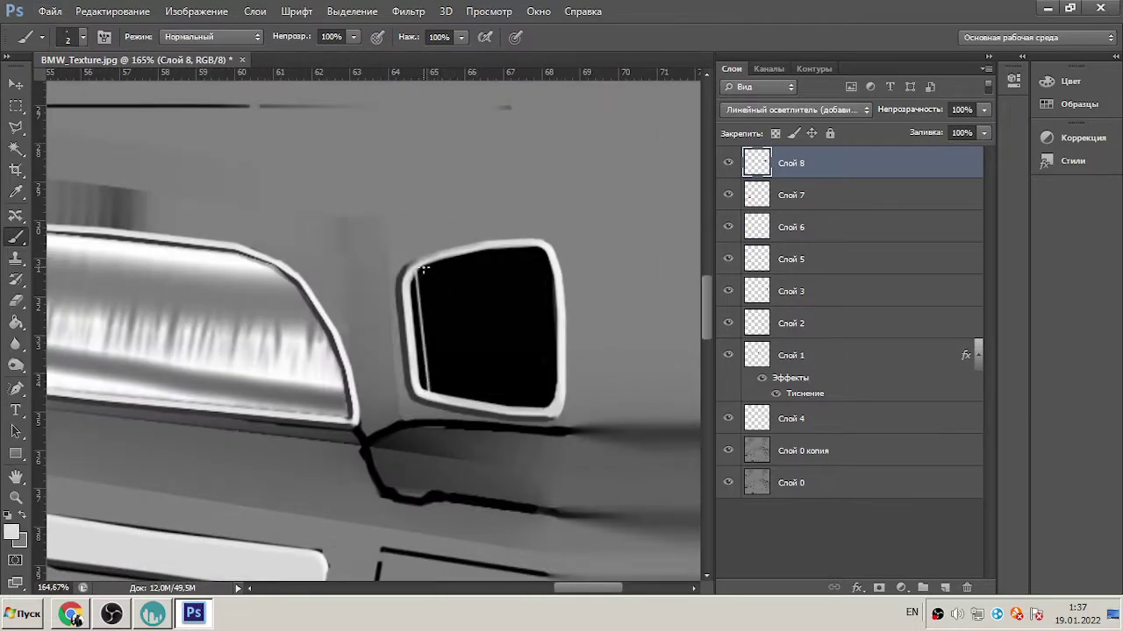
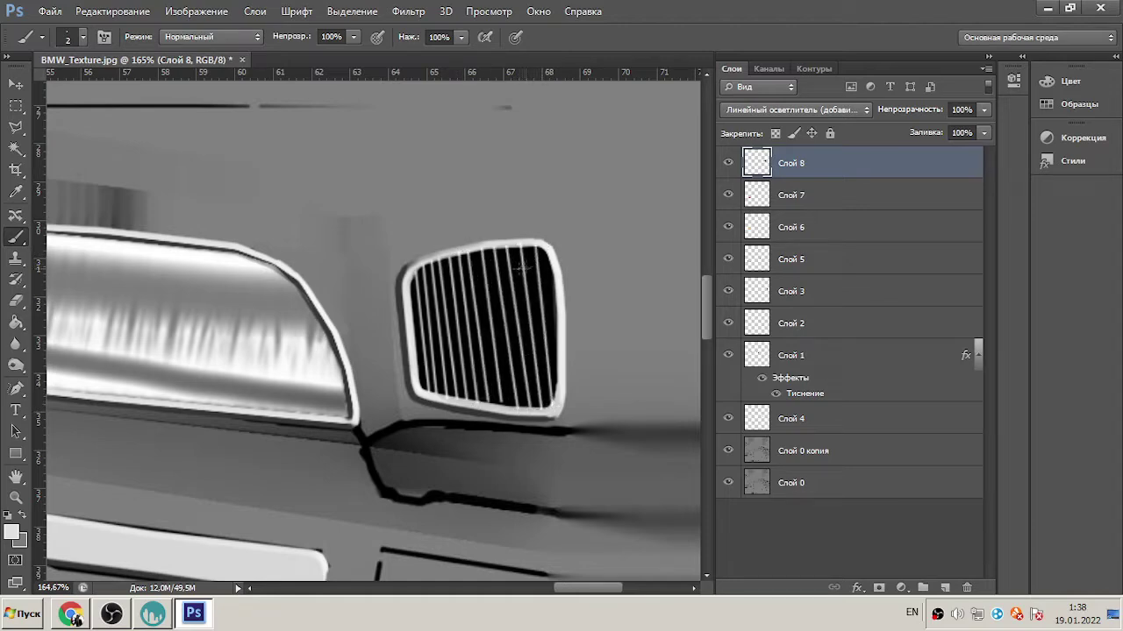
scroll(522, 267, "down", 1, "alt")
left_click_drag(462, 263, 478, 417)
key("e")
mouse_move(437, 298)
left_mouse_down()
mouse_move(439, 386)
mouse_move(526, 281)
mouse_move(454, 351)
left_mouse_up()
- Merge all the layers, add a new layer and draw a thin light vertical slat at the grille's edge with a 2 px brush
right_click(803, 163)
left_click(537, 417)
left_click(944, 588)
scroll(464, 342, "up", 1, "alt")
key("b")
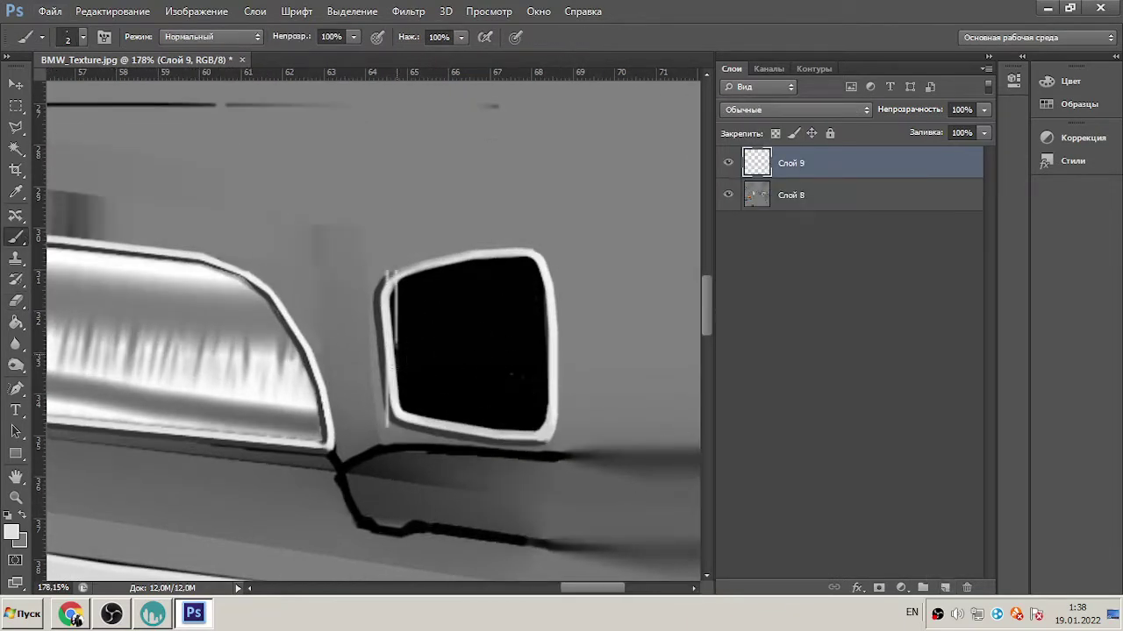
- Move the slat beside the grille's edge, stretch its height to about 157% and tilt it with Free Transform
key("v")
mouse_move(410, 289)
left_mouse_down()
mouse_move(422, 288)
mouse_move(404, 257)
left_mouse_up()
key("ctrl+t")
left_click_drag(404, 428, 404, 513)
left_click_drag(434, 412, 427, 354)
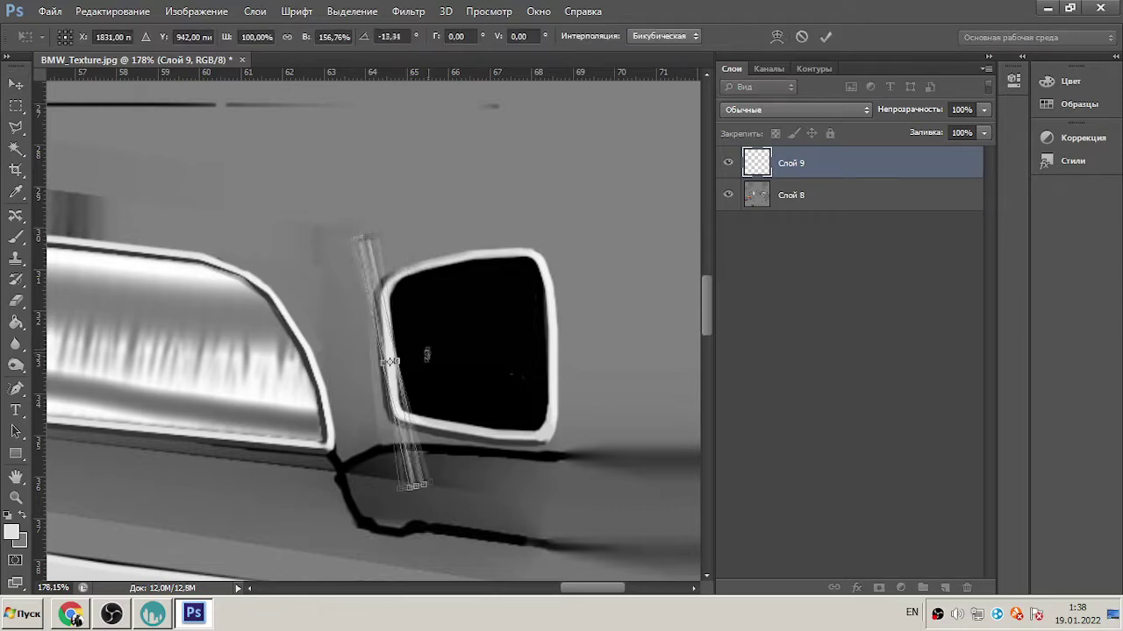
- Duplicate the slat and offset the copies sideways to form evenly spaced slats across the grille
key("ctrl+j")
key("Return")
key("shift+Right")
key("alt+shift+Right")
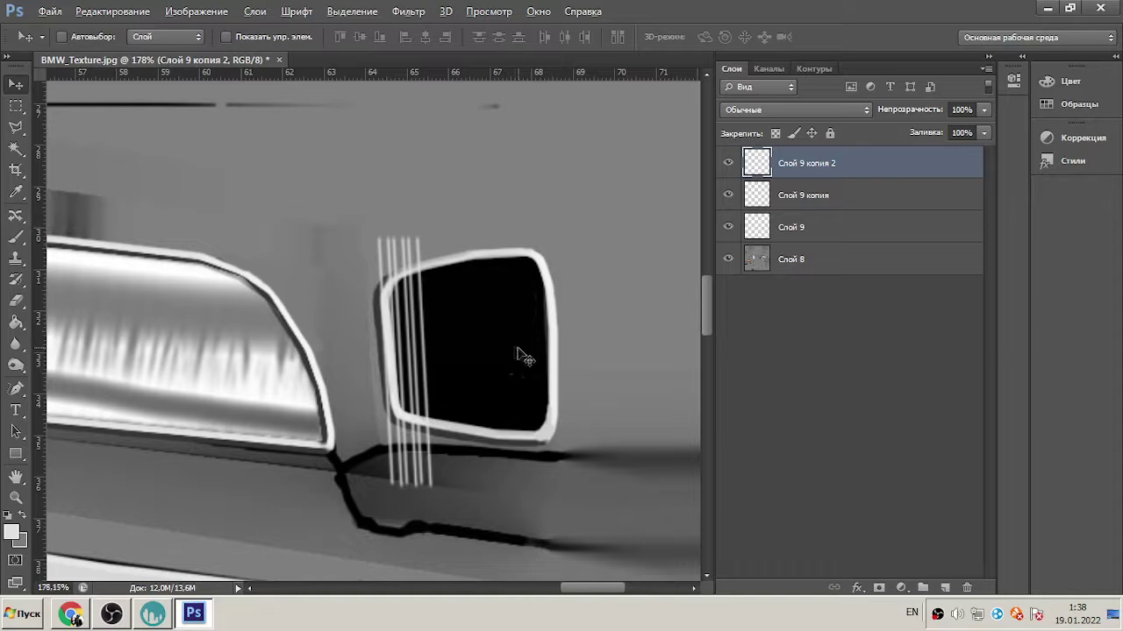
- Duplicate the white slat lines repeatedly across the black grille opening until they reach its far edge
scroll(496, 352, "up", 1, "alt")
key("alt+shift+Right")
key("alt+shift+Right")
key("alt+shift+Right")
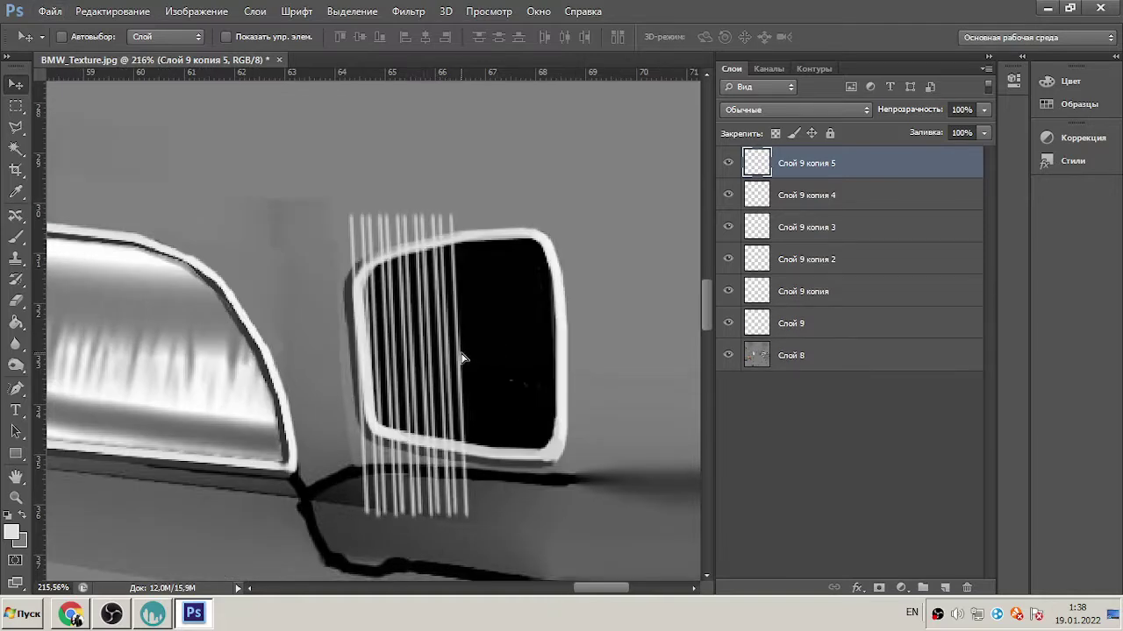
key("alt+shift+Right")
key("alt+shift+Right")
key("alt+shift+Right")
key("alt+shift+Right")
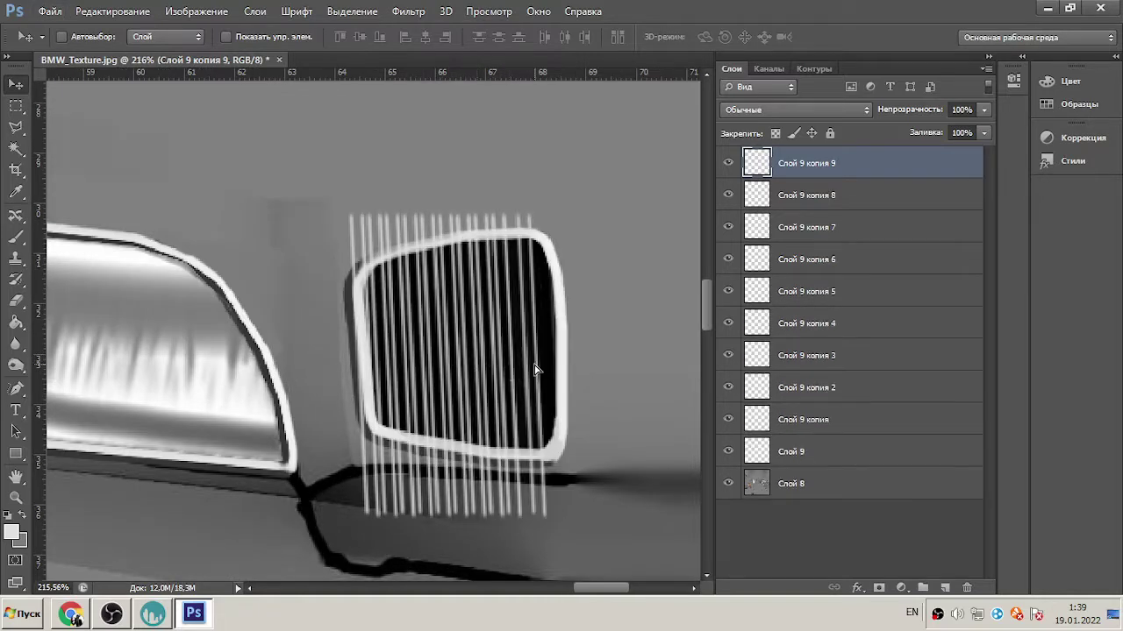
key("alt+shift+Right")
- Merge all the slat line copies into a single layer above the base texture layer
left_click(812, 481, "shift")
right_click(811, 480)
left_click(614, 396)
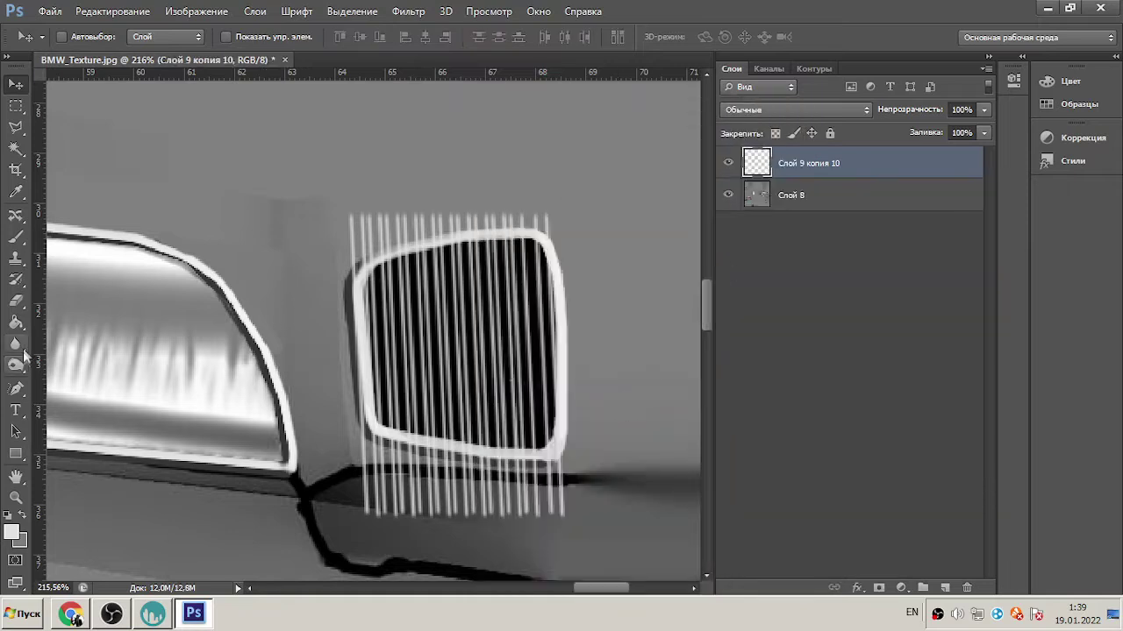
- Erase the slat line ends that stick out above and below the grille frame
left_click(16, 365)
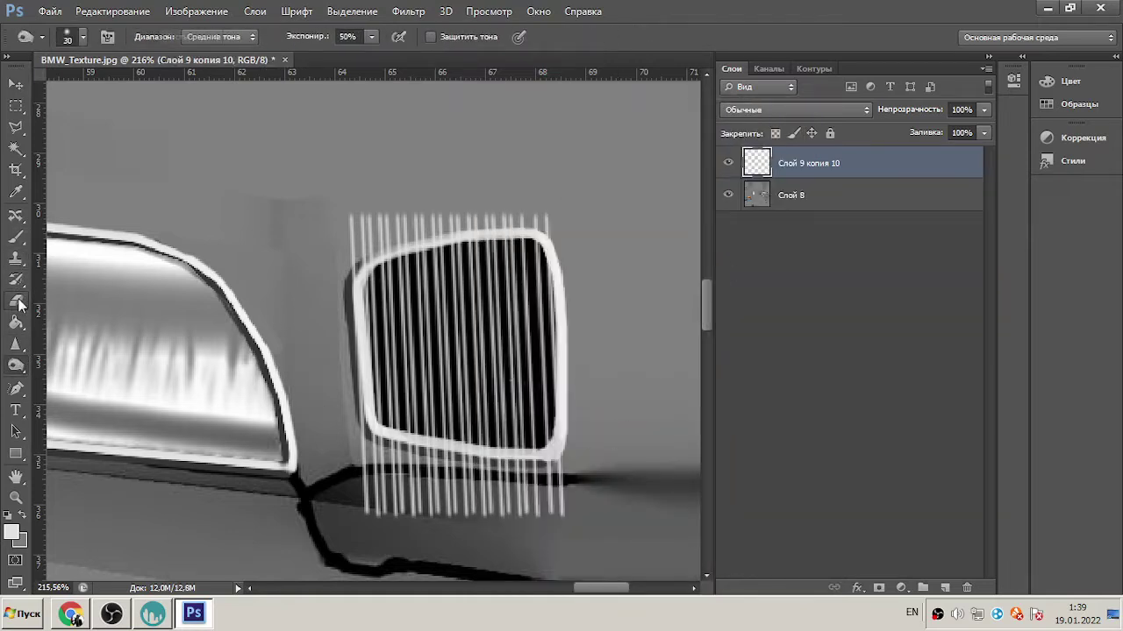
key("e")
left_click_drag(368, 491, 561, 484)
mouse_move(526, 226)
left_mouse_down()
mouse_move(368, 238)
mouse_move(349, 230)
mouse_move(548, 225)
left_mouse_up()
- Darken the grille slats with an image adjustment and set their layer's blending mode to Lighten (Замена светлым)
left_click(197, 11)
left_click(465, 66)
left_click_drag(902, 437, 793, 437)
left_click(977, 211)
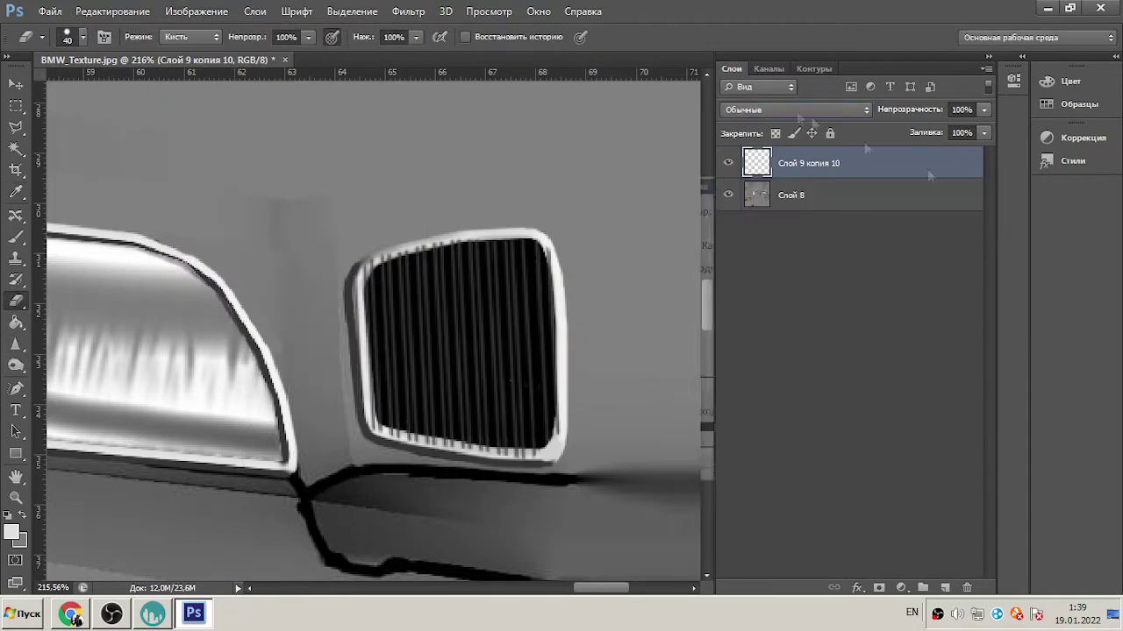
key("alt+shift+g")
- Dodge the middle of the grille slats at 100% exposure in the midtones and merge the slat layer with the base texture
key("o")
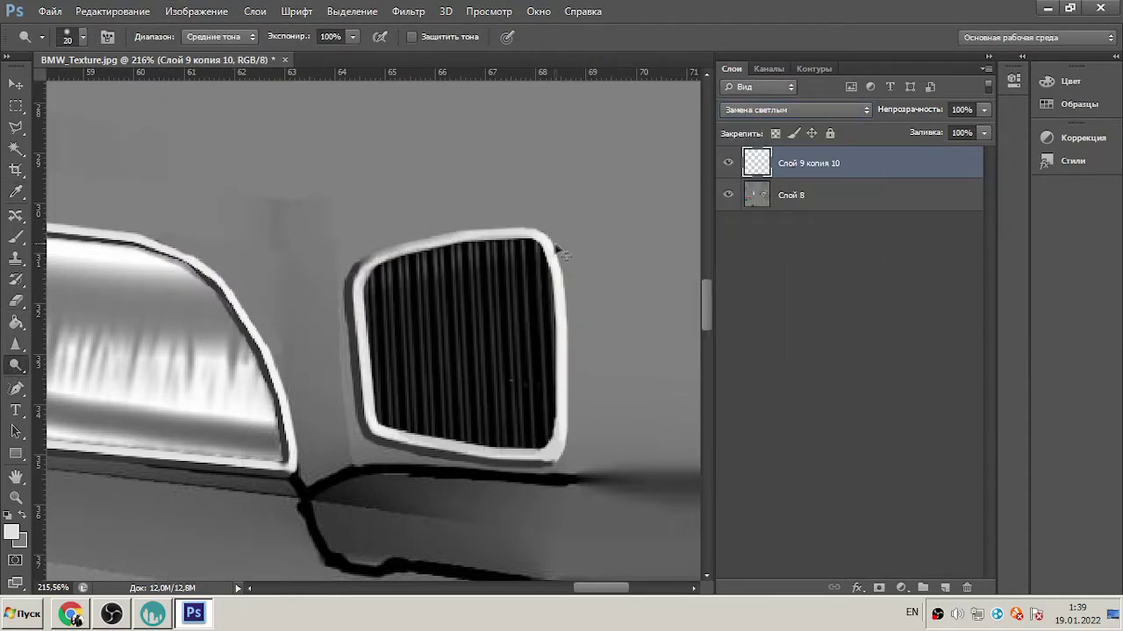
left_click_drag(401, 333, 523, 327)
scroll(524, 324, "down", 5, "alt")
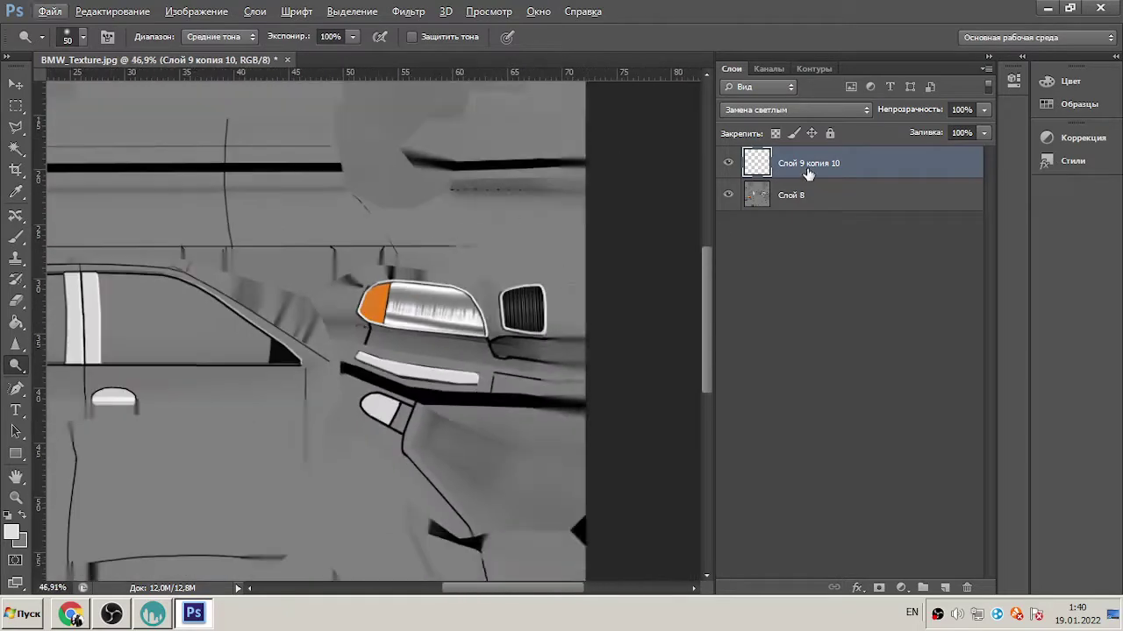
right_click(811, 165)
left_click(602, 394)
- Shade the headlight, its orange turn signal and the grille edges with the Burn tool at 50% midtone exposure
scroll(484, 298, "up", 3, "alt")
scroll(411, 315, "up", 2, "alt")
key("shift+o")
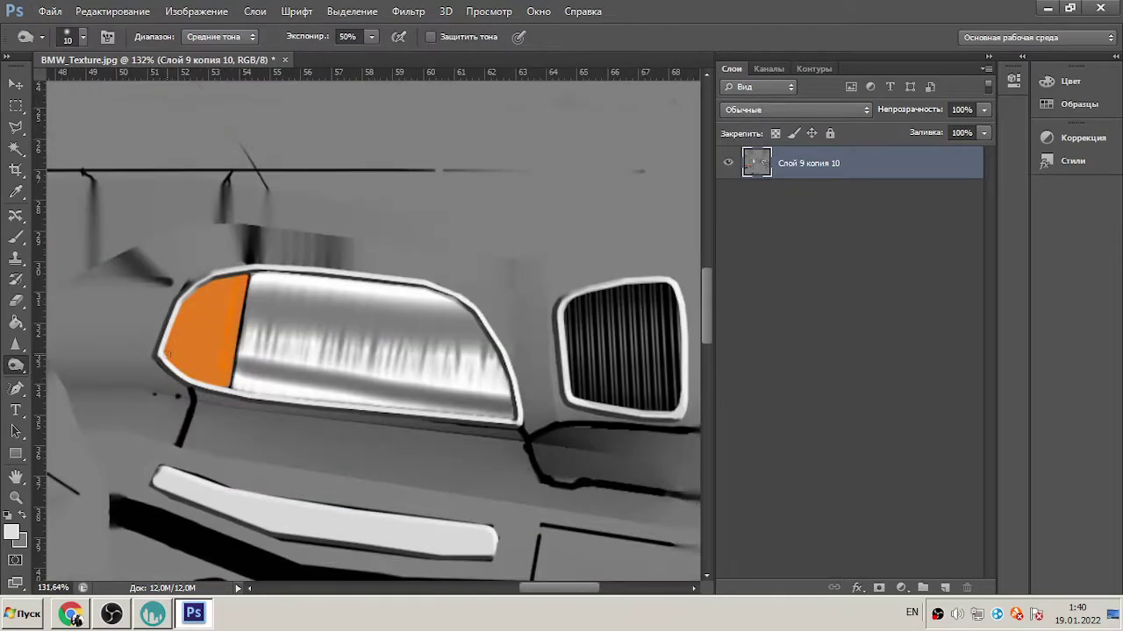
mouse_move(514, 410)
left_mouse_down()
mouse_move(246, 307)
mouse_move(428, 376)
mouse_move(250, 386)
mouse_move(153, 357)
mouse_move(219, 294)
mouse_move(281, 276)
mouse_move(515, 409)
left_mouse_up()
mouse_move(596, 302)
left_mouse_down()
mouse_move(614, 395)
mouse_move(671, 351)
left_mouse_up()
scroll(334, 297, "down", 2, "alt")
key("bracketleft")
key("bracketleft")
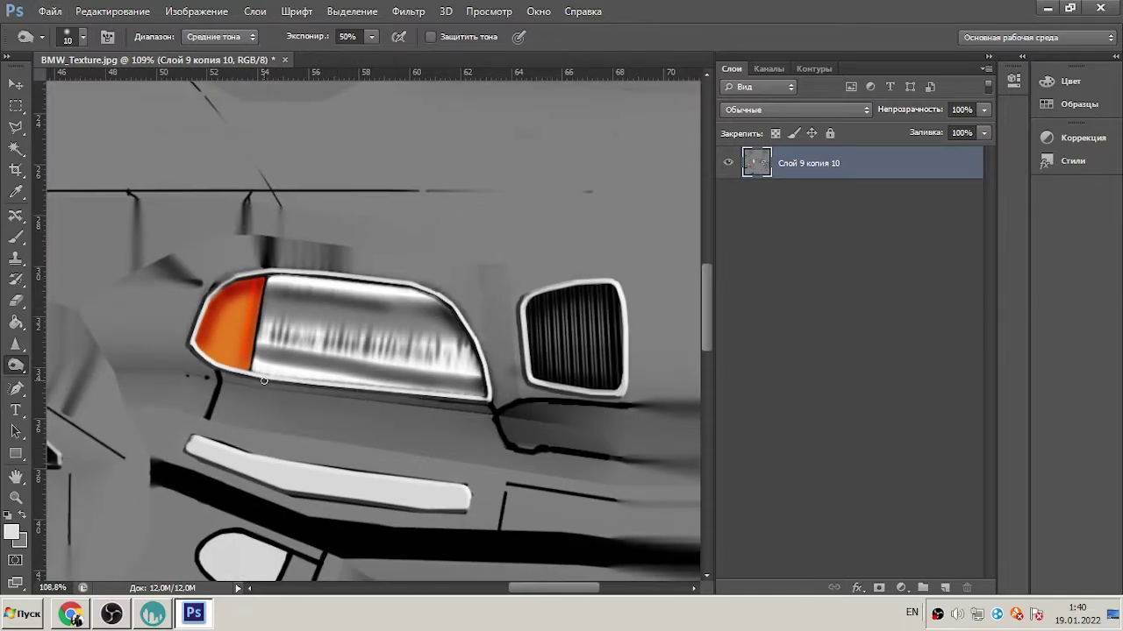
scroll(421, 290, "down", 3, "alt")
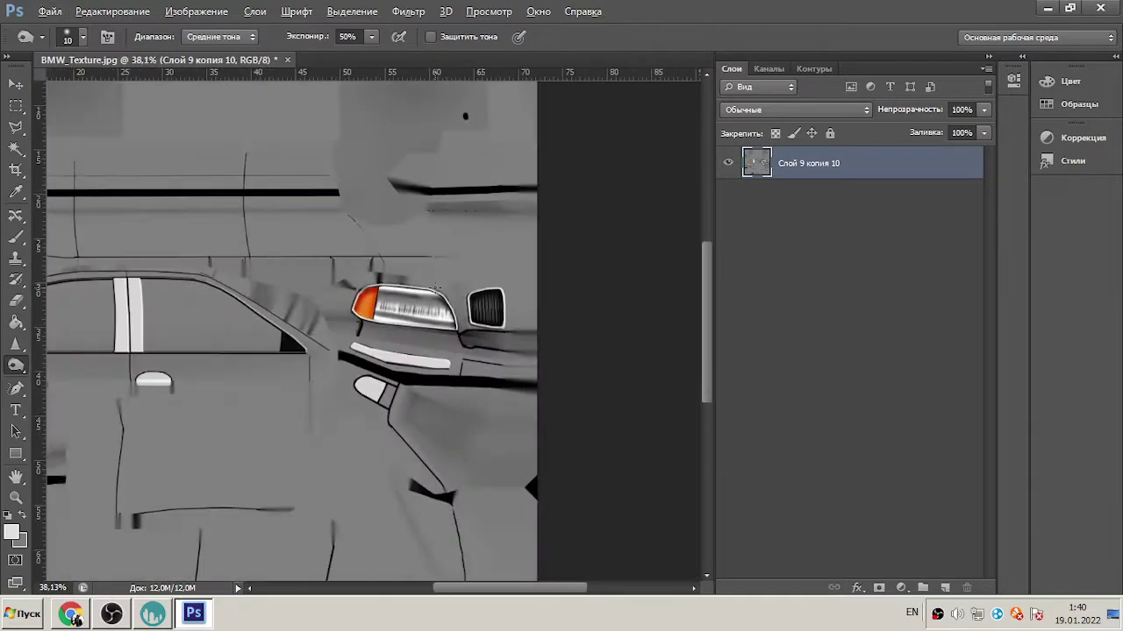
- Examine the side windows, door handles, tail light and lower panels of the car texture
scroll(189, 372, "up", 4, "alt")
left_click_drag(187, 365, 194, 476)
scroll(194, 476, "down", 3, "alt")
scroll(211, 428, "up", 2, "alt")
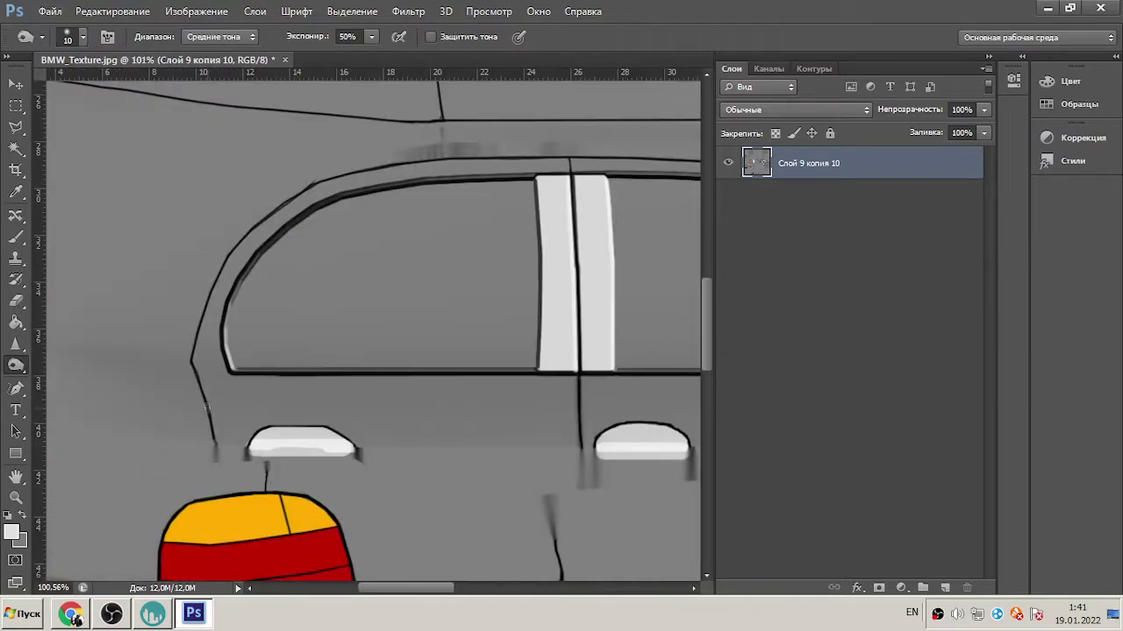
scroll(228, 229, "down", 3, "alt")
scroll(526, 198, "up", 2, "alt")
scroll(353, 185, "down", 1, "alt")
scroll(179, 244, "up", 4, "alt")
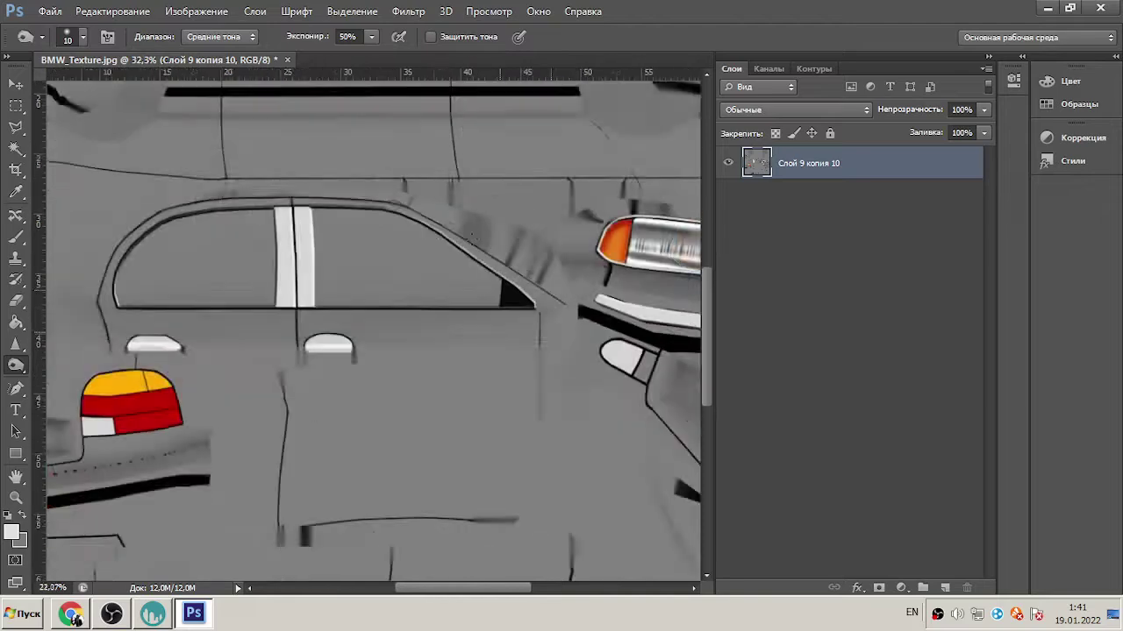
- Set the brush colour to dark grey and add a new layer for the window glass
key("l")
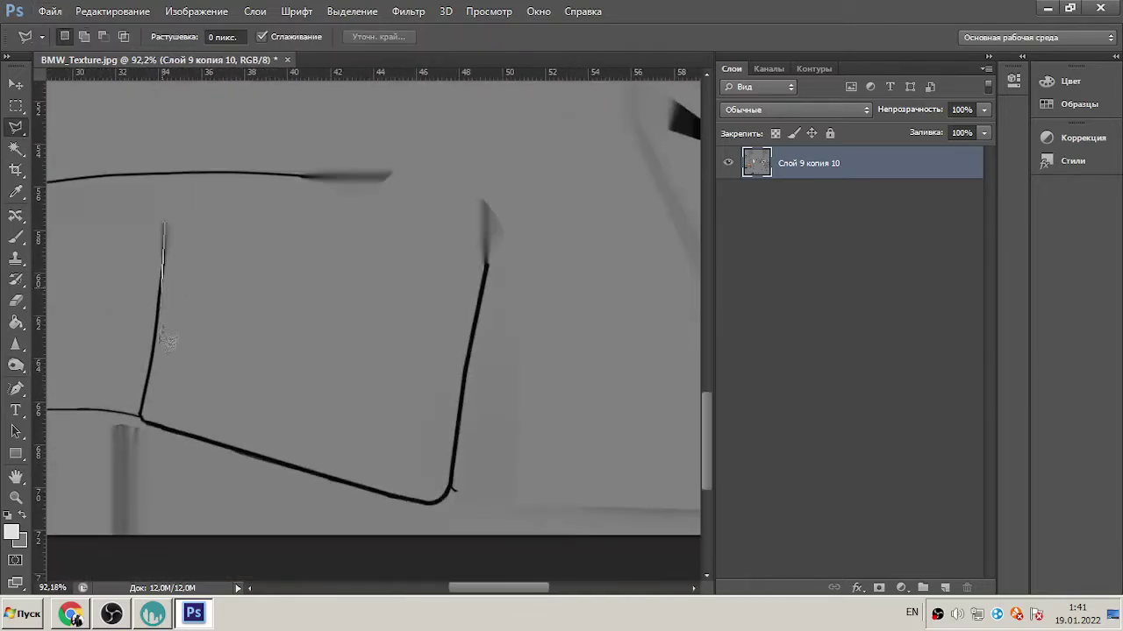
key("b")
key("x")
left_click(11, 532)
left_click(659, 319)
left_click(605, 336)
left_click(944, 587)
- Paint dark grey along the windshield's side and upper edges and set the layer's blending mode to Darker Color (Темнее)
left_click_drag(175, 223, 157, 412)
left_click(276, 210)
left_click(794, 110)
left_click(772, 190)
key("Down")
- Fill the rest of the windshield with dark grey up to its black outline, adjusting the brush size as needed
left_click(434, 478, "shift")
mouse_move(439, 474)
left_mouse_down()
mouse_move(459, 307)
mouse_move(180, 401)
mouse_move(236, 293)
mouse_move(363, 376)
mouse_move(413, 439)
left_mouse_up()
key("bracketright")
key("bracketright")
key("bracketright")
key("bracketright")
key("bracketright")
key("bracketright")
key("bracketleft")
key("bracketleft")
key("bracketleft")
key("bracketleft")
key("bracketleft")
key("bracketleft")
key("bracketleft")
key("bracketleft")
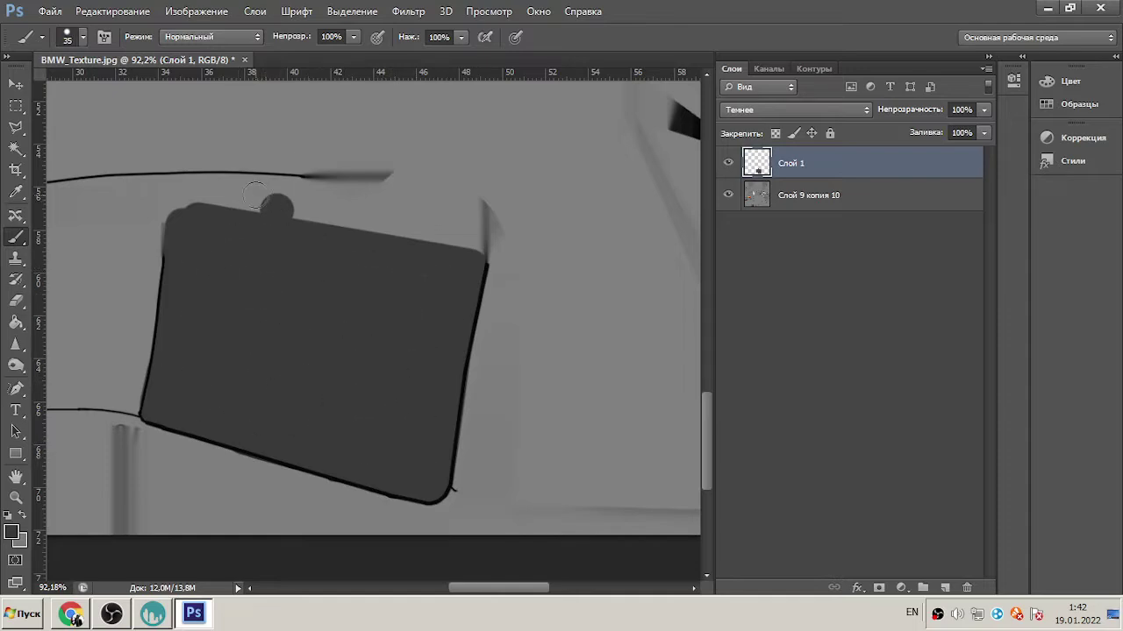
- Paint the rear window dark grey inside its black outline, using a smaller brush for the edges
scroll(300, 205, "down", 4, "alt")
scroll(351, 351, "up", 3, "alt")
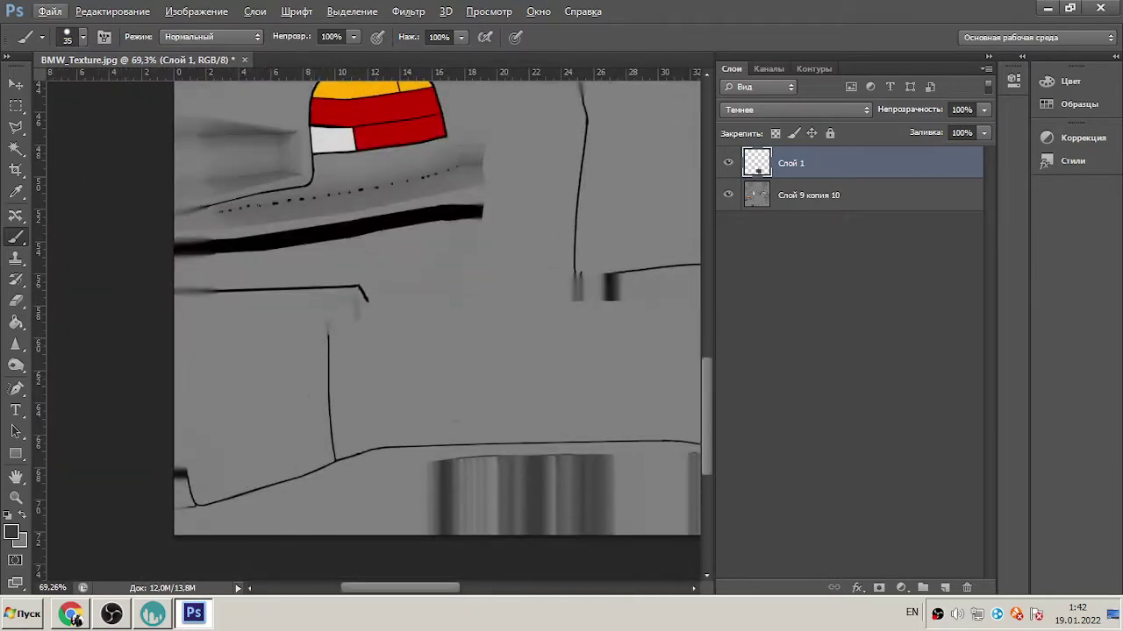
left_click_drag(318, 333, 320, 434)
left_click(200, 496, "shift")
left_click(190, 395, "shift")
key("bracketright")
key("bracketright")
key("bracketright")
mouse_move(235, 449)
left_mouse_down()
mouse_move(226, 412)
mouse_move(285, 432)
mouse_move(226, 340)
mouse_move(308, 324)
mouse_move(197, 324)
mouse_move(310, 346)
mouse_move(207, 471)
left_mouse_up()
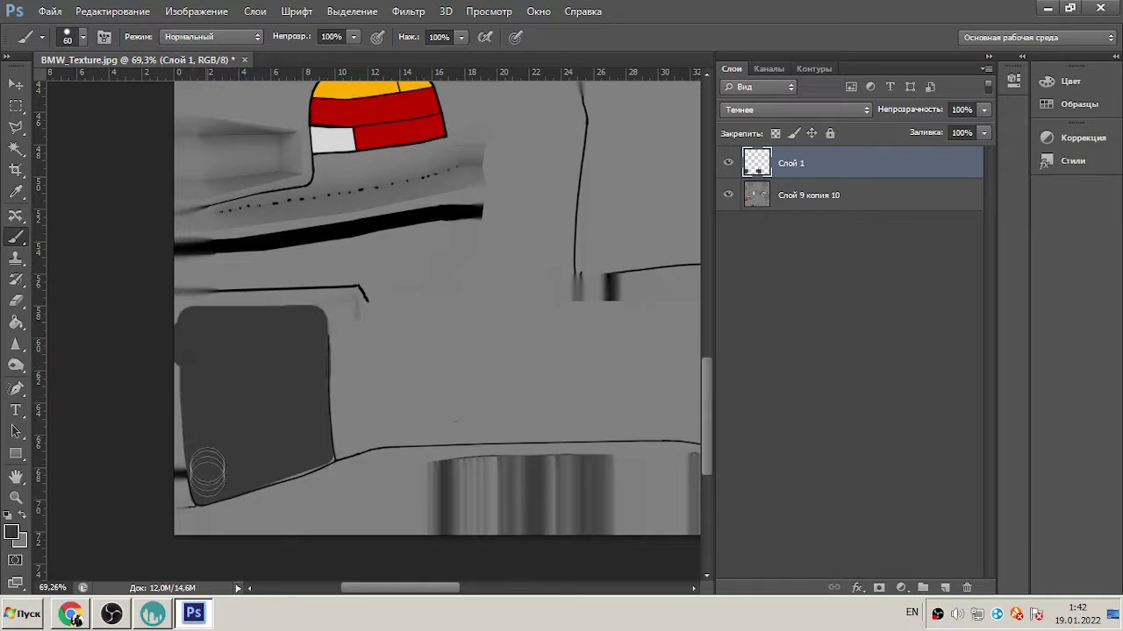
scroll(208, 471, "up", 5, "alt")
key("bracketleft")
key("bracketleft")
key("bracketleft")
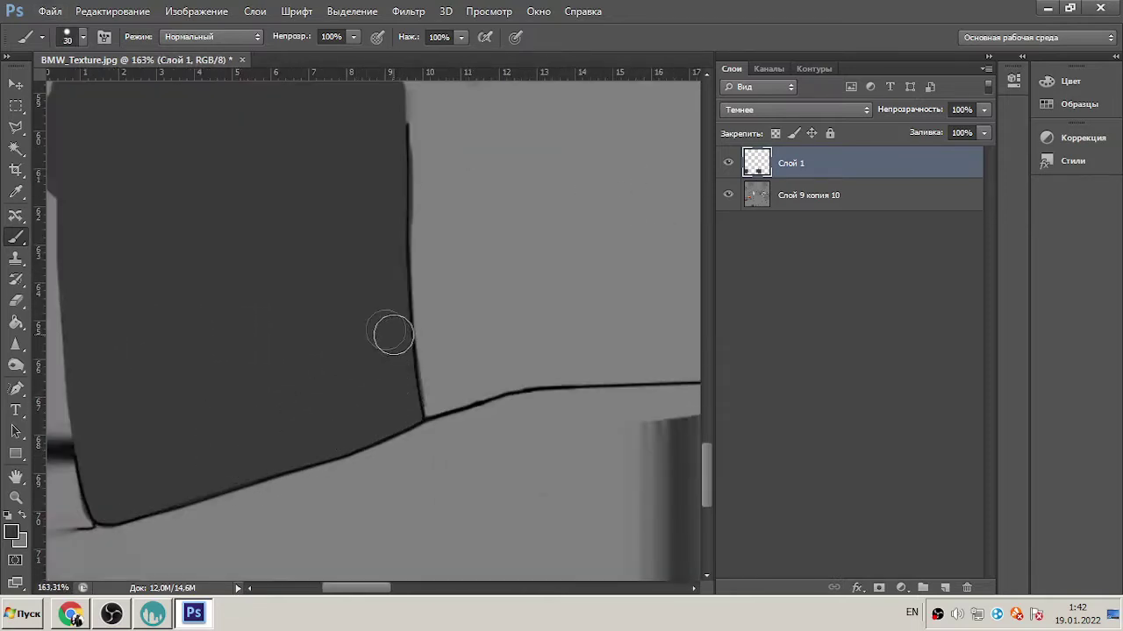
- Fill the rear side window with the same dark grey up to the white door pillar
scroll(392, 334, "down", 5, "alt")
scroll(390, 244, "up", 3, "alt")
scroll(266, 335, "down", 4, "alt")
scroll(188, 325, "up", 3, "alt")
scroll(290, 293, "up", 2, "alt")
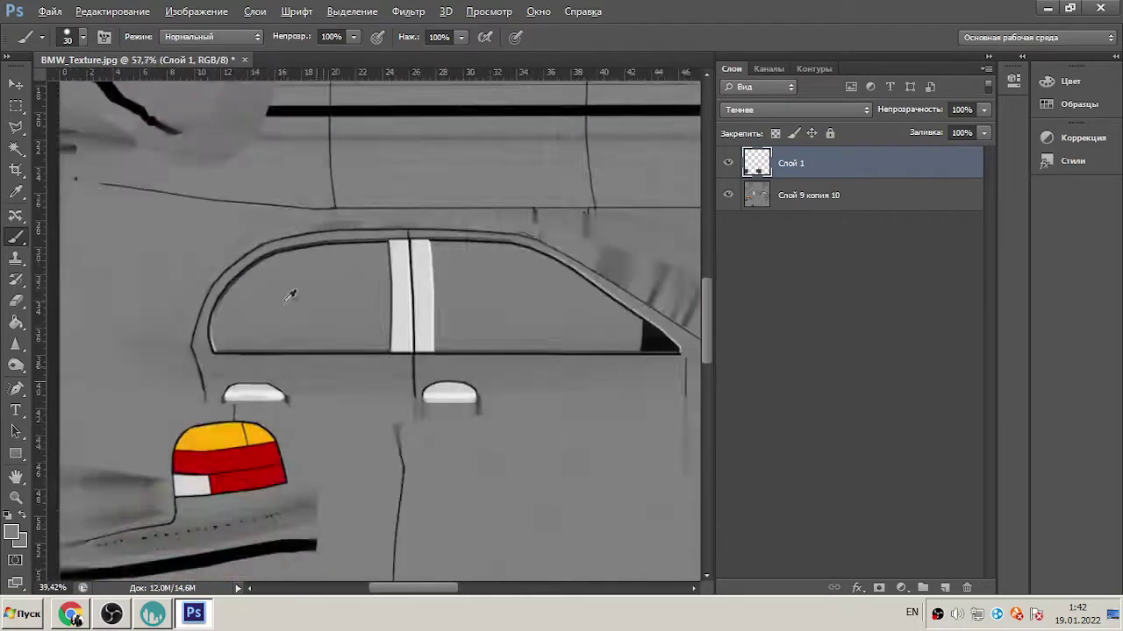
scroll(290, 293, "down", 3, "alt")
scroll(108, 402, "up", 3, "alt")
left_click(108, 402)
mouse_move(108, 402)
left_mouse_down()
mouse_move(145, 302)
mouse_move(217, 266)
mouse_move(366, 247)
mouse_move(380, 357)
mouse_move(371, 399)
mouse_move(148, 400)
left_mouse_up()
mouse_move(158, 360)
left_mouse_down()
mouse_move(325, 376)
mouse_move(289, 355)
left_mouse_up()
key("bracketright")
scroll(454, 237, "up", 3, "alt")
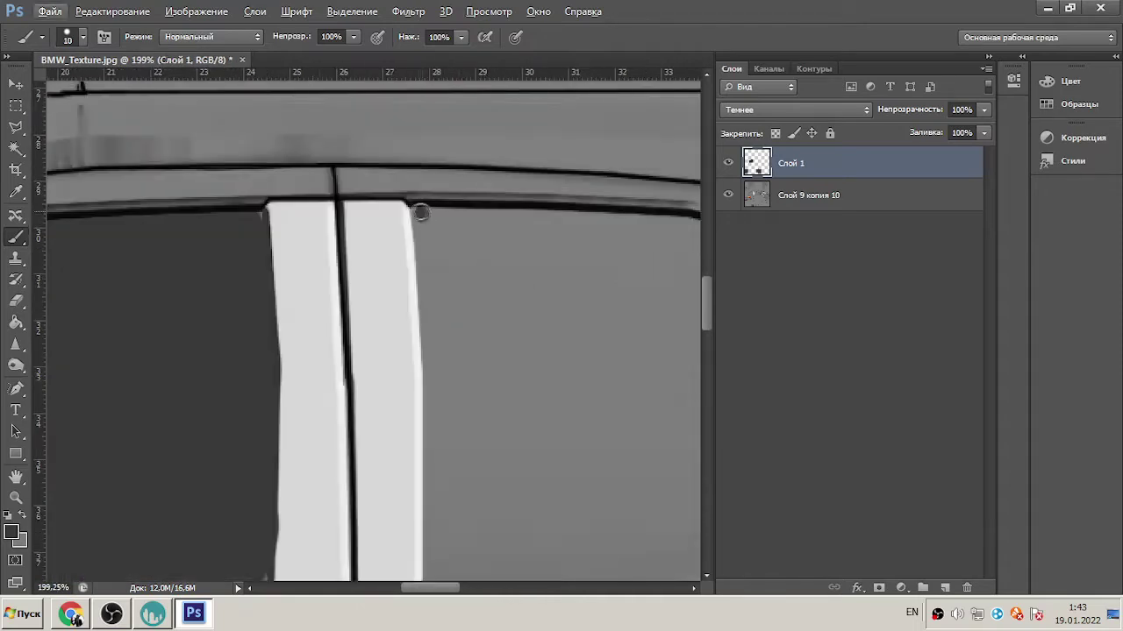
- Paint the front side window dark grey, edging along the white pillar with a 10 px brush before filling the glass
left_click_drag(420, 213, 427, 377)
scroll(427, 377, "down", 2)
scroll(429, 465, "down", 1, "alt")
left_click_drag(428, 282, 428, 482)
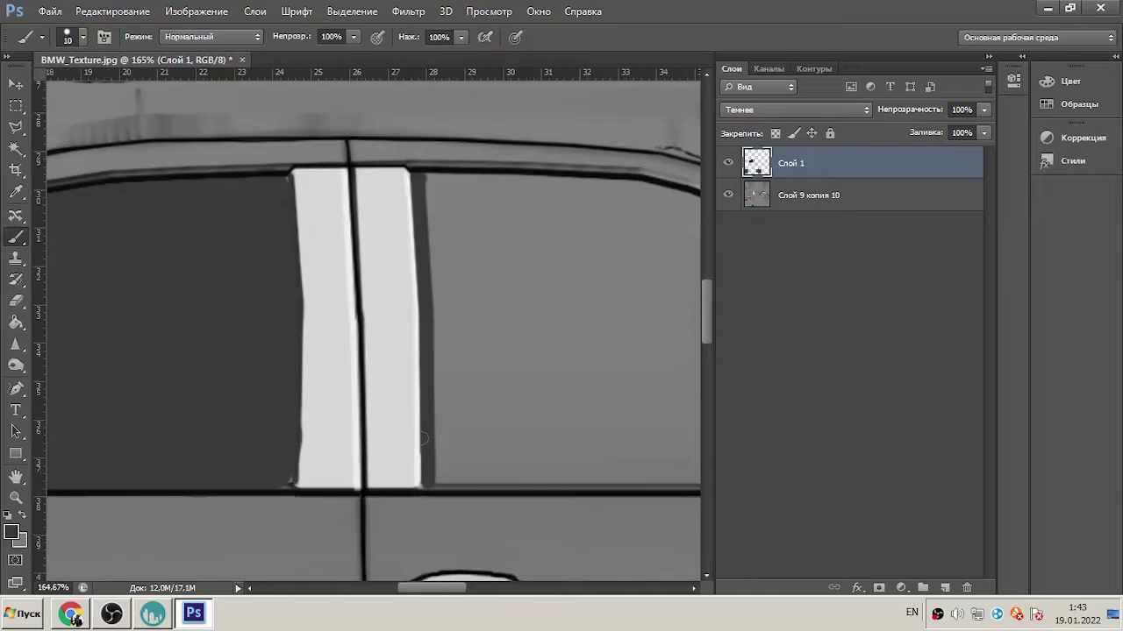
scroll(428, 451, "down", 1, "alt")
mouse_move(332, 266)
left_mouse_down()
mouse_move(474, 265)
mouse_move(605, 316)
left_mouse_up()
scroll(605, 316, "up", 1, "alt")
mouse_move(502, 291)
left_mouse_down()
mouse_move(649, 394)
mouse_move(641, 470)
mouse_move(125, 468)
left_mouse_up()
mouse_move(143, 221)
left_mouse_down()
mouse_move(373, 252)
mouse_move(312, 230)
mouse_move(518, 340)
left_mouse_up()
left_click_drag(628, 382, 131, 406)
mouse_move(143, 272)
left_mouse_down()
mouse_move(256, 368)
mouse_move(309, 399)
mouse_move(342, 303)
mouse_move(596, 393)
mouse_move(568, 374)
mouse_move(617, 437)
mouse_move(153, 449)
left_mouse_up()
scroll(153, 449, "down", 10, "alt")
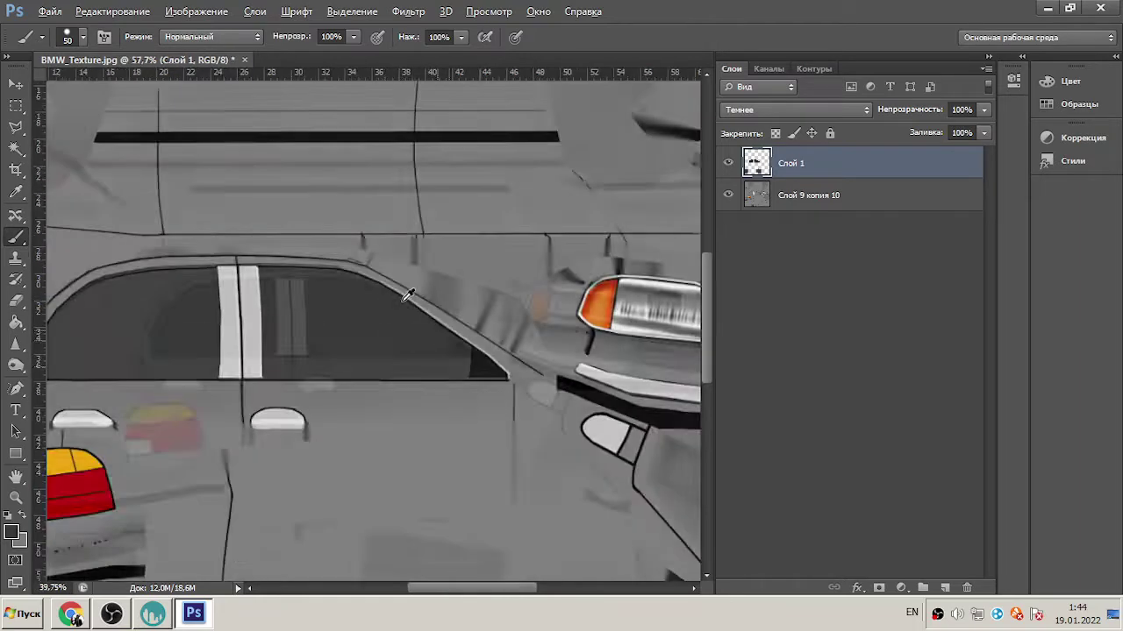
- Touch up the dark grey along the front side window's edges with a smaller brush
scroll(535, 386, "up", 7, "alt")
left_click_drag(513, 399, 533, 375)
scroll(537, 386, "up", 3, "alt")
key("bracketleft")
key("bracketleft")
scroll(492, 347, "down", 8, "alt")
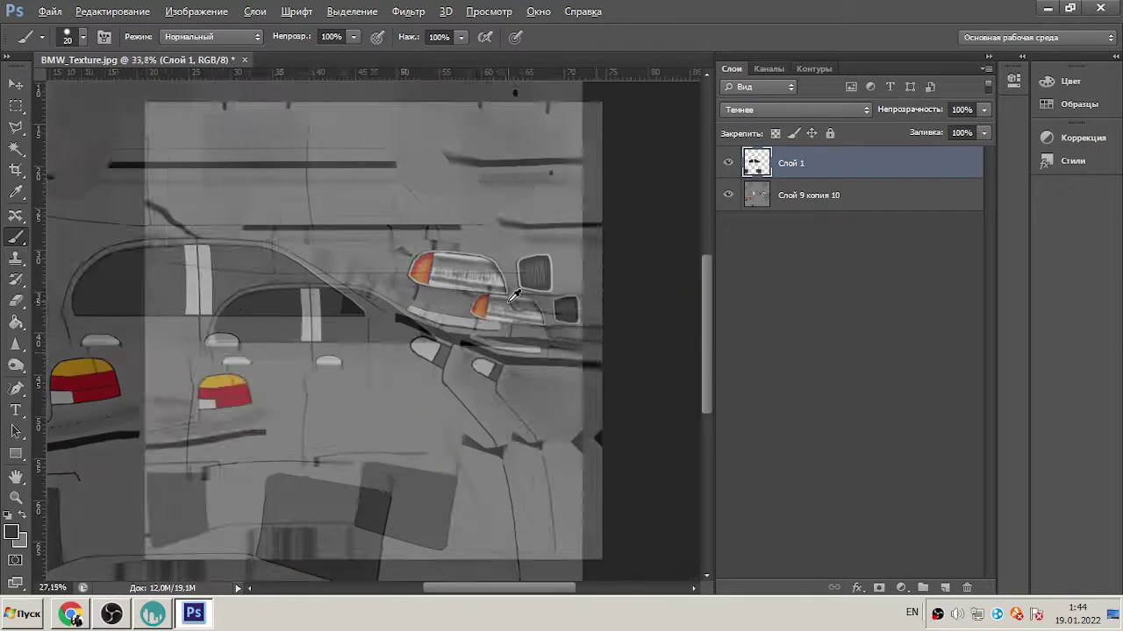
- Save the texture as a JPEG over BMW_Texture.jpg
key("ctrl+shift+s")
left_click(614, 345)
left_click(577, 474)
left_click(760, 324)
left_click(582, 240)
key("Return")
- Switch to 3D-COAT and load the updated texture onto the car model
left_click(153, 613)
left_click(184, 24)
left_click(561, 71)
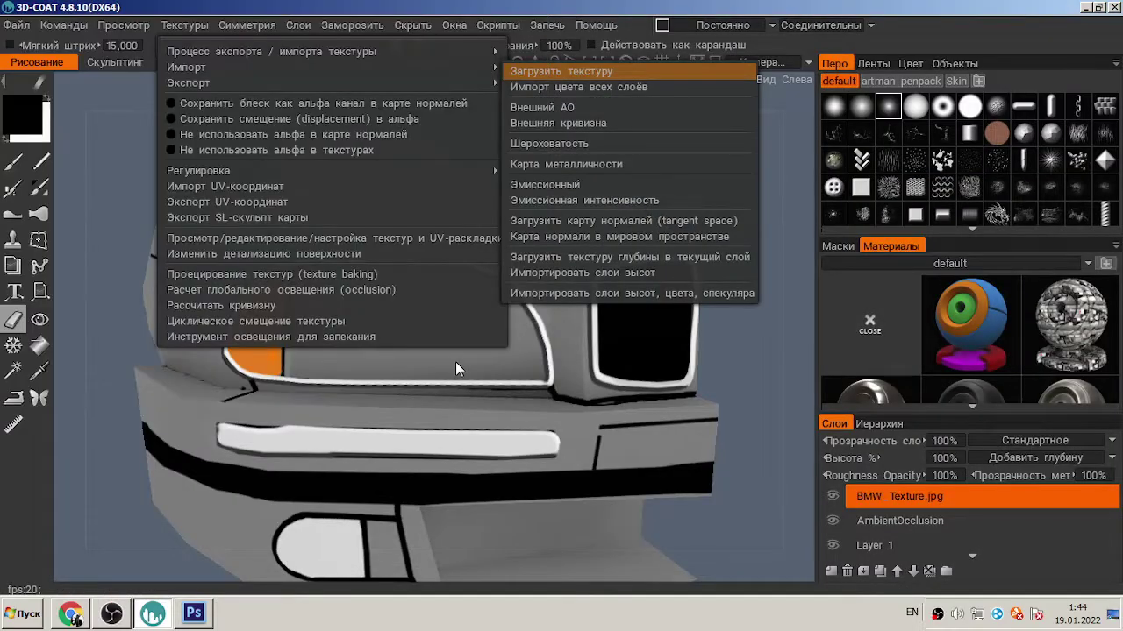
left_click(455, 361)
scroll(611, 382, "down", 5)
left_click_drag(611, 382, 664, 421)
scroll(664, 421, "up", 5)
- Add a new paint layer and paint the lower strips of the rear and front door handles white
left_click(831, 571)
right_click_drag(351, 251, 340, 329)
scroll(340, 329, "up", 1)
key("b")
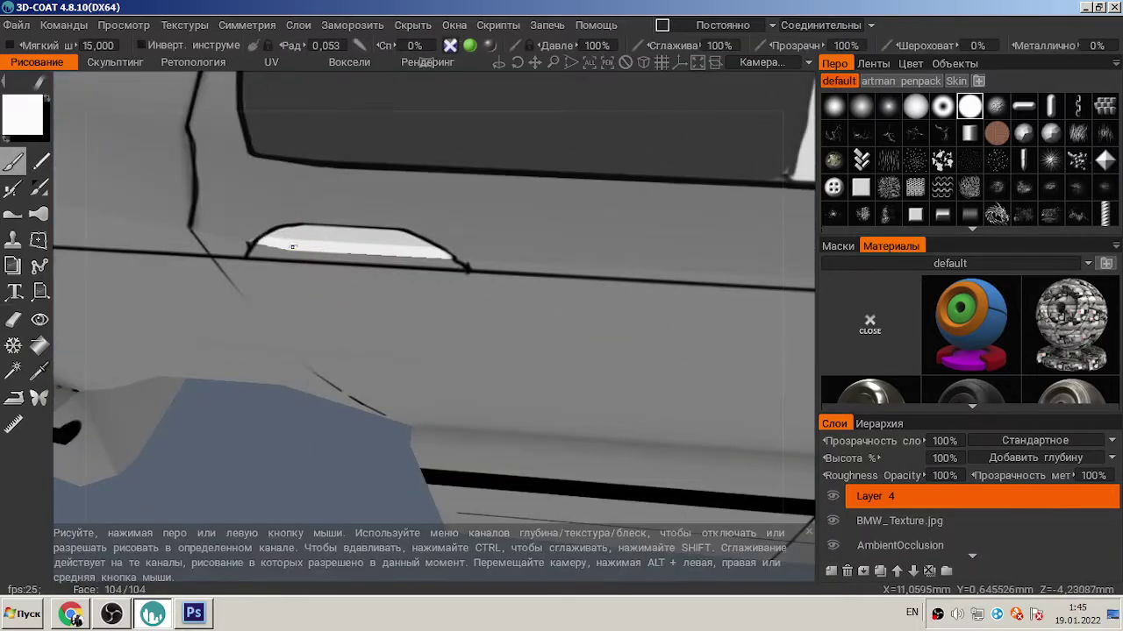
mouse_move(256, 248)
left_mouse_down()
mouse_move(414, 254)
mouse_move(282, 256)
mouse_move(322, 238)
mouse_move(448, 239)
left_mouse_up()
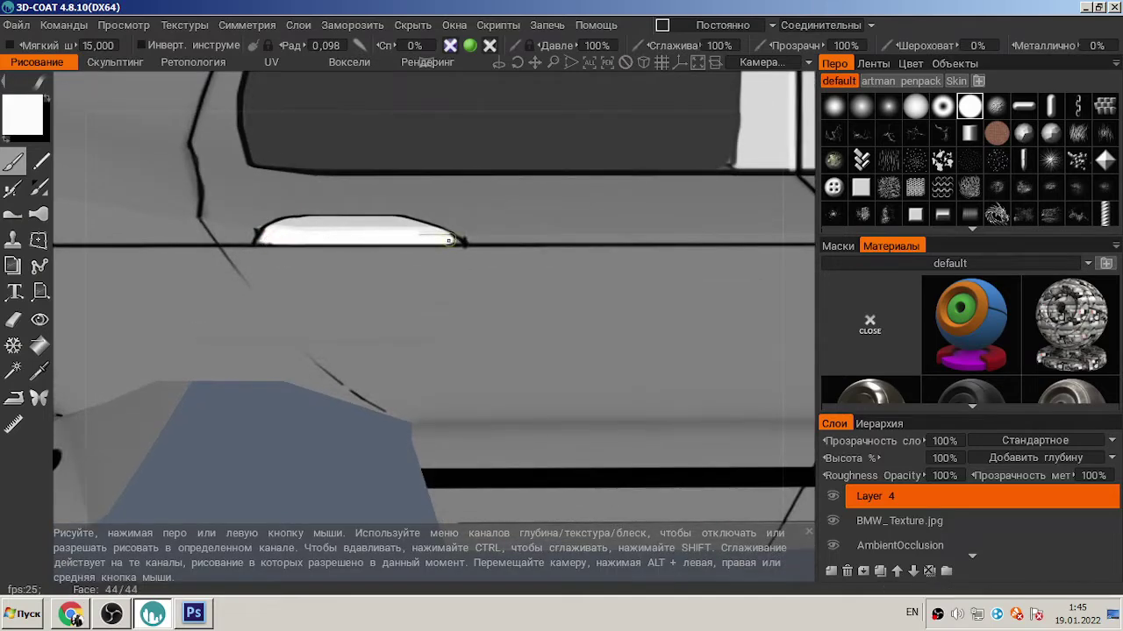
left_click_drag(329, 447, 440, 241, "alt")
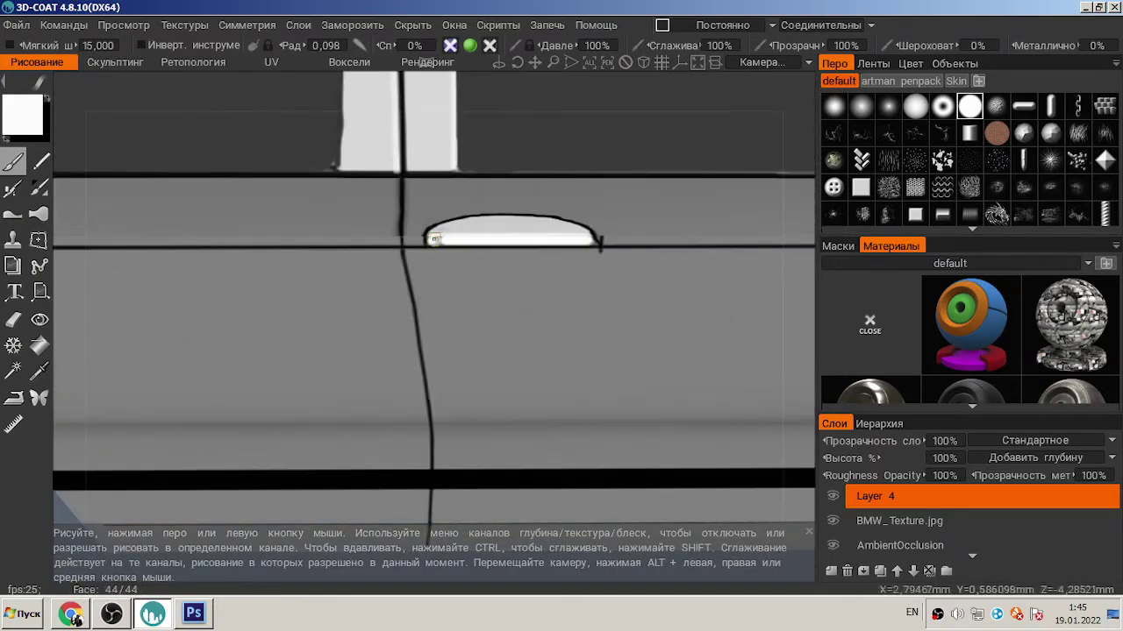
- Paint black seam lines around the windshield's lower corner and complete the rear door seam down to the wheel arch
left_click_drag(779, 446, 288, 188, "alt")
key("x")
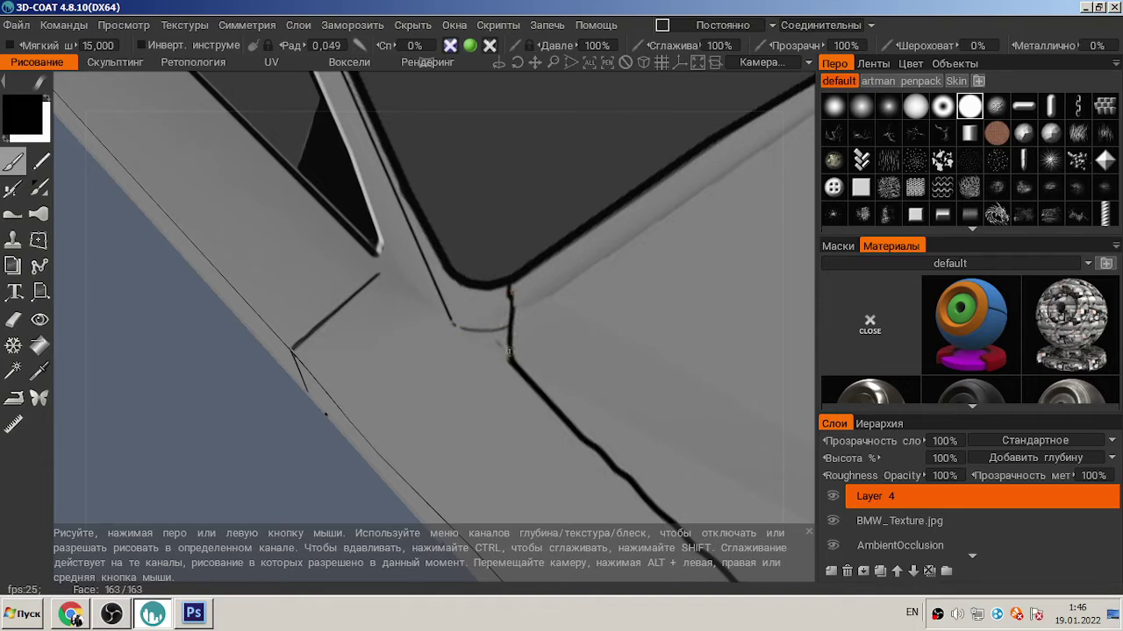
left_click_drag(457, 326, 369, 274, "alt")
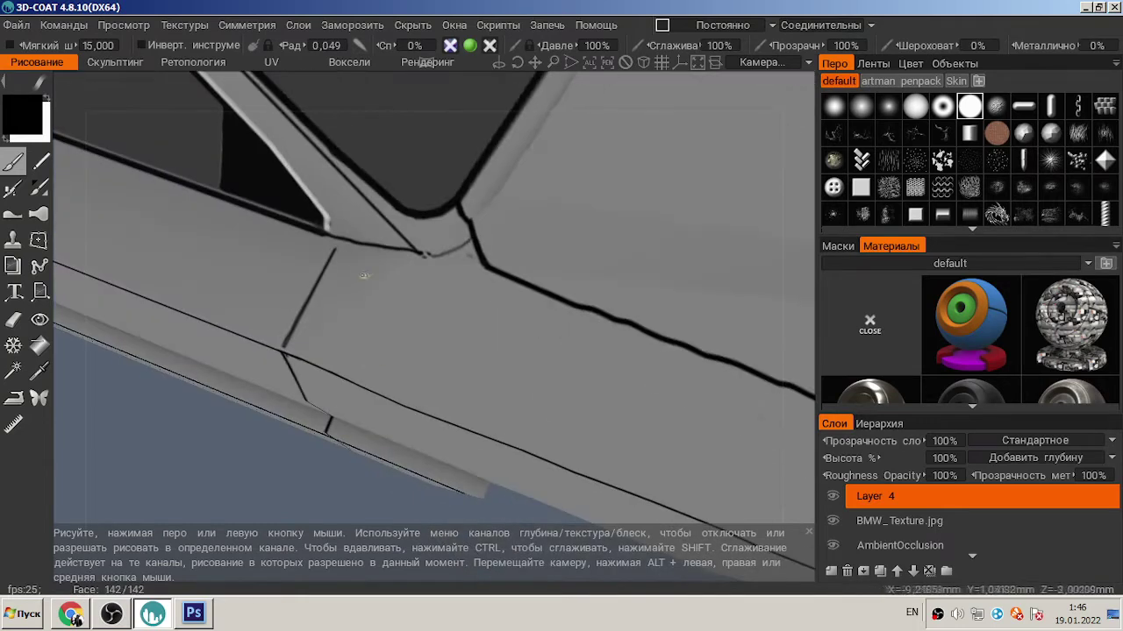
left_click_drag(423, 254, 464, 240, "alt")
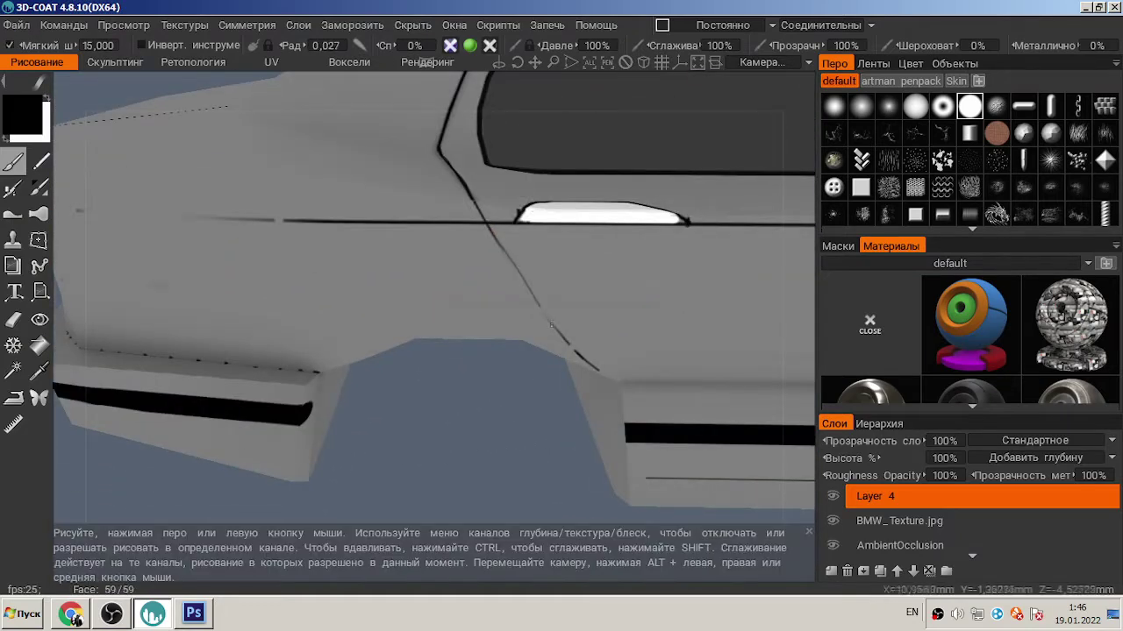
left_click_drag(463, 240, 672, 337, "alt")
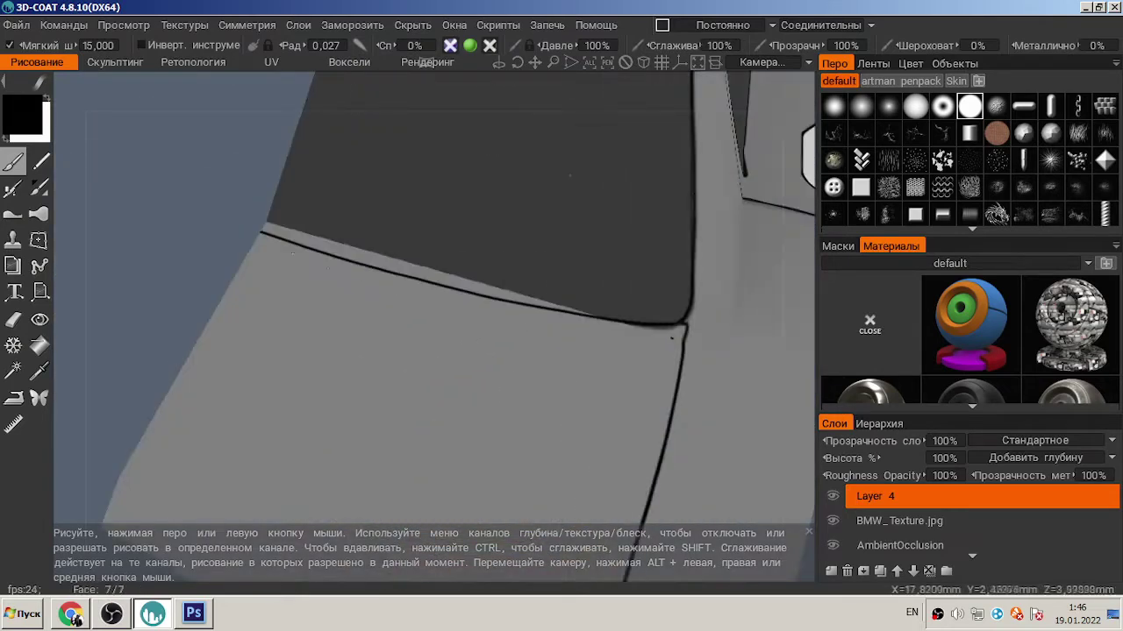
- Sample the dark grey glass colour and paint over the light gap along the rear window's lower edge
left_click(40, 81)
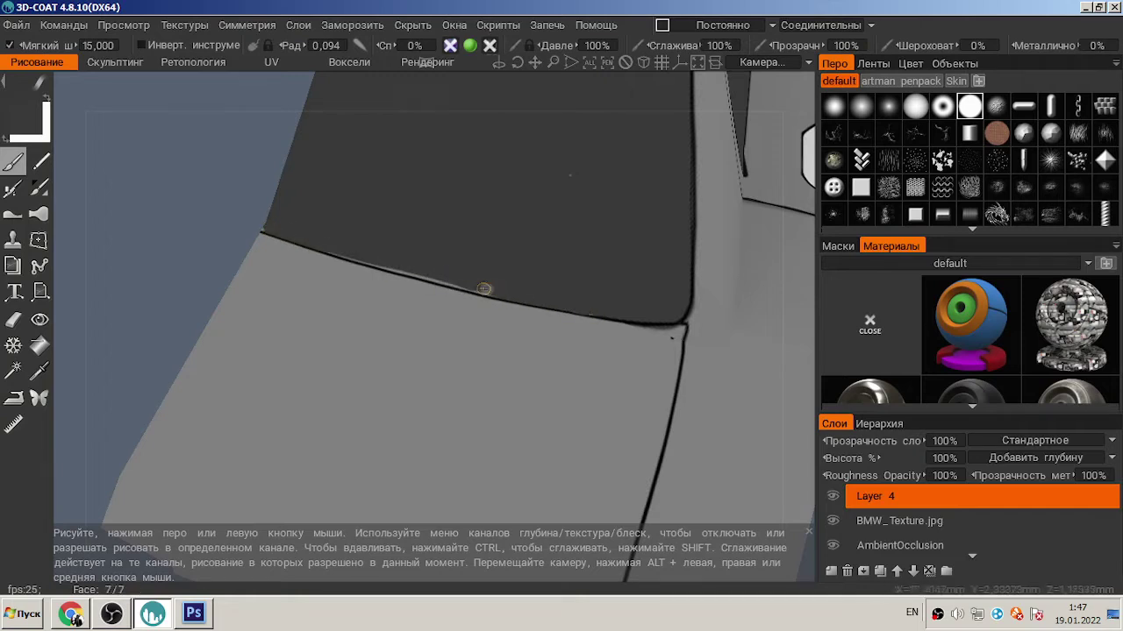
scroll(253, 228, "up", 3)
scroll(126, 125, "down", 2)
scroll(138, 113, "down", 5)
left_click_drag(137, 112, 318, 178, "alt")
scroll(649, 172, "down", 3)
scroll(497, 170, "up", 6)
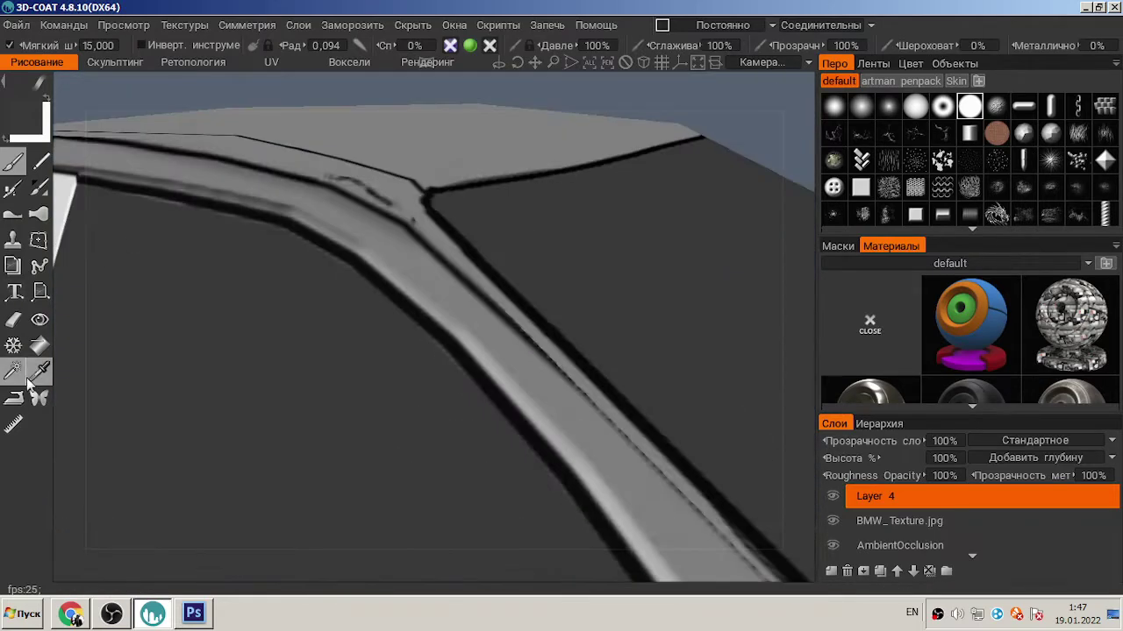
- Try to freeze the similarly coloured area of the roof with the magic wand
left_click(13, 372)
left_click(302, 154)
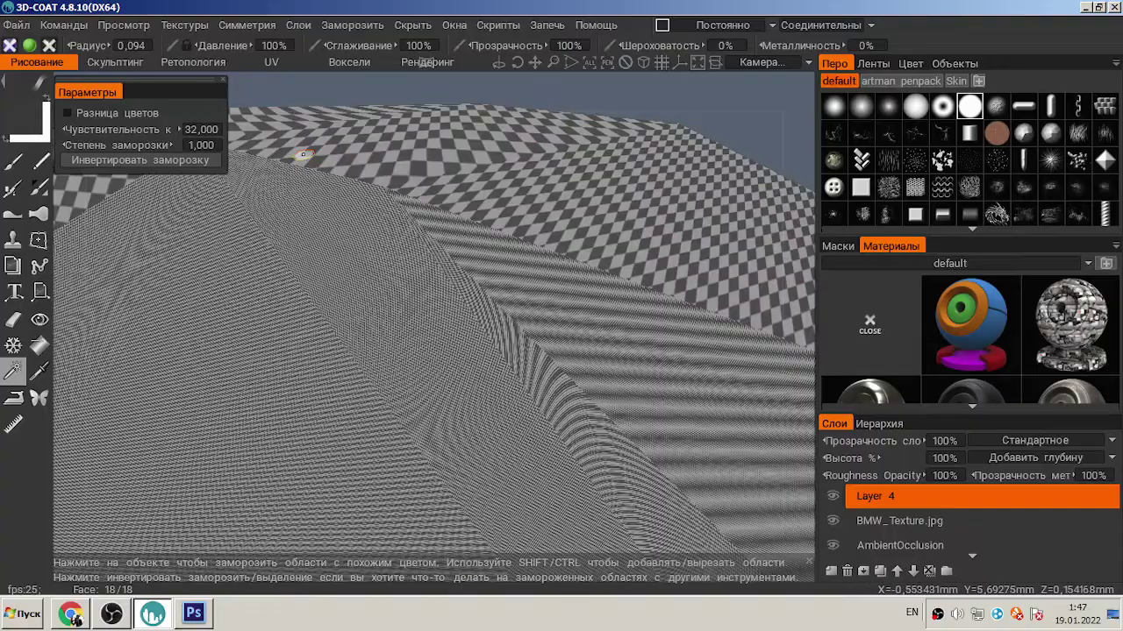
left_click_drag(301, 154, 391, 92, "alt")
left_click(13, 161)
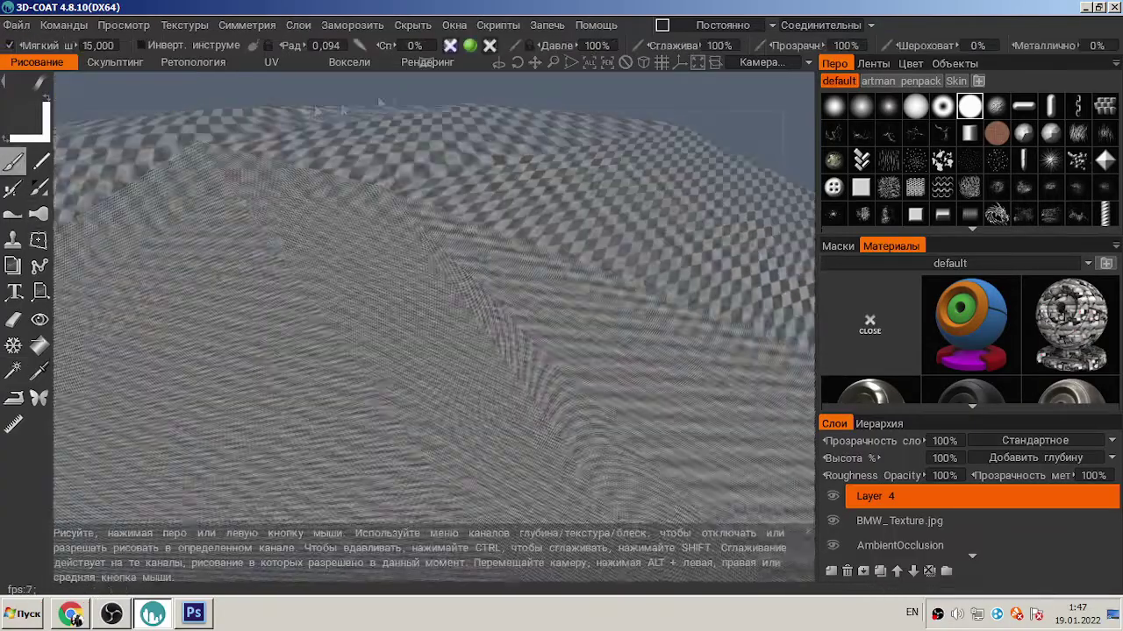
scroll(357, 258, "up", 3)
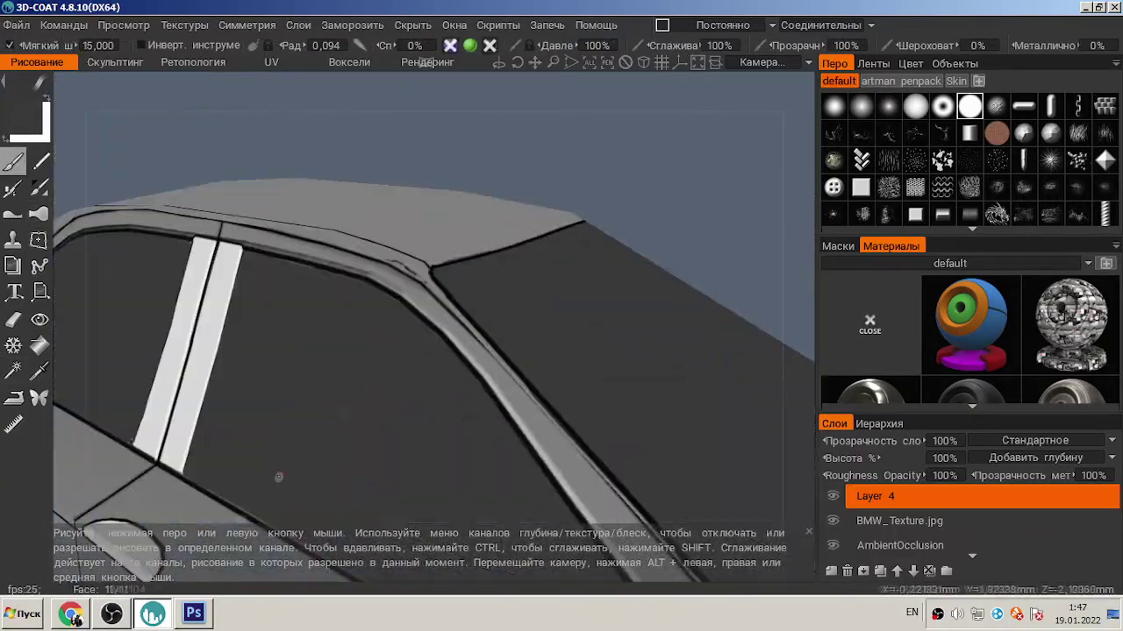
left_click(71, 614)
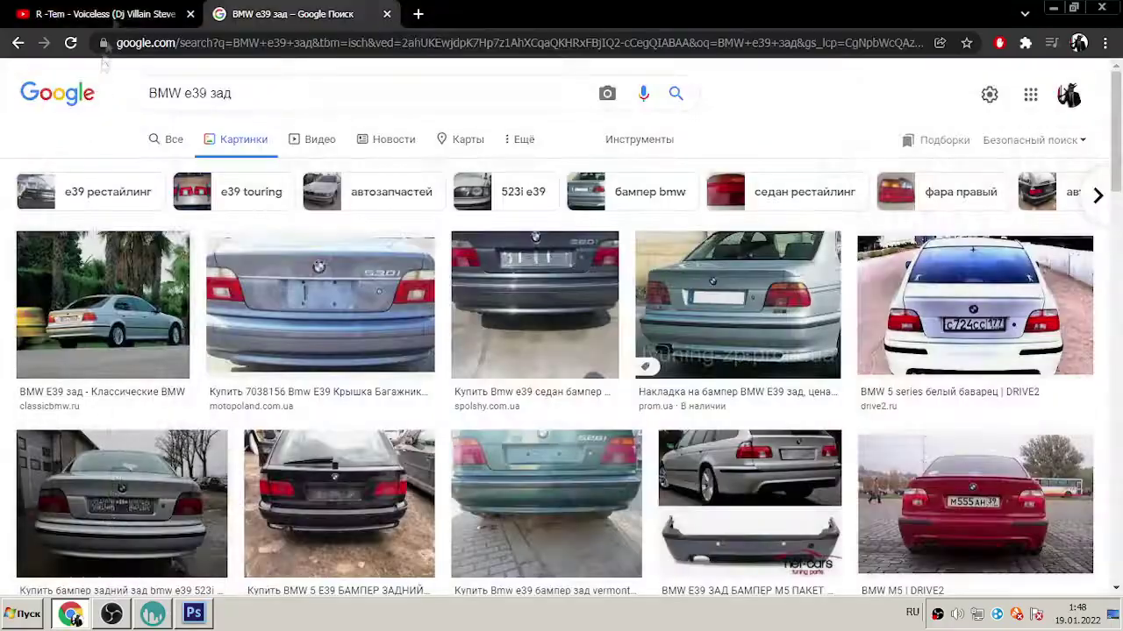
left_click(106, 14)
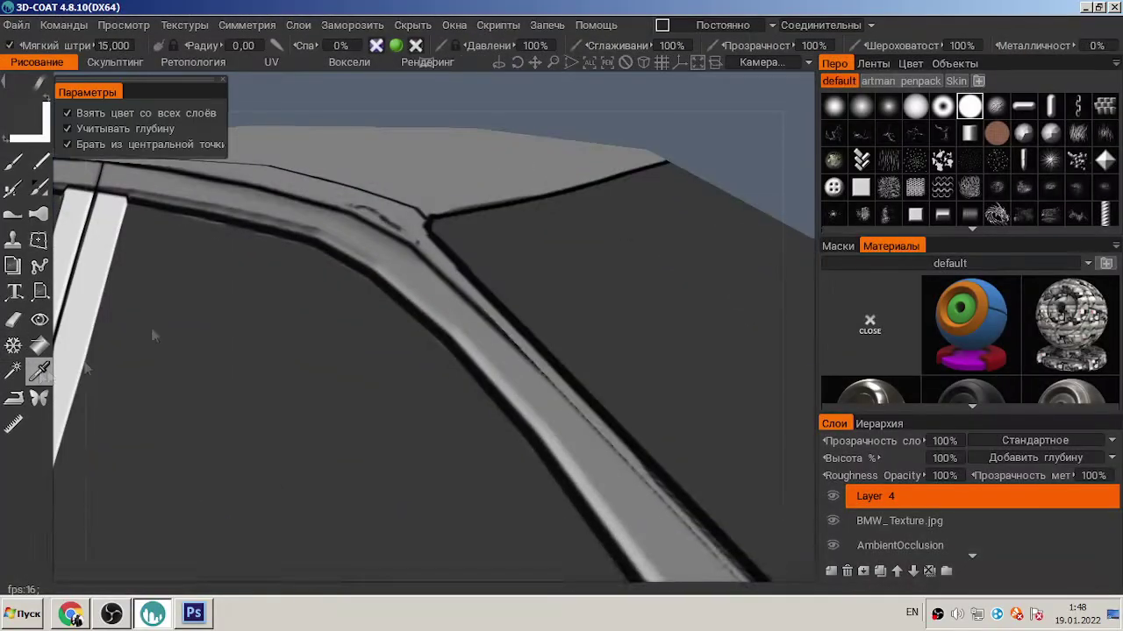
- Paint a black seam from under the orange indicator down to the front bumper's white strip, and tidy its edges with sampled body grey
left_click(11, 165)
left_click_drag(730, 136, 416, 324)
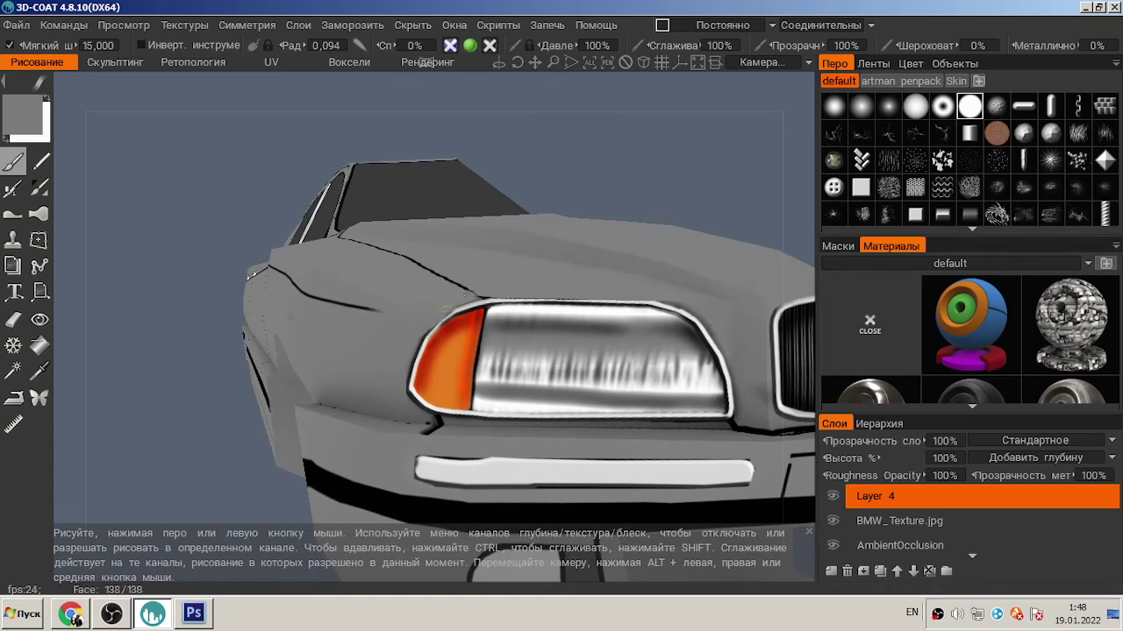
left_click_drag(633, 195, 322, 358)
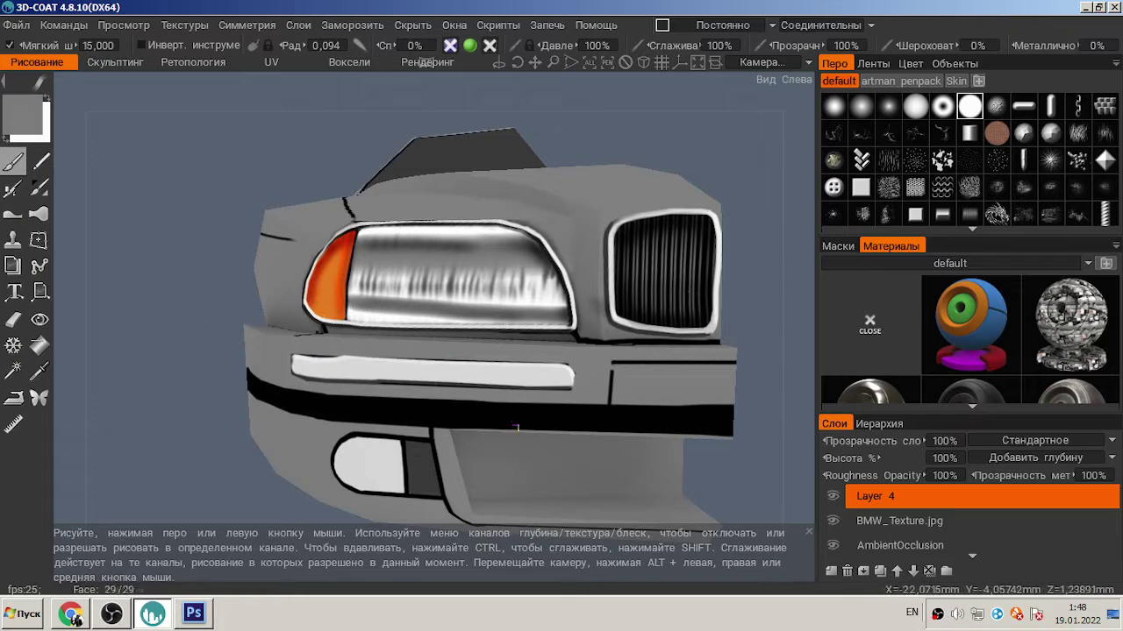
key("v")
left_click_drag(263, 377, 220, 366)
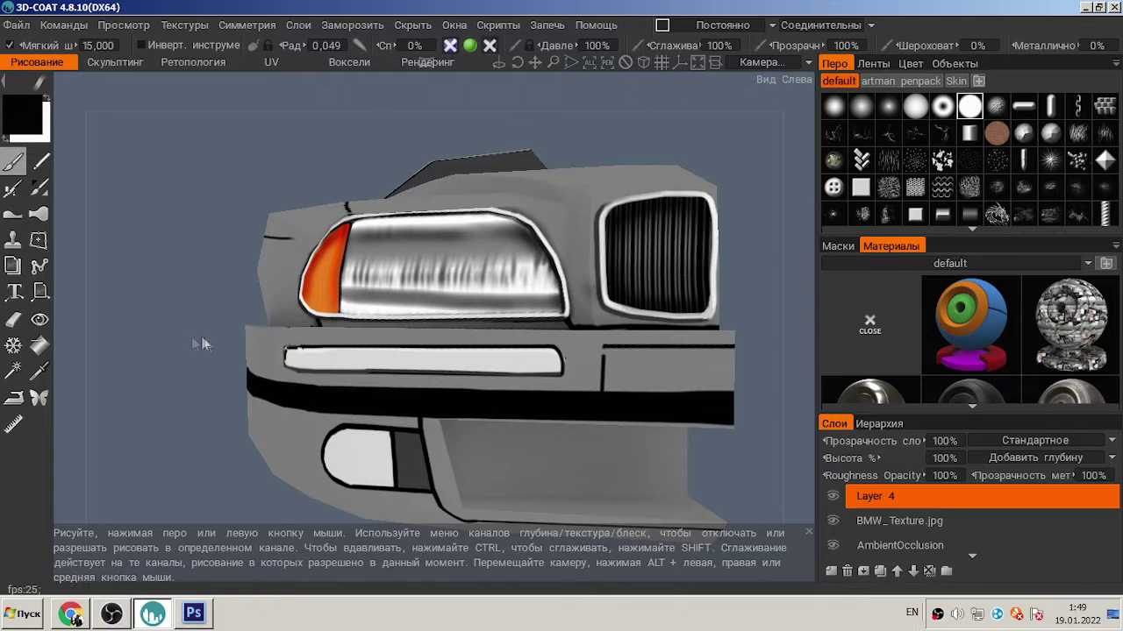
scroll(202, 344, "up", 3)
scroll(108, 377, "down", 4)
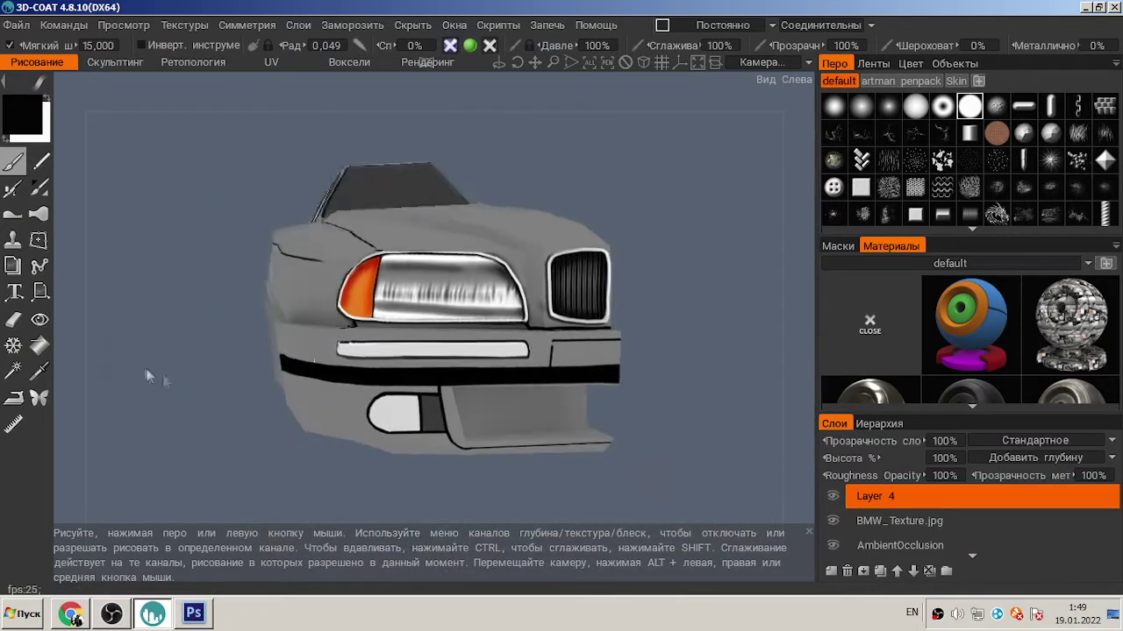
scroll(146, 375, "up", 3)
scroll(638, 387, "up", 2)
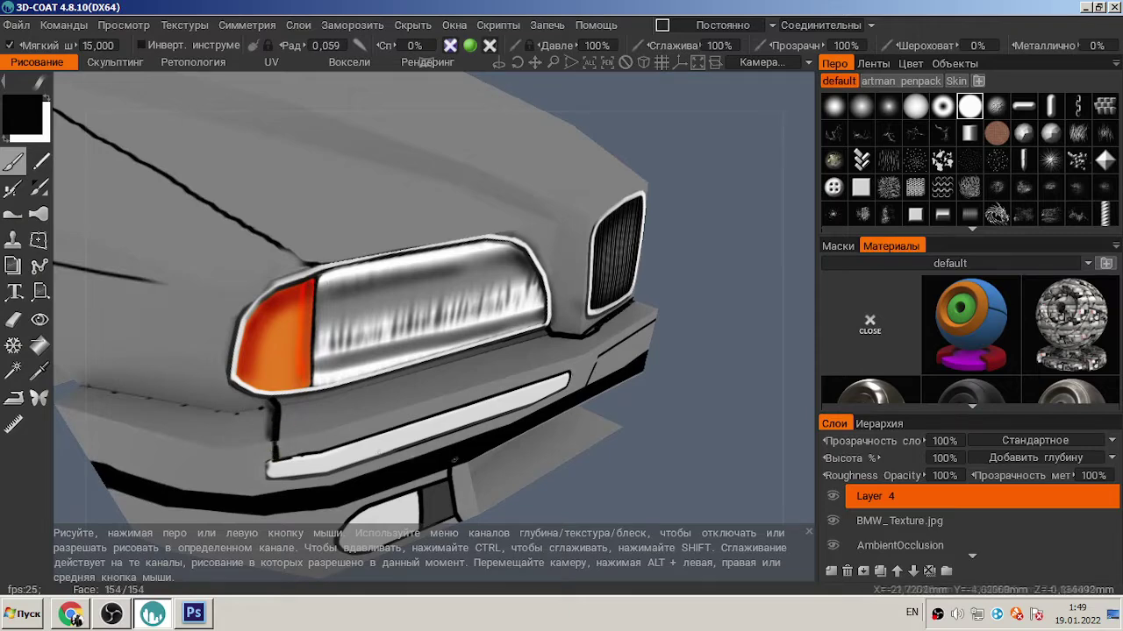
key("v")
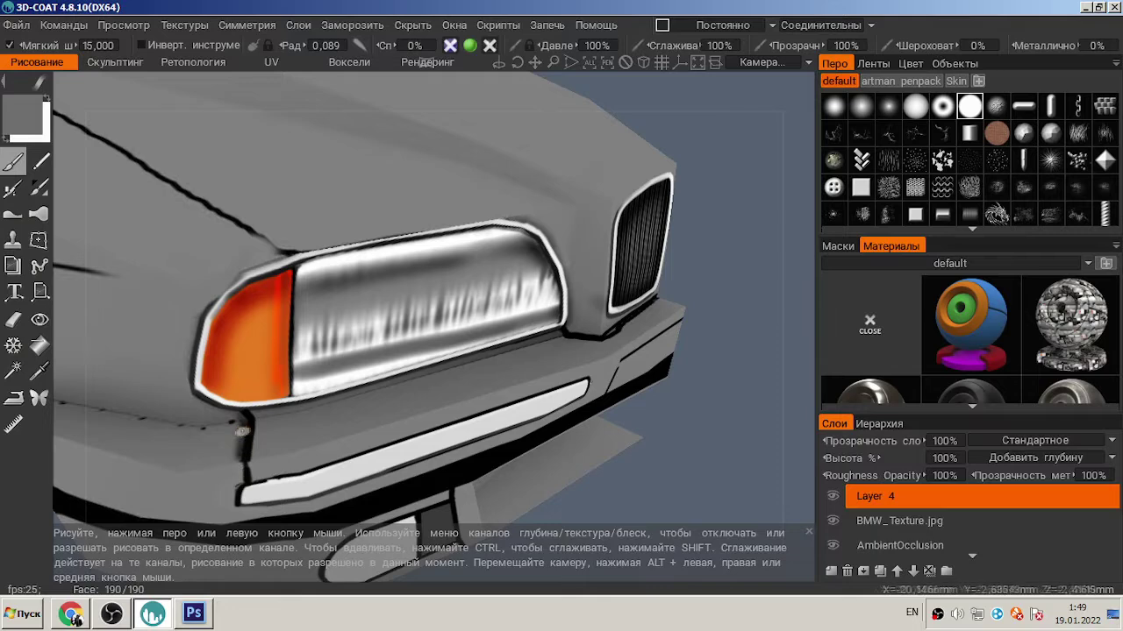
- Extend the rear bumper's black recess line down to the lower edge and paint a black oval exhaust outline beside it
scroll(684, 479, "down", 5)
left_click_drag(646, 481, 628, 357)
scroll(442, 382, "up", 5)
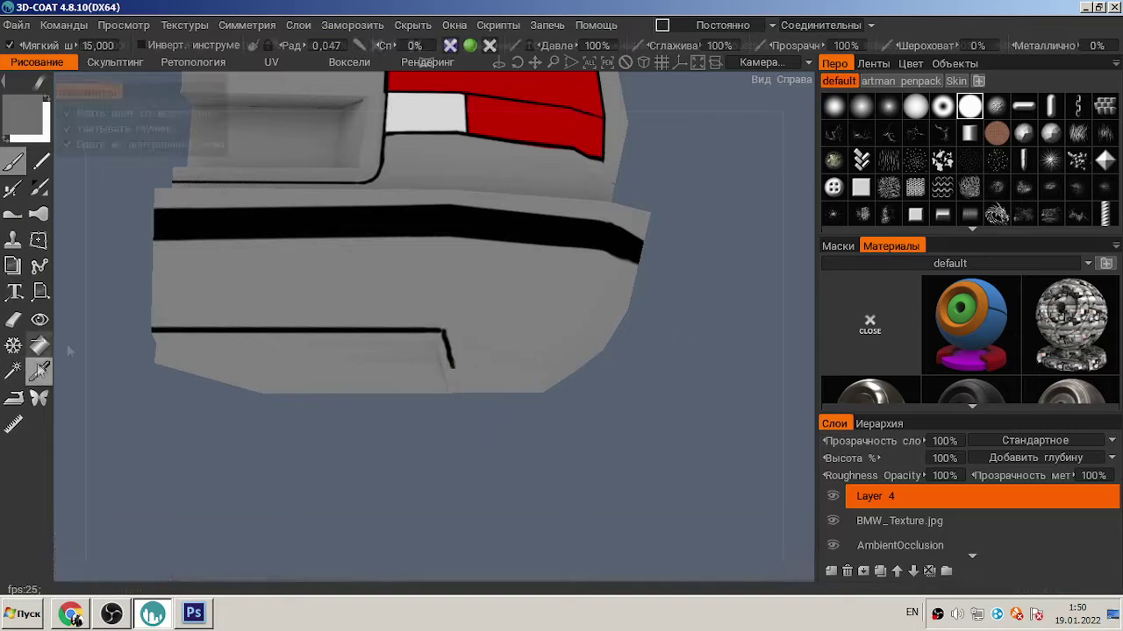
key("v")
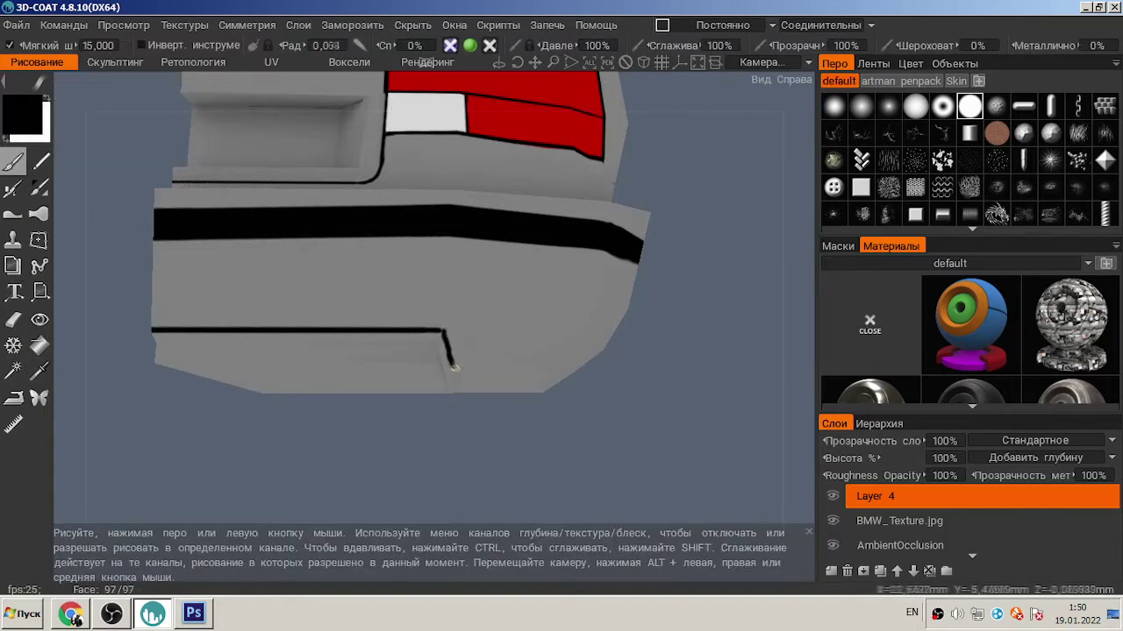
mouse_move(449, 361)
left_mouse_down()
mouse_move(457, 390)
mouse_move(552, 333)
left_mouse_up()
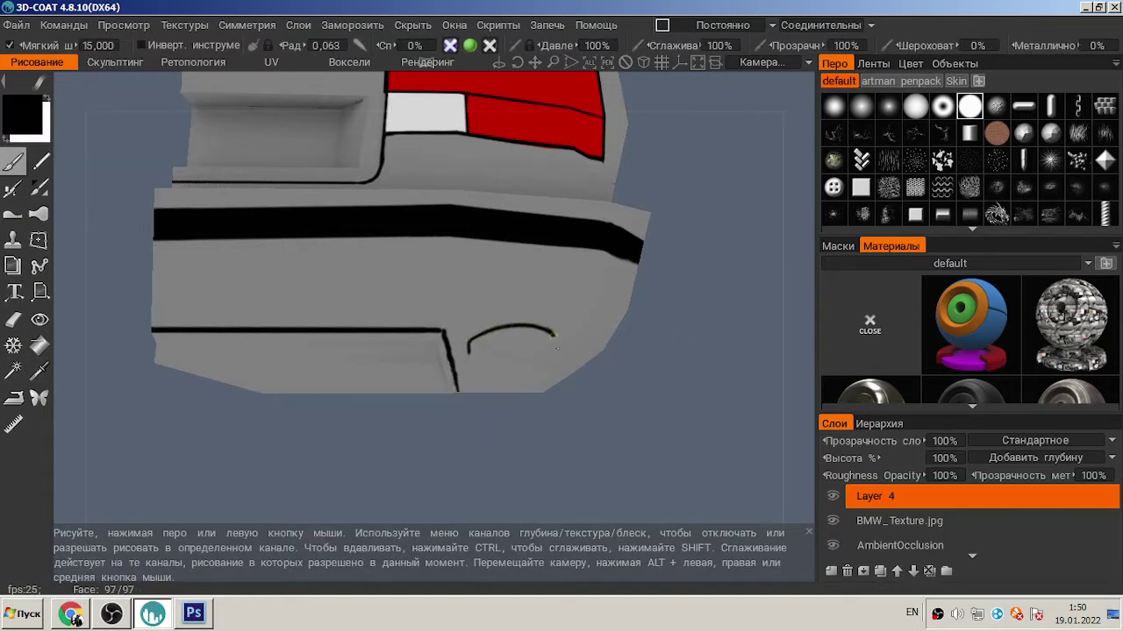
left_click_drag(497, 366, 471, 354)
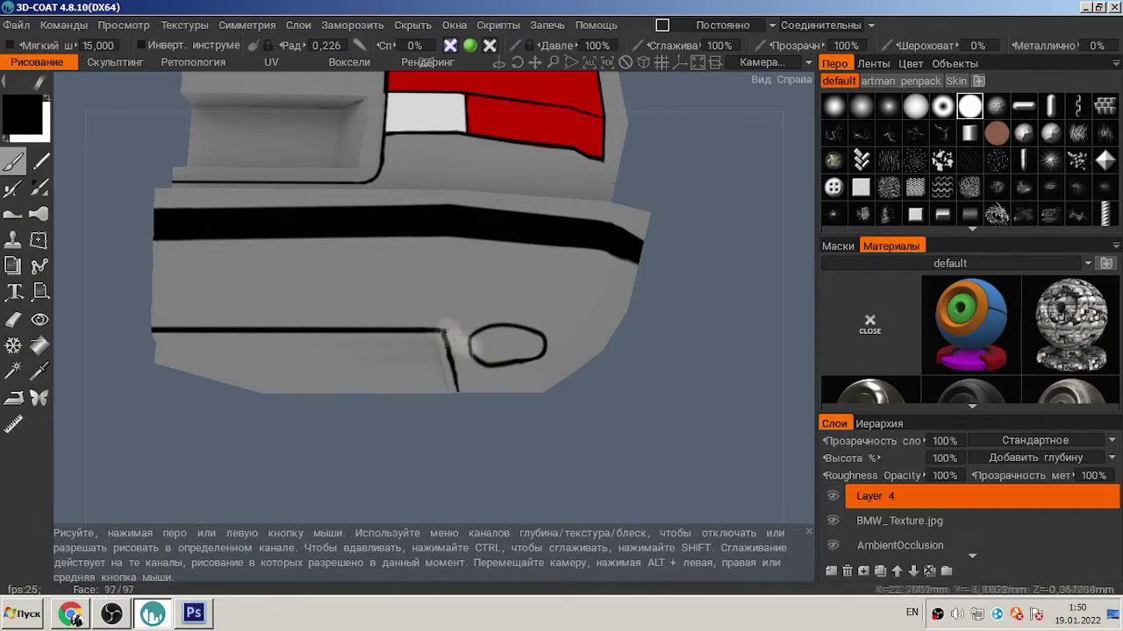
- Erase the rough part of the rear bumper's vertical recess line and touch it up in black
mouse_move(513, 339)
right_mouse_down()
mouse_move(672, 383)
mouse_move(619, 238)
mouse_move(170, 308)
right_mouse_up()
key("e")
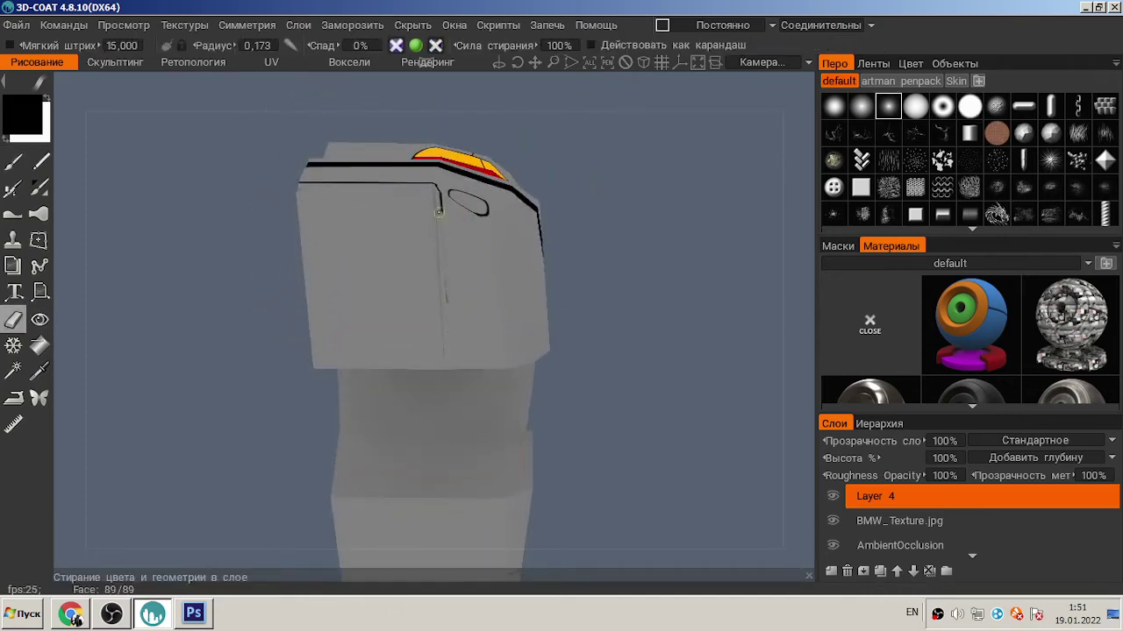
key("b")
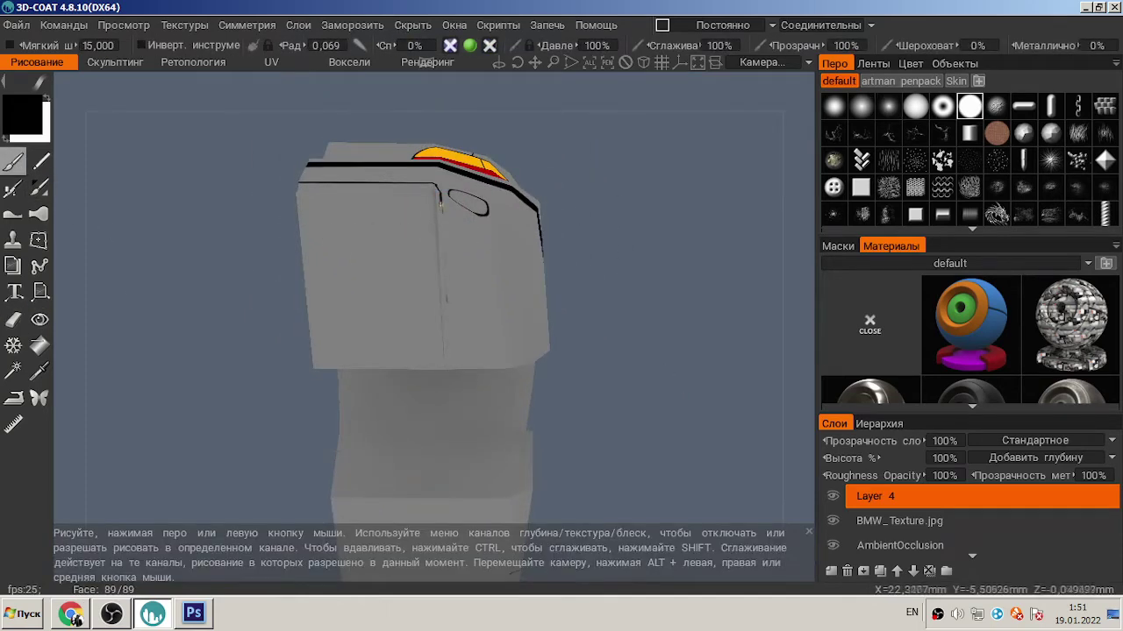
- Paint a white highlight along the upper edge of the rear bumper's black strip
right_click_drag(649, 280, 173, 349)
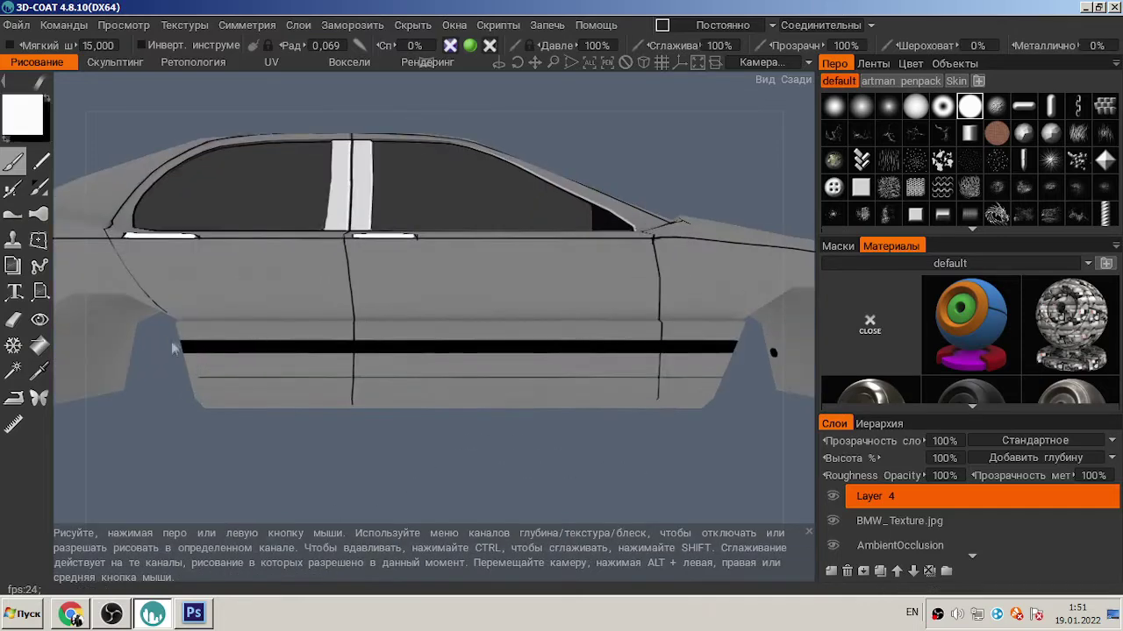
right_click_drag(744, 342, 544, 421)
right_click_drag(405, 383, 403, 353)
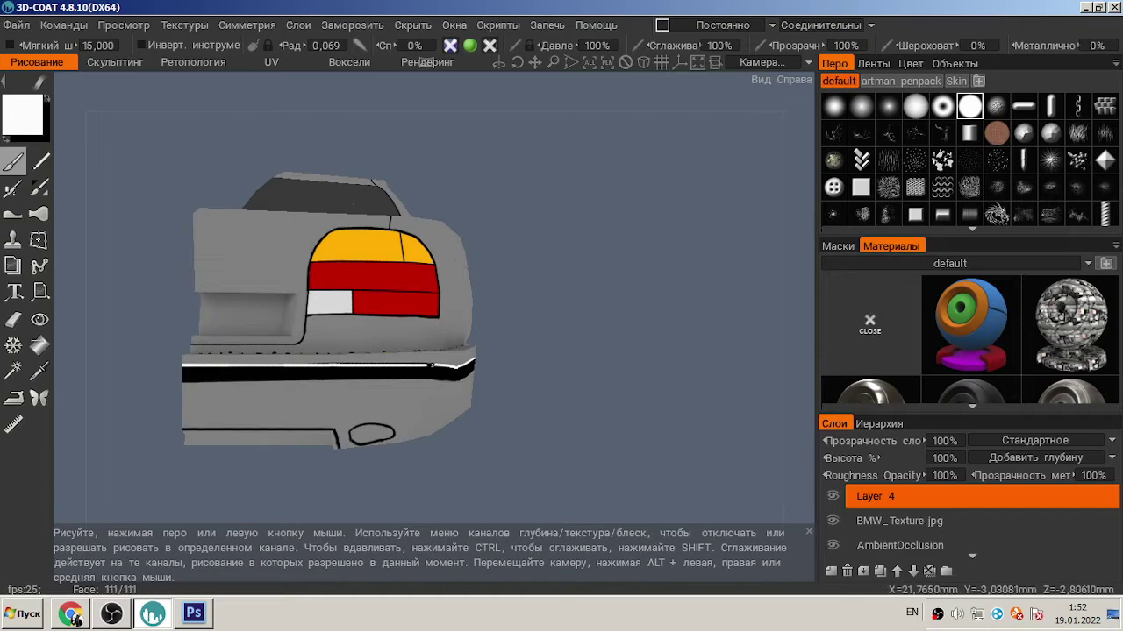
right_click_drag(403, 354, 547, 396)
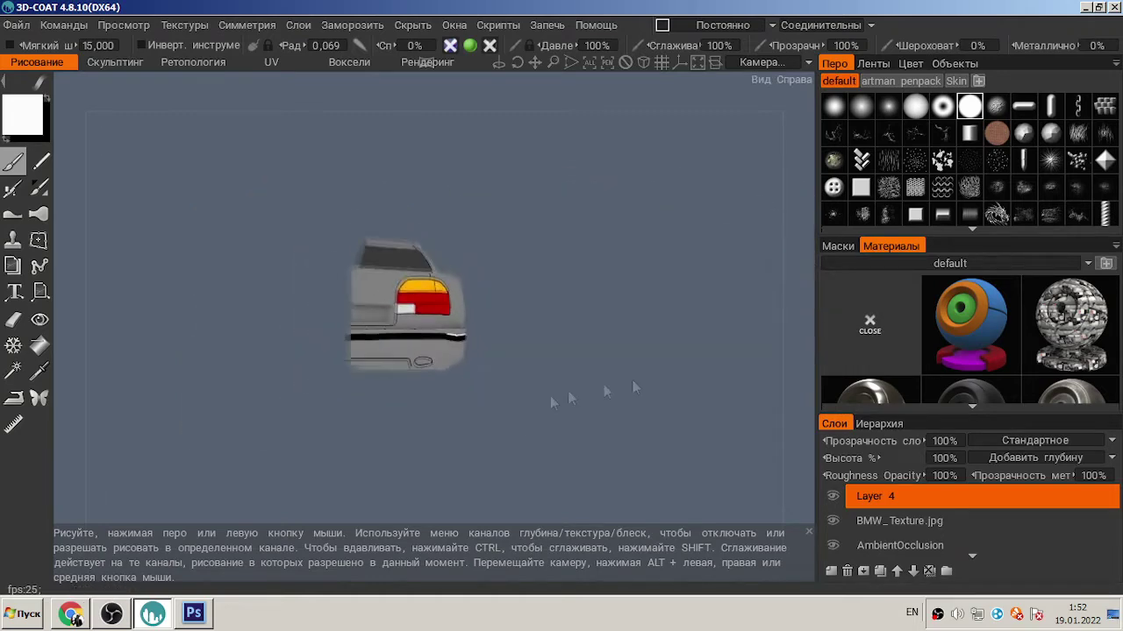
scroll(547, 395, "up", 3)
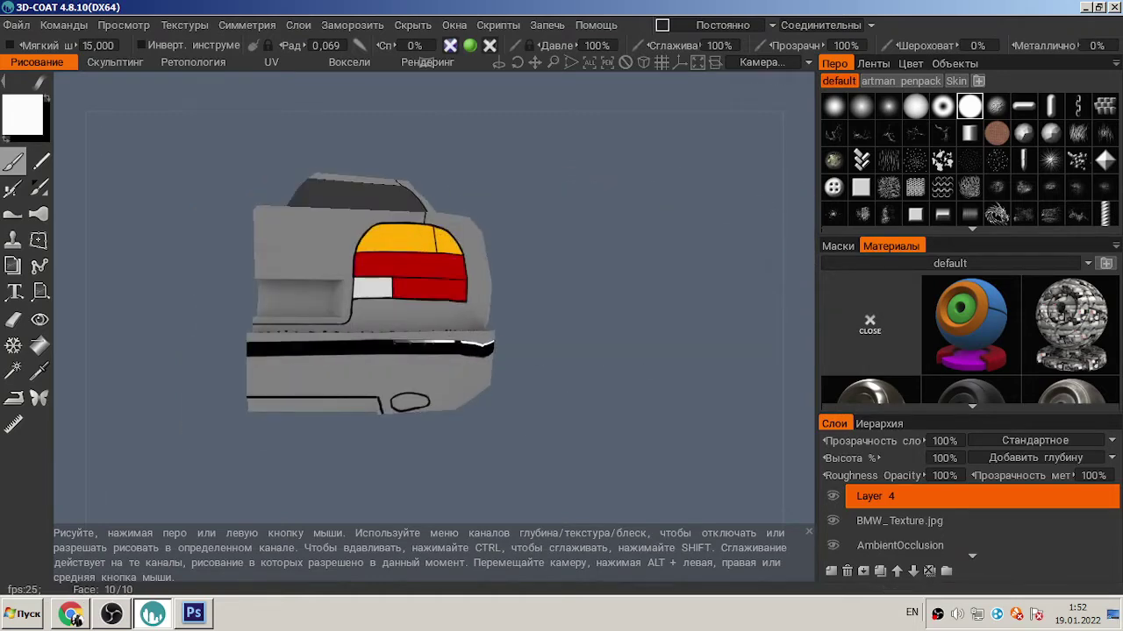
scroll(547, 395, "down", 3)
right_click_drag(546, 395, 281, 321)
left_click(184, 24)
mouse_move(202, 75)
left_click(614, 86)
left_click(320, 347)
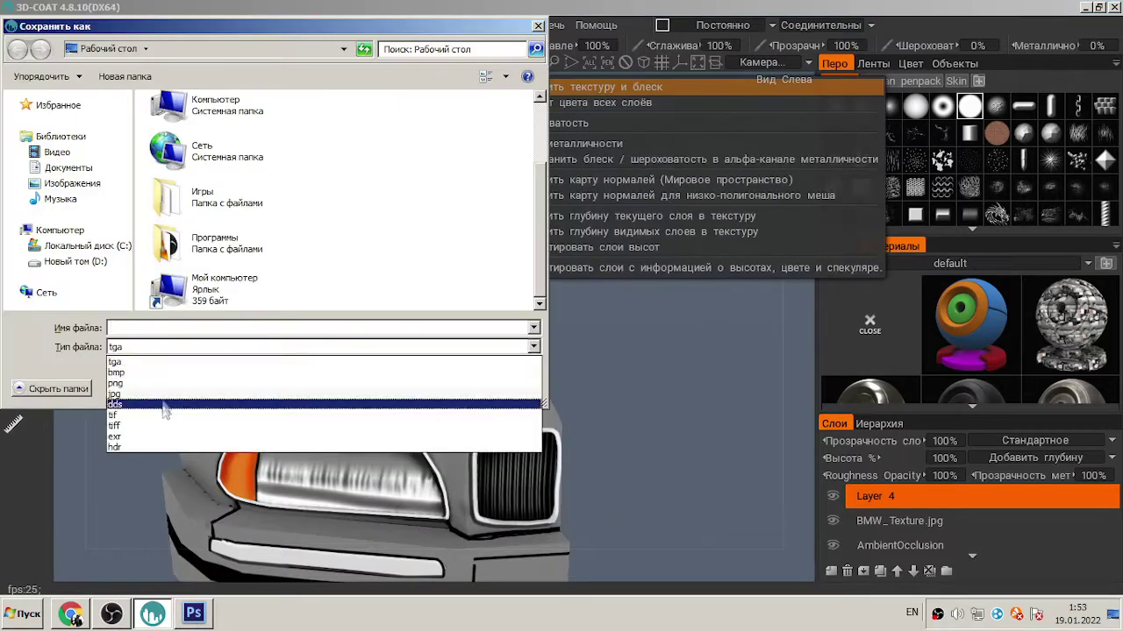
left_click(176, 394)
double_click(220, 237)
key("Escape")
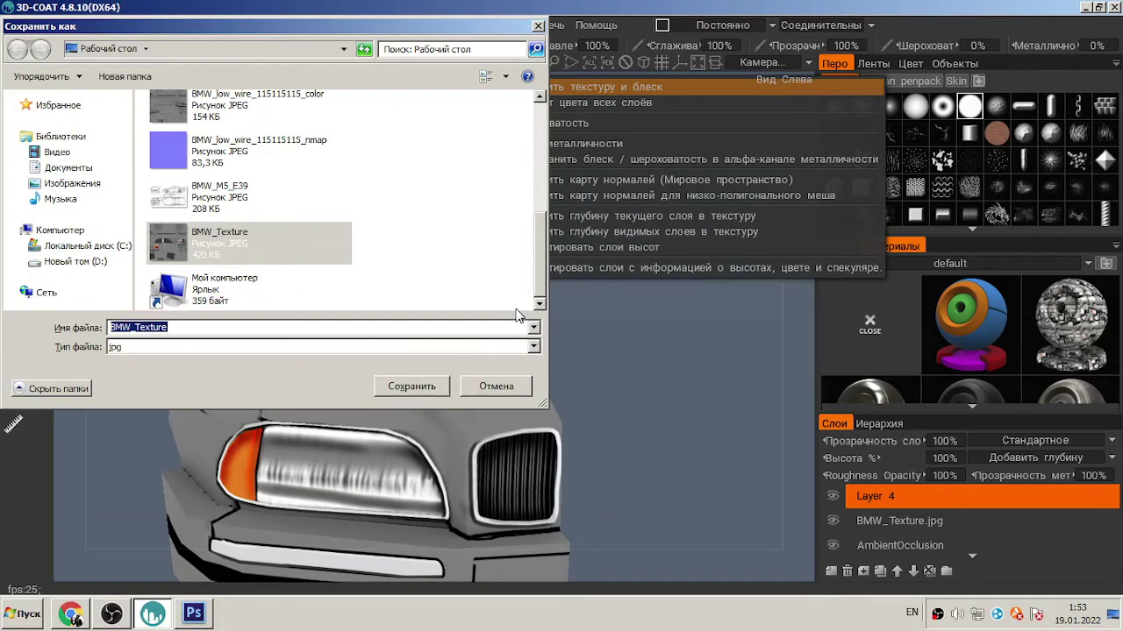
left_click(525, 379)
- Switch to Photoshop, add a new layer, and thicken the long black hood seam on layer Слой 9 копия 10
key("alt+Tab")
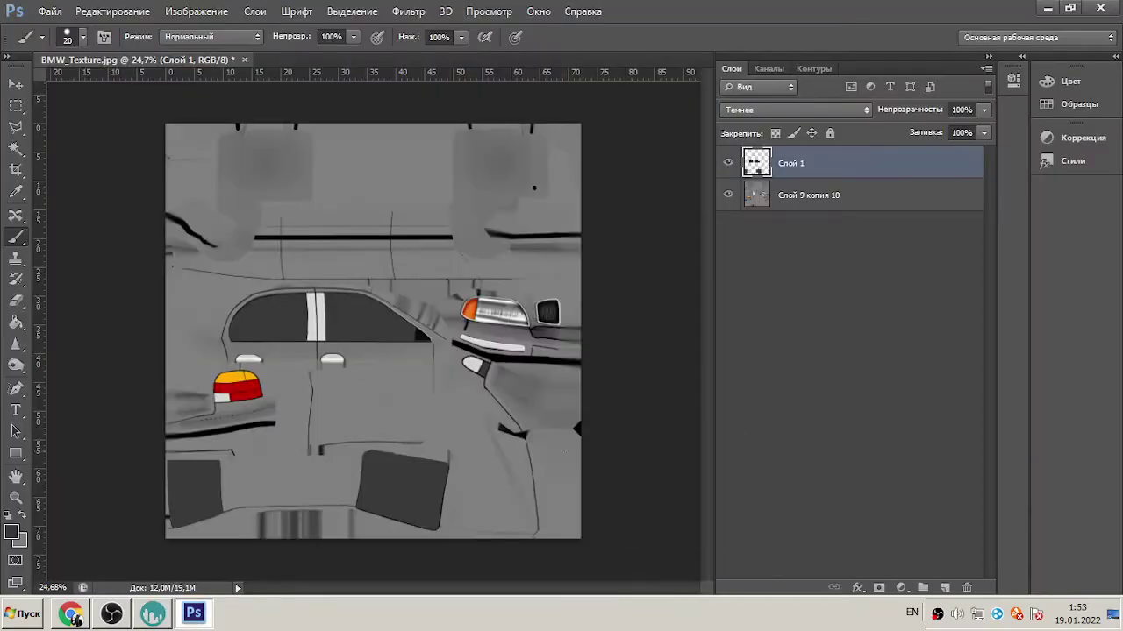
scroll(561, 465, "up", 5, "alt")
scroll(526, 351, "down", 3)
left_click(944, 588)
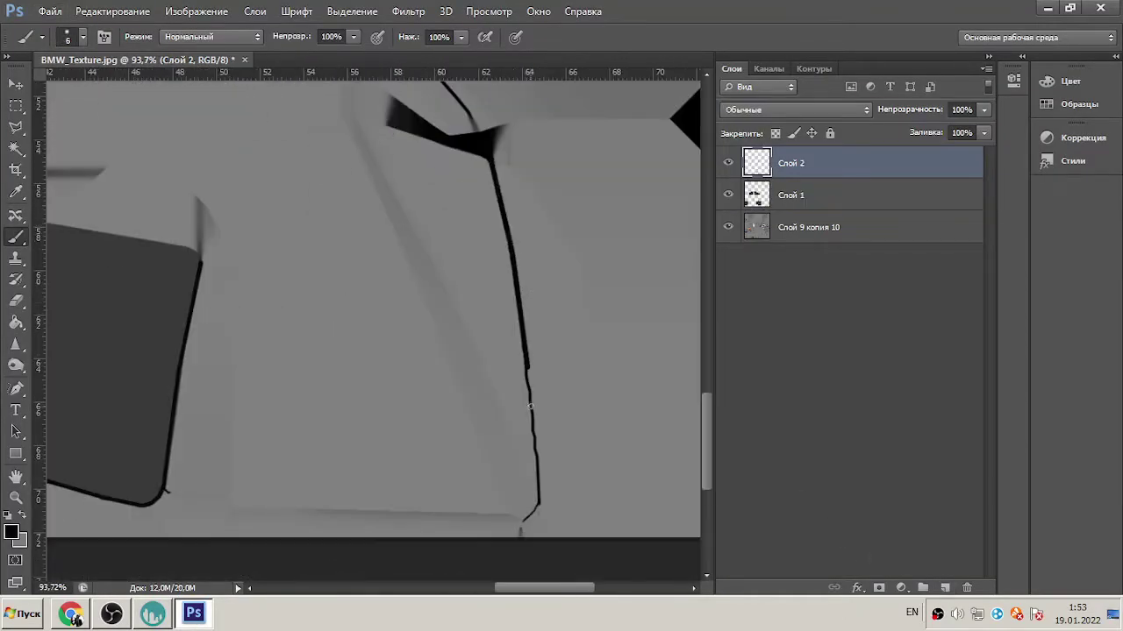
left_click(808, 227)
left_click(491, 180, "alt")
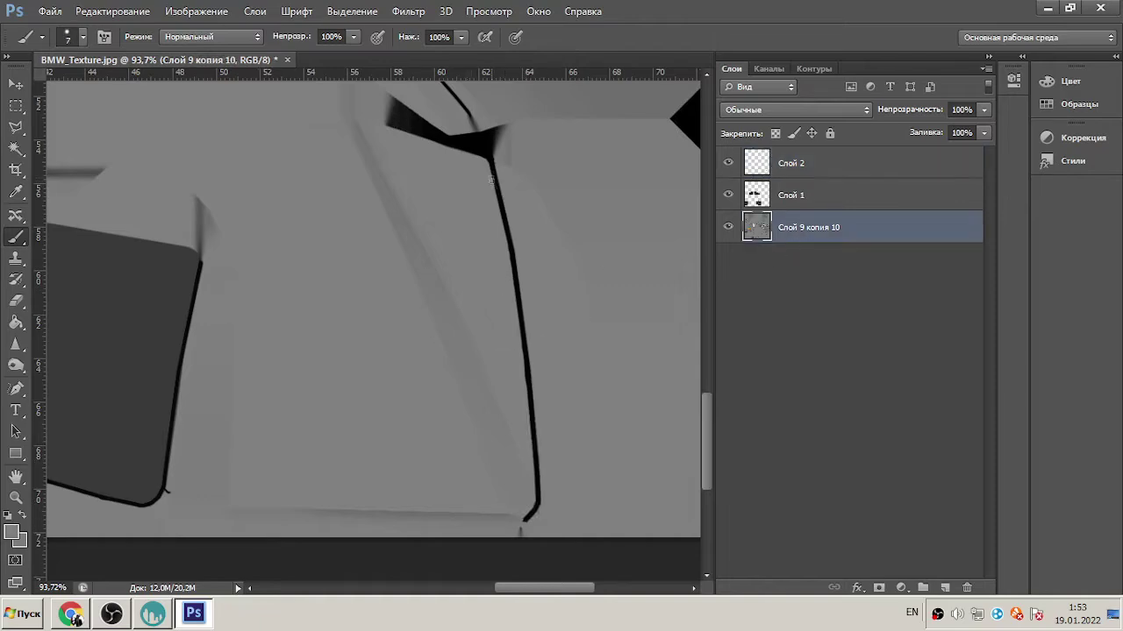
- Paint a thin black outline around the smaller glass panel's side and lower edges, cleaning its inner edge with the dark glass grey
scroll(541, 467, "down", 5, "alt")
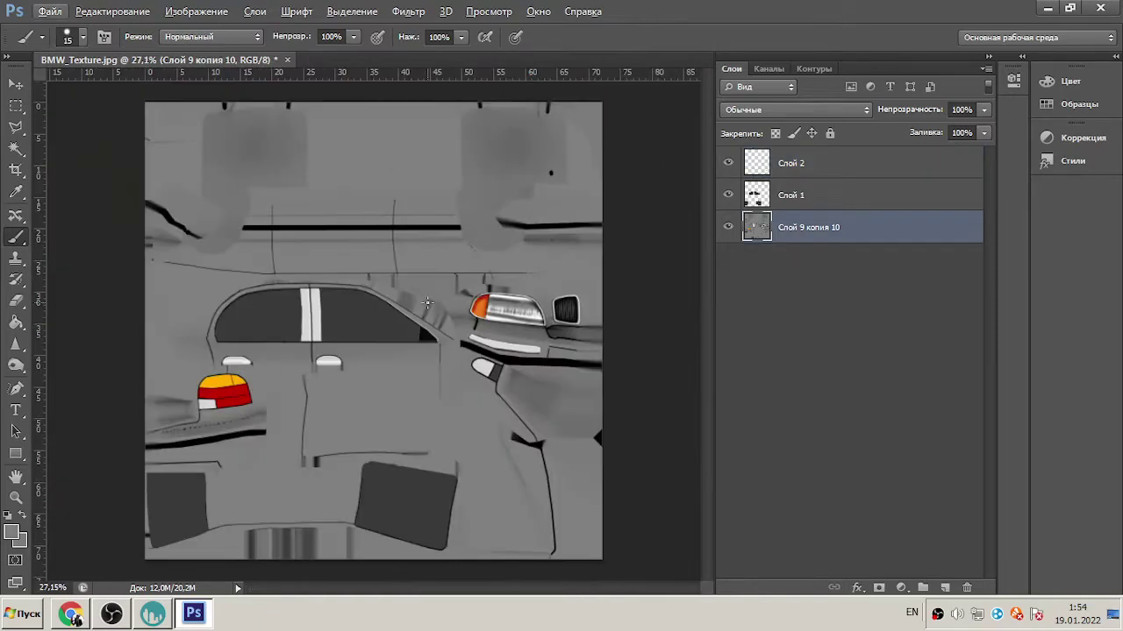
scroll(428, 303, "up", 8, "alt")
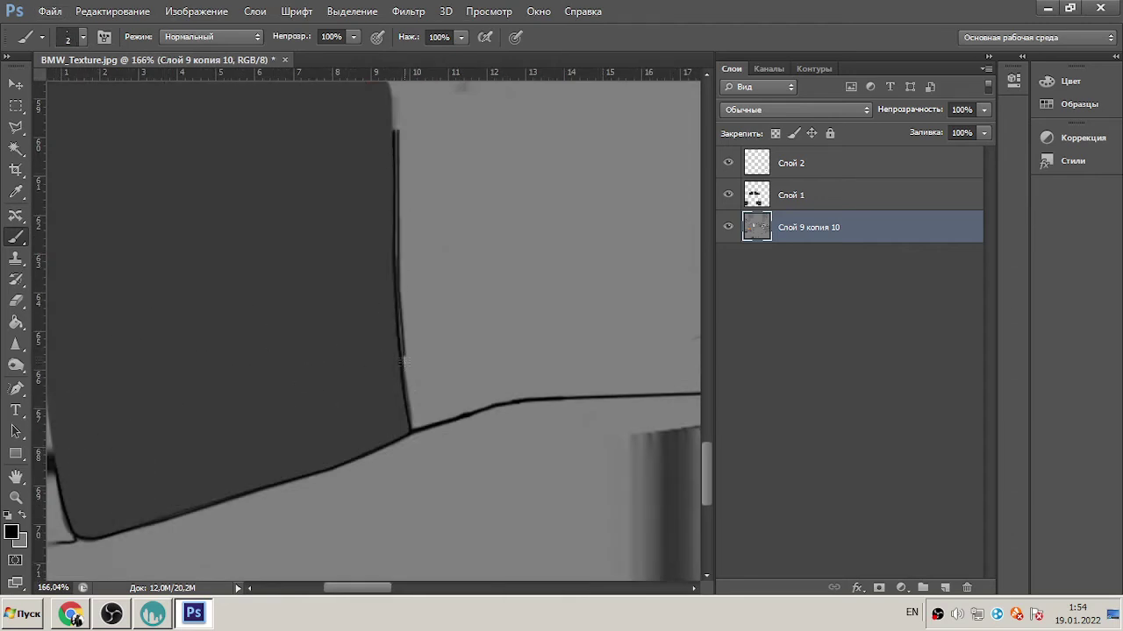
scroll(213, 447, "down", 3, "alt")
scroll(192, 417, "up", 6, "alt")
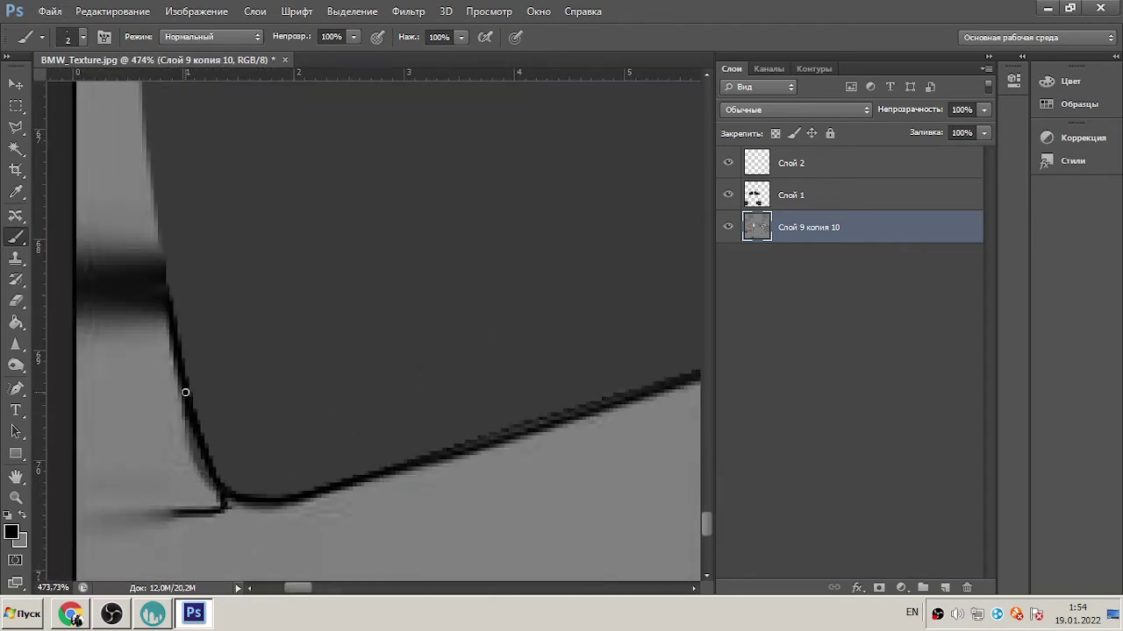
left_click_drag(169, 329, 249, 503)
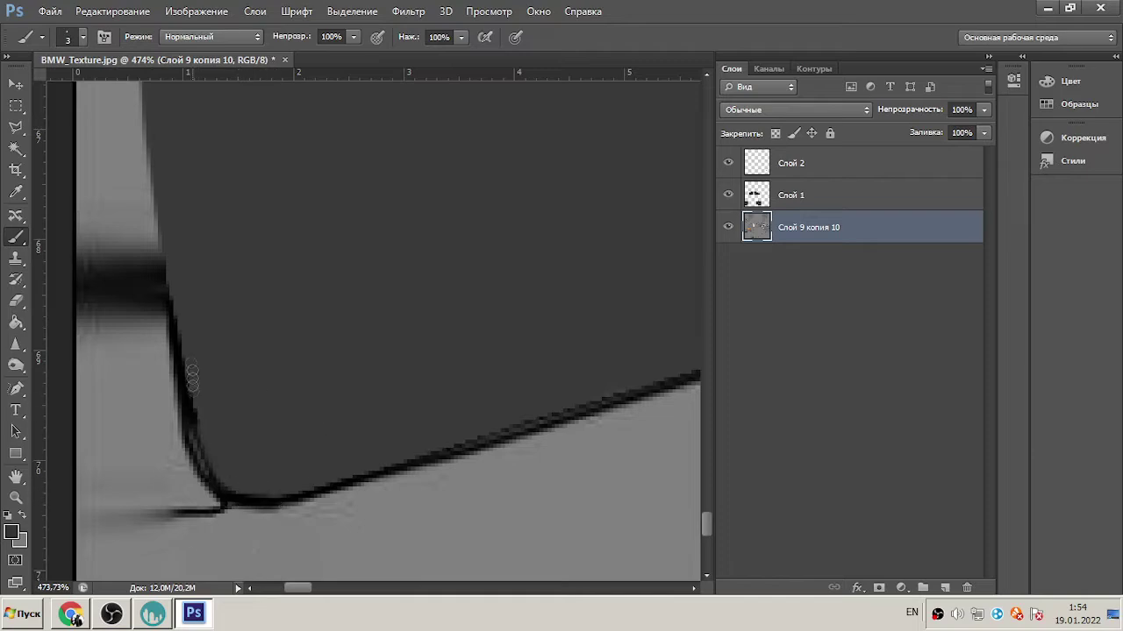
scroll(292, 491, "down", 5, "alt")
scroll(261, 443, "up", 4, "alt")
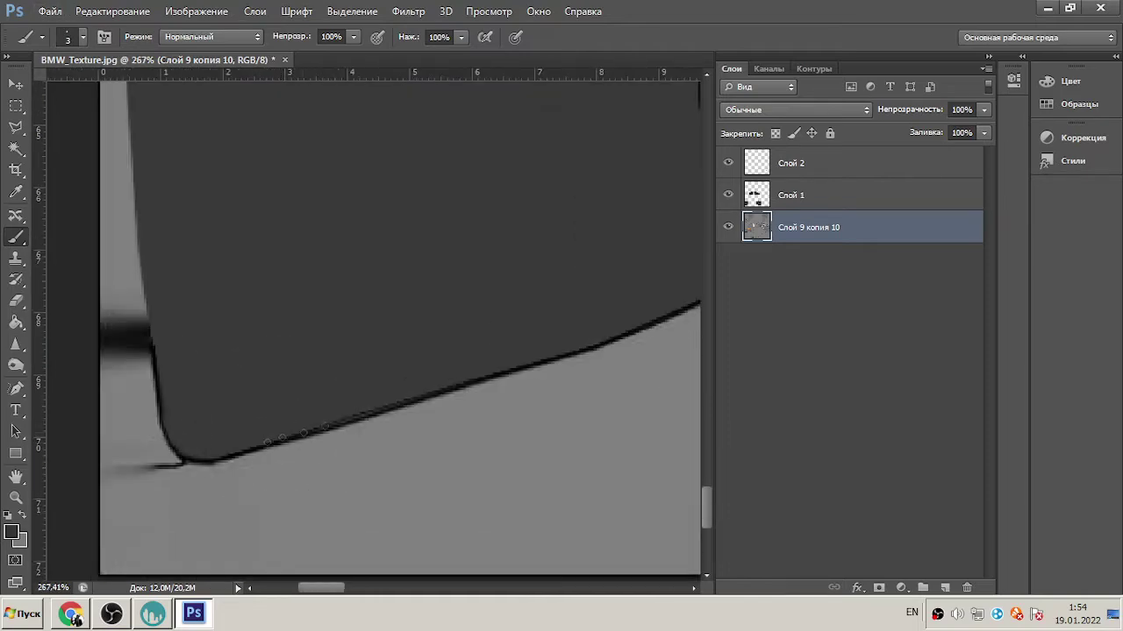
scroll(465, 378, "down", 8, "alt")
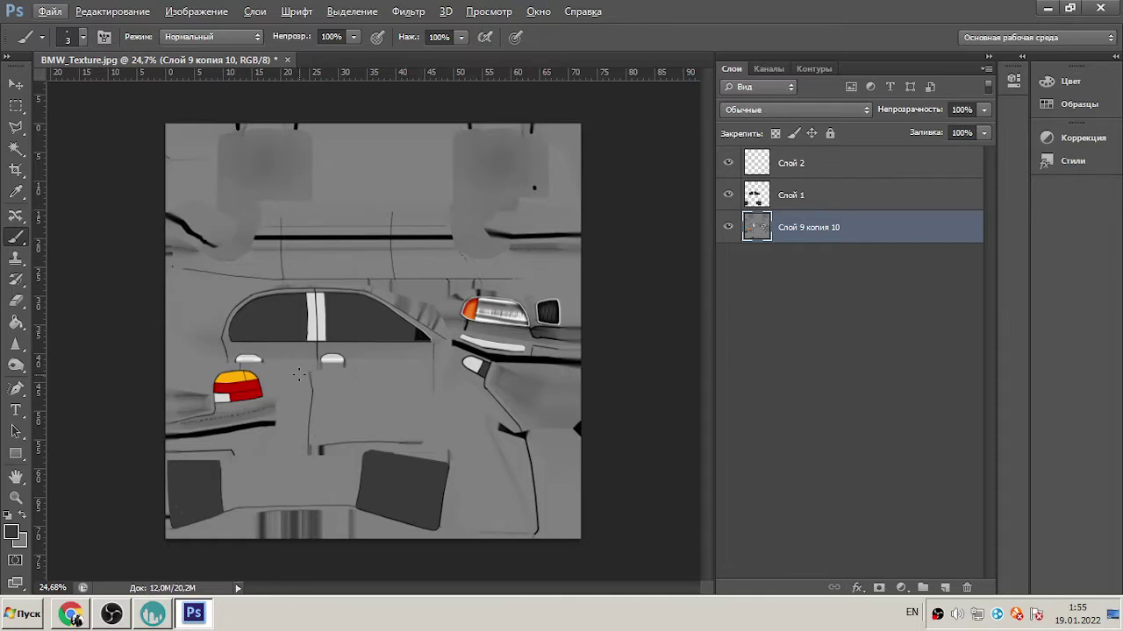
- Select the front door panel between the two vertical seams with the Polygonal Lasso and lighten its edges using Dodge at 63% exposure
scroll(295, 246, "up", 5, "alt")
key("l")
left_click(208, 208)
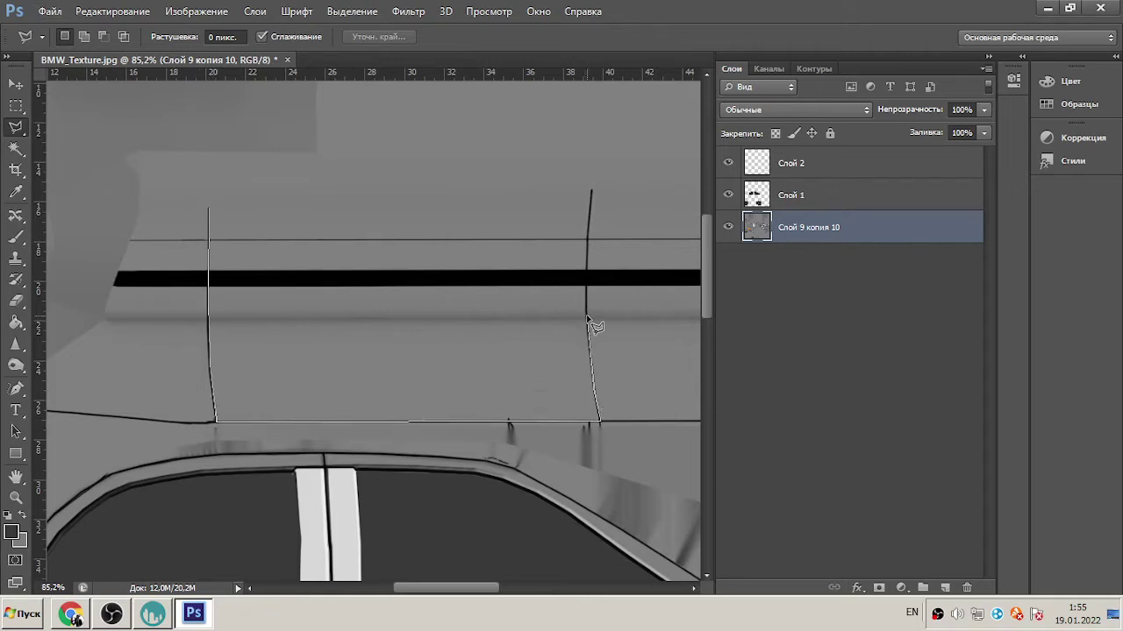
left_click(208, 188)
key("o")
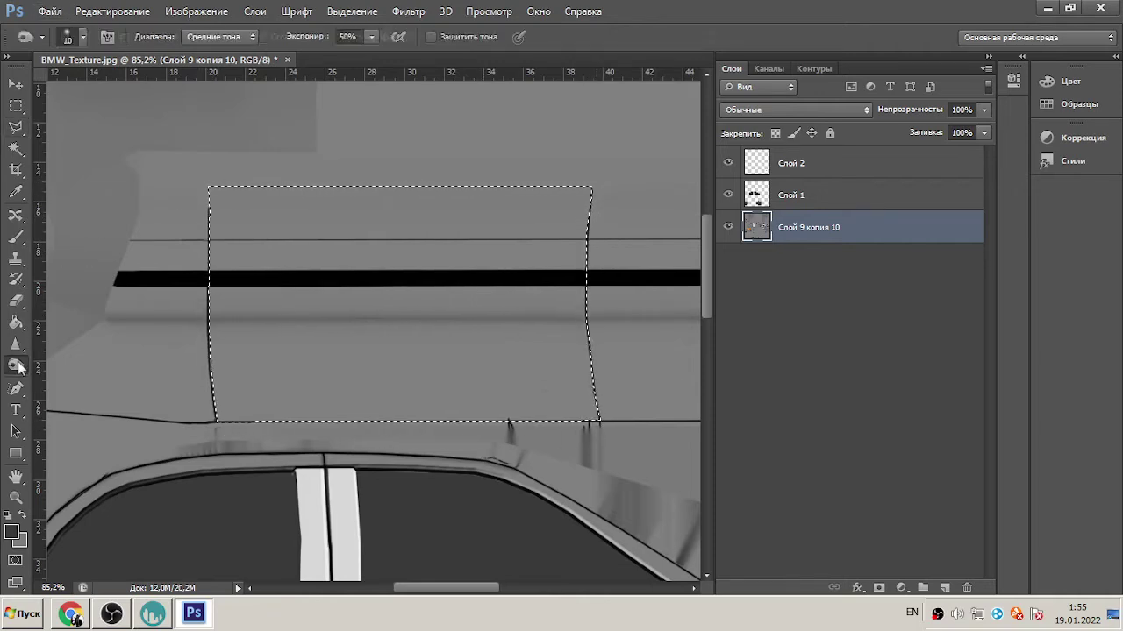
key("ctrl+j")
key("ctrl+z")
key("bracketleft")
key("bracketleft")
key("bracketleft")
key("6")
key("3")
left_click_drag(219, 202, 586, 206)
mouse_move(589, 290)
left_mouse_down()
mouse_move(215, 414)
mouse_move(215, 189)
left_mouse_up()
- Select the adjoining rear door panel, following its slanted wheel-arch edge, and lighten its edges with the Dodge tool
scroll(633, 284, "down", 5, "alt")
scroll(579, 276, "up", 5, "alt")
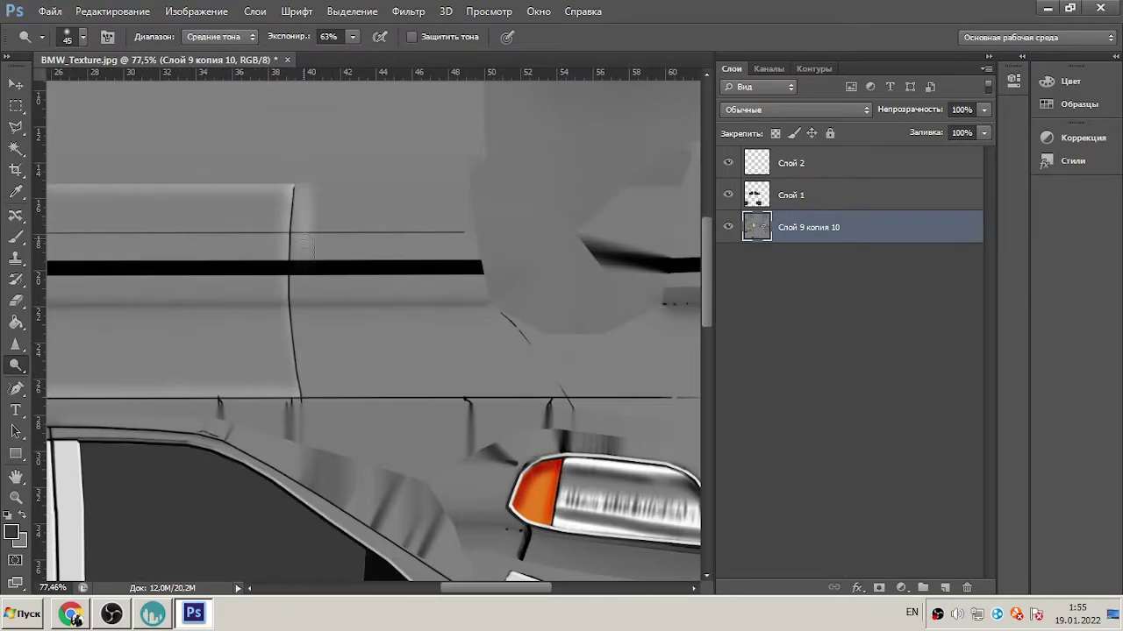
key("l")
left_click(293, 186)
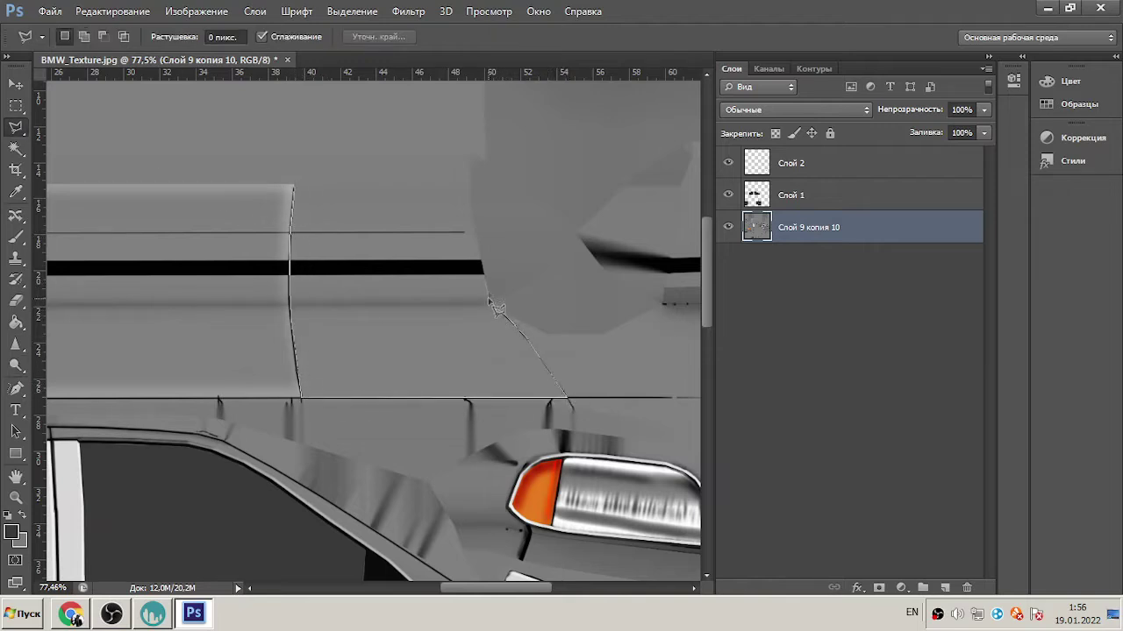
left_click(294, 187)
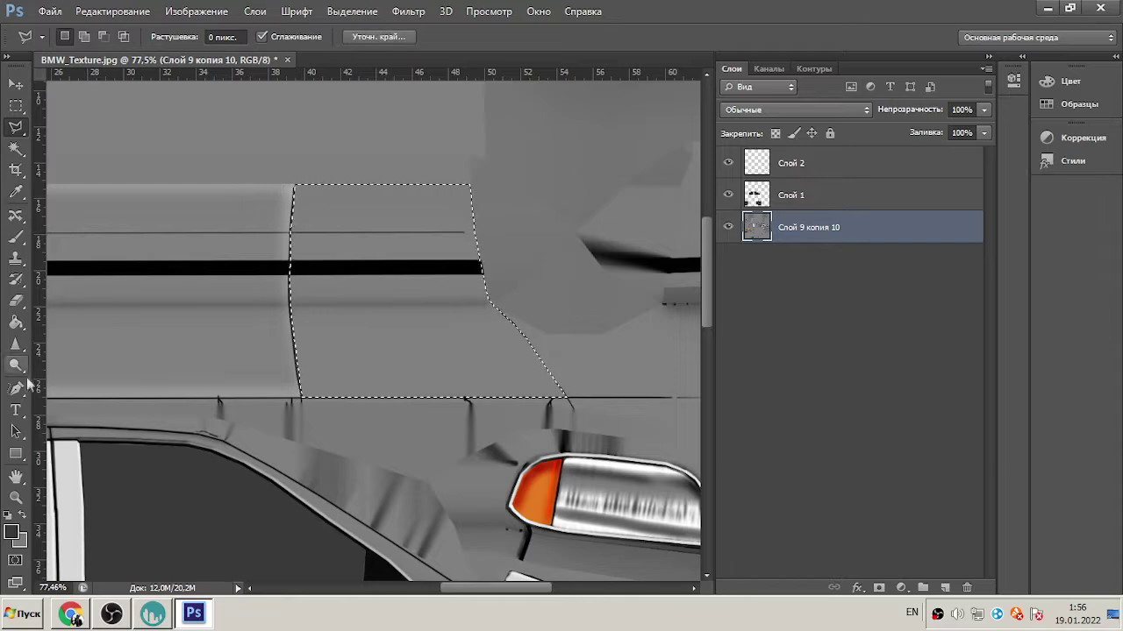
key("o")
scroll(195, 410, "down", 4, "alt")
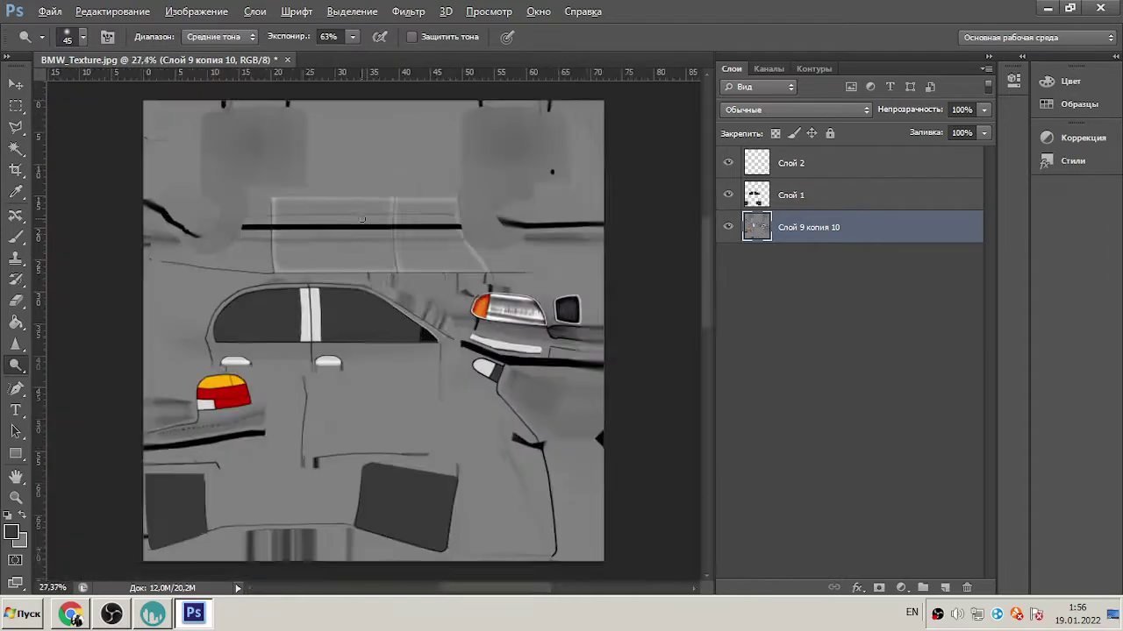
- Select the rear door's window frame and upper panel with the Polygonal Lasso, lighten its edges with Dodge at 63% exposure, and deselect
scroll(194, 410, "up", 5, "alt")
key("l")
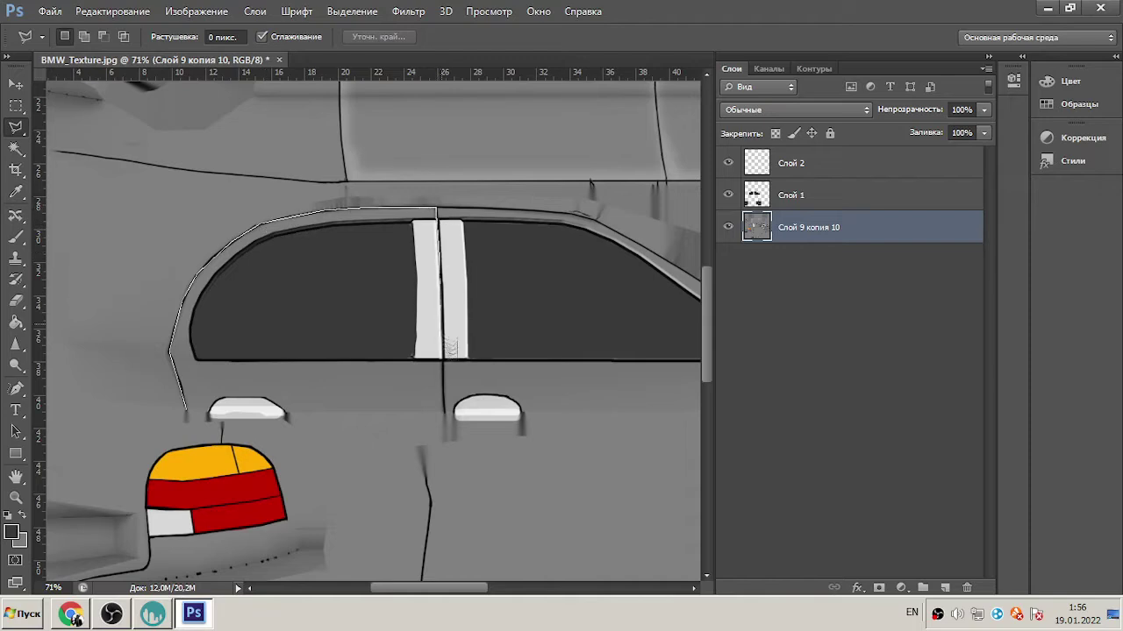
double_click(186, 426)
key("o")
left_click_drag(428, 427, 436, 215)
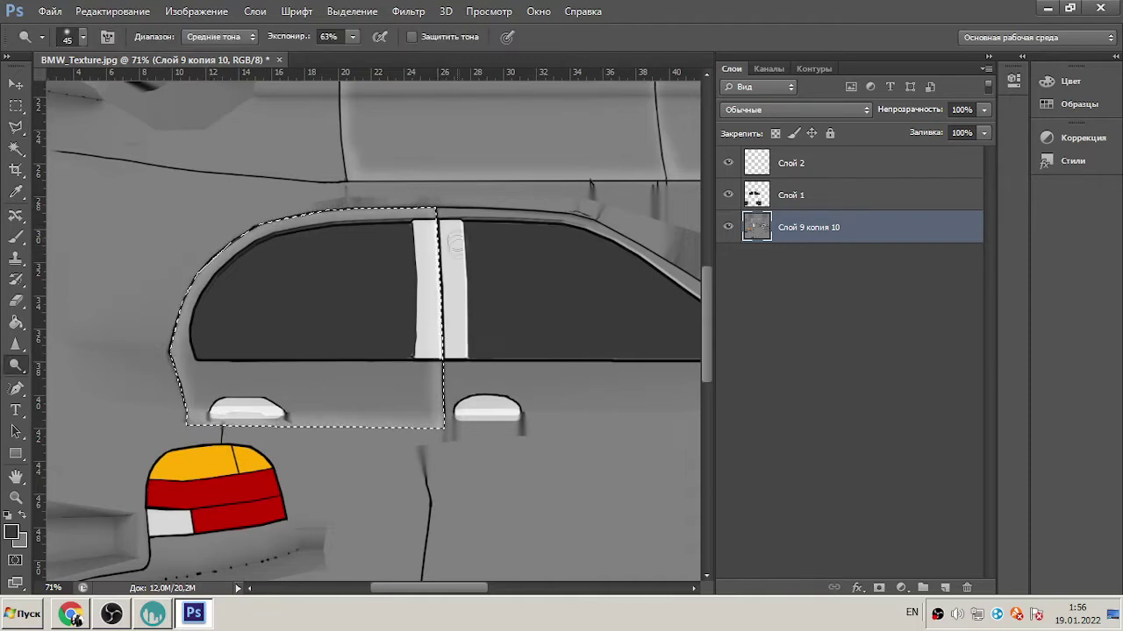
key("ctrl+d")
- Select the front door's window frame and upper panel, following the sloping windshield pillar, and lighten its edges with the Dodge tool
scroll(436, 220, "right", 3, "ctrl")
key("l")
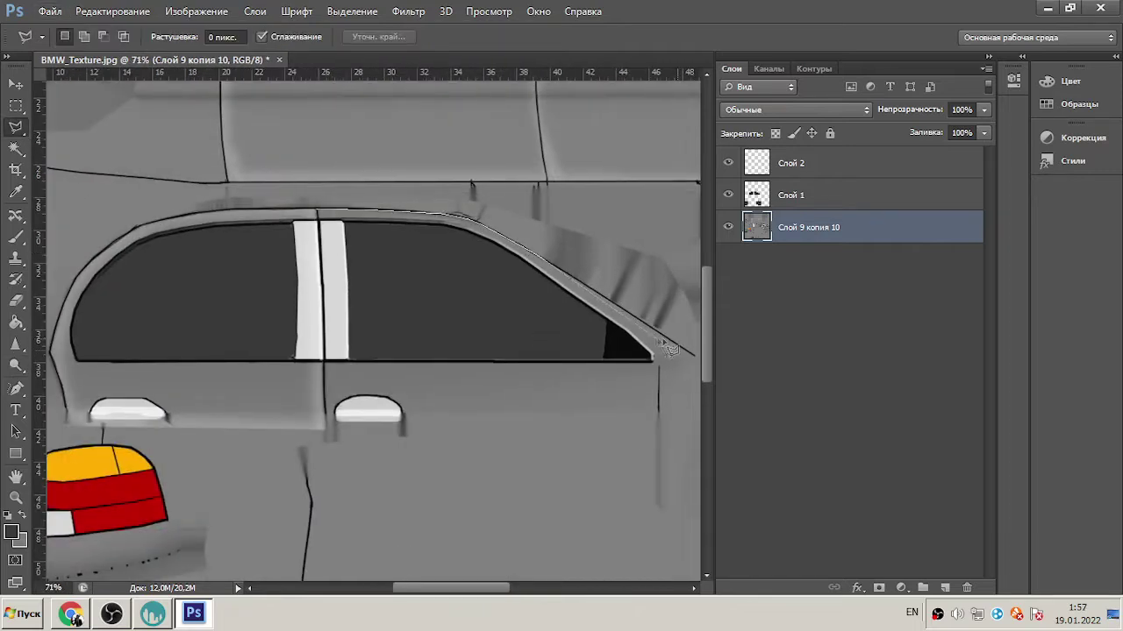
double_click(326, 256)
key("o")
scroll(318, 250, "down", 3, "alt")
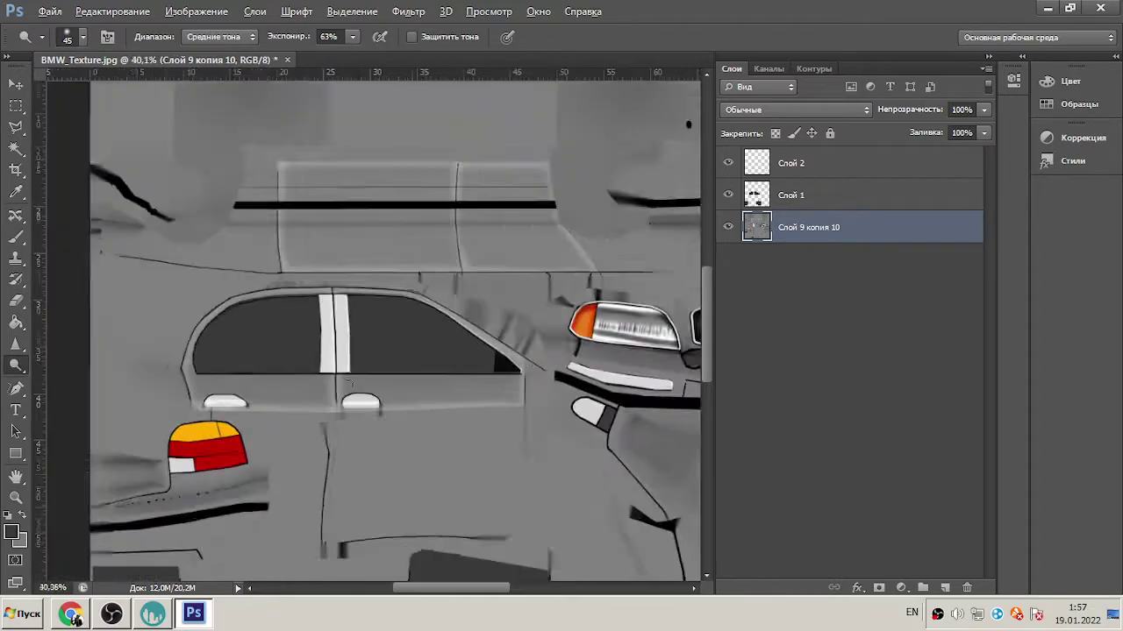
scroll(236, 416, "up", 2, "alt")
scroll(236, 416, "down", 1, "alt")
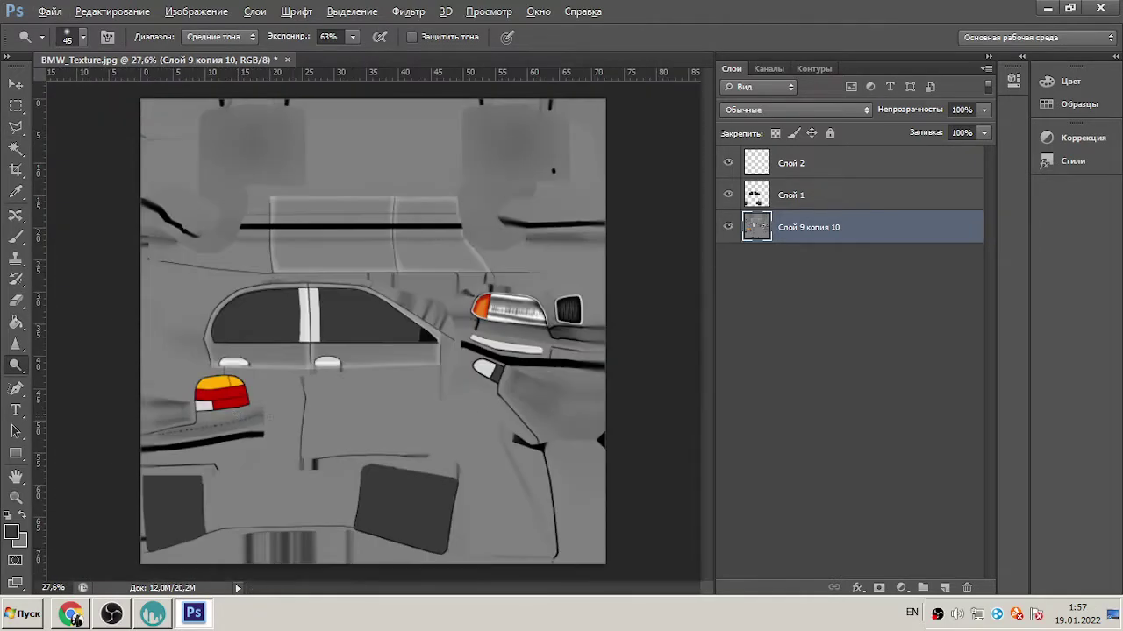
- Select the hood half along its black seam with the Polygonal Lasso and dodge along the seam and the diagonal hood crease
scroll(556, 476, "up", 4, "alt")
key("l")
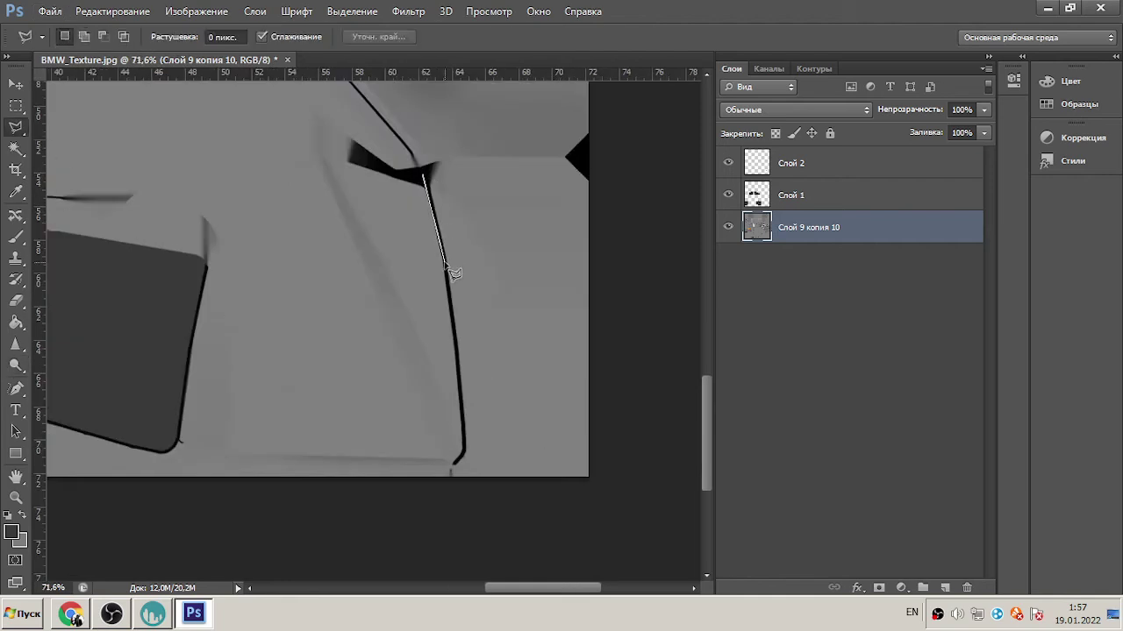
left_click(267, 482)
double_click(306, 136)
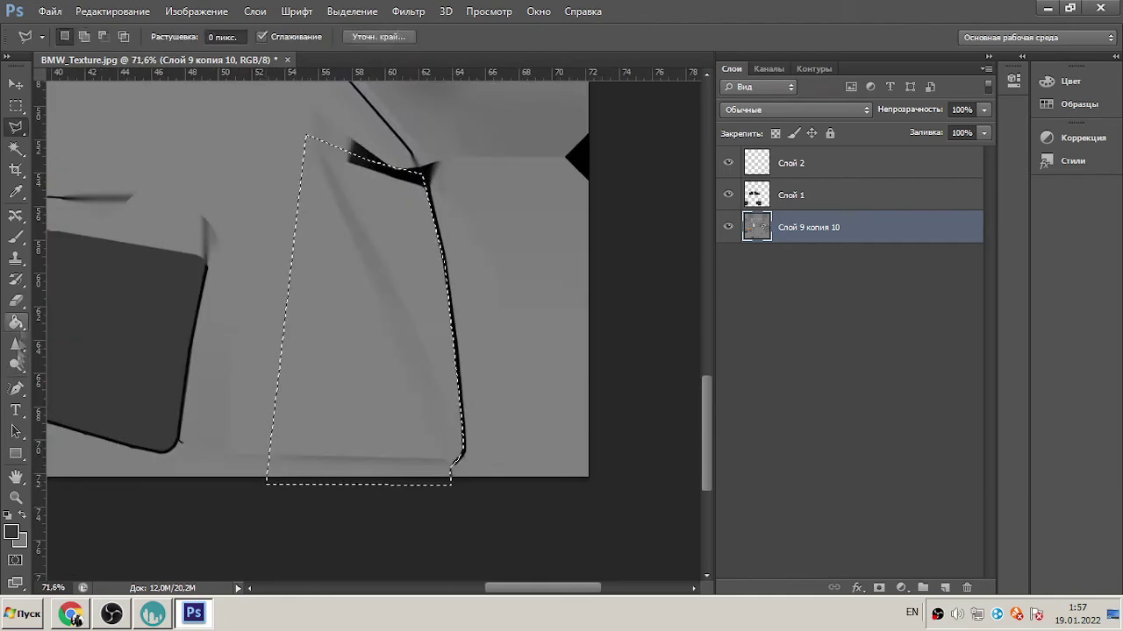
key("o")
key("bracketright")
key("bracketright")
key("bracketright")
key("bracketright")
key("bracketright")
key("bracketright")
key("bracketright")
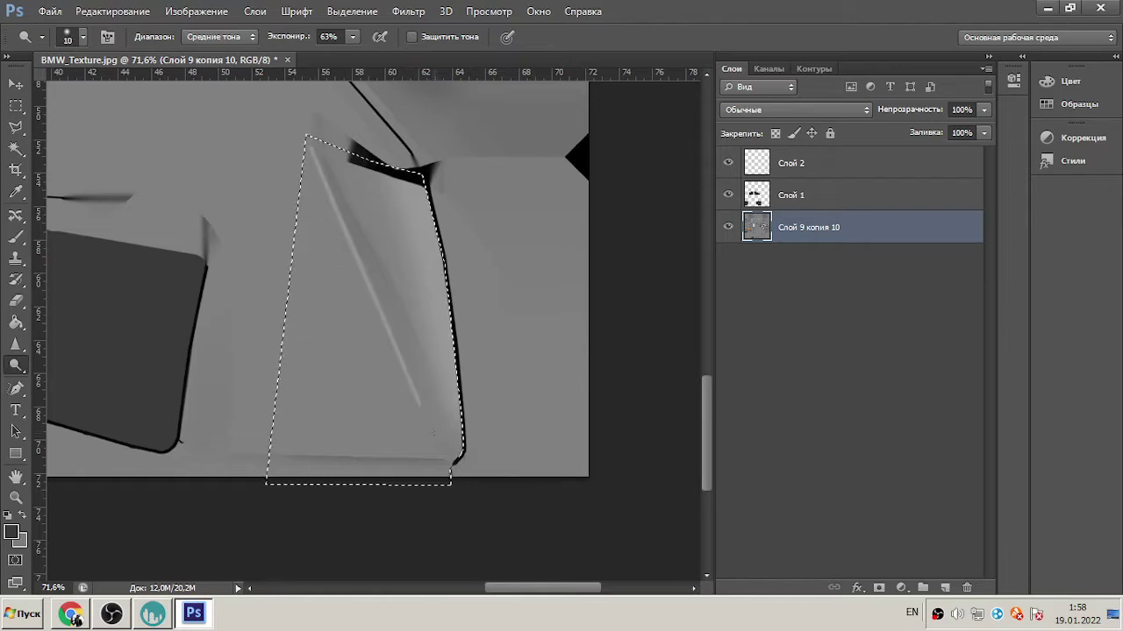
mouse_move(309, 150)
left_mouse_down()
mouse_move(412, 404)
mouse_move(309, 151)
left_mouse_up()
- Lower the Dodge exposure to 34% and soften the highlights along the hood crease and the hood's front edge
key("3")
key("4")
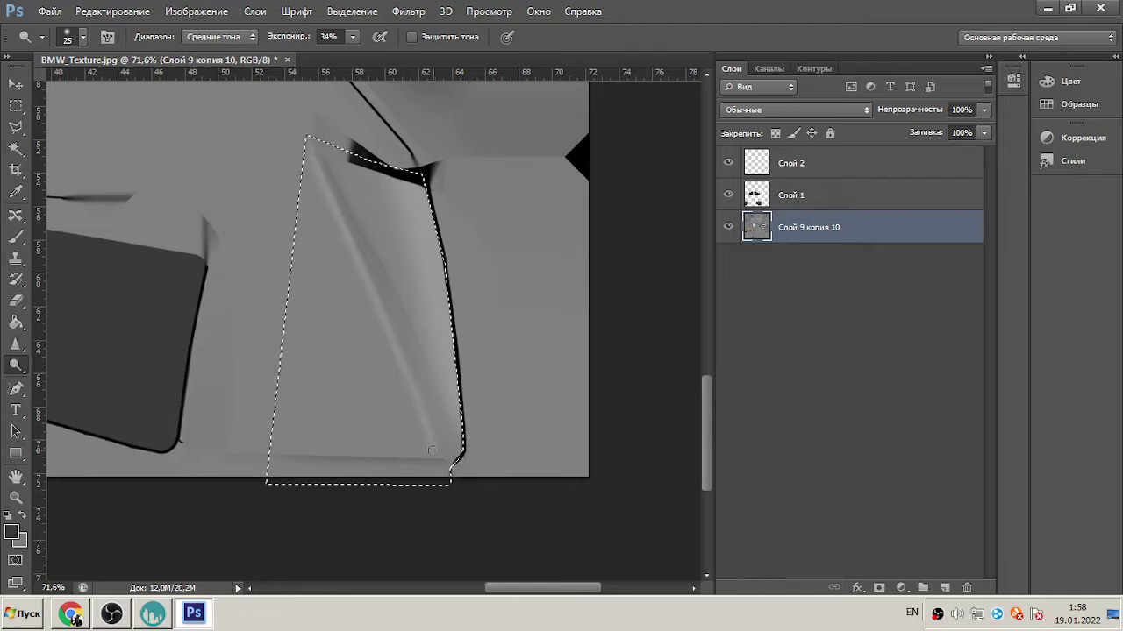
scroll(272, 451, "down", 3, "alt")
scroll(272, 451, "up", 2, "alt")
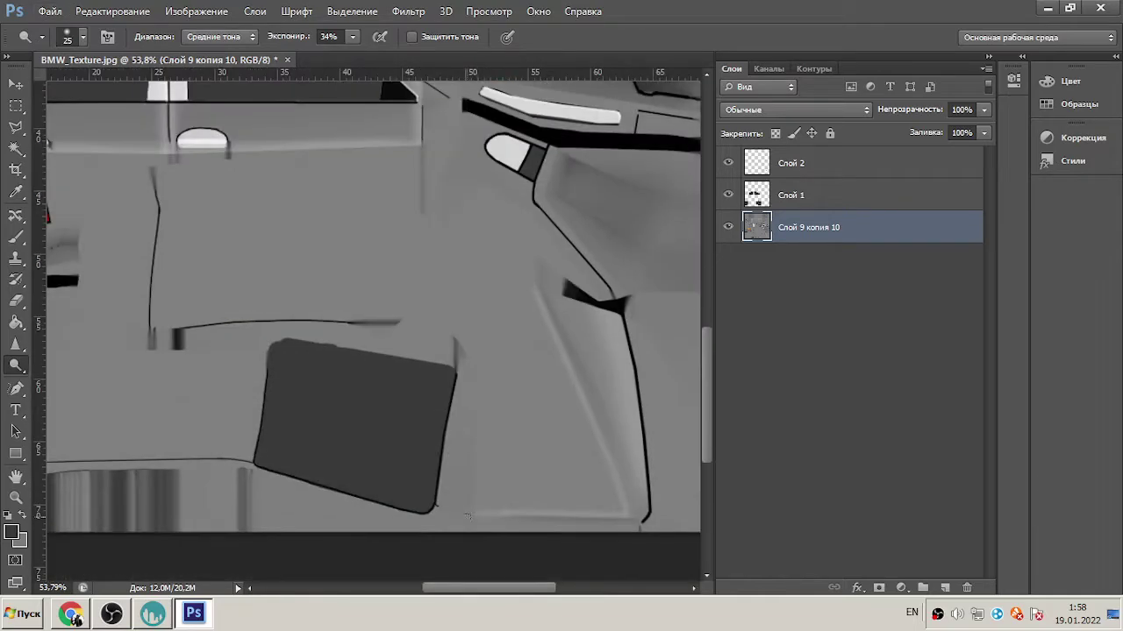
- Save the texture as a JPEG at quality 12
key("ctrl+shift+s")
left_click(703, 343)
left_click(561, 436)
left_click(762, 321)
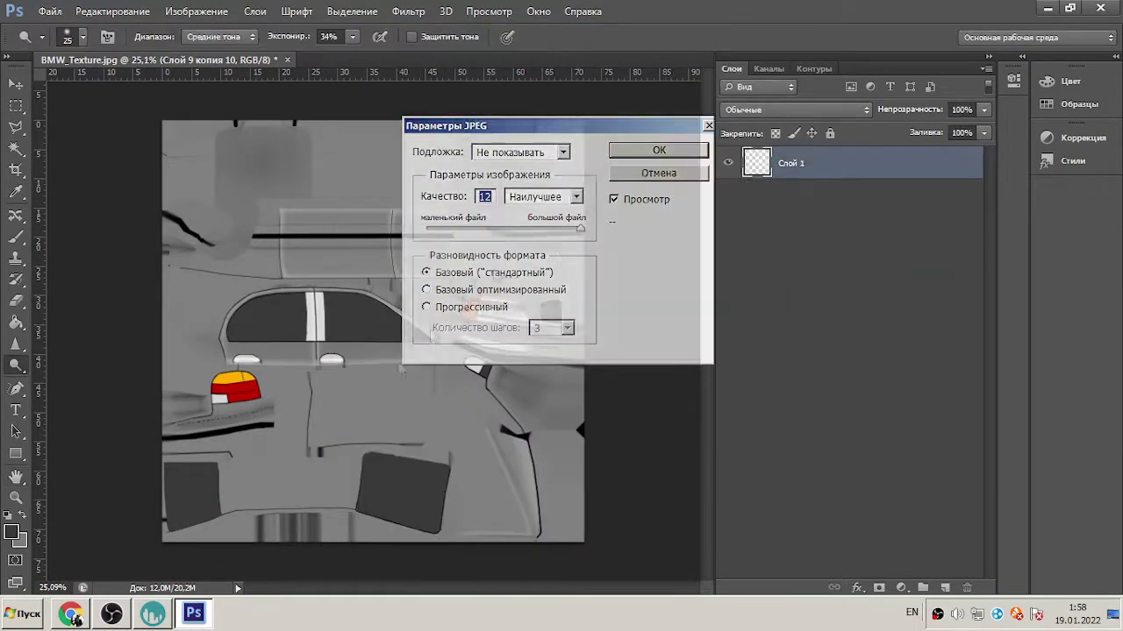
key("Return")
- Switch to 3D-COAT, import BMW_Texture.jpg as the color texture, and check the hood highlights on the model
key("alt+Tab")
left_click(184, 25)
left_click(562, 71)
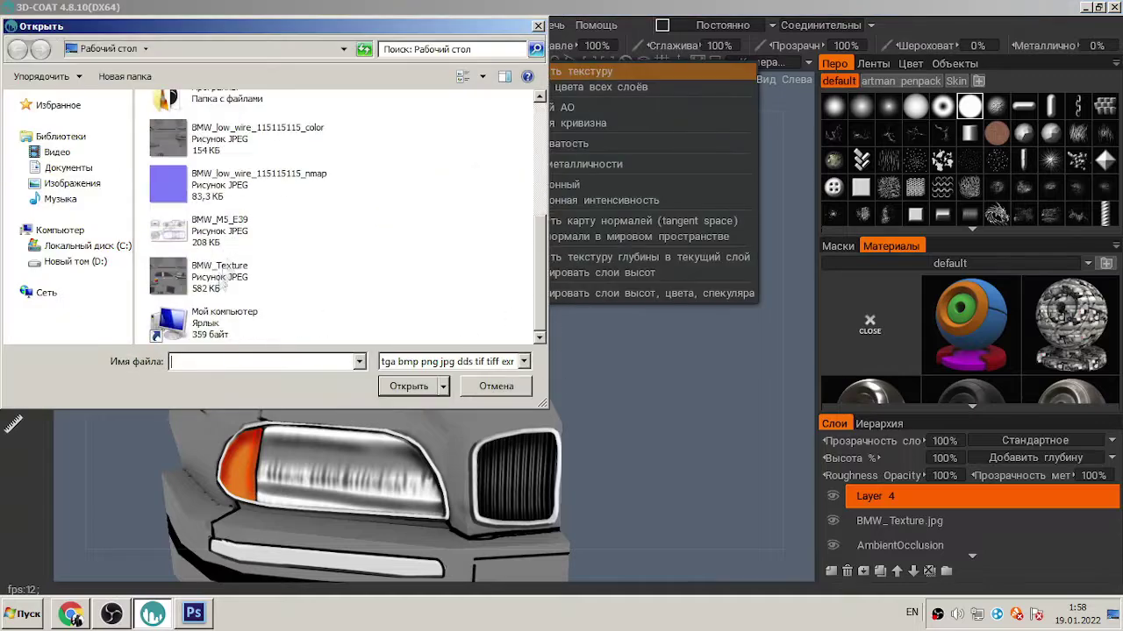
double_click(220, 274)
left_click_drag(557, 311, 531, 188)
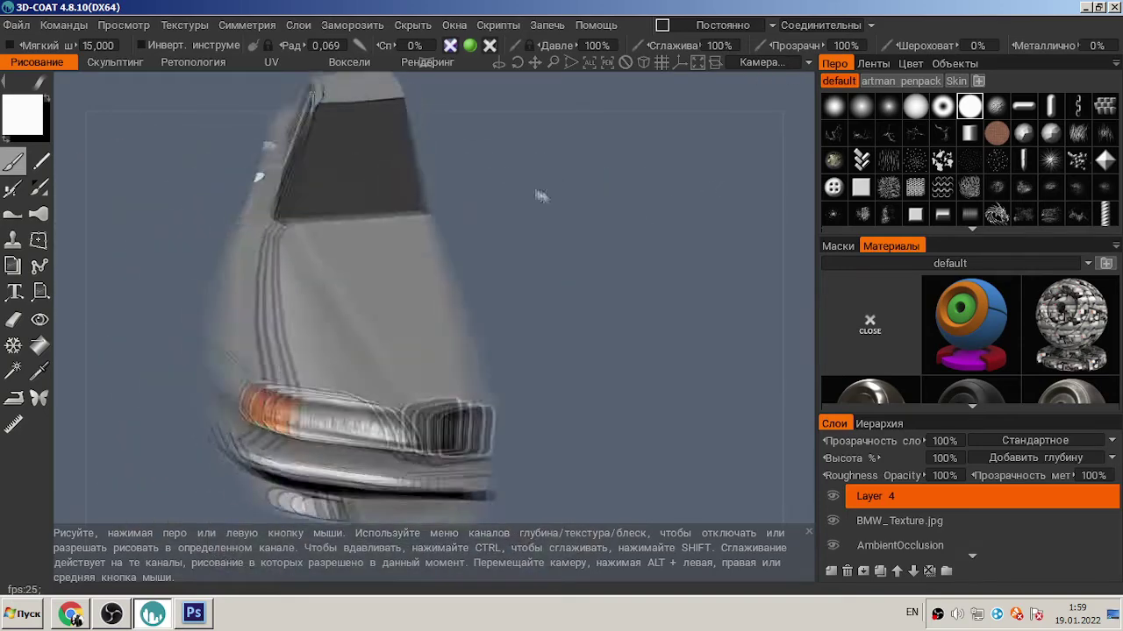
- Switch to Photoshop and lighten the broad central area of the hood with a larger Dodge brush
key("alt+Tab")
scroll(489, 464, "down", 5)
key("bracketright")
key("bracketright")
key("bracketright")
key("bracketright")
key("bracketright")
key("bracketright")
key("bracketright")
mouse_move(504, 274)
left_mouse_down()
mouse_move(539, 447)
mouse_move(526, 368)
mouse_move(558, 438)
mouse_move(482, 451)
mouse_move(540, 443)
mouse_move(483, 289)
left_mouse_up()
- Dodge along the front bumper seam beside the fog light and lighten the recessed plate area using smaller brushes
scroll(565, 294, "down", 2, "alt")
scroll(566, 299, "up", 3, "alt")
key("bracketleft")
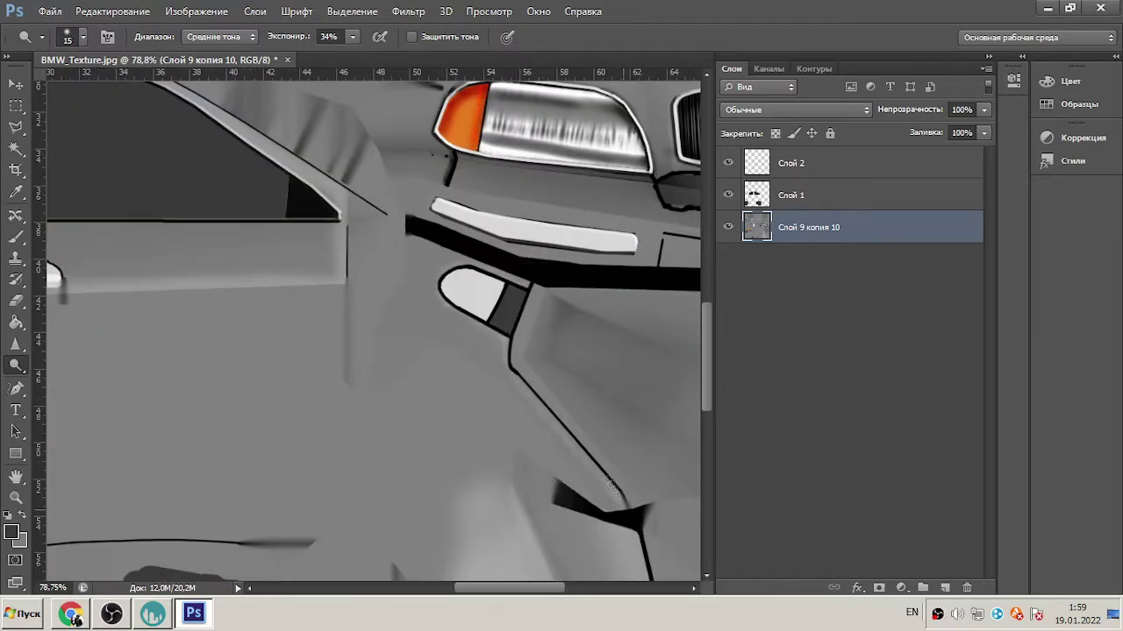
scroll(561, 83, "up", 2, "alt")
key("bracketright")
mouse_move(434, 338)
left_mouse_down()
mouse_move(532, 340)
mouse_move(436, 347)
left_mouse_up()
scroll(430, 243, "up", 3)
key("bracketleft")
key("bracketleft")
key("bracketleft")
key("bracketleft")
key("bracketleft")
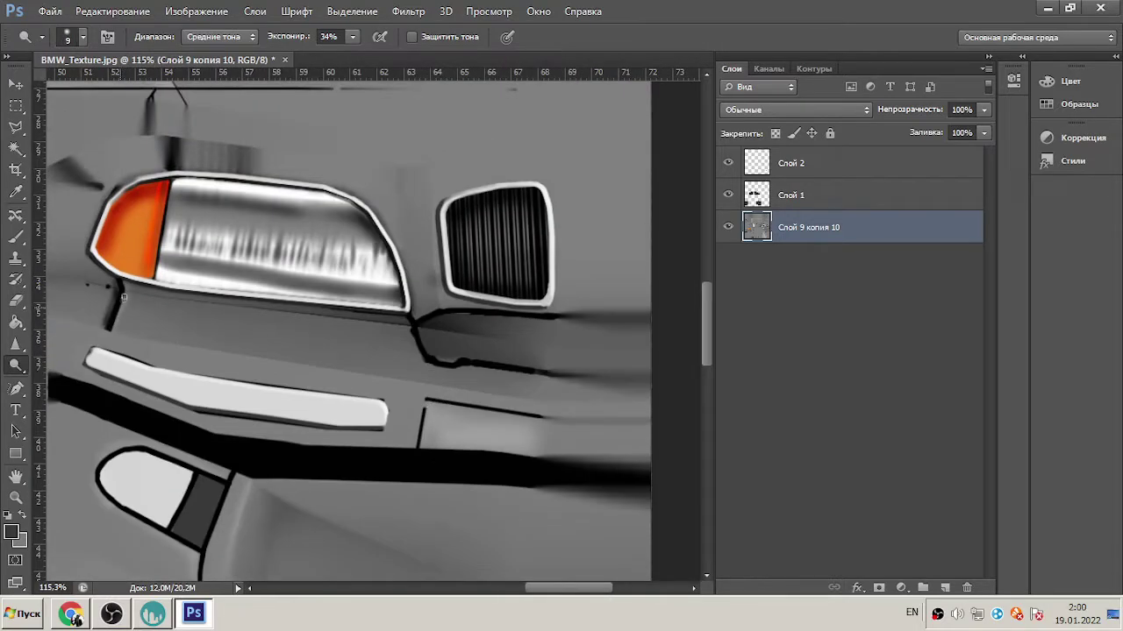
- Enlarge the Dodge brush to 30 and lighten the bodywork between the headlight and the radiator grille
scroll(481, 315, "up", 3)
key("bracketright")
key("bracketright")
key("bracketright")
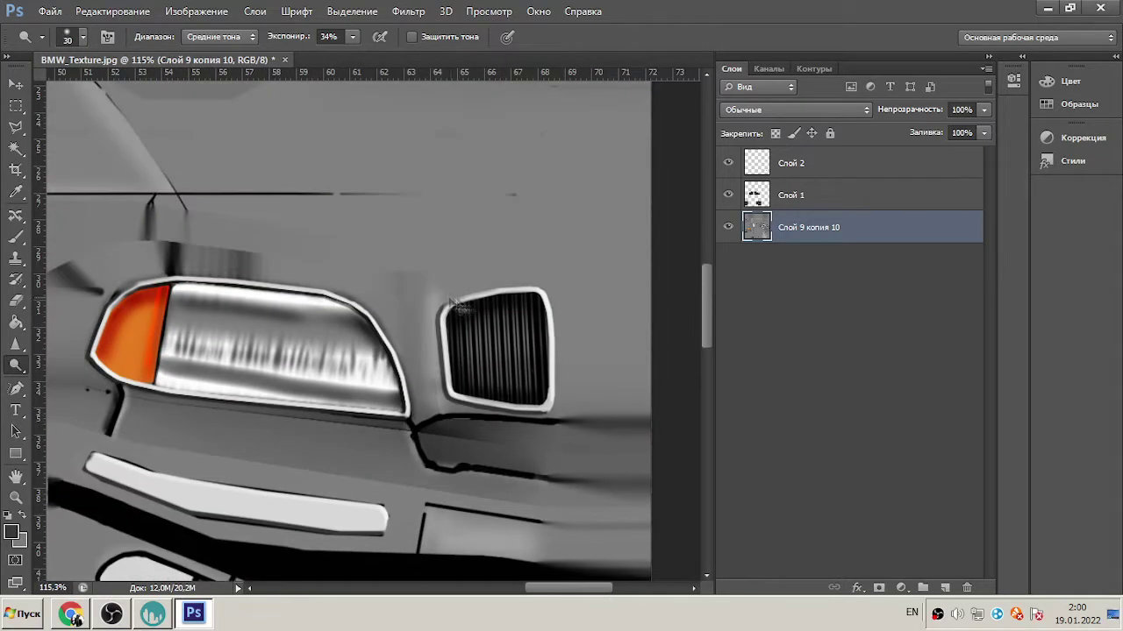
scroll(476, 255, "down", 5, "alt")
- Dodge the rear bumper area beneath the taillight and the edges of the rear plate recess
scroll(150, 423, "up", 5, "alt")
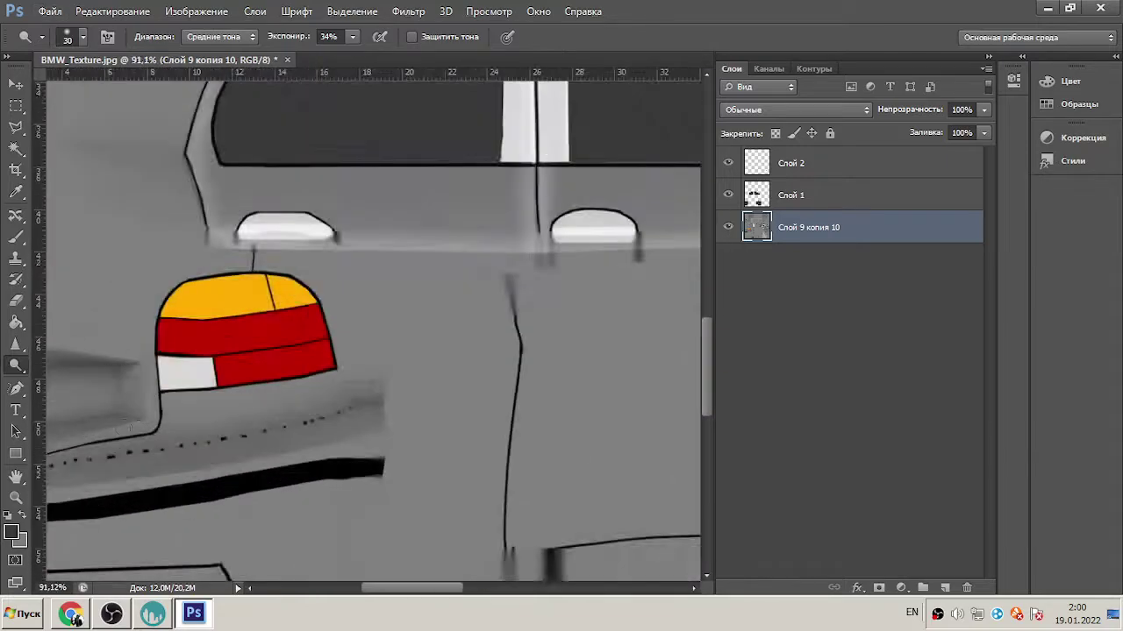
key("bracketright")
left_click_drag(300, 363, 377, 352)
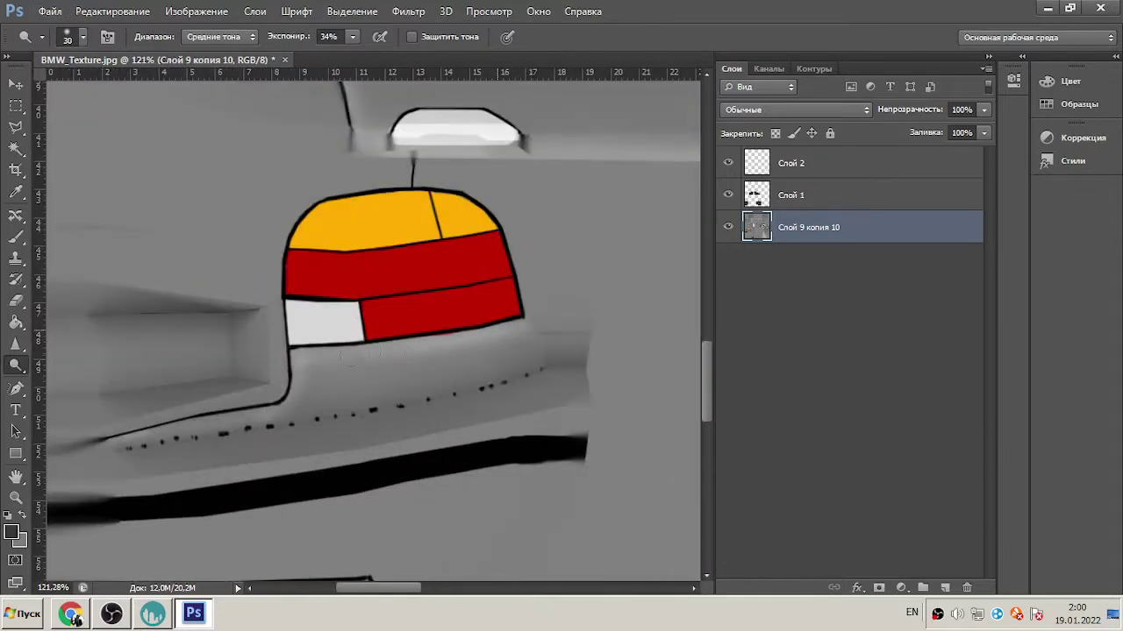
scroll(353, 377, "up", 2)
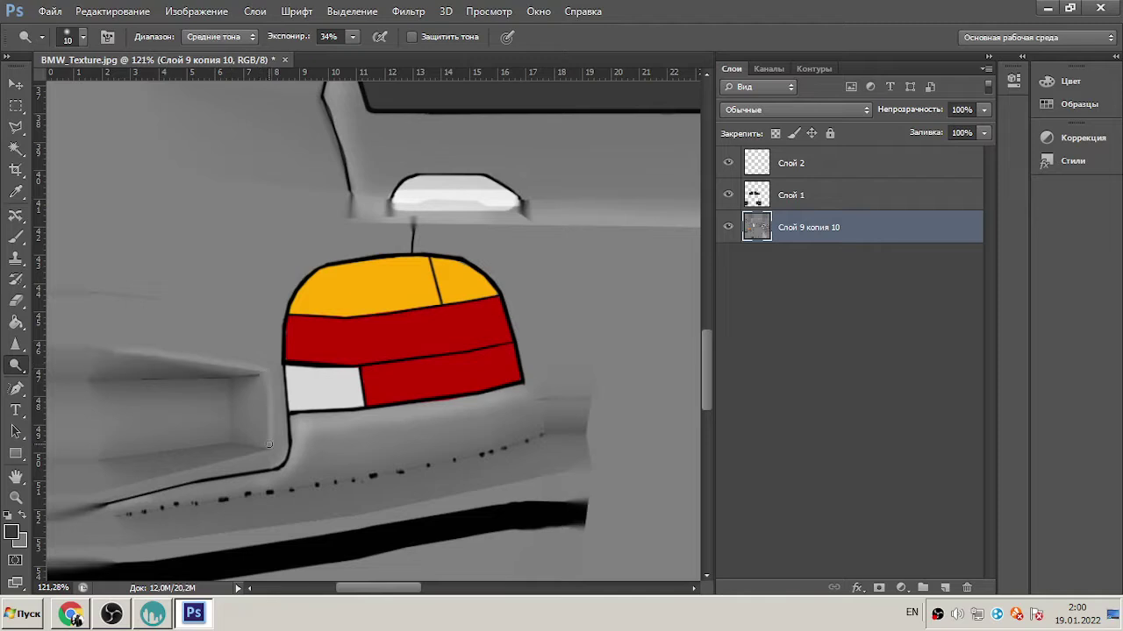
- Smooth the shading inside the rear plate recess with the Brush and the Clone Stamp at 61% opacity
key("b")
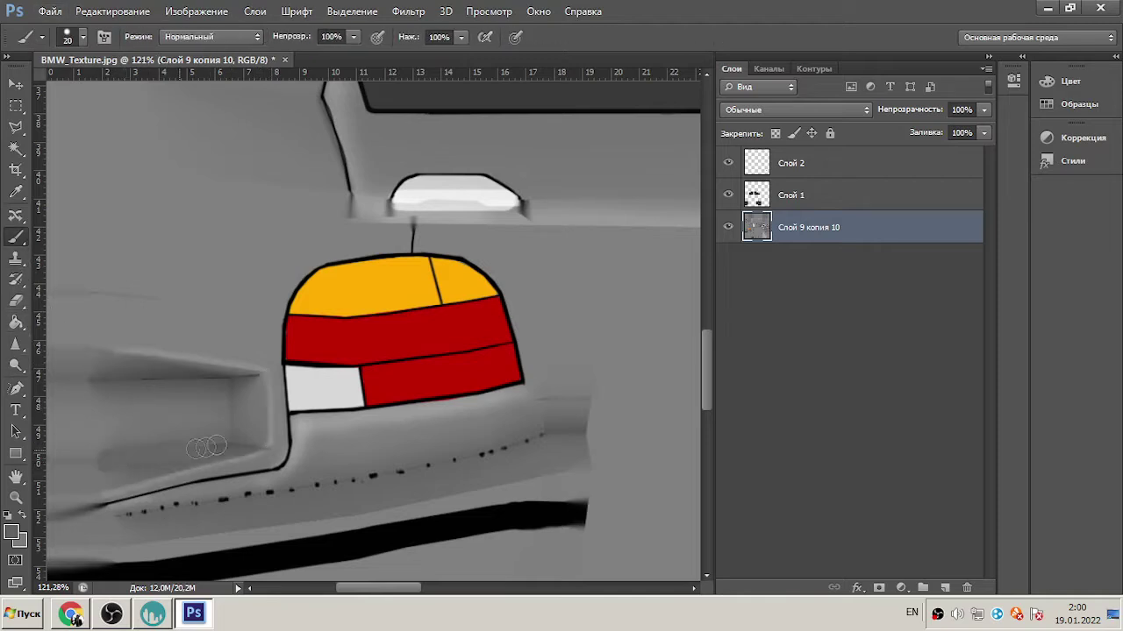
key("s")
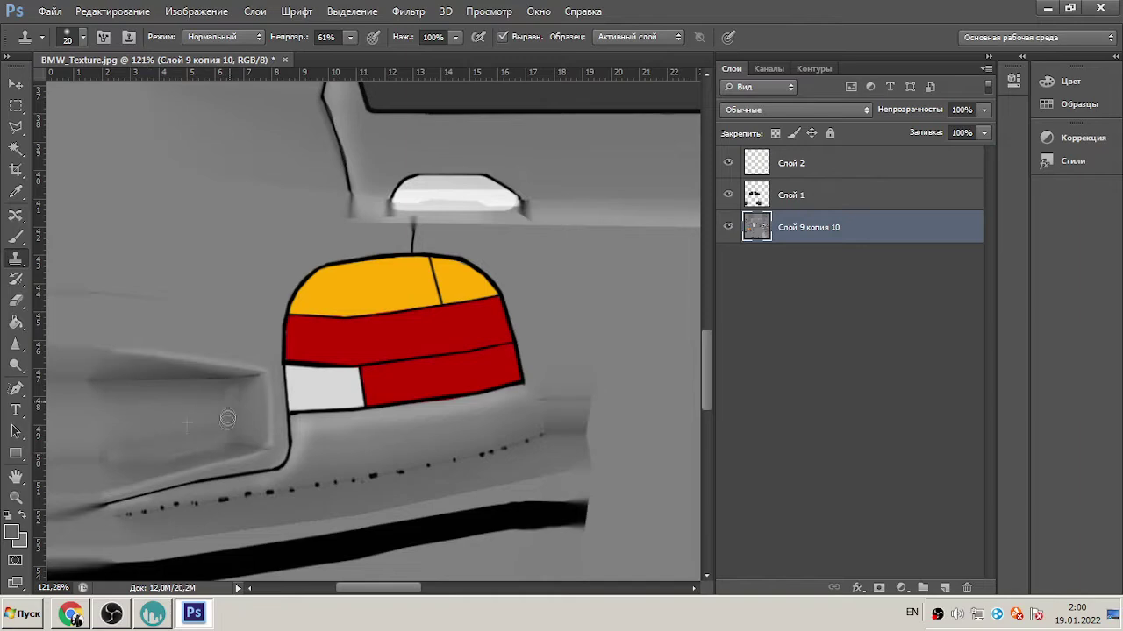
scroll(127, 435, "down", 3, "alt")
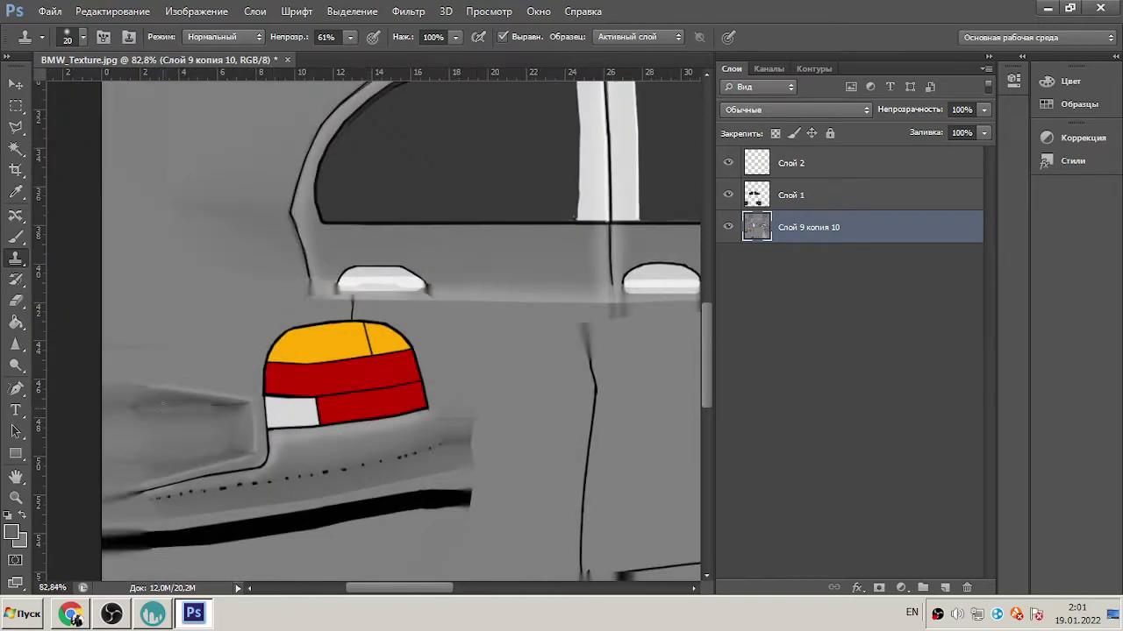
scroll(234, 406, "down", 5, "alt")
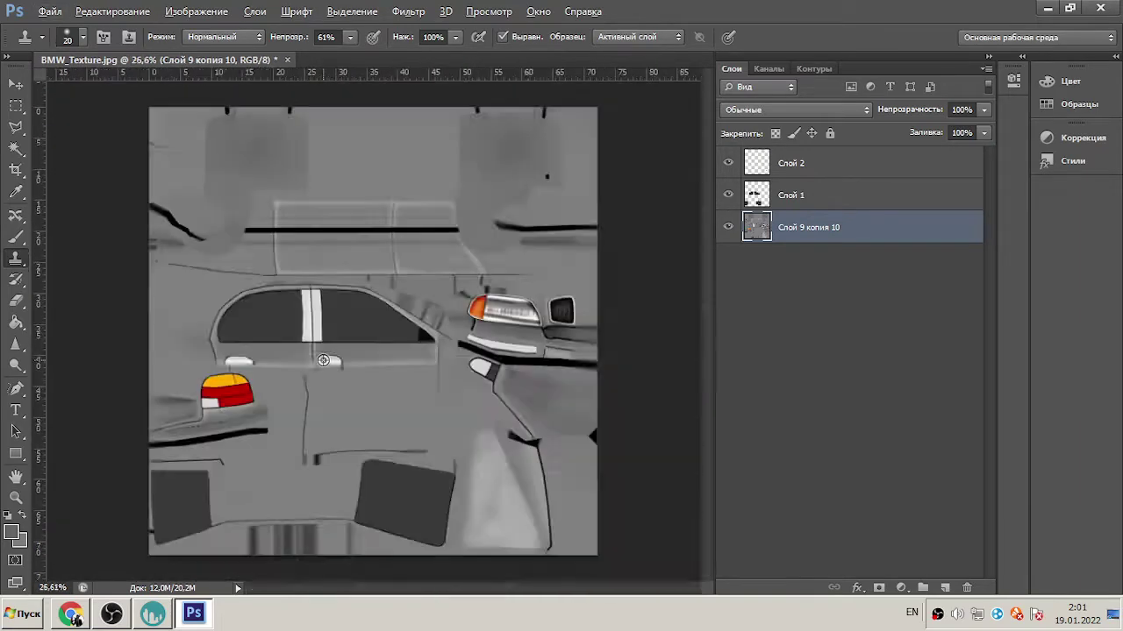
- Paint the clear section of the headlight white using the Brush at 57% opacity
scroll(377, 356, "up", 6, "alt")
key("b")
key("5")
key("7")
mouse_move(463, 296)
left_mouse_down()
mouse_move(448, 320)
mouse_move(581, 344)
mouse_move(606, 360)
mouse_move(528, 292)
mouse_move(444, 287)
left_mouse_up()
key("bracketleft")
key("bracketleft")
key("bracketleft")
mouse_move(441, 344)
left_mouse_down()
mouse_move(543, 341)
mouse_move(472, 305)
mouse_move(566, 321)
mouse_move(462, 331)
mouse_move(472, 298)
mouse_move(579, 307)
left_mouse_up()
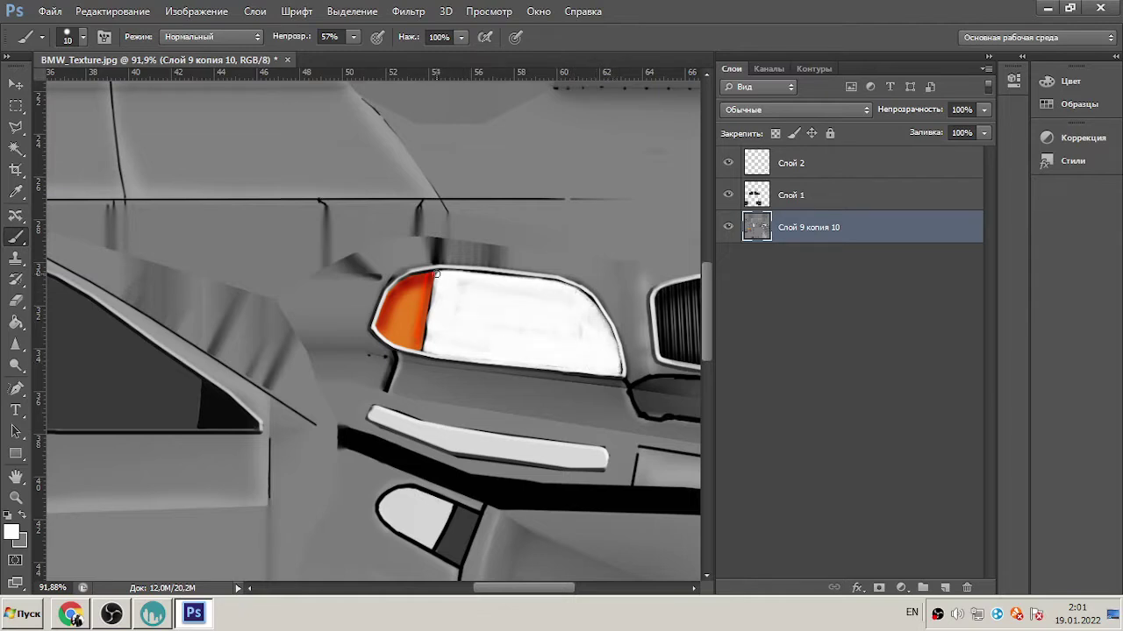
scroll(527, 281, "down", 4, "alt")
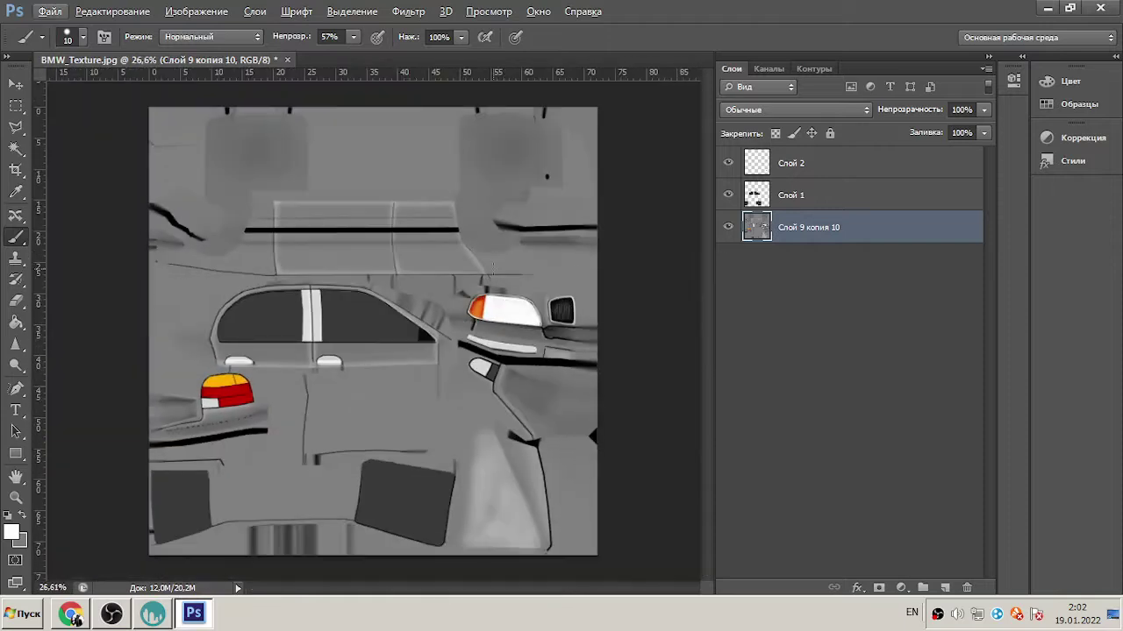
scroll(200, 406, "up", 6, "alt")
scroll(200, 407, "down", 2, "alt")
left_click(183, 382, "alt")
left_click(12, 531)
key("Escape")
key("o")
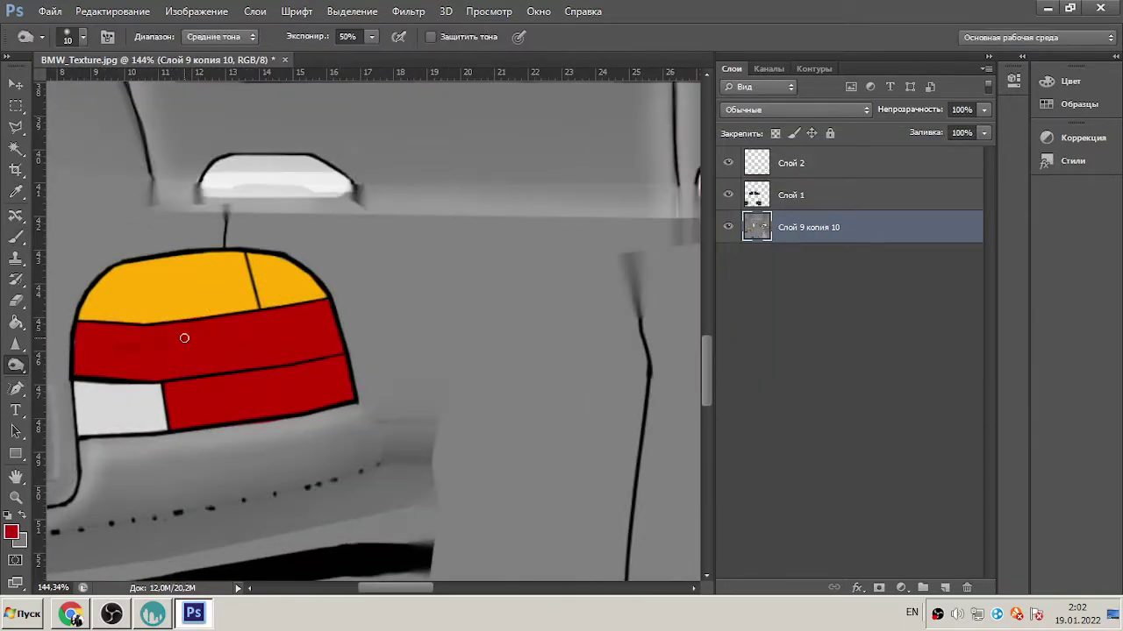
- Select the amber sections of the taillight with the Polygonal Lasso and copy them to a new layer
key("l")
scroll(277, 250, "up", 3, "alt")
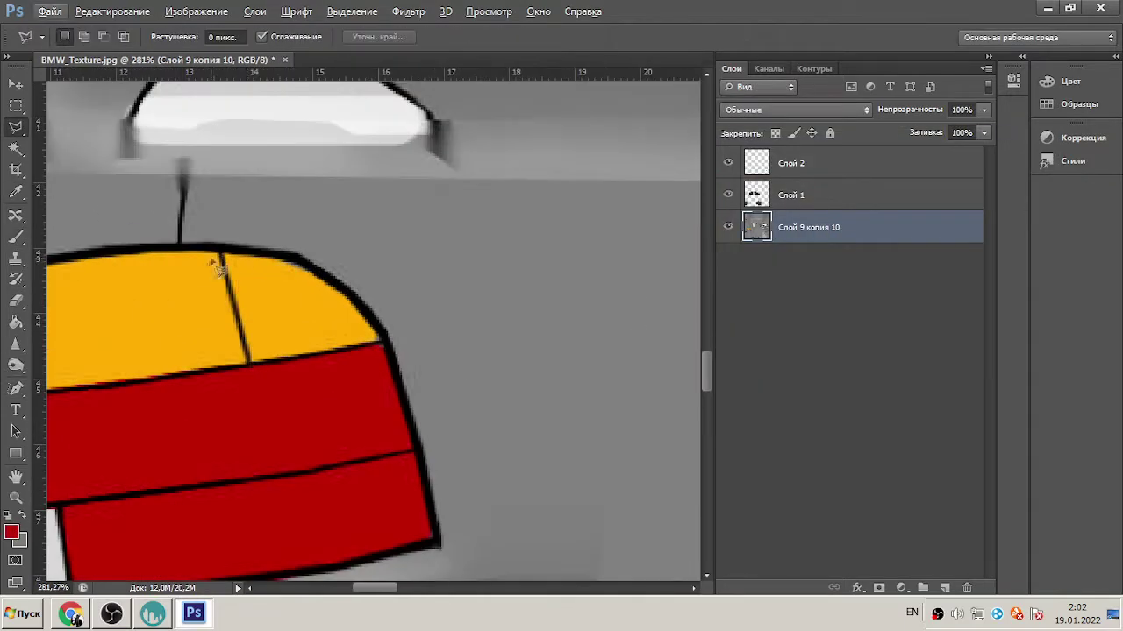
scroll(389, 289, "down", 3, "alt")
scroll(351, 316, "up", 2, "alt")
left_click(249, 359)
left_click(135, 373)
left_click(144, 367)
left_click(214, 275)
scroll(392, 269, "down", 2, "alt")
key("ctrl+j")
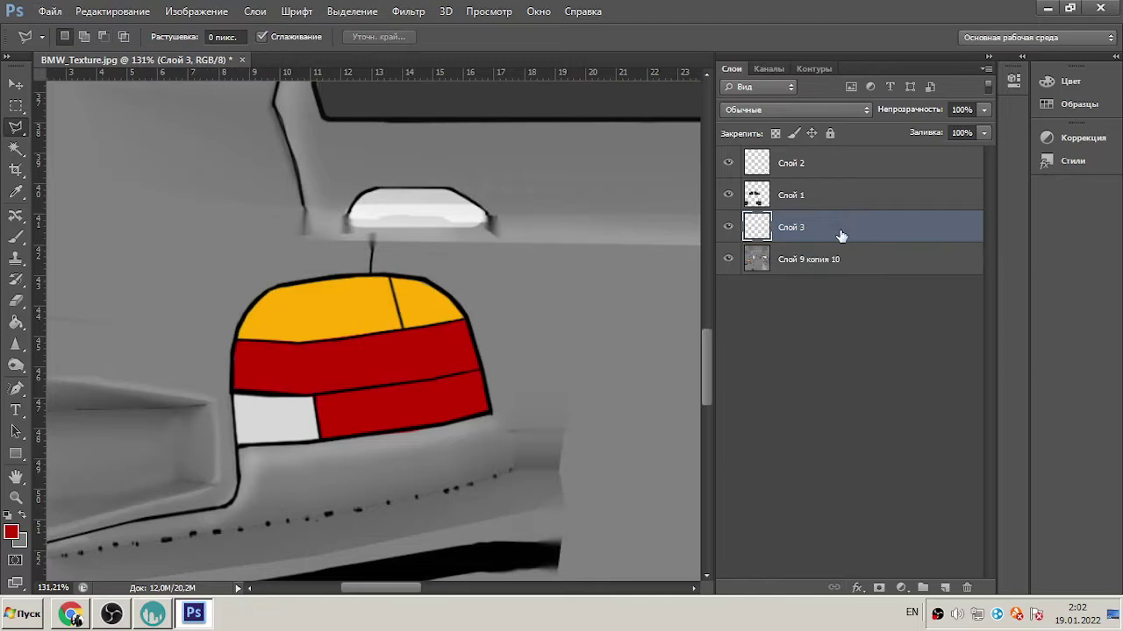
- Apply an Inner Bevel style with 623% depth and 4 px size to the amber taillight layer, leaving the Contour option off
double_click(772, 233)
left_click(500, 260)
left_click(542, 278)
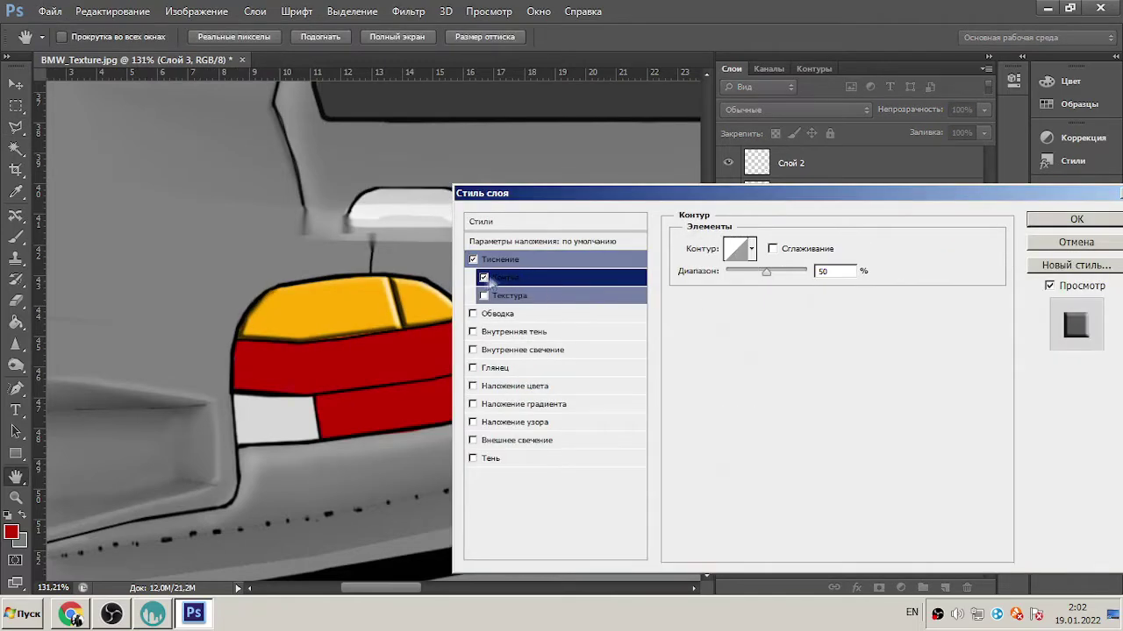
left_click(484, 277)
left_click(504, 260)
left_click_drag(794, 320, 768, 321)
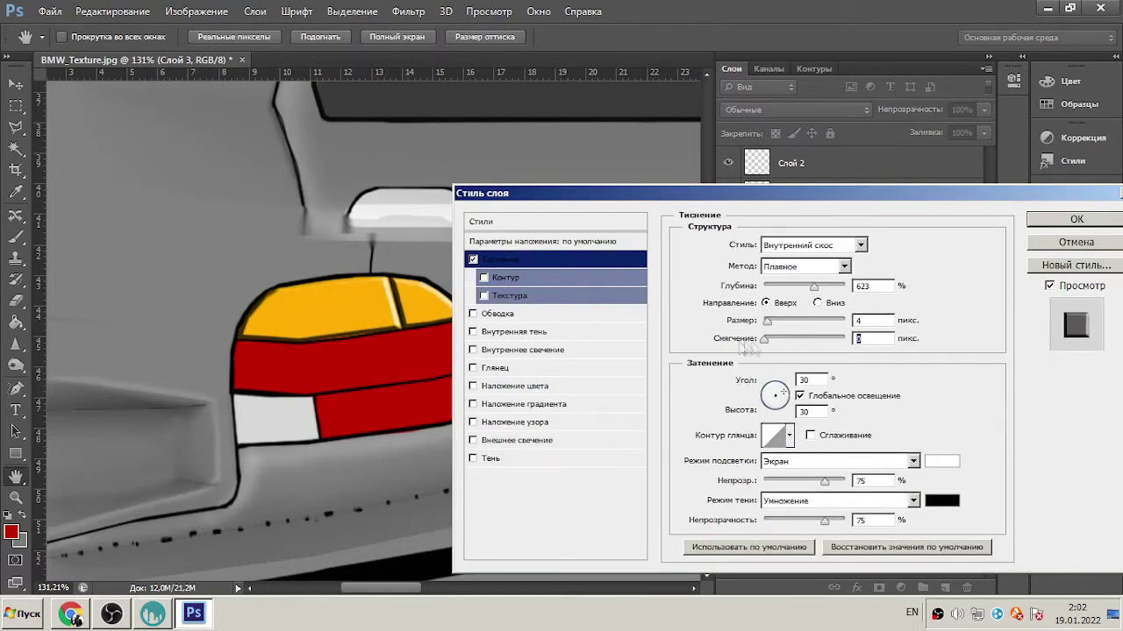
key("Return")
- Save the updated texture as a JPEG, replacing the existing BMW_Texture file
key("l")
scroll(317, 315, "down", 5, "alt")
key("ctrl+shift+s")
left_click(608, 342)
left_click(577, 461)
left_click(985, 321)
left_click(499, 255)
left_click(659, 153)
- Switch to 3D-COAT, import the updated BMW_Texture file as the color texture, and inspect the car model
left_click(153, 616)
left_click(184, 24)
mouse_move(186, 66)
left_click(561, 71)
left_click(230, 263)
left_click(409, 386)
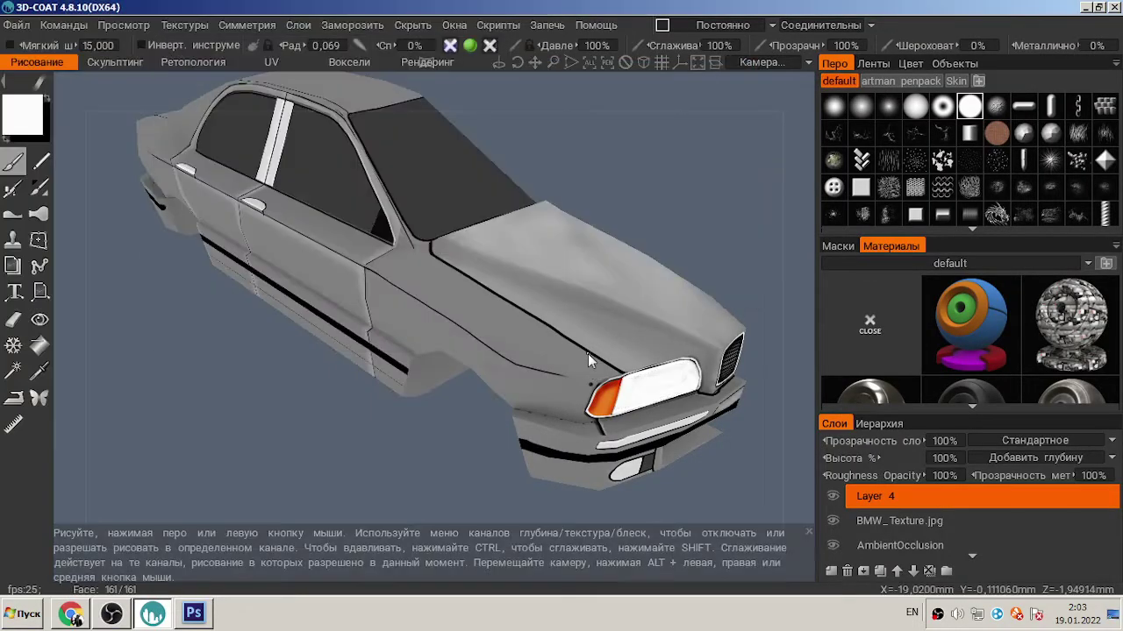
left_click_drag(587, 353, 657, 276)
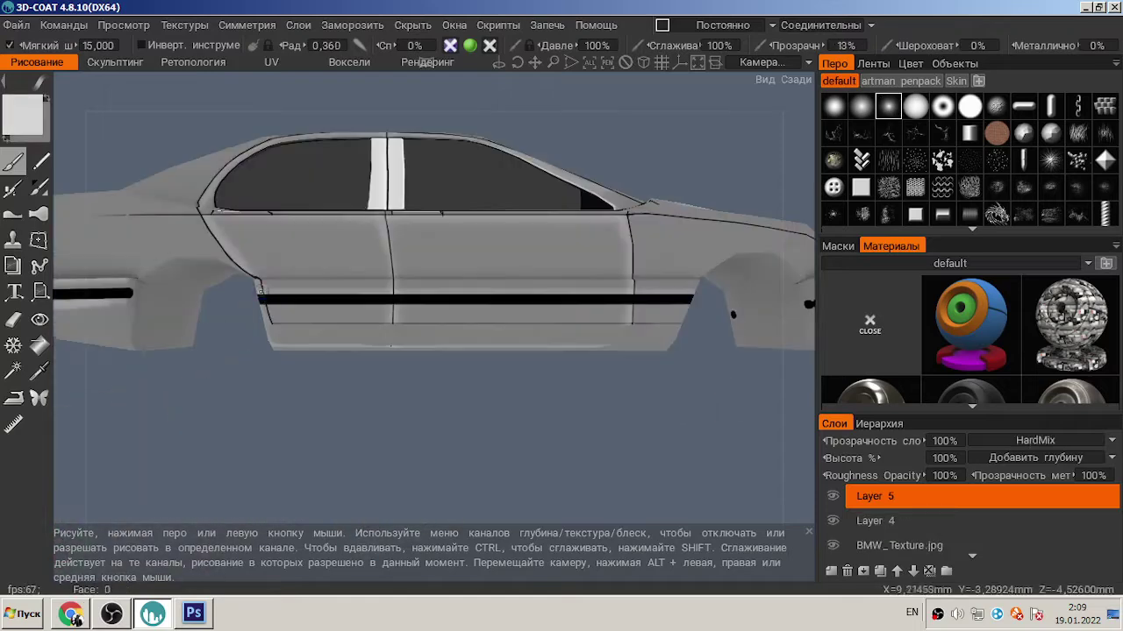
- On Layer 5, paint soft light highlights at 13% opacity along the black side moulding and the front bumper's upper edges
mouse_move(260, 292)
left_mouse_down()
mouse_move(690, 317)
mouse_move(573, 169)
mouse_move(518, 179)
mouse_move(470, 303)
mouse_move(456, 298)
left_mouse_up()
scroll(456, 299, "up", 5)
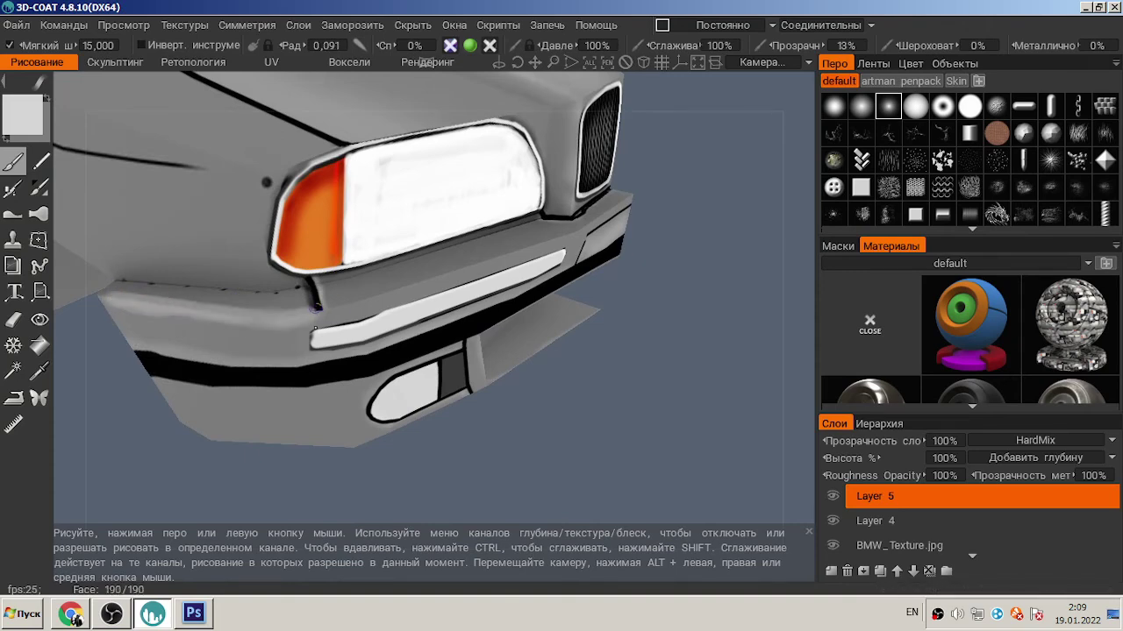
left_click_drag(316, 309, 272, 303, "alt")
mouse_move(298, 267)
left_mouse_down()
mouse_move(701, 306)
mouse_move(686, 253)
left_mouse_up()
- Paint soft light highlights at 13% opacity on Layer 5 around the front bumper's lower edges and along the front fender
scroll(698, 332, "down", 5)
scroll(675, 289, "up", 6)
left_click_drag(662, 333, 484, 302, "alt")
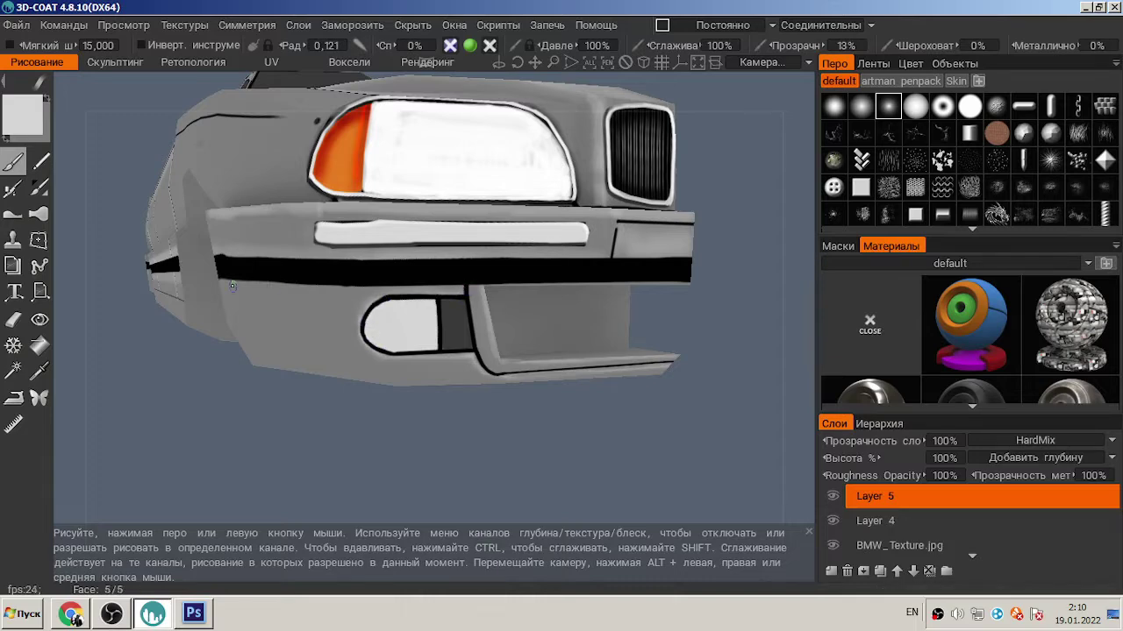
left_click_drag(233, 286, 265, 281, "alt")
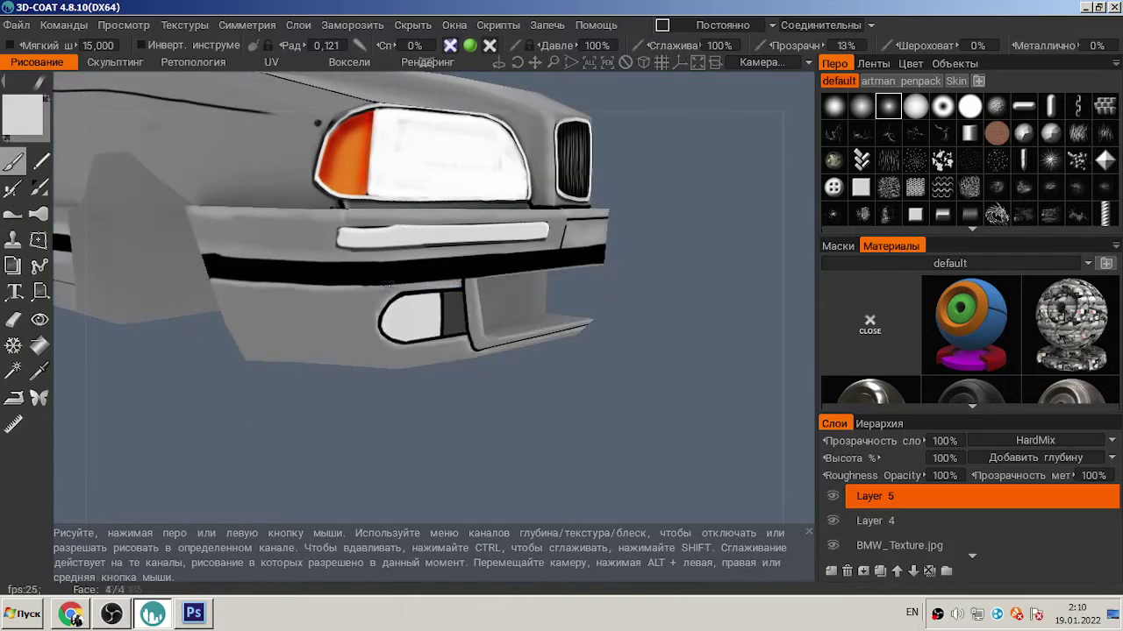
left_click_drag(177, 210, 193, 250, "alt")
mouse_move(263, 264)
left_mouse_down("alt")
mouse_move(458, 208)
mouse_move(430, 357)
mouse_move(432, 334)
left_mouse_up("alt")
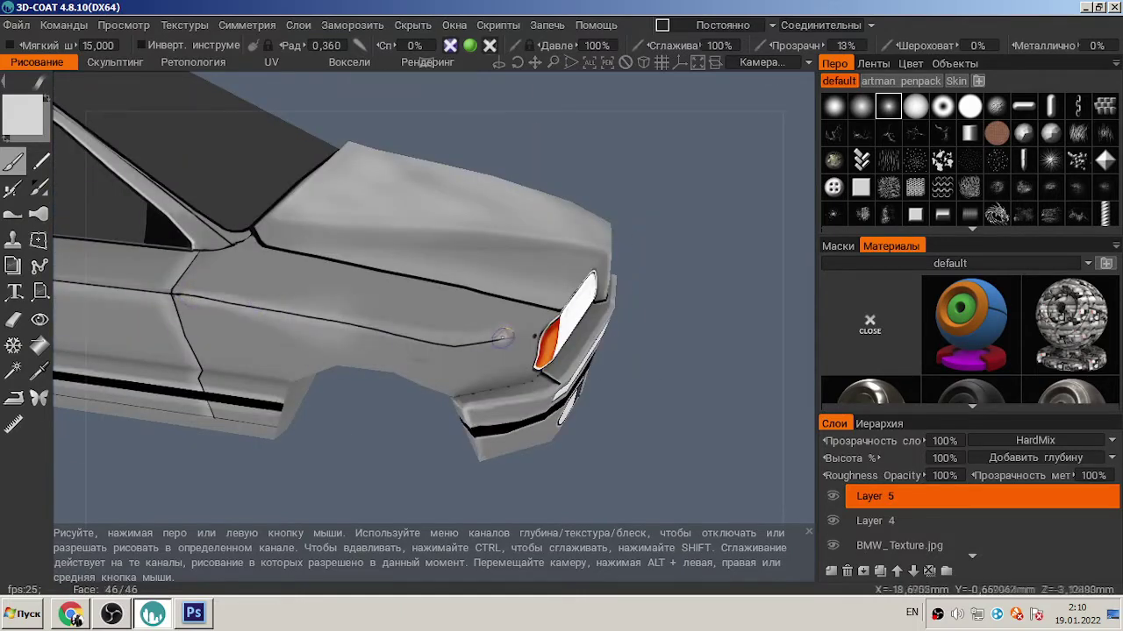
left_click_drag(197, 256, 237, 268, "alt")
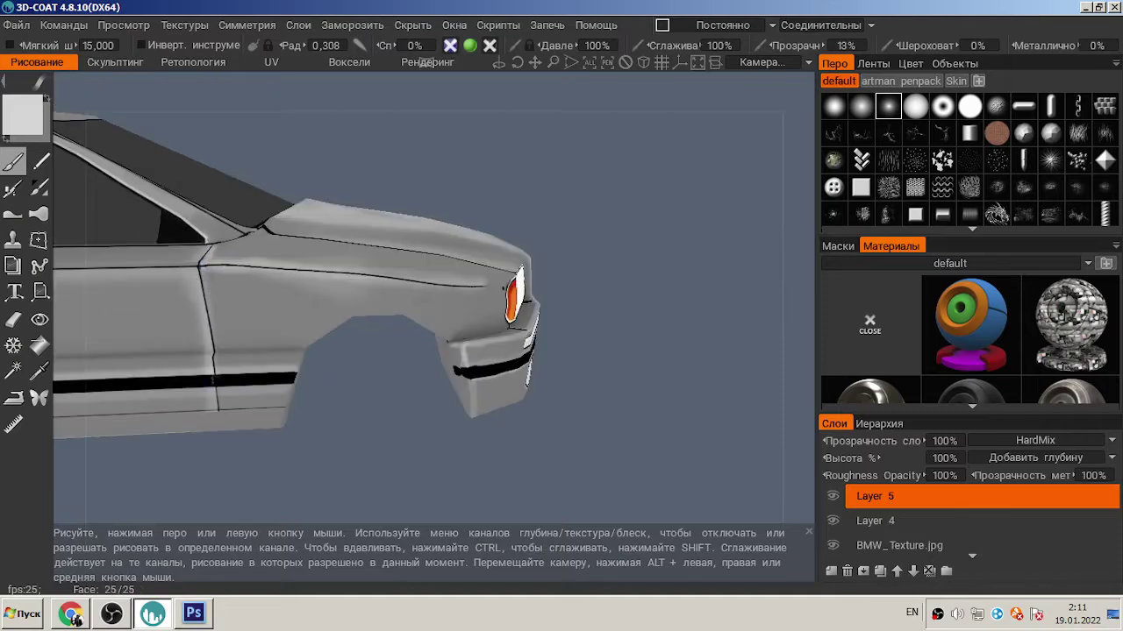
- Brush broad light highlights onto the rear roof pillar and the rear quarter panel at 13% opacity
scroll(294, 281, "down", 6)
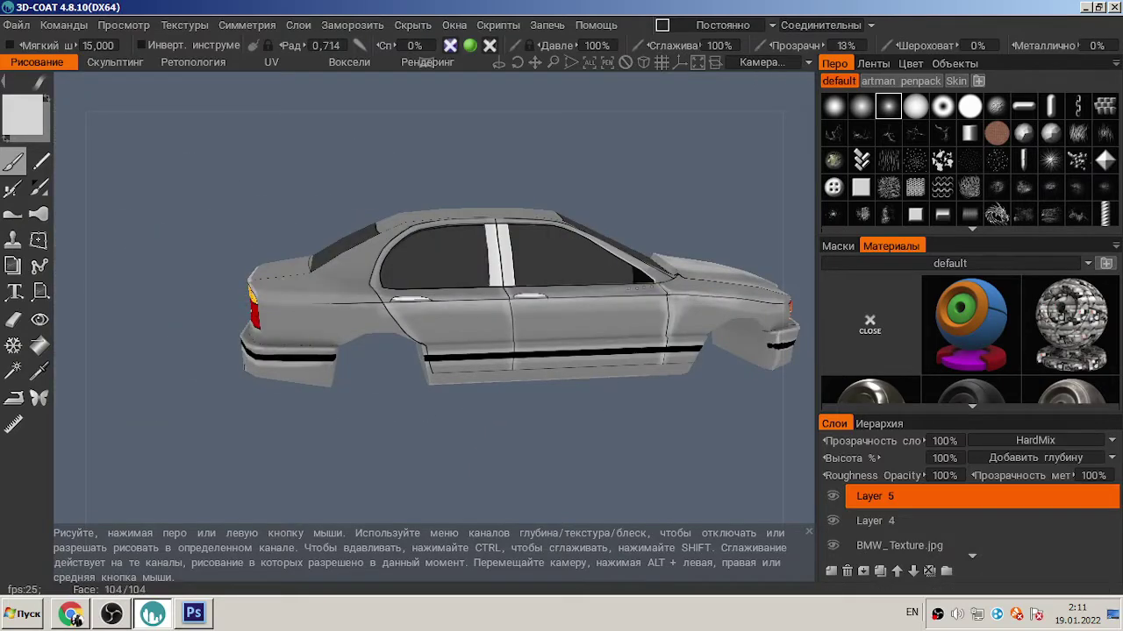
mouse_move(290, 263)
left_mouse_down("alt")
mouse_move(224, 221)
mouse_move(476, 181)
mouse_move(254, 234)
left_mouse_up("alt")
scroll(476, 180, "up", 5)
left_click_drag(248, 176, 189, 300, "alt")
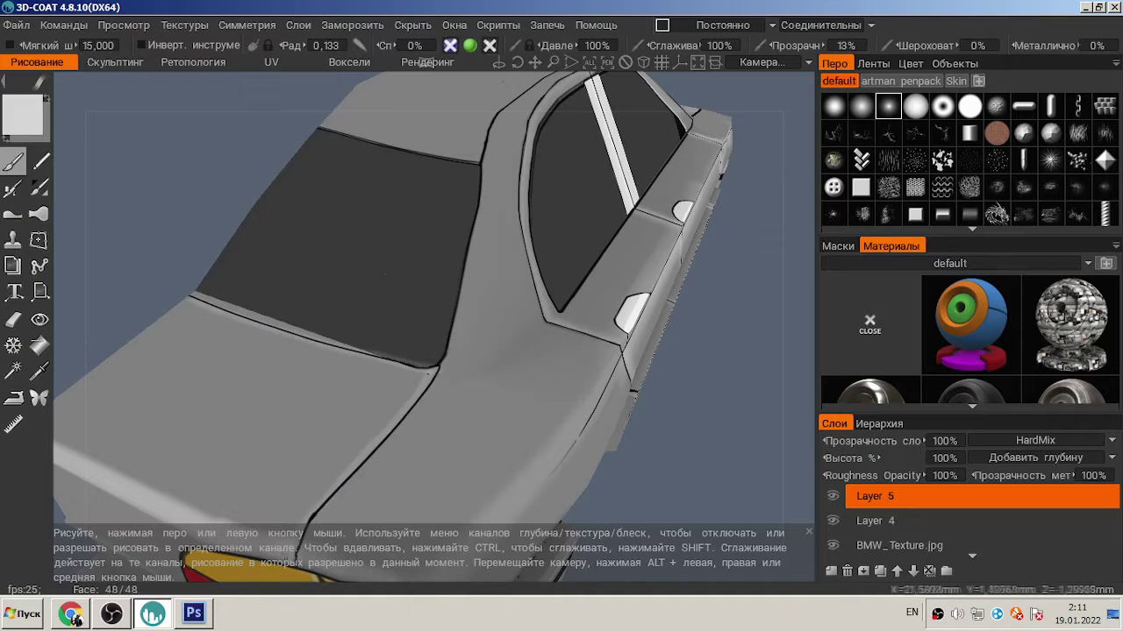
right_click_drag(506, 128, 561, 127)
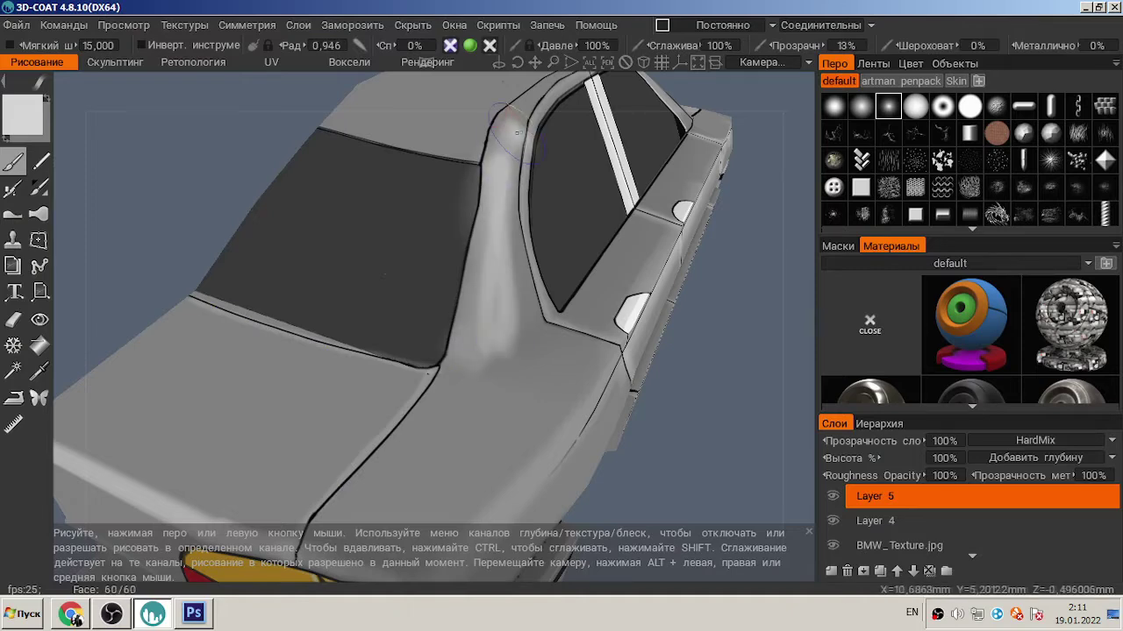
left_click_drag(562, 127, 682, 390, "alt")
scroll(681, 390, "down", 5)
left_click_drag(307, 302, 382, 311)
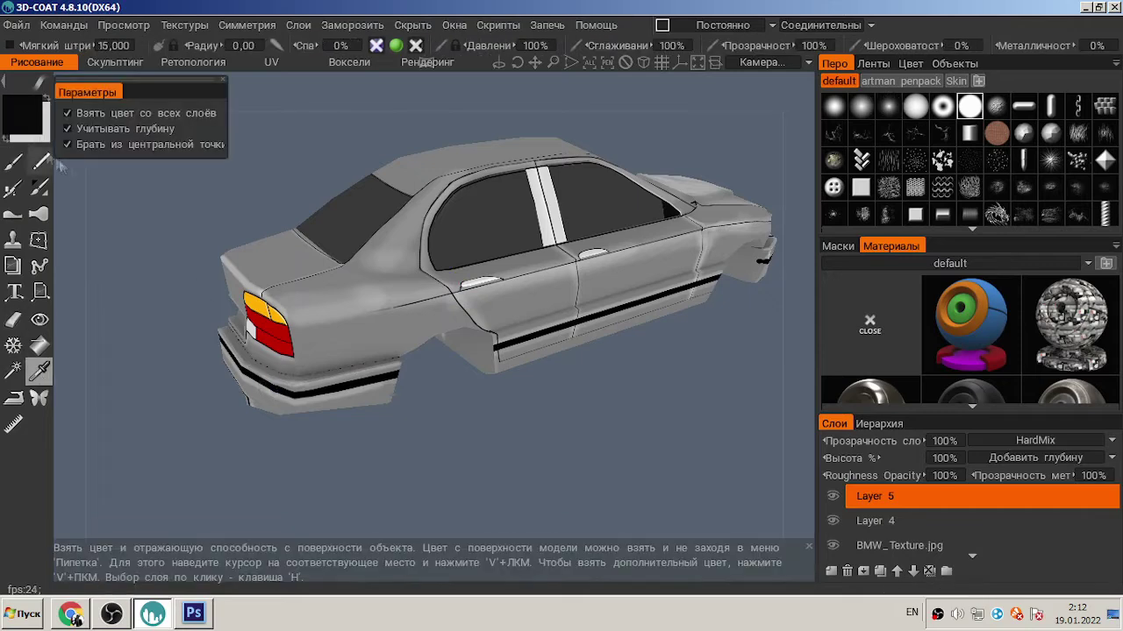
- Shade the lower body sides and bumper undersides with a large soft black brush at 13% opacity
key("KP_4")
scroll(556, 393, "down", 3)
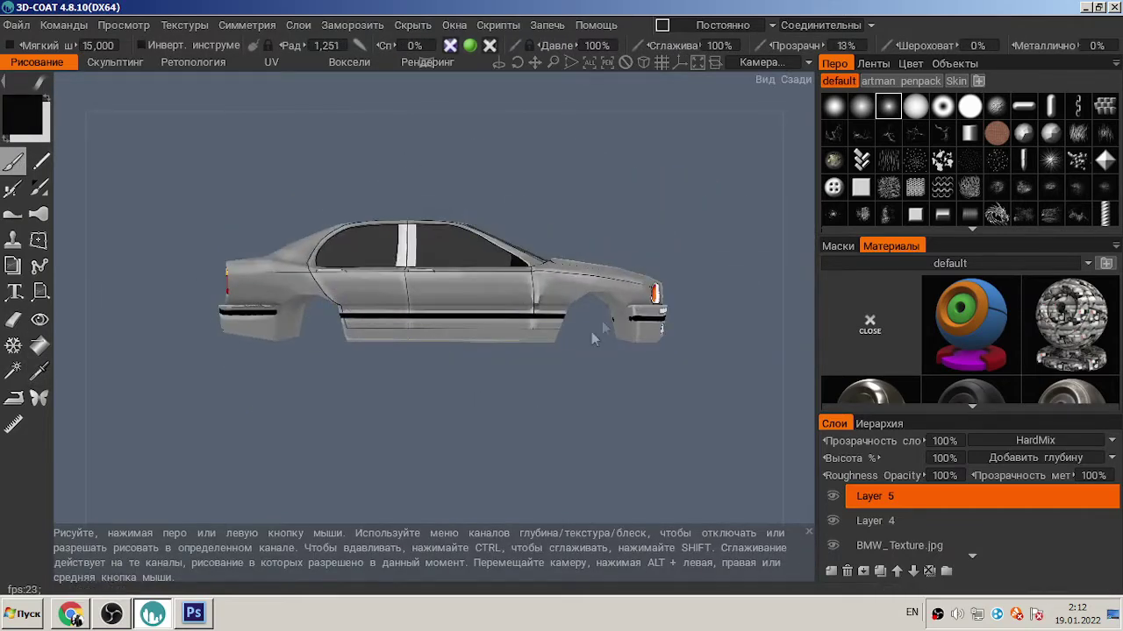
left_click_drag(545, 359, 346, 353)
left_click_drag(250, 340, 513, 336)
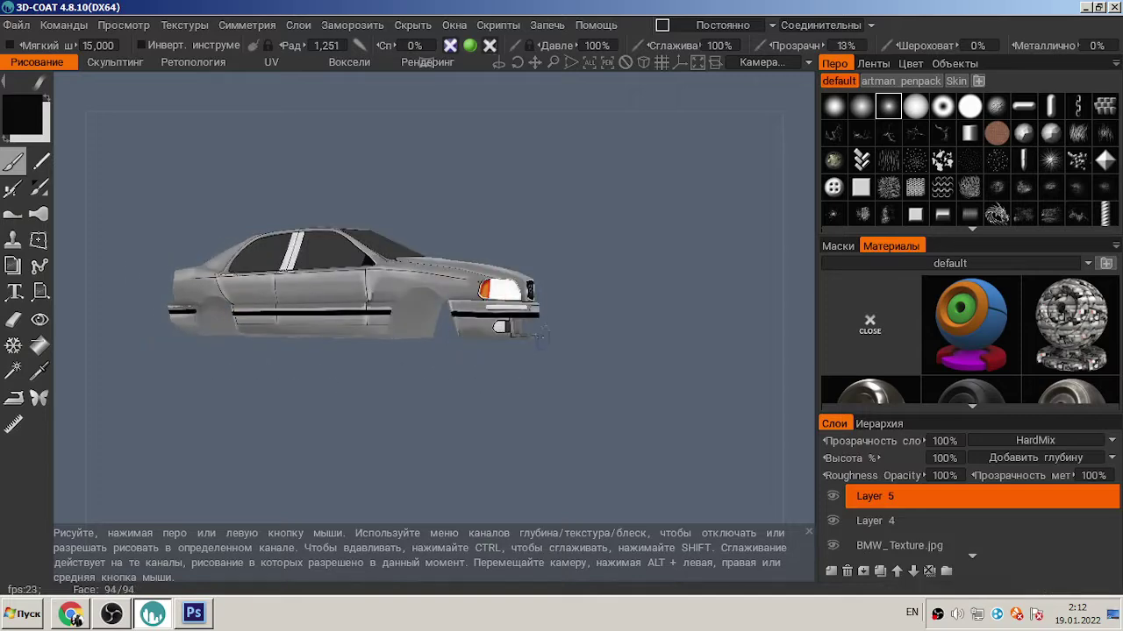
scroll(383, 371, "up", 5)
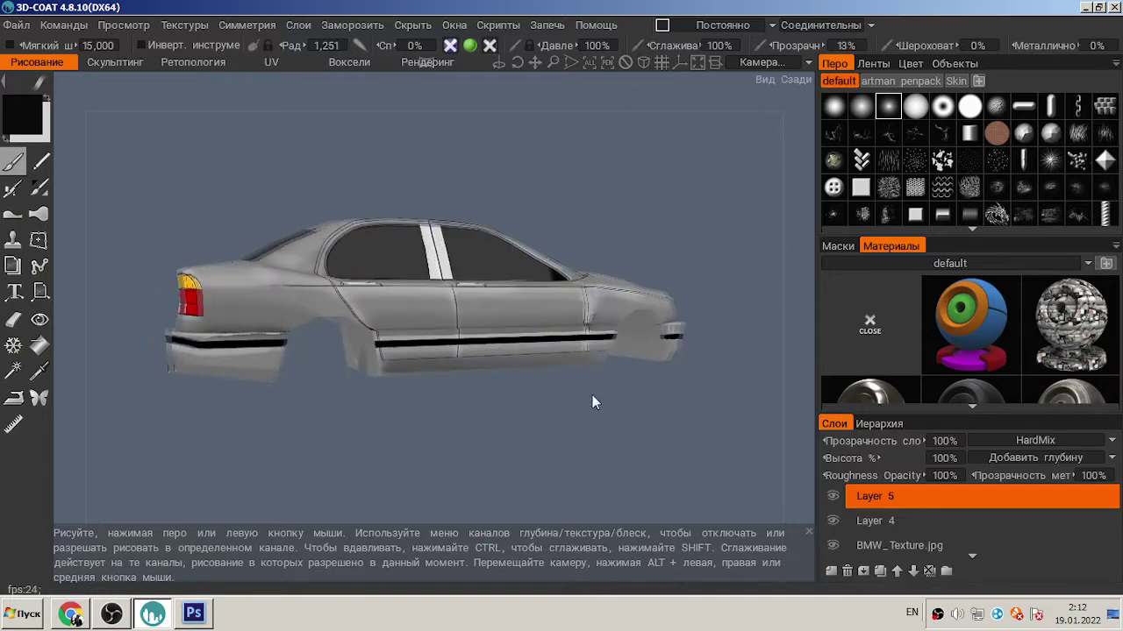
scroll(614, 179, "up", 5)
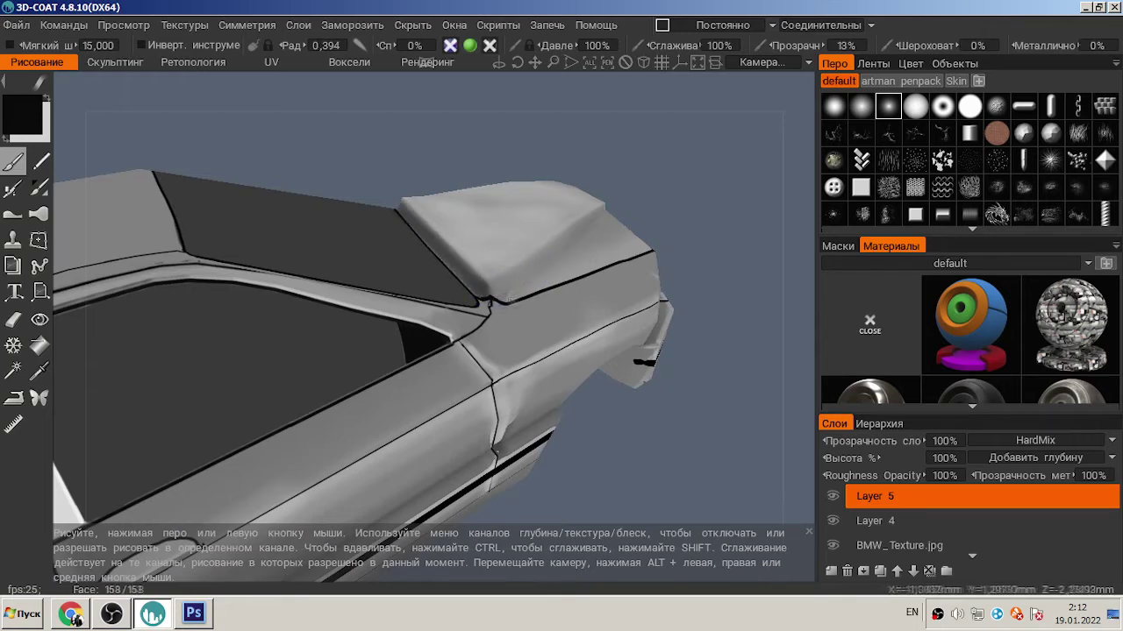
- Erase excess dark shading along the hood's side crease with a soft eraser at 100% strength
key("e")
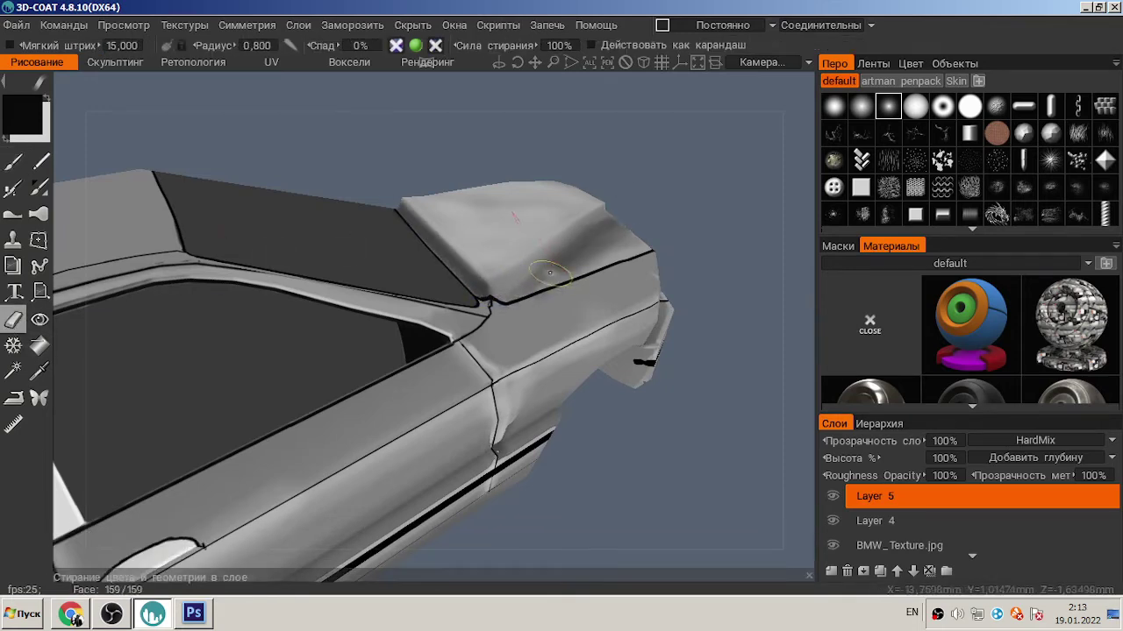
right_click_drag(593, 246, 568, 271)
left_click_drag(567, 272, 626, 313, "alt")
scroll(421, 263, "down", 5)
scroll(626, 313, "up", 5)
- Raise the brush opacity to 18% and paint soft black shading around the front bumper, headlight and grille
key("b")
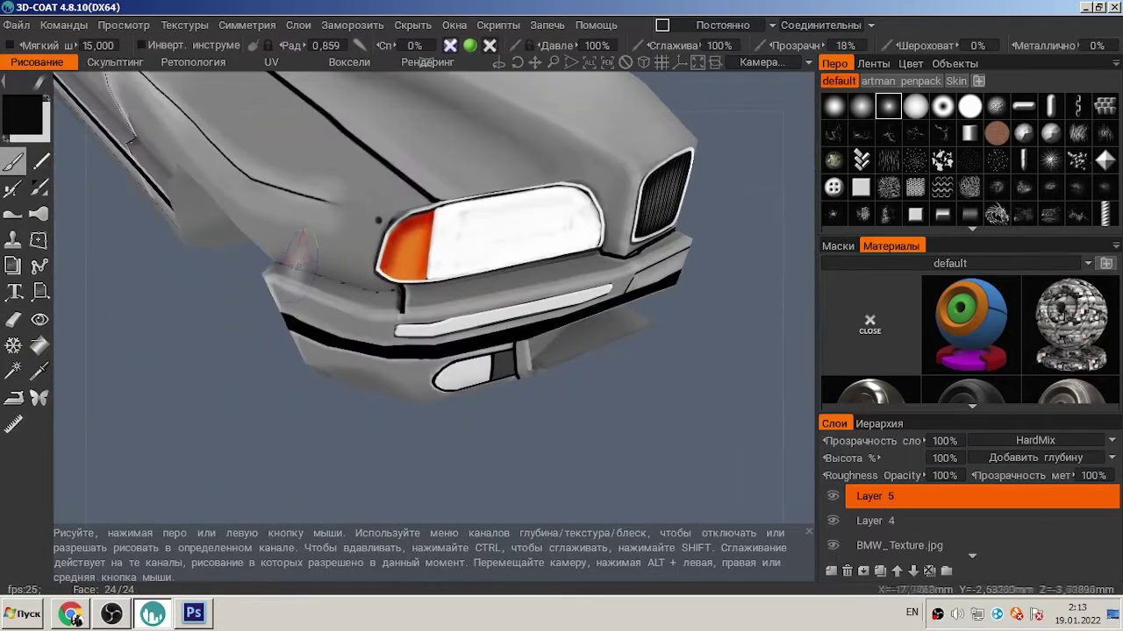
right_click_drag(297, 254, 371, 285)
left_click_drag(614, 248, 596, 211, "alt")
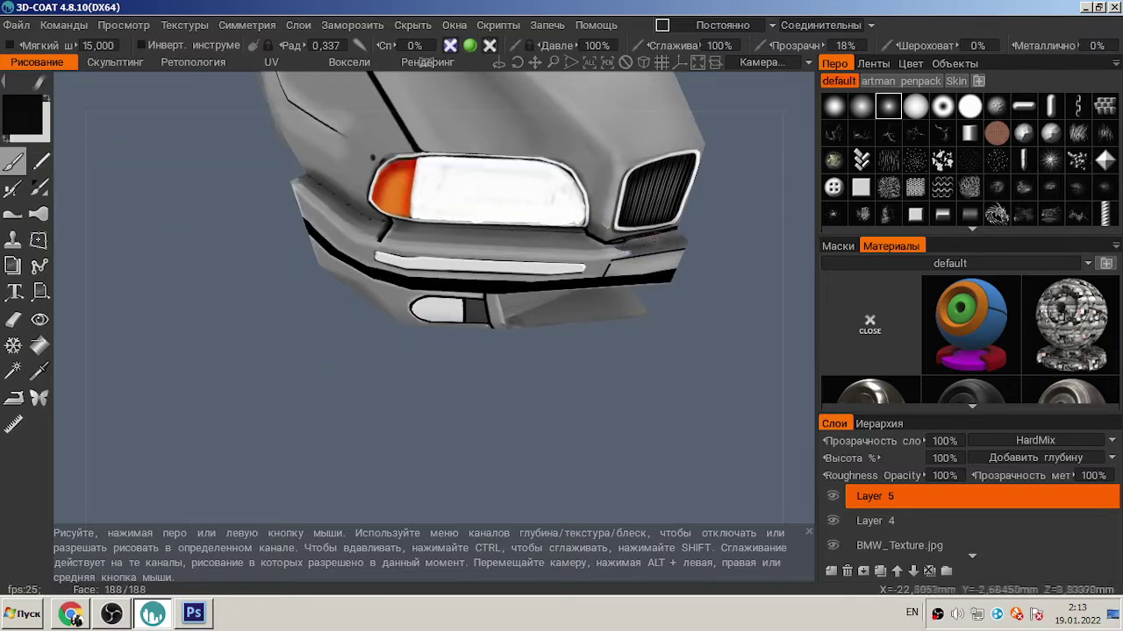
mouse_move(372, 158)
left_mouse_down("alt")
mouse_move(401, 245)
mouse_move(491, 280)
left_mouse_up("alt")
right_click_drag(492, 280, 581, 301)
mouse_move(580, 301)
left_mouse_down()
mouse_move(508, 281)
mouse_move(483, 297)
mouse_move(487, 261)
mouse_move(412, 290)
mouse_move(175, 290)
left_mouse_up()
- Paint soft black shading in the licence plate recess, under the taillights and on the rear bumper
mouse_move(394, 342)
left_mouse_down("alt")
mouse_move(746, 351)
mouse_move(216, 374)
mouse_move(266, 362)
left_mouse_up("alt")
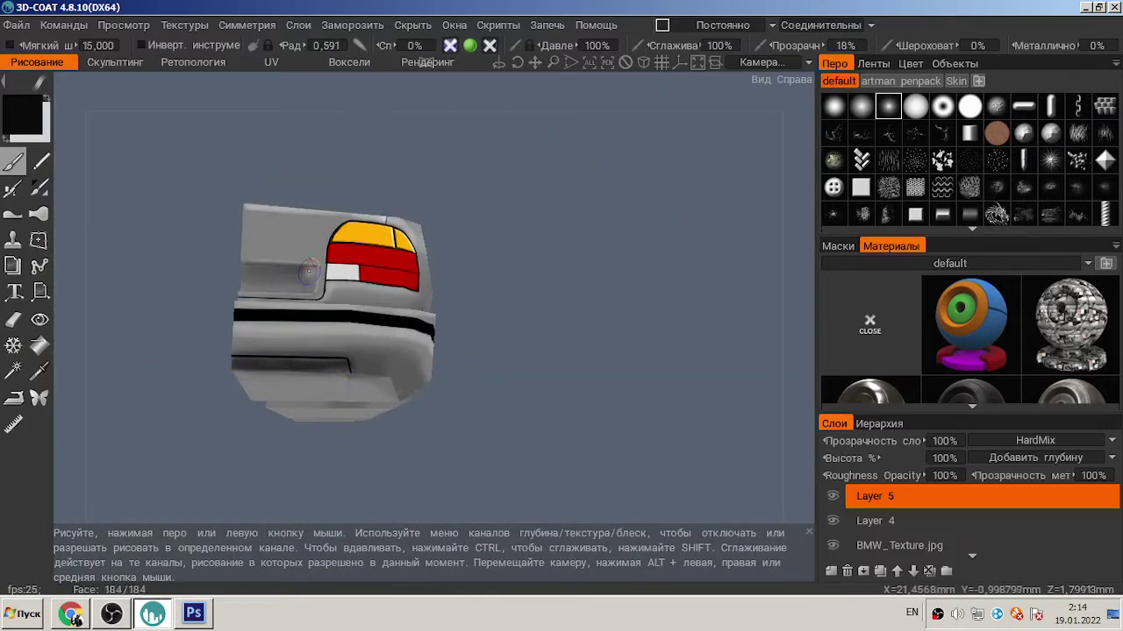
left_click_drag(291, 277, 135, 246, "alt")
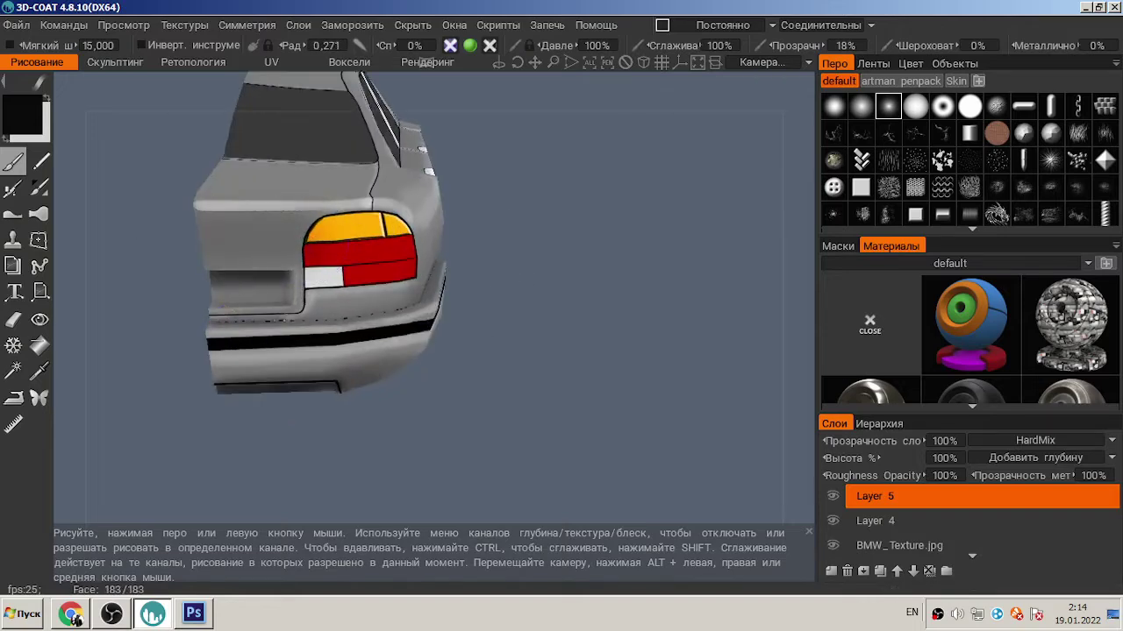
mouse_move(395, 351)
left_mouse_down("alt")
mouse_move(264, 377)
mouse_move(259, 404)
left_mouse_up("alt")
- Erase excess dark shading from the front fender and wheel arch at 49% eraser strength
scroll(395, 246, "up", 5)
left_click(13, 320)
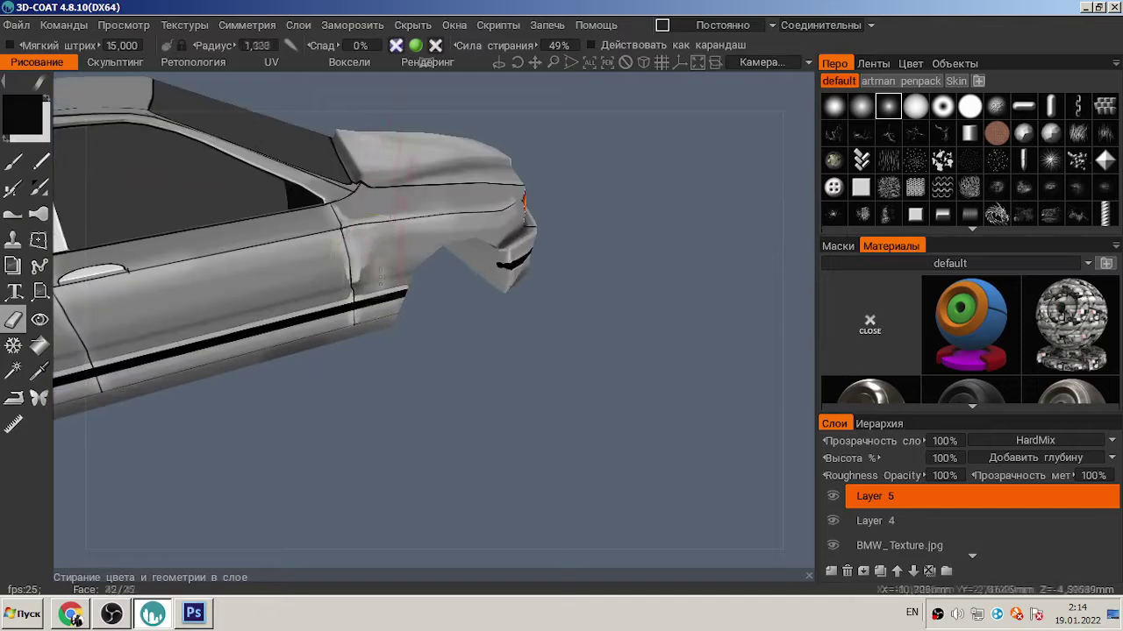
mouse_move(473, 235)
left_mouse_down("alt")
mouse_move(389, 343)
mouse_move(453, 348)
left_mouse_up("alt")
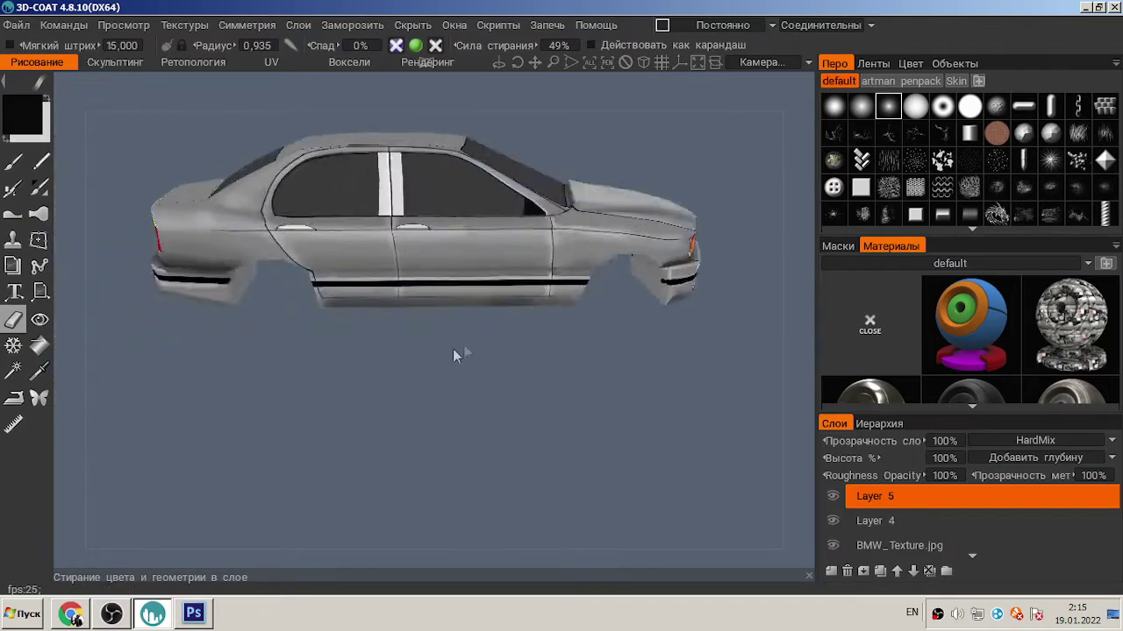
scroll(262, 225, "up", 4)
- Shade the inner edges of the side and rear windows in black at 18% opacity, undoing the last stroke and cleaning up excess
key("b")
left_click_drag(500, 249, 237, 236, "alt")
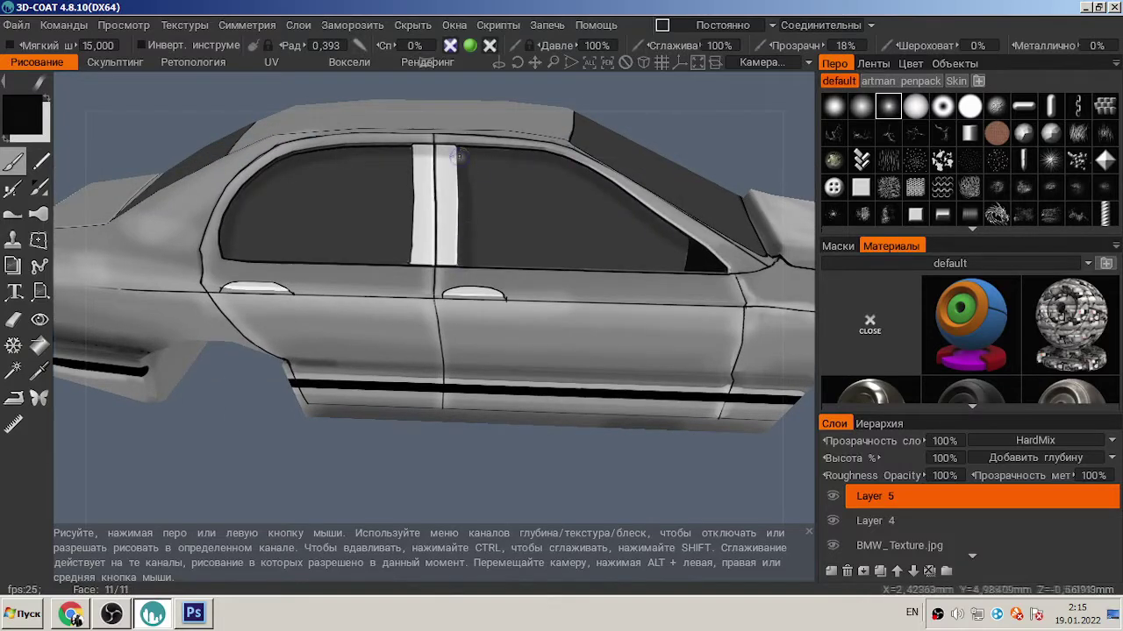
left_click_drag(471, 342, 469, 256, "alt")
left_click_drag(502, 313, 283, 404, "alt")
key("ctrl+z")
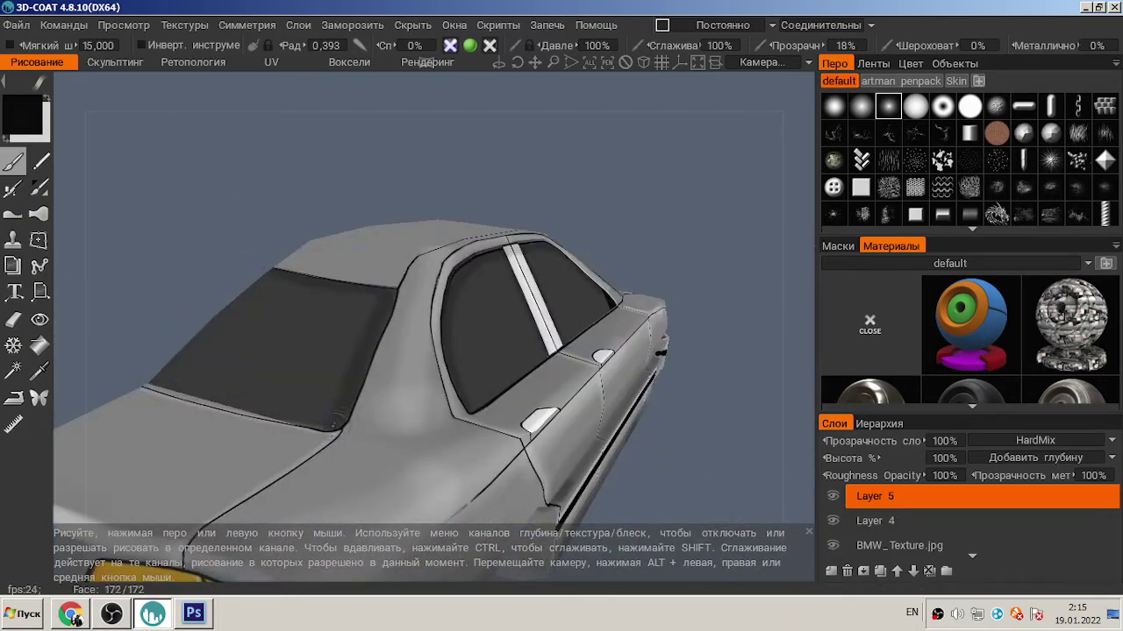
mouse_move(222, 258)
left_mouse_down("alt")
mouse_move(245, 237)
mouse_move(527, 201)
mouse_move(431, 209)
mouse_move(325, 368)
left_mouse_up("alt")
key("e")
left_click_drag(232, 414, 563, 412, "alt")
middle_click_drag(417, 411, 501, 183, "alt")
scroll(196, 346, "up", 3)
- Paint fine dark shading at 41% opacity along the sill below the side moulding and the front door's seam lines
key("b")
scroll(622, 147, "up", 3)
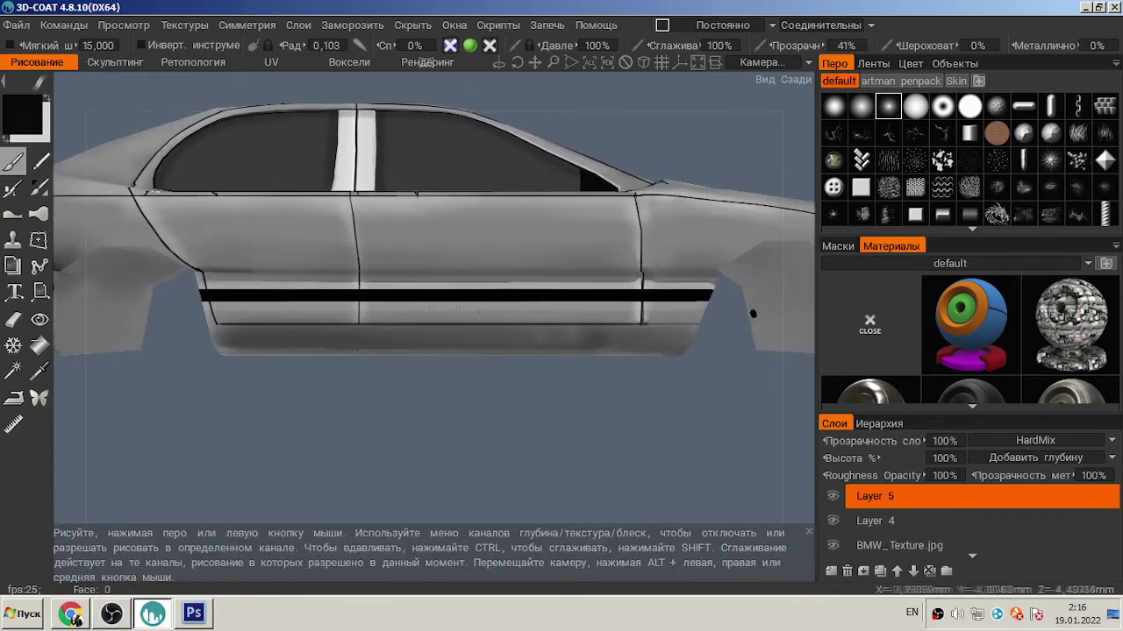
left_click_drag(753, 314, 544, 228, "alt")
scroll(517, 197, "up", 5)
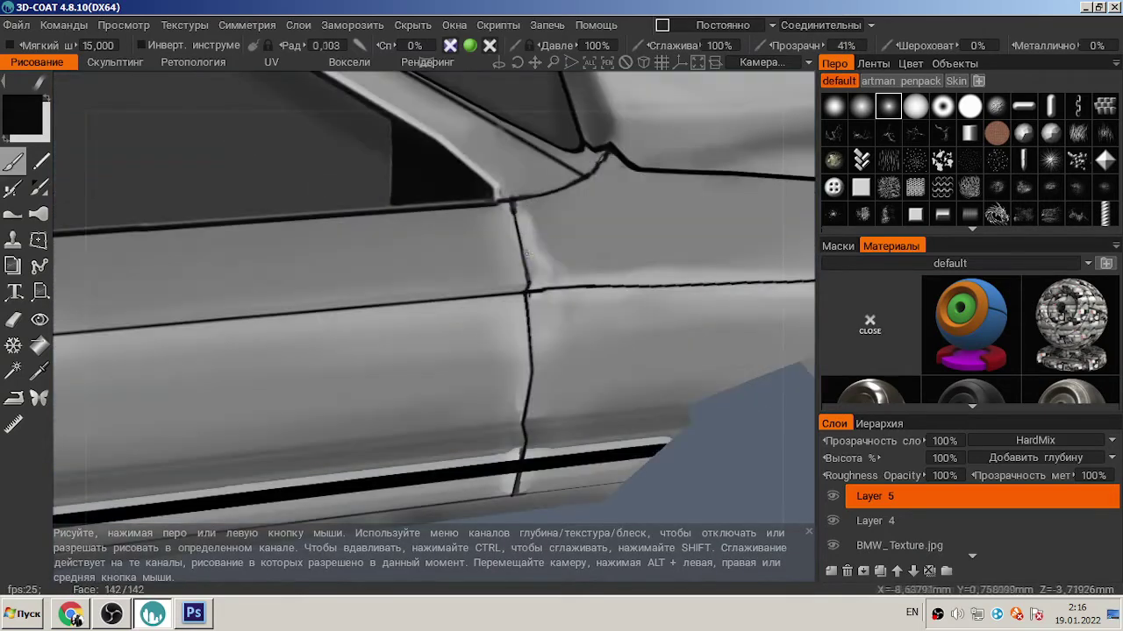
scroll(662, 408, "down", 5)
left_click_drag(620, 434, 619, 380, "alt")
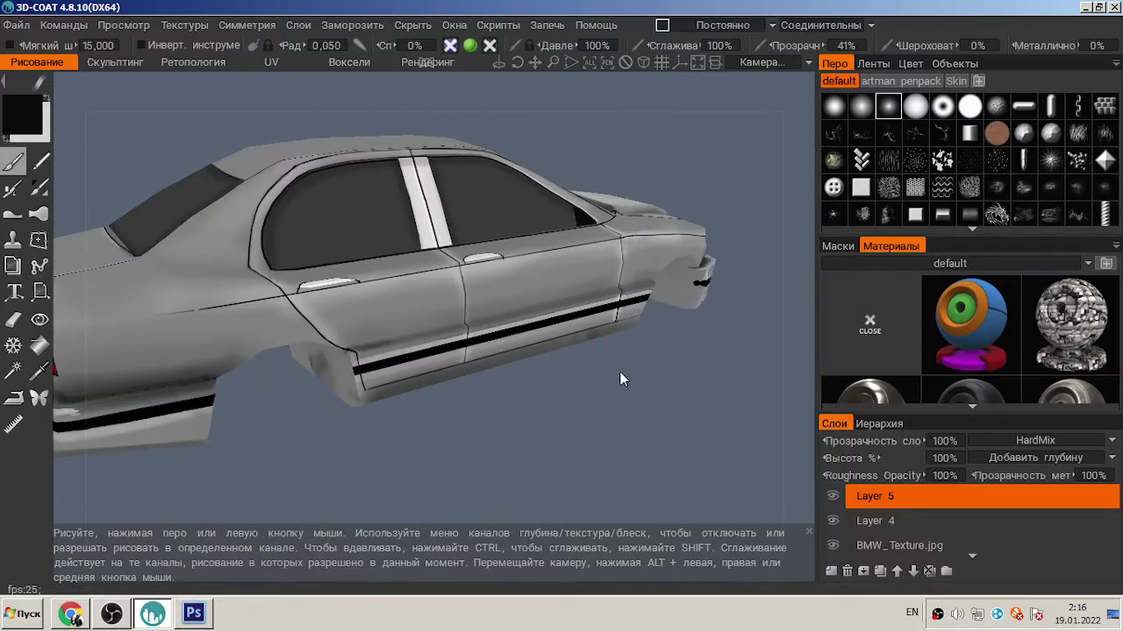
- Soften the shading on the rear bumper and near the front door seam with the eraser at 49% strength
key("KP_3")
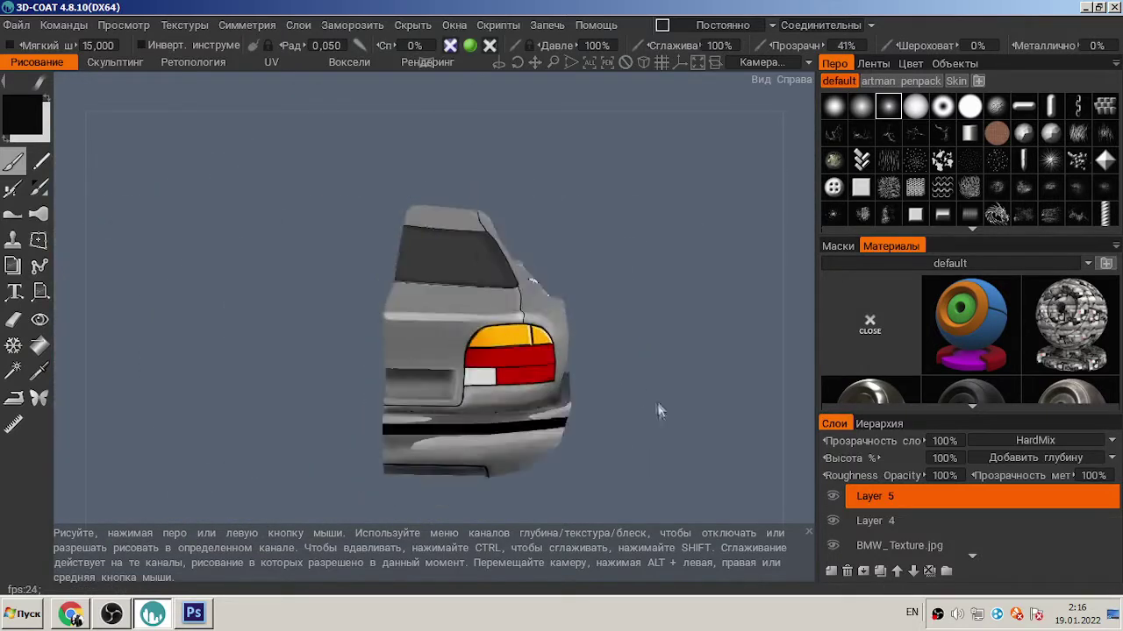
scroll(659, 410, "up", 3)
left_click(13, 319)
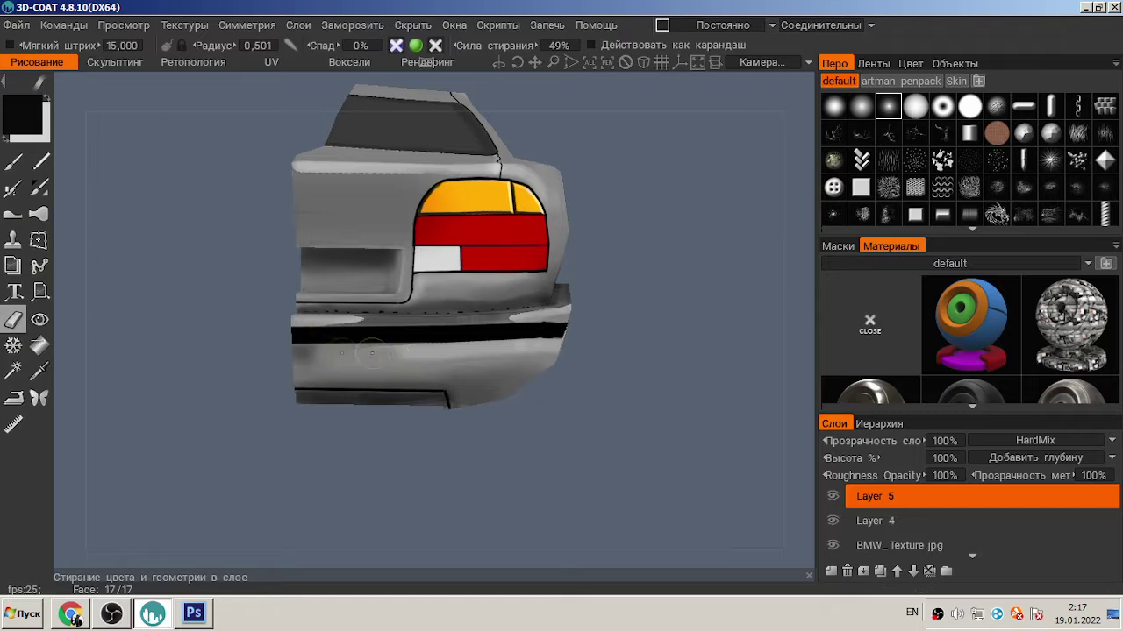
left_click_drag(225, 514, 263, 456, "alt")
mouse_move(540, 323)
left_mouse_down("alt")
mouse_move(531, 298)
mouse_move(544, 261)
left_mouse_up("alt")
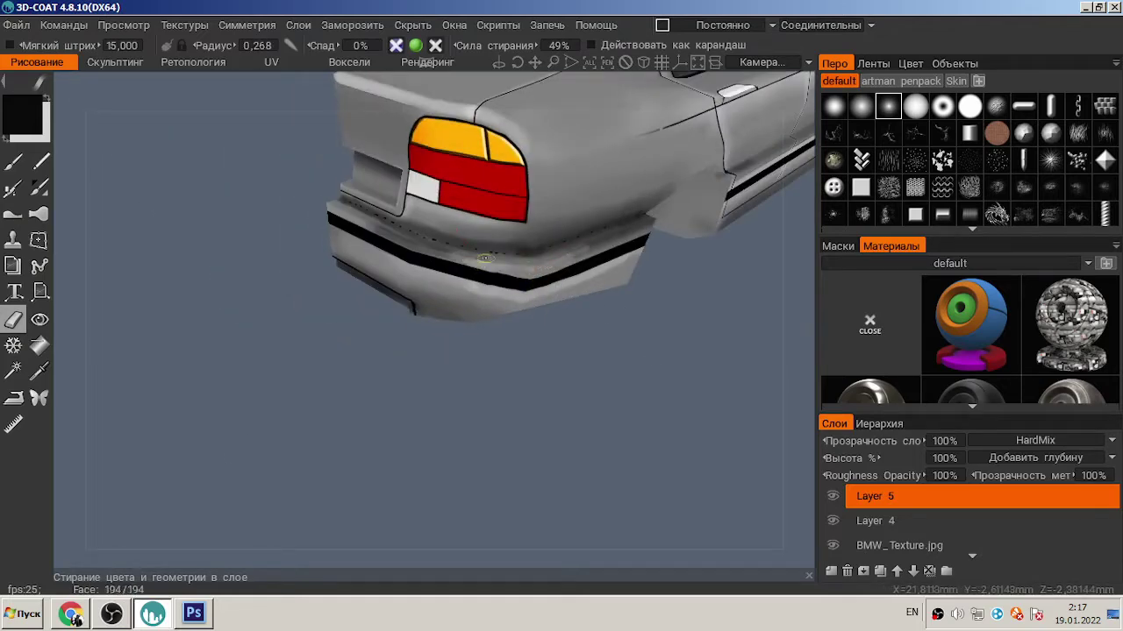
left_click_drag(411, 244, 638, 367, "alt")
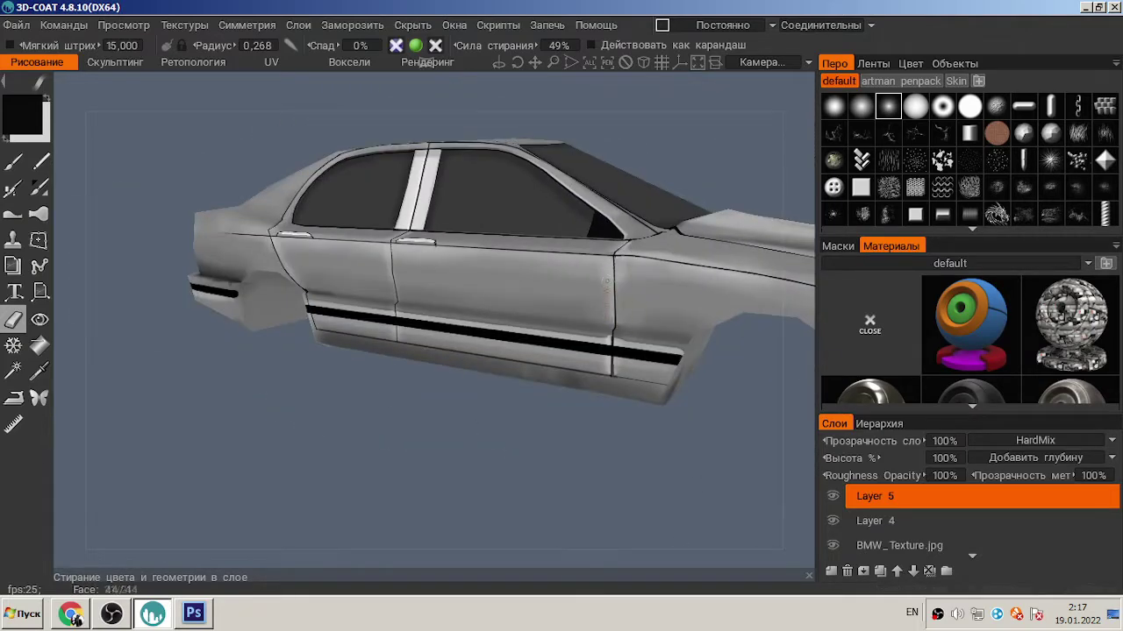
left_click_drag(555, 358, 561, 456, "alt")
- Paint both door handles with a light grey brush at 41% opacity and inspect the car body
scroll(561, 456, "up", 6)
key("b")
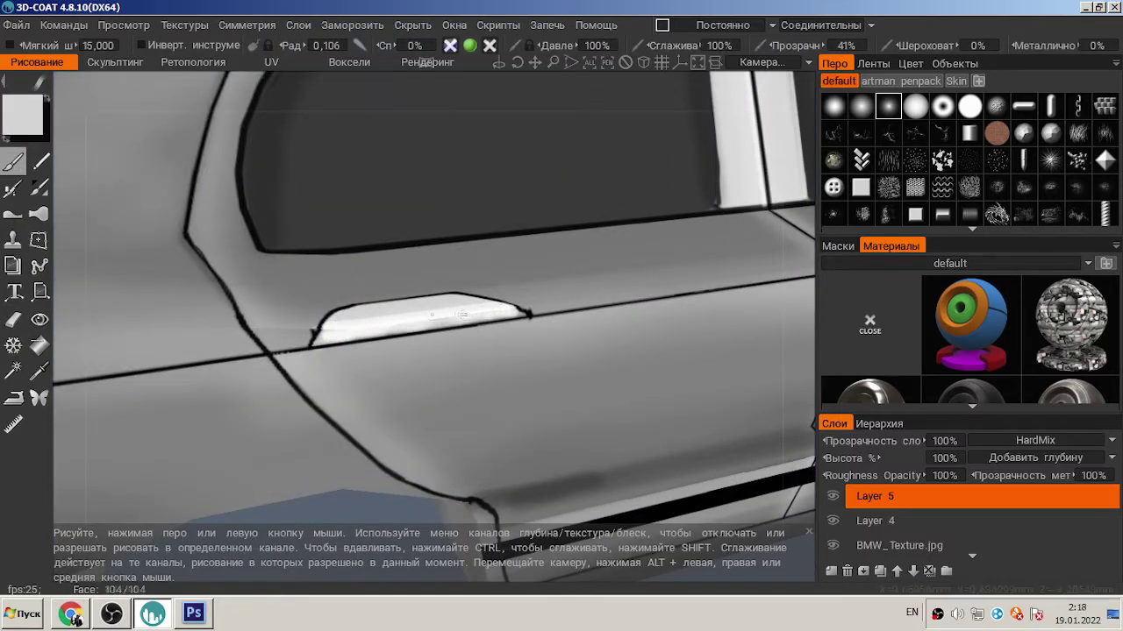
left_click_drag(695, 369, 464, 326, "alt")
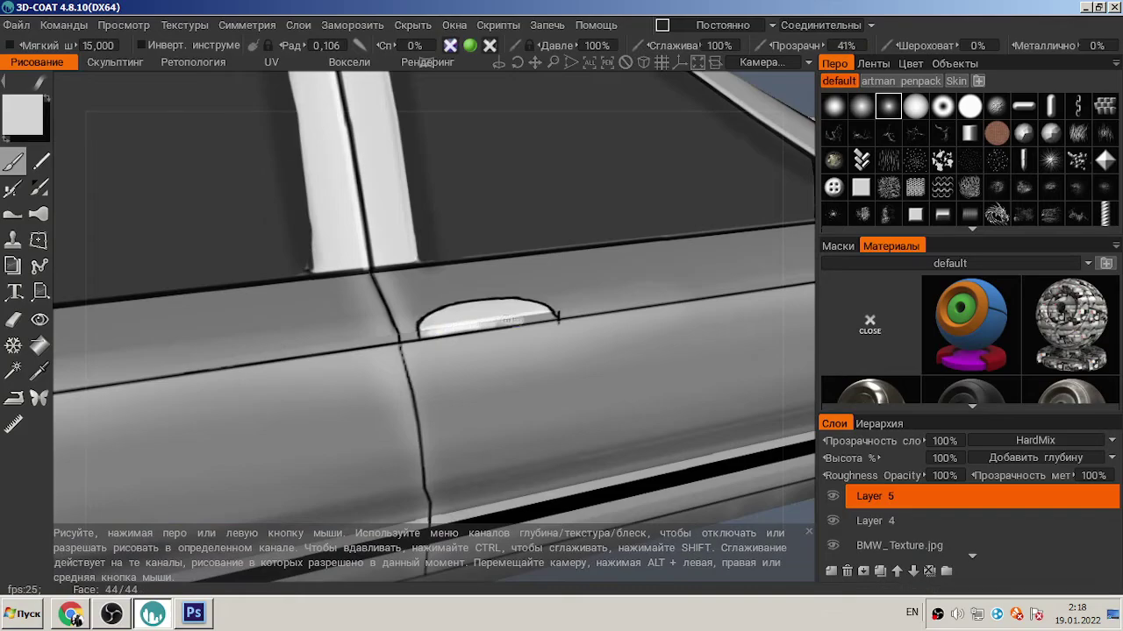
scroll(458, 463, "down", 8)
left_click_drag(459, 463, 789, 433, "alt")
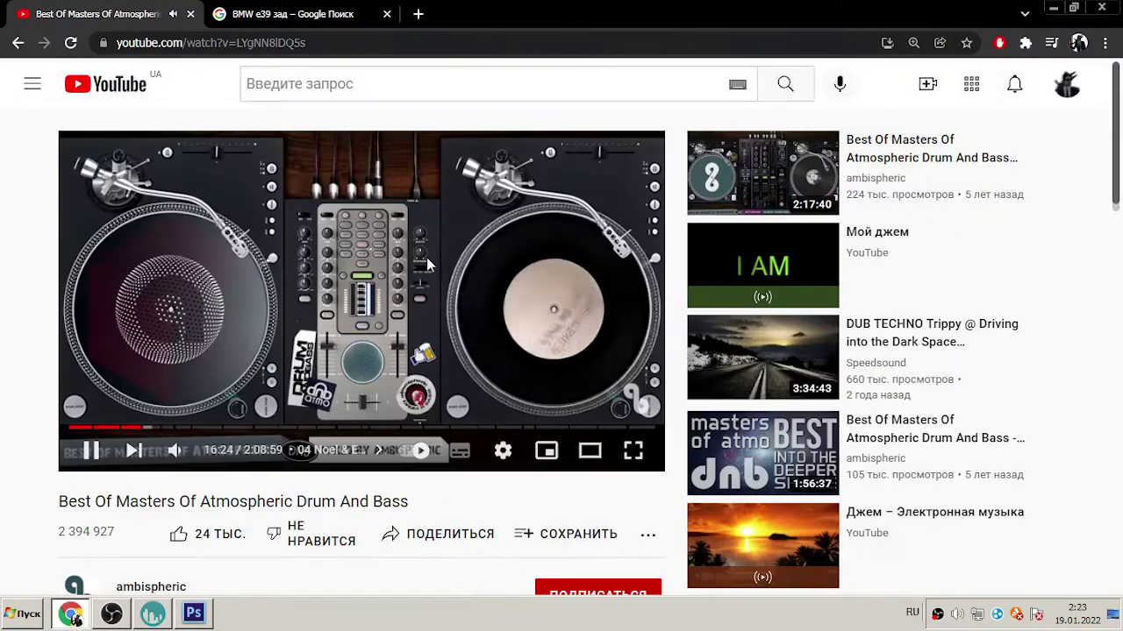
- Switch to Chrome, start another YouTube music video, view the BMW e39 rear image results, and return to 3D-COAT
scroll(427, 257, "down", 10)
left_click(763, 263)
left_click(294, 14)
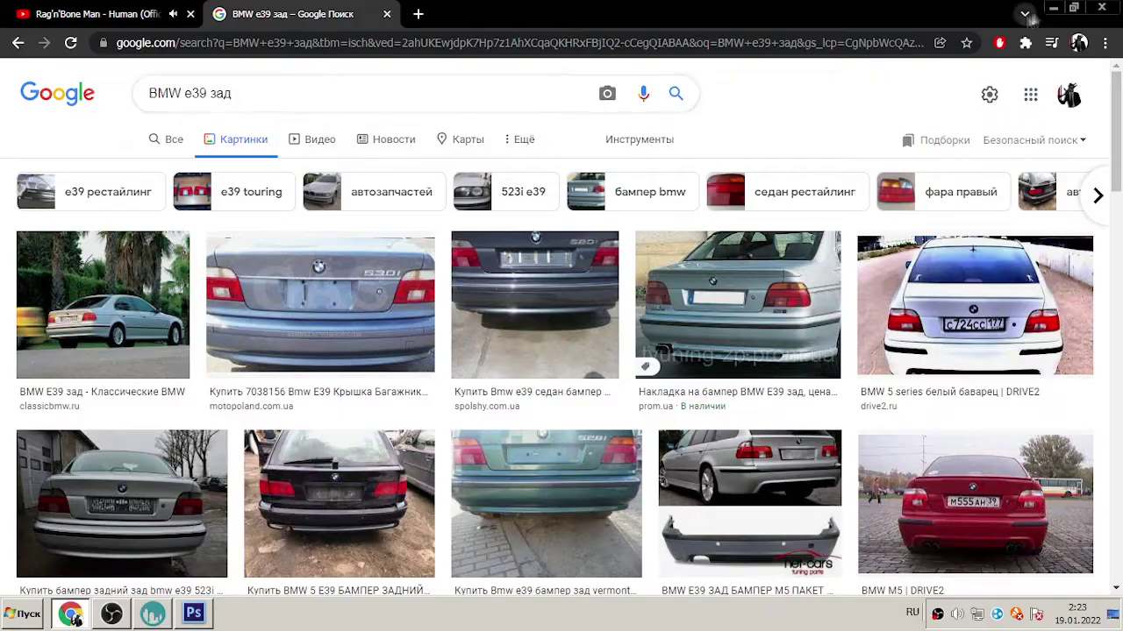
left_click(1053, 7)
- Choose a light blue brush colour with hue 212, saturation 24% and lightness 98%
left_click_drag(690, 247, 584, 220, "alt")
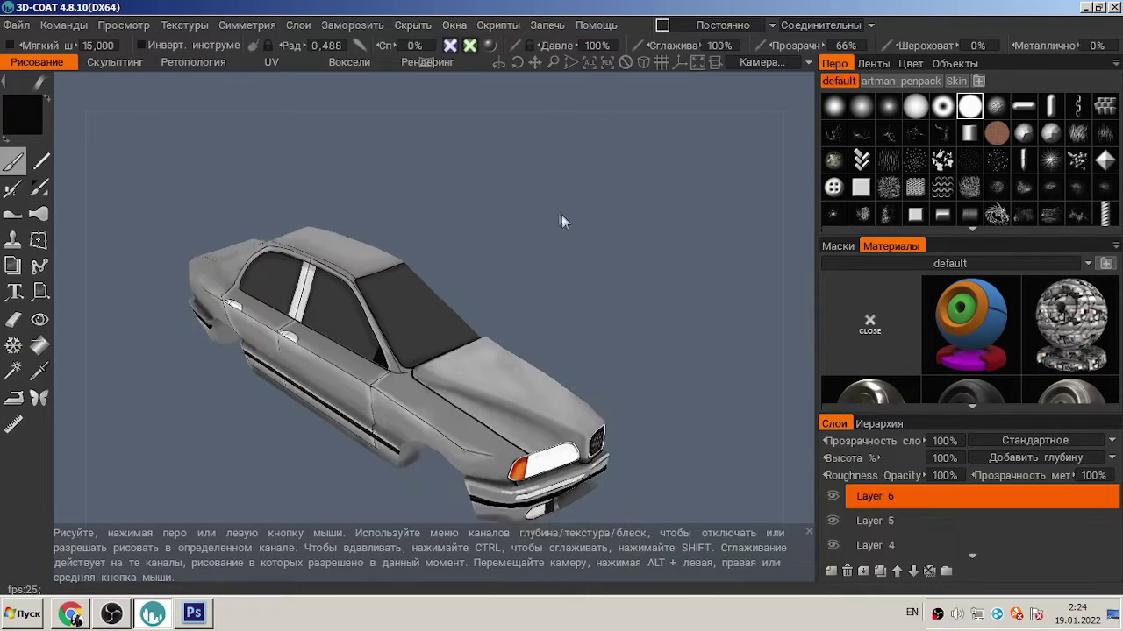
scroll(584, 220, "up", 3)
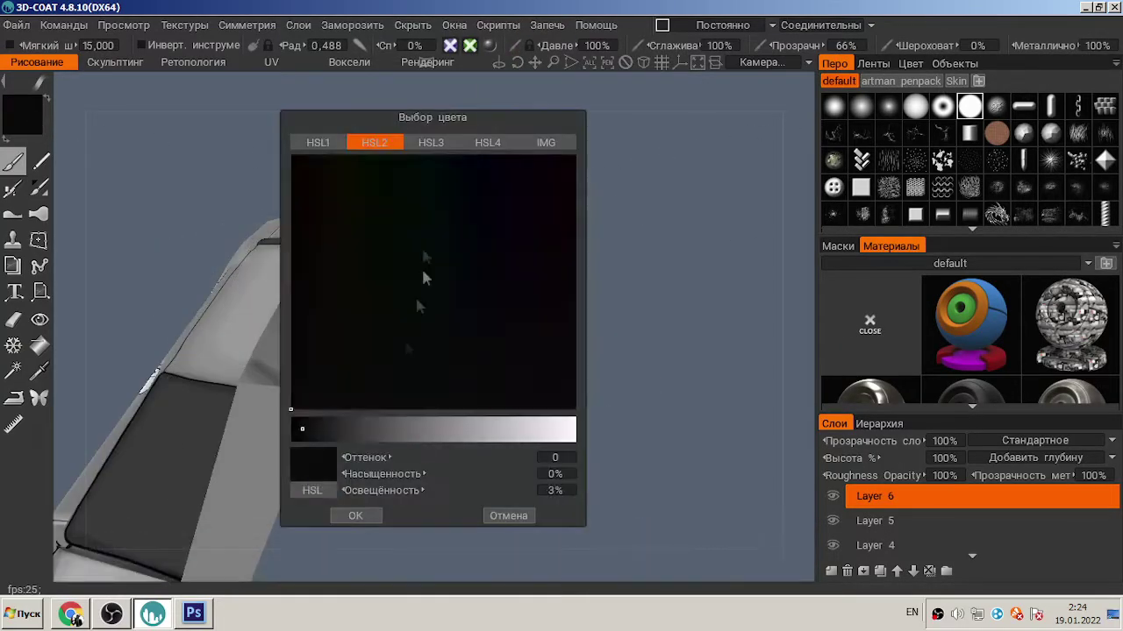
left_click(491, 351)
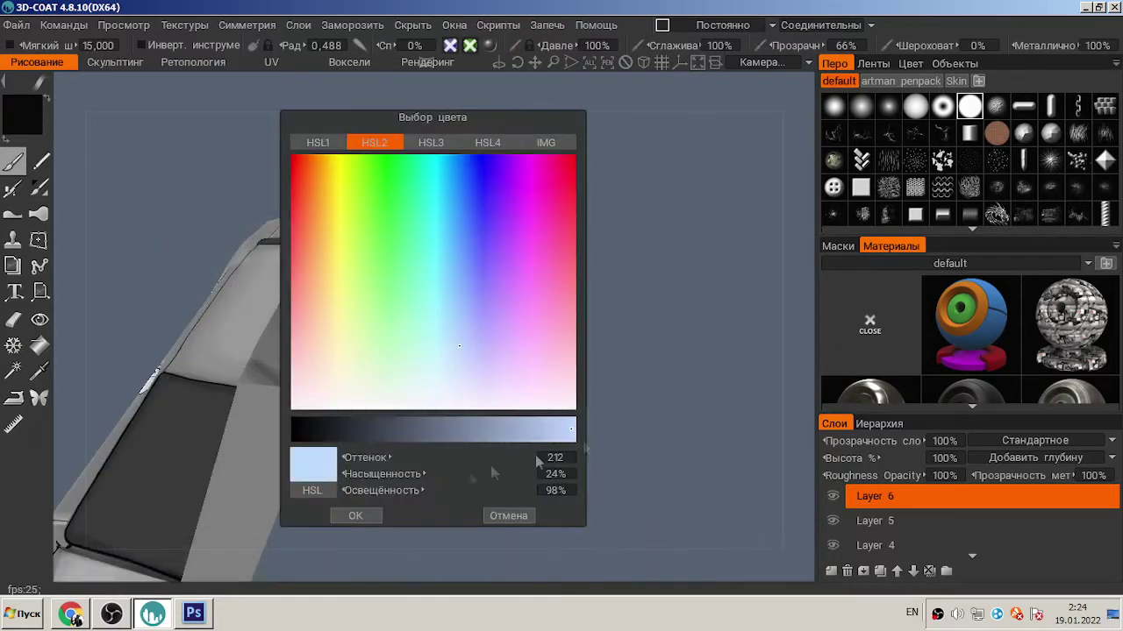
left_click(318, 582)
- Paint a first reflective patch on the windscreen glass with 0% roughness and the colour and depth channels off
left_click_drag(466, 256, 676, 170, "alt")
left_click(124, 25)
mouse_move(606, 147)
left_mouse_down("alt")
mouse_move(530, 208)
mouse_move(394, 203)
mouse_move(382, 227)
mouse_move(364, 224)
left_mouse_up("alt")
mouse_move(354, 326)
left_mouse_down()
mouse_move(359, 268)
mouse_move(355, 318)
left_mouse_up()
mouse_move(416, 419)
left_mouse_down()
mouse_move(427, 342)
mouse_move(496, 220)
mouse_move(412, 386)
left_mouse_up()
mouse_move(412, 386)
left_mouse_down("alt")
mouse_move(631, 237)
mouse_move(742, 243)
left_mouse_up("alt")
mouse_move(742, 243)
right_mouse_down("alt")
mouse_move(254, 242)
mouse_move(605, 180)
right_mouse_up("alt")
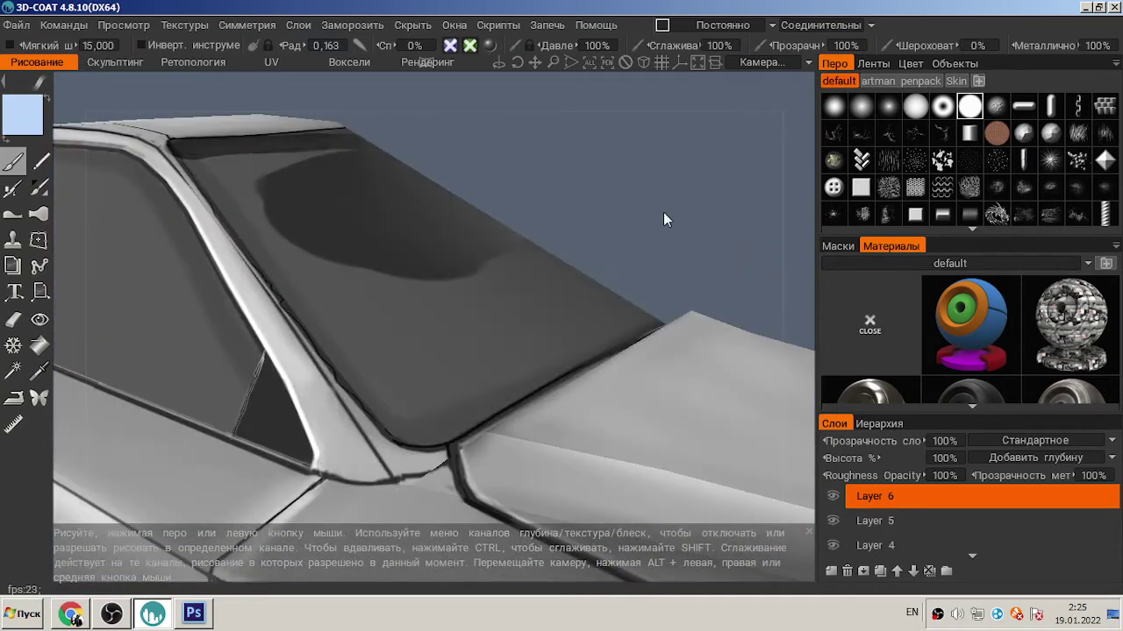
- Add a new layer and paint the reflective finish across the whole windscreen up to its edges
key("ctrl+n")
left_click_drag(663, 219, 624, 407, "alt")
right_click_drag(625, 407, 587, 316, "alt")
left_click_drag(587, 317, 195, 314, "alt")
left_click_drag(217, 256, 763, 215)
mouse_move(520, 296)
left_mouse_down("alt")
mouse_move(319, 220)
mouse_move(282, 443)
left_mouse_up("alt")
mouse_move(282, 443)
left_mouse_down("alt")
mouse_move(342, 178)
mouse_move(294, 443)
left_mouse_up("alt")
left_click_drag(294, 443, 379, 154, "alt")
mouse_move(338, 188)
left_mouse_down()
mouse_move(305, 453)
mouse_move(386, 141)
mouse_move(328, 237)
mouse_move(315, 487)
left_mouse_up()
left_click_drag(561, 399, 378, 219, "alt")
mouse_move(316, 253)
left_mouse_down()
mouse_move(302, 369)
mouse_move(333, 455)
mouse_move(702, 469)
mouse_move(383, 396)
mouse_move(772, 410)
mouse_move(586, 392)
mouse_move(416, 240)
left_mouse_up()
mouse_move(356, 153)
left_mouse_down()
mouse_move(307, 298)
mouse_move(474, 390)
mouse_move(343, 342)
left_mouse_up()
right_click_drag(342, 342, 378, 342)
mouse_move(377, 342)
left_mouse_down()
mouse_move(351, 213)
mouse_move(425, 253)
mouse_move(727, 243)
mouse_move(709, 179)
mouse_move(412, 207)
left_mouse_up()
- Erase the reflective overspill along the front pillar and the windscreen's side edge at 82% strength
key("e")
left_click_drag(591, 158, 265, 219, "alt")
right_click_drag(383, 369, 360, 347)
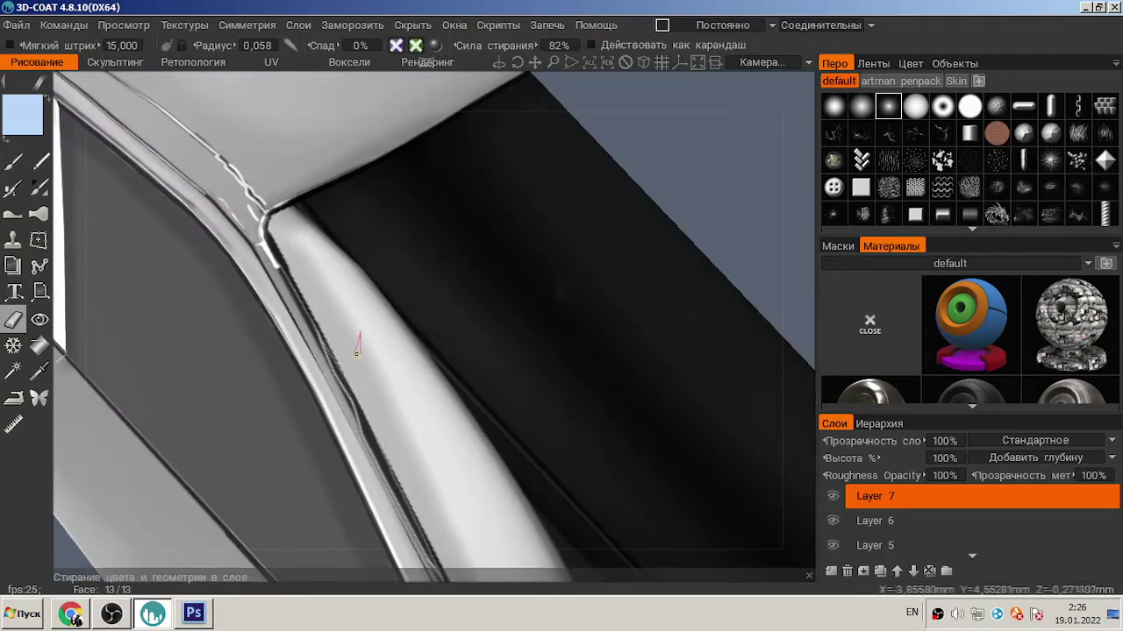
left_click_drag(351, 405, 313, 304, "alt")
left_click(313, 304, "ctrl+shift")
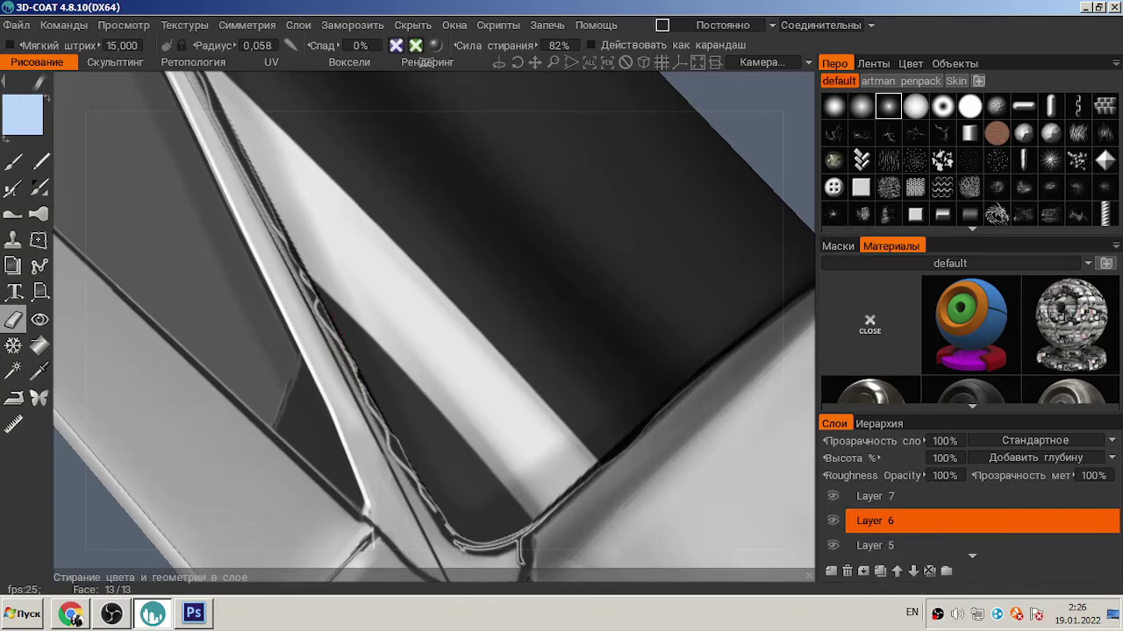
left_click(383, 446, "ctrl+shift")
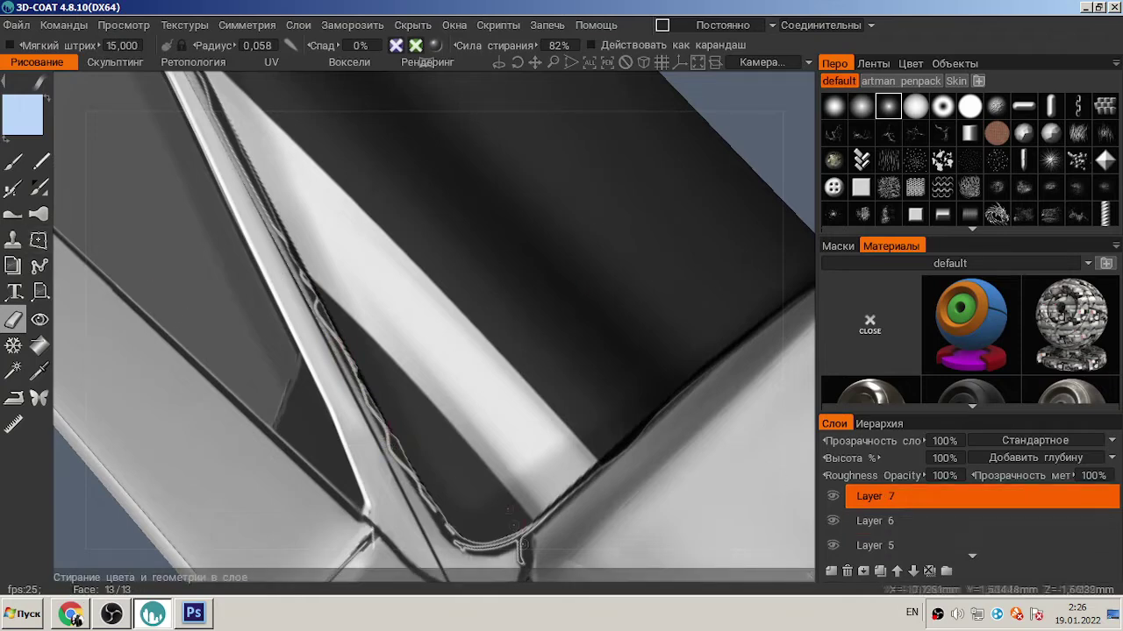
left_click_drag(518, 535, 254, 250, "alt")
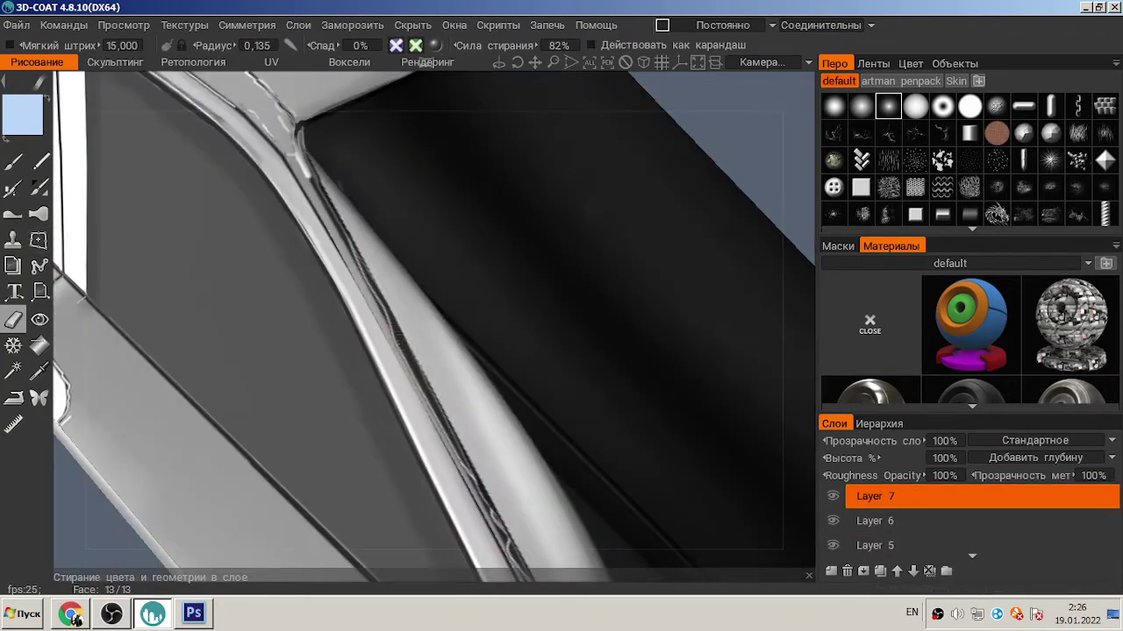
- Paint the reflective finish along the inner edges of the front door window
scroll(711, 254, "down", 5)
mouse_move(711, 254)
left_mouse_down("alt")
mouse_move(381, 205)
mouse_move(760, 154)
mouse_move(606, 180)
left_mouse_up("alt")
scroll(518, 177, "up", 4)
key("b")
right_click_drag(207, 224, 165, 216)
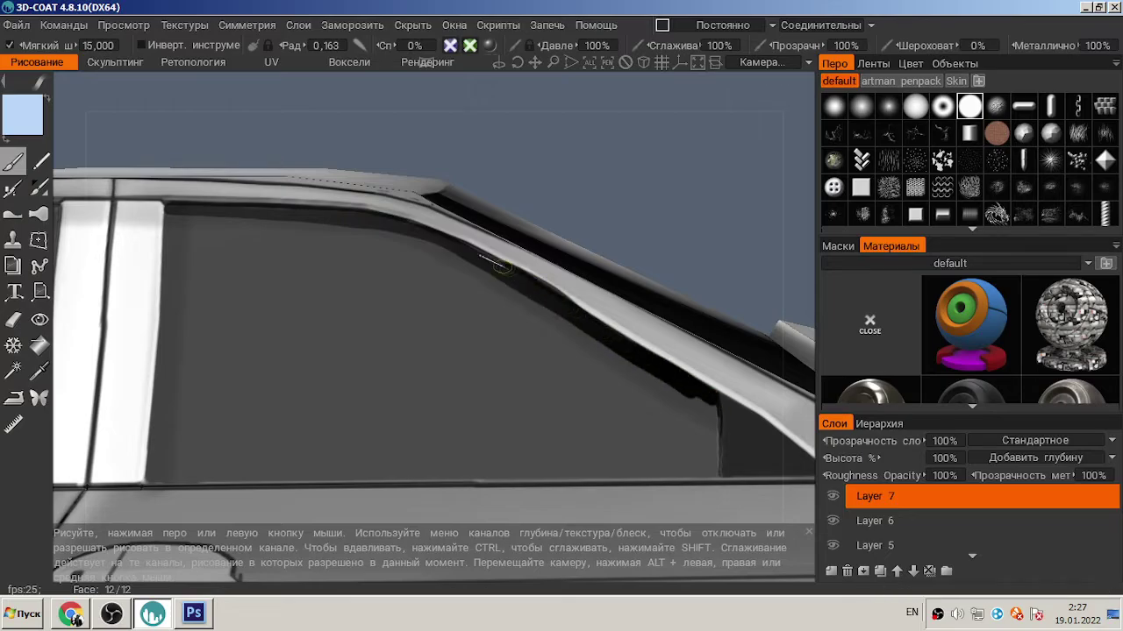
left_click_drag(177, 214, 173, 332)
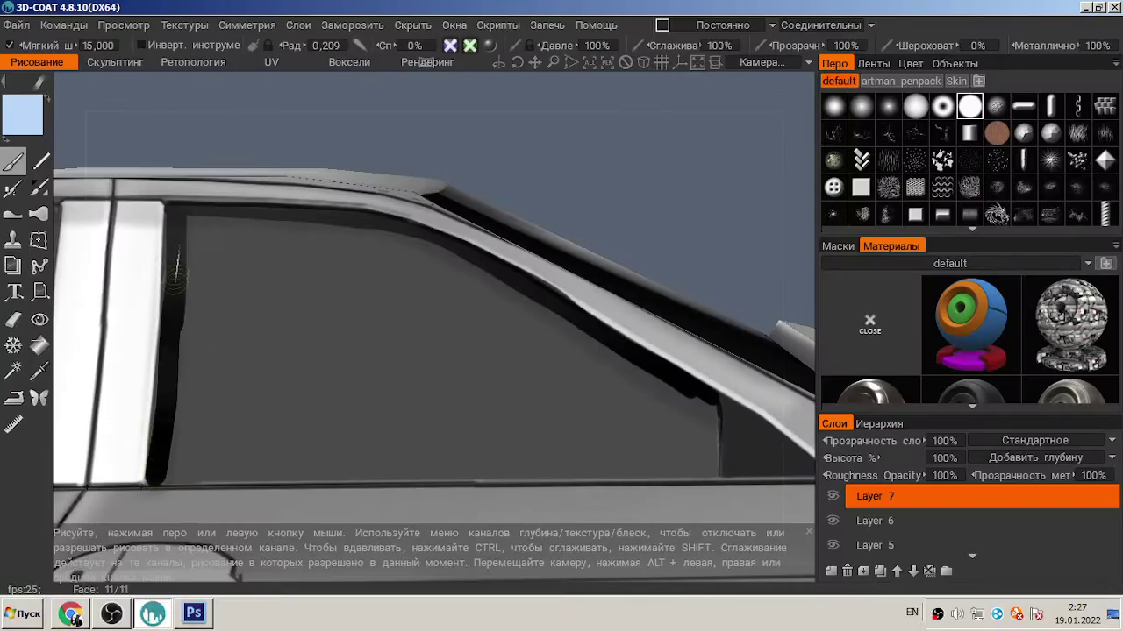
mouse_move(163, 471)
left_mouse_down()
mouse_move(712, 469)
mouse_move(702, 386)
left_mouse_up()
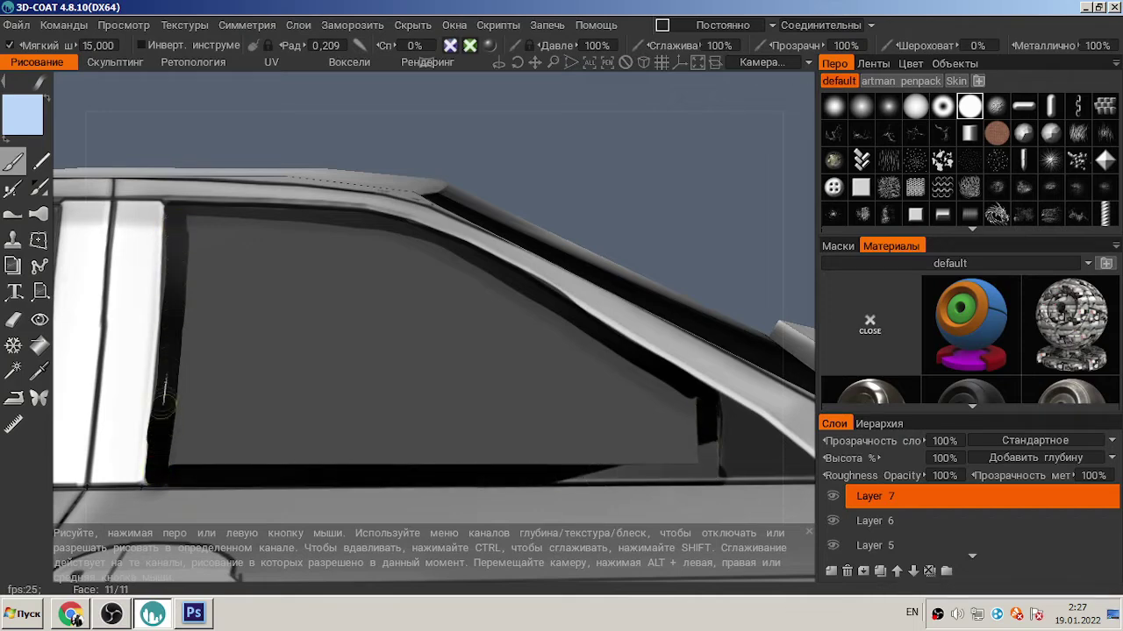
- Fill the rest of the front door window with the reflective finish, including its small corner areas
right_click_drag(205, 231, 230, 231)
mouse_move(205, 231)
left_mouse_down()
mouse_move(605, 390)
mouse_move(702, 474)
mouse_move(175, 263)
mouse_move(298, 409)
mouse_move(325, 388)
mouse_move(314, 401)
left_mouse_up()
right_click_drag(313, 400, 150, 481)
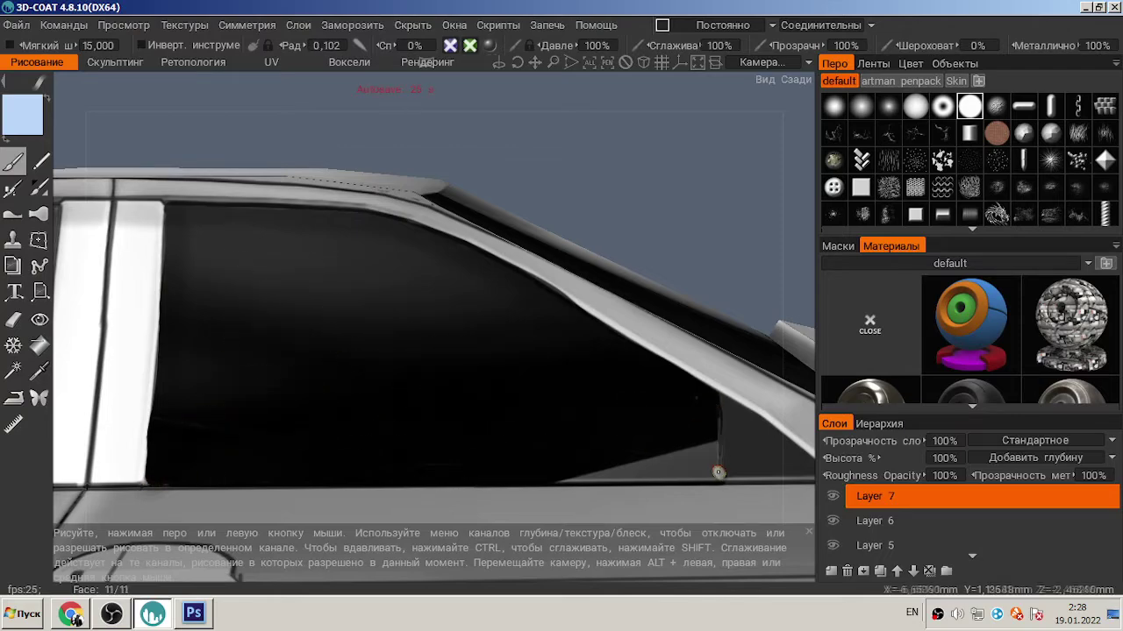
- Paint a narrow reflective border along the curved, upper, pillar-side and lower edges of the rear door window
scroll(470, 220, "down", 5)
left_click_drag(471, 220, 351, 290, "alt")
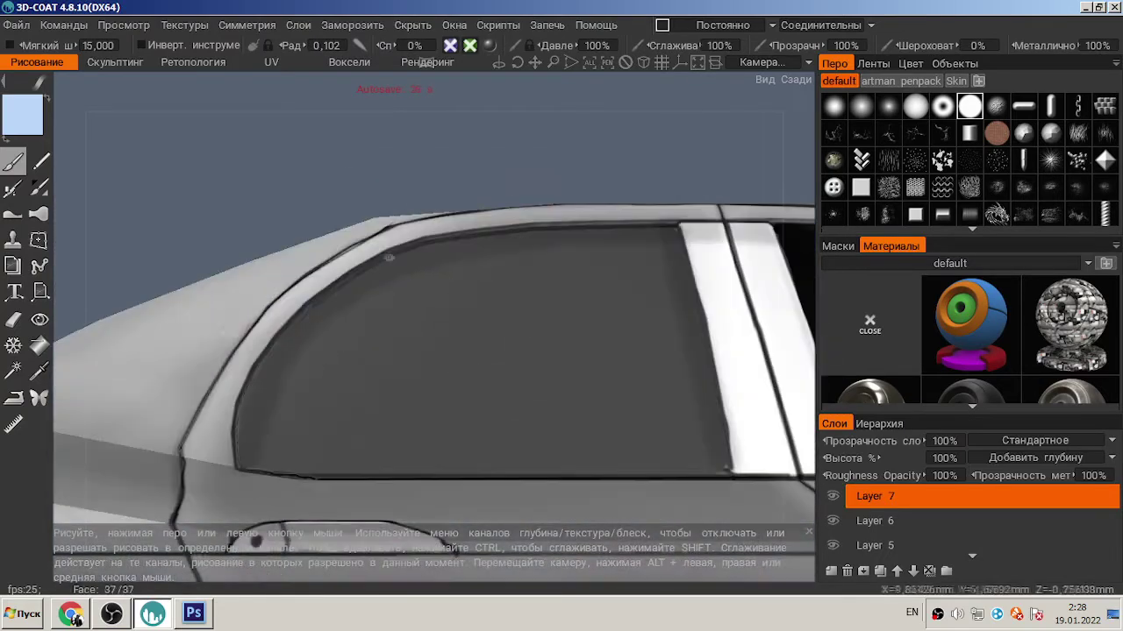
scroll(205, 337, "up", 4)
mouse_move(203, 485)
left_mouse_down()
mouse_move(207, 397)
mouse_move(256, 302)
left_mouse_up()
mouse_move(285, 260)
left_mouse_down()
mouse_move(387, 186)
mouse_move(351, 201)
mouse_move(330, 219)
mouse_move(430, 165)
mouse_move(491, 144)
left_mouse_up()
left_click_drag(491, 145, 347, 311, "alt")
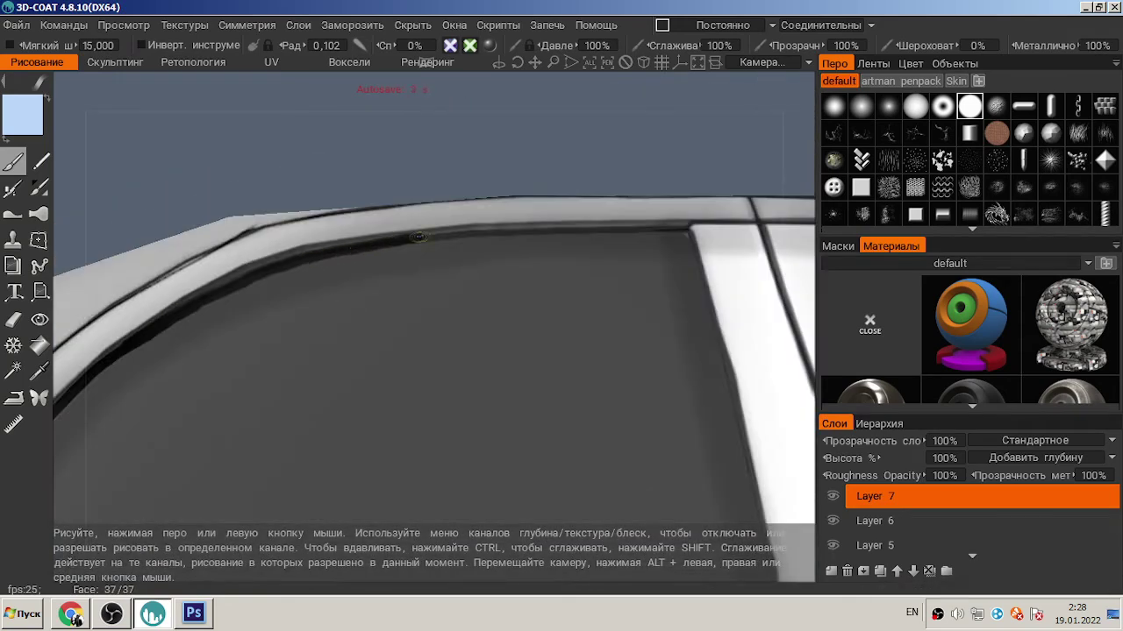
mouse_move(455, 235)
left_mouse_down("alt")
mouse_move(344, 279)
mouse_move(596, 294)
mouse_move(607, 456)
mouse_move(516, 174)
mouse_move(537, 509)
left_mouse_up("alt")
middle_click_drag(537, 508, 530, 339, "alt")
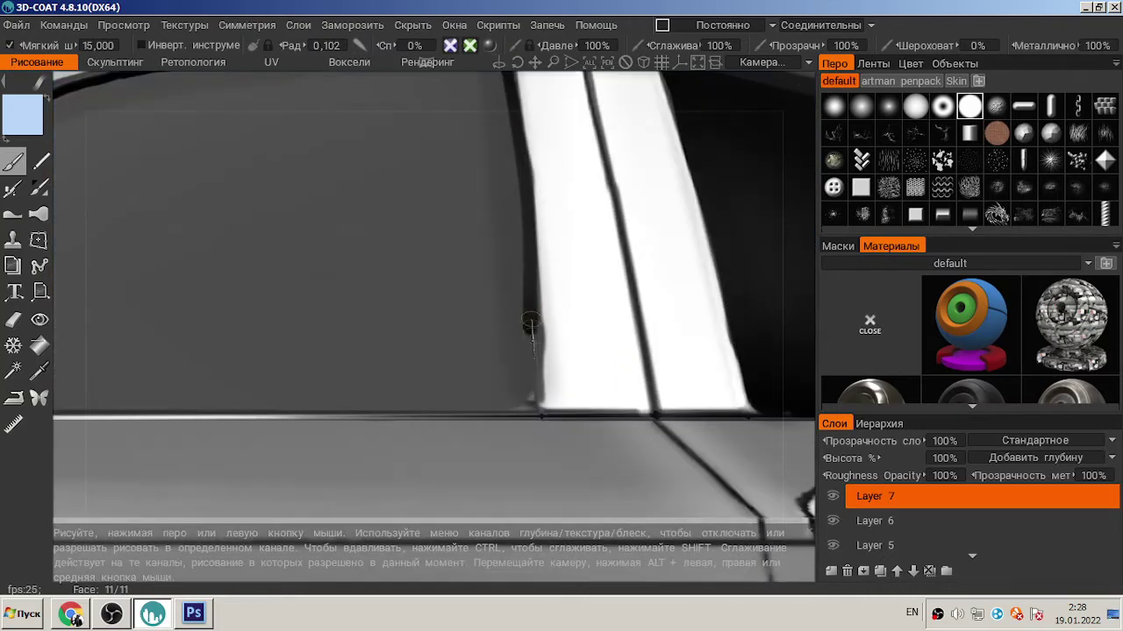
left_click_drag(534, 414, 524, 298)
scroll(409, 376, "down", 5)
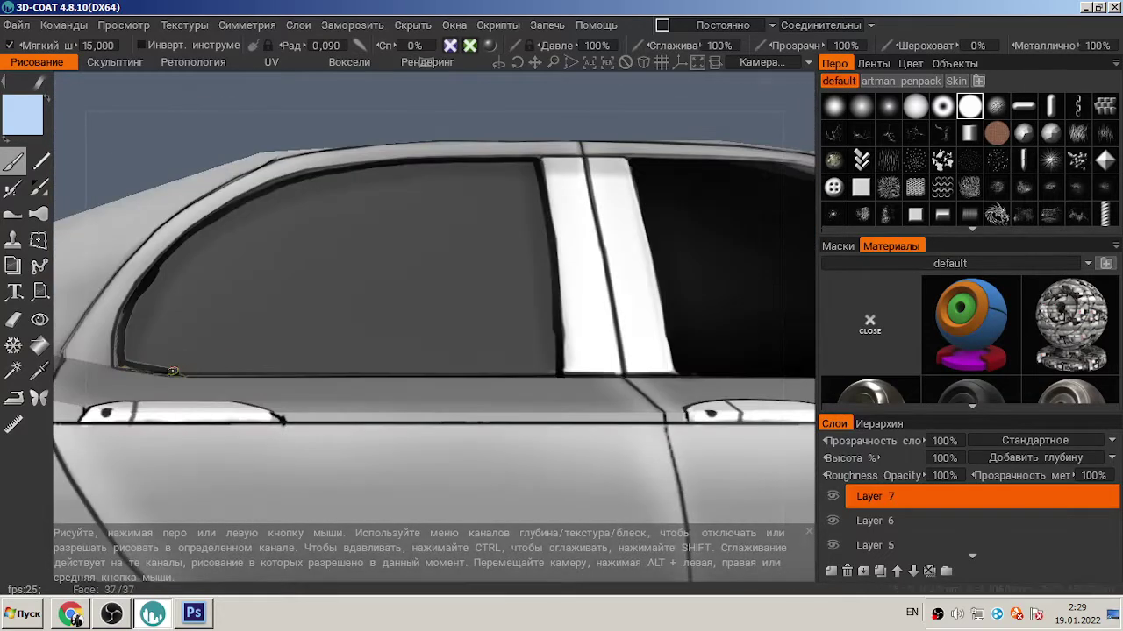
left_click_drag(173, 371, 552, 372)
- Fill the inside of the rear door window with the reflective finish using a larger brush
mouse_move(132, 359)
left_mouse_down()
mouse_move(156, 251)
mouse_move(368, 171)
mouse_move(509, 166)
mouse_move(528, 346)
mouse_move(539, 289)
mouse_move(421, 360)
mouse_move(175, 228)
mouse_move(491, 202)
left_mouse_up()
right_click_drag(476, 313, 535, 313)
mouse_move(483, 324)
left_mouse_down()
mouse_move(380, 215)
mouse_move(421, 316)
left_mouse_up()
- Paint the reflective finish along the rear windscreen's edges and fill in the rest of its glass
mouse_move(243, 117)
left_mouse_down("alt")
mouse_move(260, 204)
mouse_move(464, 195)
mouse_move(507, 229)
mouse_move(656, 183)
left_mouse_up("alt")
mouse_move(280, 334)
left_mouse_down()
mouse_move(474, 342)
mouse_move(263, 360)
left_mouse_up()
left_click_drag(760, 282, 526, 263, "alt")
right_click_drag(491, 254, 447, 255)
mouse_move(473, 224)
left_mouse_down()
mouse_move(443, 302)
mouse_move(430, 394)
left_mouse_up()
left_click_drag(474, 350, 491, 263, "alt")
mouse_move(439, 299)
left_mouse_down()
mouse_move(462, 250)
mouse_move(401, 393)
mouse_move(363, 396)
mouse_move(220, 342)
left_mouse_up()
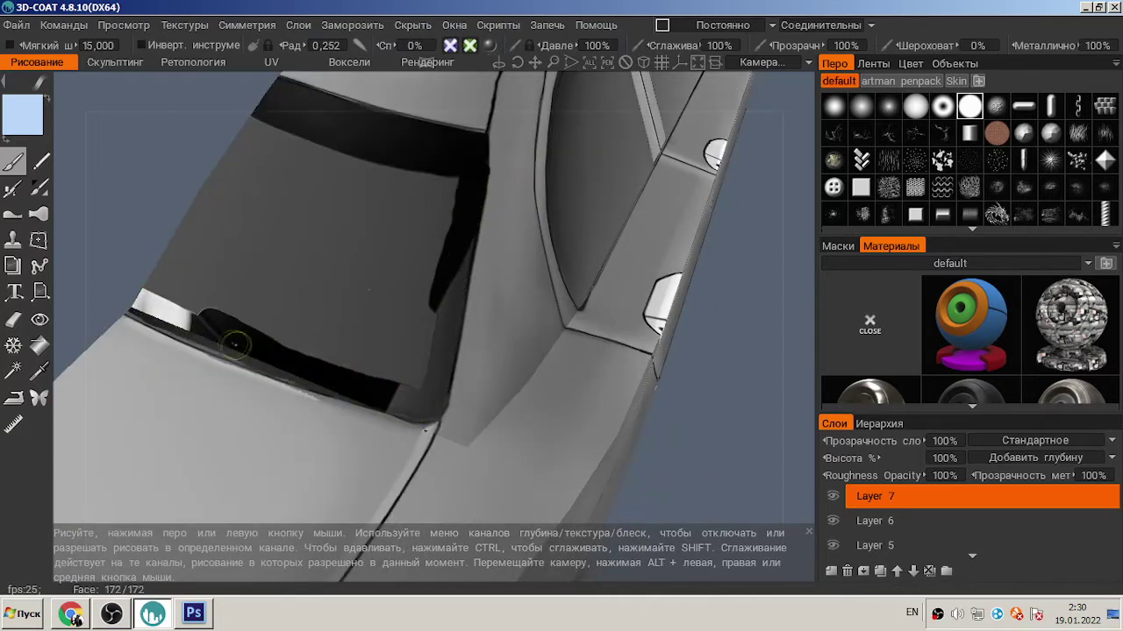
right_click_drag(399, 328, 413, 326)
mouse_move(408, 326)
left_mouse_down()
mouse_move(274, 145)
mouse_move(166, 271)
mouse_move(221, 234)
mouse_move(672, 405)
mouse_move(742, 336)
mouse_move(672, 253)
mouse_move(335, 419)
mouse_move(689, 405)
mouse_move(699, 373)
mouse_move(642, 366)
left_mouse_up()
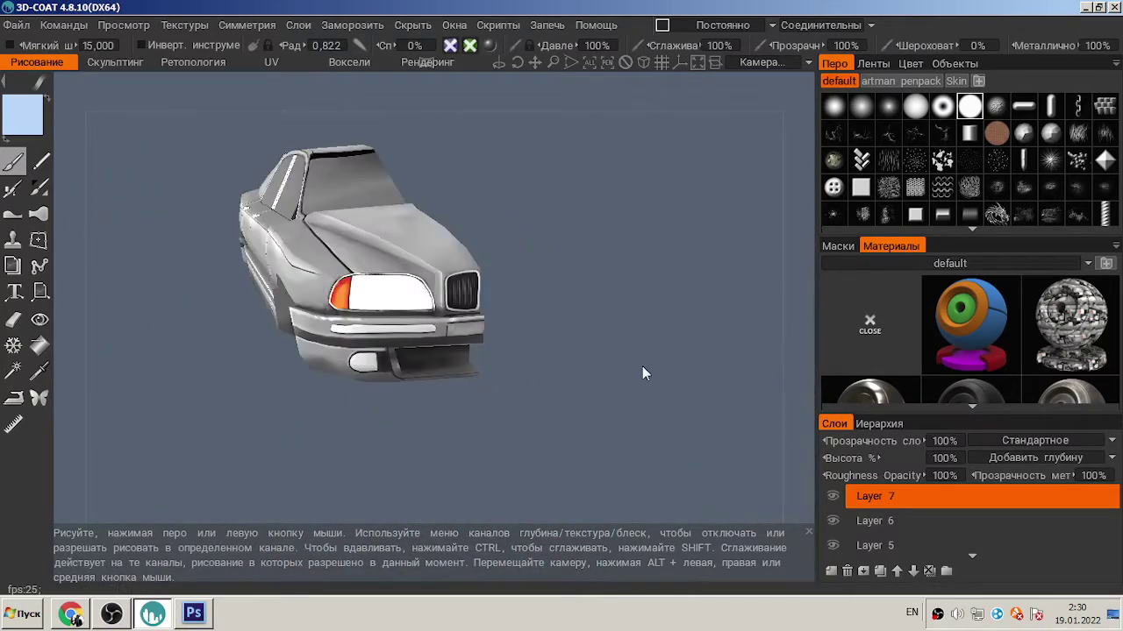
- Paint the reflective finish over the headlight with its orange indicator, the front fog light and the tail light
mouse_move(642, 366)
right_mouse_down("alt")
mouse_move(613, 220)
mouse_move(402, 300)
right_mouse_up("alt")
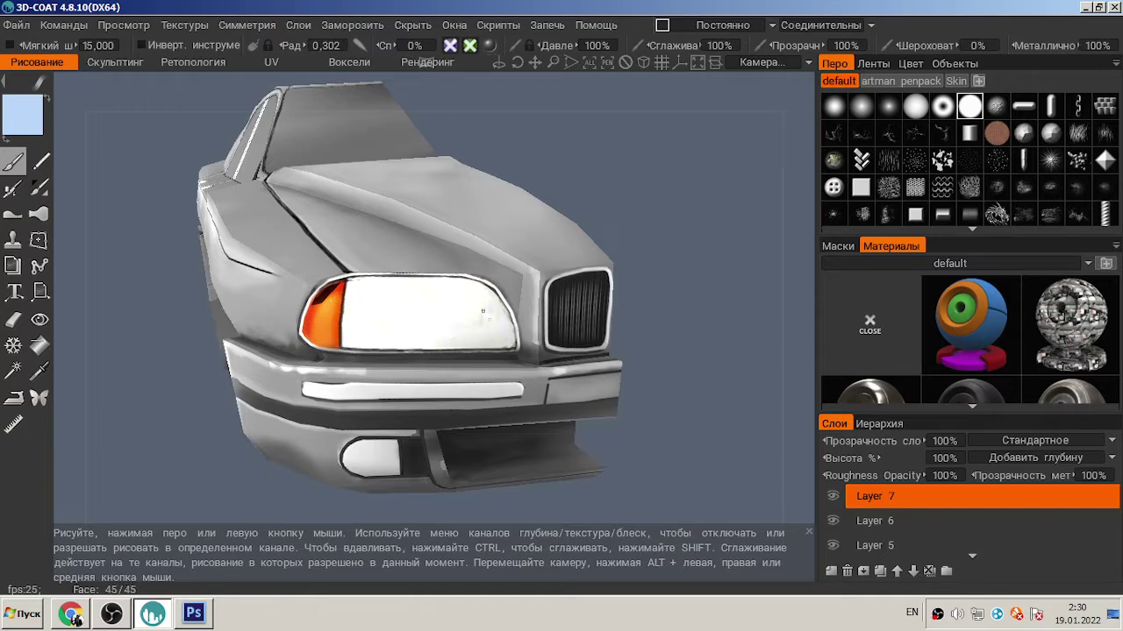
left_click_drag(360, 331, 681, 200, "alt")
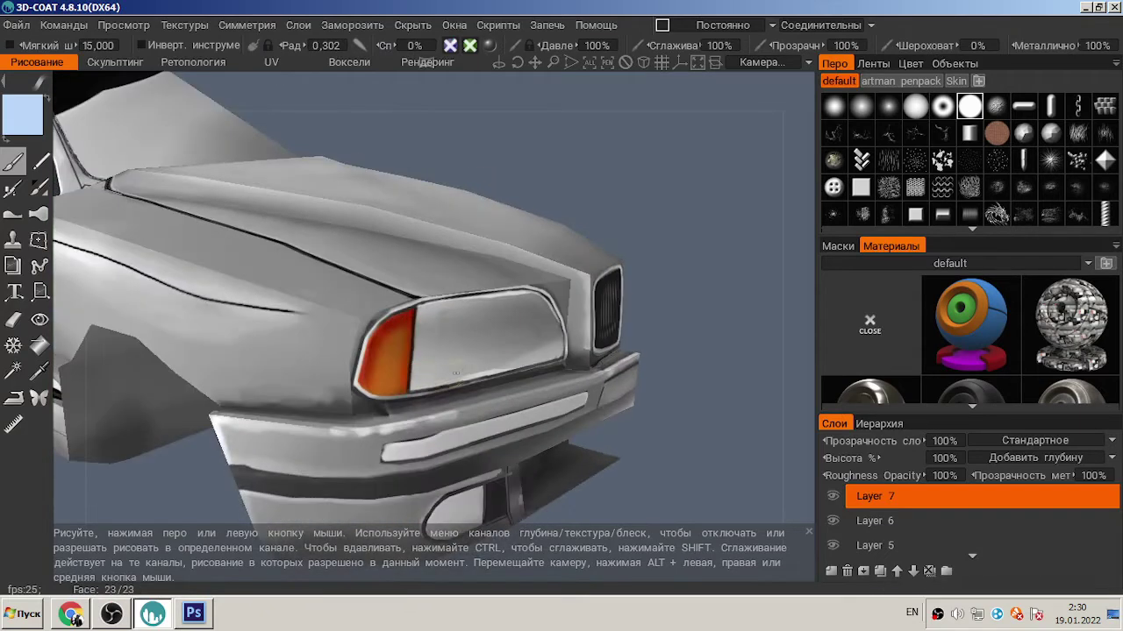
right_click_drag(532, 309, 508, 386, "alt")
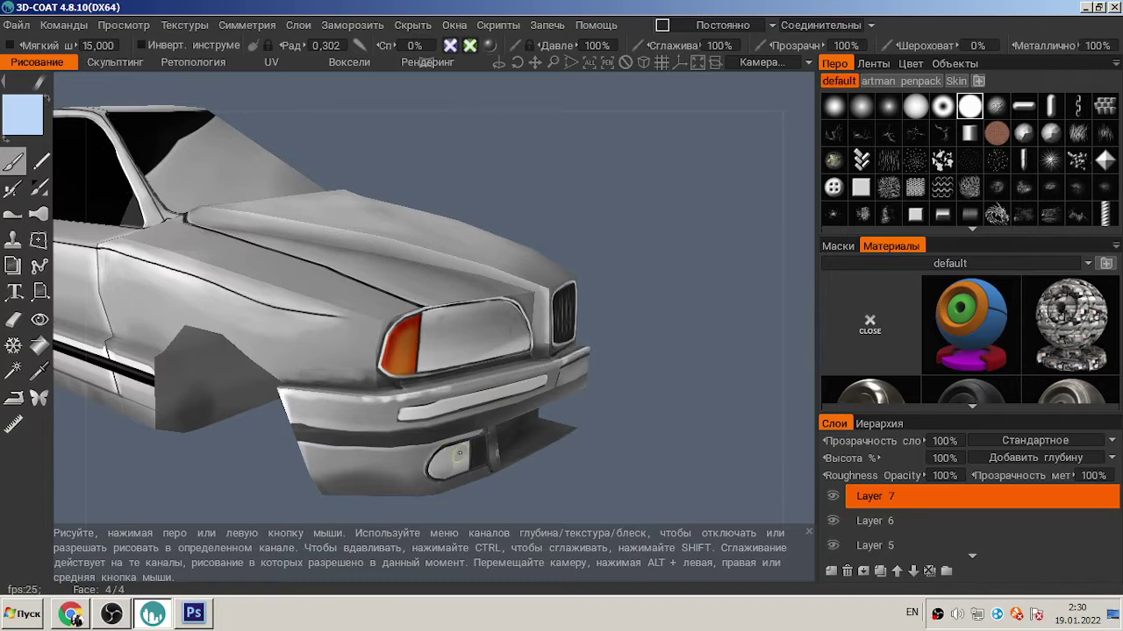
mouse_move(465, 458)
left_mouse_down("alt")
mouse_move(579, 329)
mouse_move(513, 241)
mouse_move(386, 396)
mouse_move(430, 399)
mouse_move(390, 355)
mouse_move(504, 395)
mouse_move(441, 334)
mouse_move(424, 378)
left_mouse_up("alt")
left_click_drag(489, 403, 380, 399)
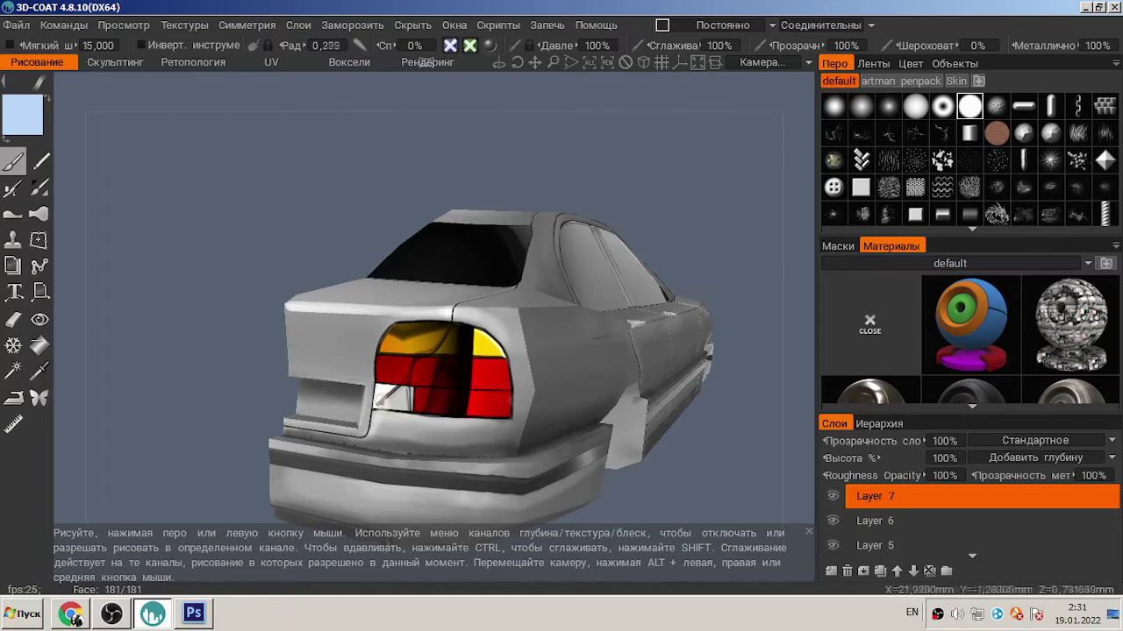
- Paint the reflective finish on the door handles and check the side of the car
mouse_move(505, 398)
left_mouse_down("alt")
mouse_move(376, 251)
mouse_move(205, 251)
mouse_move(451, 187)
mouse_move(298, 342)
mouse_move(351, 367)
mouse_move(334, 307)
mouse_move(290, 263)
left_mouse_up("alt")
mouse_move(522, 330)
left_mouse_down("alt")
mouse_move(763, 313)
mouse_move(702, 263)
left_mouse_up("alt")
mouse_move(279, 399)
left_mouse_down()
mouse_move(368, 349)
mouse_move(559, 418)
left_mouse_up()
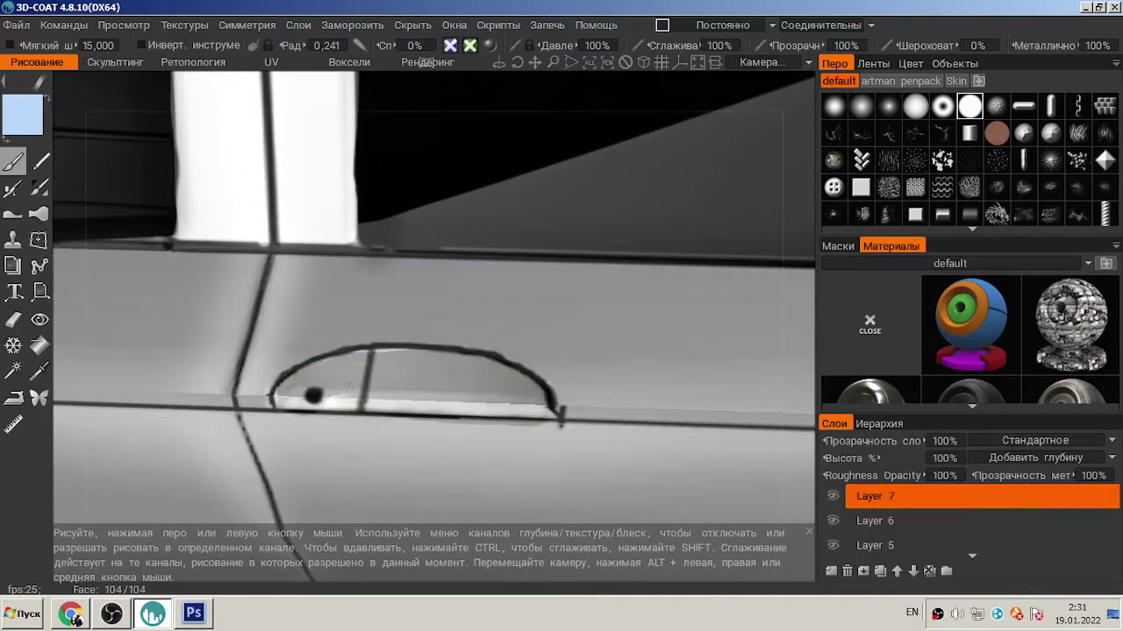
scroll(351, 386, "down", 5)
left_click_drag(496, 456, 483, 171, "alt")
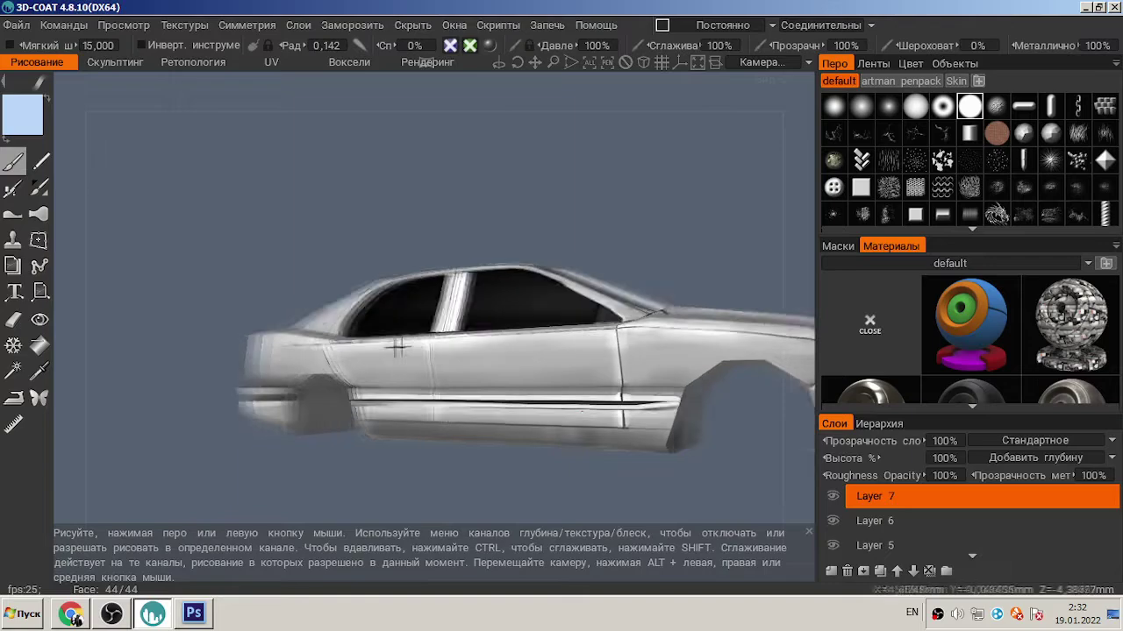
- Paint the reflective finish around the radiator grille's frame with a small brush
scroll(232, 272, "up", 5)
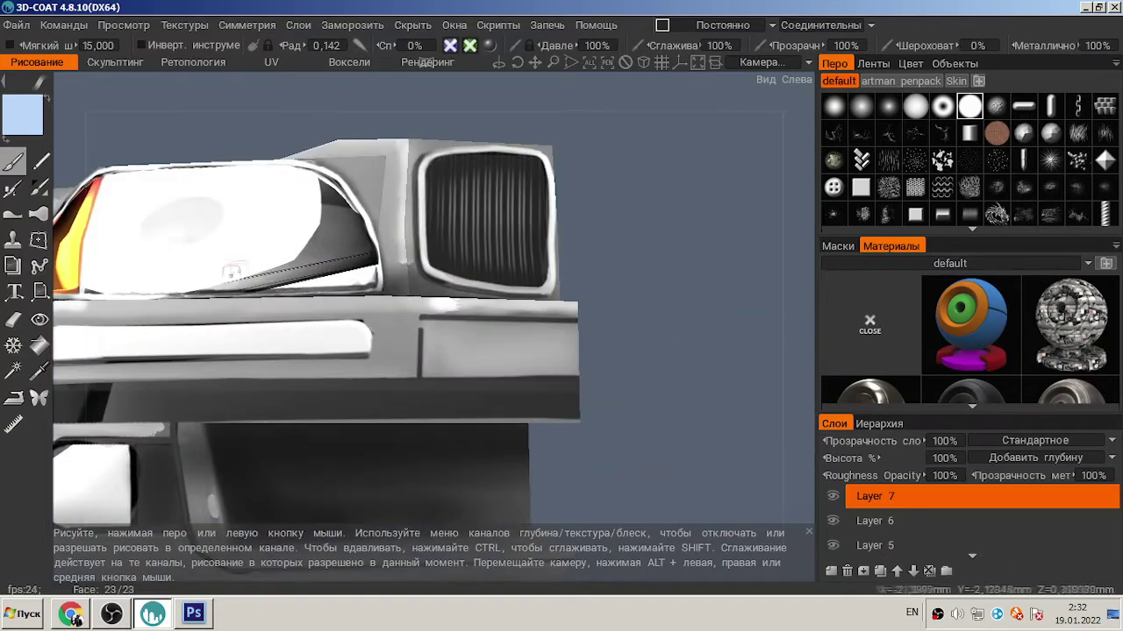
scroll(681, 263, "down", 5)
left_click_drag(572, 319, 491, 386, "alt")
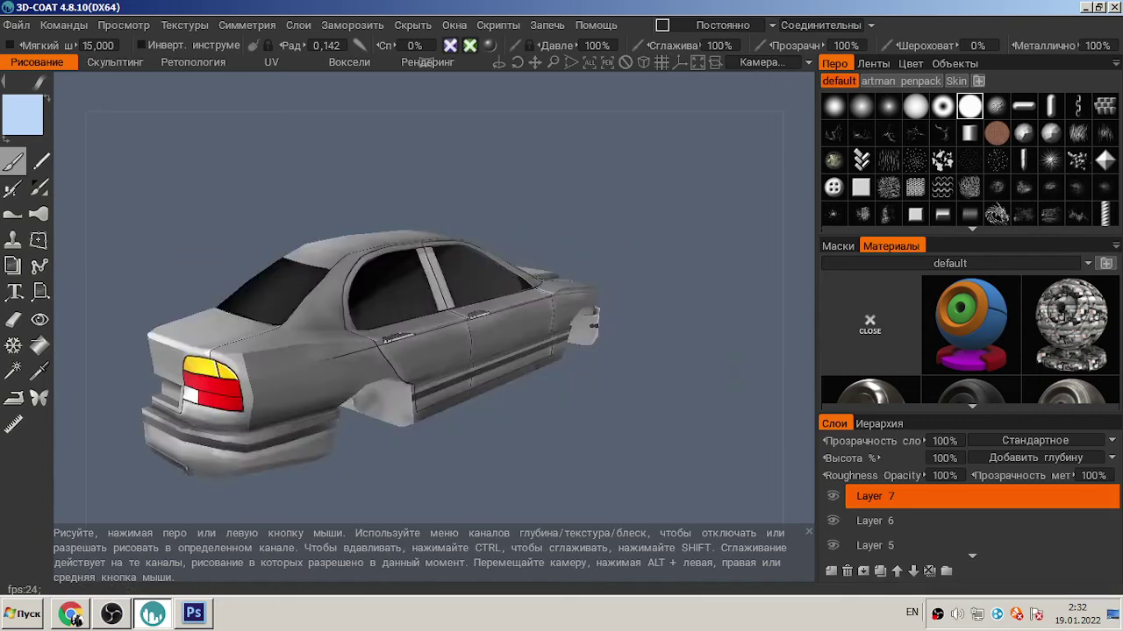
left_click_drag(519, 252, 488, 225, "alt")
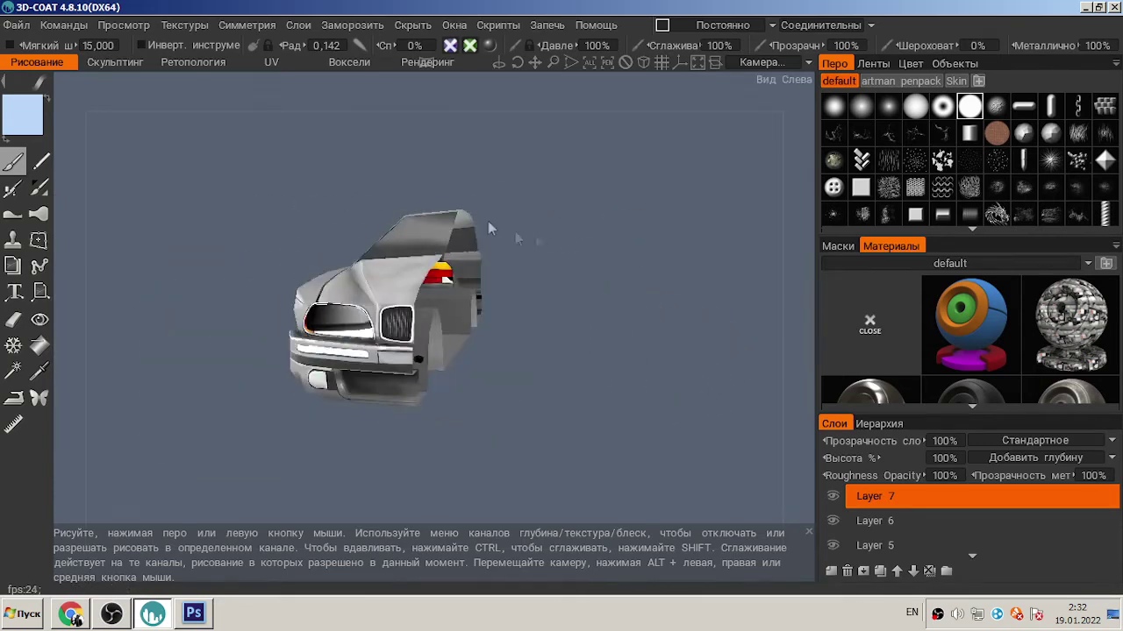
scroll(664, 245, "up", 5)
scroll(664, 246, "up", 3)
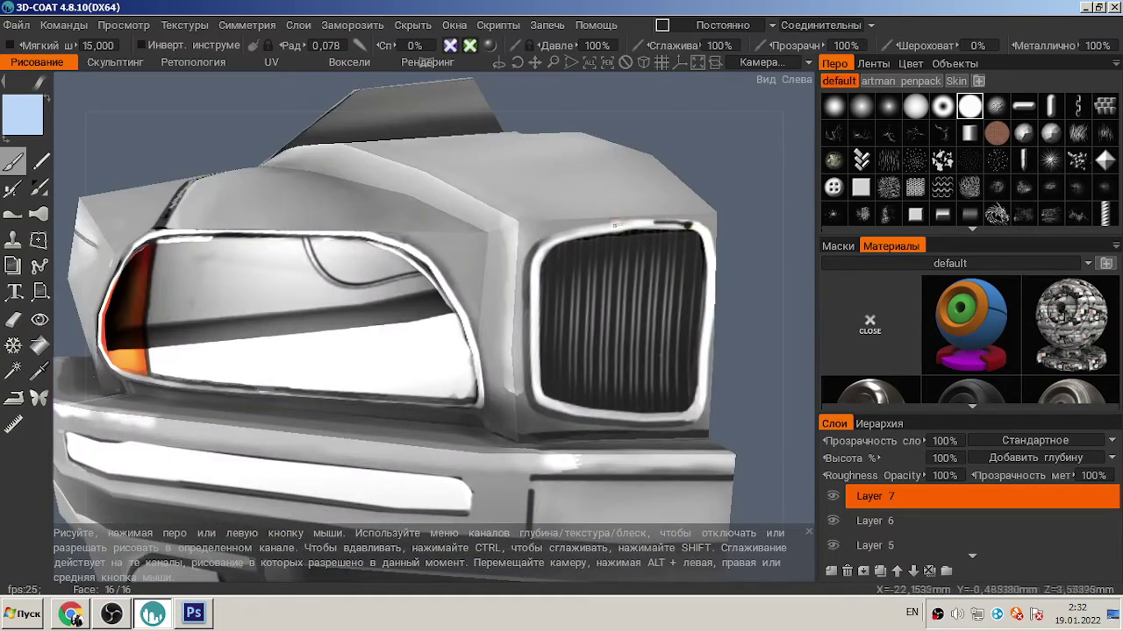
left_click_drag(534, 319, 549, 405)
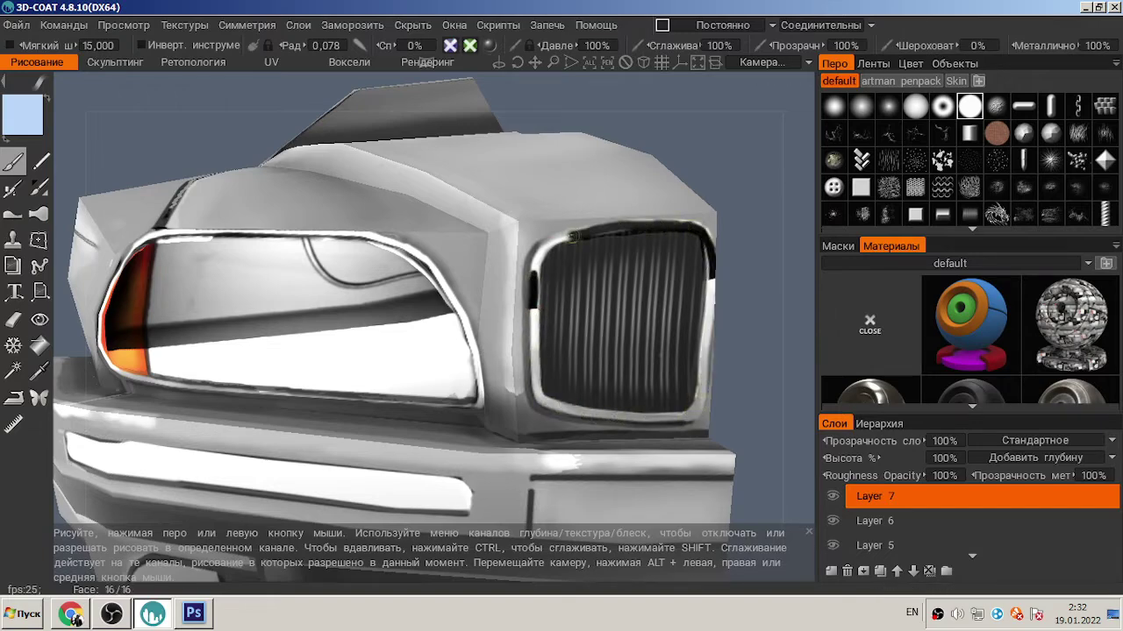
left_click_drag(529, 346, 688, 234, "alt")
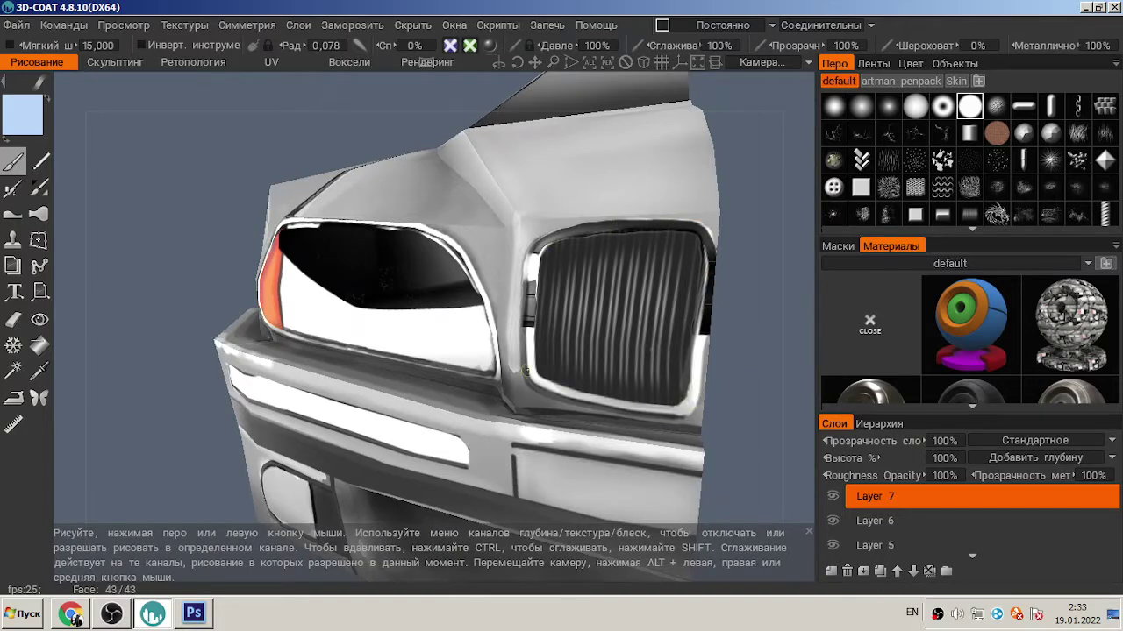
- Paint the bumper's light strip and fog light edges reflective, then erase the excess beside the fog light at 82% strength
left_click_drag(439, 247, 660, 302, "alt")
left_click_drag(244, 394, 377, 487, "alt")
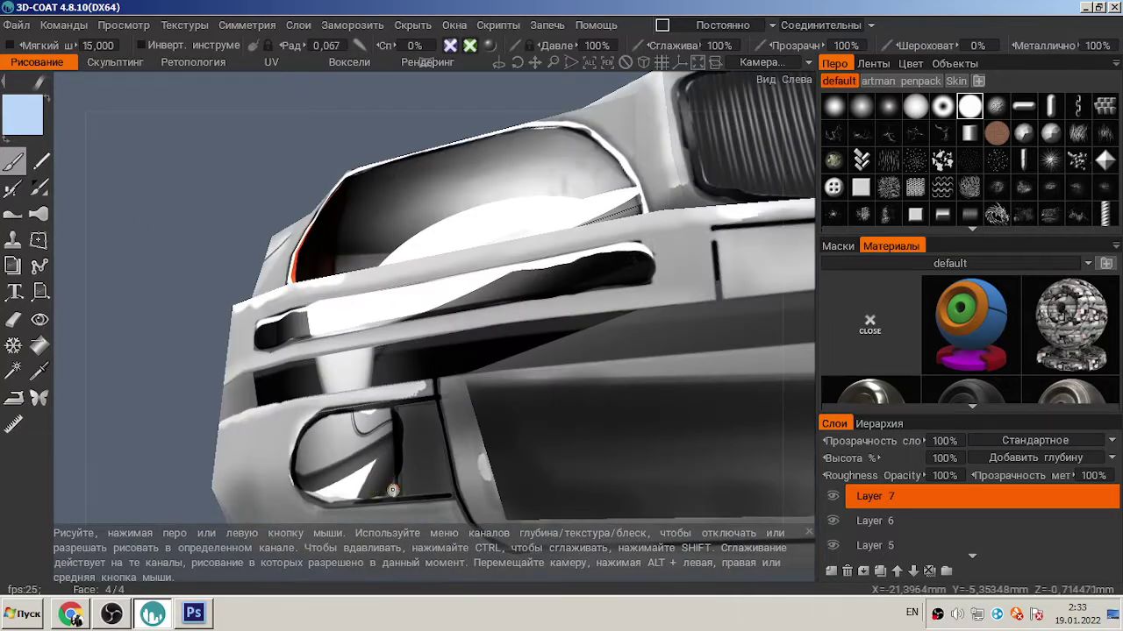
key("e")
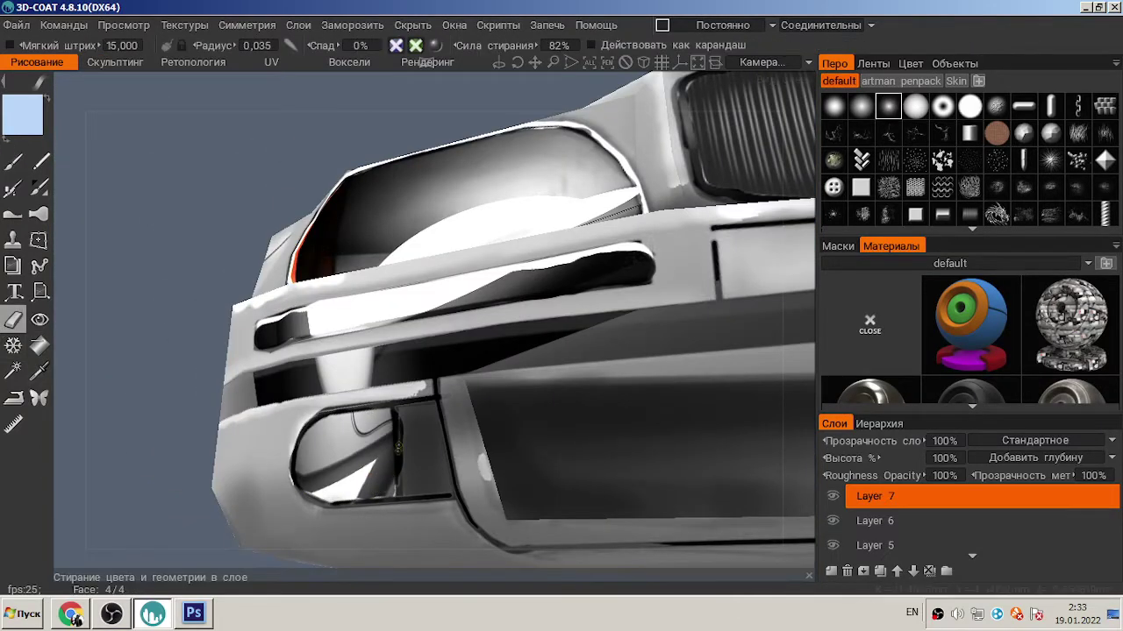
left_click_drag(402, 431, 706, 157, "alt")
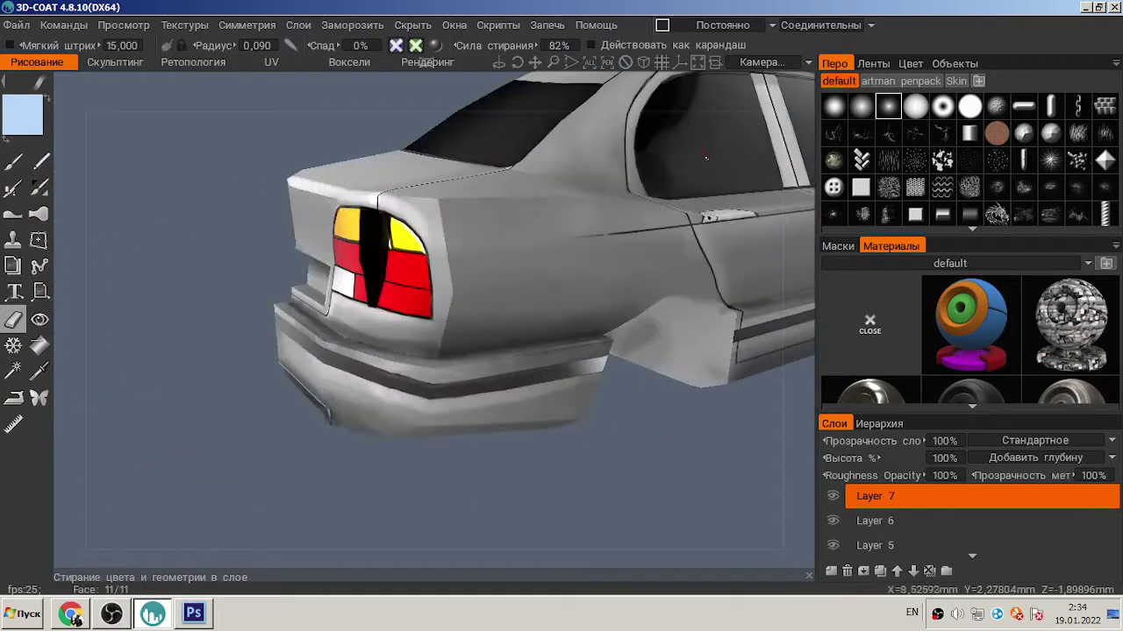
- Switch to the paint brush and set it to affect depth only, with colour and gloss painting turned off
key("b")
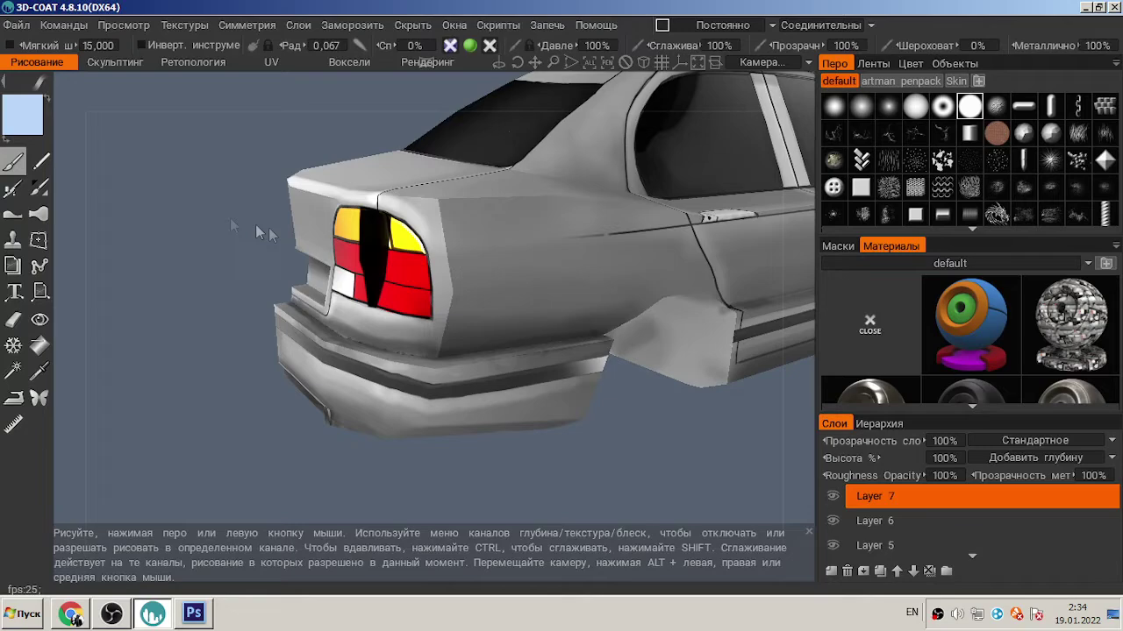
key("v")
mouse_move(543, 478)
left_mouse_down("alt")
mouse_move(497, 477)
mouse_move(443, 349)
mouse_move(667, 451)
mouse_move(681, 412)
mouse_move(584, 404)
mouse_move(727, 368)
mouse_move(538, 419)
left_mouse_up("alt")
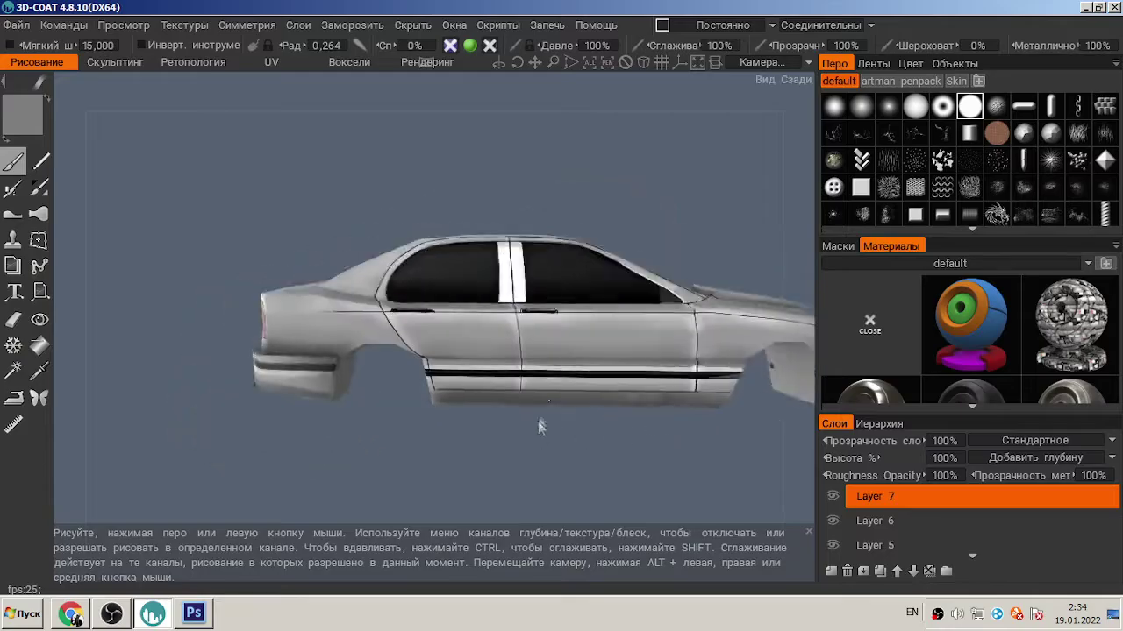
key("alt+Tab")
key("alt+Tab")
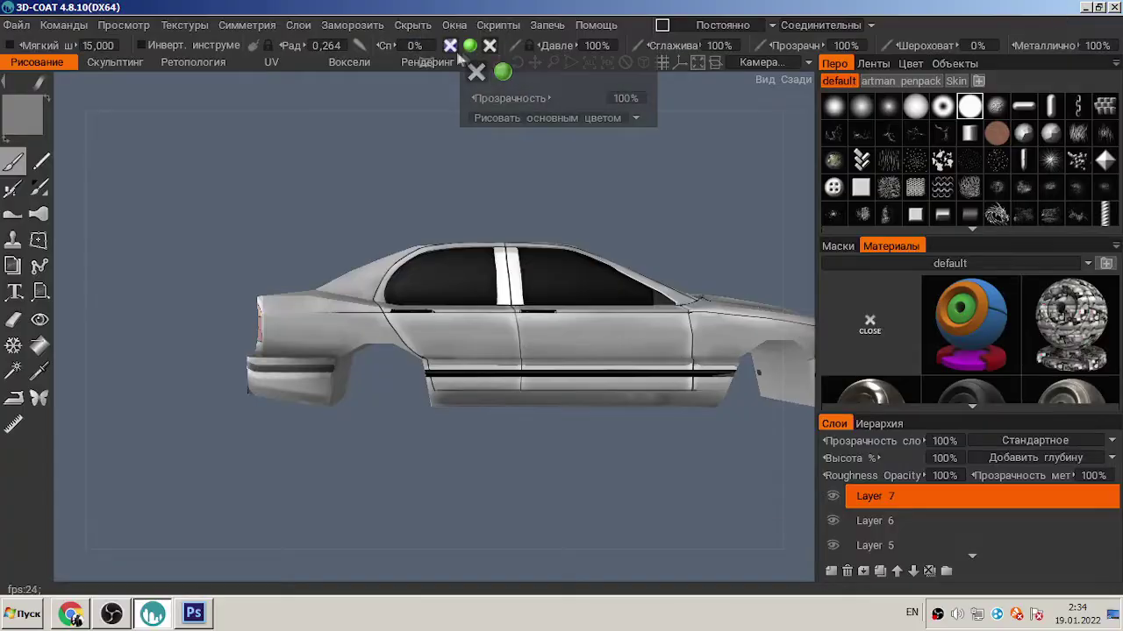
mouse_move(547, 268)
left_mouse_down("alt")
mouse_move(637, 187)
mouse_move(285, 362)
left_mouse_up("alt")
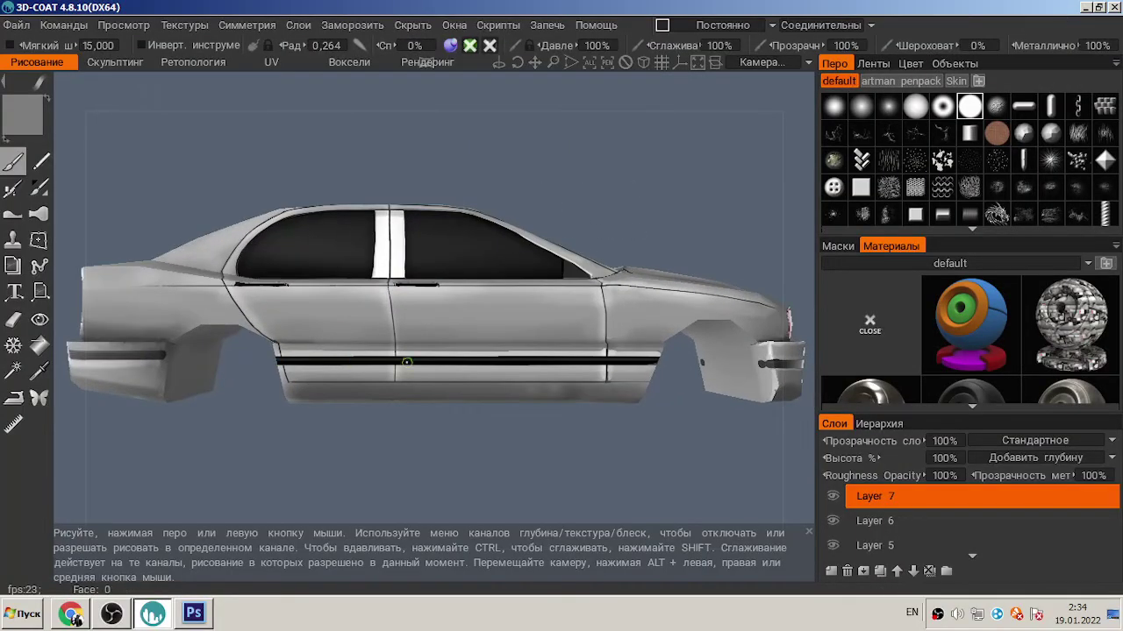
- Paint depth along the seam between the side doors and the rear door's lower corner, using a 0.056 radius and soft stroke
left_click_drag(534, 360, 662, 370, "alt")
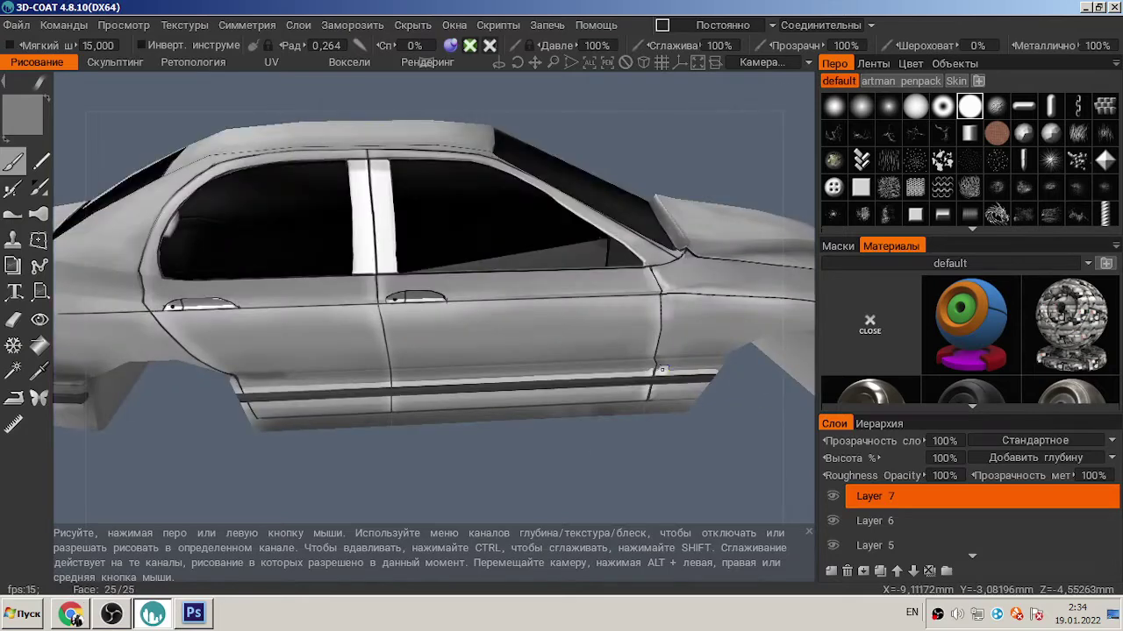
scroll(376, 246, "up", 4)
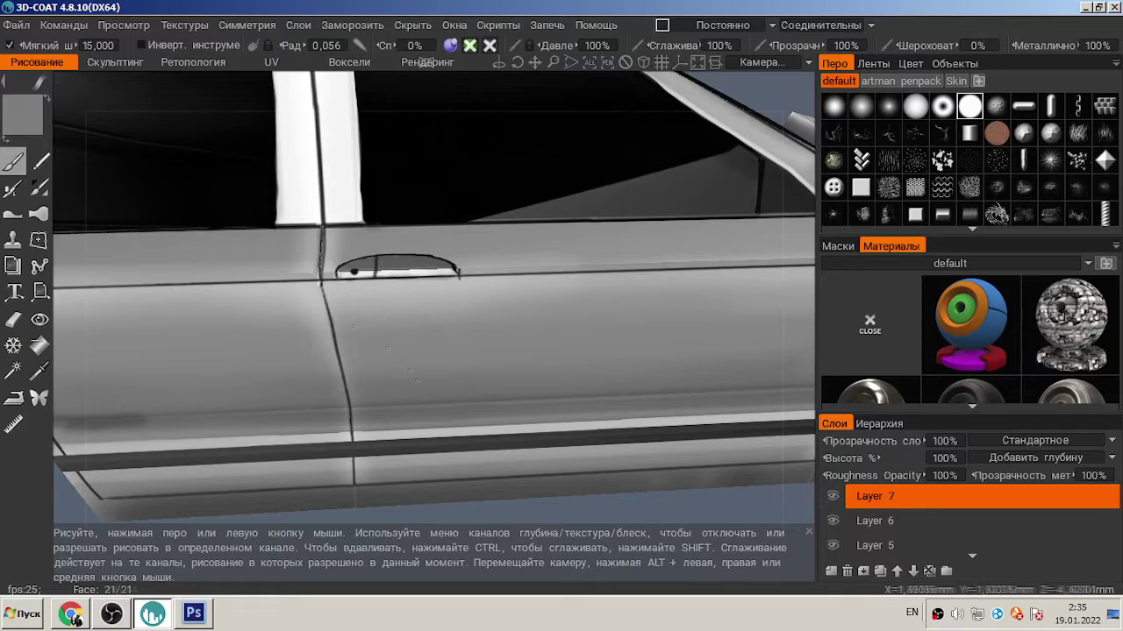
left_click_drag(332, 304, 354, 299, "alt")
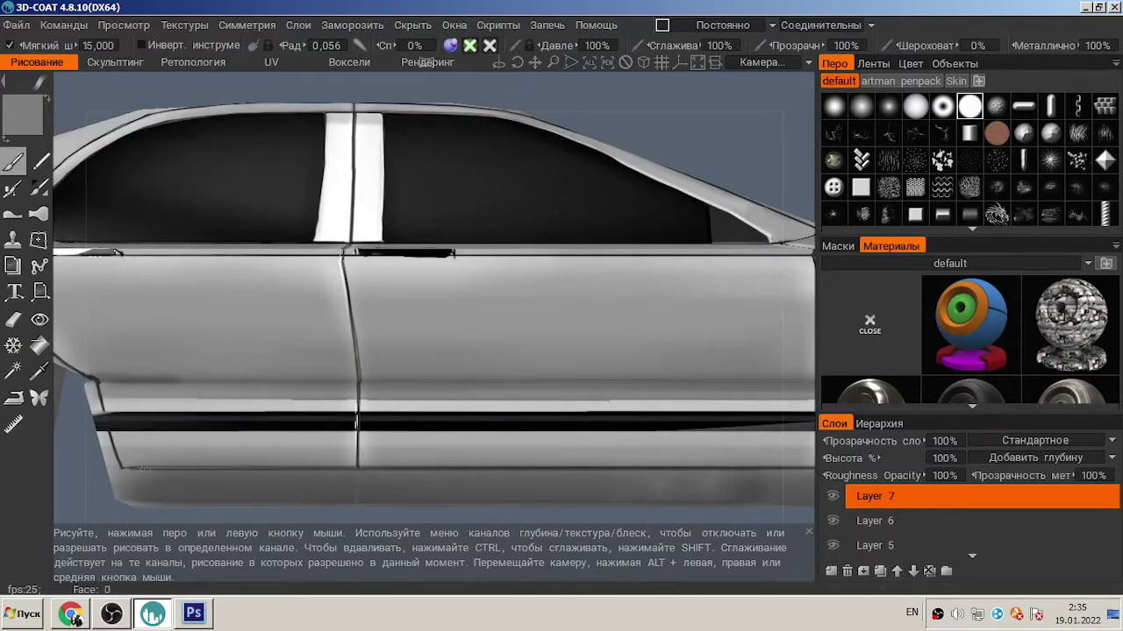
scroll(156, 467, "up", 3)
left_click_drag(296, 518, 284, 507)
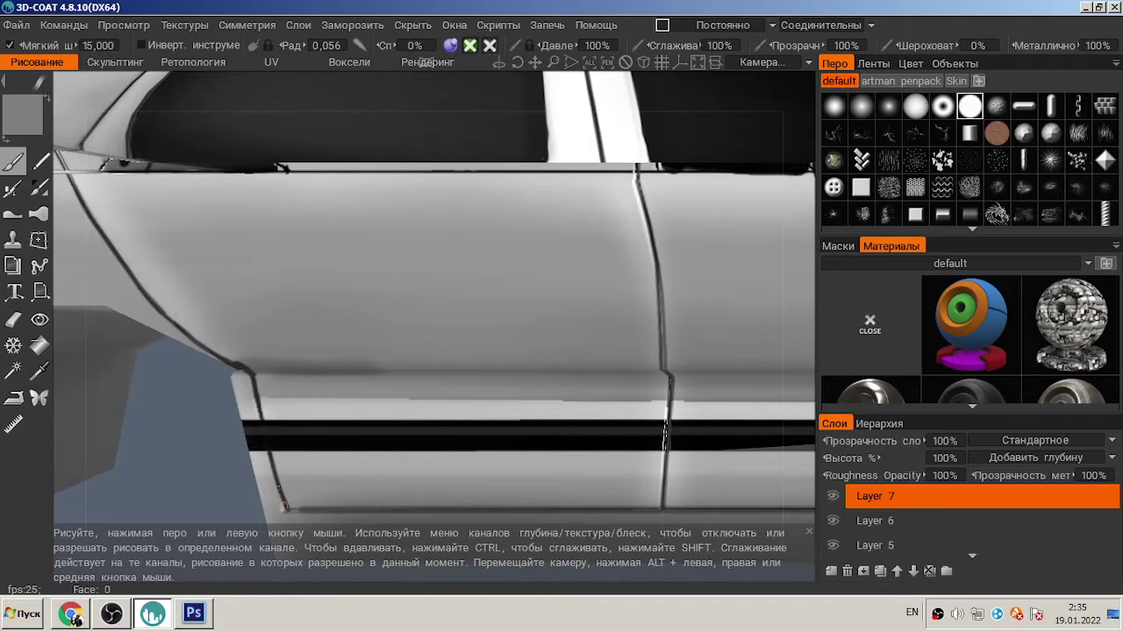
- Paint depth along the rear door's curved back edge from the sill up to the window
left_click_drag(407, 325, 456, 347, "alt")
left_click_drag(239, 341, 161, 214)
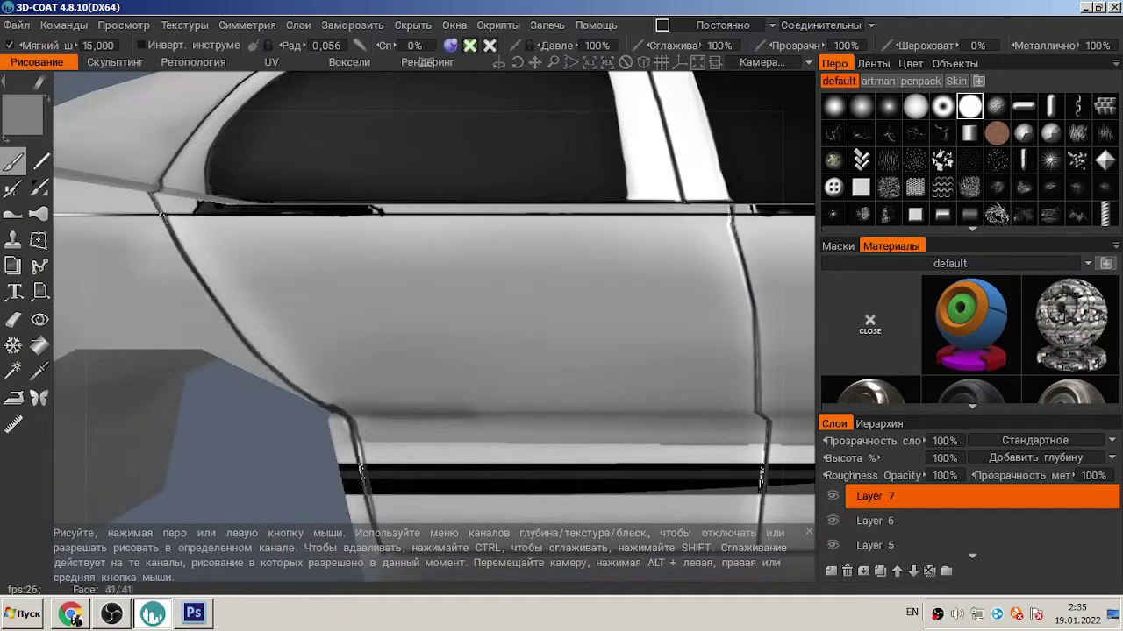
scroll(346, 264, "down", 3)
left_click_drag(346, 263, 360, 267, "alt")
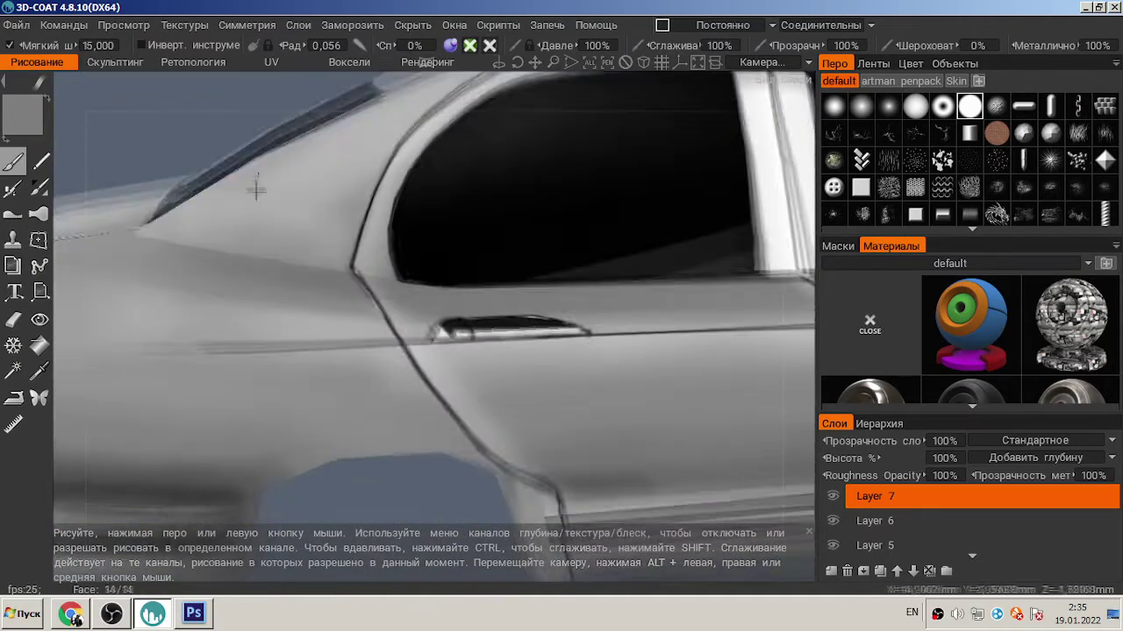
- Paint depth along the rear windscreen's edge and the door seam curving around the rear side window
scroll(360, 267, "up", 3)
left_click_drag(204, 128, 309, 474, "alt")
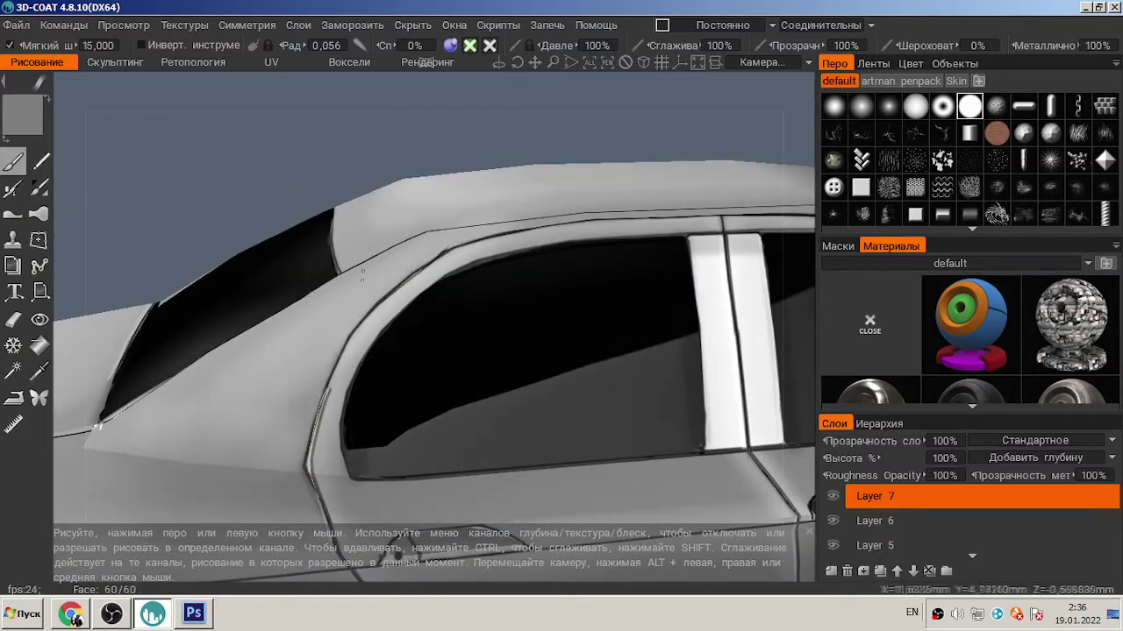
scroll(362, 275, "up", 2)
left_click_drag(325, 306, 364, 278)
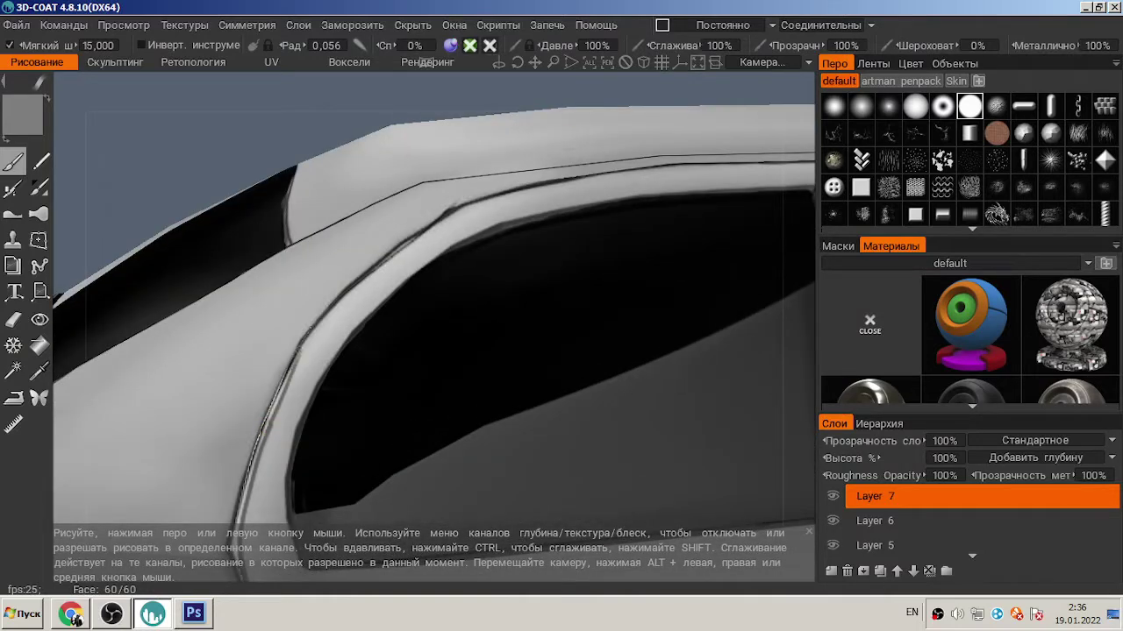
left_click_drag(273, 207, 274, 374, "alt")
- Paint depth along the pillar seam, the front door's upper frame and the seam beside the windscreen
left_click_drag(738, 279, 276, 263, "alt")
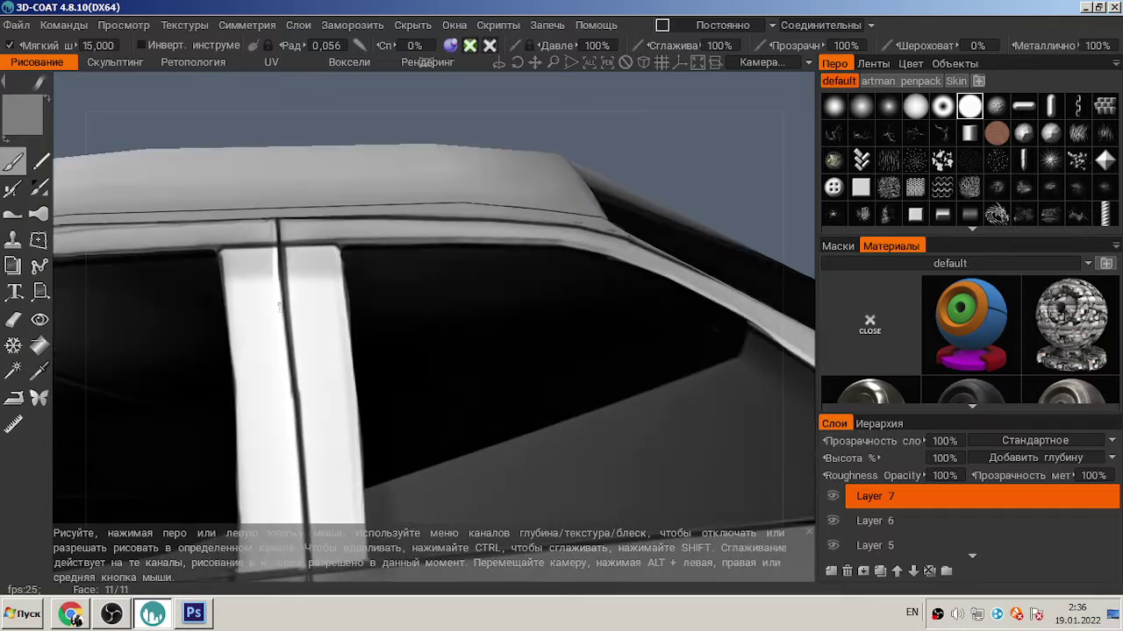
left_click_drag(336, 489, 233, 270, "alt")
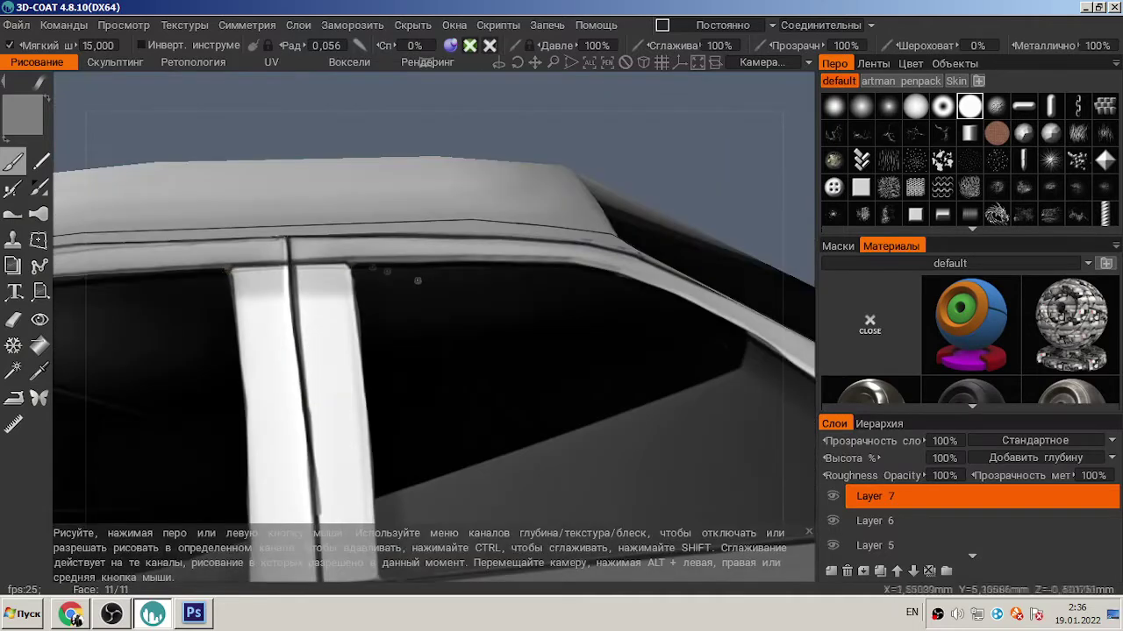
left_click_drag(372, 268, 297, 256, "alt")
left_click_drag(693, 507, 438, 296, "alt")
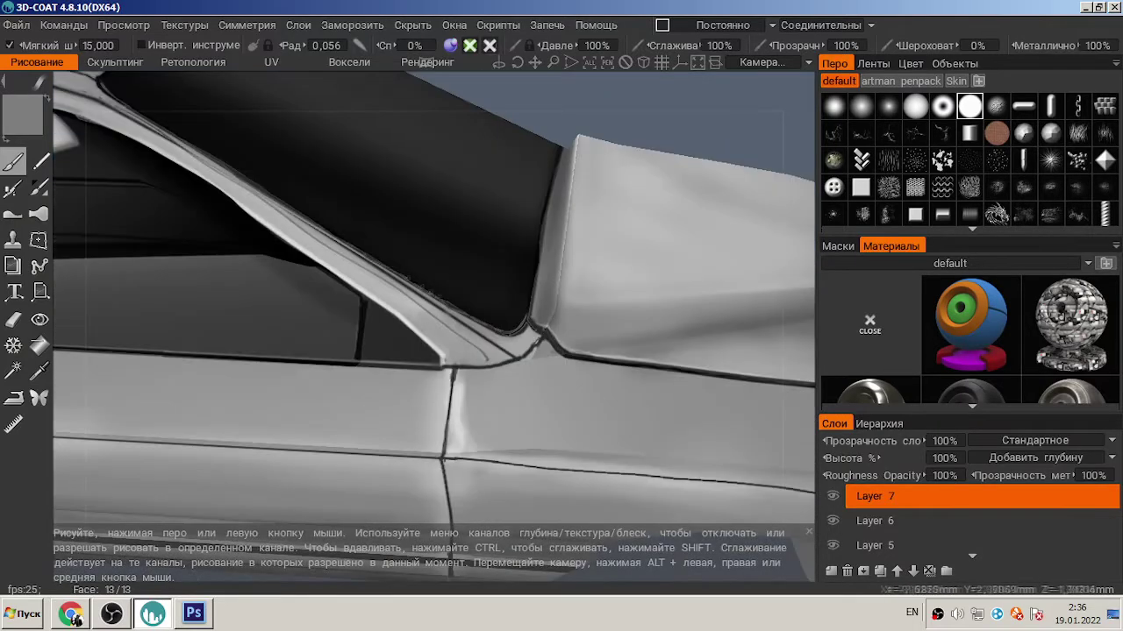
left_click_drag(471, 332, 164, 127)
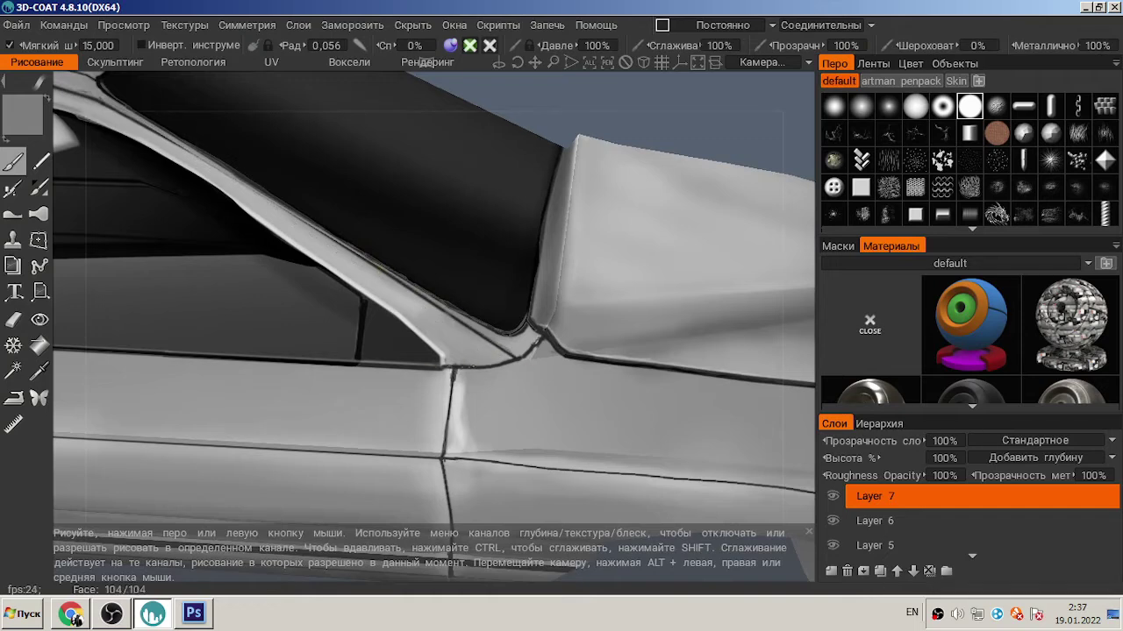
- Paint depth along the front door's leading edge and the bonnet seam down to the headlight, enlarging the brush radius to 0.107
middle_click_drag(488, 389, 457, 302, "alt")
left_click_drag(460, 456, 342, 262, "alt")
left_click_drag(586, 324, 269, 312, "alt")
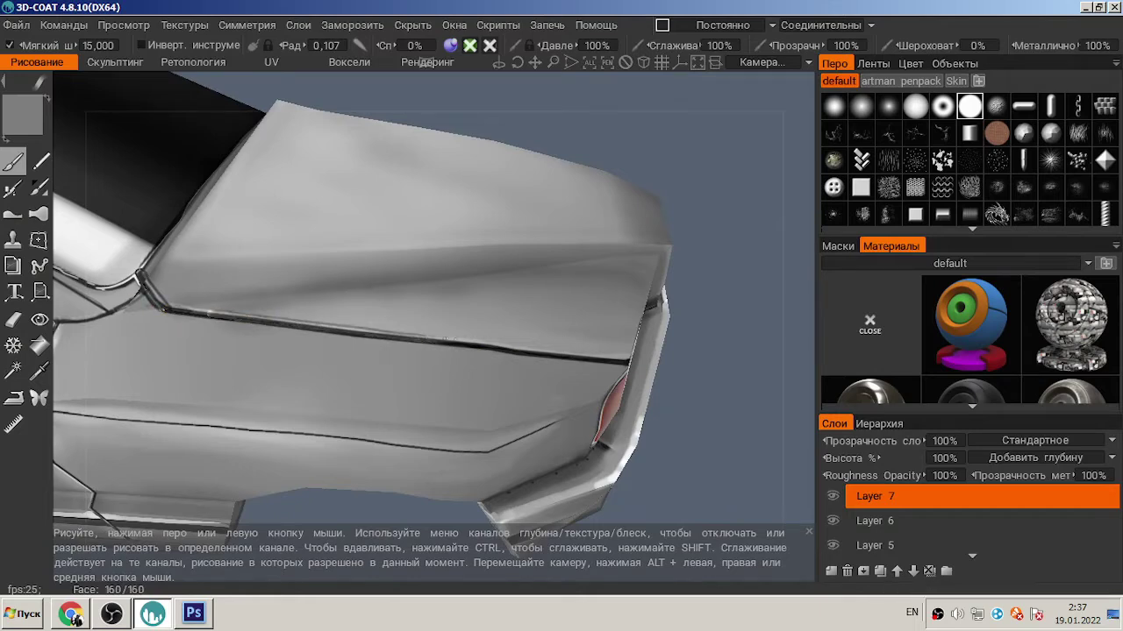
left_click_drag(370, 333, 518, 353, "alt")
left_click_drag(643, 343, 335, 154, "alt")
left_click_drag(530, 336, 546, 476, "alt")
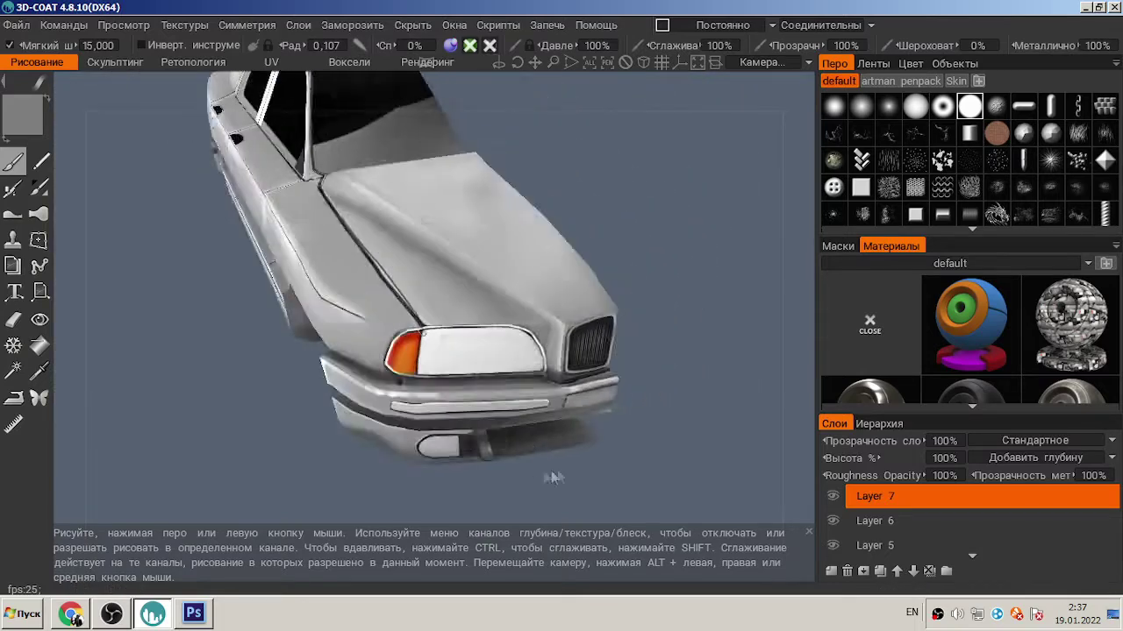
- Paint depth around the radiator grille's frame with the tool inverted
scroll(296, 186, "up", 5)
scroll(104, 340, "down", 5)
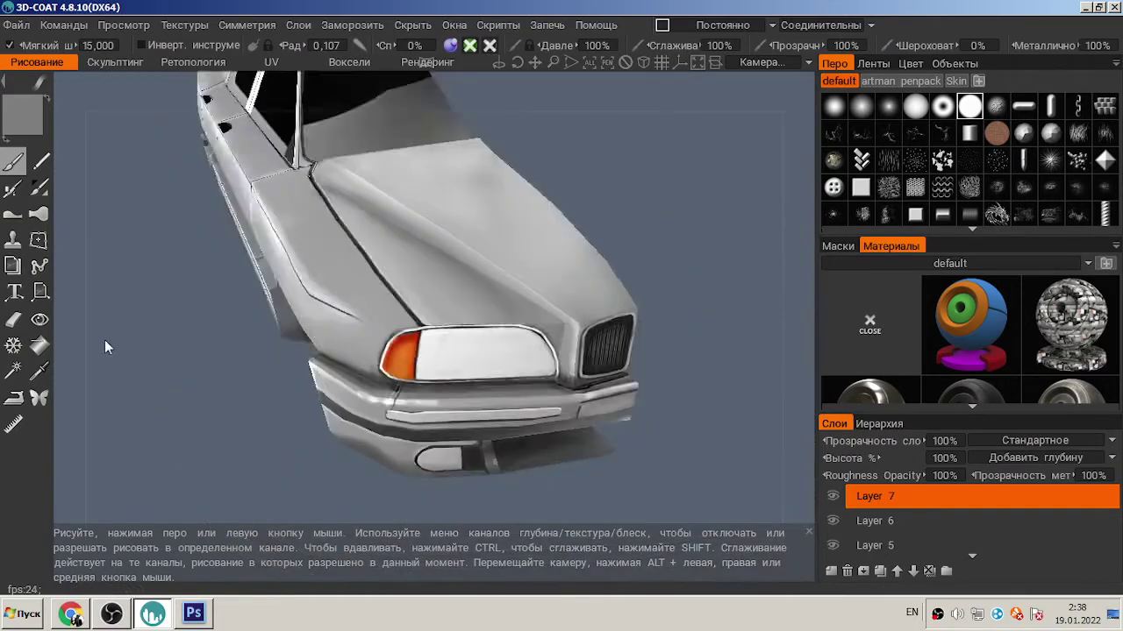
scroll(667, 385, "up", 6)
left_click_drag(665, 399, 567, 295, "alt")
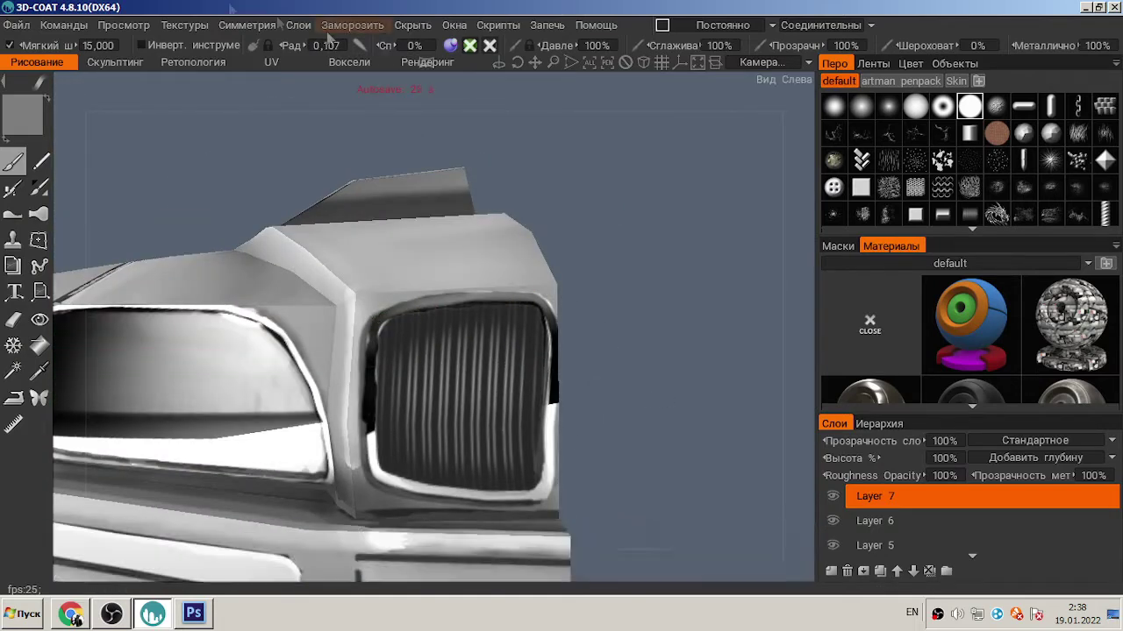
left_click_drag(368, 344, 474, 297, "ctrl")
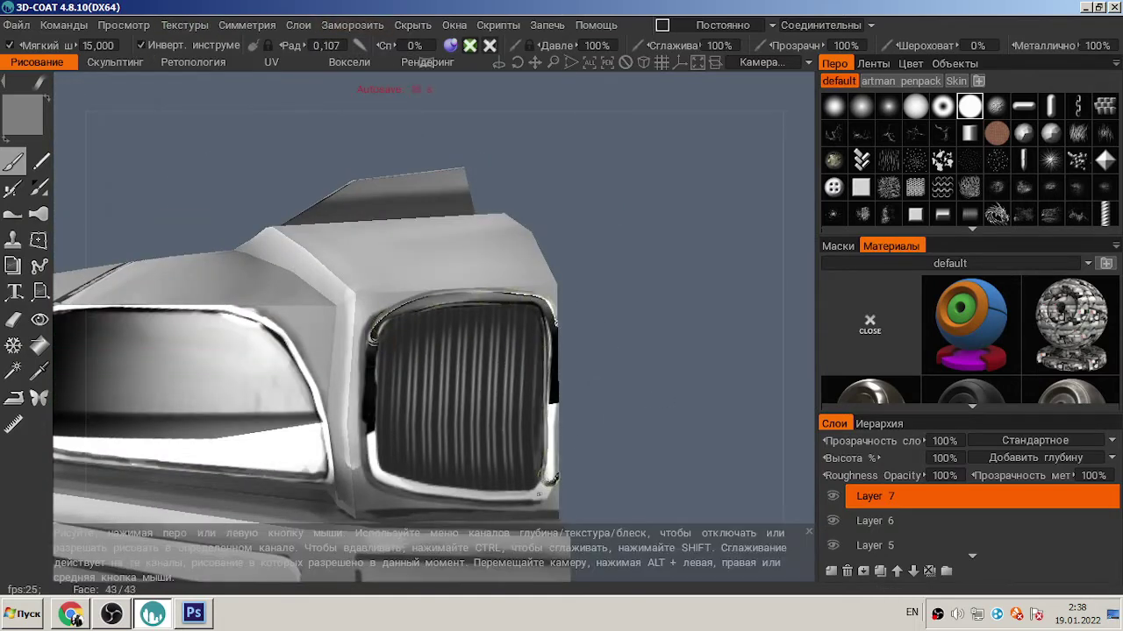
scroll(713, 362, "down", 4)
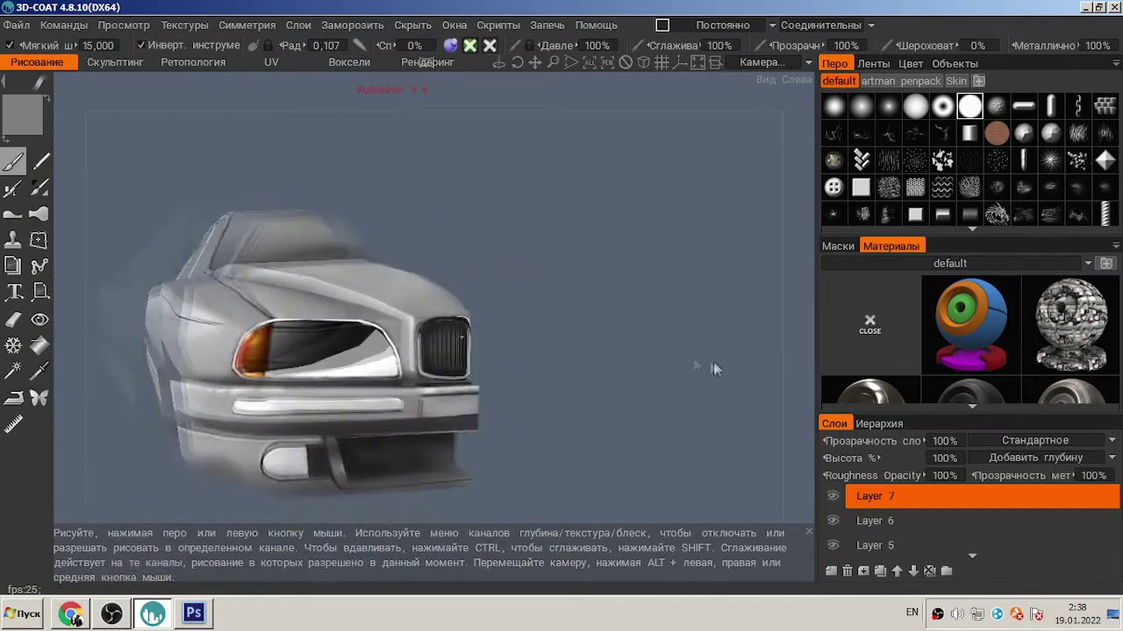
- Paint depth around the headlight, its orange indicator divider, the bumper's light strip and the fog light with small inverted brushes
left_click_drag(713, 361, 727, 328, "alt")
scroll(727, 328, "up", 3)
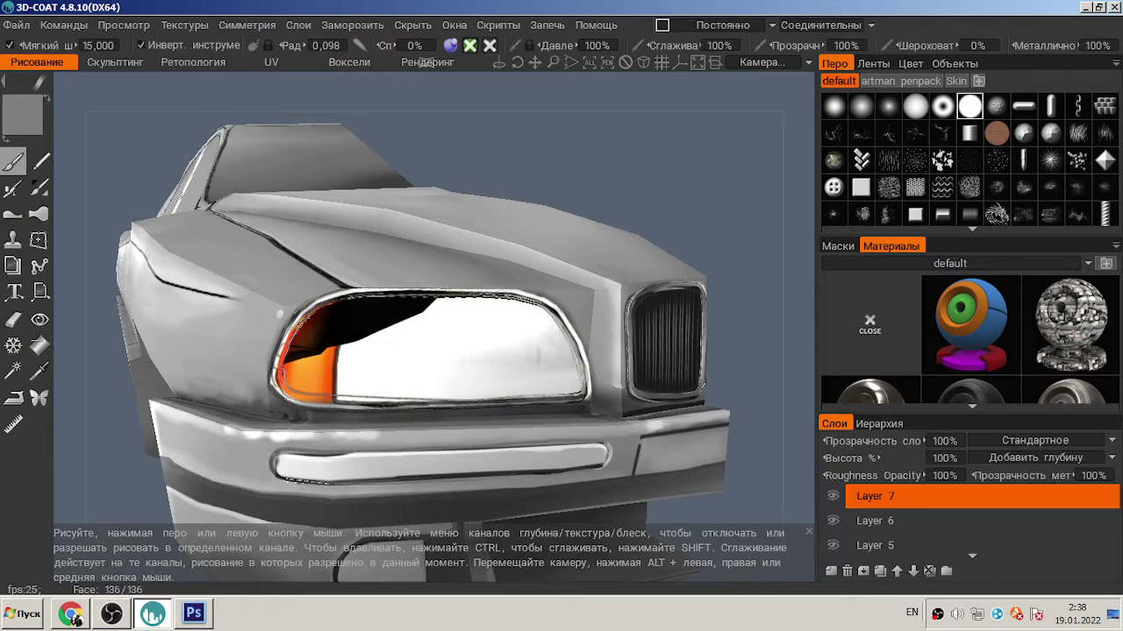
scroll(331, 414, "down", 3)
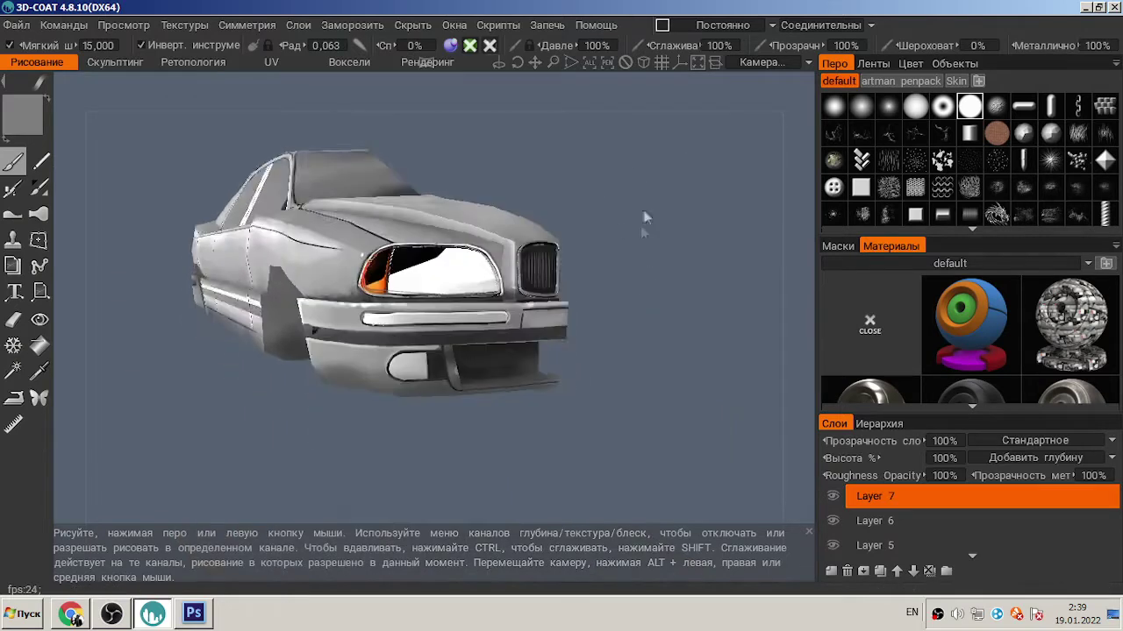
left_click_drag(647, 220, 369, 407, "alt")
scroll(368, 407, "up", 3)
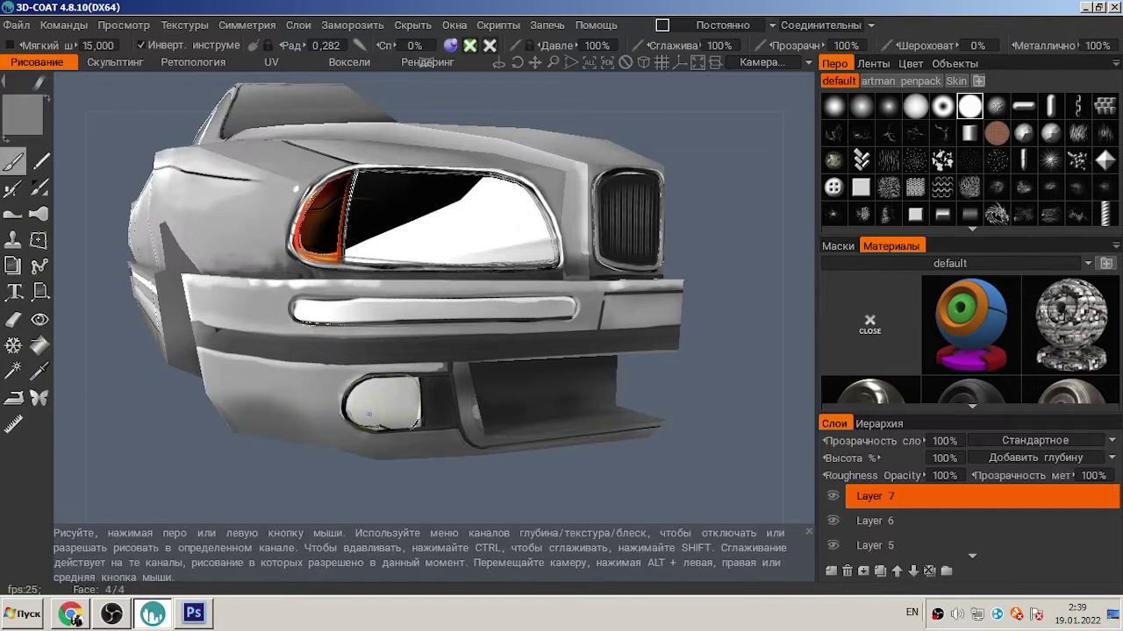
- Paint depth along the front bumper's dark strip with a 0.282 radius and soft stroke off
left_click_drag(421, 342, 267, 419, "alt")
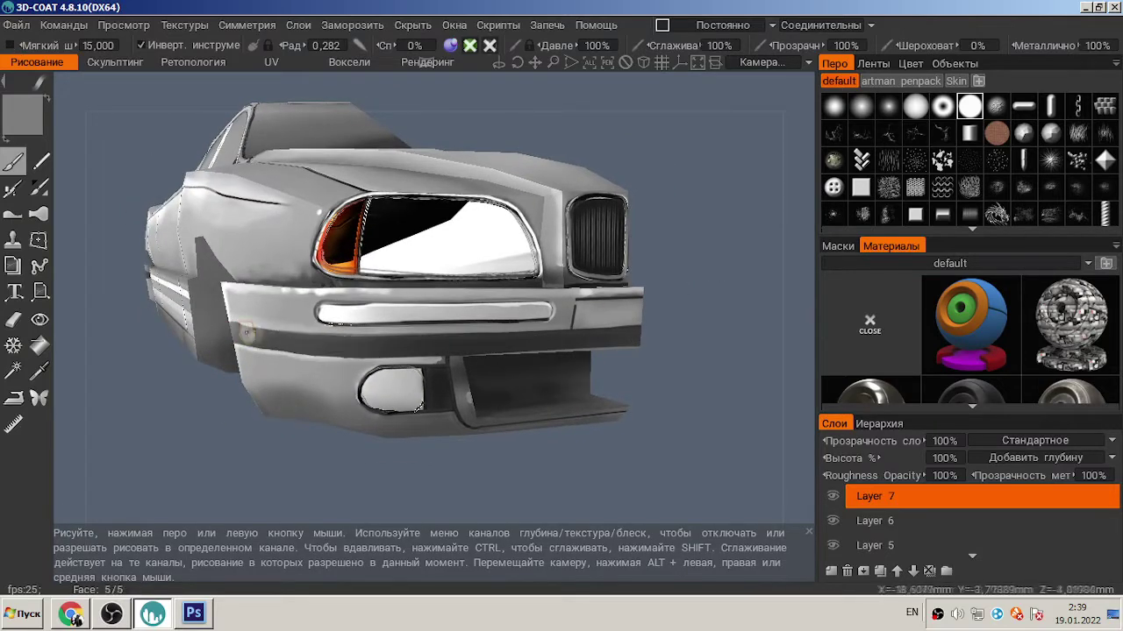
left_click_drag(722, 321, 424, 331, "alt")
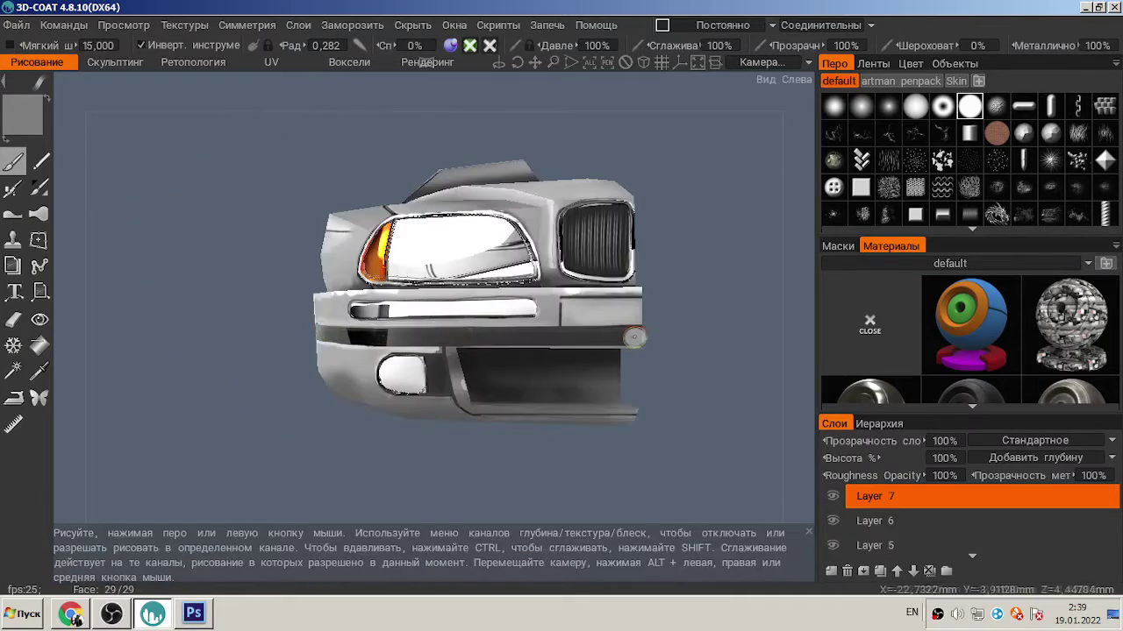
left_click_drag(341, 336, 363, 340, "alt")
left_click_drag(274, 331, 590, 372, "alt")
- Outline the tail light's red bars, outer yellow section and white reversing light with inverted depth strokes
mouse_move(497, 331)
left_mouse_down("alt")
mouse_move(355, 338)
mouse_move(283, 368)
mouse_move(261, 243)
left_mouse_up("alt")
scroll(261, 254, "up", 6)
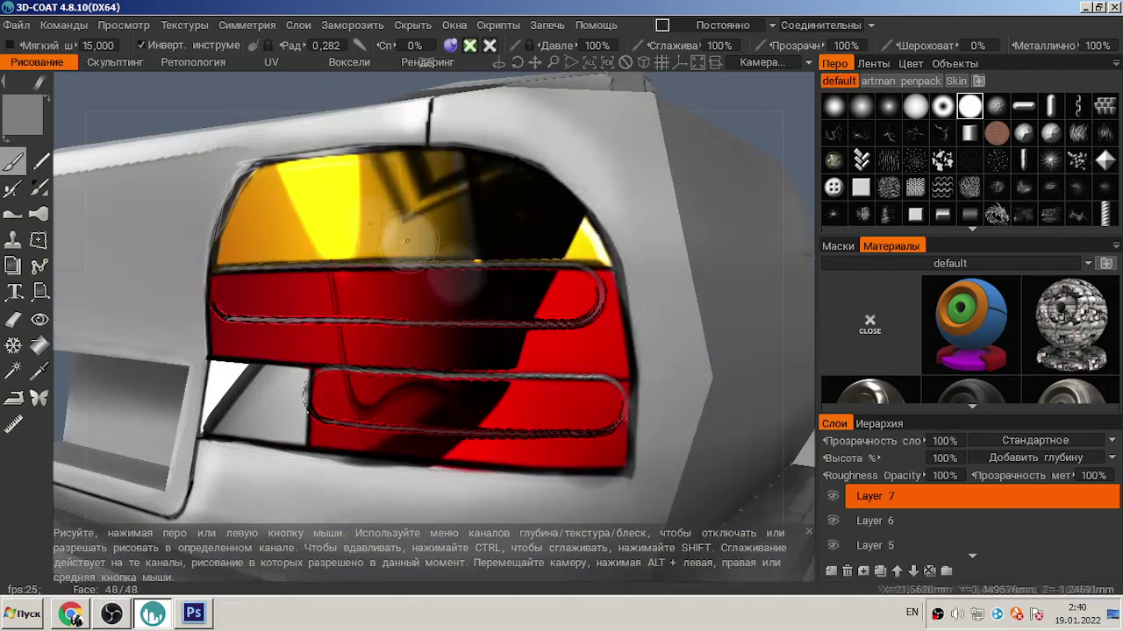
mouse_move(478, 167)
left_mouse_down()
mouse_move(501, 187)
mouse_move(514, 181)
mouse_move(561, 246)
left_mouse_up()
mouse_move(215, 396)
left_mouse_down()
mouse_move(263, 366)
mouse_move(302, 403)
mouse_move(246, 436)
mouse_move(217, 408)
left_mouse_up()
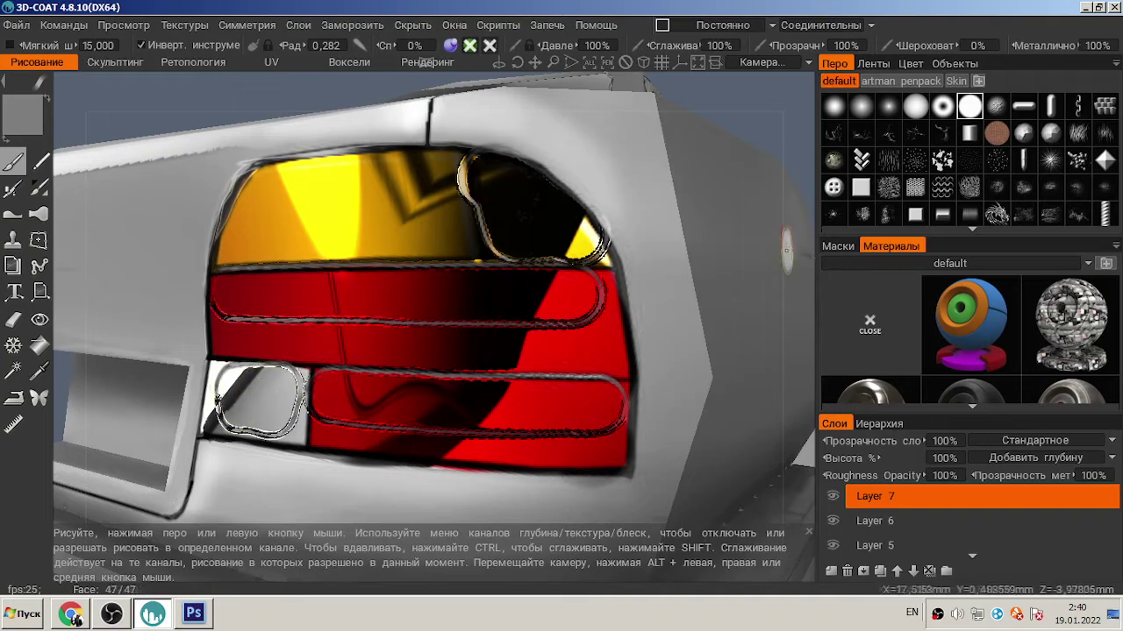
- Paint inverted depth over the white door pillar between the side windows
scroll(786, 250, "down", 5)
left_click_drag(786, 250, 584, 183, "alt")
scroll(583, 183, "up", 6)
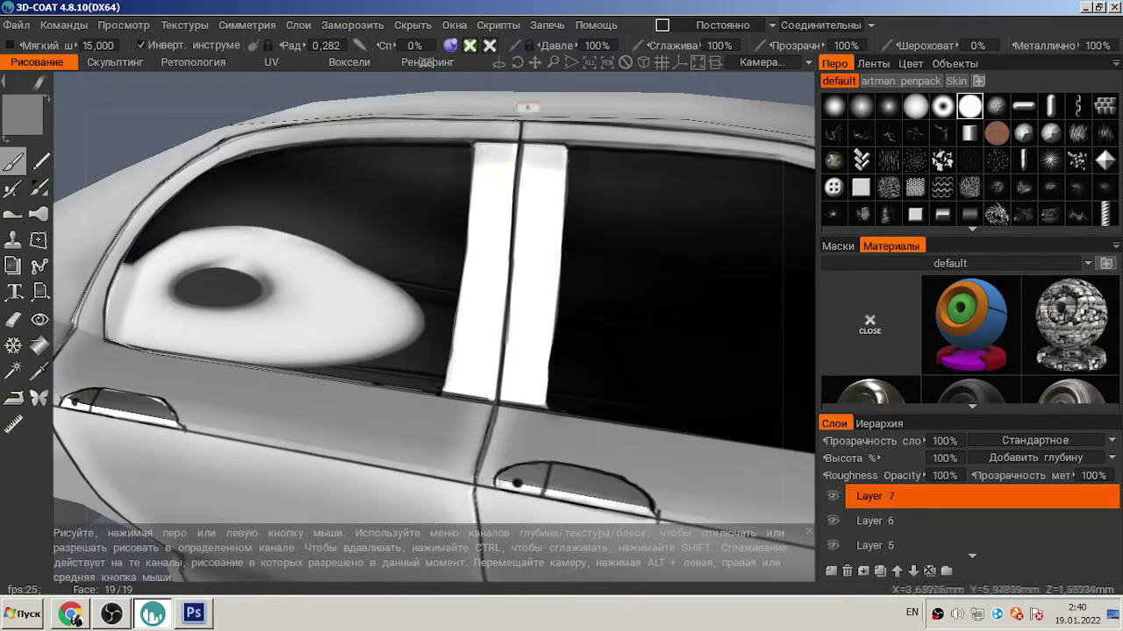
left_click_drag(527, 107, 336, 371, "alt")
left_click_drag(377, 215, 360, 491)
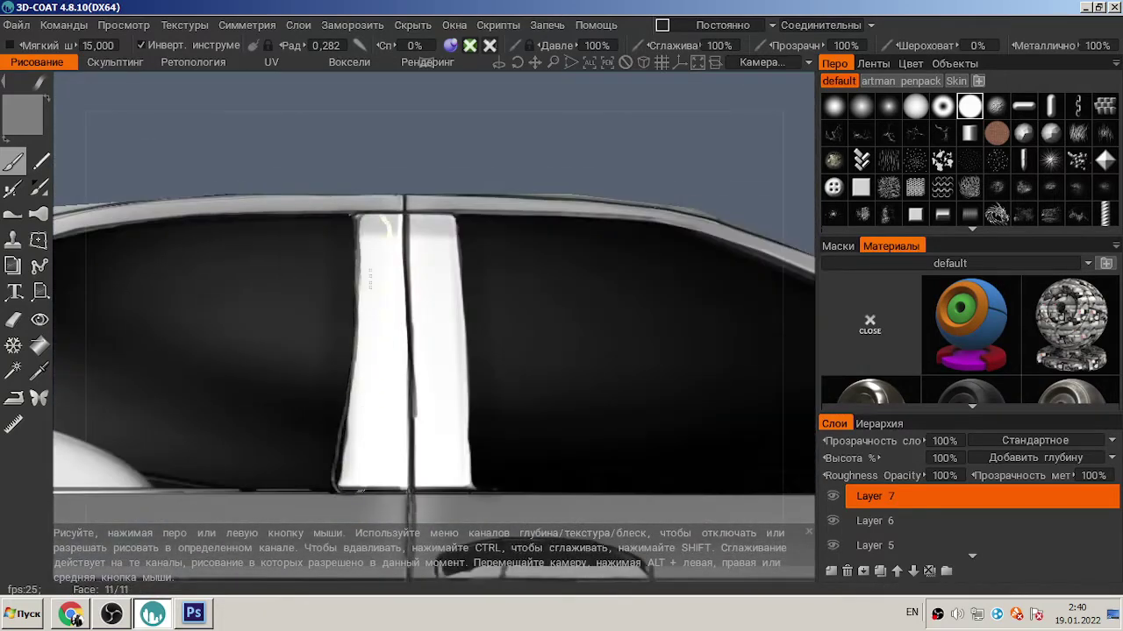
mouse_move(399, 450)
left_mouse_down()
mouse_move(348, 479)
mouse_move(382, 221)
left_mouse_up()
- Paint inverted depth over the rear and front door handles with a smaller brush
left_click_drag(363, 450, 500, 298, "alt")
left_click_drag(342, 445, 307, 406, "alt")
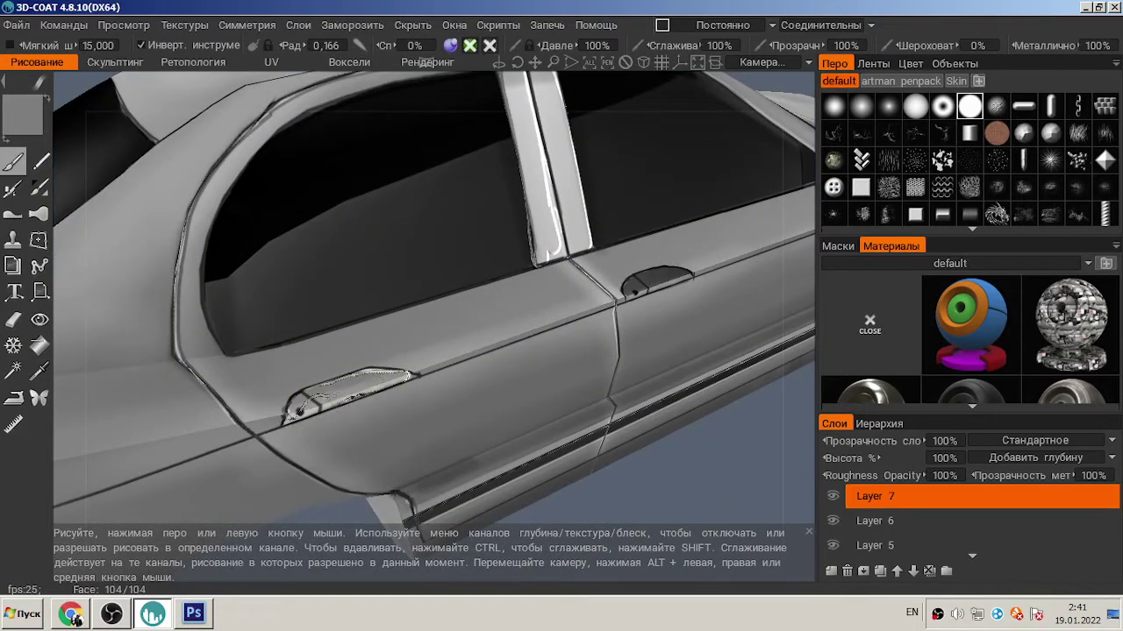
left_click_drag(307, 405, 281, 386, "alt")
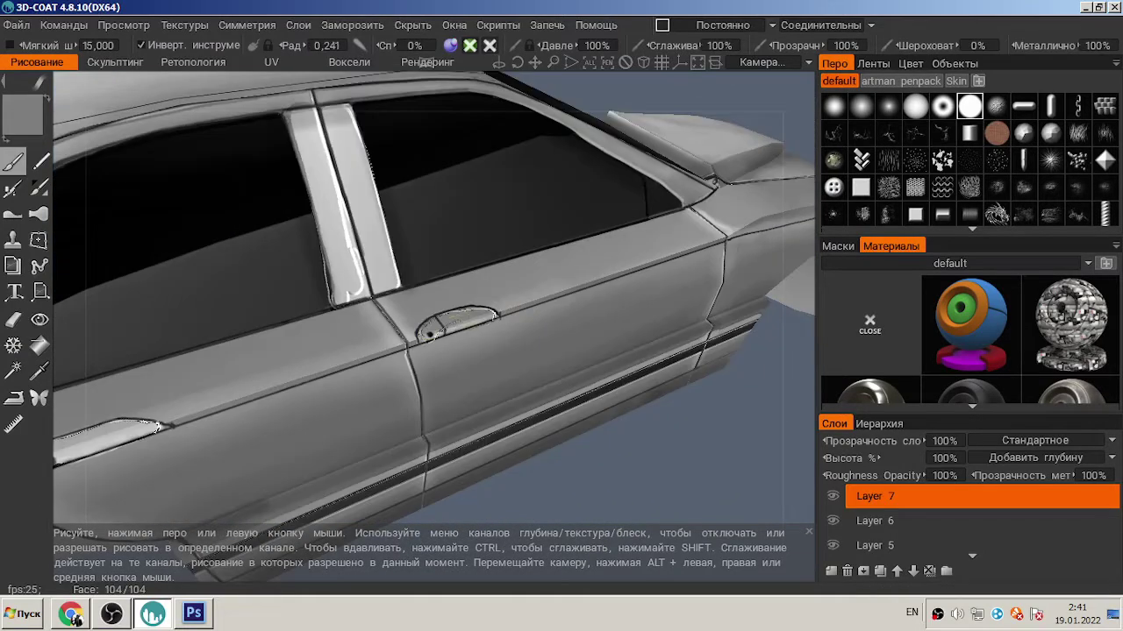
left_click_drag(644, 401, 583, 392, "alt")
- Erase excess painted depth around the door handles with a 0.191 eraser radius
left_click(14, 319)
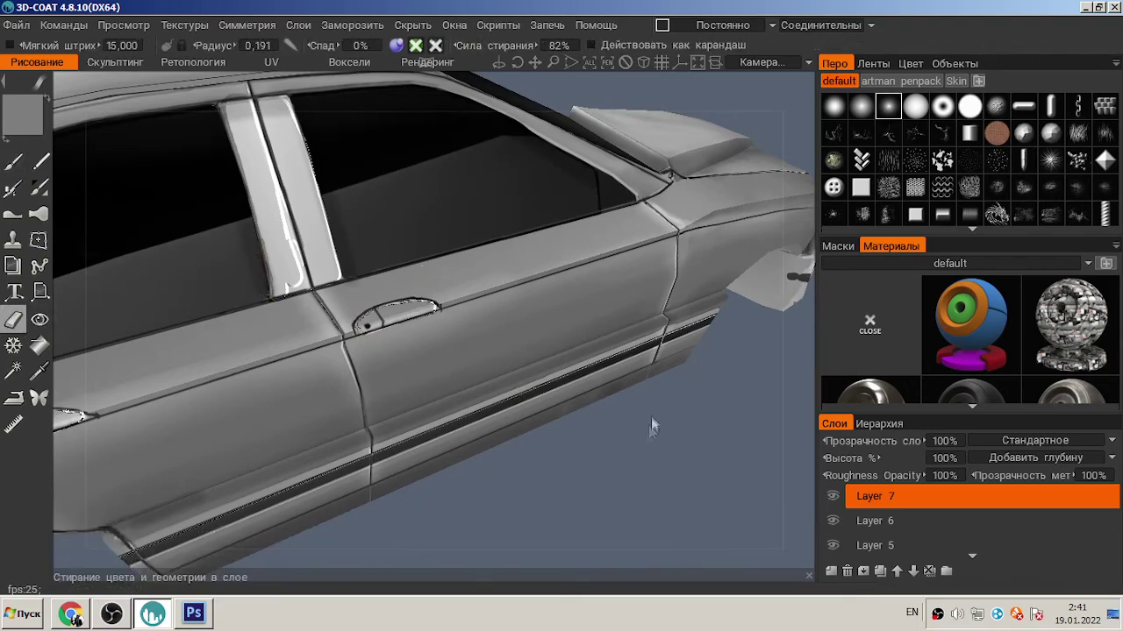
scroll(438, 351, "down", 5)
- Paint depth along the trunk lid's lower seam beside the tail light with a 0.076 brush radius
left_click_drag(368, 413, 494, 458, "alt")
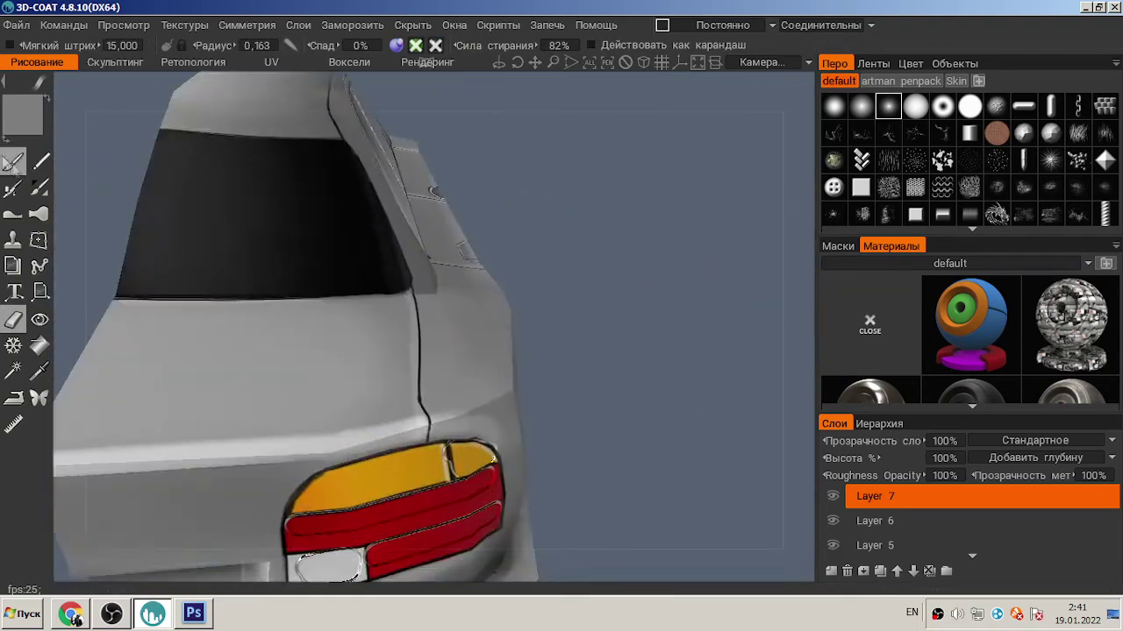
left_click(10, 161)
left_click_drag(605, 236, 113, 443, "alt")
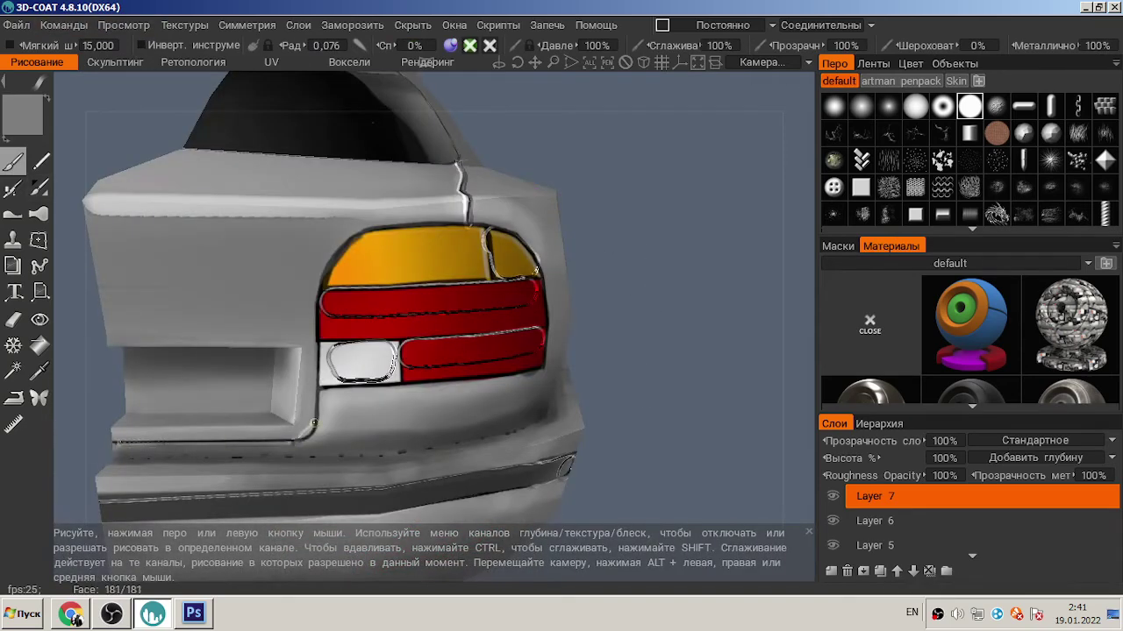
- Paint depth along the roof's side seam and around the windshield's edge with soft stroke on, finishing with a 0.089 radius
left_click_drag(526, 350, 456, 215, "alt")
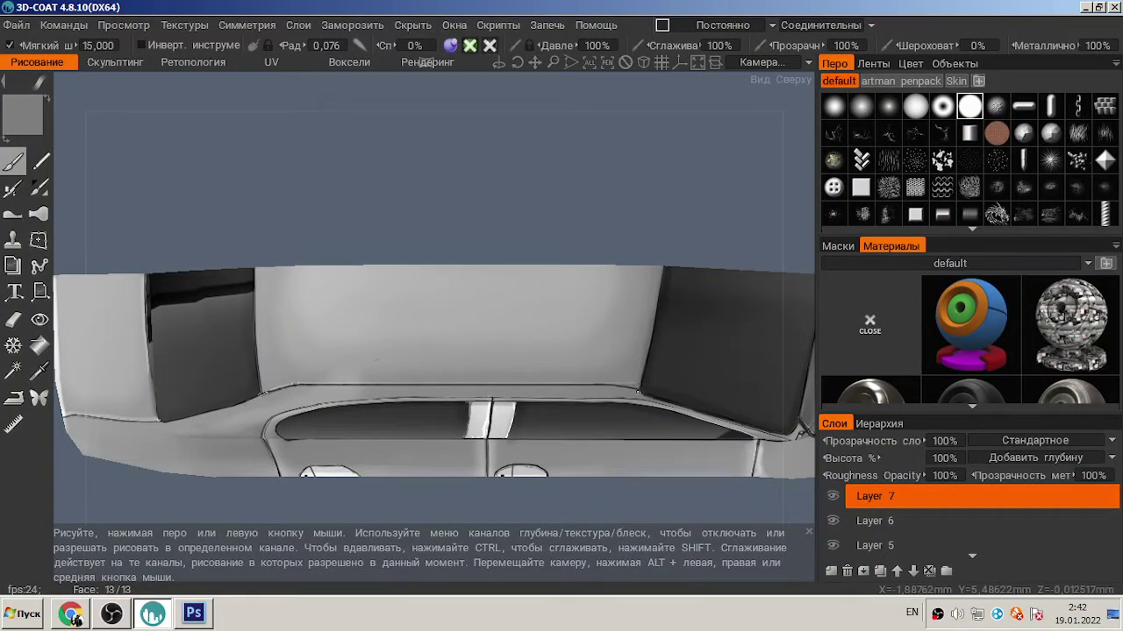
left_click_drag(298, 387, 271, 352, "alt")
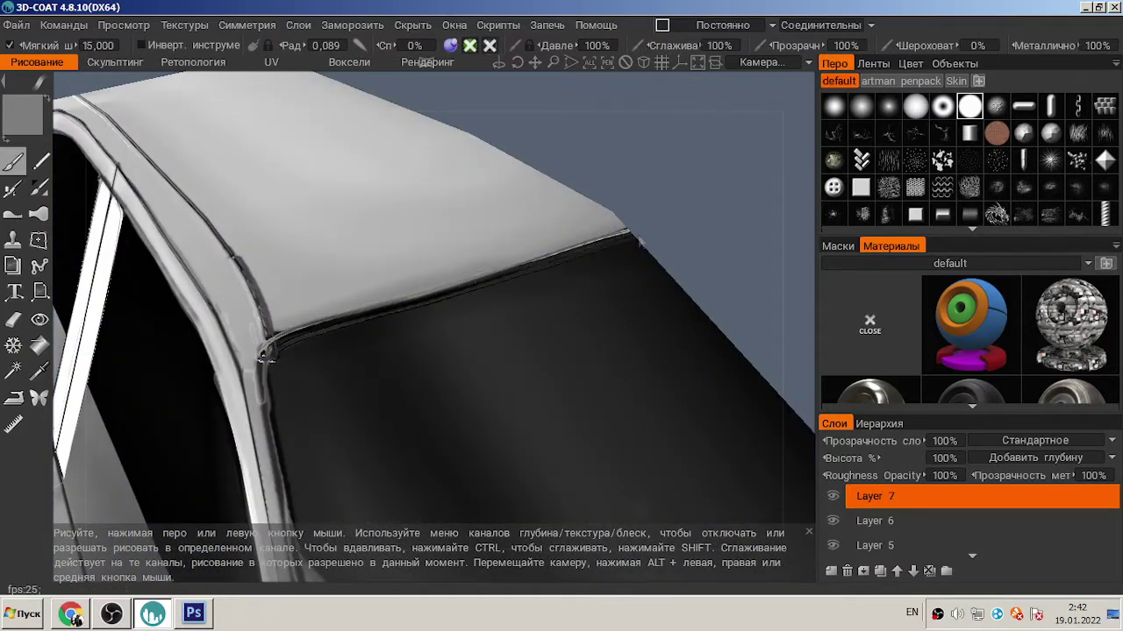
middle_click_drag(264, 356, 324, 233)
scroll(376, 462, "up", 2)
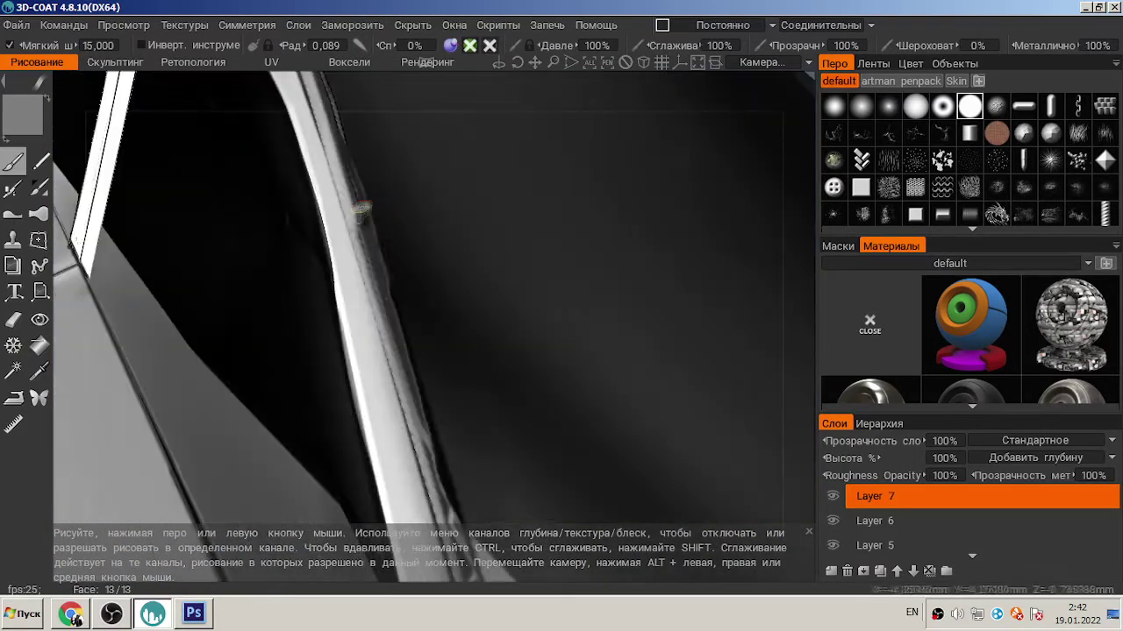
scroll(383, 84, "up", 2)
scroll(429, 474, "down", 2)
scroll(492, 478, "down", 2)
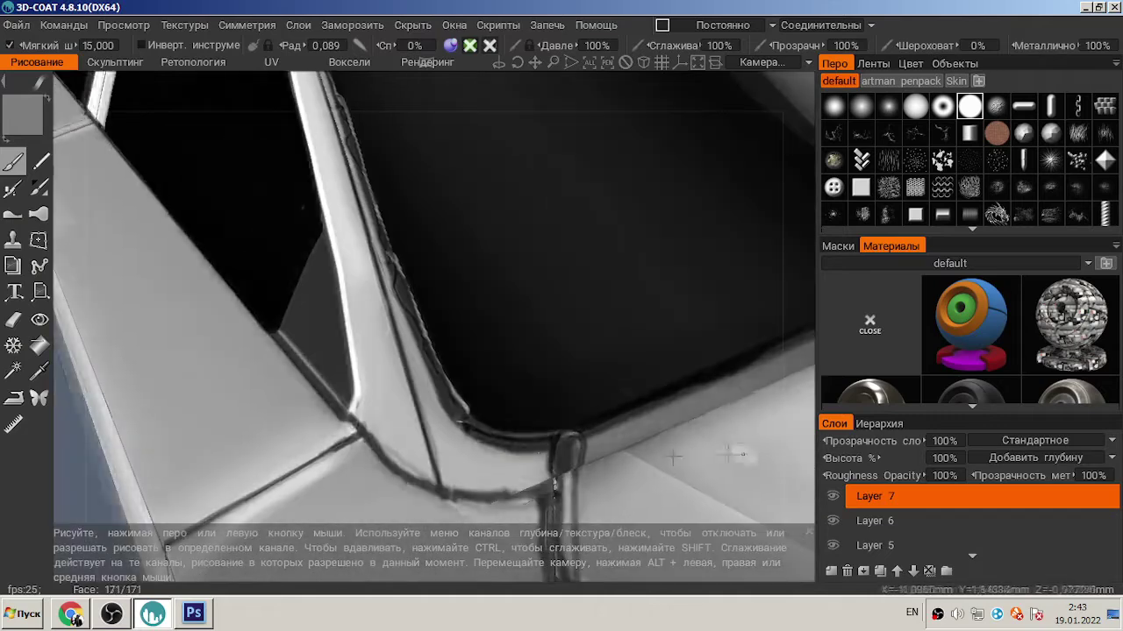
scroll(372, 447, "up", 4)
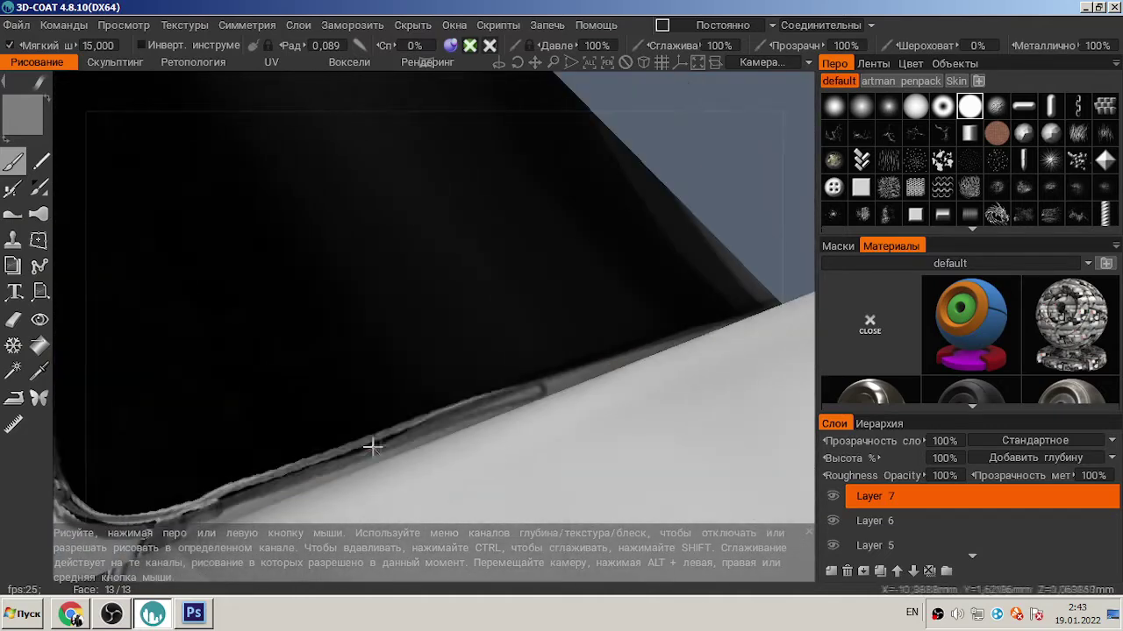
- Paint depth around the rear window's upper, side and lower edges using soft stroke and a 0.089 radius
left_click_drag(745, 201, 447, 233, "alt")
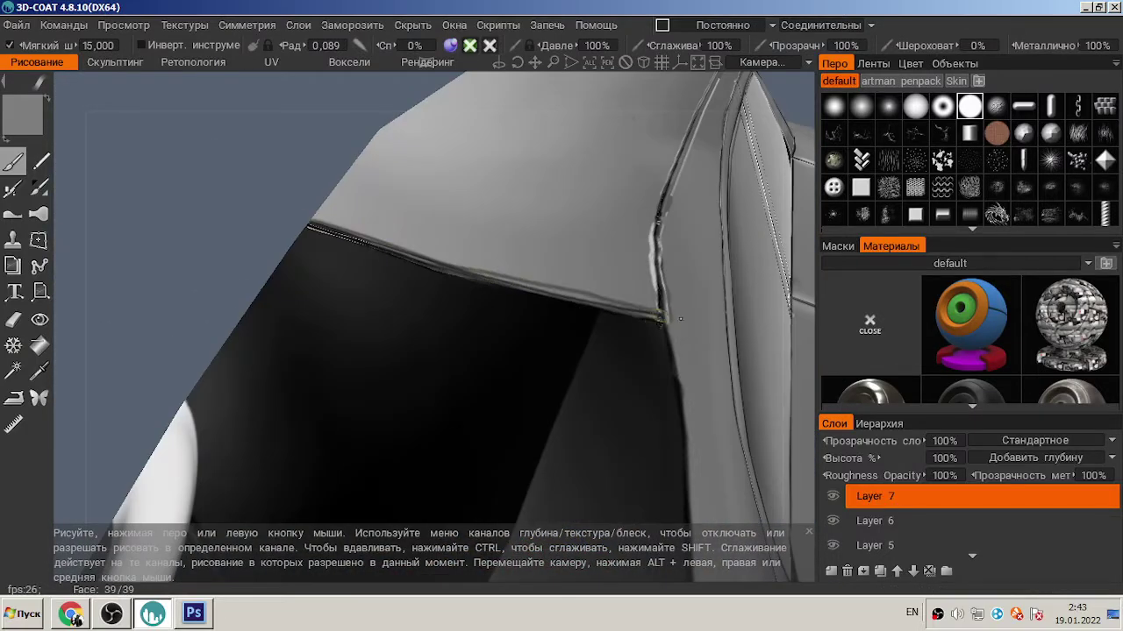
left_click_drag(430, 259, 430, 169, "alt")
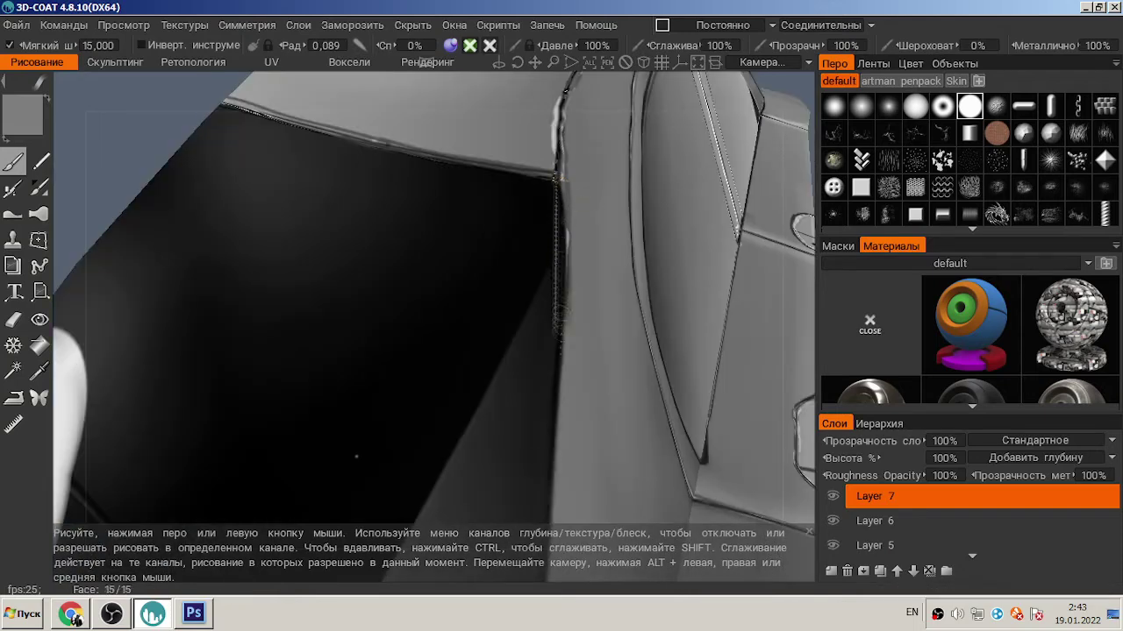
left_click_drag(356, 456, 320, 220, "alt")
left_click_drag(360, 468, 418, 406, "alt")
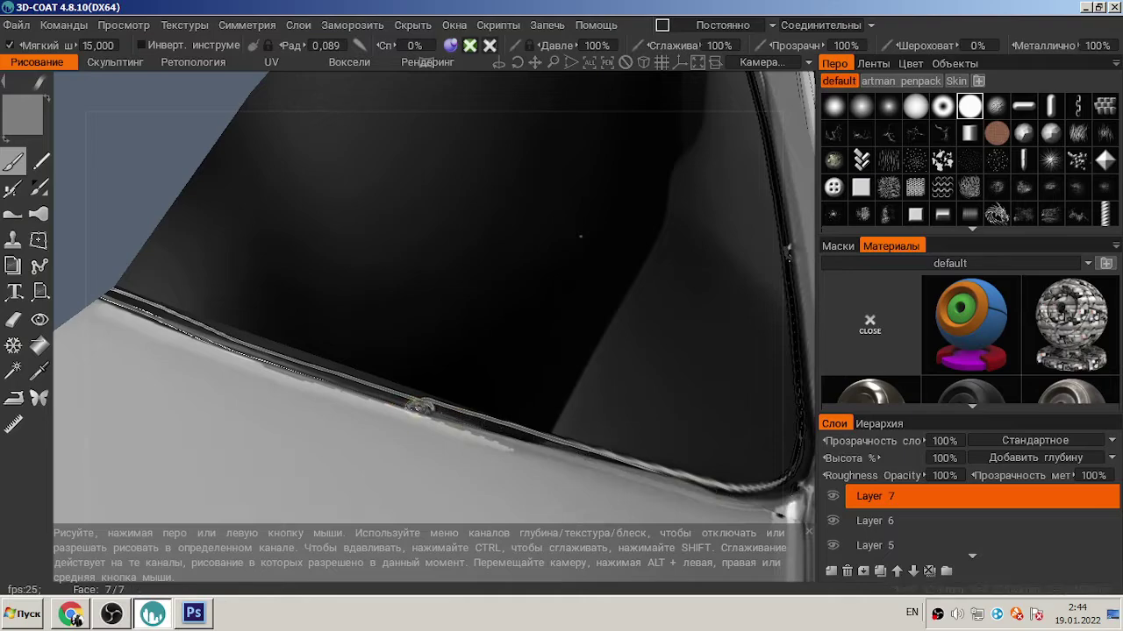
- Paint depth along the side windows' frames, lower edges and the front quarter divider with soft strokes
scroll(120, 131, "down", 5)
scroll(448, 175, "up", 4)
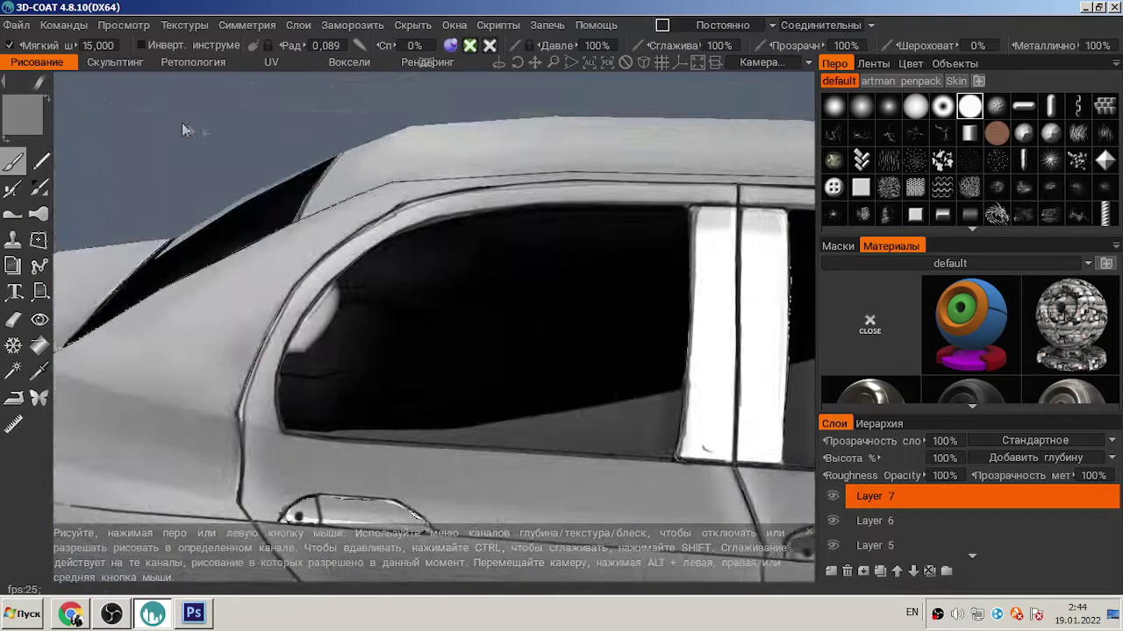
scroll(185, 130, "up", 3)
left_click_drag(346, 178, 448, 247, "alt")
left_click_drag(742, 294, 235, 151, "alt")
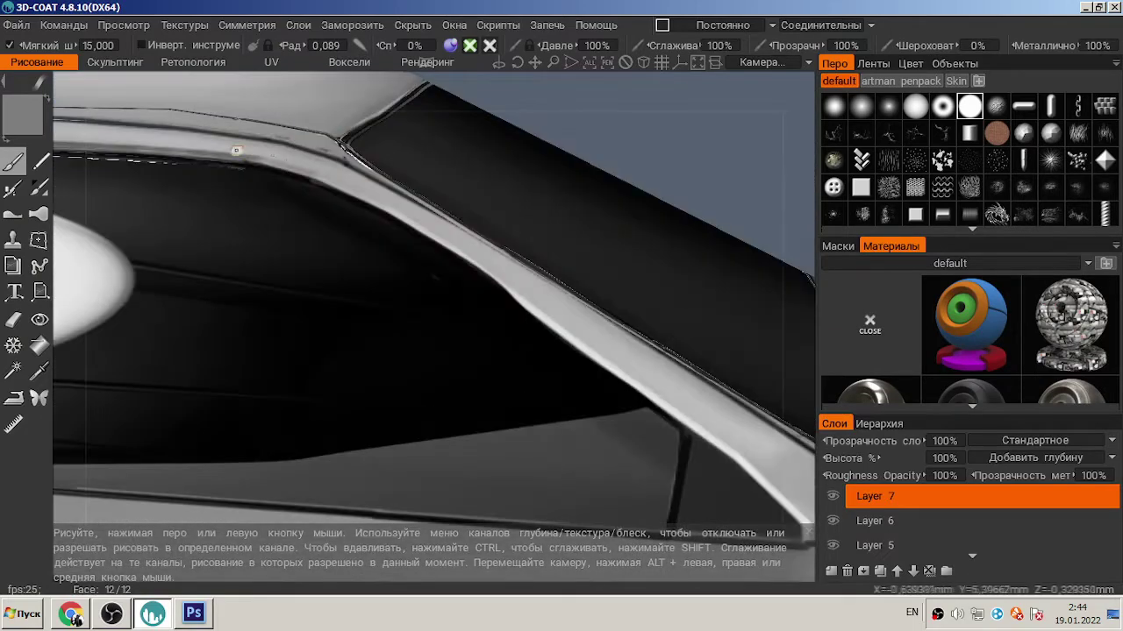
mouse_move(609, 387)
left_mouse_down("alt")
mouse_move(443, 297)
mouse_move(377, 303)
mouse_move(295, 280)
left_mouse_up("alt")
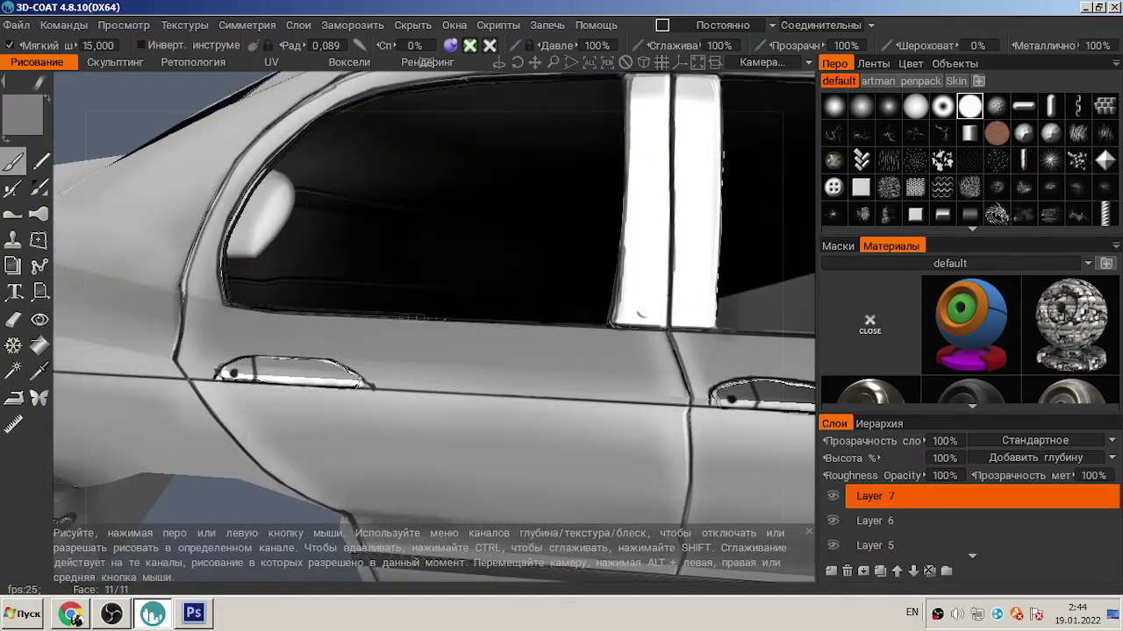
left_click_drag(761, 331, 279, 306, "alt")
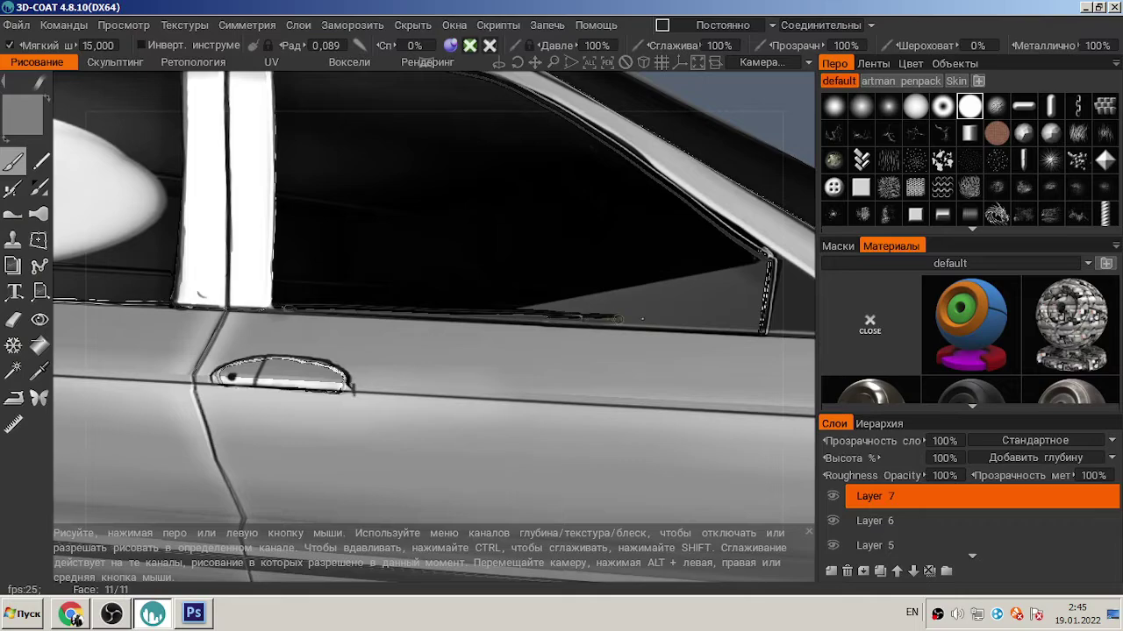
- Paint depth around the radiator grille and inverted depth on its slats with a 0.048 radius
mouse_move(614, 220)
left_mouse_down("alt")
mouse_move(538, 158)
mouse_move(499, 238)
mouse_move(614, 216)
mouse_move(697, 272)
mouse_move(496, 215)
left_mouse_up("alt")
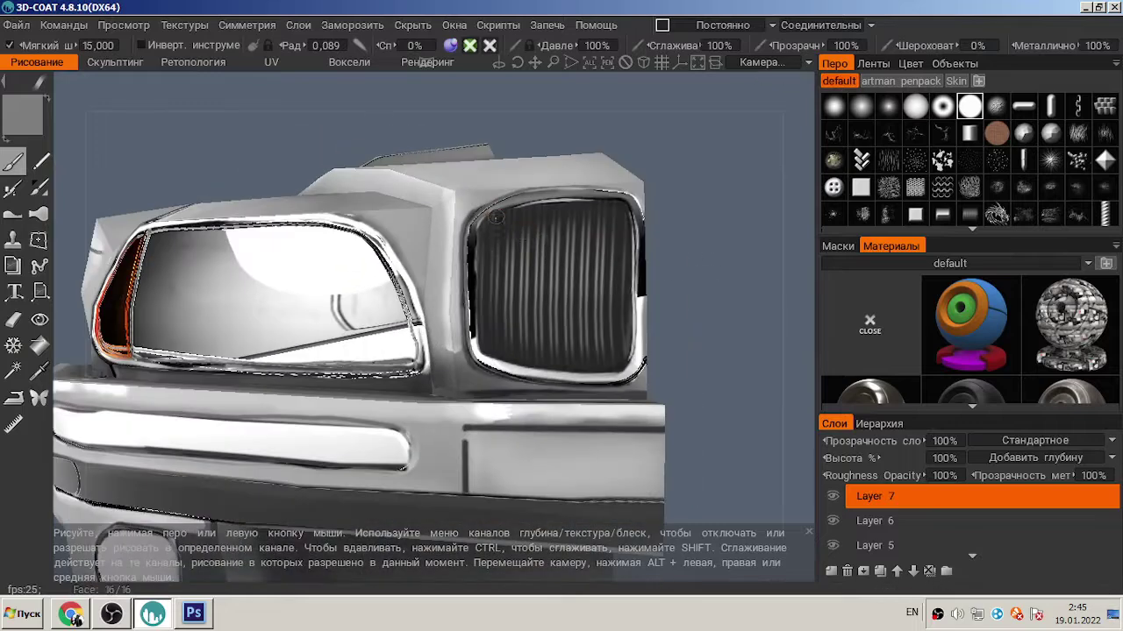
key("ctrl")
left_click_drag(513, 277, 554, 245, "alt")
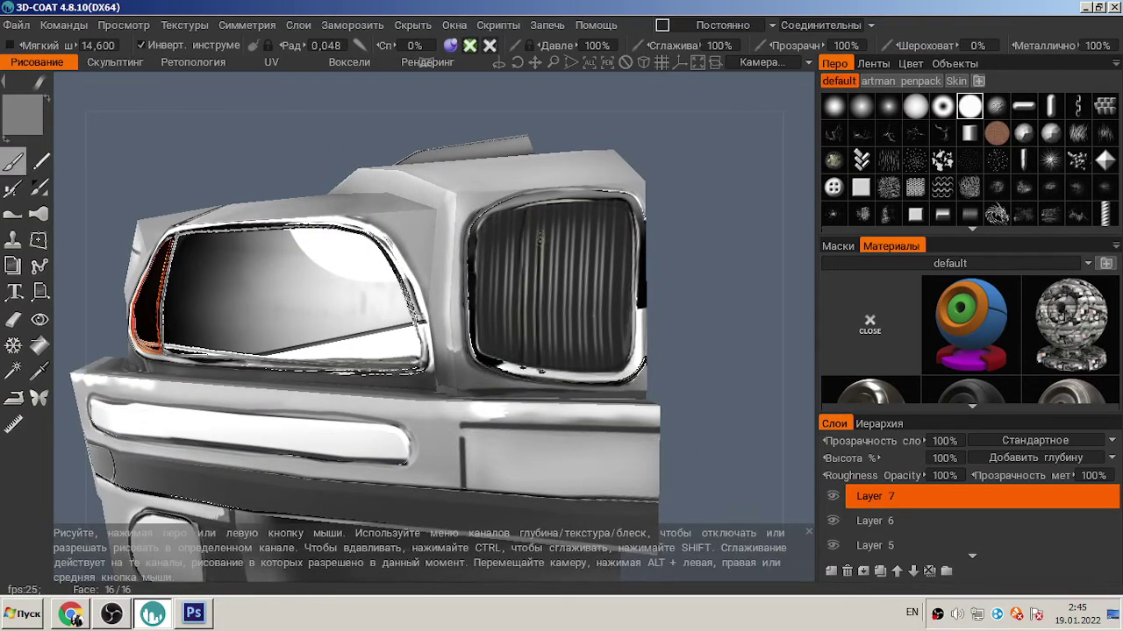
left_click_drag(526, 281, 328, 256, "alt")
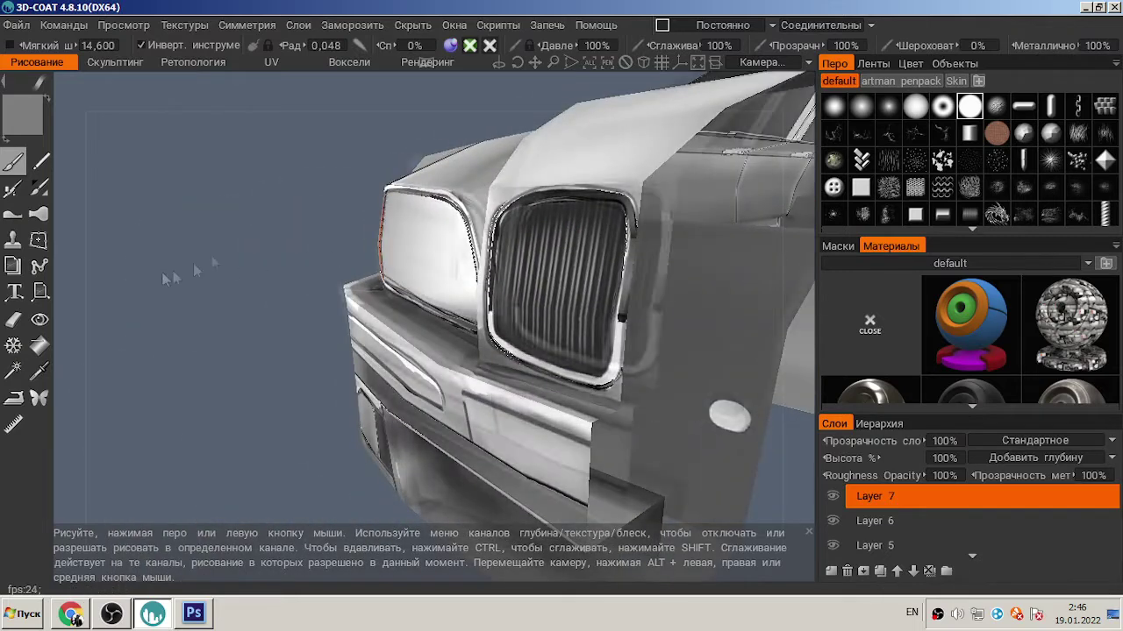
- Outline the front bumper's license plate panel with an inverted depth stroke using a 0.246 radius
left_click_drag(166, 278, 570, 354, "alt")
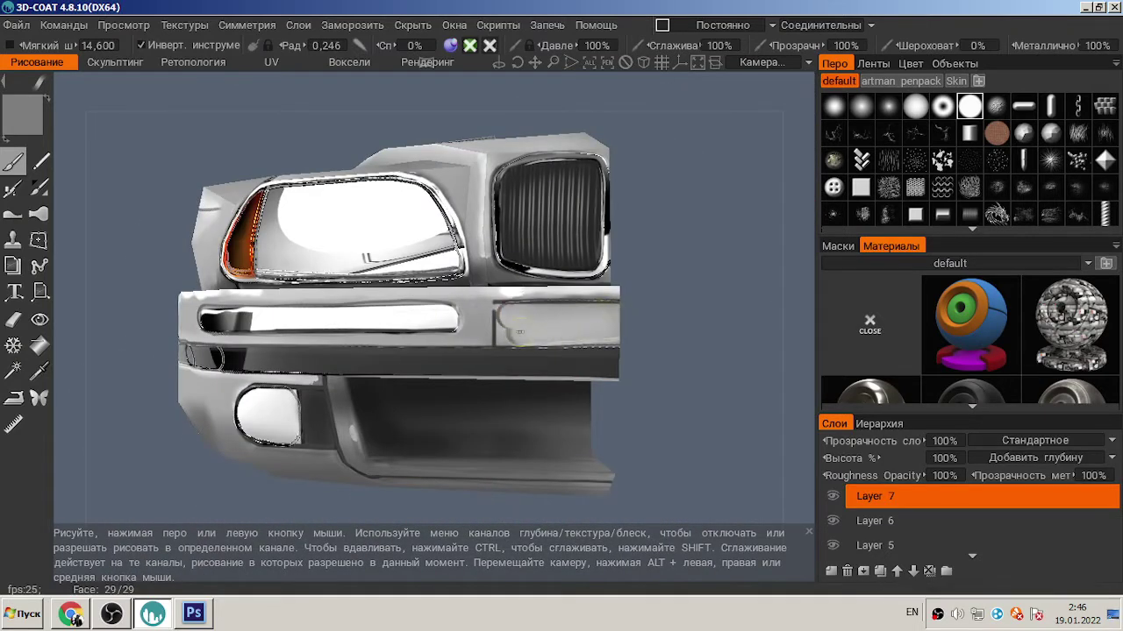
left_click_drag(725, 296, 385, 379, "alt")
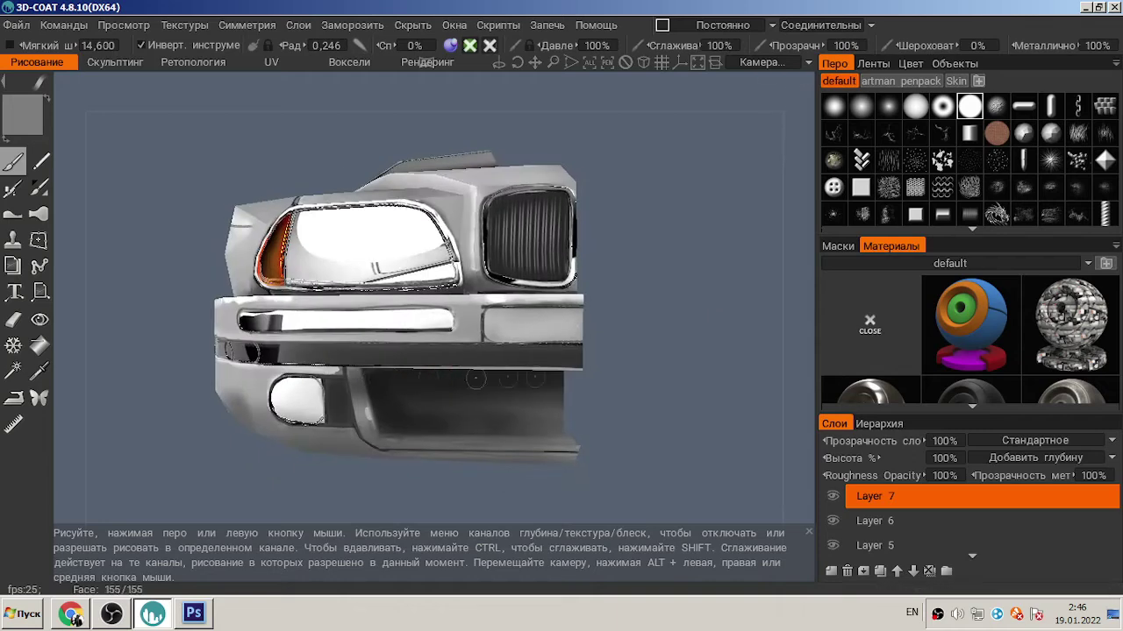
left_click_drag(450, 417, 365, 276, "alt")
- Darken the rear wheel arch interior with black on a new layer, painting colour only with depth turned off
scroll(318, 406, "down", 3)
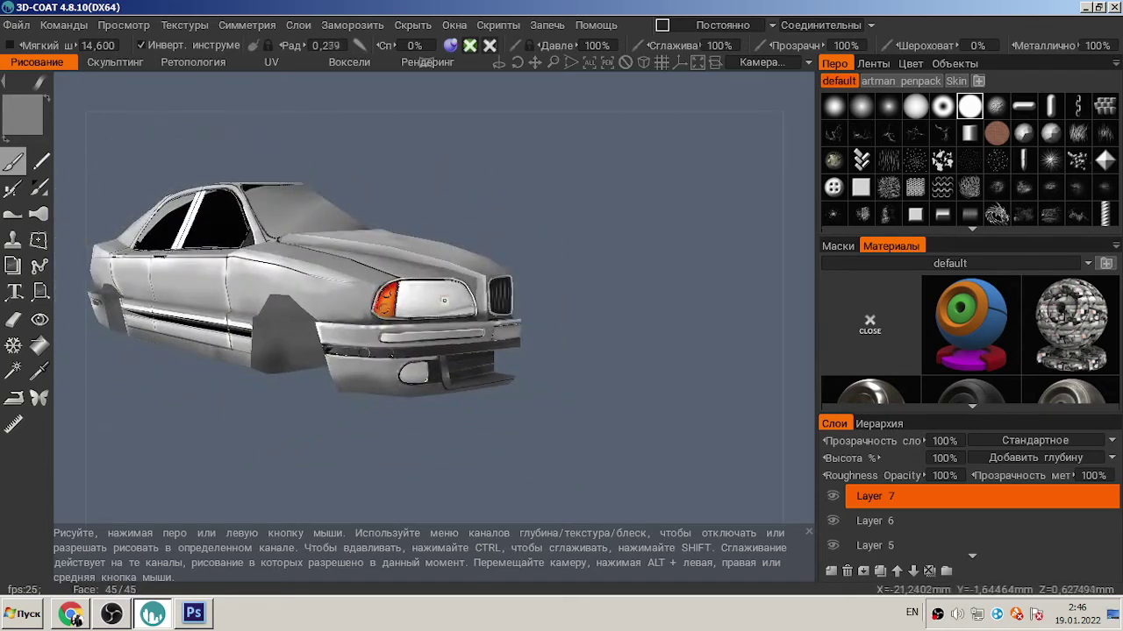
mouse_move(450, 300)
left_mouse_down("alt")
mouse_move(631, 321)
mouse_move(465, 416)
mouse_move(365, 401)
mouse_move(329, 357)
mouse_move(494, 421)
mouse_move(496, 274)
mouse_move(625, 378)
mouse_move(605, 351)
left_mouse_up("alt")
left_click(447, 49)
left_click(309, 424)
left_click(333, 514)
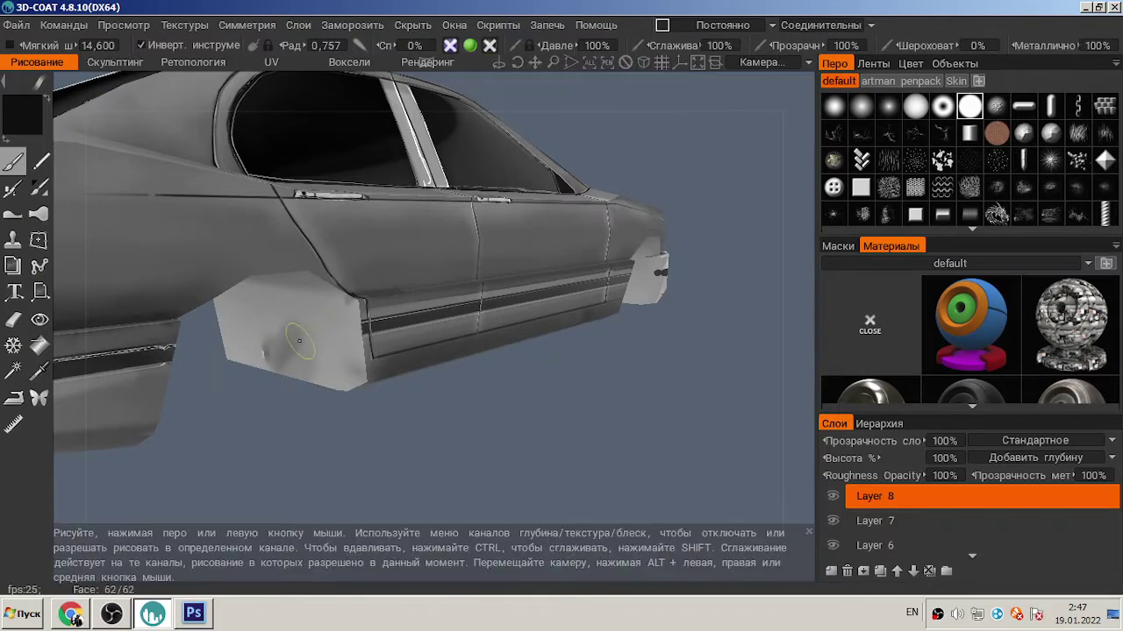
left_click(39, 160)
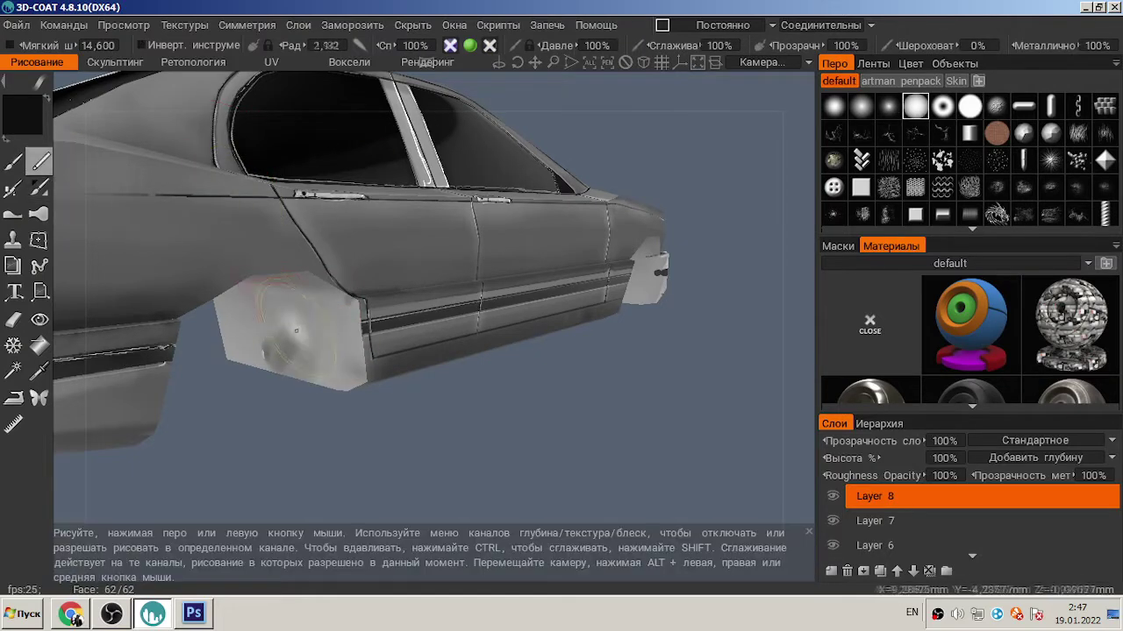
mouse_move(342, 330)
left_mouse_down()
mouse_move(305, 307)
mouse_move(300, 359)
mouse_move(330, 324)
left_mouse_up()
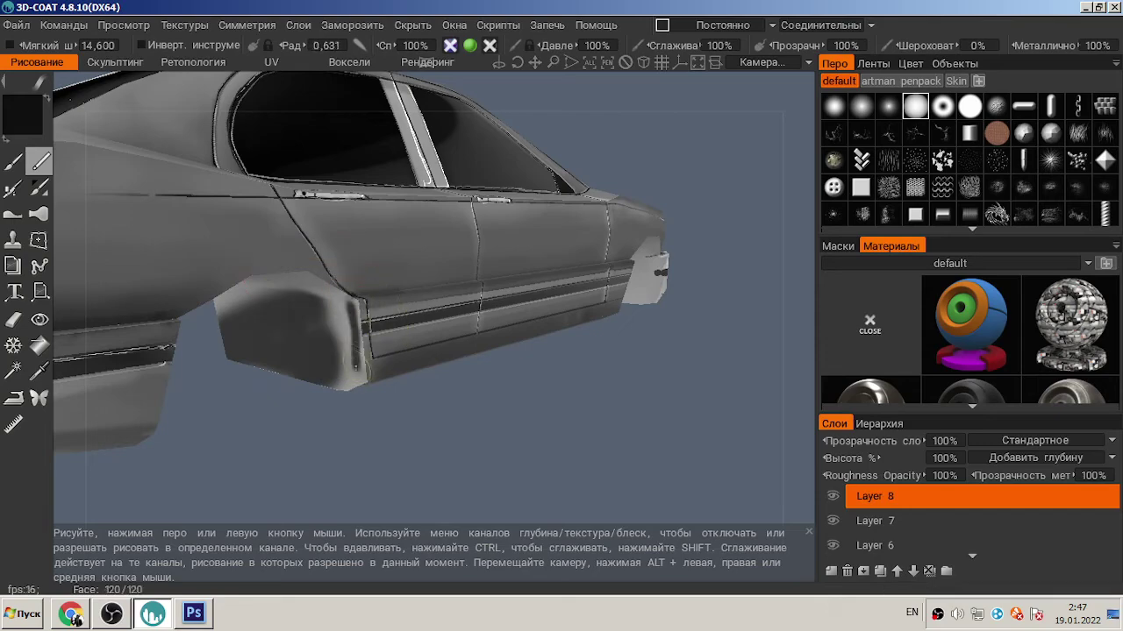
left_click_drag(349, 378, 337, 331, "alt")
left_click_drag(300, 281, 570, 246, "alt")
- Export the colour and gloss texture to the desktop as a JPG file
left_click(184, 24)
mouse_move(170, 76)
left_click(614, 87)
left_click(325, 346)
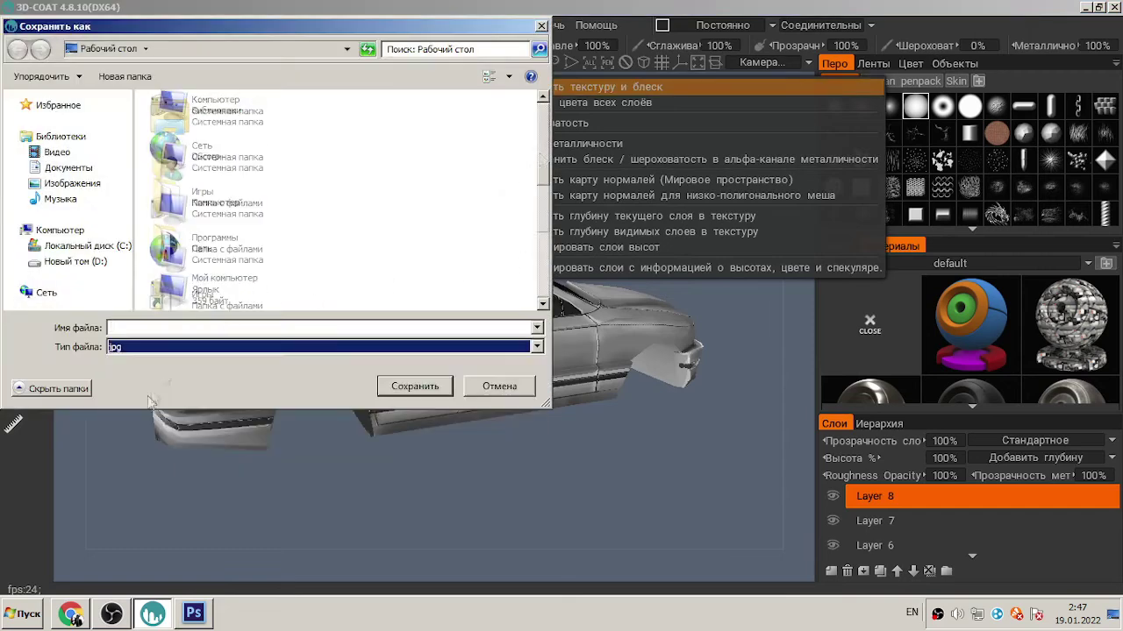
left_click(150, 396)
left_click(226, 243)
key("Return")
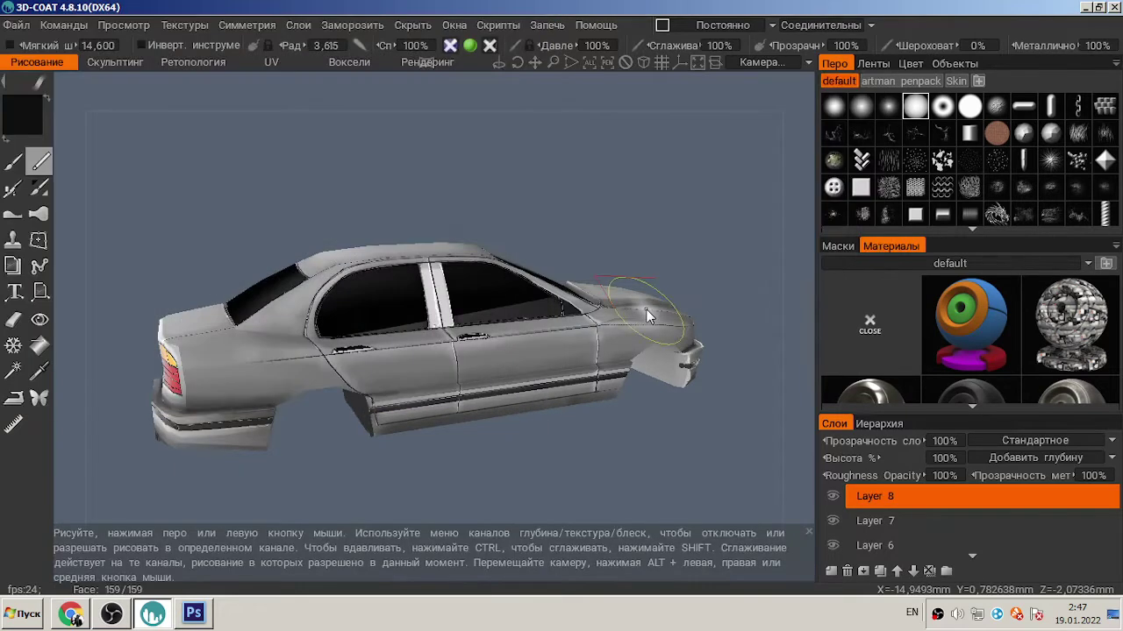
- Export the metalness map to the desktop as a PNG file named metallic
left_click(184, 24)
mouse_move(189, 83)
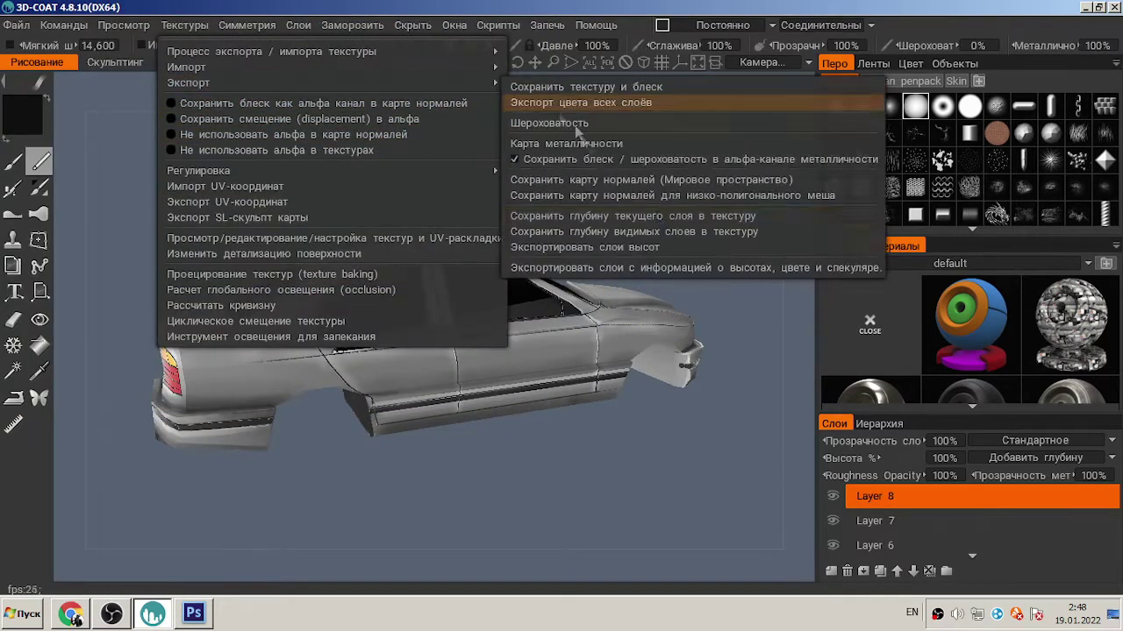
left_click(676, 144)
left_click(171, 347)
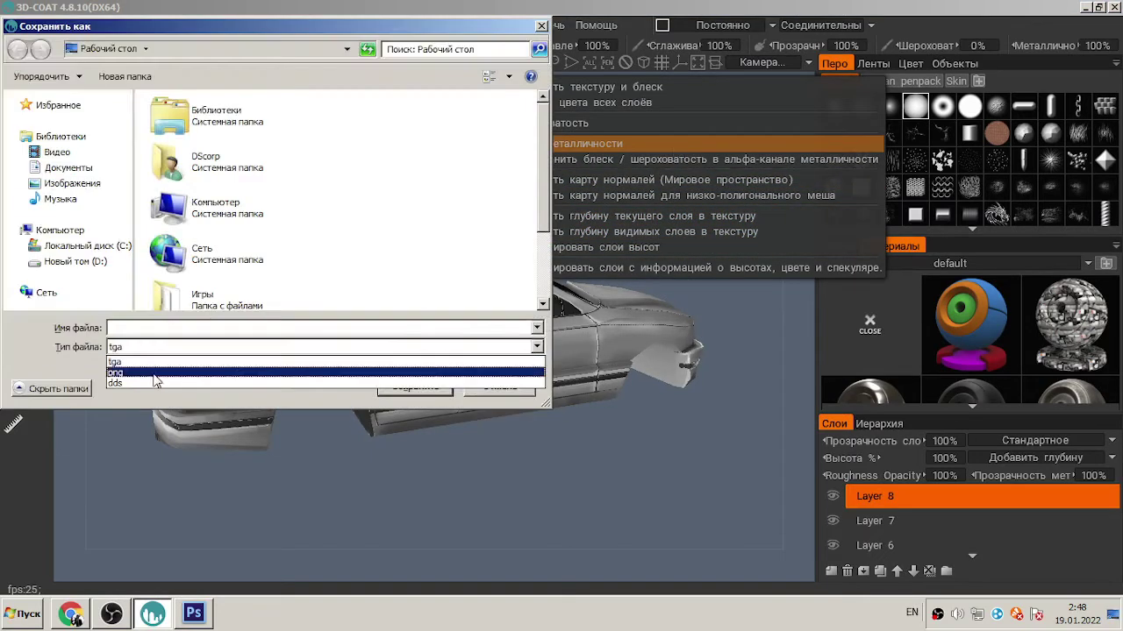
left_click(169, 342)
type("metallic")
left_click(392, 391)
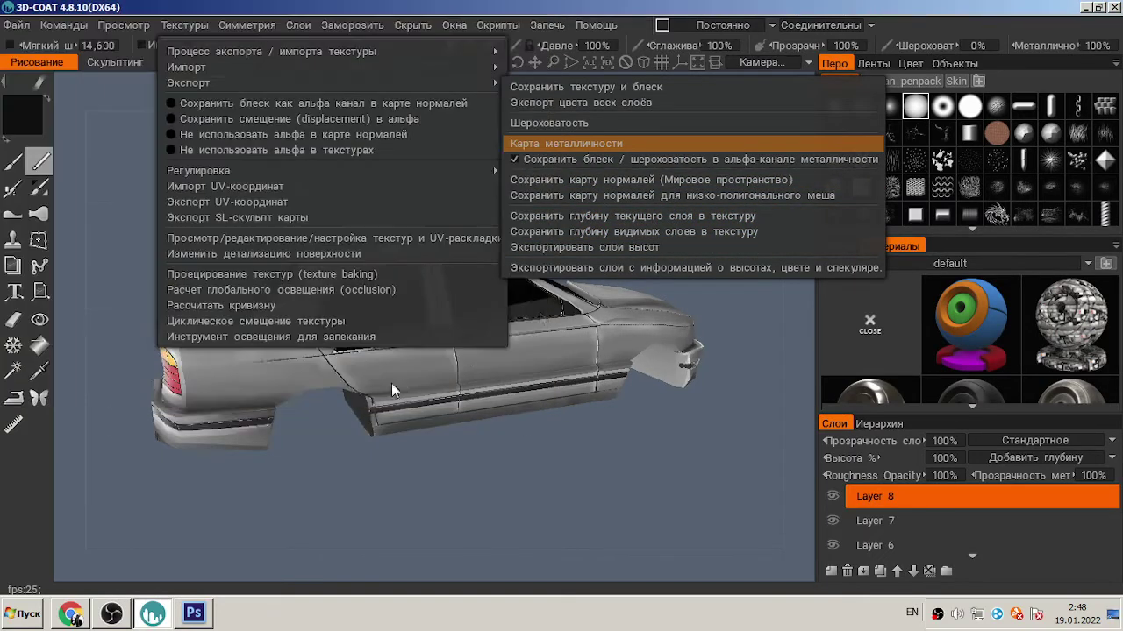
- View the exported normal map BMW_low_wire_115115115_nmap from the desktop in Windows Photo Viewer and close it
left_click(1085, 8)
key("super+d")
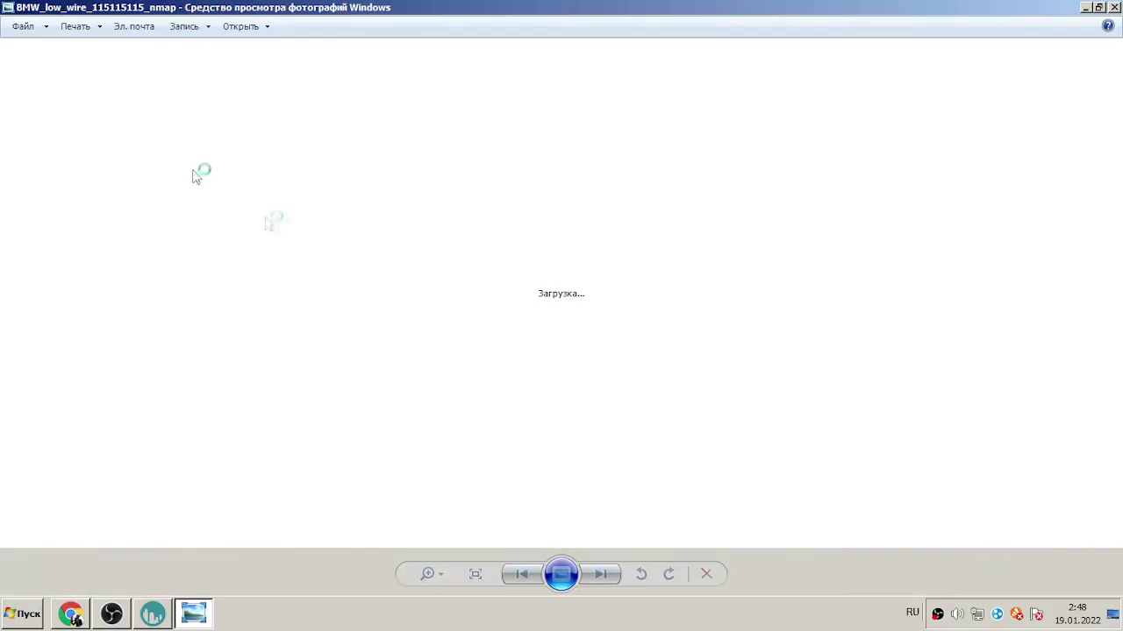
left_click(1106, 7)
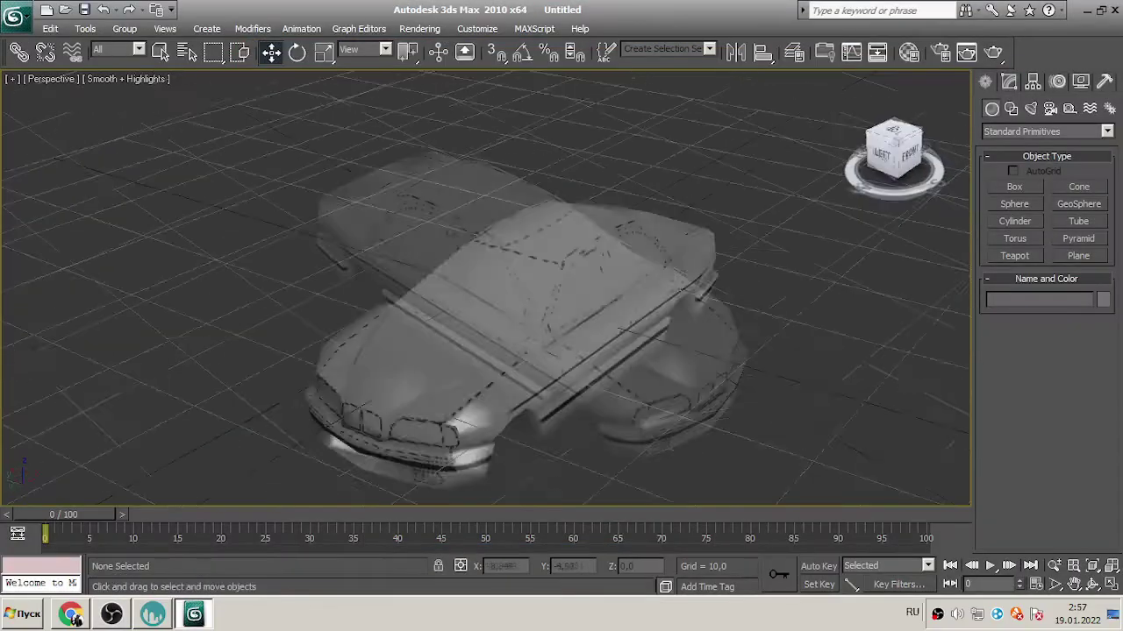
- Close 3ds Max without saving the modified scene
left_click(1114, 10)
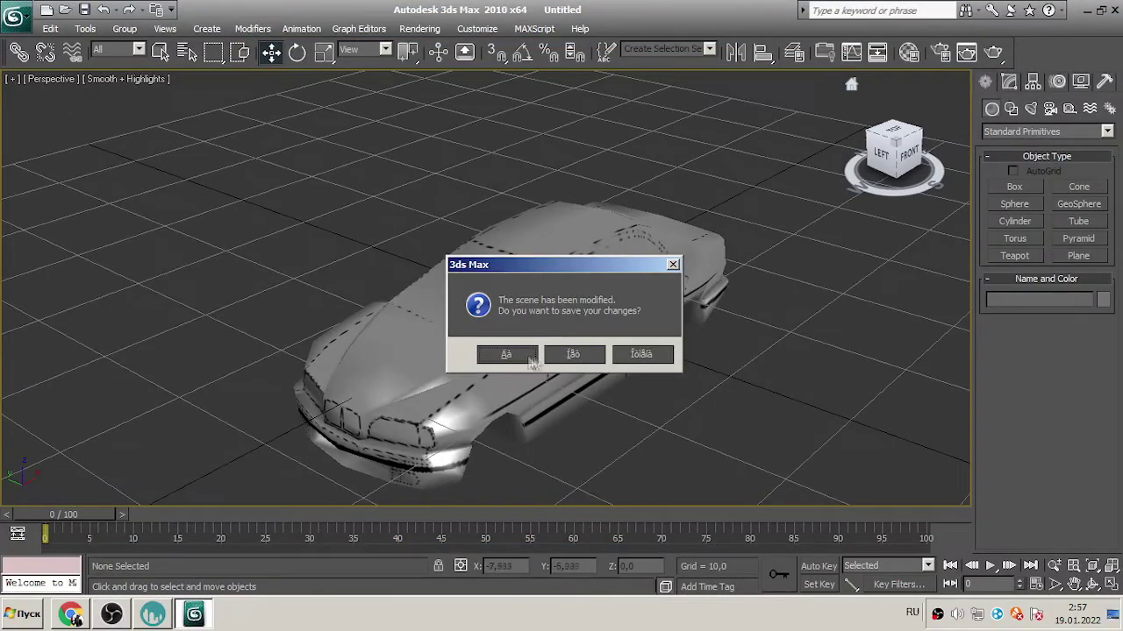
left_click(572, 354)
left_click(12, 24)
mouse_move(26, 245)
left_click(421, 297)
key("Escape")
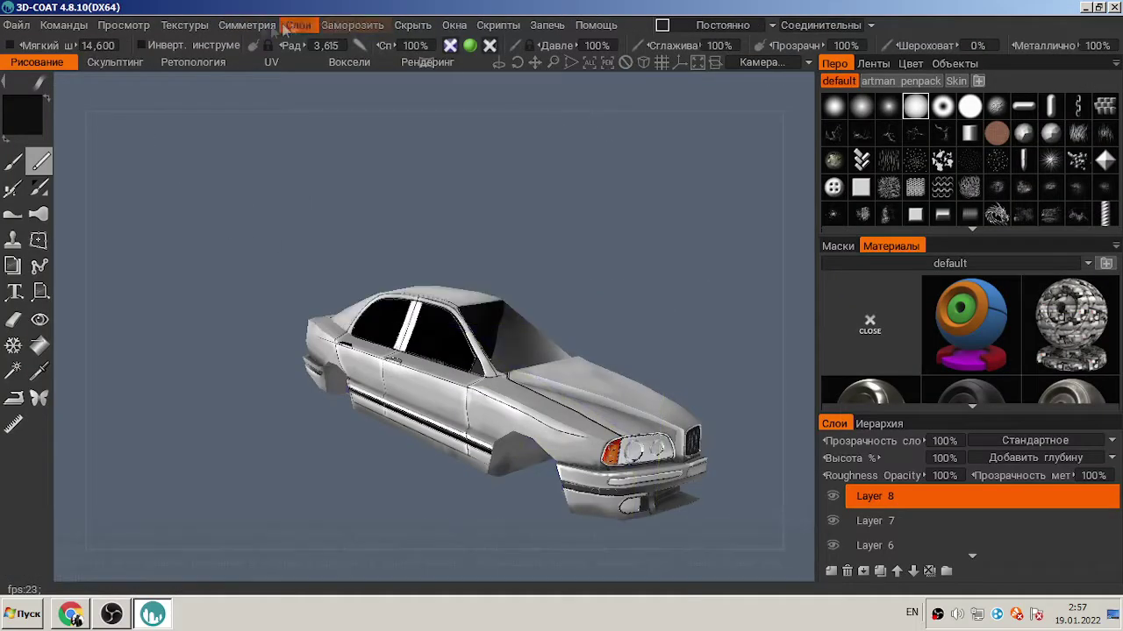
- Export the metalness map again under the file name met
left_click(184, 25)
mouse_move(189, 82)
left_click(652, 143)
left_click(184, 347)
left_click(184, 360)
type("met")
left_click(413, 387)
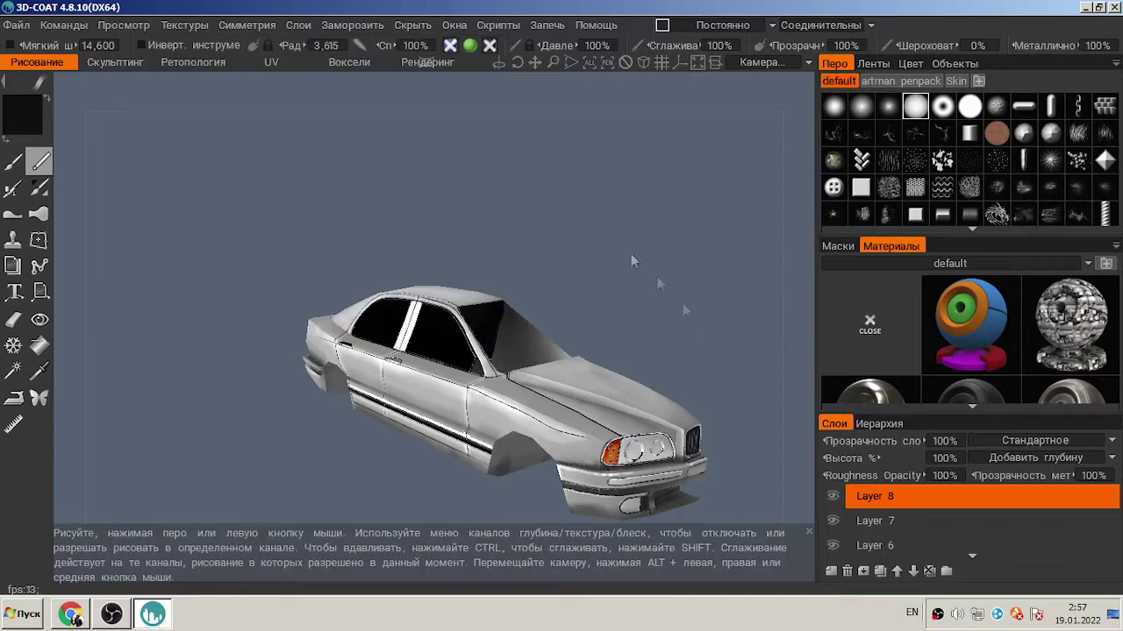
left_click(15, 25)
mouse_move(35, 228)
left_click(351, 254)
left_click(499, 386)
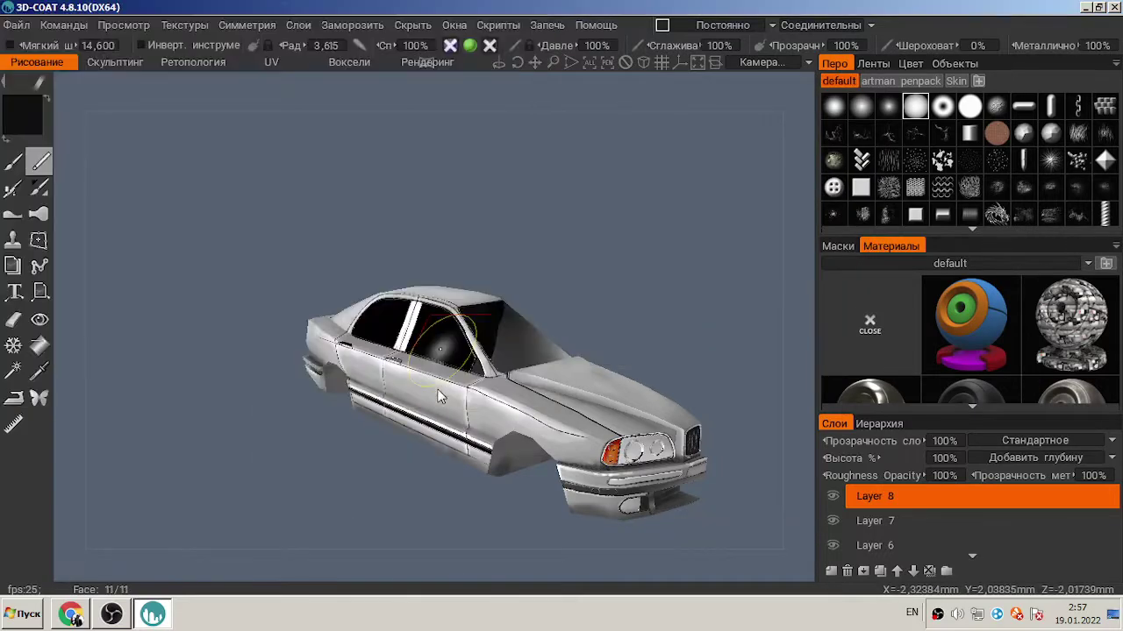
- Load the colour texture from the desktop onto the BMW model
key("Return")
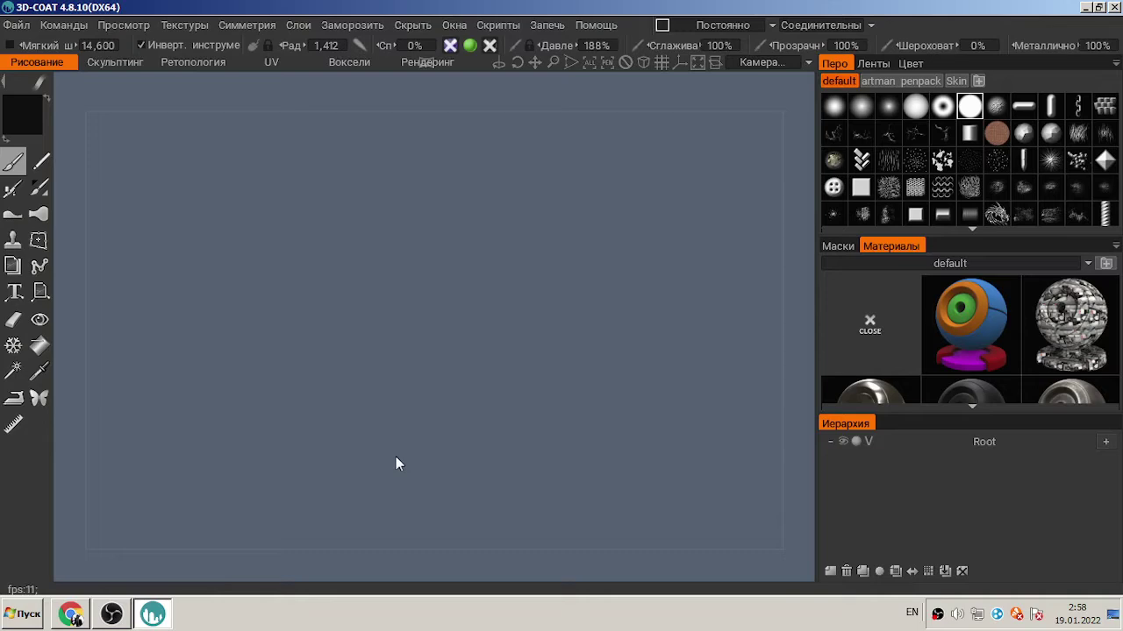
left_click(184, 25)
mouse_move(193, 67)
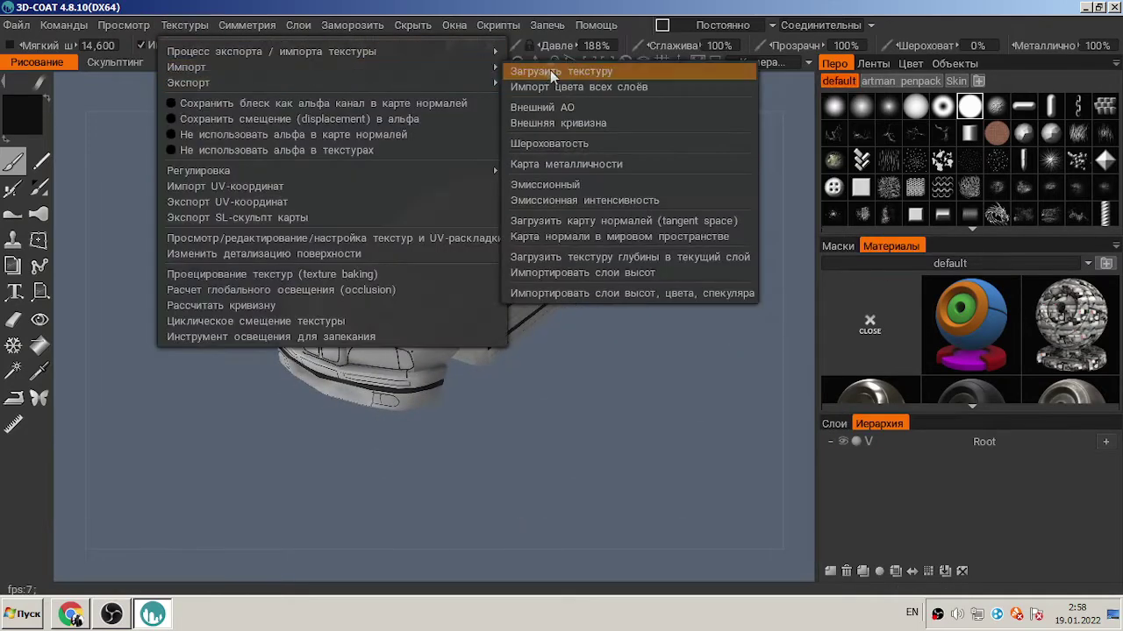
left_click(553, 72)
left_click(411, 386)
left_click_drag(135, 220, 264, 219)
- Switch to Chrome, go back from the 3dcoat Retopology video on YouTube, and return to 3D-COAT
key("alt+Tab")
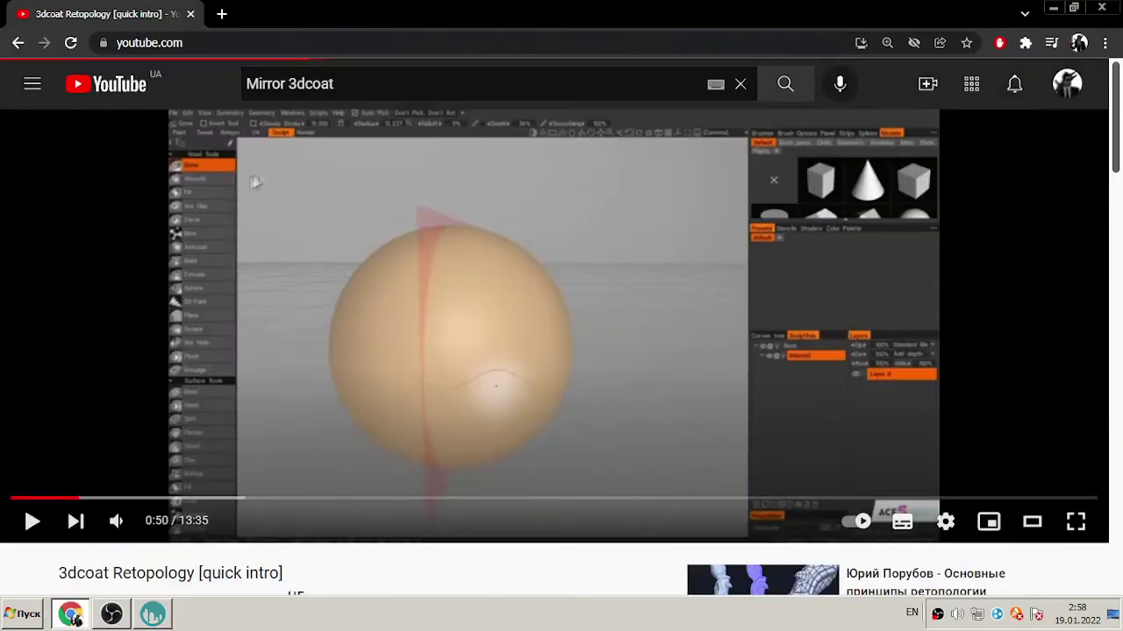
key("alt+Left")
left_click(210, 245)
key("alt+Tab")
- Import a roughness map from the desktop onto the car
left_click_drag(650, 181, 351, 176)
left_click(123, 25)
left_click(213, 220)
left_click_drag(213, 220, 263, 176)
left_click(184, 25)
mouse_move(407, 70)
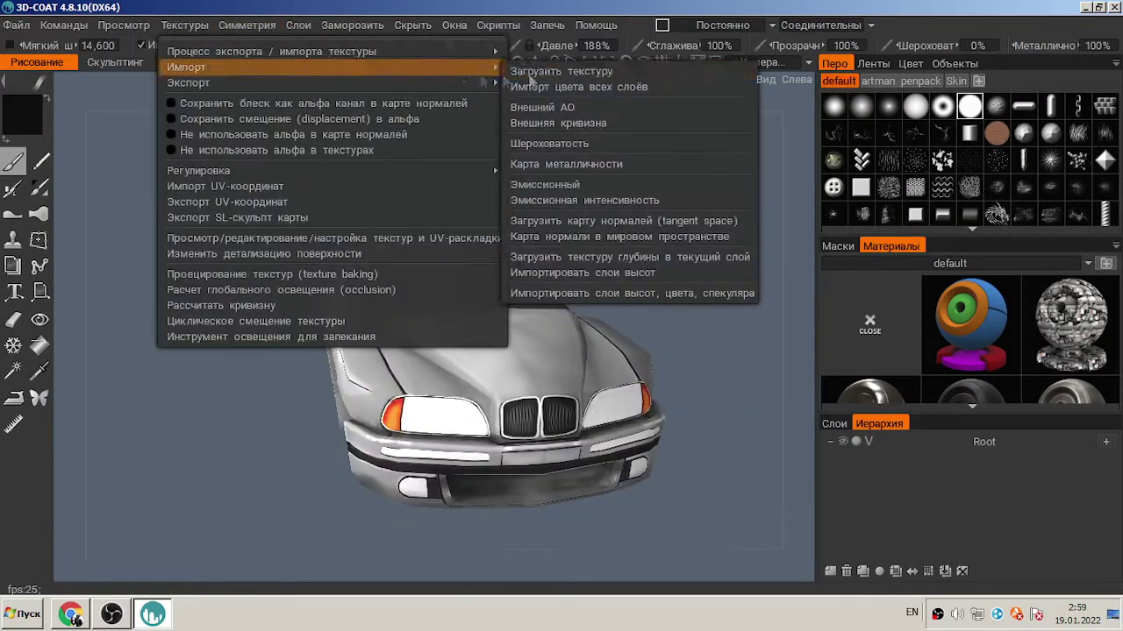
left_click(549, 143)
left_click(263, 220)
left_click(413, 597)
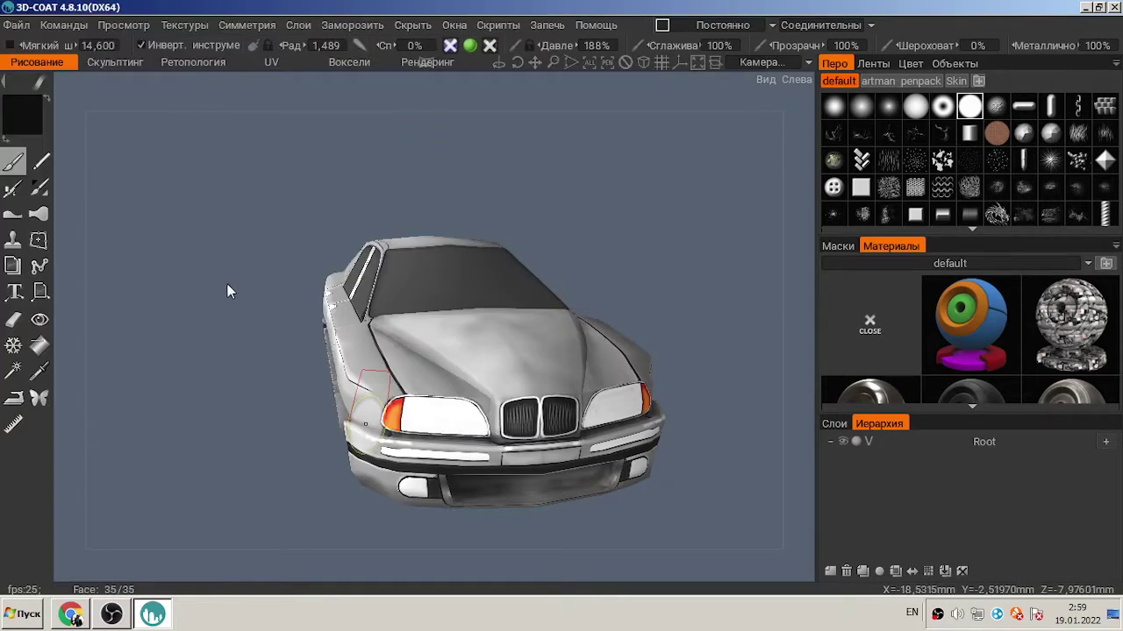
left_click_drag(226, 291, 275, 138)
left_click_drag(183, 120, 494, 105)
left_click(184, 24)
mouse_move(189, 60)
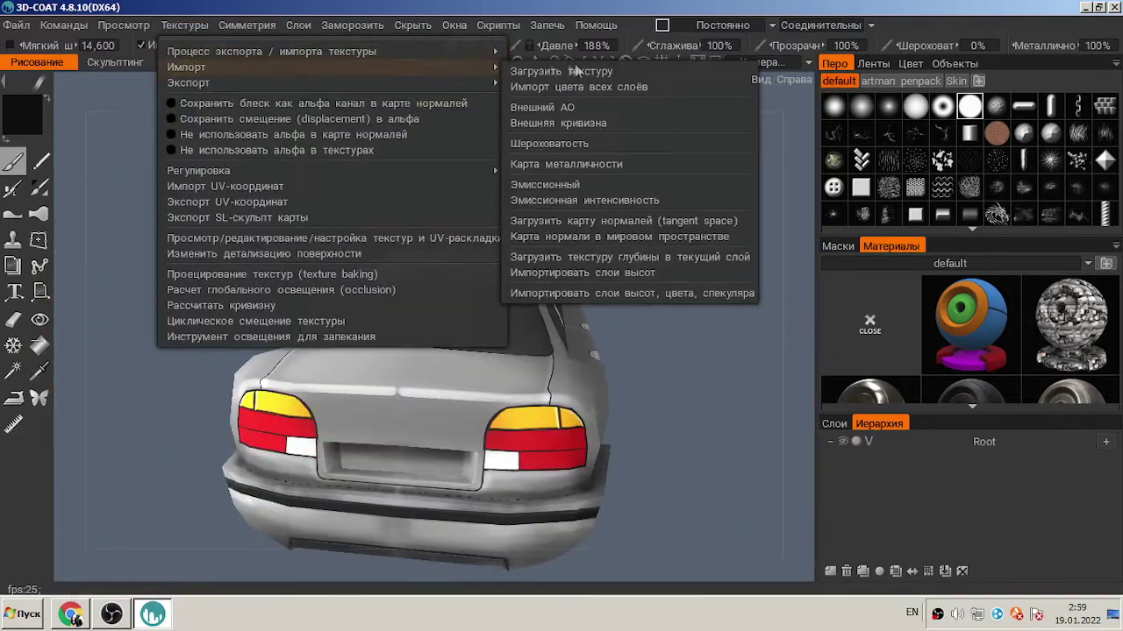
left_click(614, 87)
left_click(499, 386)
left_click_drag(684, 310, 416, 183)
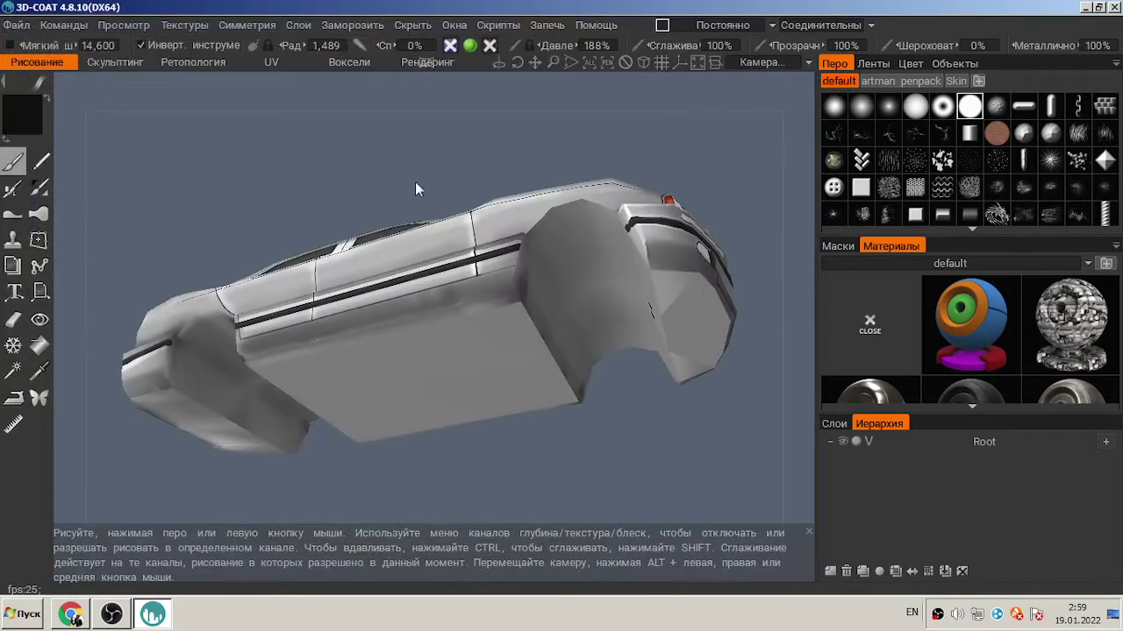
- Import the car's tangent-space normal map from the desktop, leaving its software version set to unknown
left_click(184, 24)
mouse_move(189, 67)
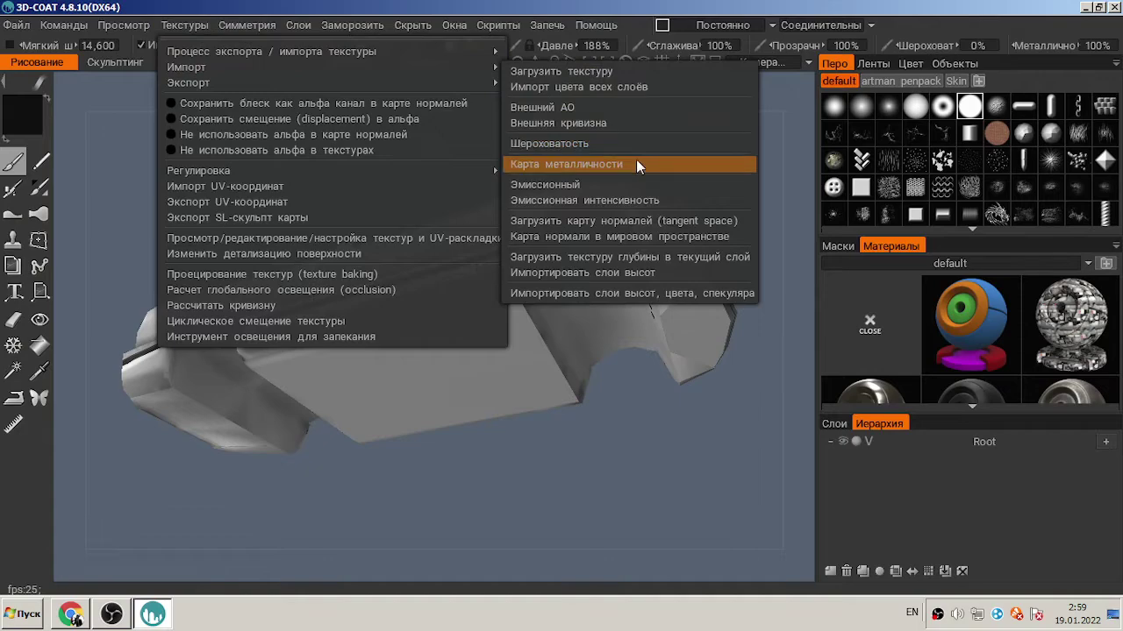
left_click(649, 221)
double_click(238, 330)
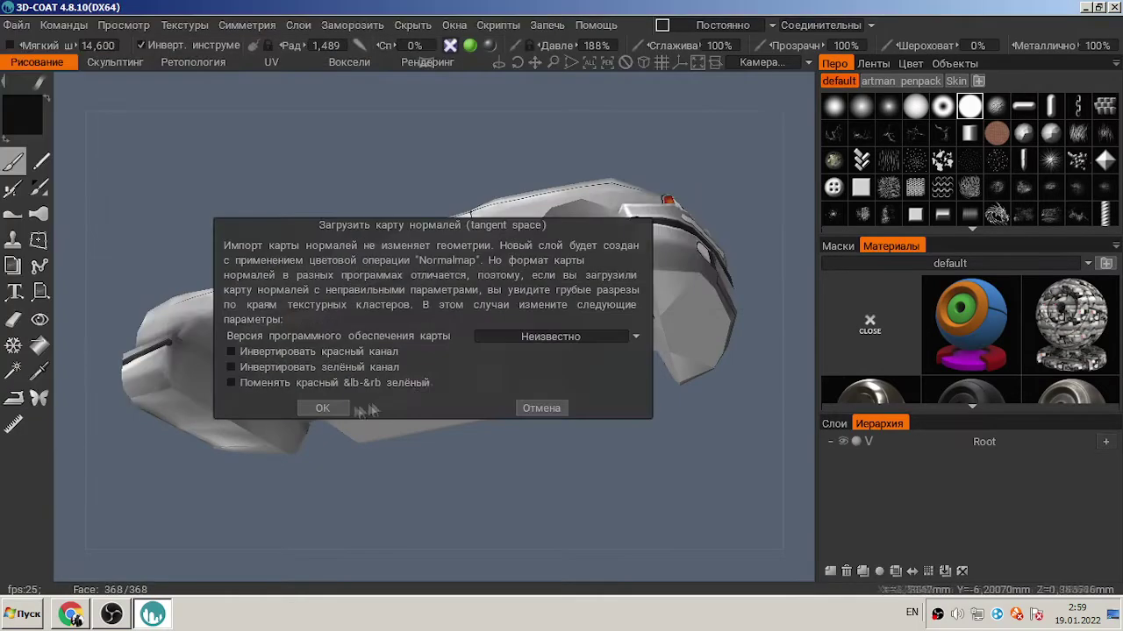
key("Return")
left_click_drag(336, 405, 497, 218)
- View the textured car in the Rendering room and return to the Paint room
left_click(124, 24)
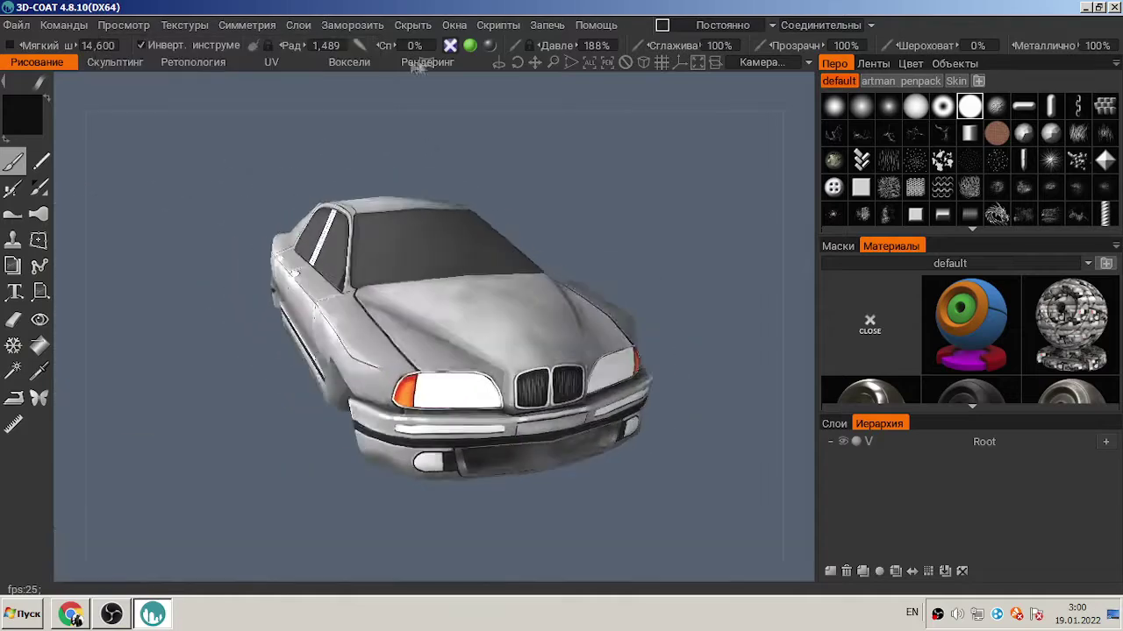
left_click(427, 61)
left_click(132, 26)
left_click(145, 31)
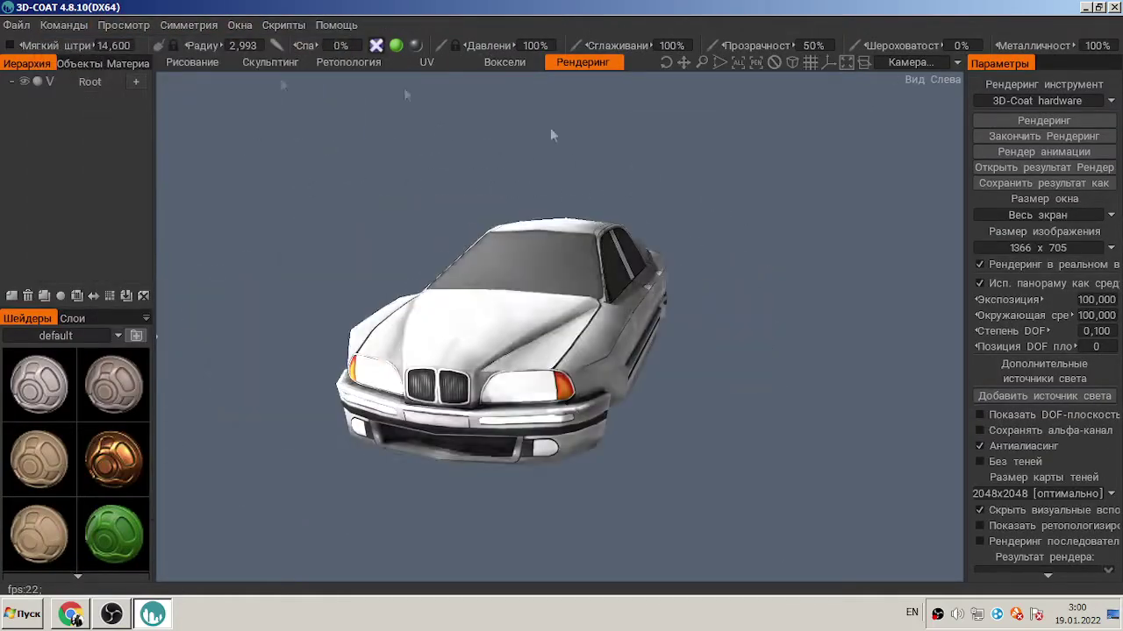
left_click(192, 61)
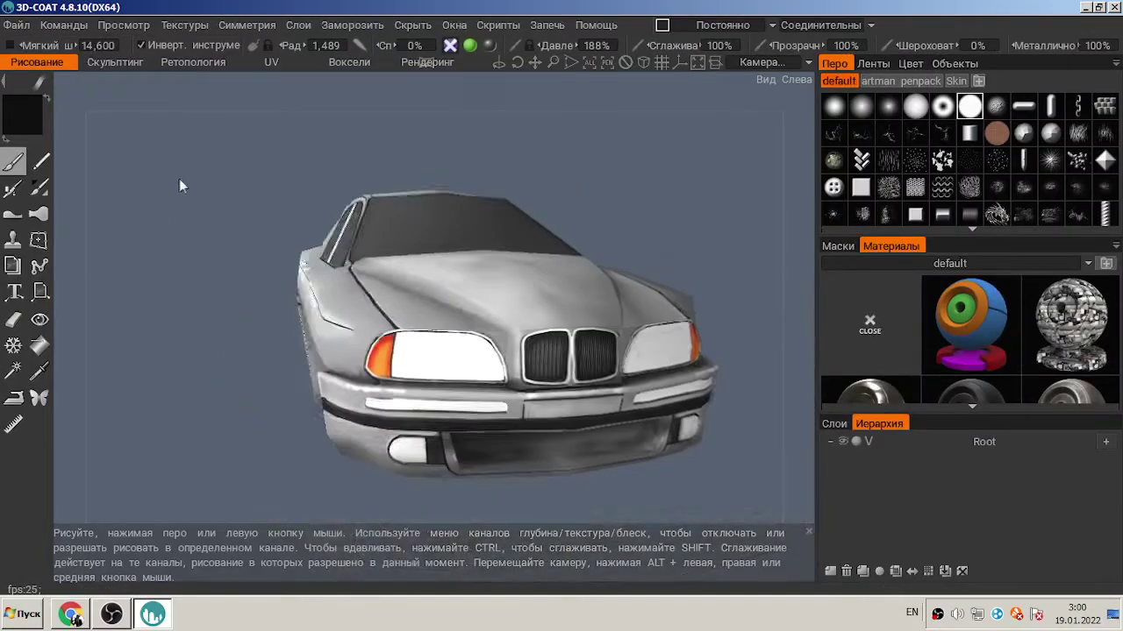
- Import the BMWgloss PNG from the desktop as the car's metalness map
left_click(185, 25)
mouse_move(175, 68)
left_click(614, 164)
scroll(456, 193, "down", 5)
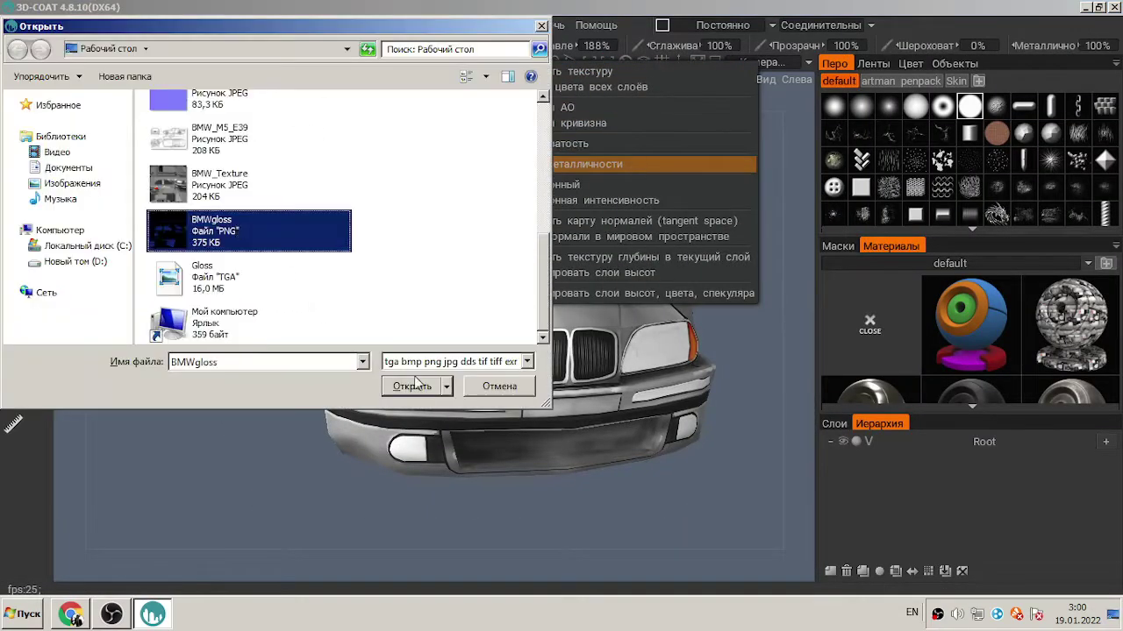
double_click(228, 226)
left_click(377, 430)
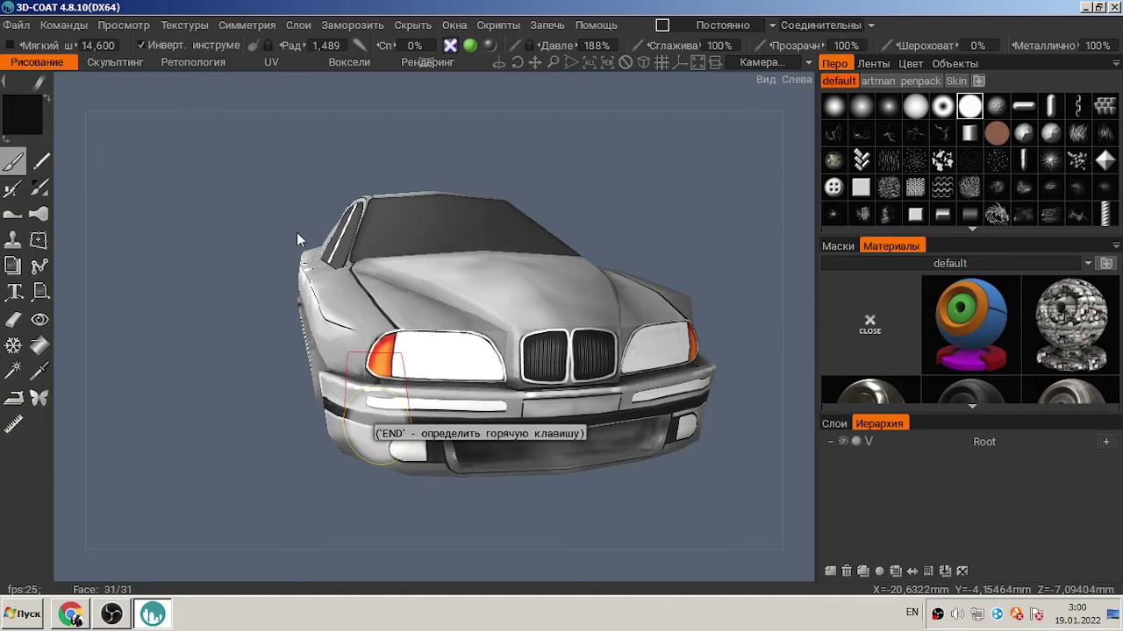
left_click_drag(259, 221, 714, 325)
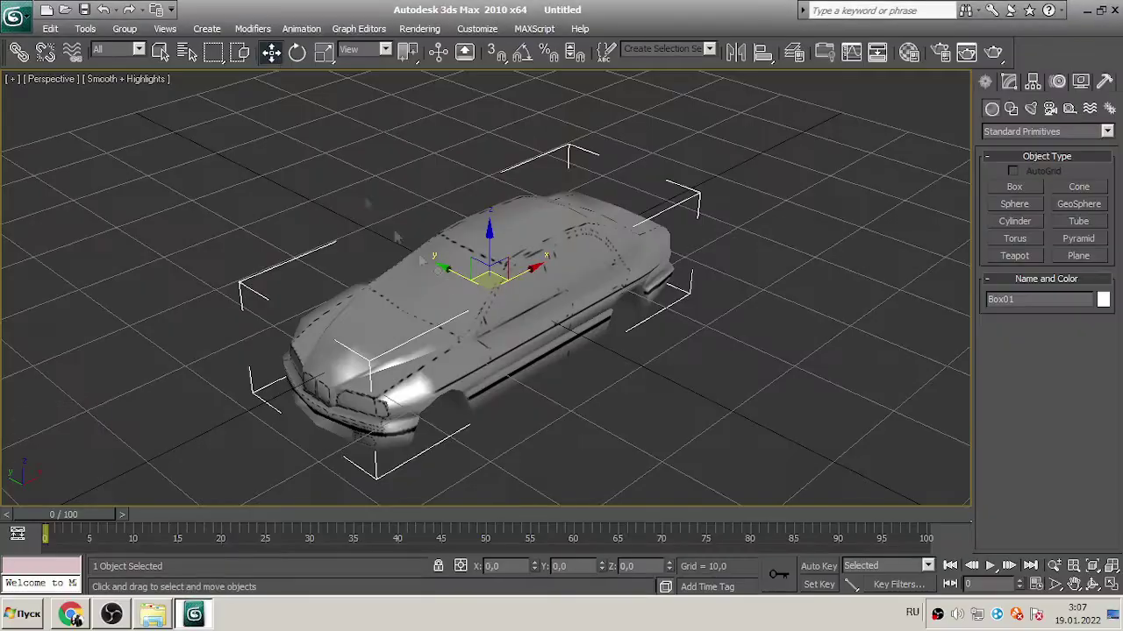
- Convert the car body Box01 to an Editable Poly in 3ds Max
left_click(1104, 80)
right_click(601, 279)
left_click(793, 428)
left_click(1104, 81)
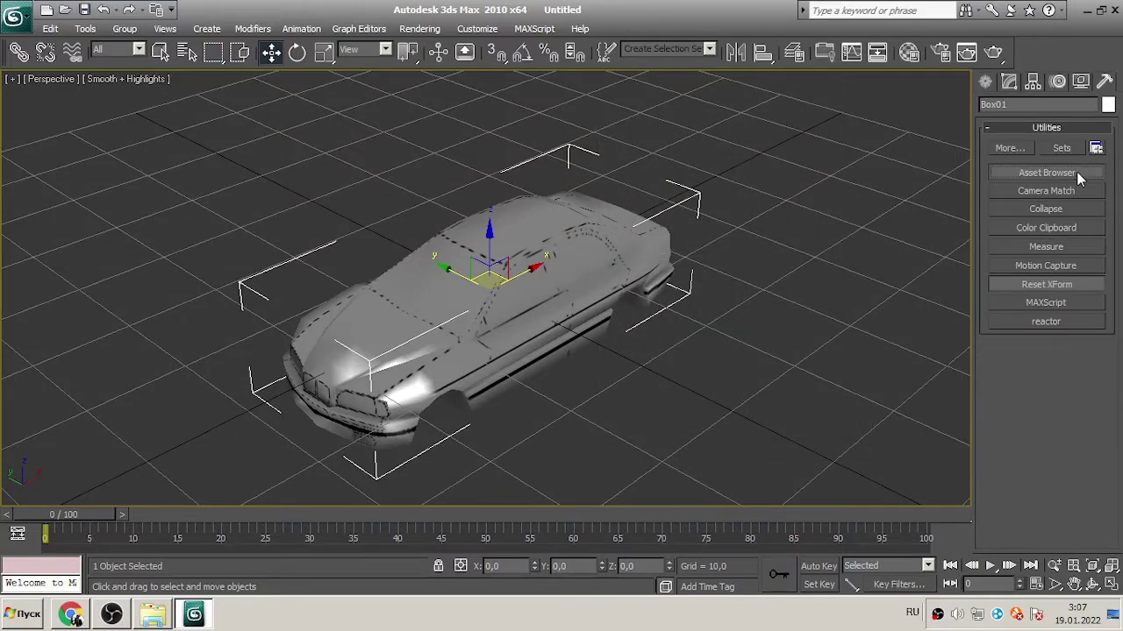
left_click(1046, 173)
left_click(991, 103)
left_click(676, 354)
left_click(1081, 80)
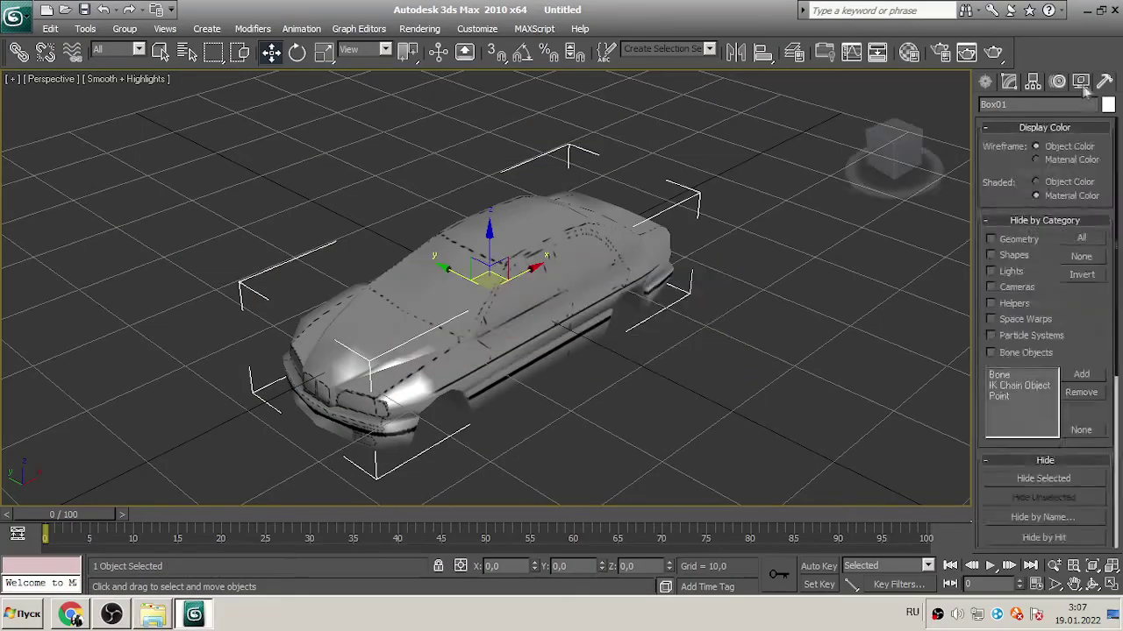
left_click(1033, 81)
left_click(1009, 80)
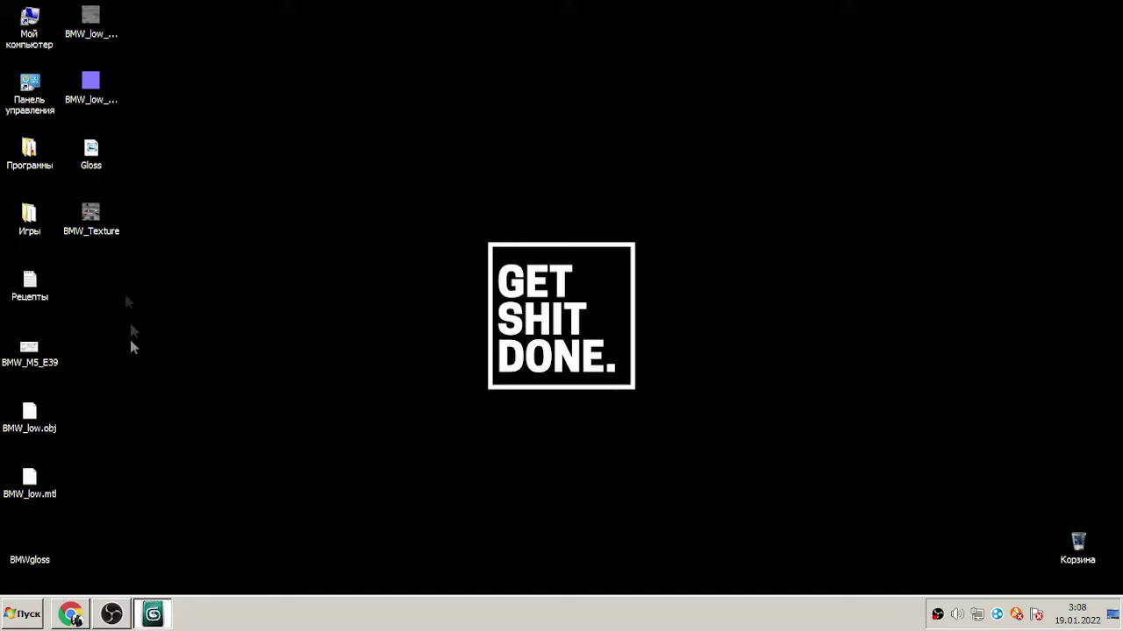
- Return to 3ds Max from the desktop, deselect the car and save the scene as BMW.max
left_click(153, 615)
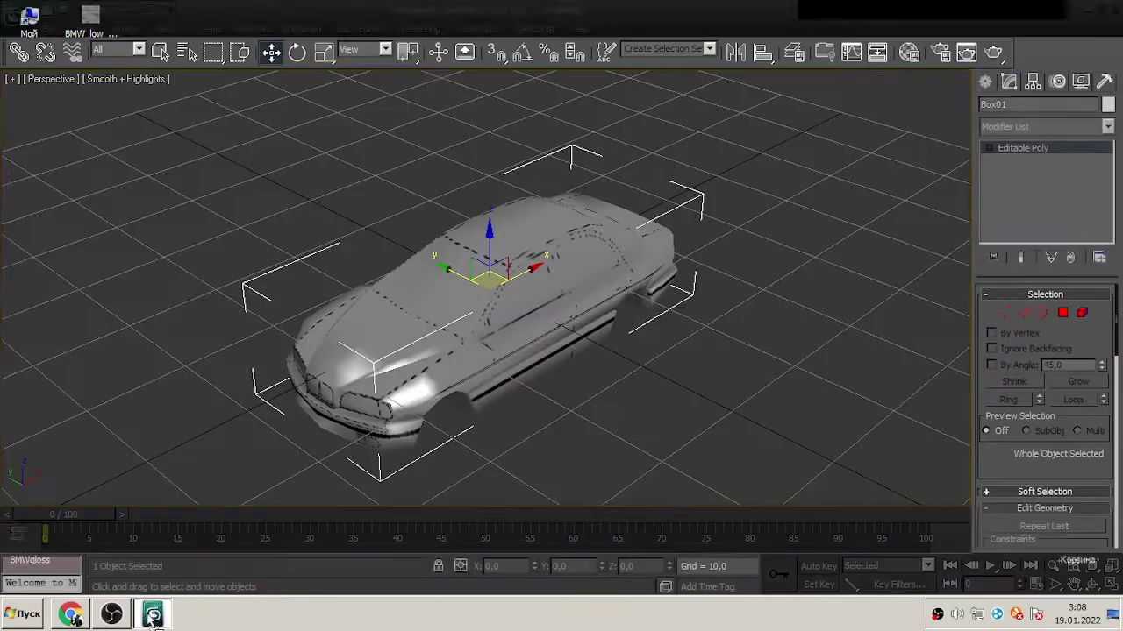
left_click(720, 404)
middle_click_drag(561, 264, 606, 249, "alt")
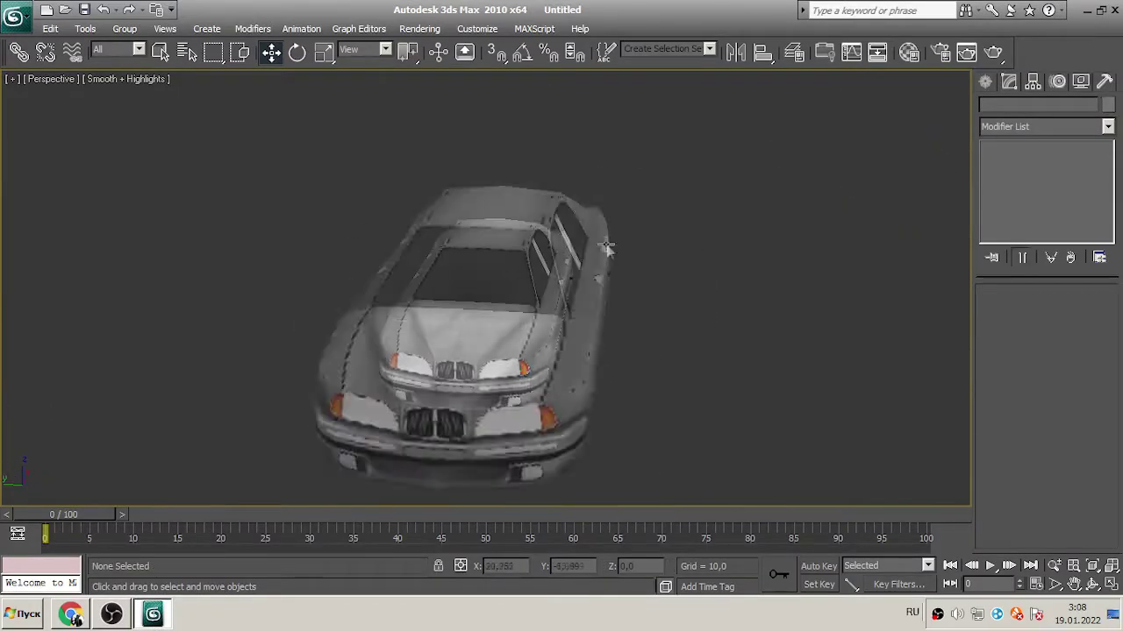
key("ctrl+s")
left_click(62, 93)
key("Return")
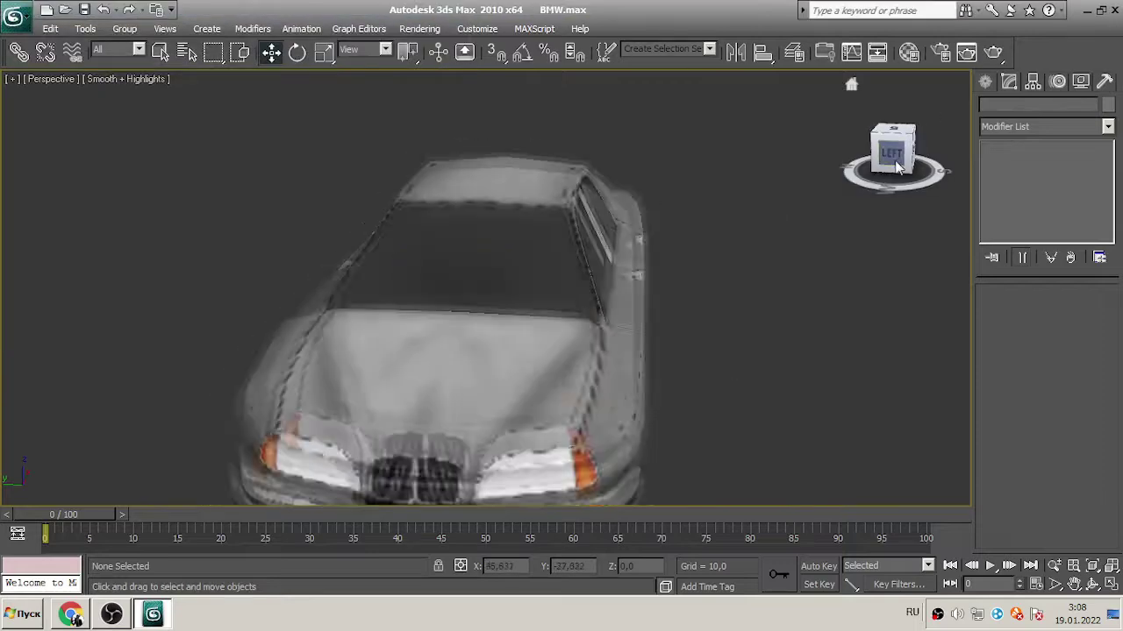
- Select the car body's vertices below the window line, including the trunk edge, and scale them wider
left_click(892, 154)
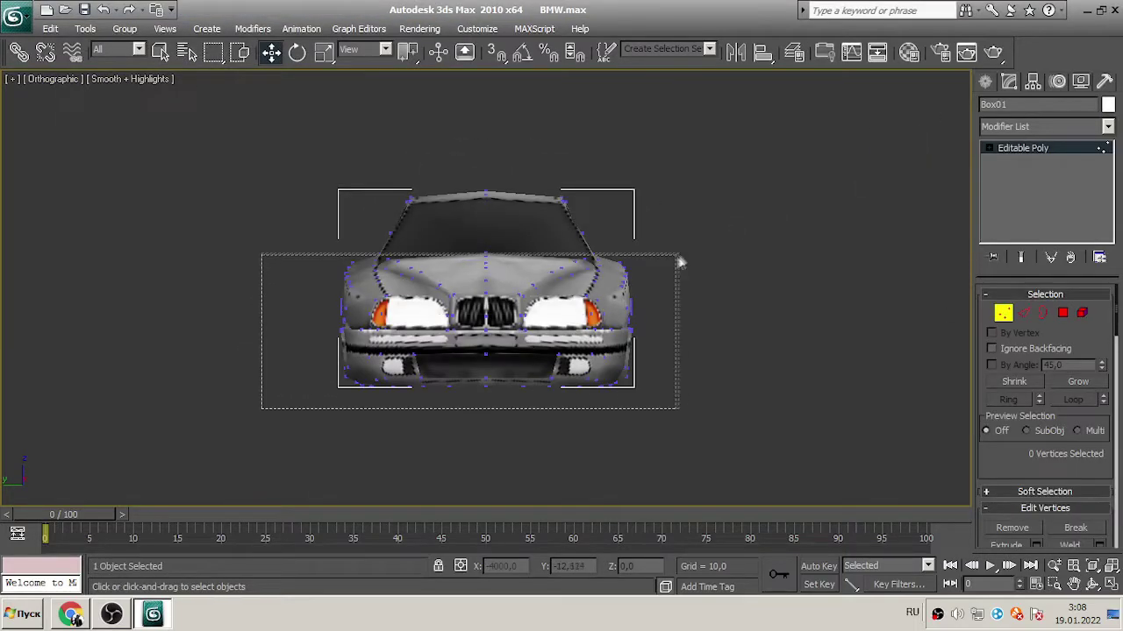
left_click_drag(680, 260, 679, 260)
left_click(921, 153)
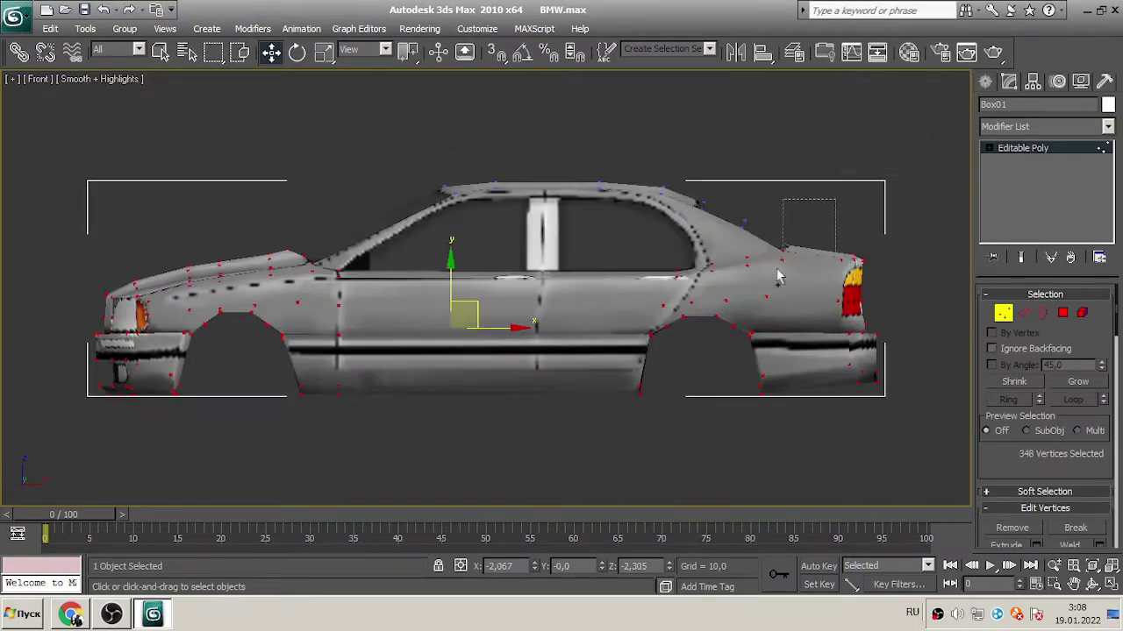
left_click_drag(779, 274, 780, 263, "ctrl")
left_click(894, 147)
left_click(932, 152)
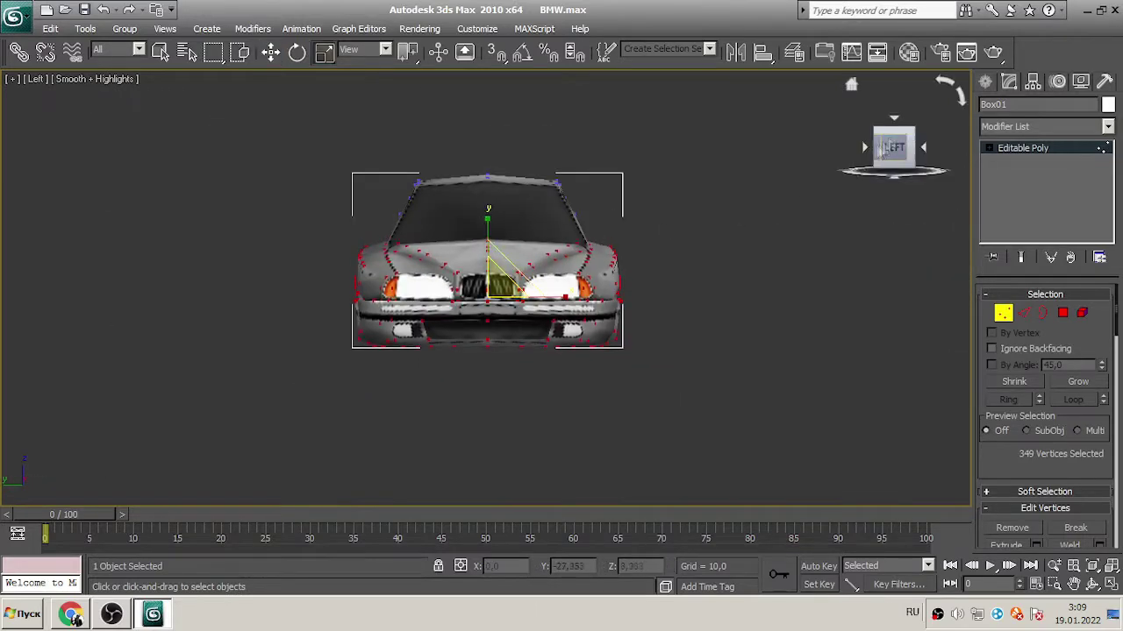
left_click(922, 147)
left_click(923, 146)
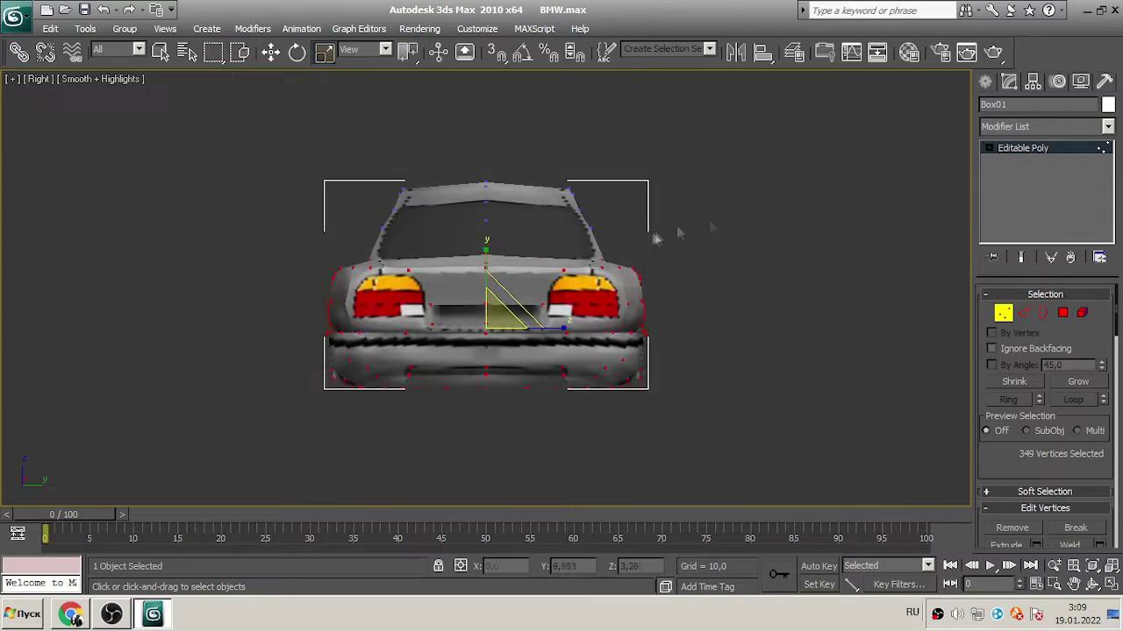
- Return the viewport to Perspective and inspect the reshaped car from the front and side
left_click(39, 79)
left_click(166, 129)
left_click(850, 86)
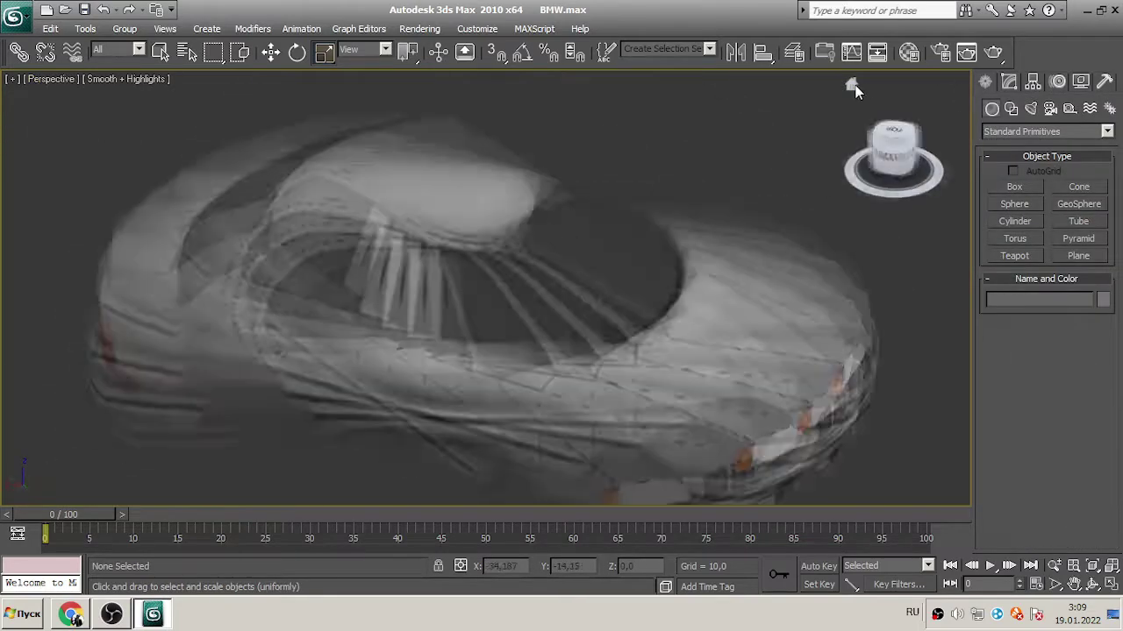
left_click(908, 156)
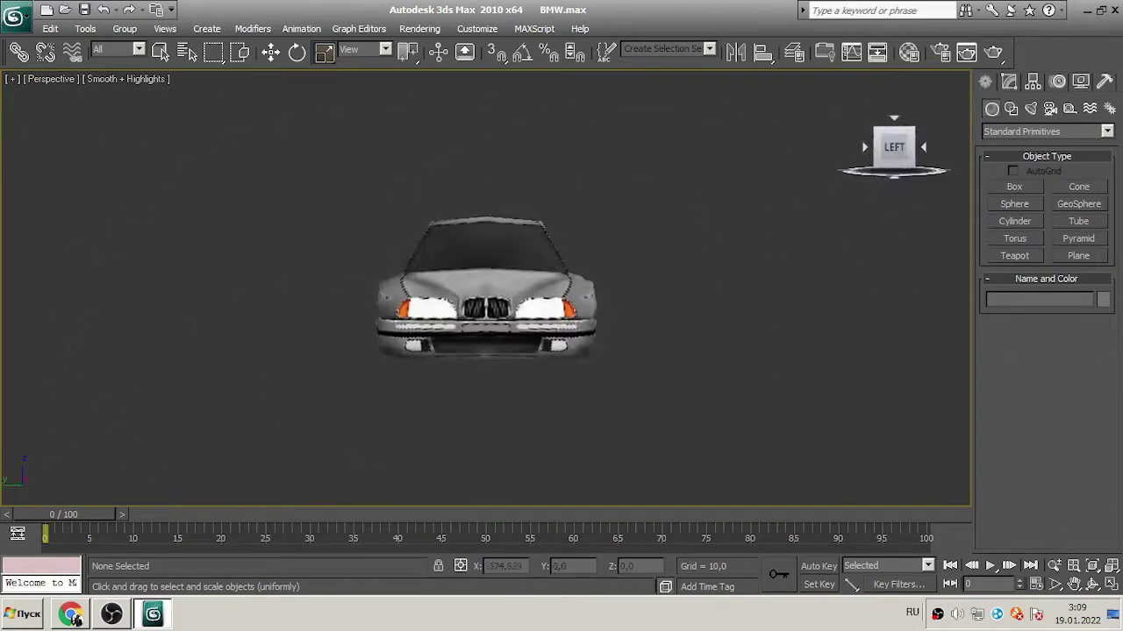
left_click(897, 151)
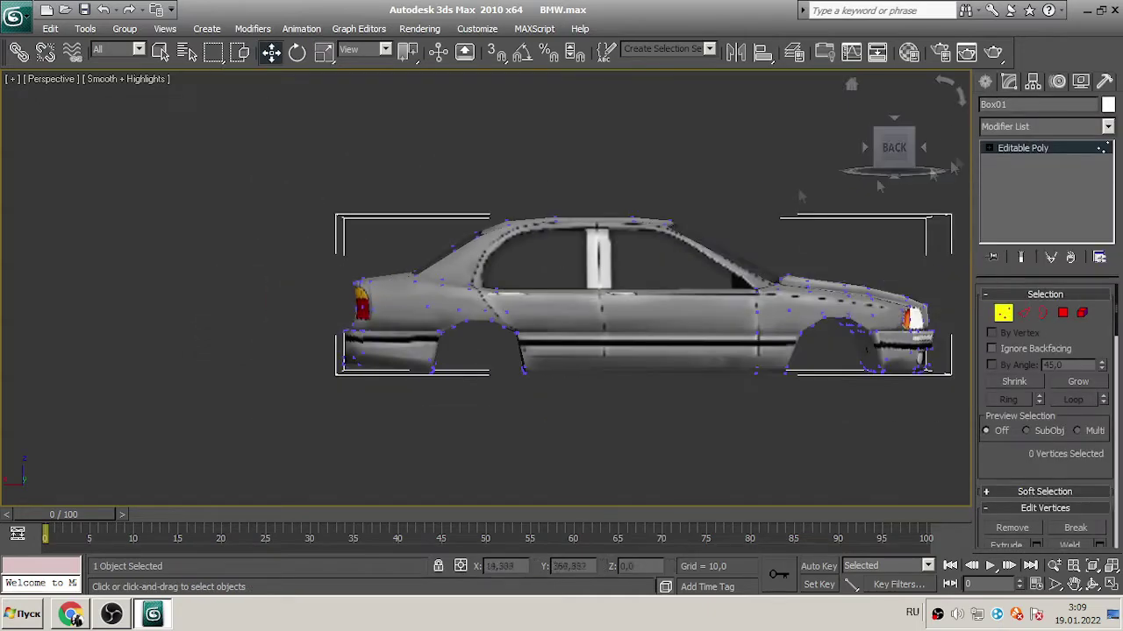
- Import the wheel mesh Low from its OBJ file with its materials and texture coordinates
left_click(20, 17)
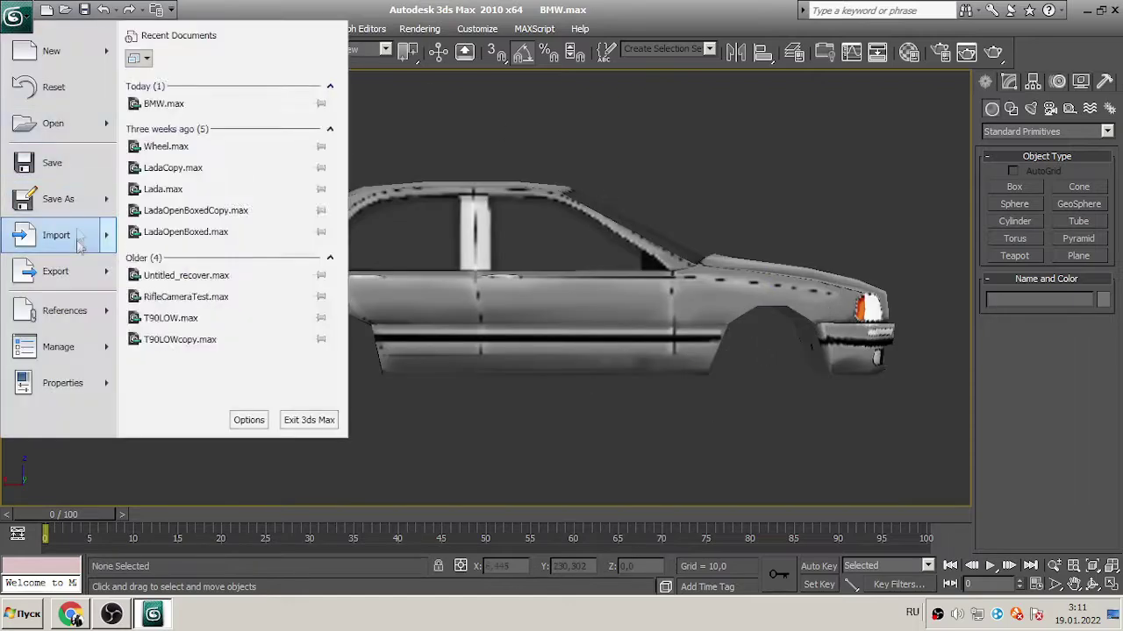
left_click(56, 235)
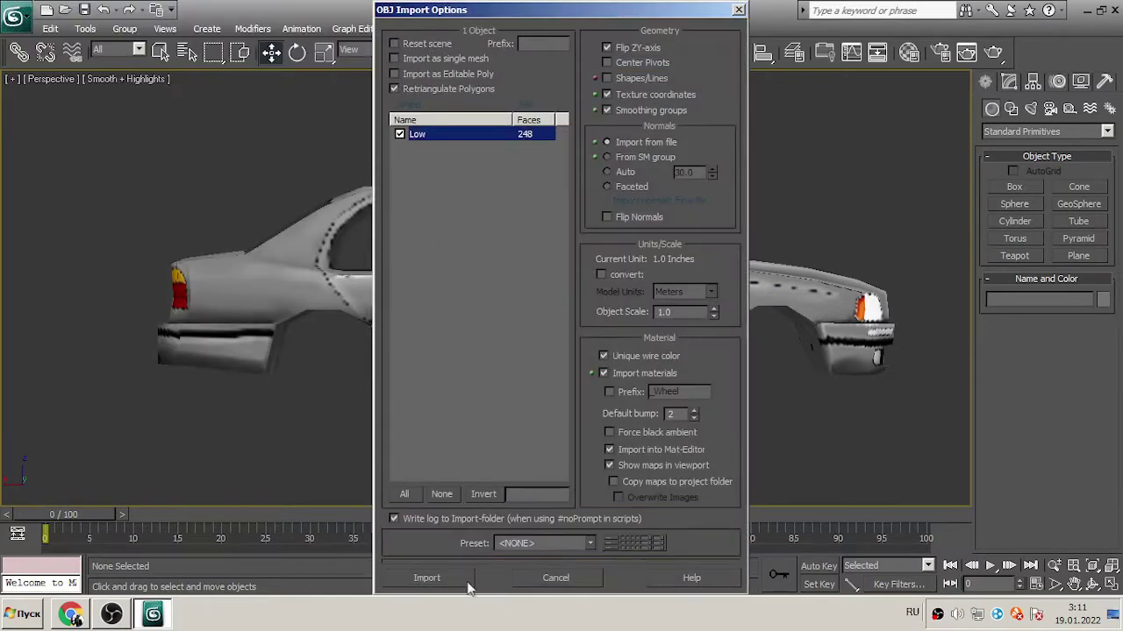
left_click(465, 583)
left_click(750, 380)
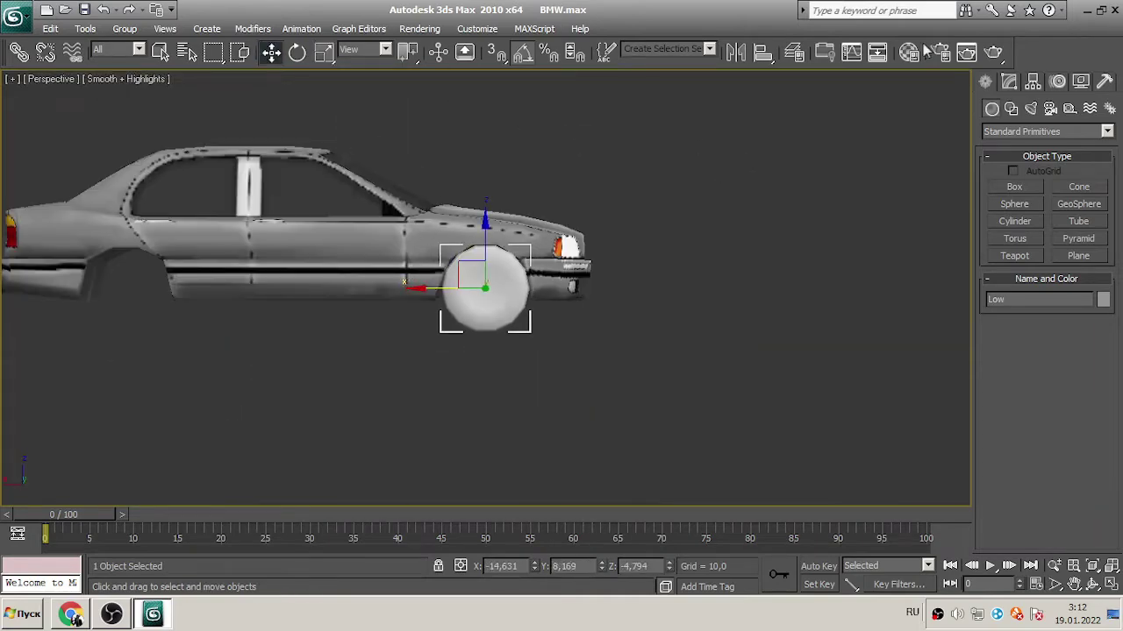
- Apply the wheel texture to the front wheel and place one copy in the rear wheel arch
left_click(925, 51)
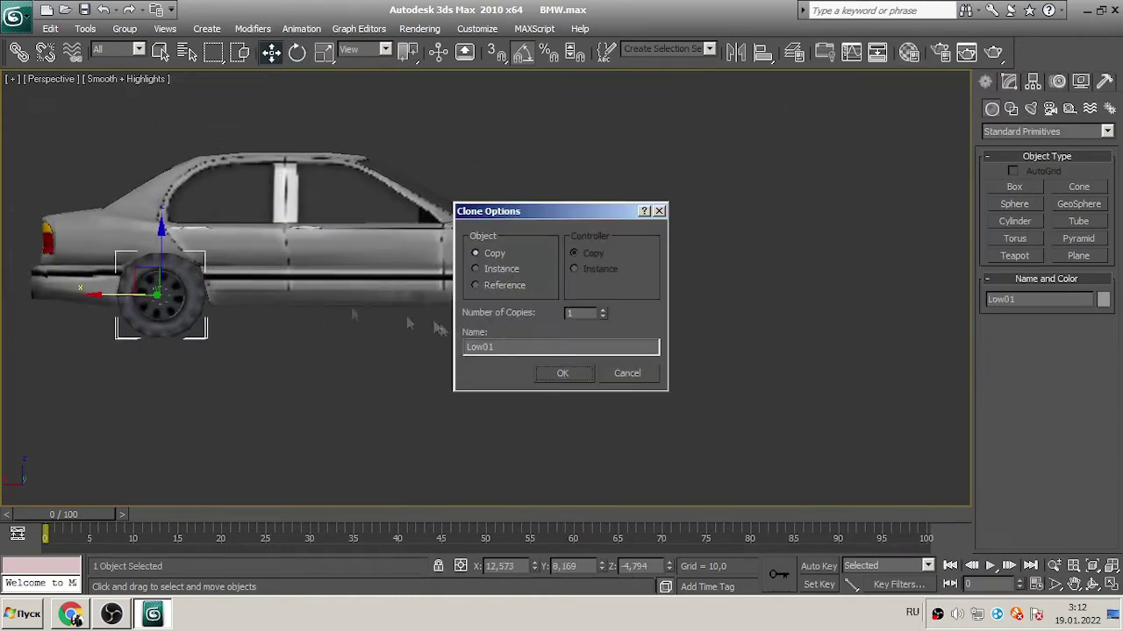
key("Return")
- Copy the front and rear wheels together across to the opposite side of the car
middle_click_drag(519, 320, 498, 184, "alt")
key("r")
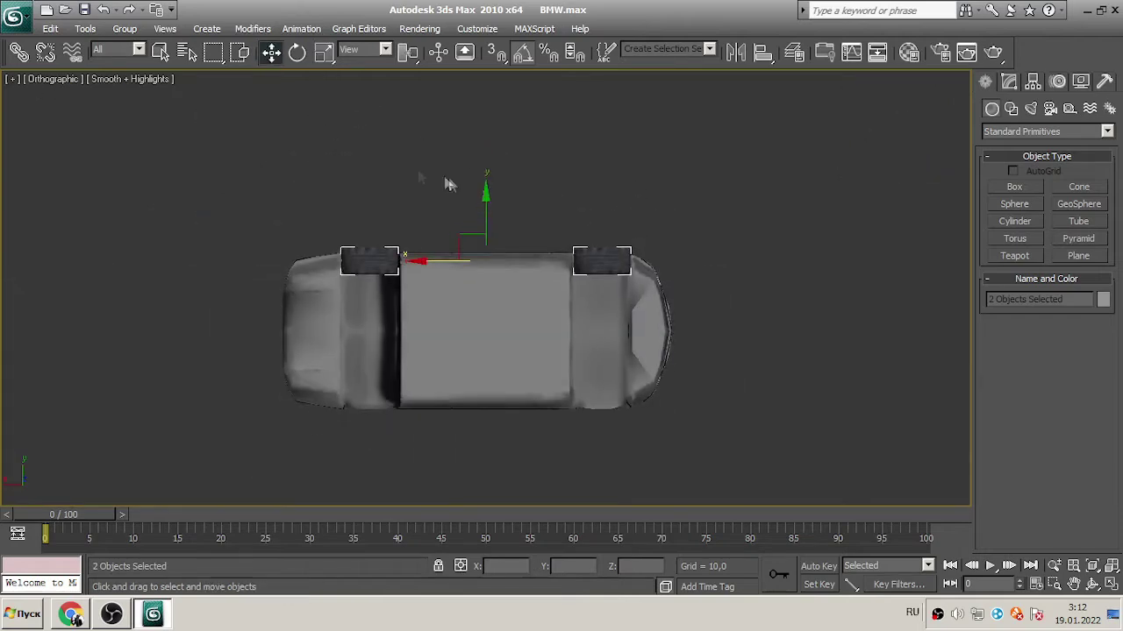
left_click_drag(481, 342, 487, 346, "shift")
left_click(553, 373)
- Rotate the two copied wheels so their rims face outward and align them with the car's side
middle_click_drag(552, 373, 693, 242, "alt")
key("f")
scroll(693, 241, "up", 3)
key("e")
left_click_drag(548, 290, 609, 305)
key("p")
middle_click_drag(307, 158, 768, 197, "alt")
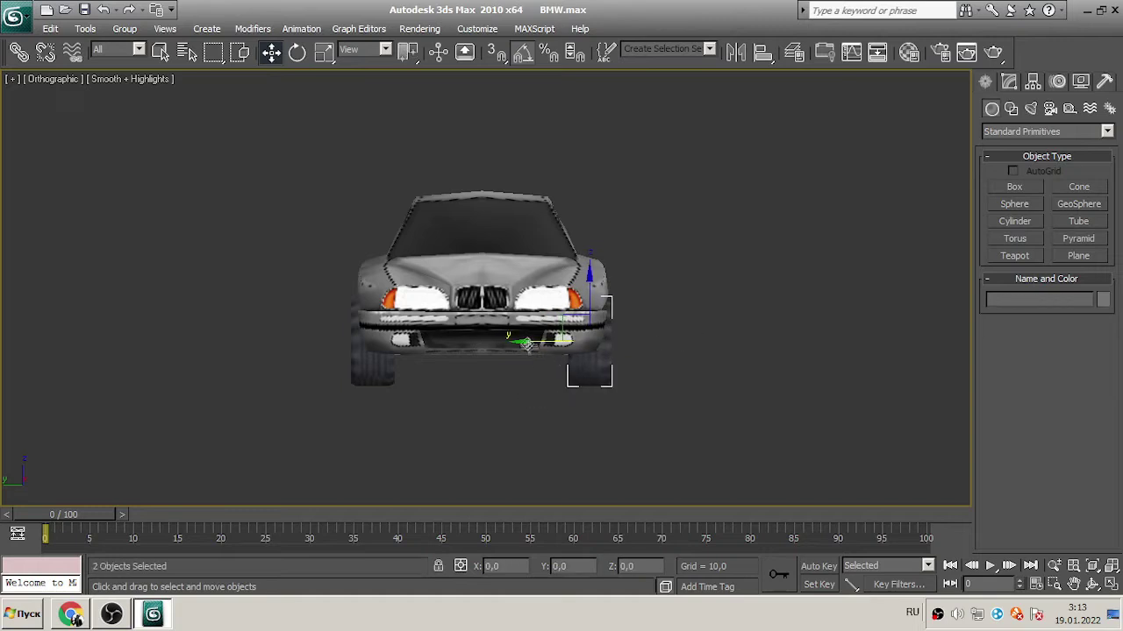
- Deselect the wheels and inspect the assembled car from the side and in perspective
key("f")
scroll(721, 189, "up", 3)
left_click(702, 350)
left_click(769, 182)
scroll(769, 182, "down", 3)
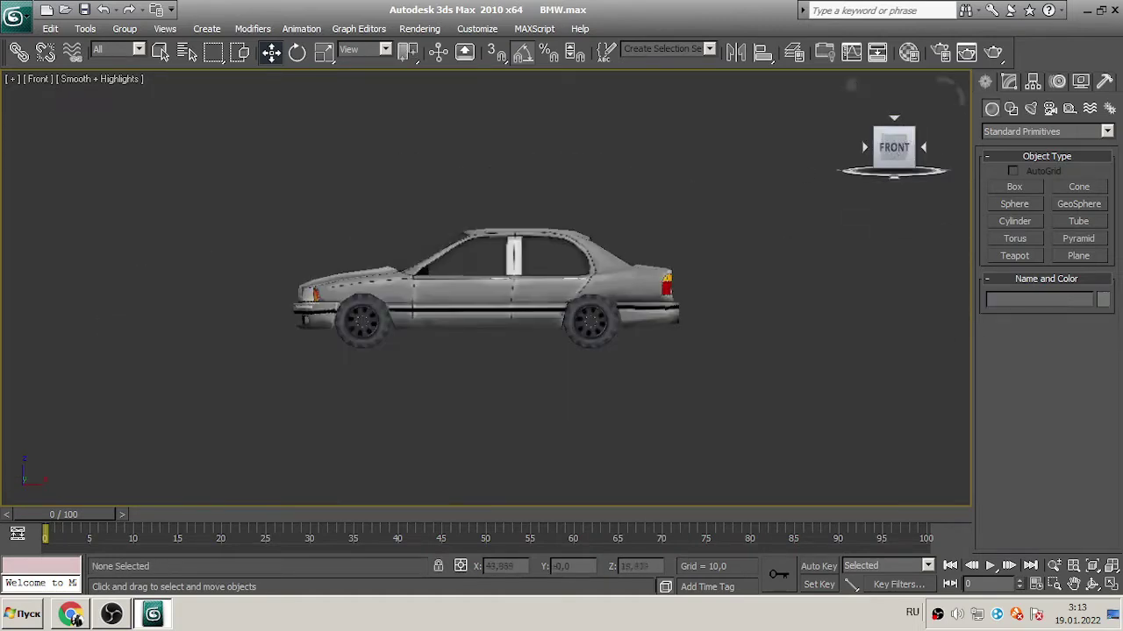
key("p")
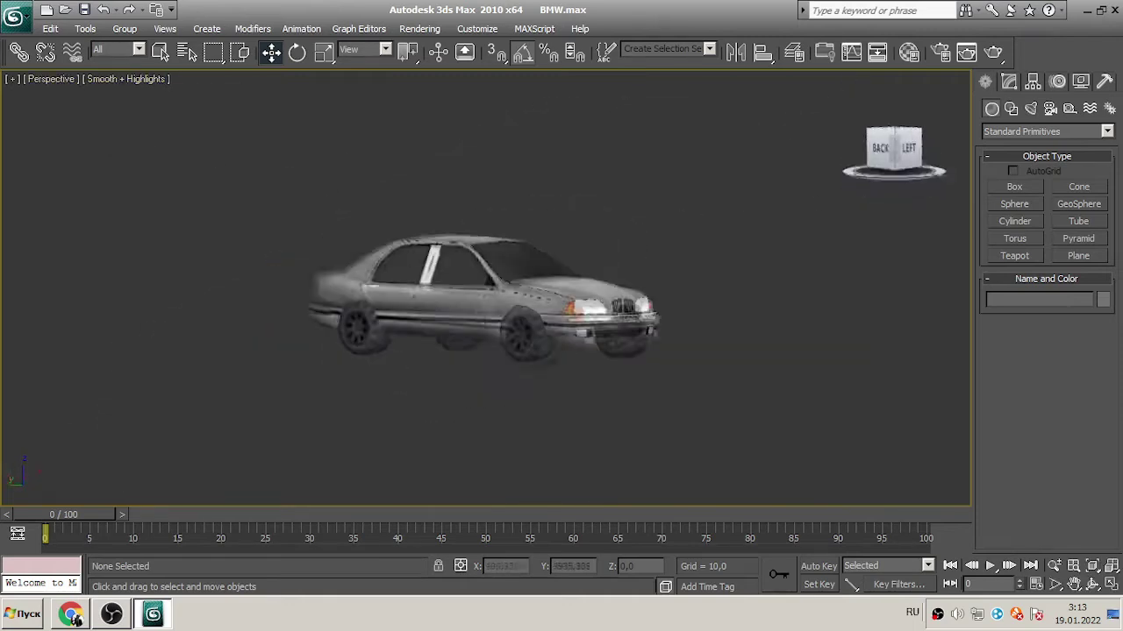